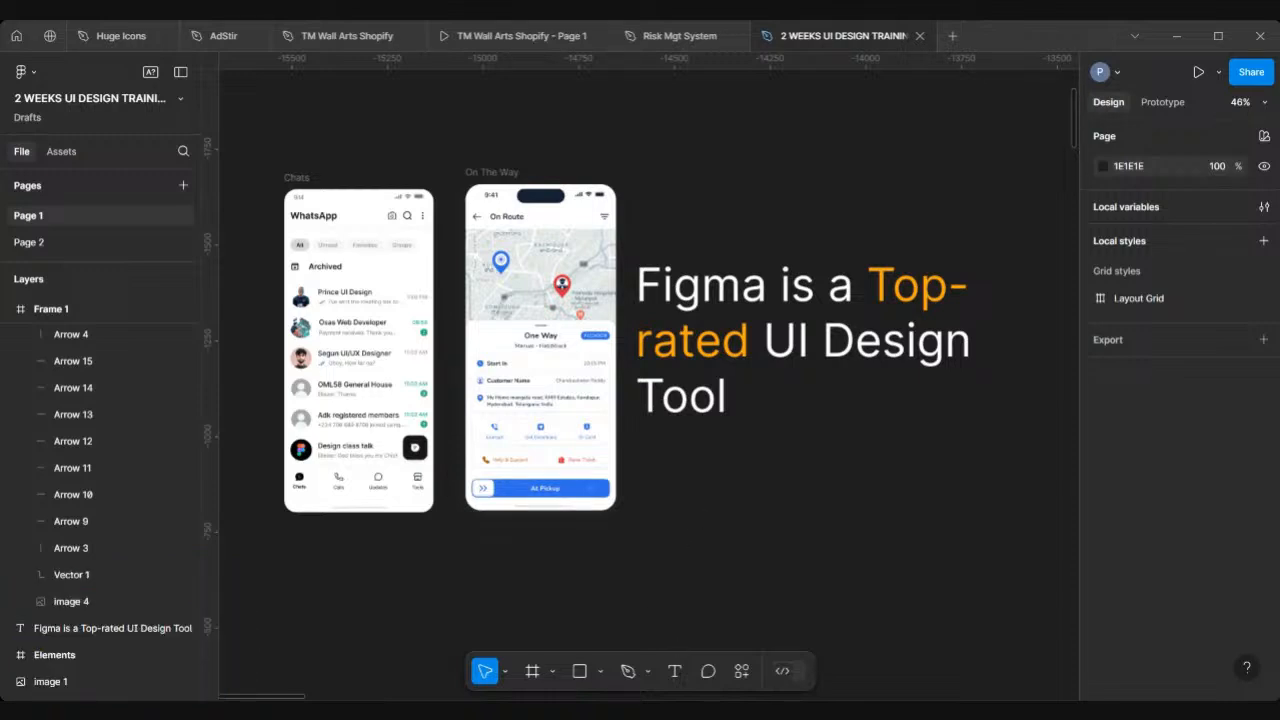
Examine the annotated diagram in Frame 1 that labels the Layer Panel, Design Canva, Tool Panel and layout controls
scroll(697, 398, "right", 5)
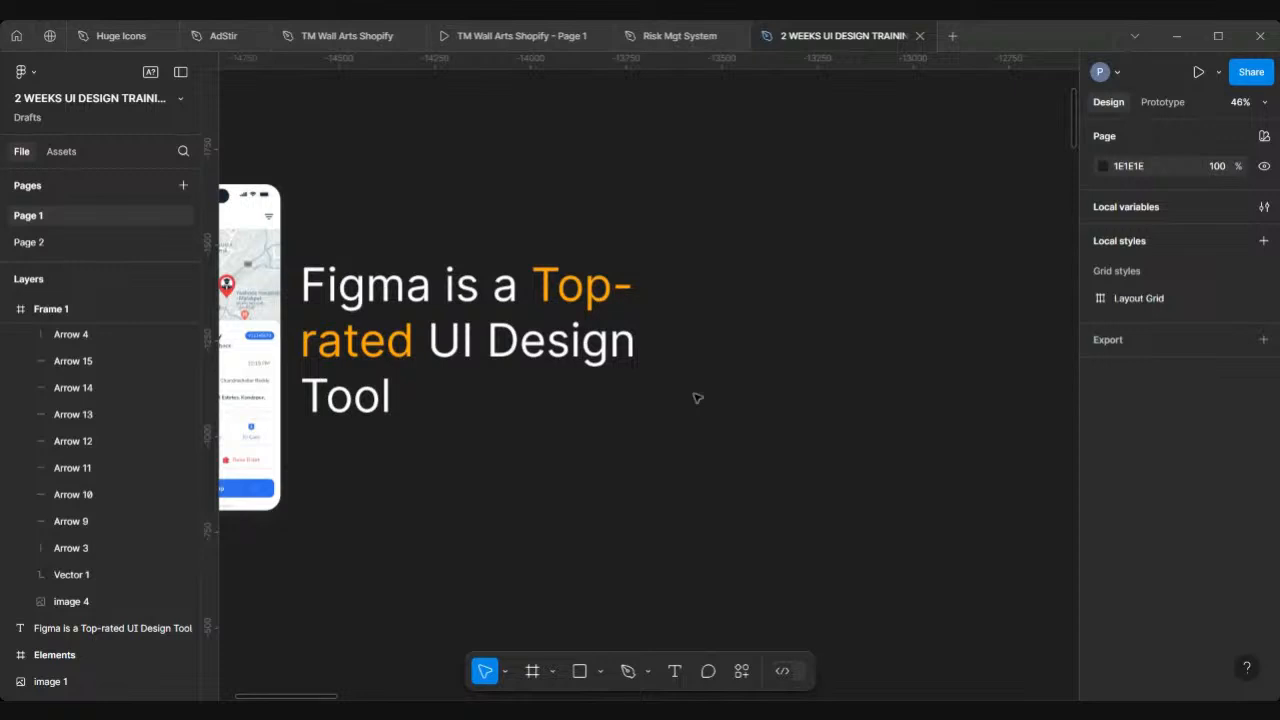
scroll(697, 398, "right", 12)
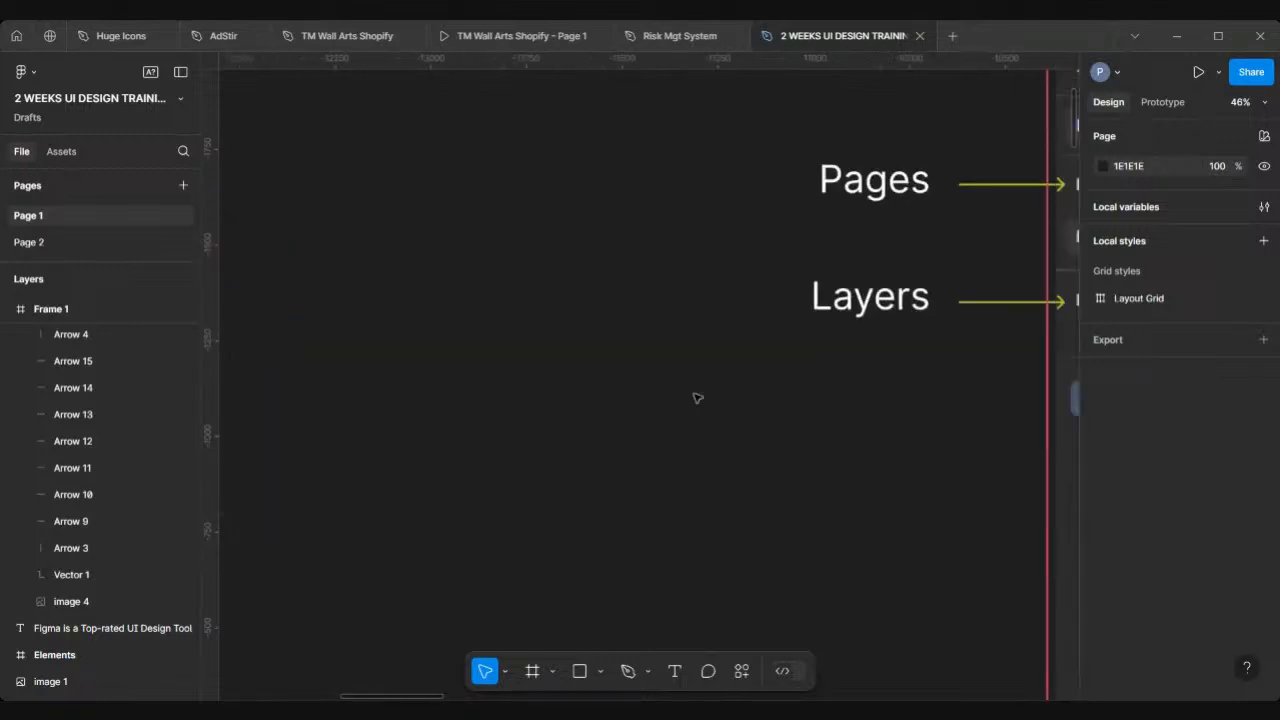
scroll(697, 398, "right", 12)
scroll(697, 398, "down", 3, "ctrl")
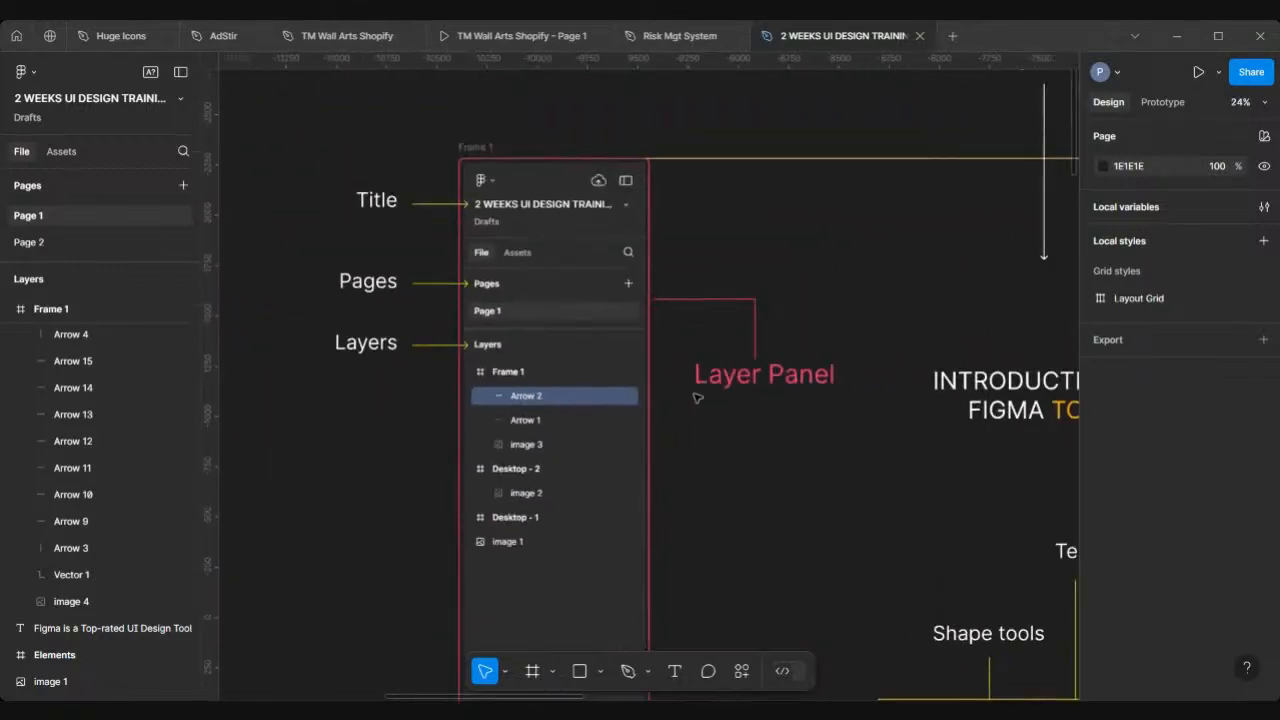
scroll(697, 398, "right", 8)
scroll(585, 292, "down", 2, "ctrl")
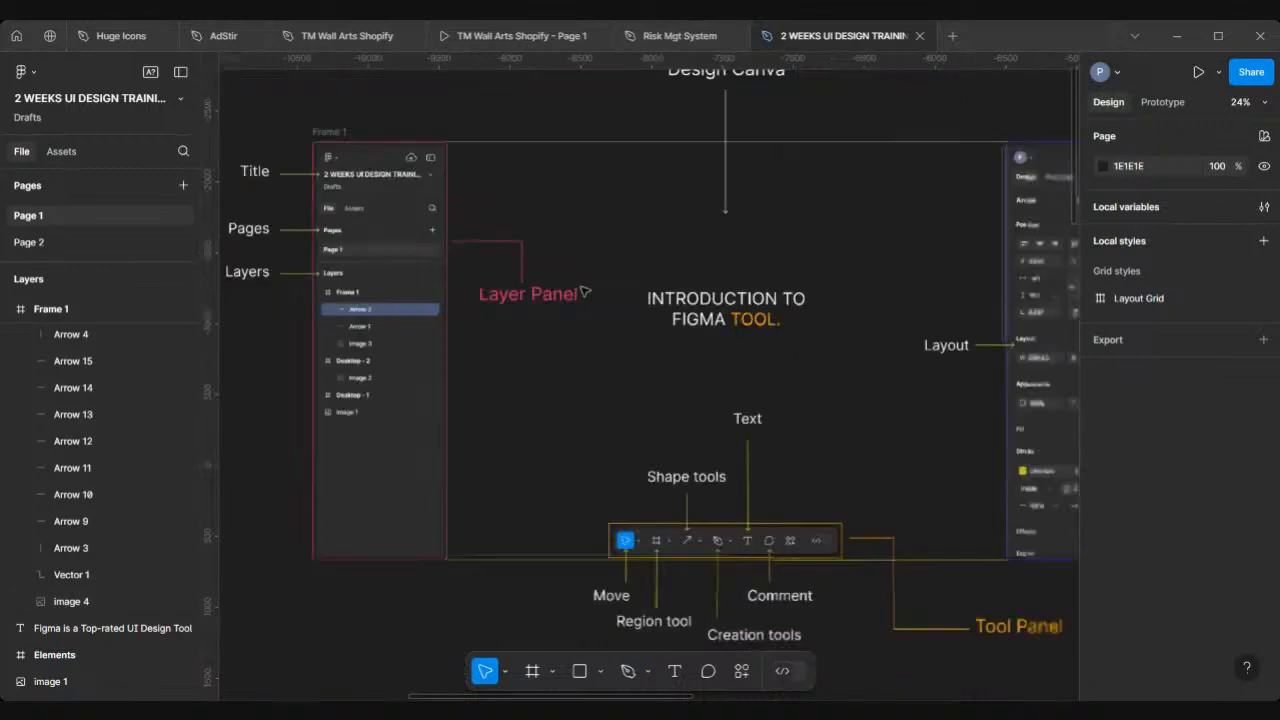
scroll(585, 292, "down", 3, "ctrl")
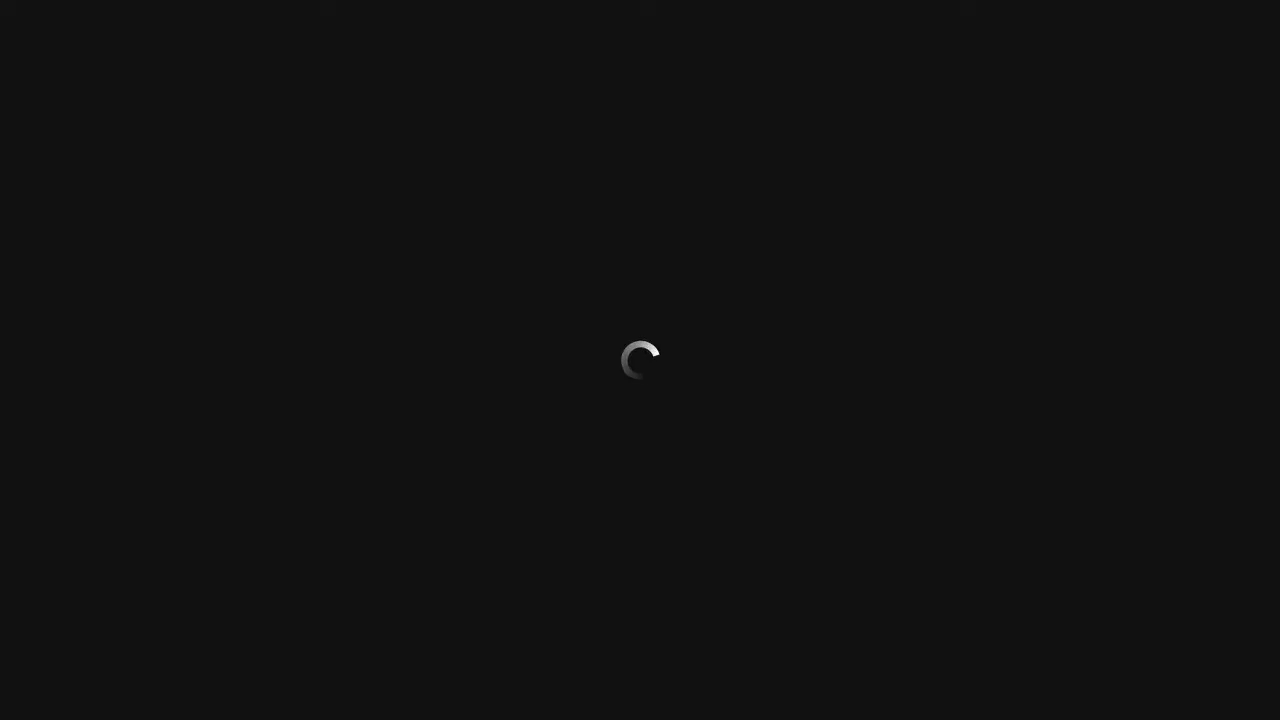
Open figma.com in a new browser tab, hide the screen-sharing notice and view the account menu
key("ctrl+t")
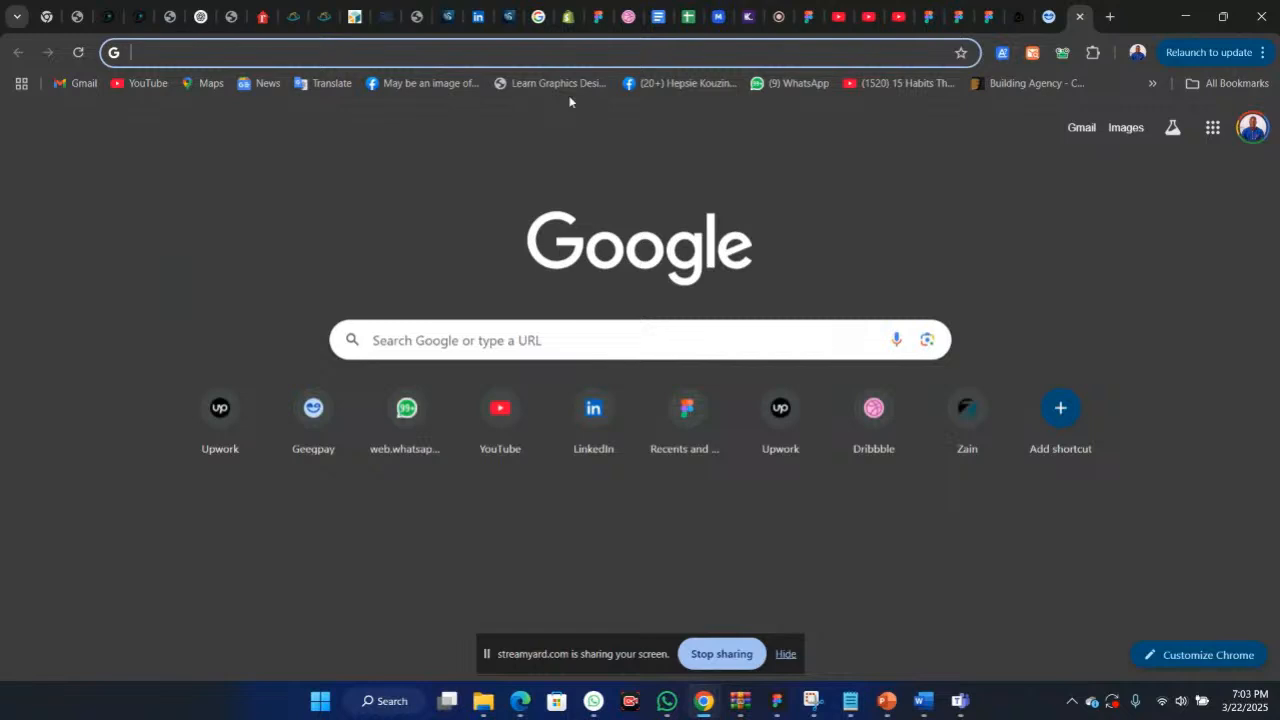
type("Figma.com")
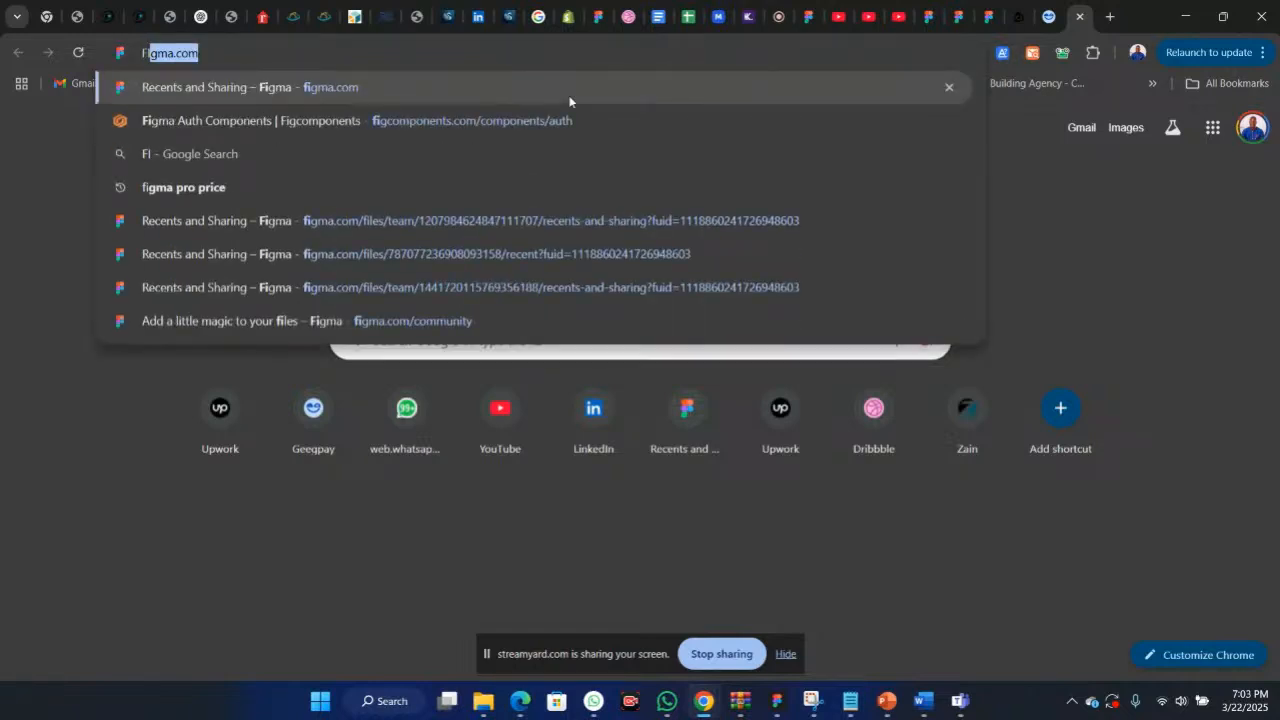
left_click(569, 96)
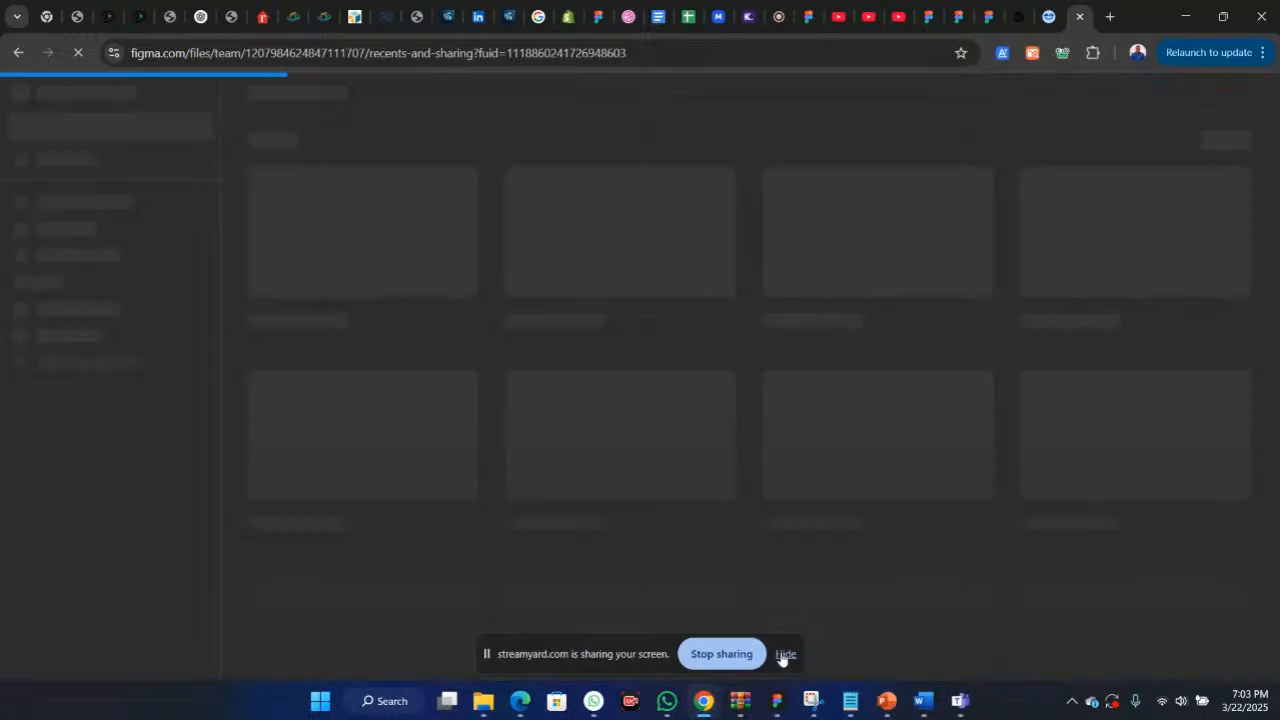
left_click(783, 655)
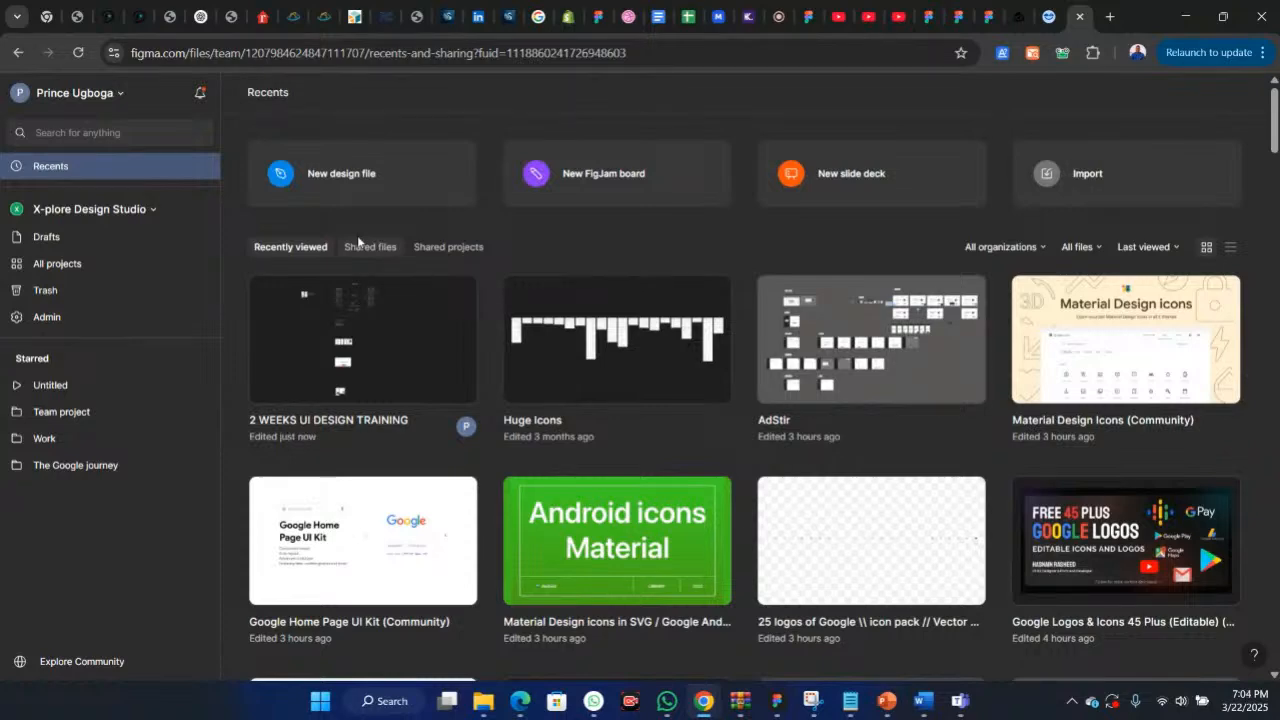
left_click(122, 94)
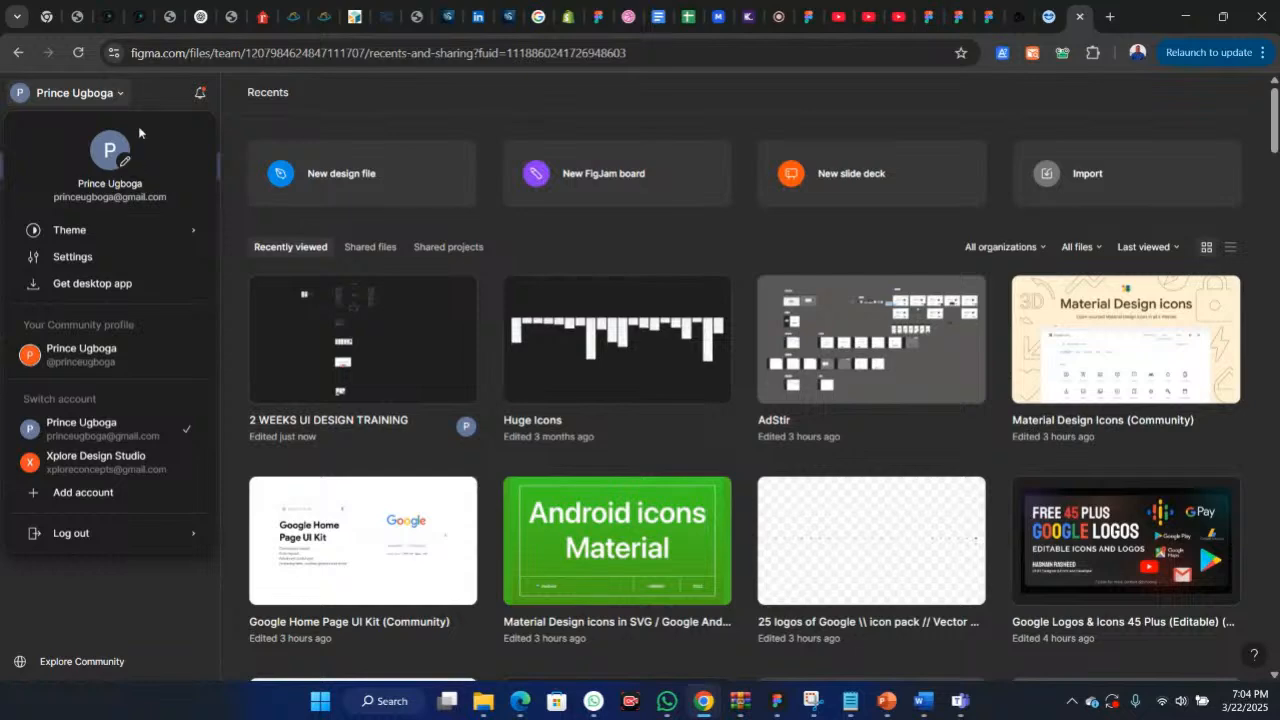
left_click(122, 95)
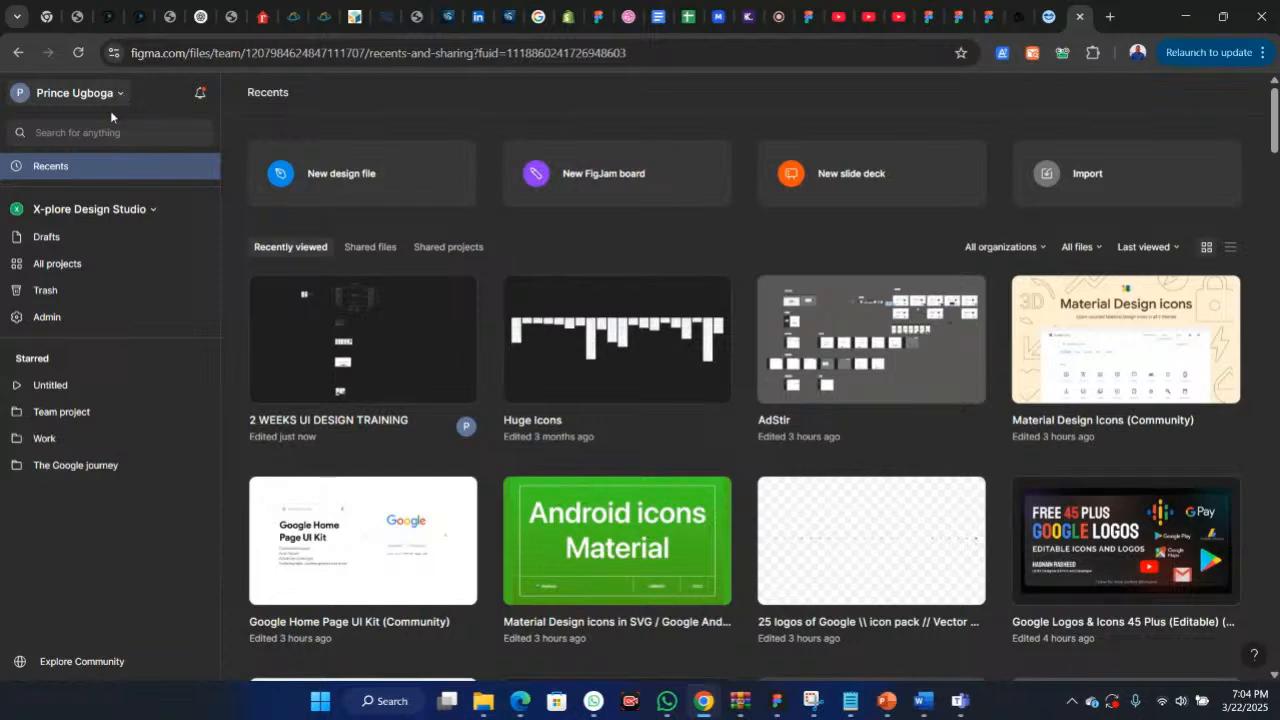
Load the figma.com address again in the same browser tab
left_click(192, 55)
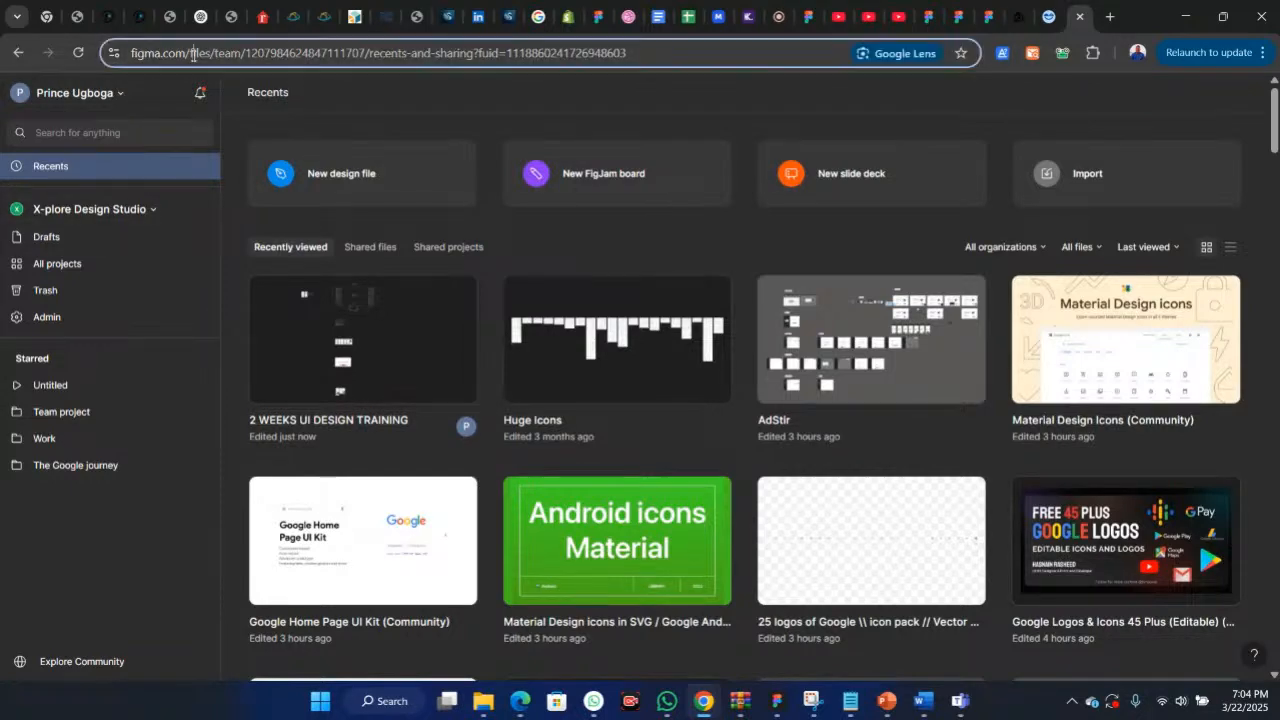
type("FIG")
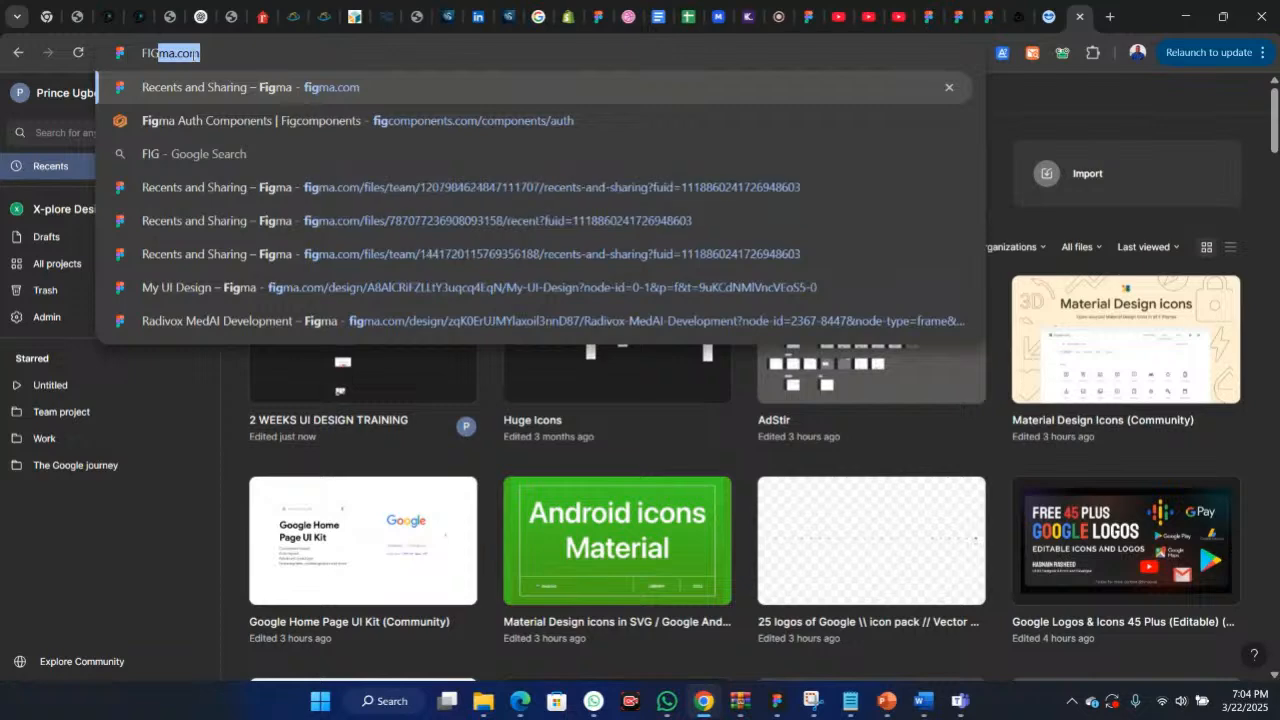
key("Return")
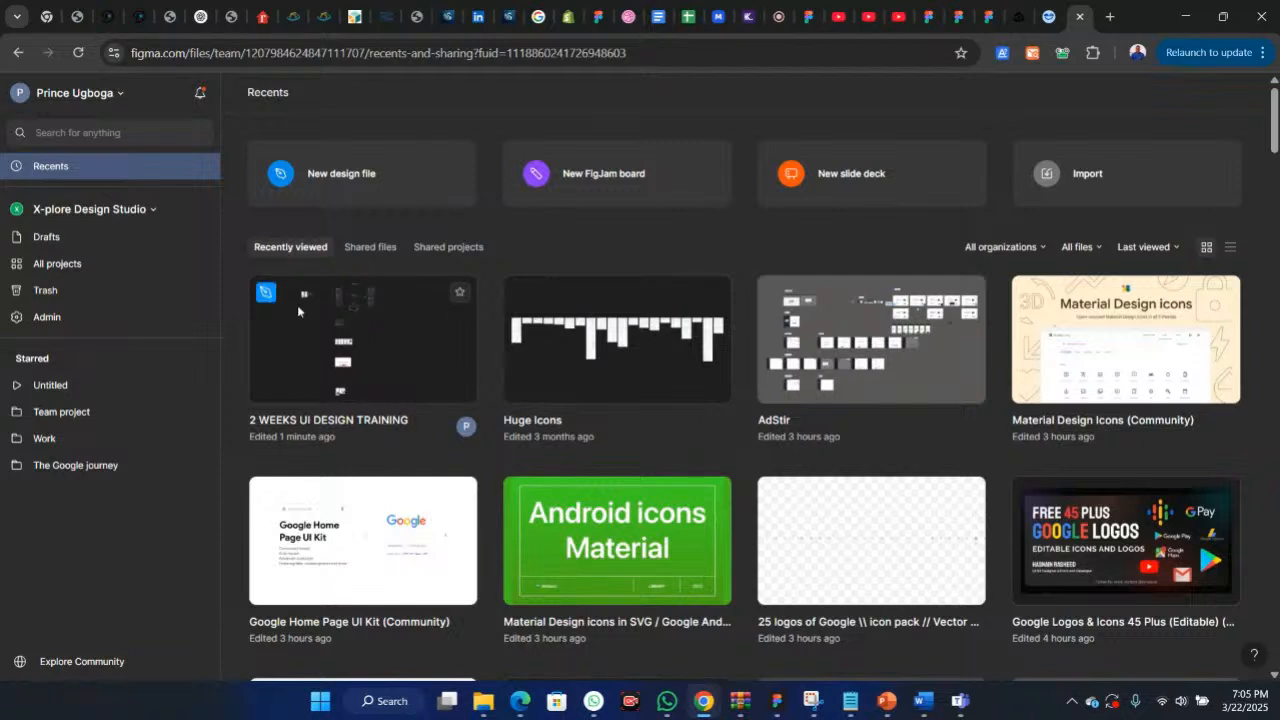
Create a new blank design file from the Recents page
scroll(407, 413, "down", 1)
scroll(407, 413, "up", 1)
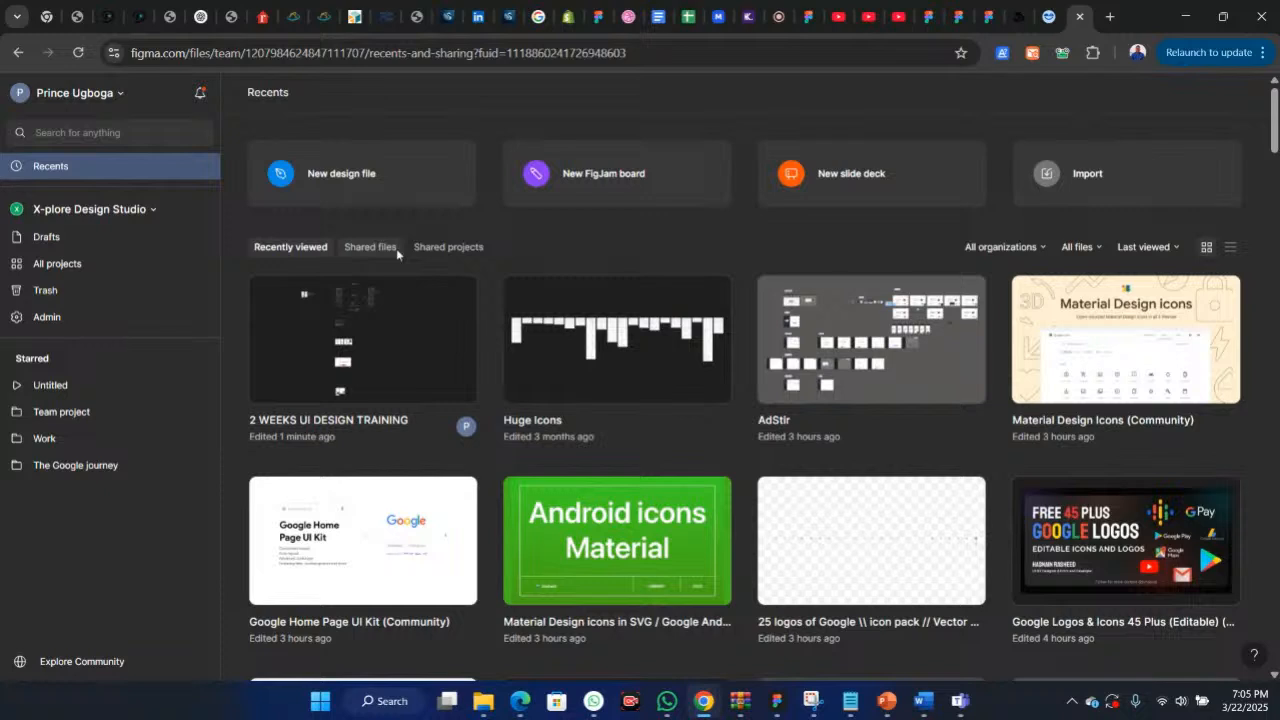
left_click(352, 174)
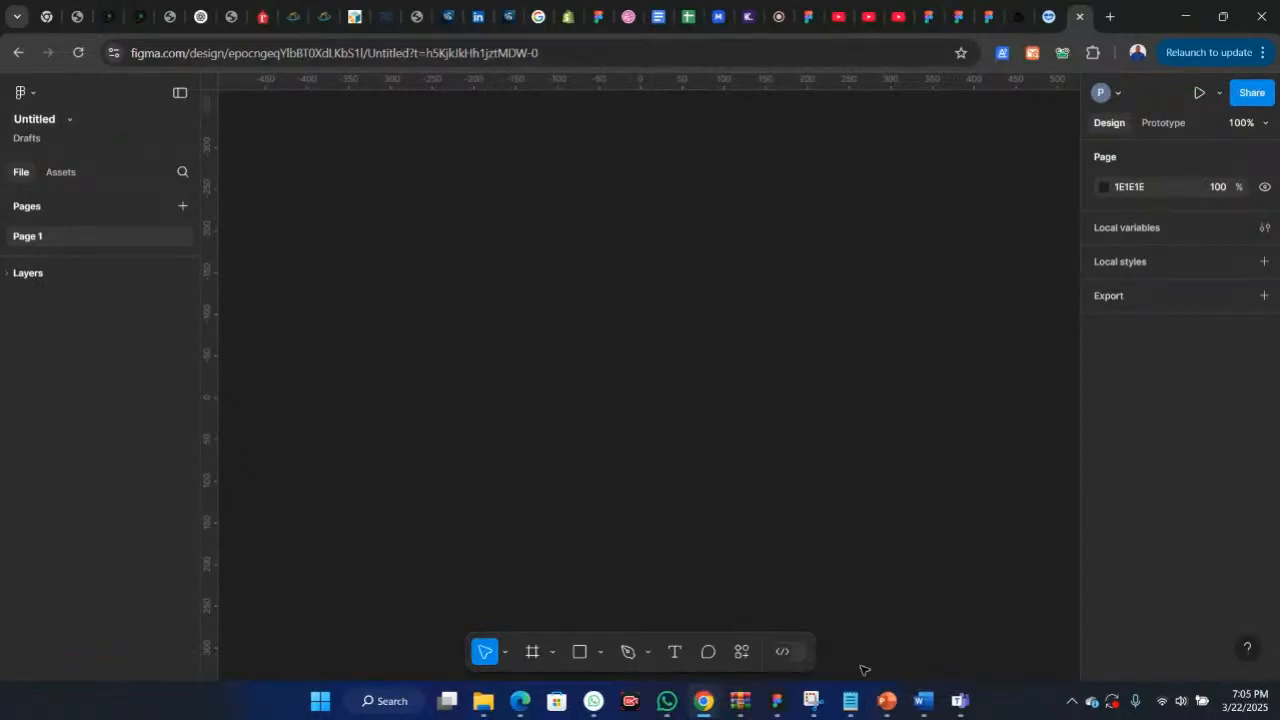
mouse_move(779, 712)
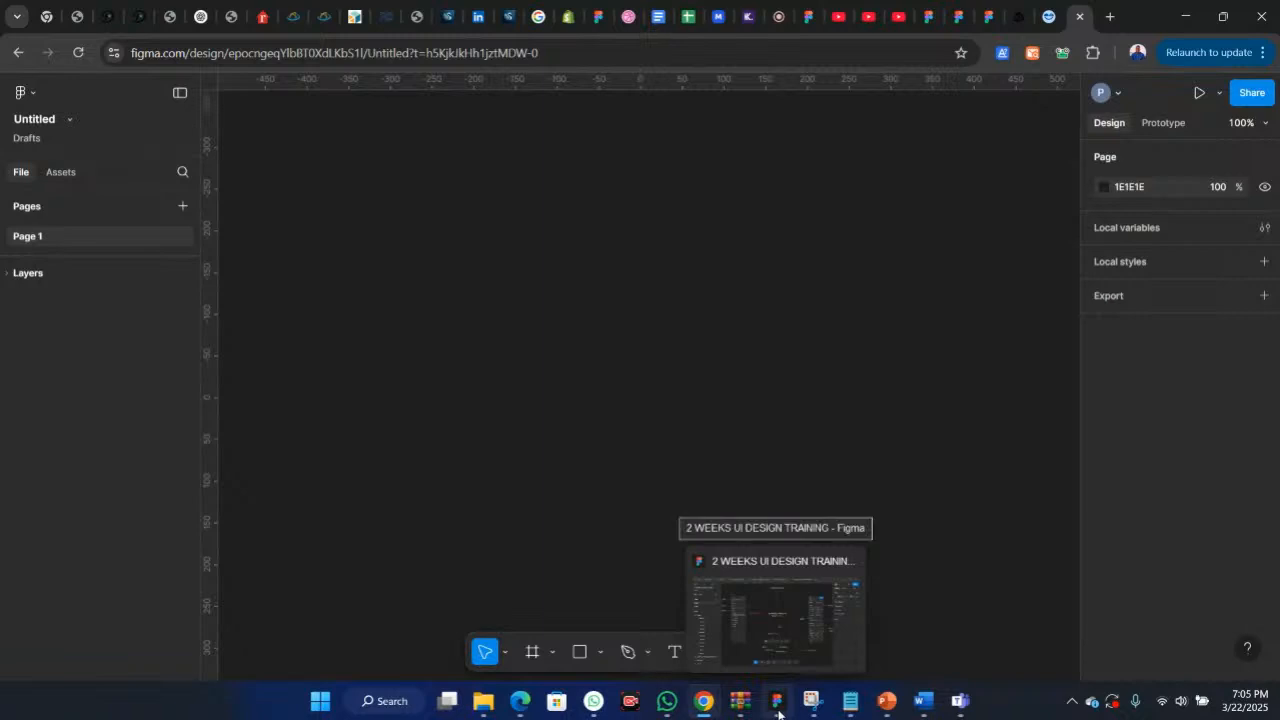
left_click(776, 610)
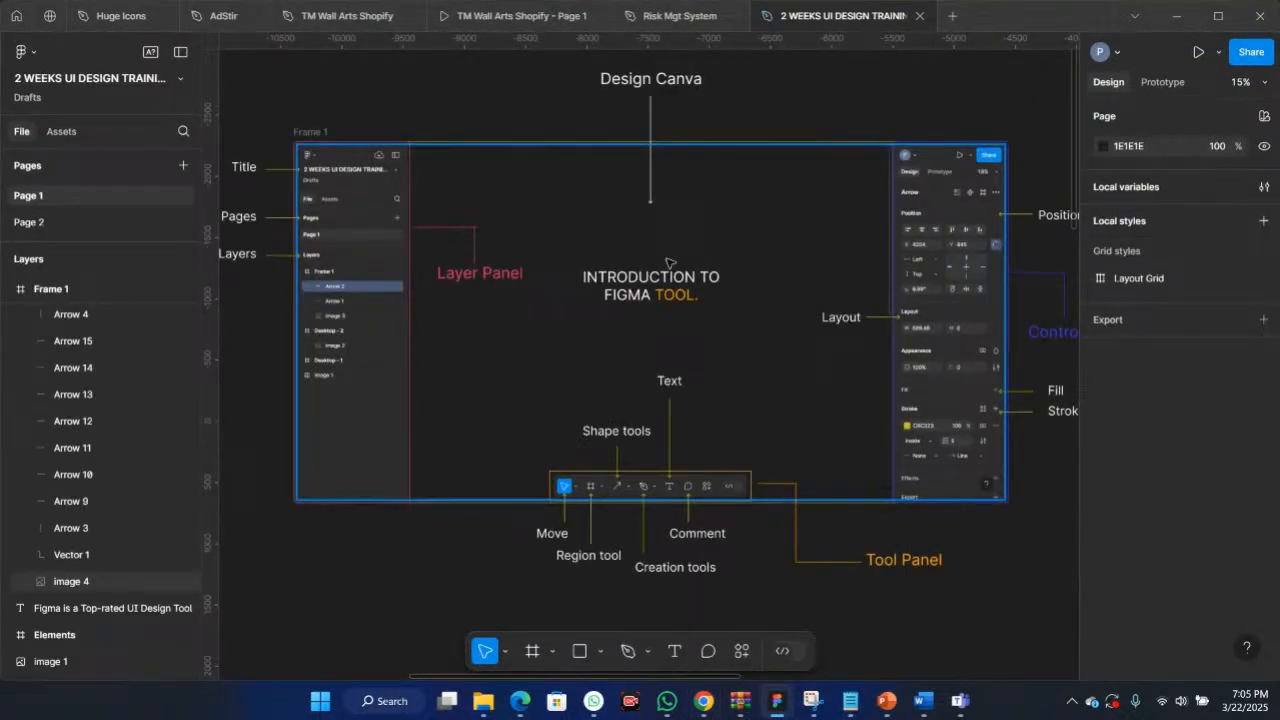
mouse_move(883, 703)
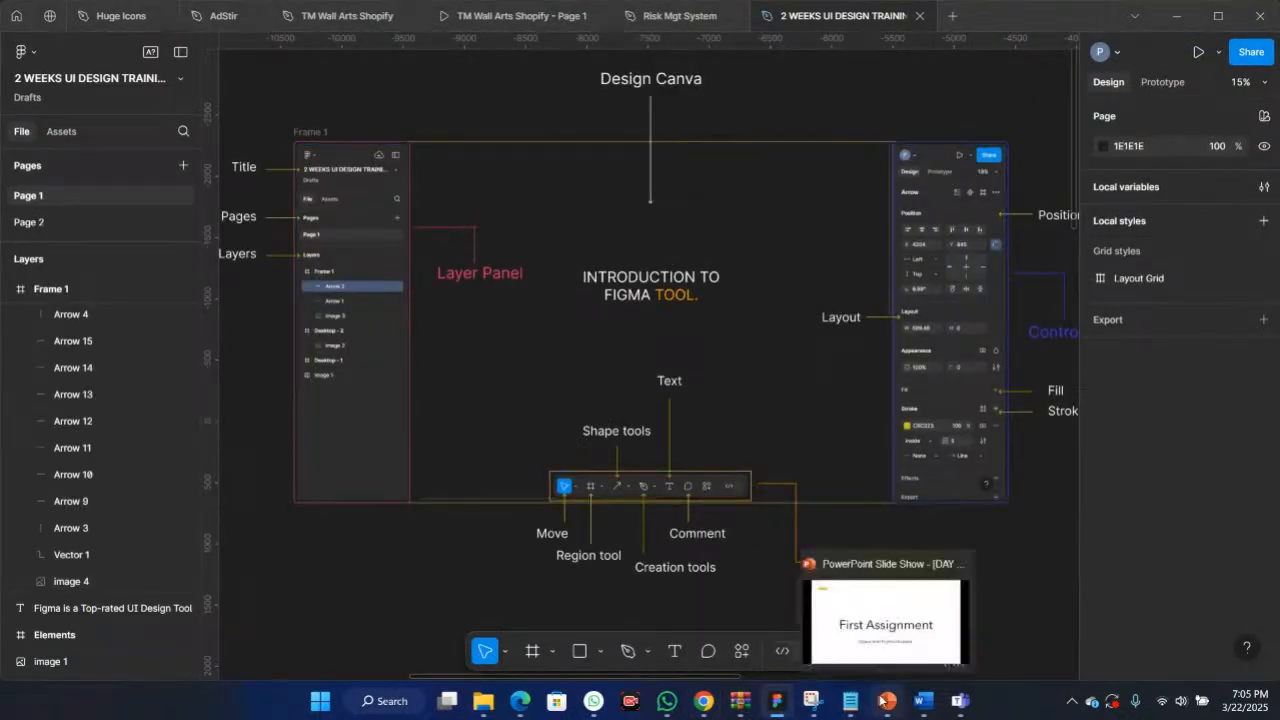
mouse_move(708, 704)
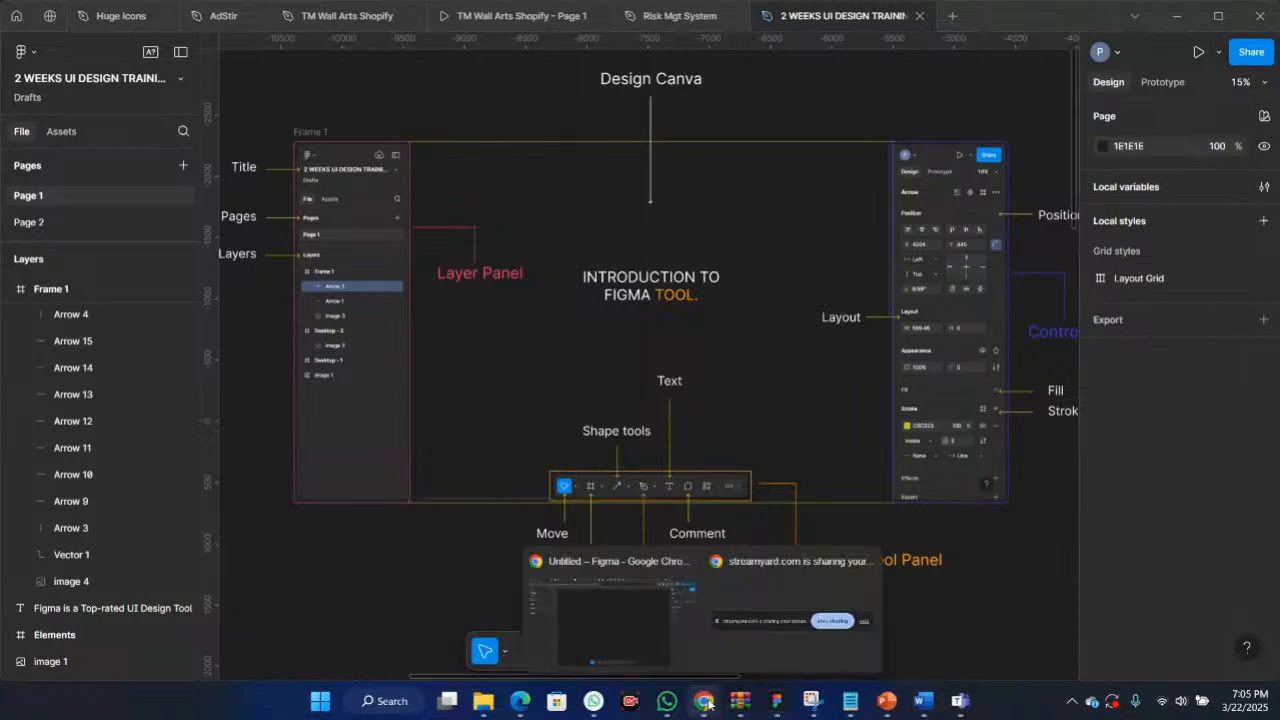
left_click(640, 637)
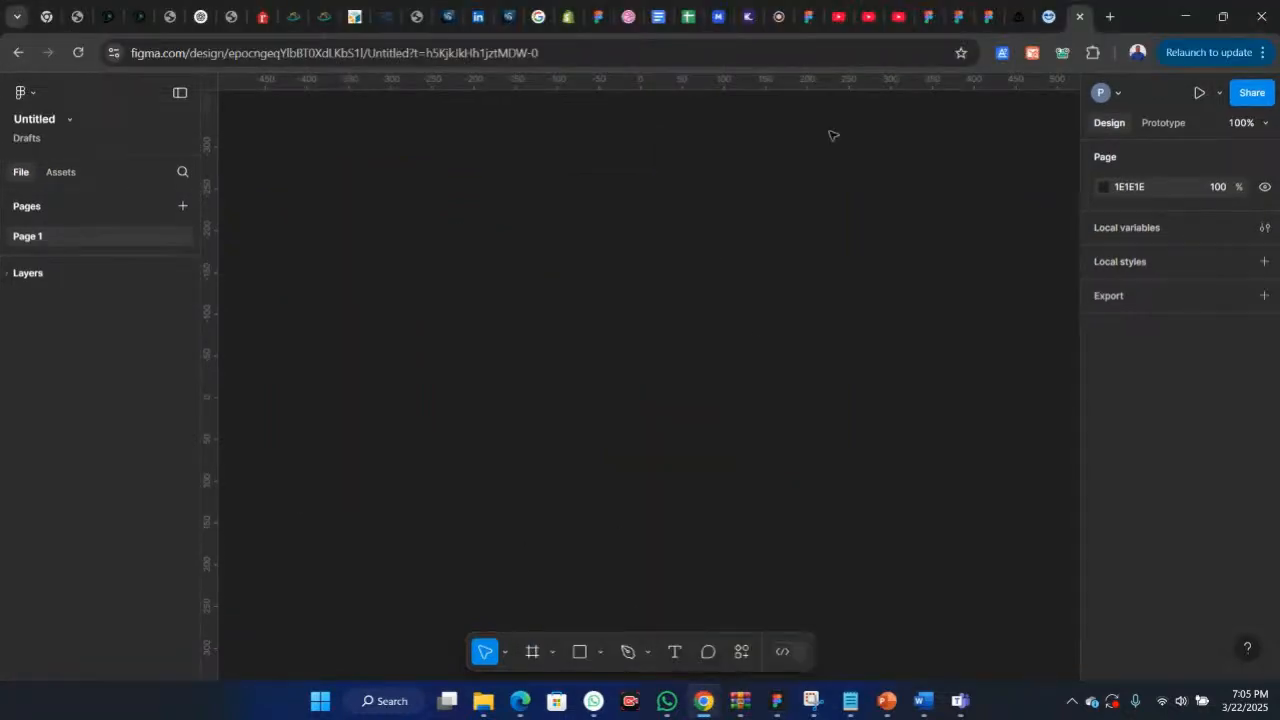
Switch to the StreamYard studio tab and remove the shared screen from the live stage
left_click(773, 22)
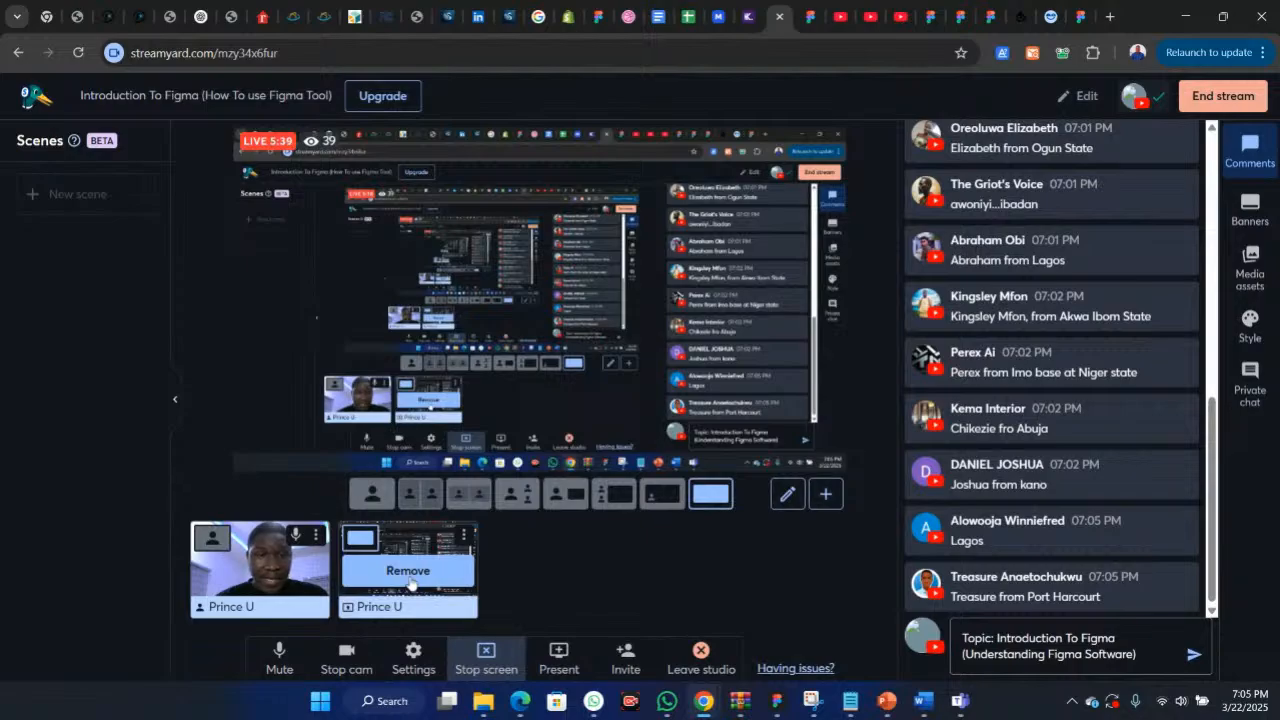
left_click(408, 571)
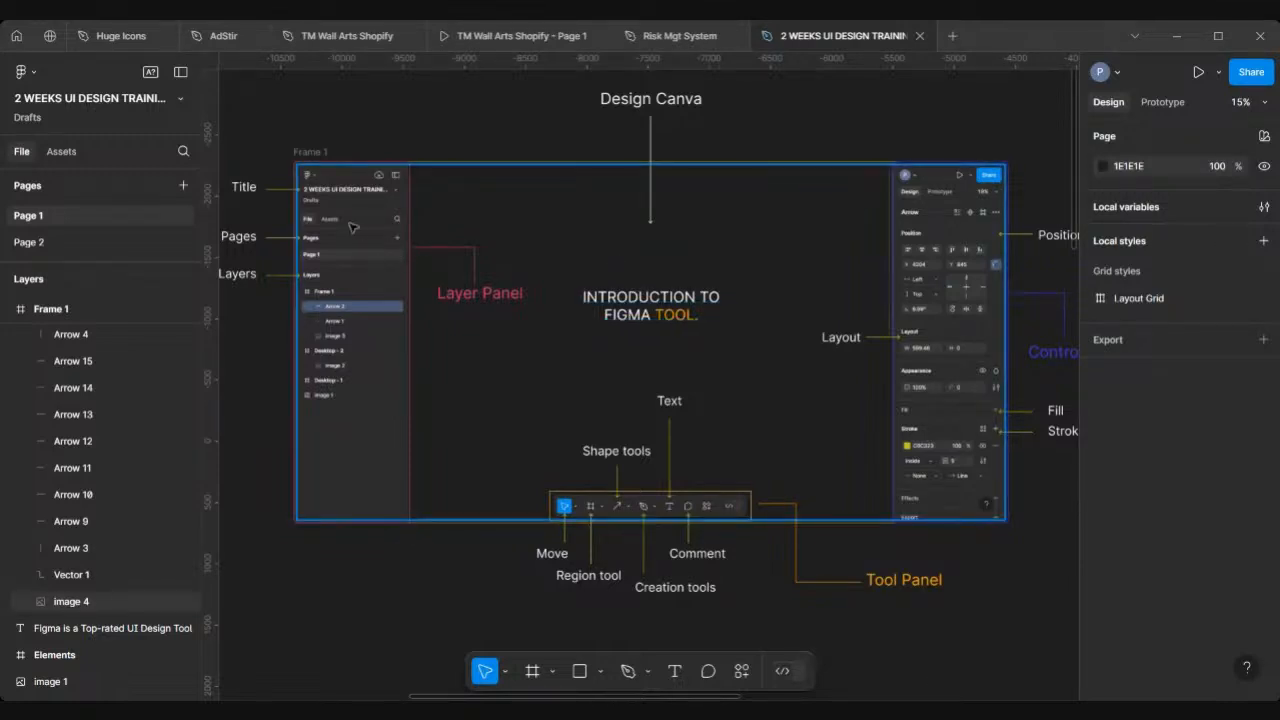
Examine the Layer Panel part of the Frame 1 diagram and compare it with the real Frame 1 entry in the layer list
scroll(486, 263, "up", 5)
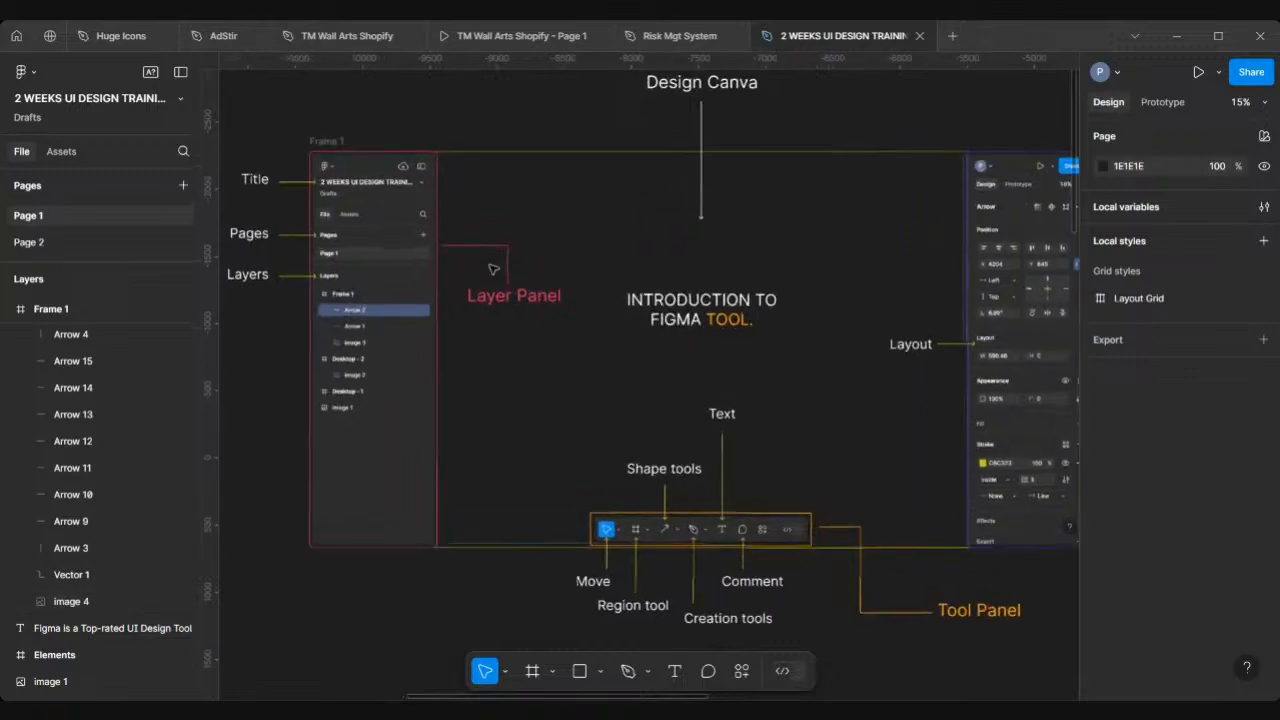
scroll(493, 268, "left", 3)
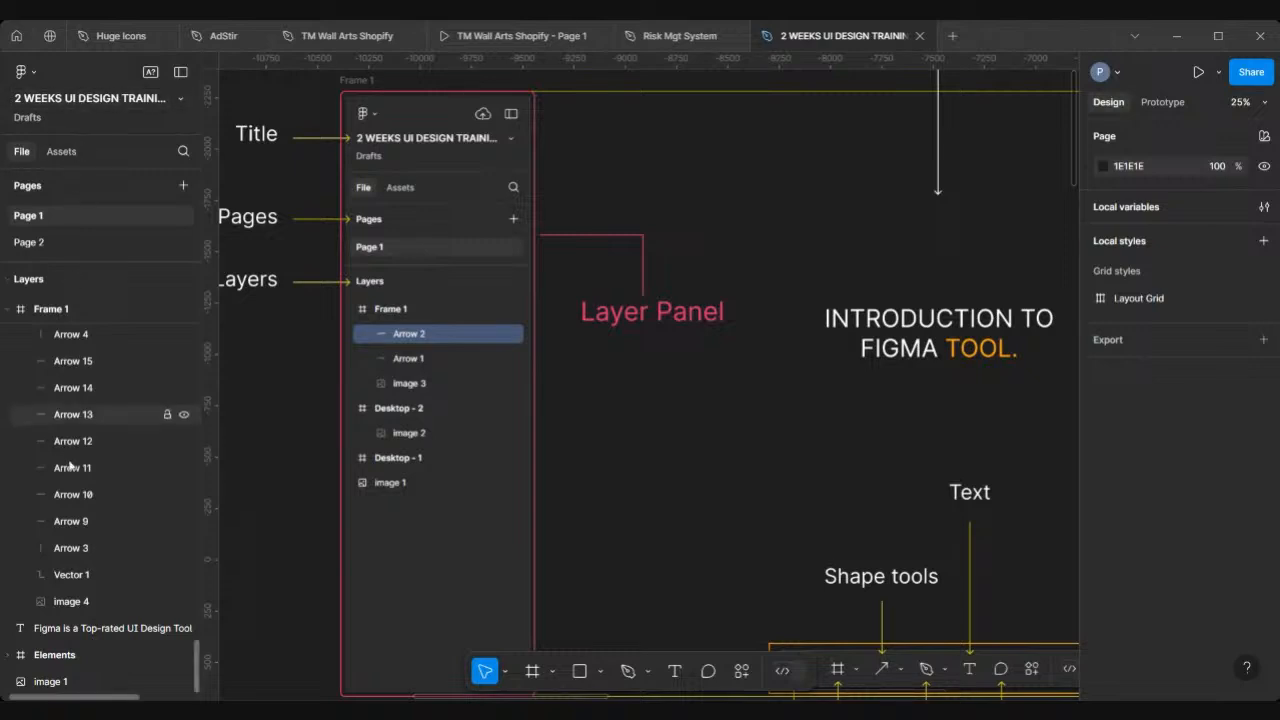
left_click(9, 314)
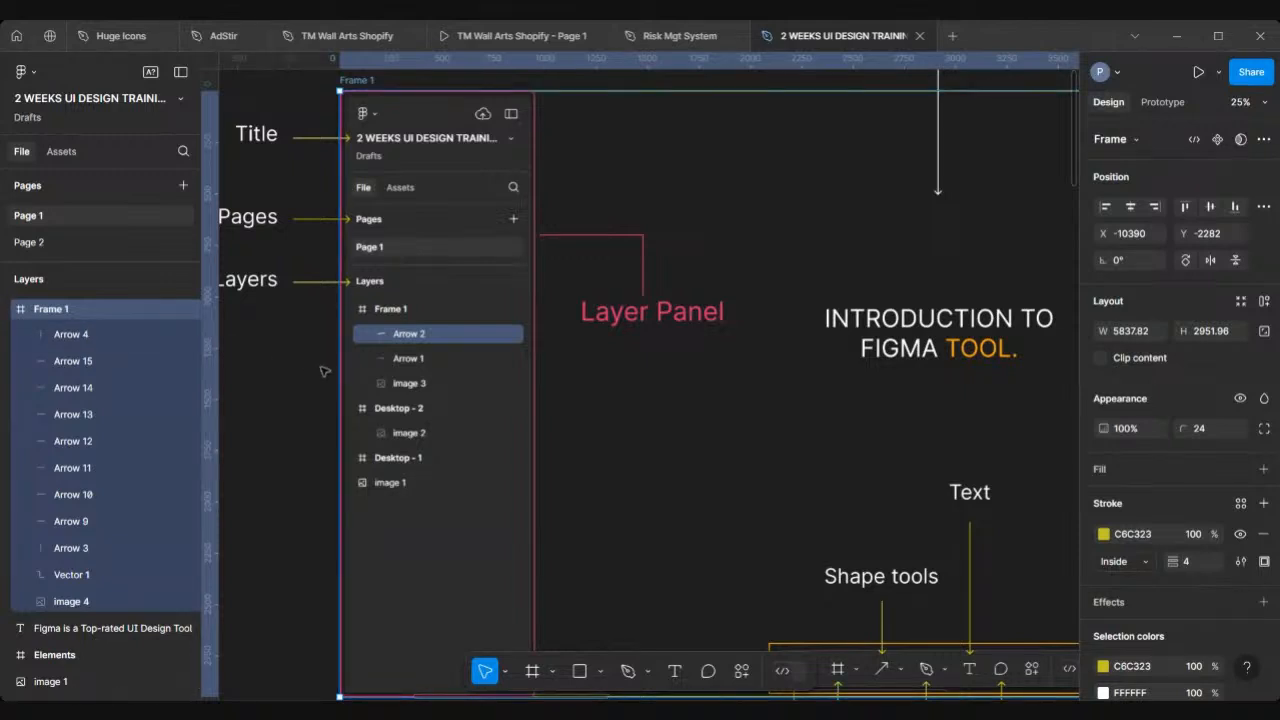
key("Escape")
scroll(560, 354, "down", 5)
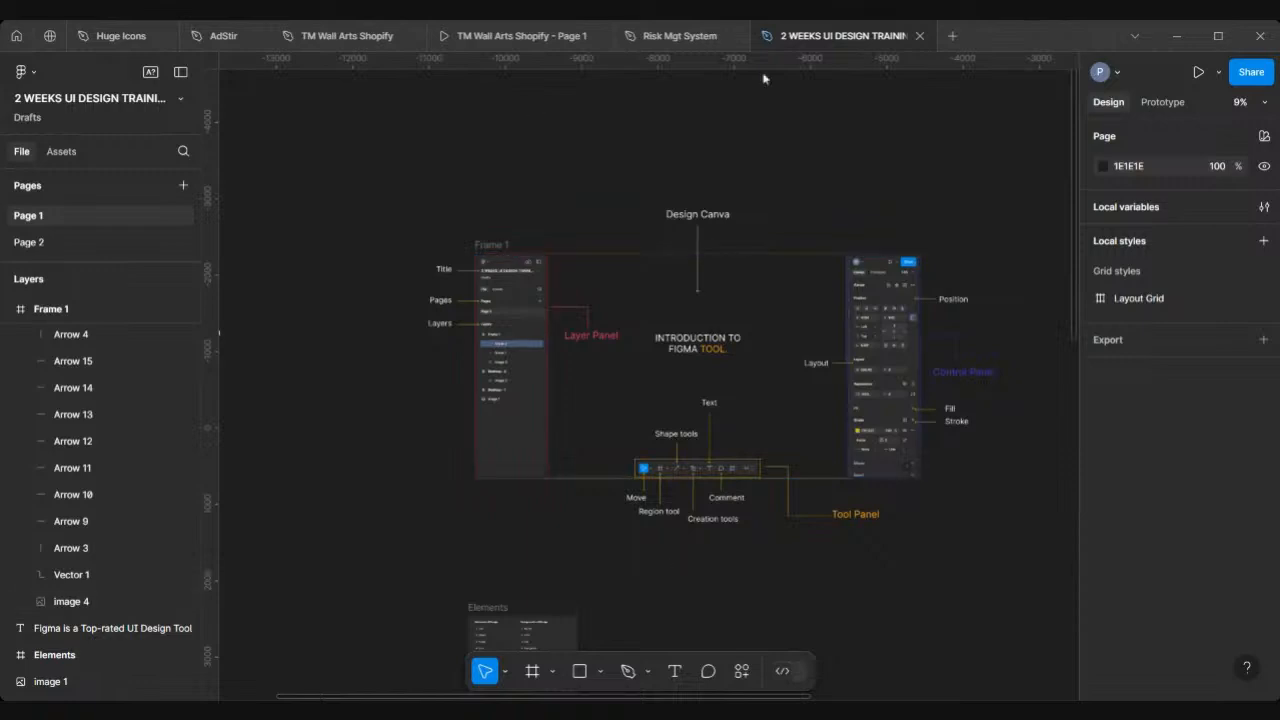
scroll(408, 400, "up", 2)
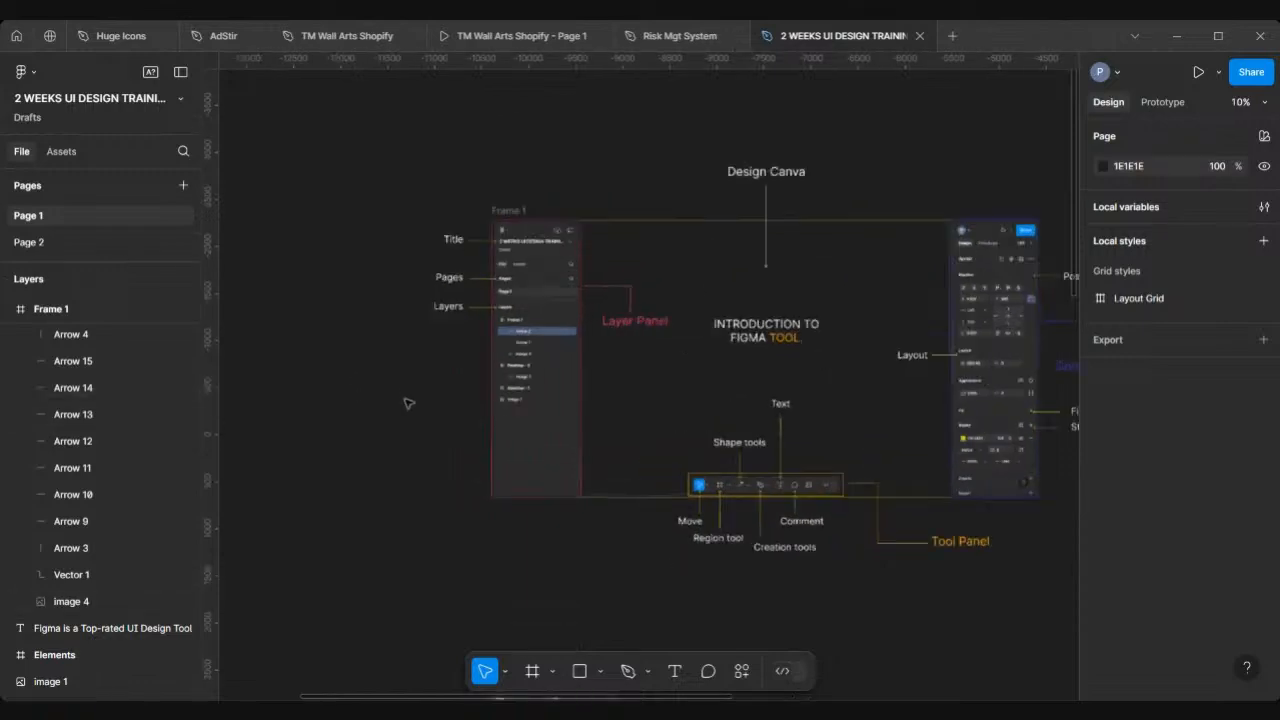
scroll(408, 402, "right", 4)
scroll(408, 402, "up", 2)
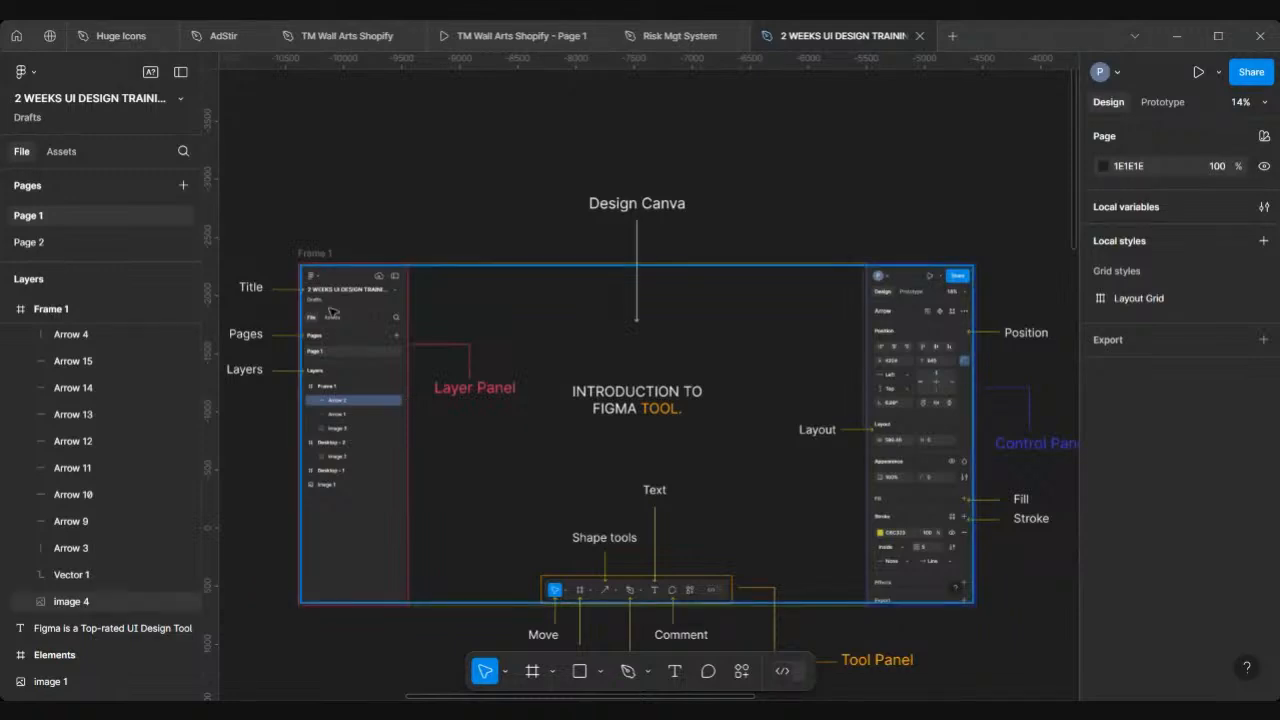
scroll(332, 312, "up", 3)
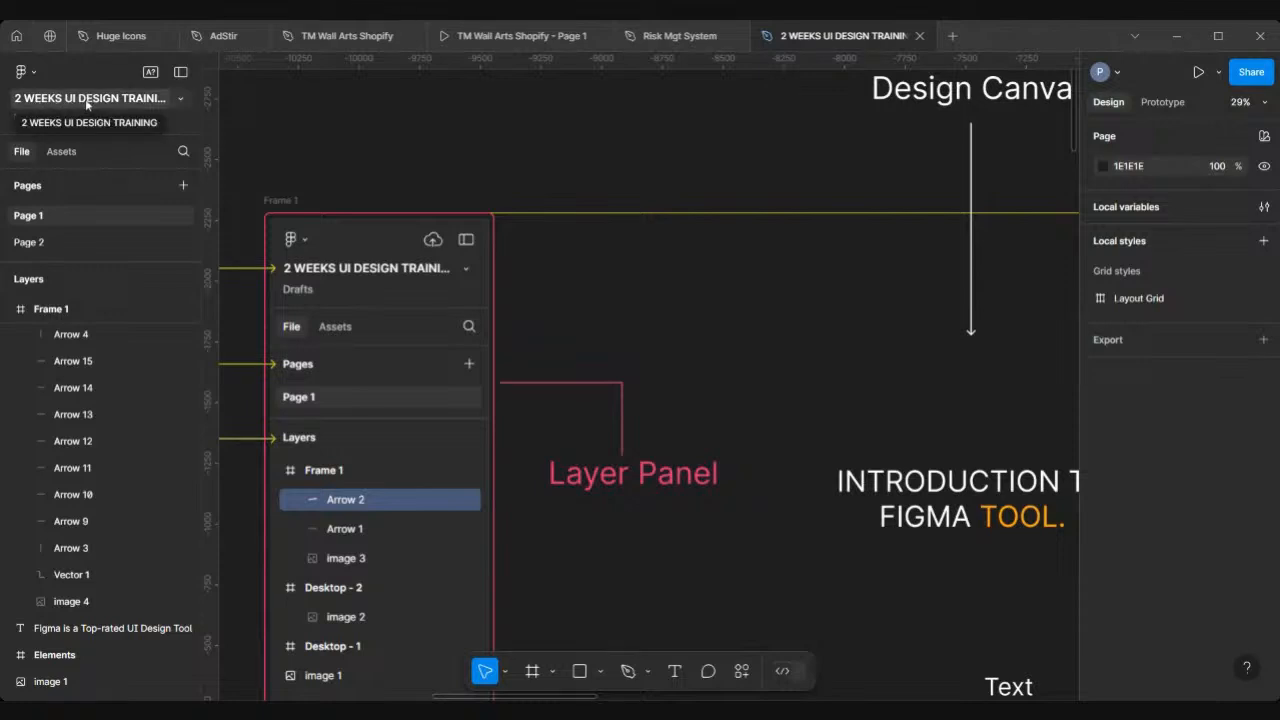
Rename the 2 WEEKS UI DESIGN TRAINING file to "Untitled File"
double_click(133, 100)
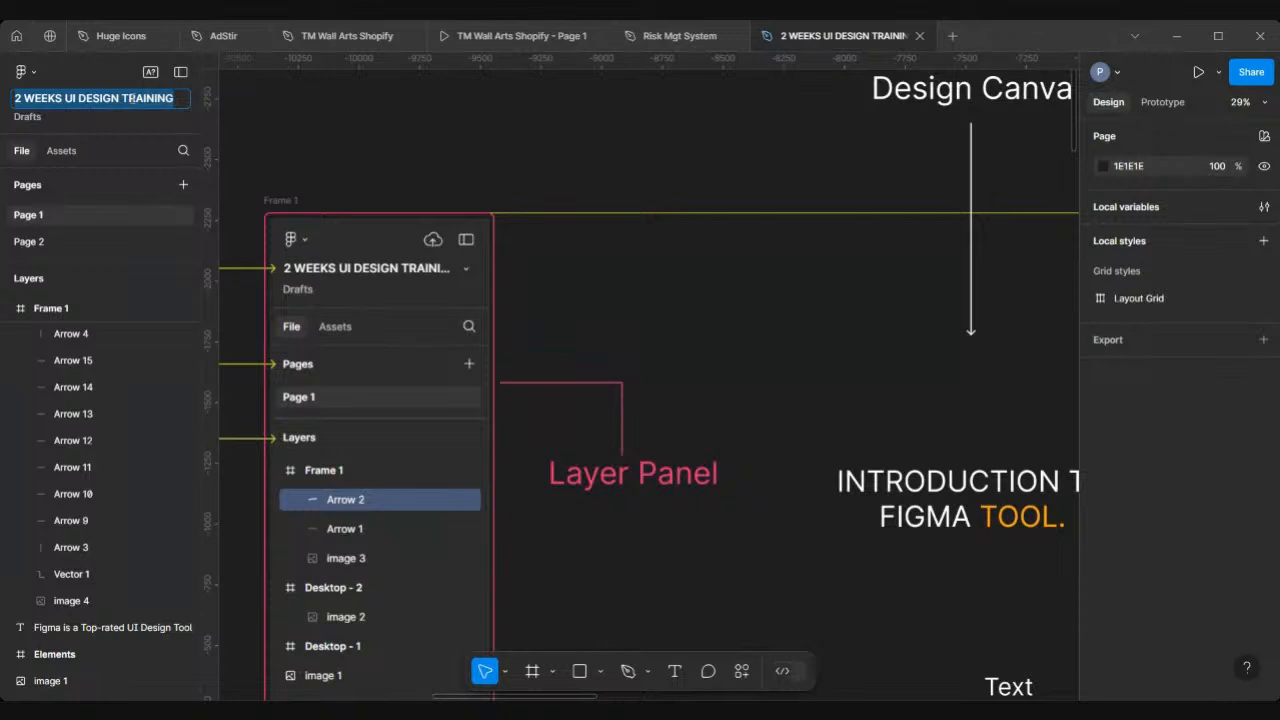
type("U")
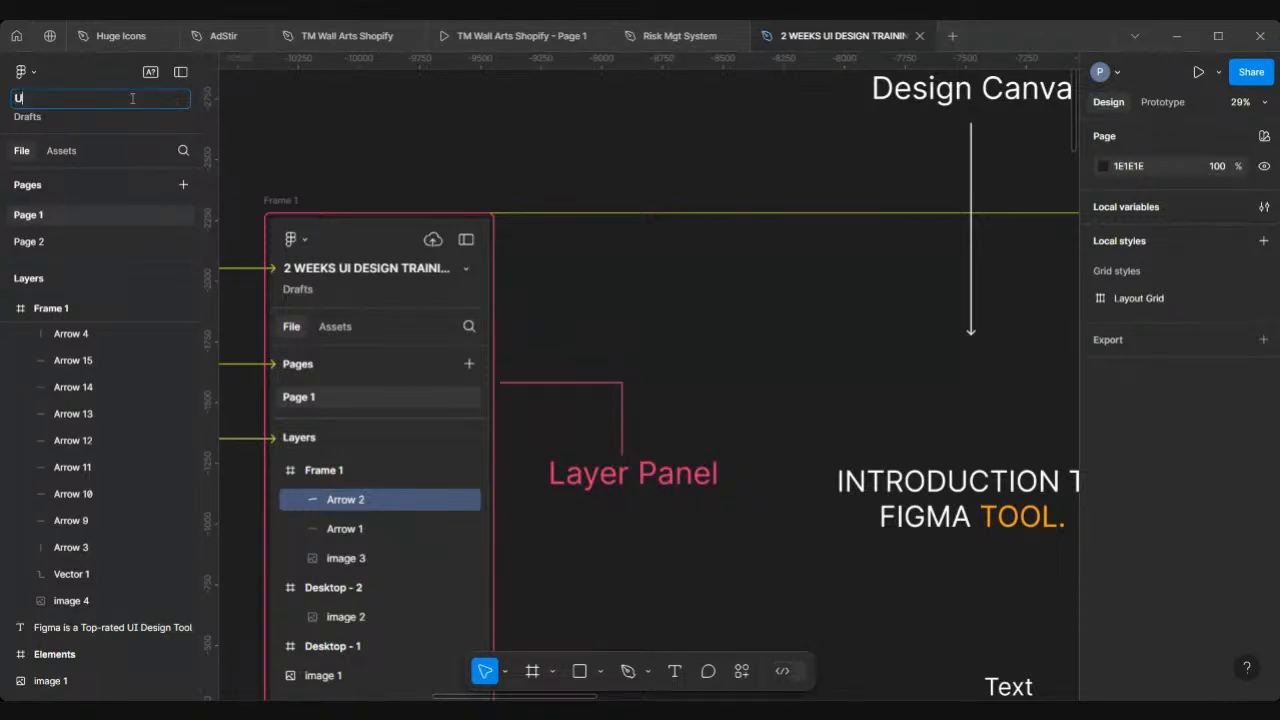
type("ntitled File")
key("Return")
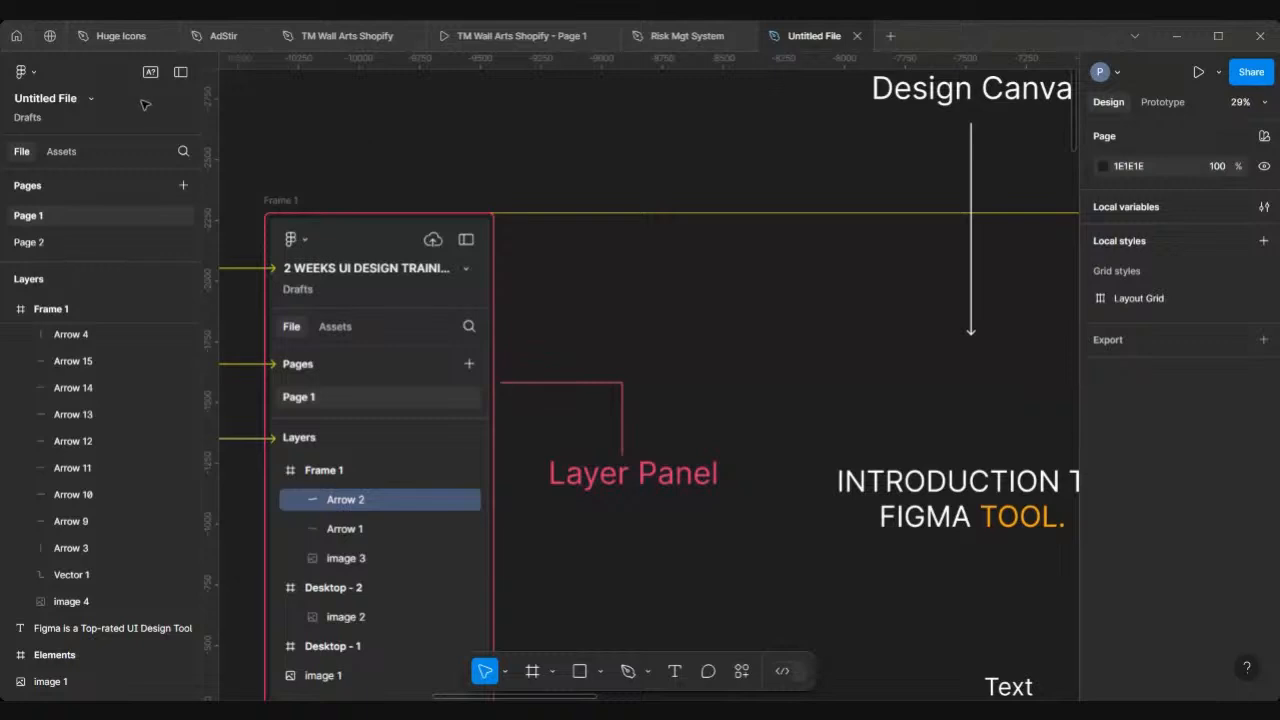
Rename the Untitled File design file with a person's first name
left_click(65, 99)
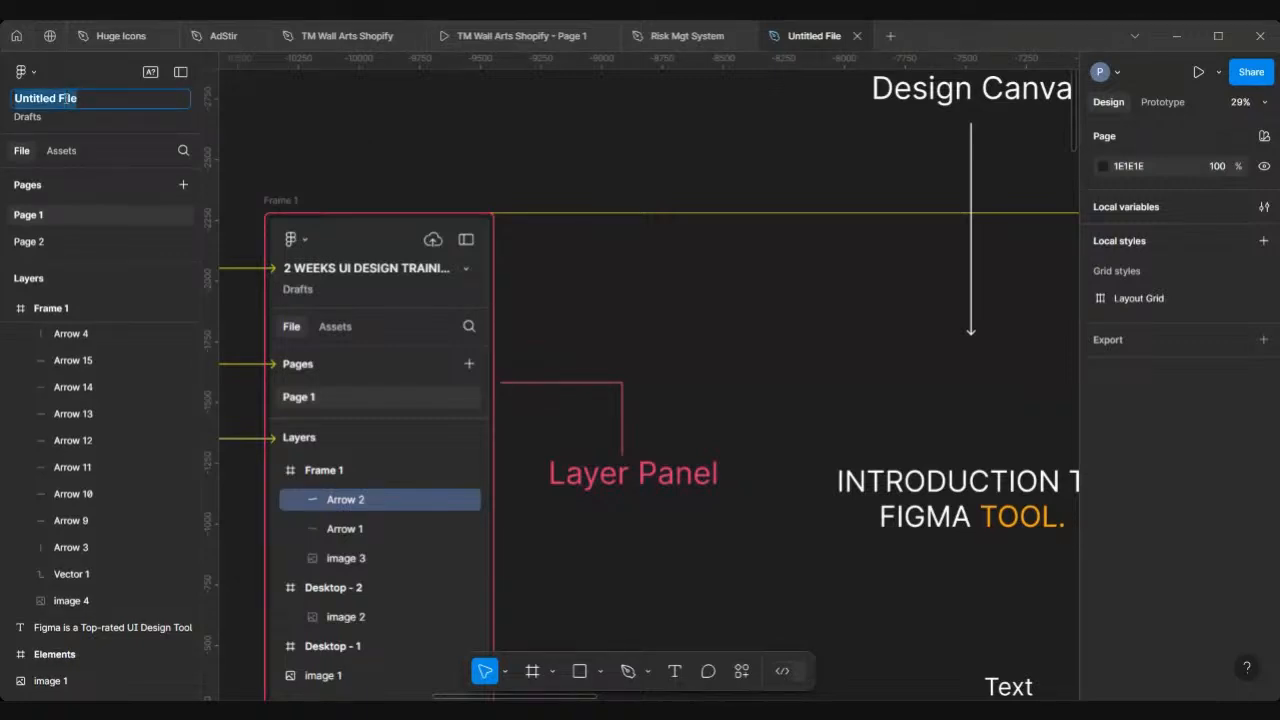
type("Prince")
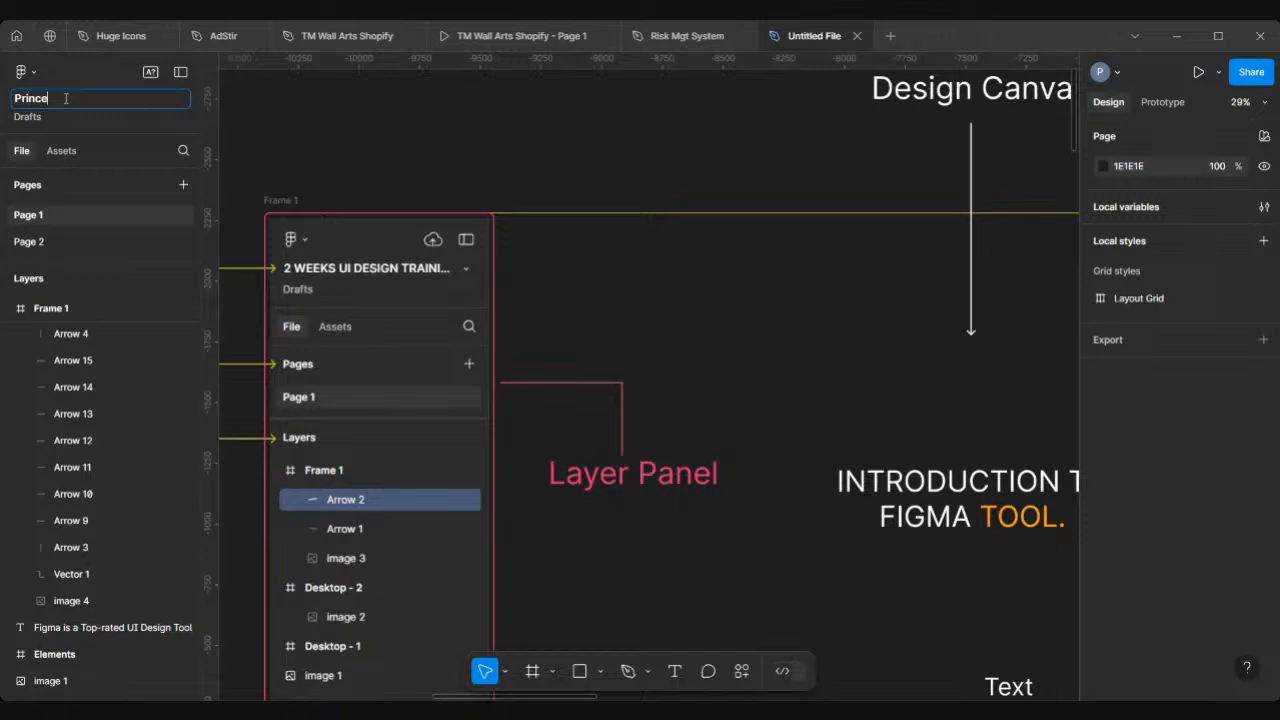
left_click(371, 143)
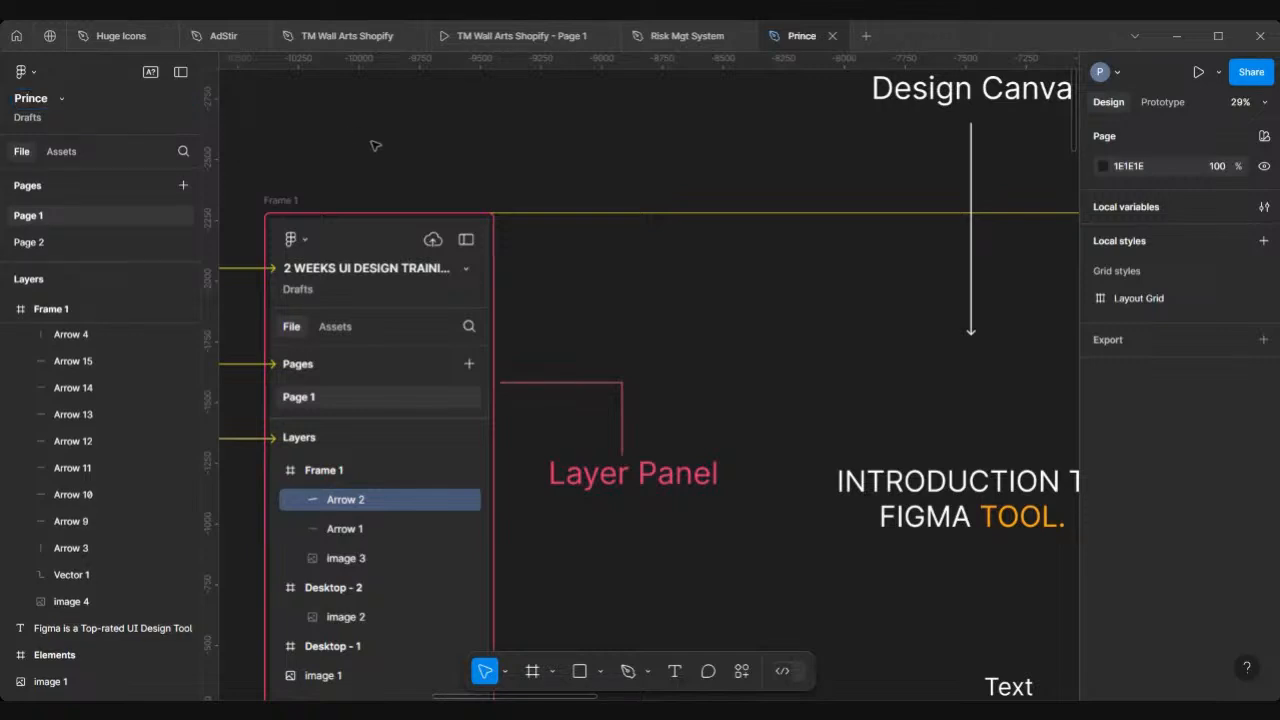
Rename the design file to "Design Class" and collapse the Layers list
double_click(31, 98)
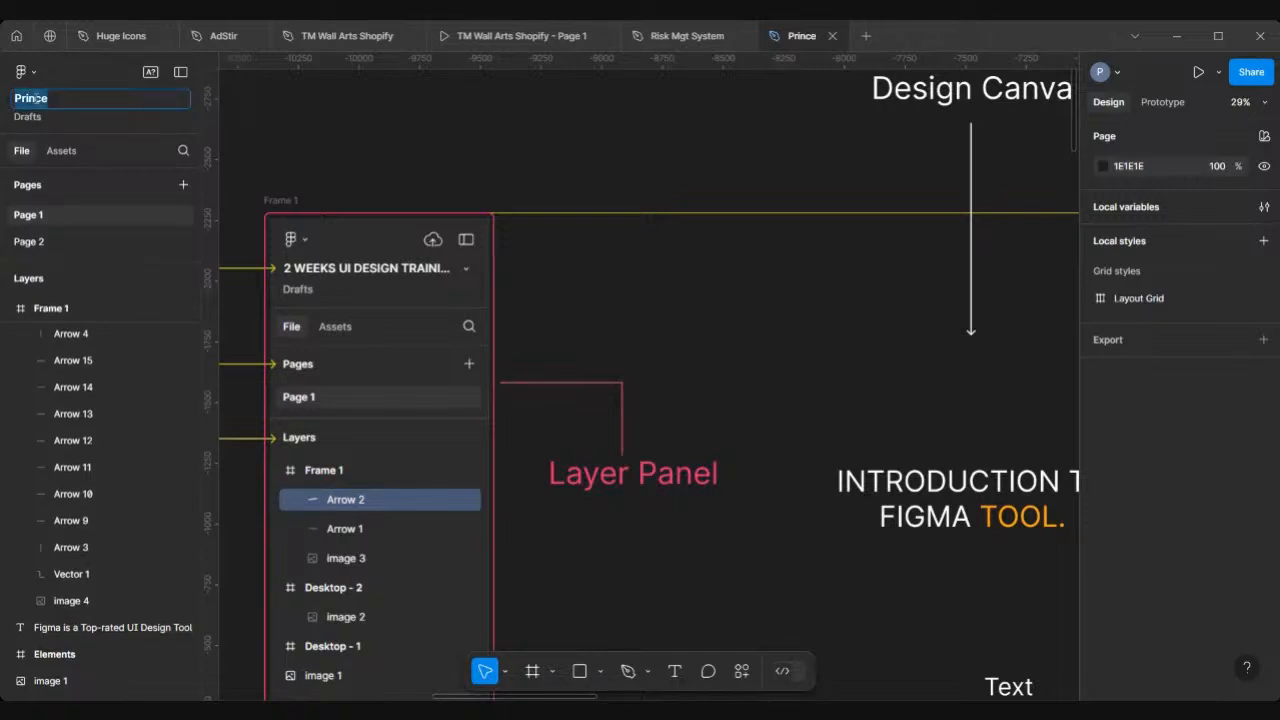
type("Design")
type(" Clae")
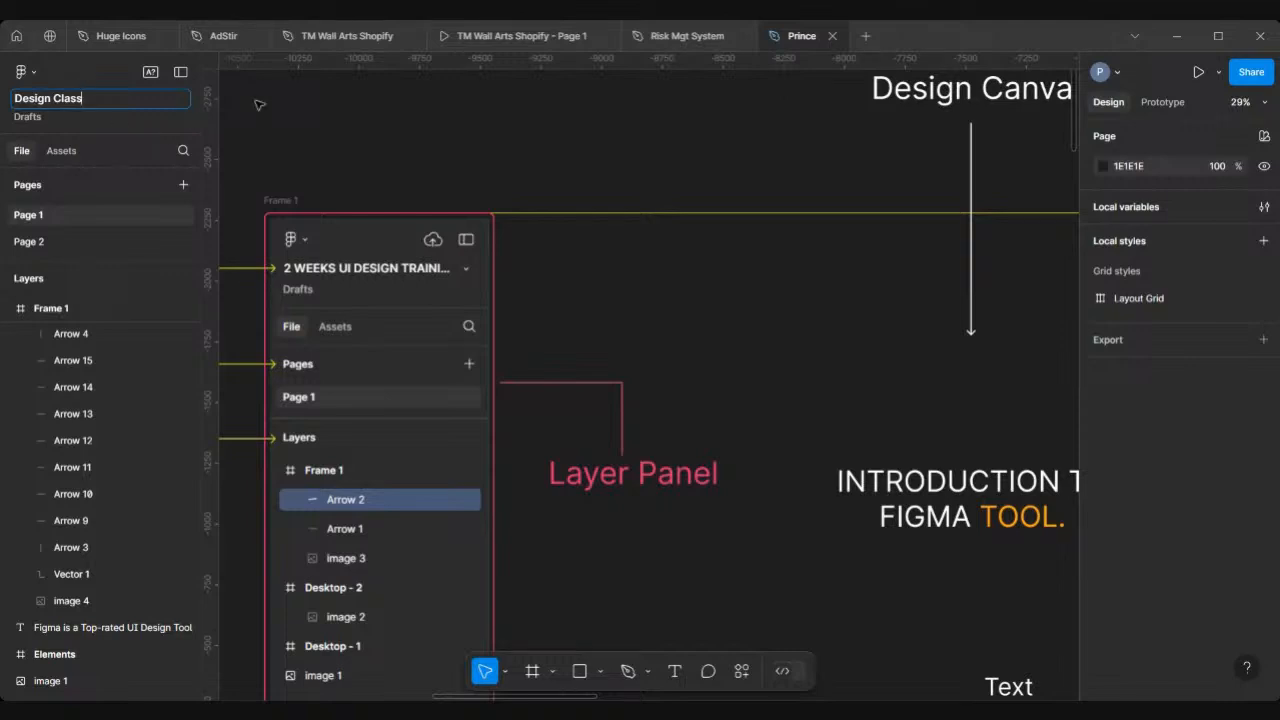
left_click(62, 182)
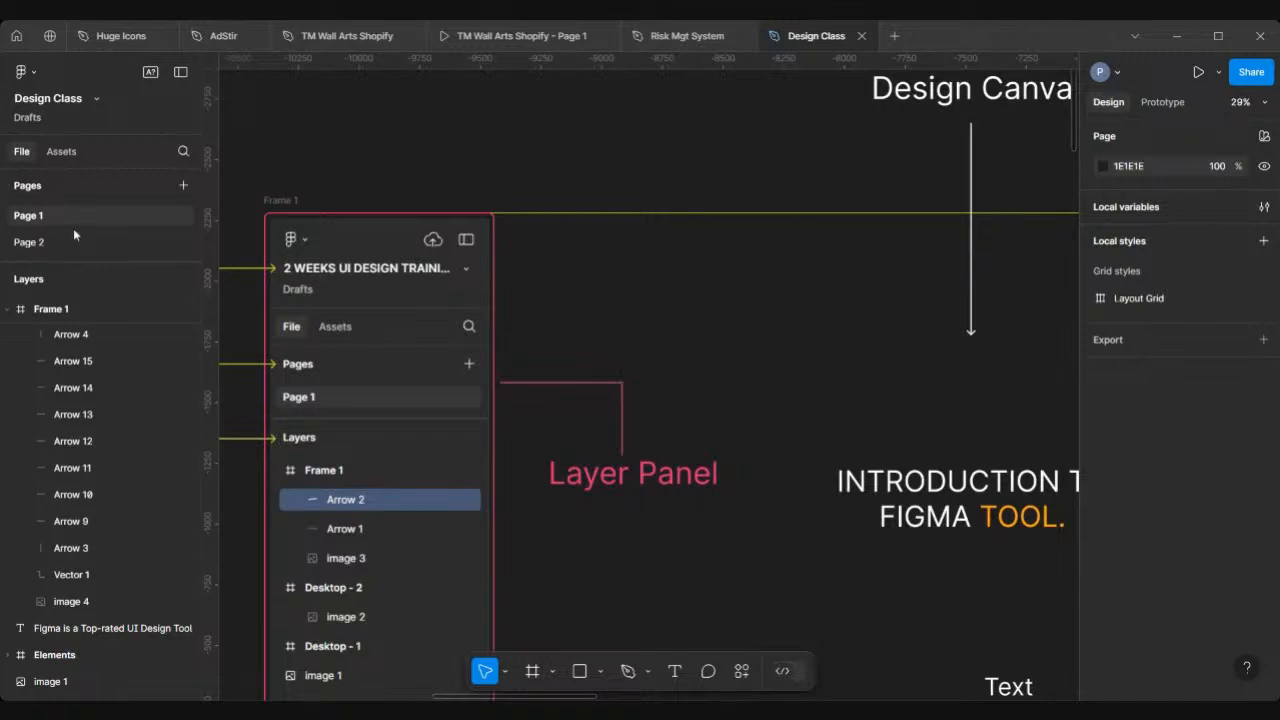
left_click(8, 283)
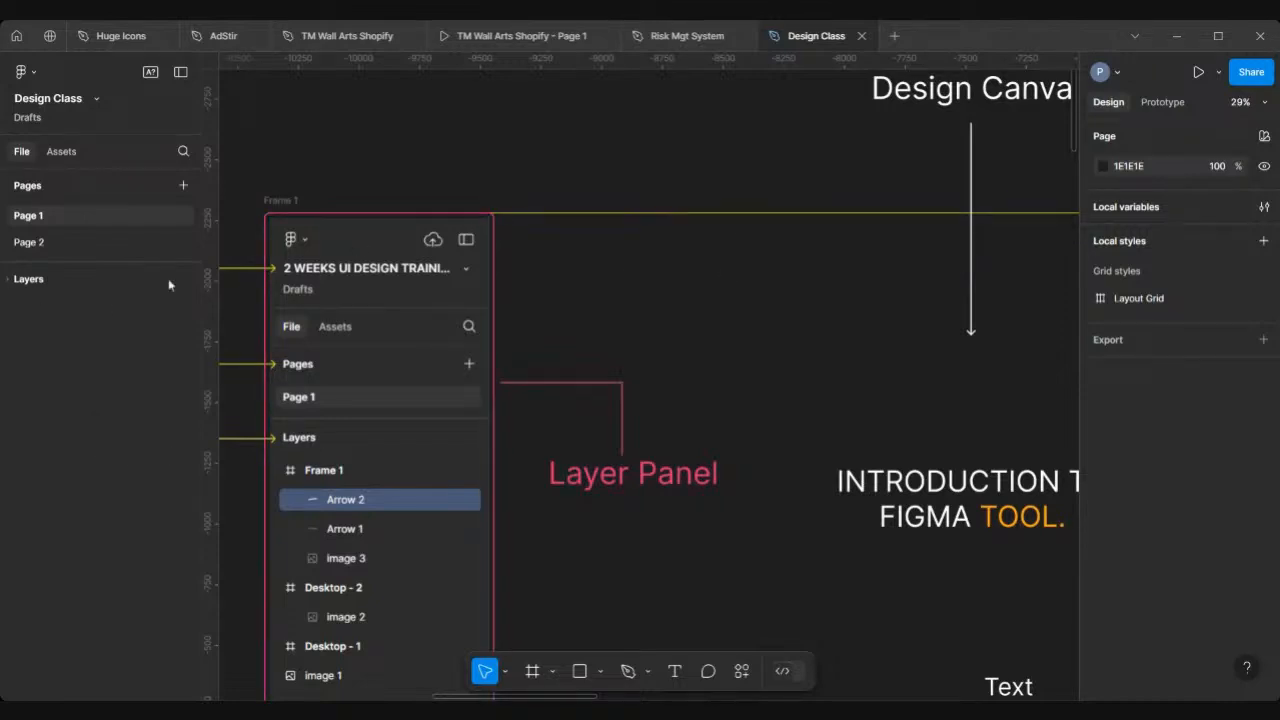
Change the orange "Tool Panel" label in the Frame 1 interface diagram to read "Tool Box"
scroll(569, 283, "down", 3, "ctrl")
scroll(569, 286, "down", 1)
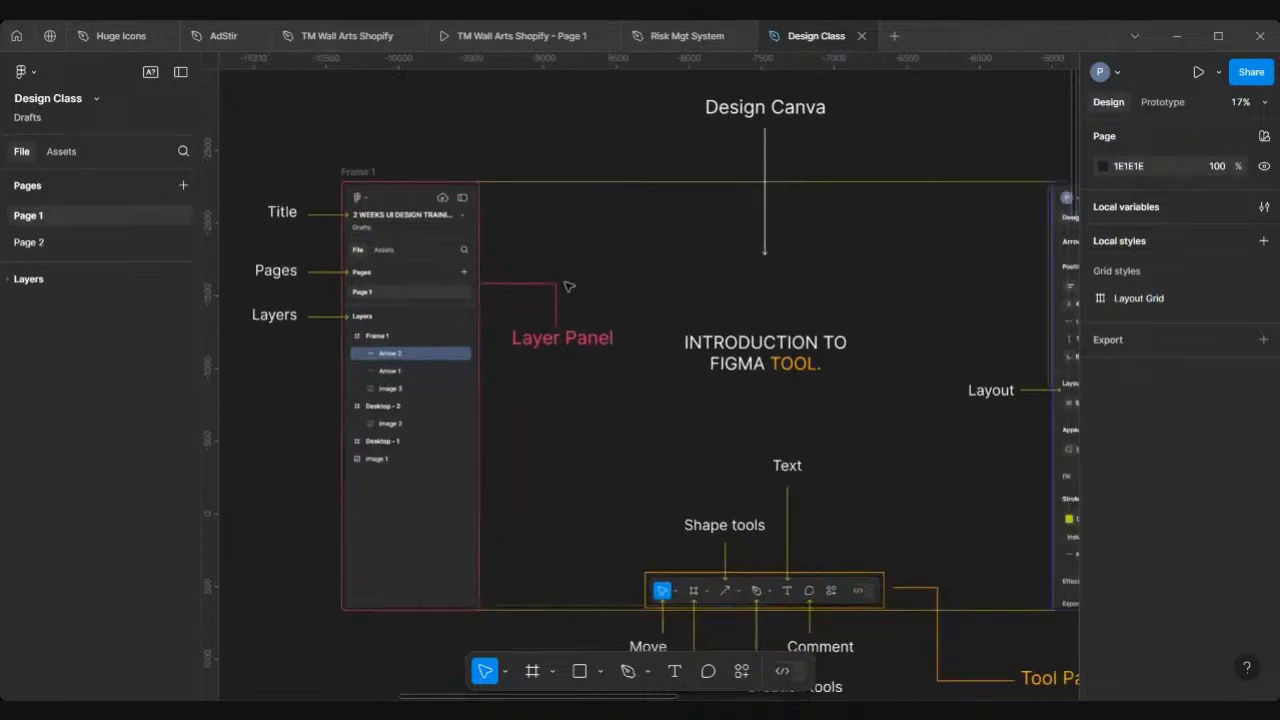
scroll(740, 569, "right", 1)
scroll(740, 569, "up", 3, "ctrl")
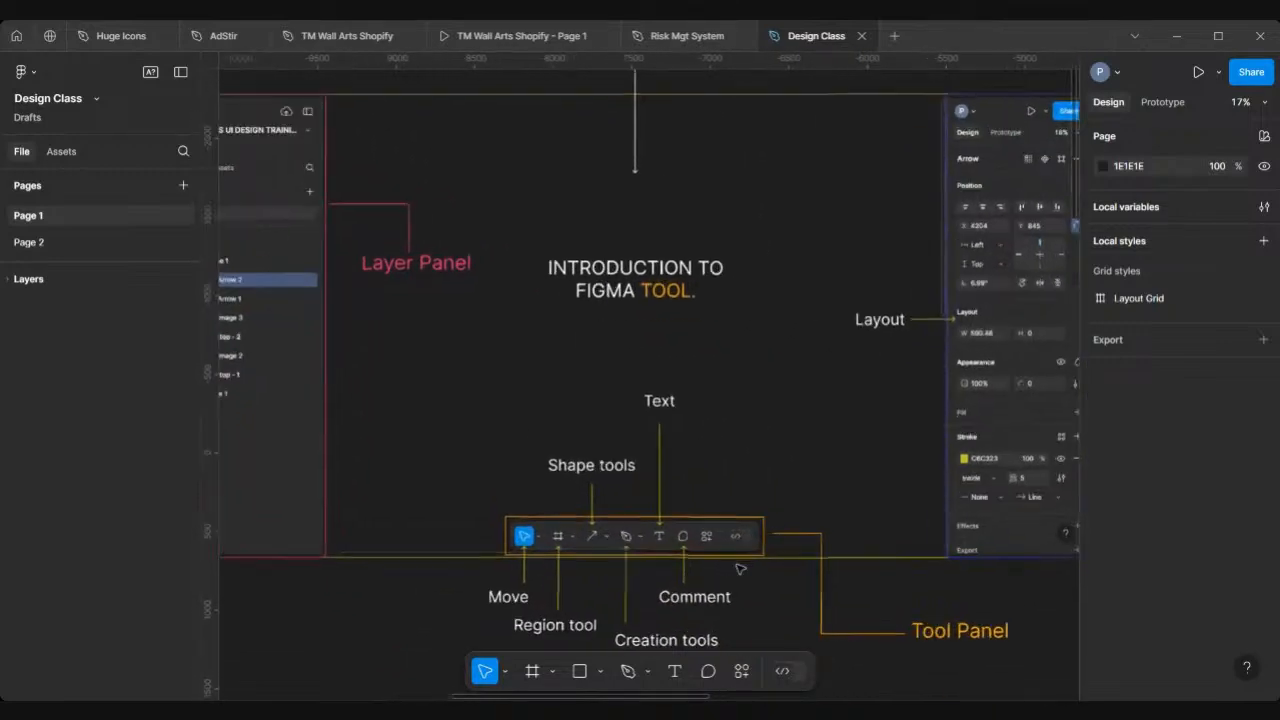
scroll(737, 569, "left", 1)
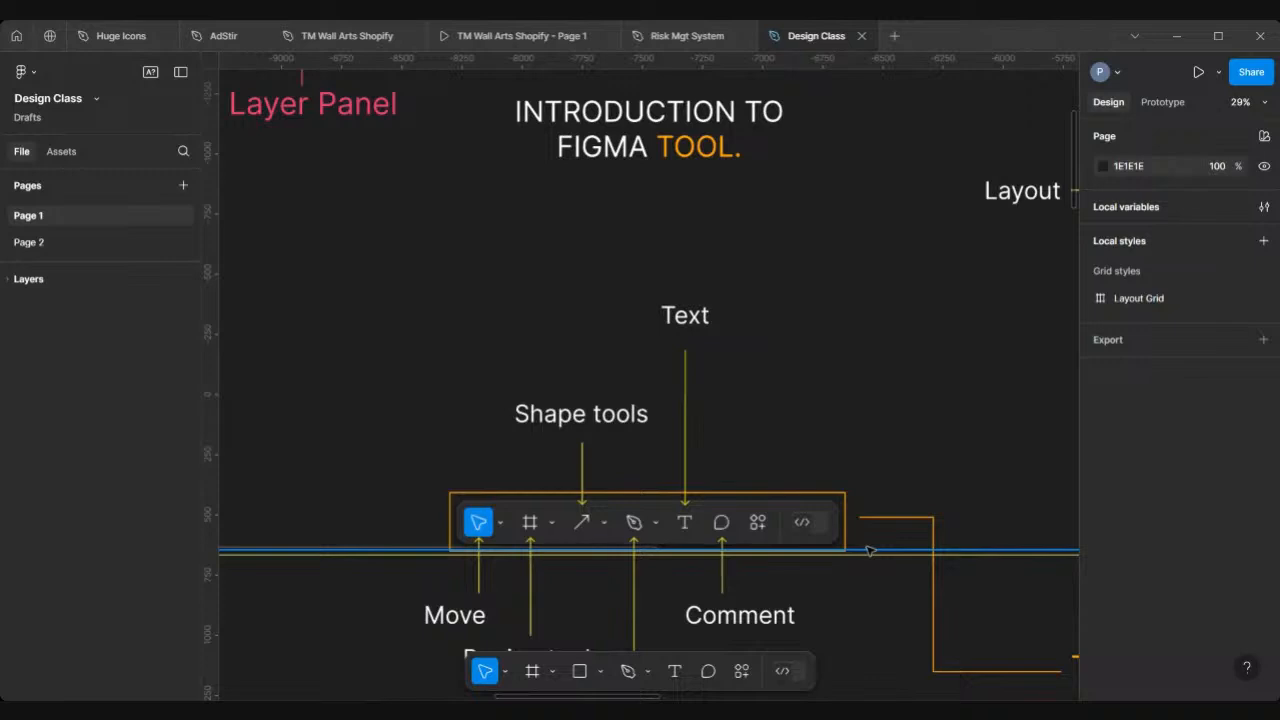
scroll(870, 550, "down", 1)
scroll(870, 550, "down", 3)
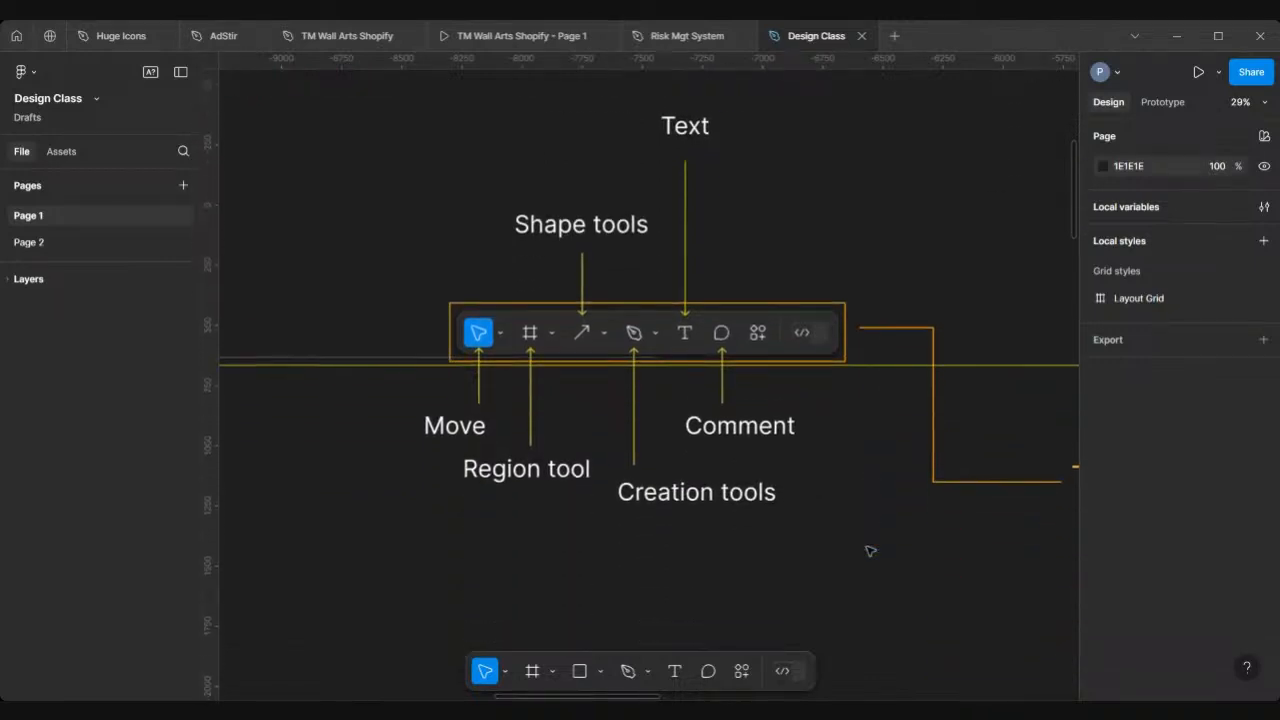
scroll(647, 293, "down", 3, "ctrl")
scroll(650, 300, "right", 1)
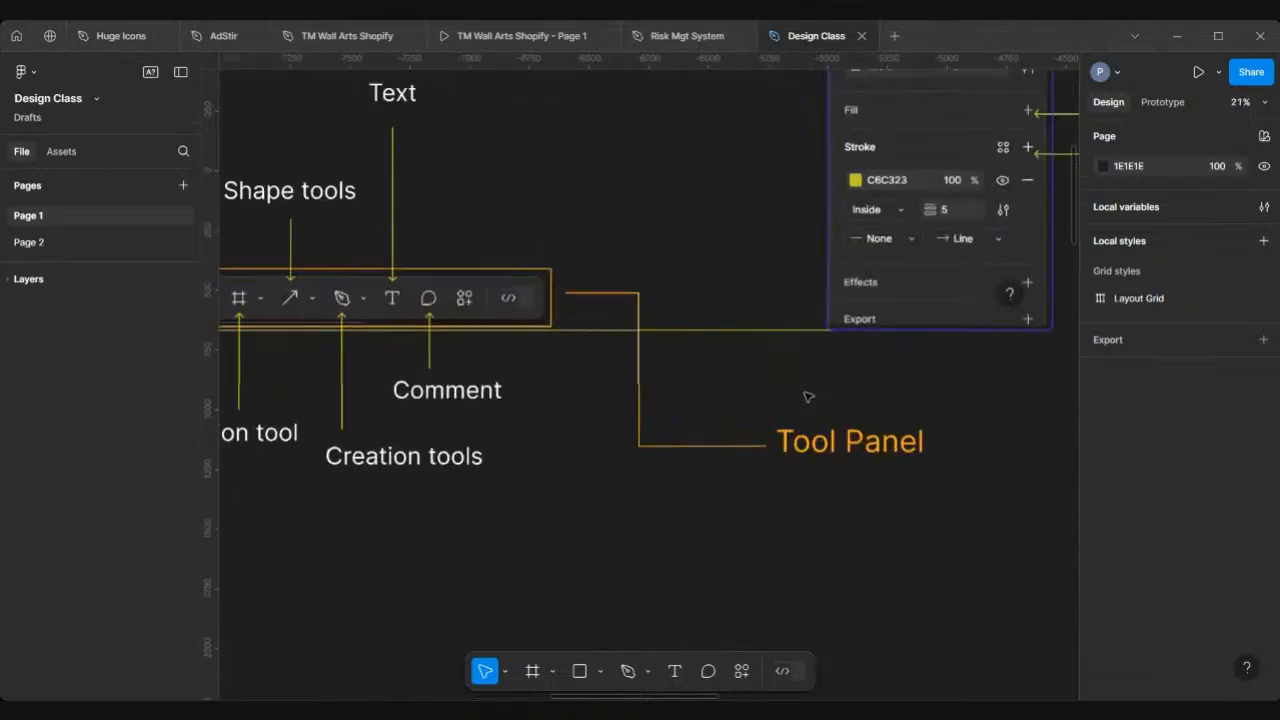
scroll(809, 397, "up", 4, "ctrl")
double_click(908, 463)
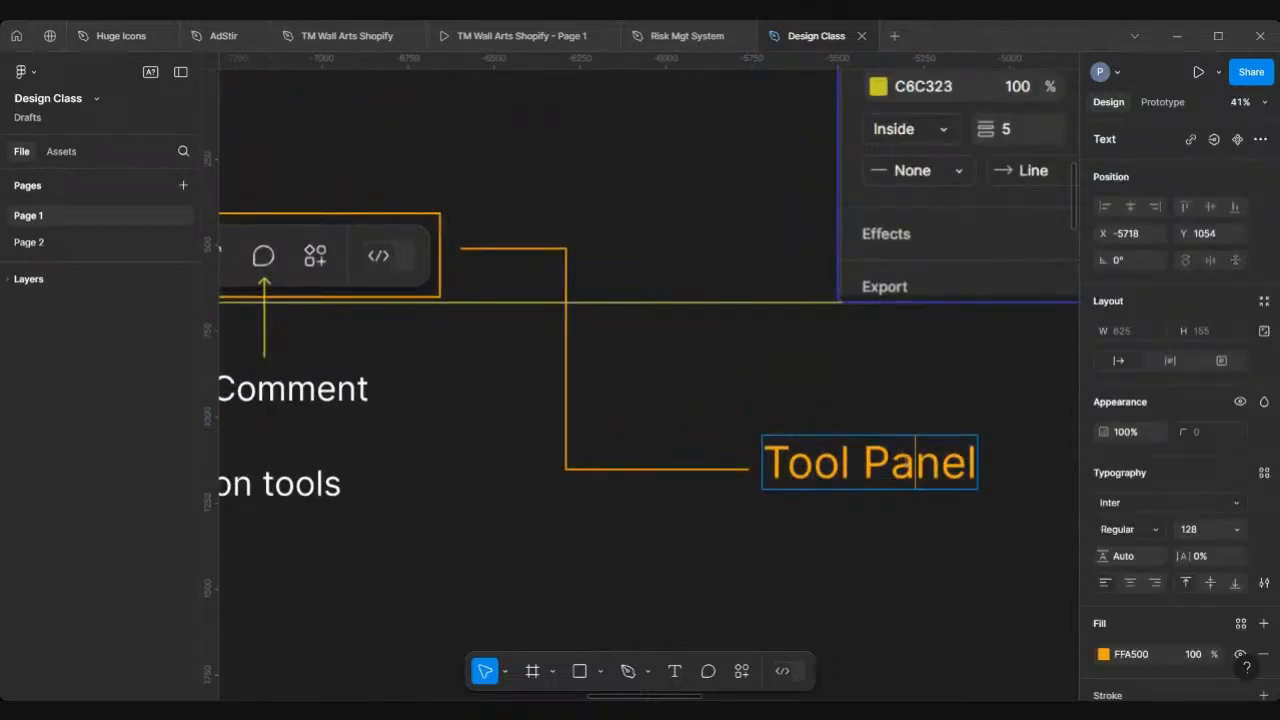
double_click(912, 463)
type("Box")
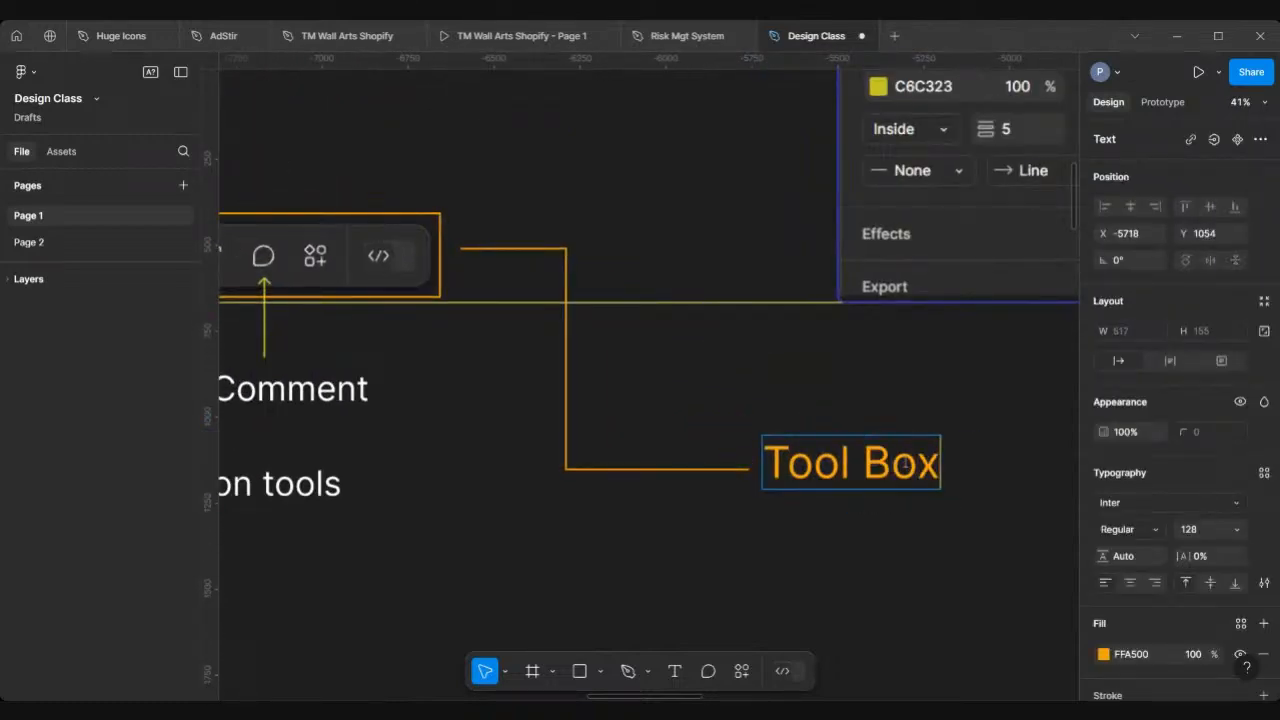
key("Escape")
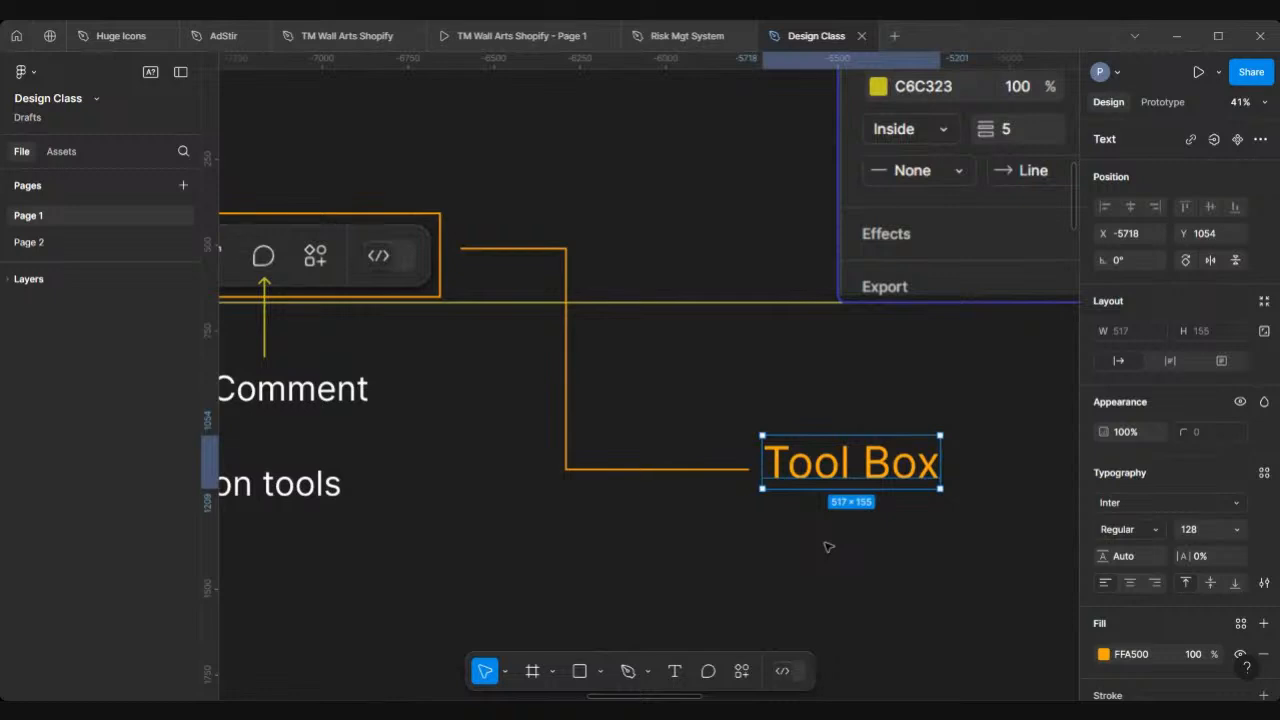
Draw a square with the Rectangle tool below Frame 1, to the left of the Move label, and deselect it
scroll(828, 547, "left", 10)
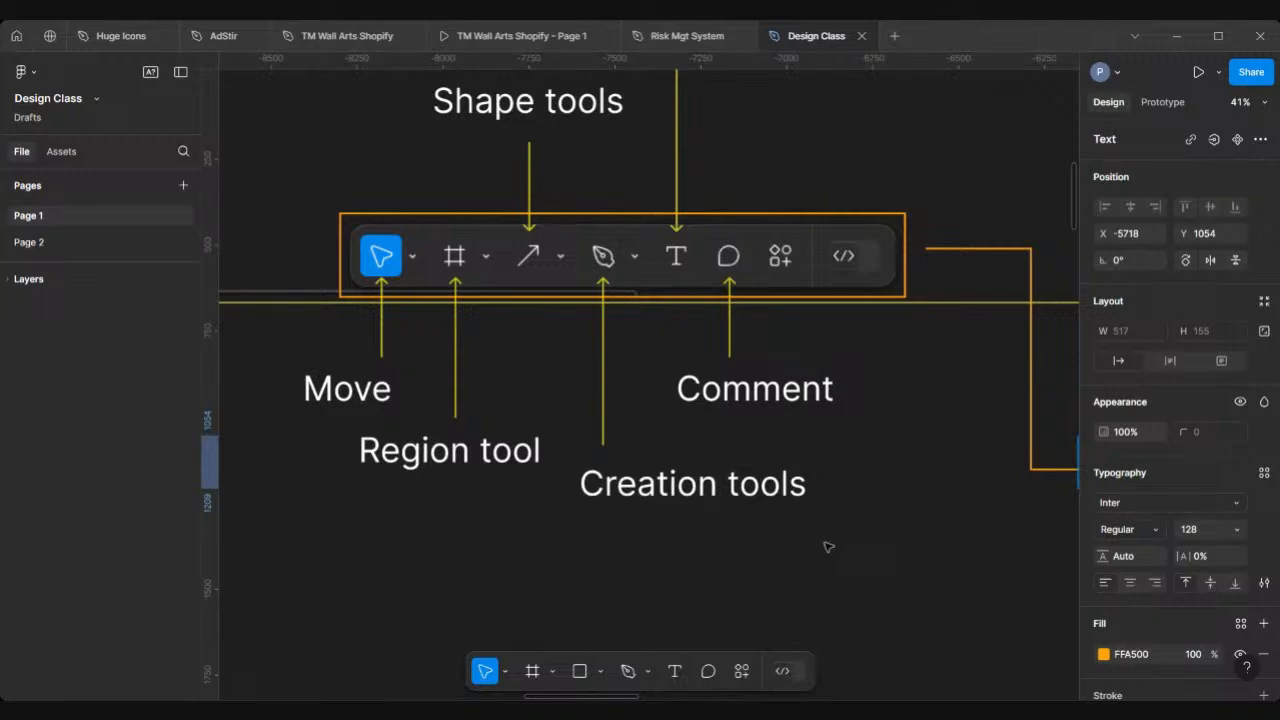
scroll(828, 547, "up", 3)
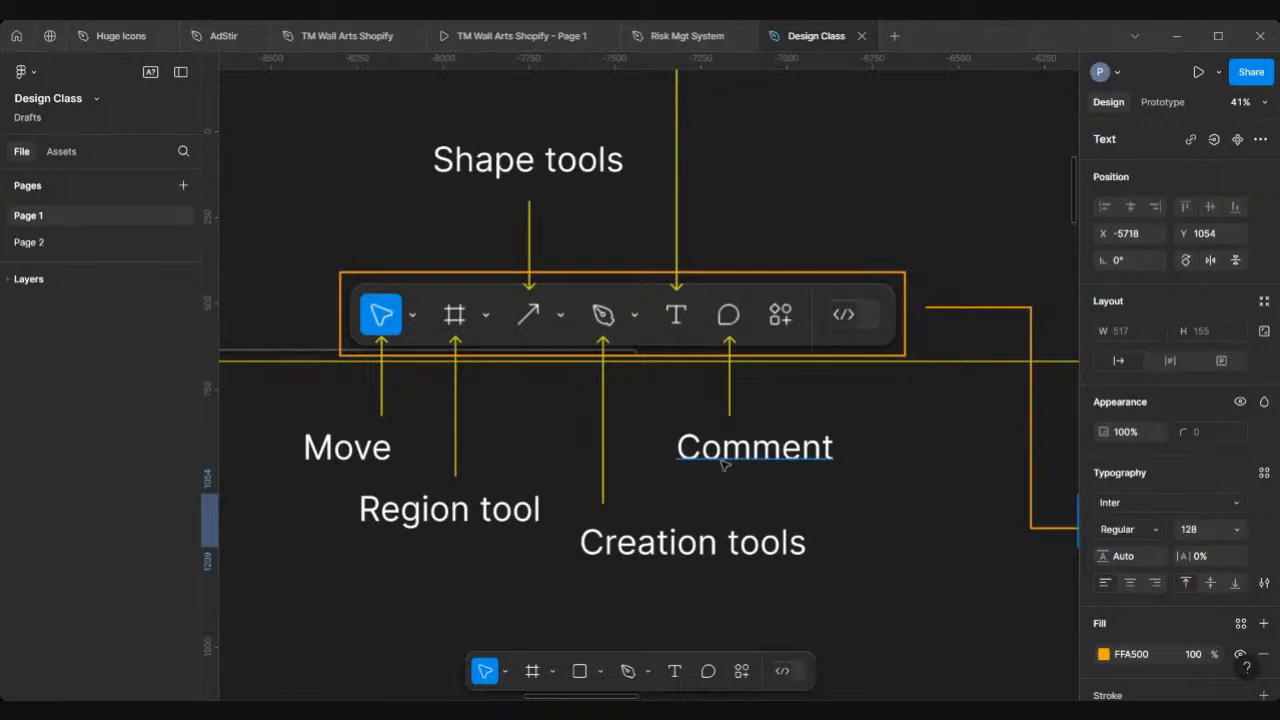
scroll(725, 466, "down", 8)
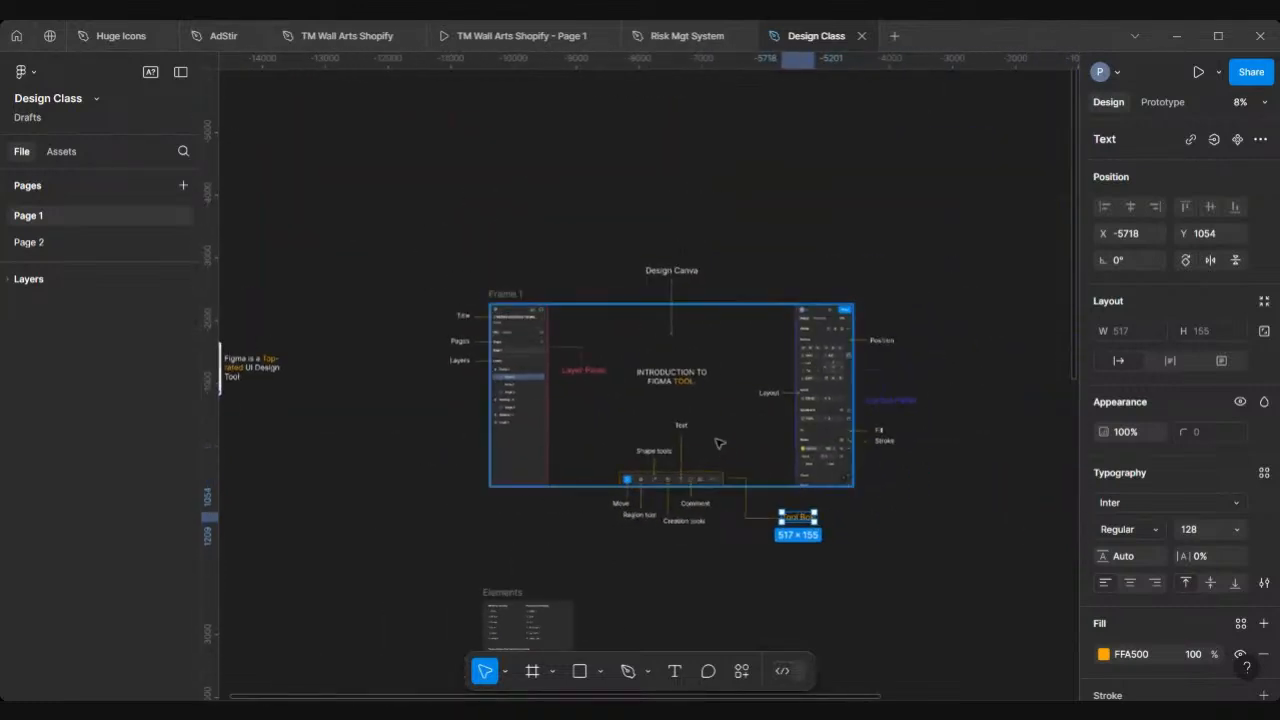
scroll(720, 443, "up", 3)
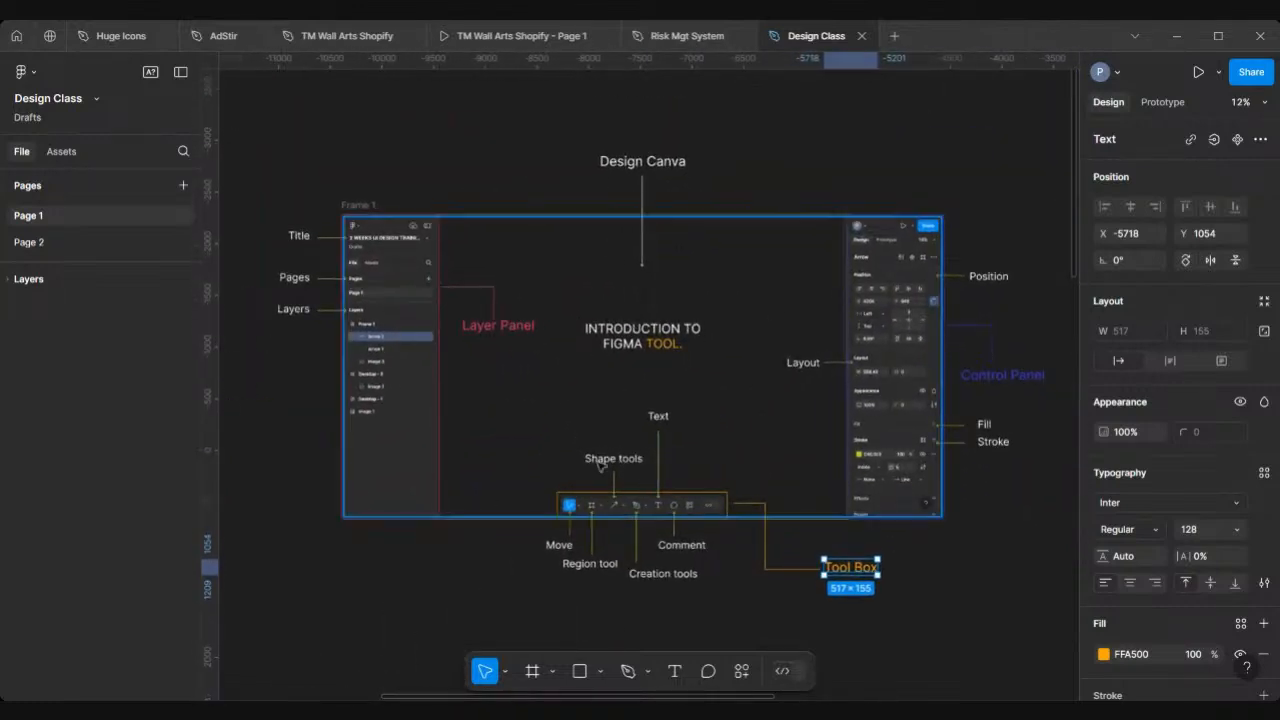
scroll(597, 391, "up", 3)
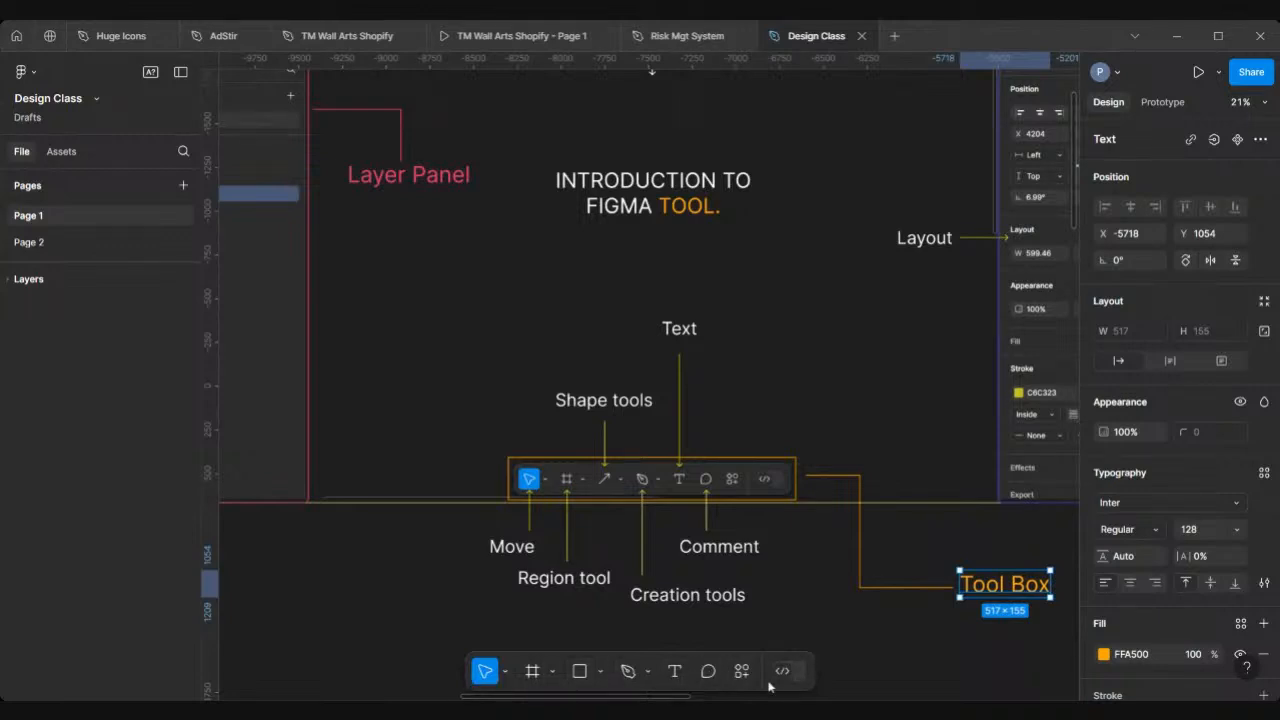
left_click(580, 671)
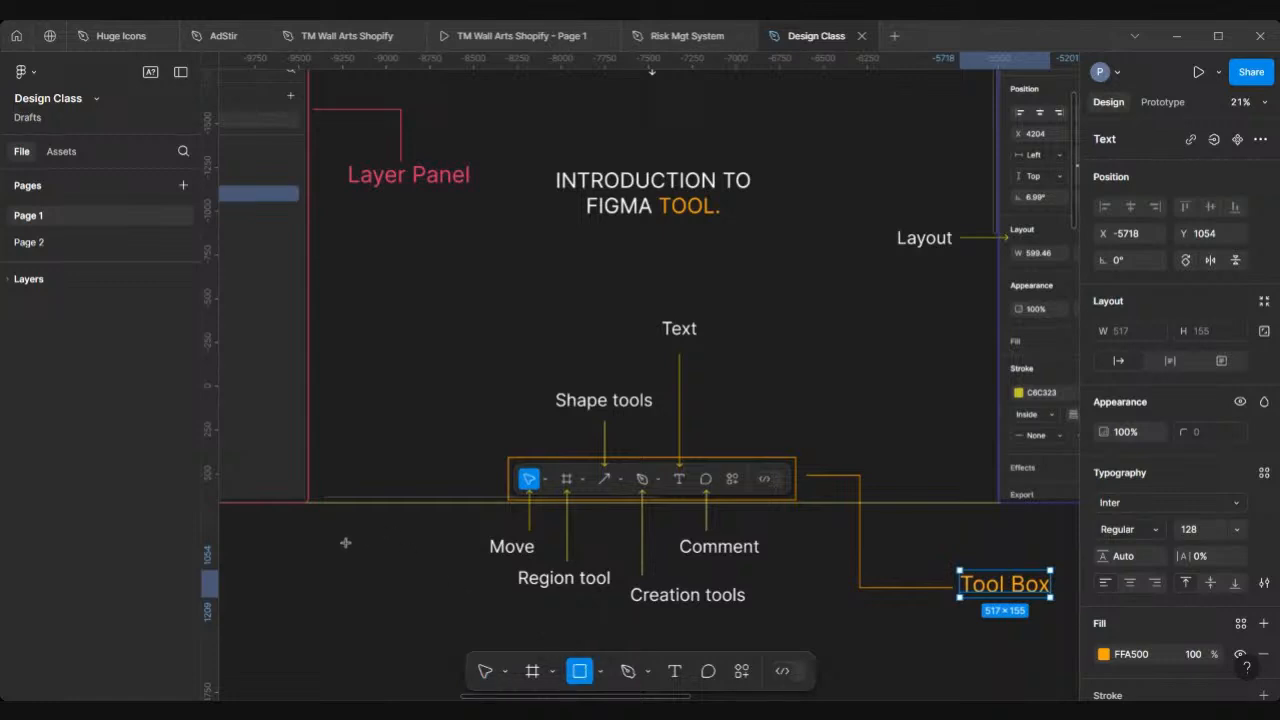
left_click_drag(345, 543, 412, 612)
left_click(328, 579)
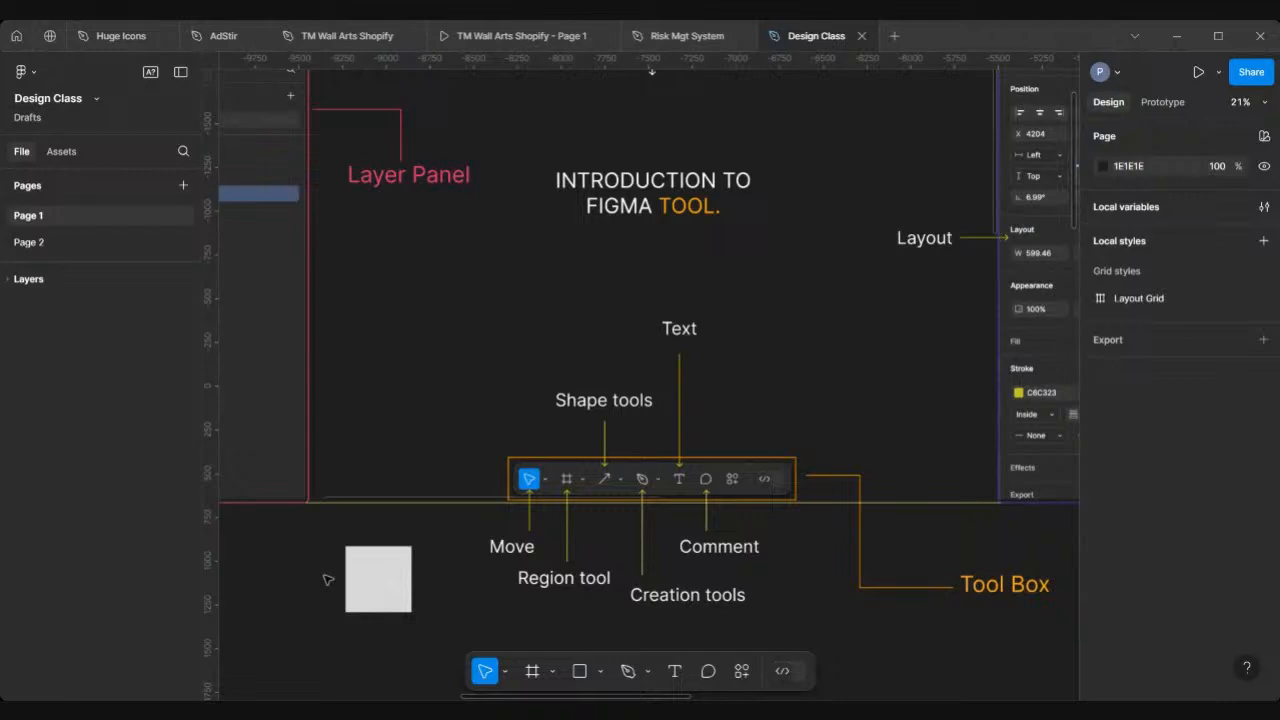
Draw a circle about 310 × 310 with the Ellipse tool, to the left of the square
left_click(600, 672)
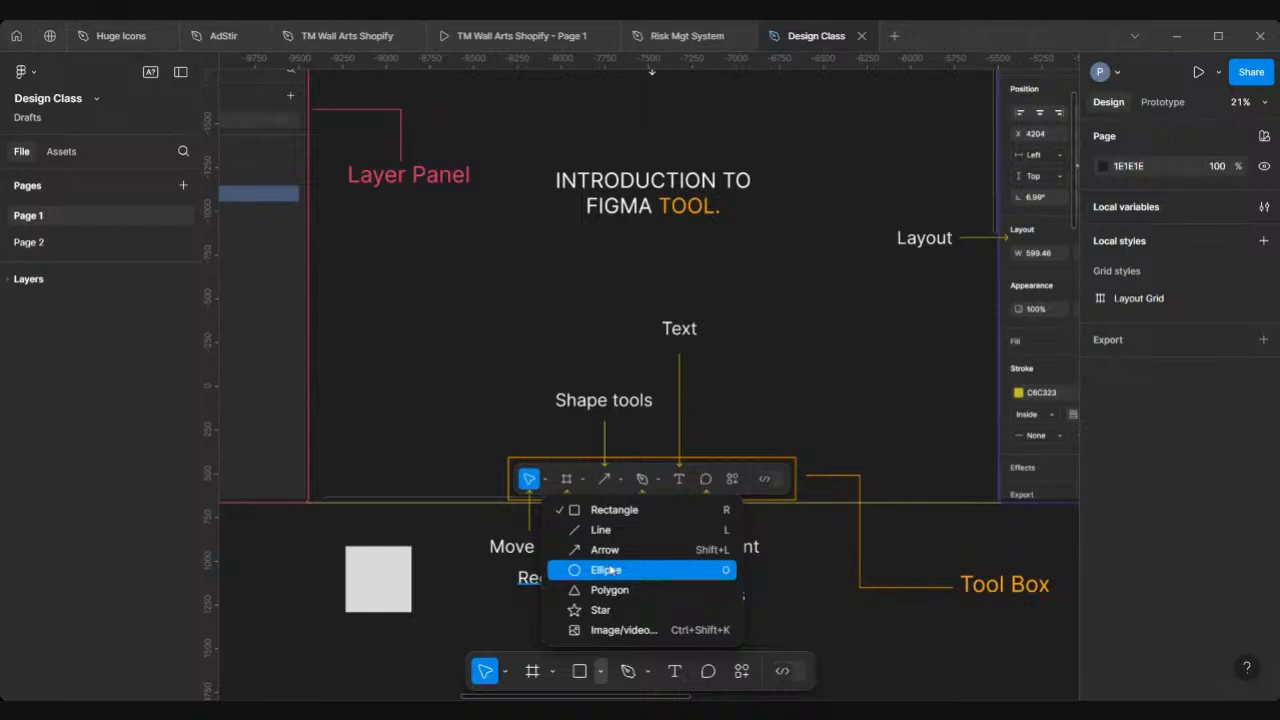
left_click(612, 571)
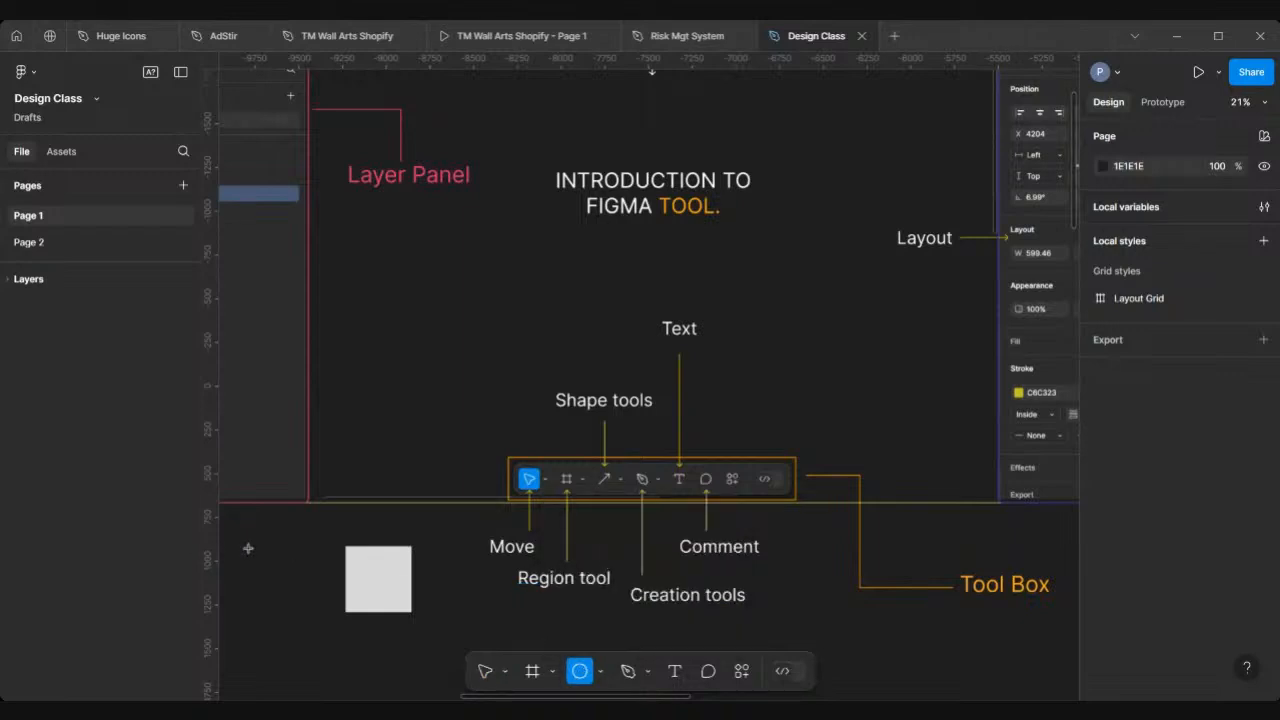
left_click_drag(248, 548, 302, 592)
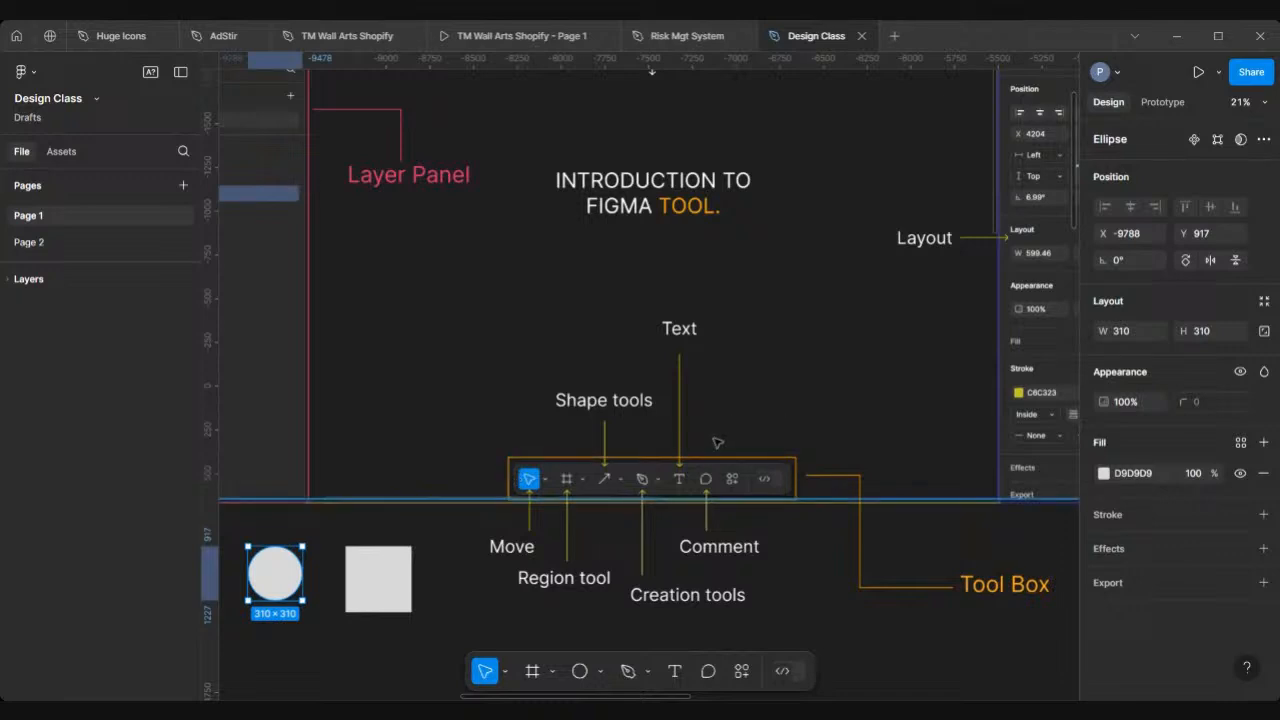
Examine the Layer Panel, Tool Box and Control Panel parts of the Frame 1 diagram, including the Position, Layout, Fill and Stroke labels
scroll(717, 442, "down", 4)
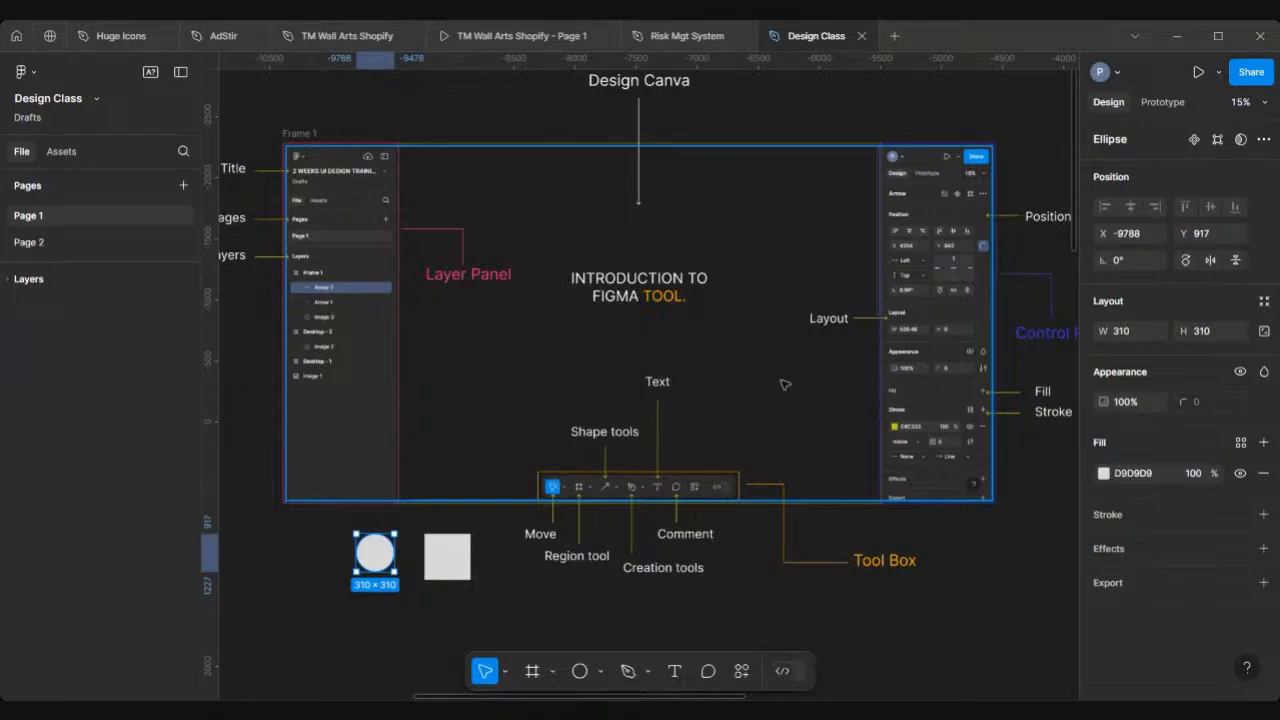
scroll(751, 382, "right", 1)
scroll(751, 382, "up", 1)
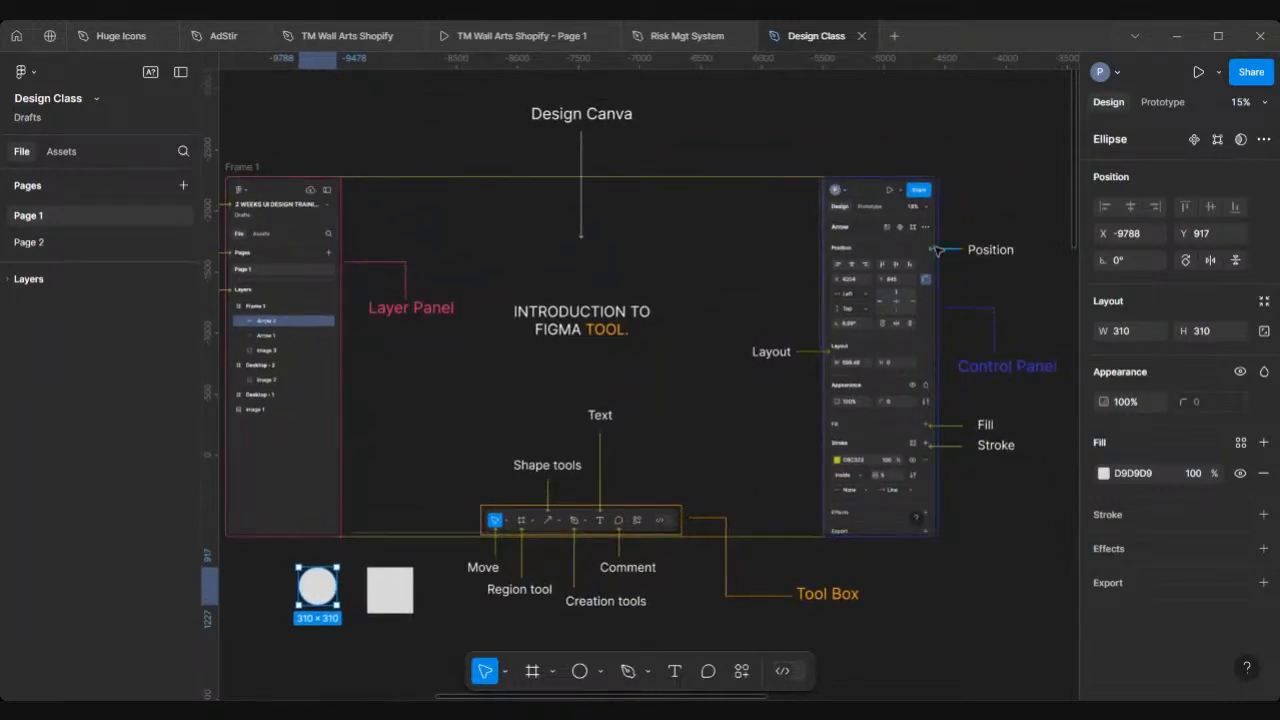
scroll(938, 251, "up", 2)
scroll(937, 250, "up", 3)
scroll(938, 251, "down", 1)
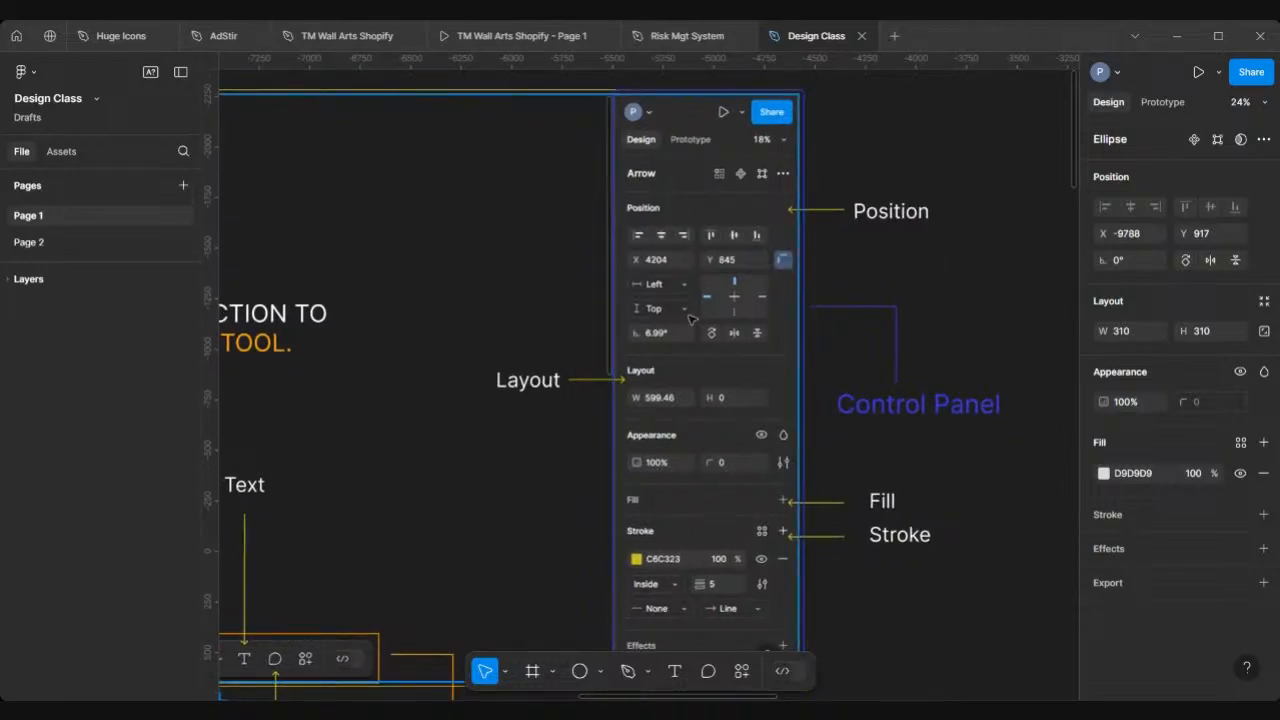
scroll(694, 320, "down", 5)
scroll(694, 320, "left", 3)
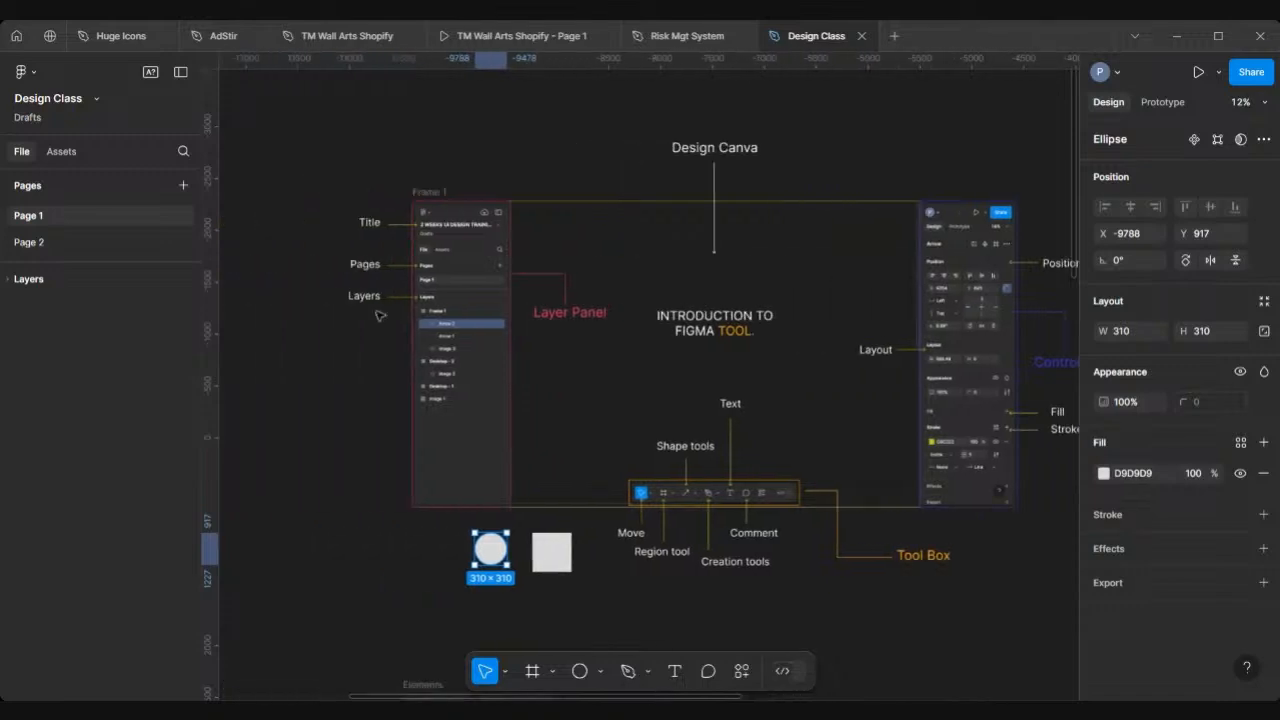
scroll(380, 316, "up", 3)
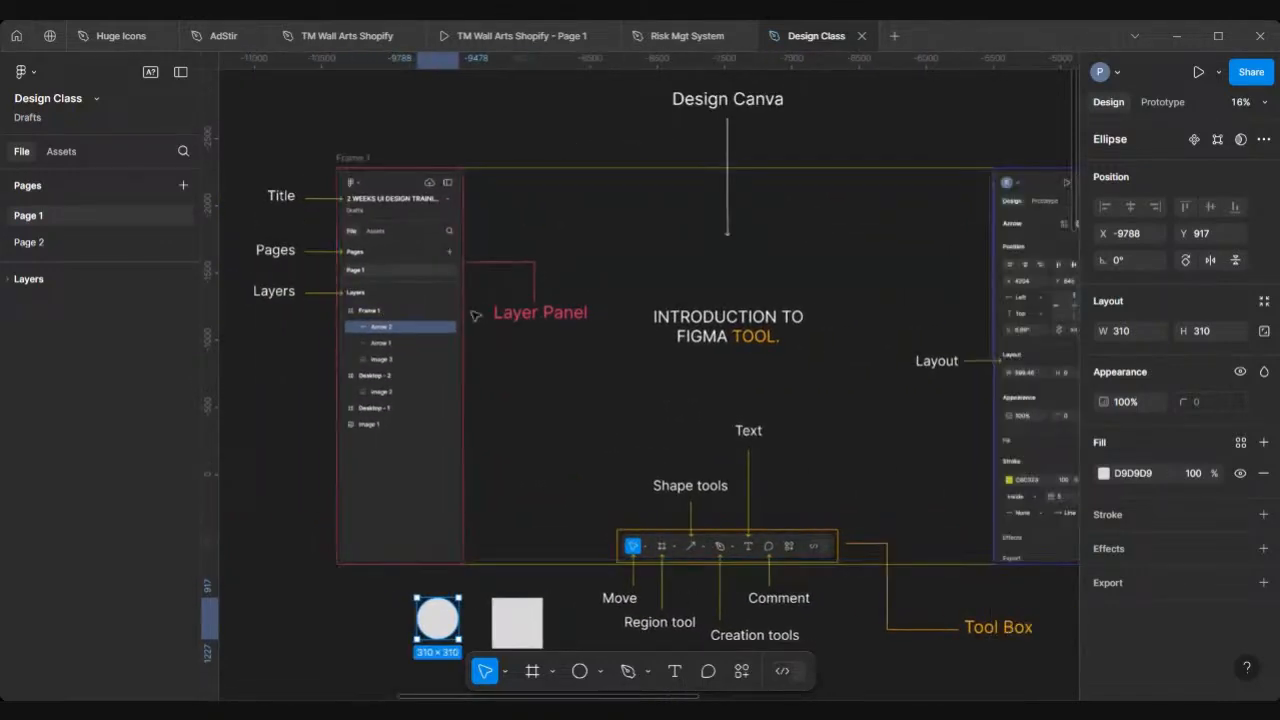
scroll(476, 316, "right", 2)
scroll(609, 523, "up", 3)
scroll(588, 593, "right", 1)
scroll(588, 593, "down", 1)
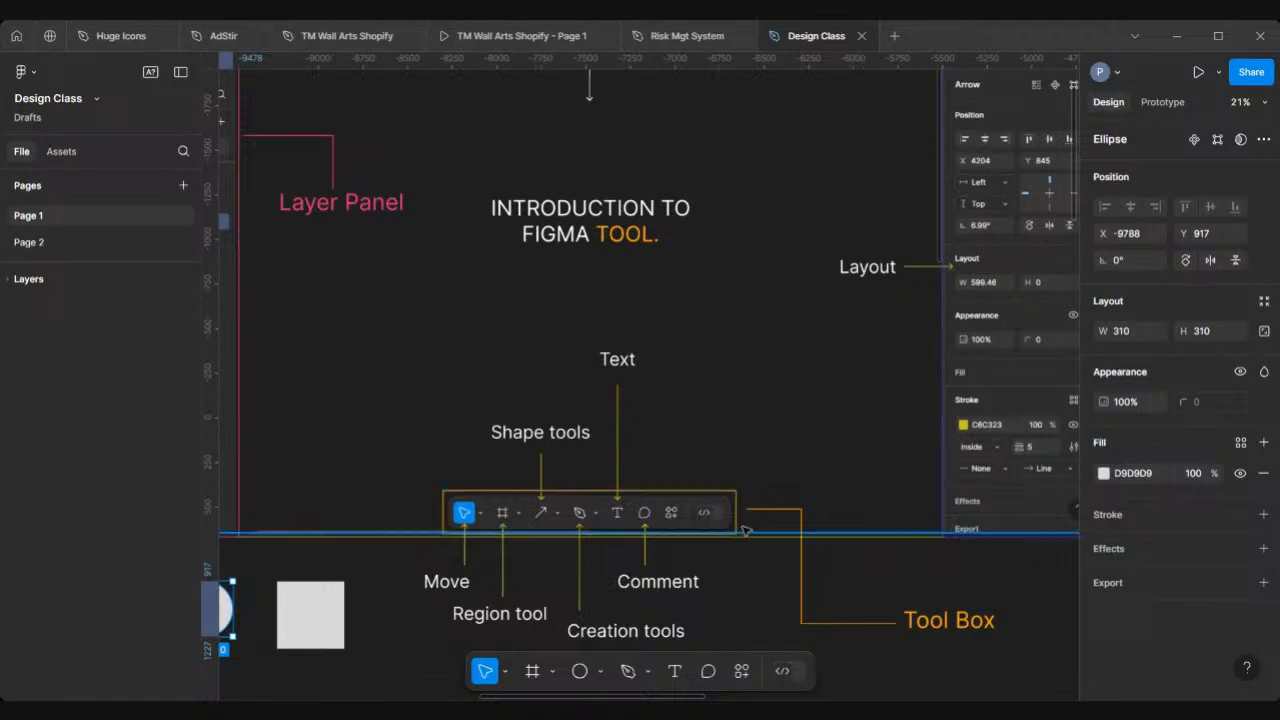
scroll(745, 530, "up", 2)
scroll(700, 500, "right", 5)
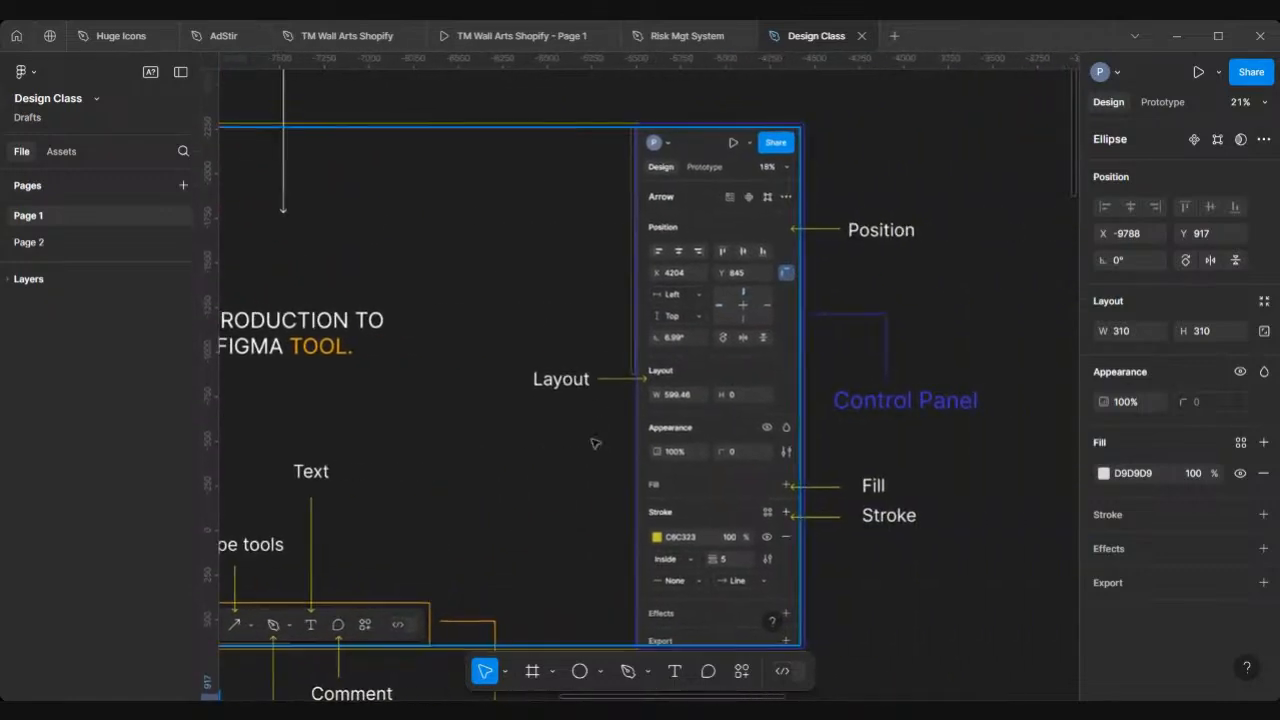
scroll(745, 330, "up", 3)
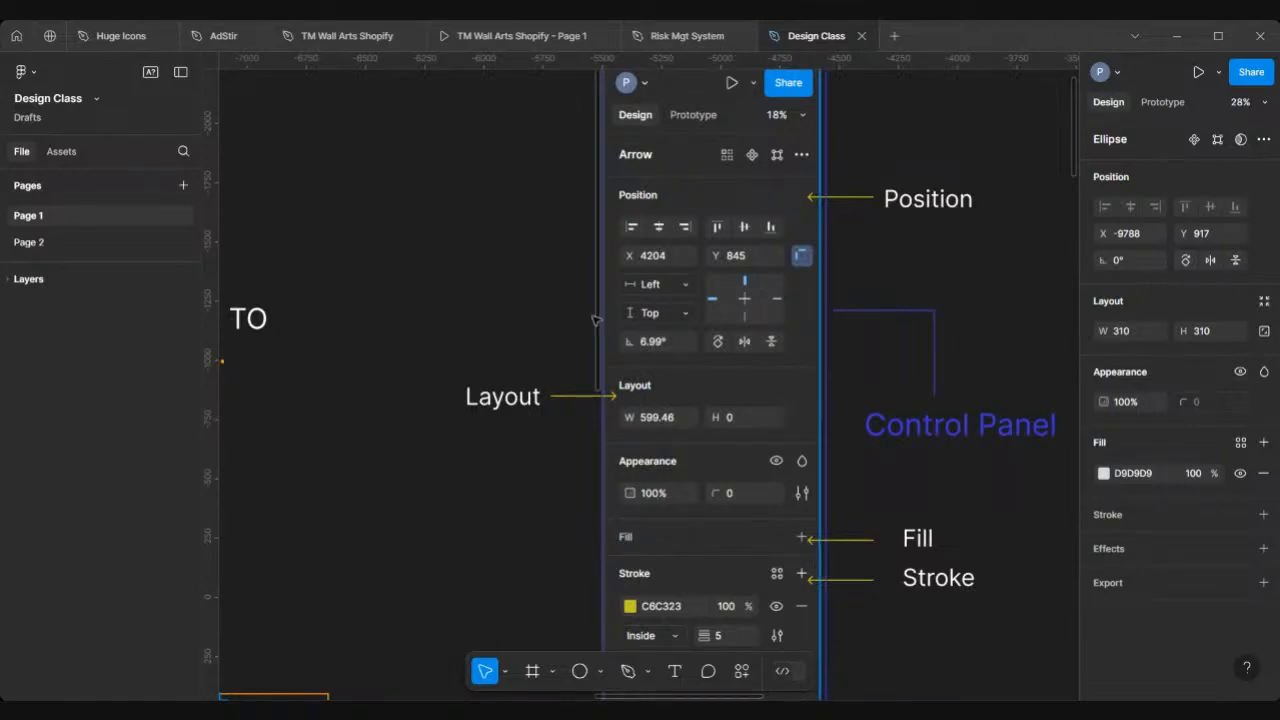
scroll(594, 320, "down", 3)
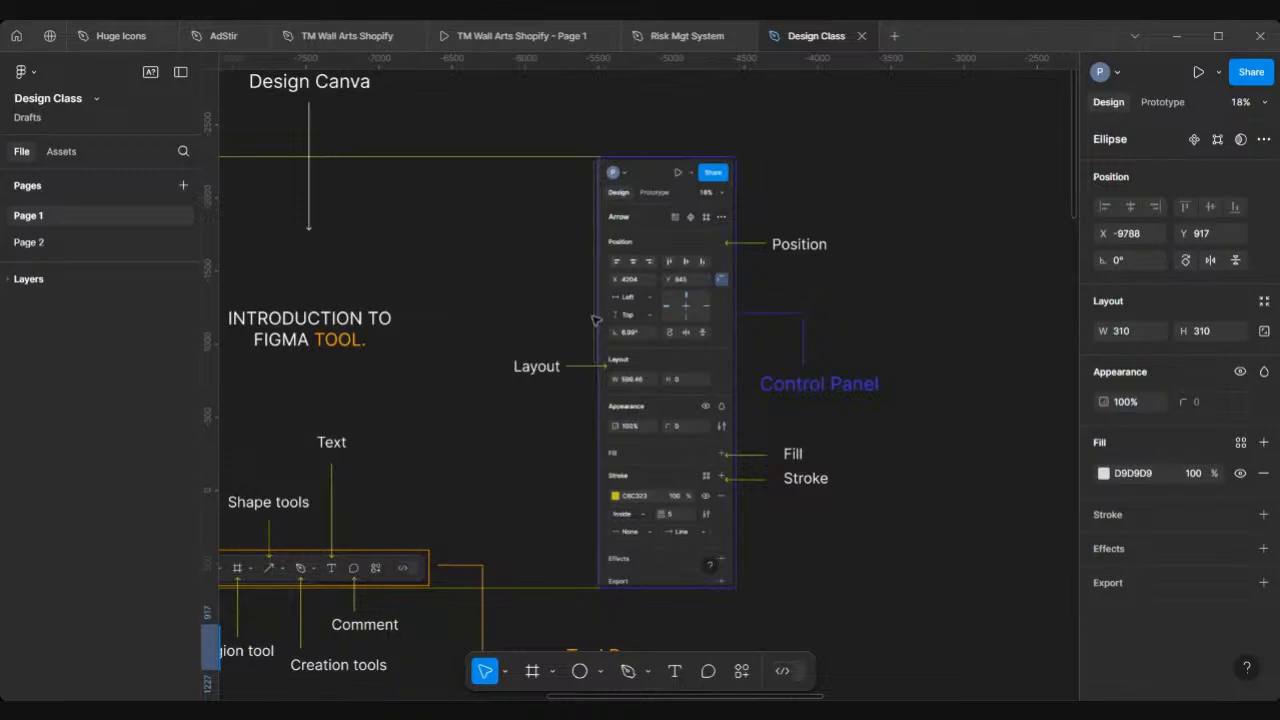
scroll(594, 320, "left", 5)
scroll(594, 320, "down", 4)
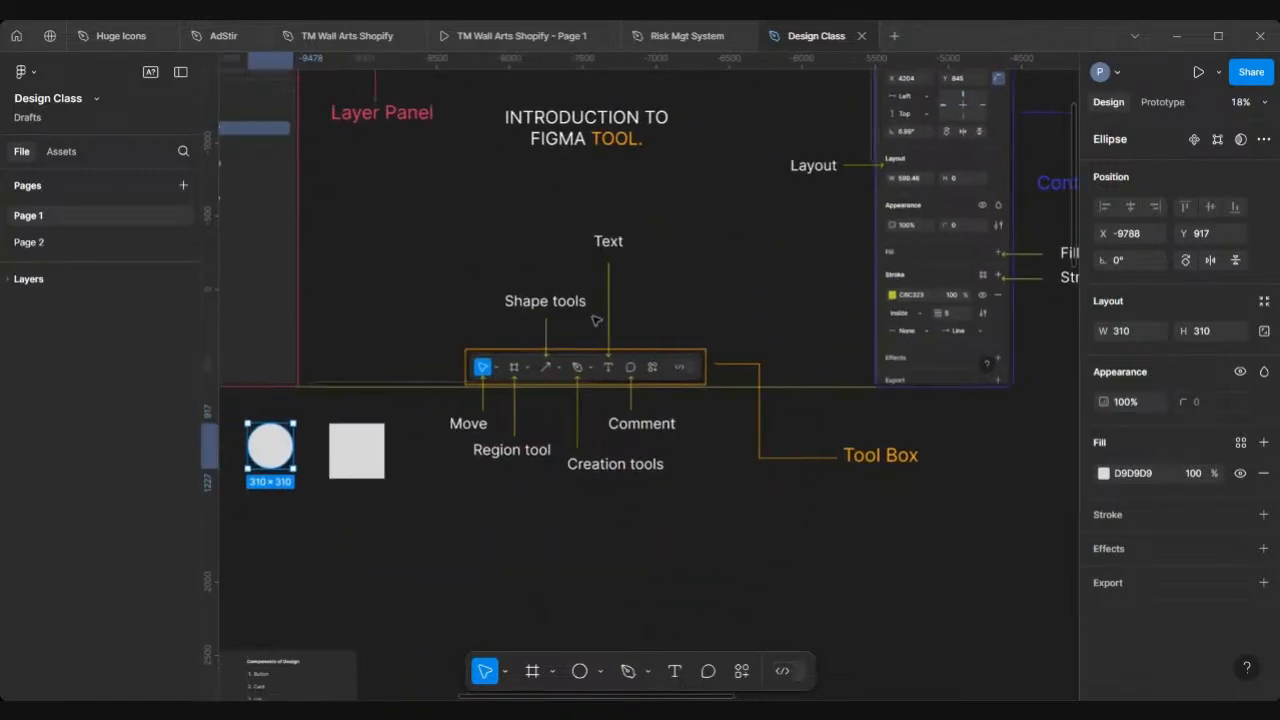
Move the circle below and to the right of the square, lock its aspect ratio, and set its width to 500
scroll(596, 320, "left", 3)
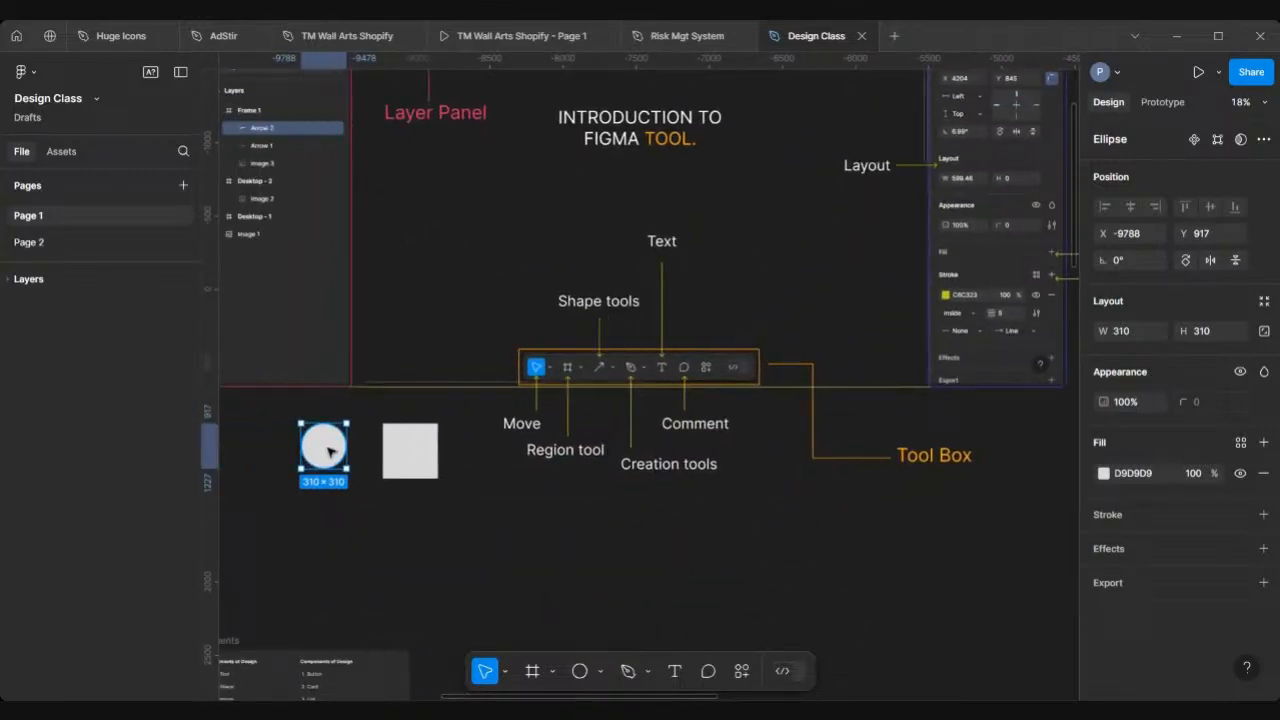
left_click_drag(330, 452, 484, 551)
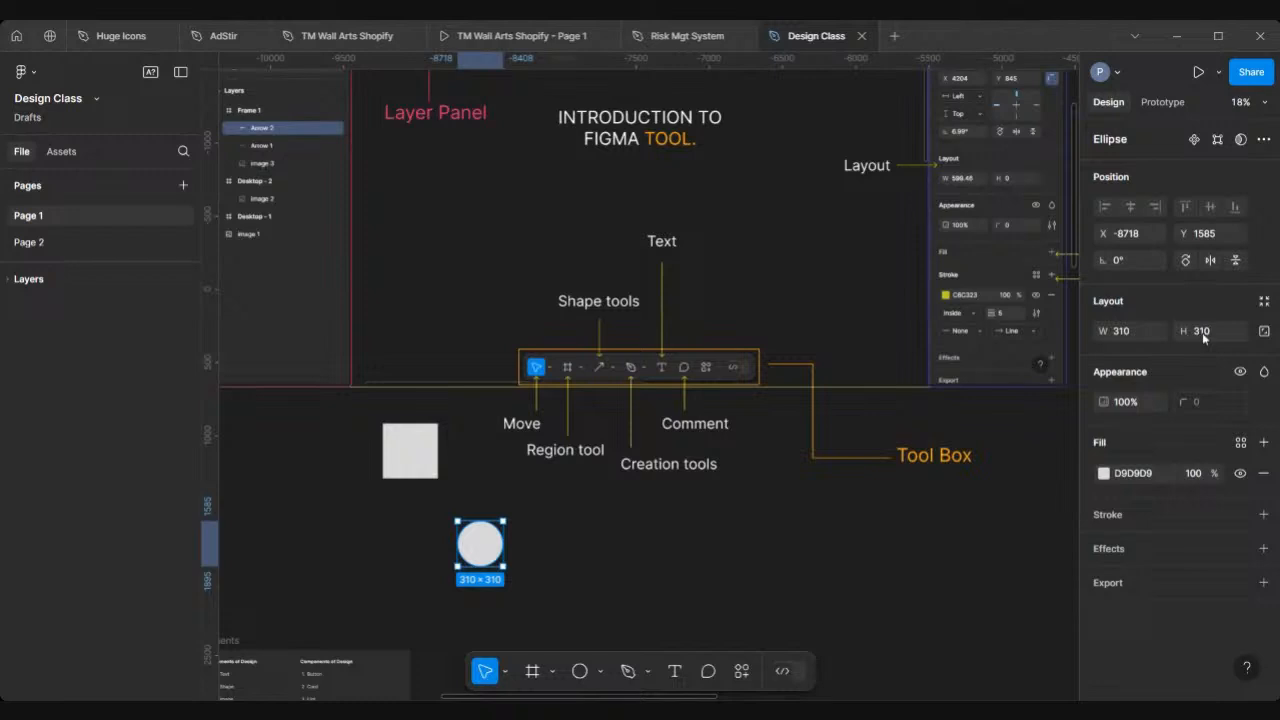
left_click(1265, 334)
left_click(1125, 332)
type("500")
key("Return")
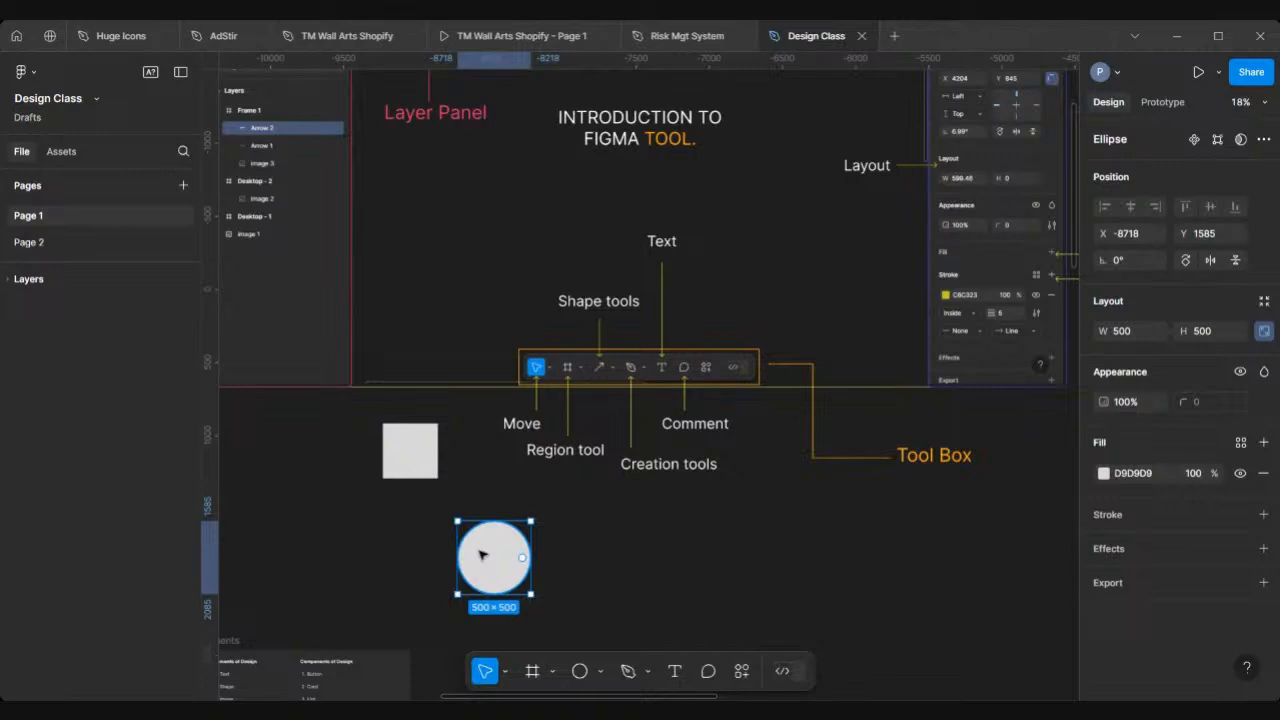
left_click(607, 533)
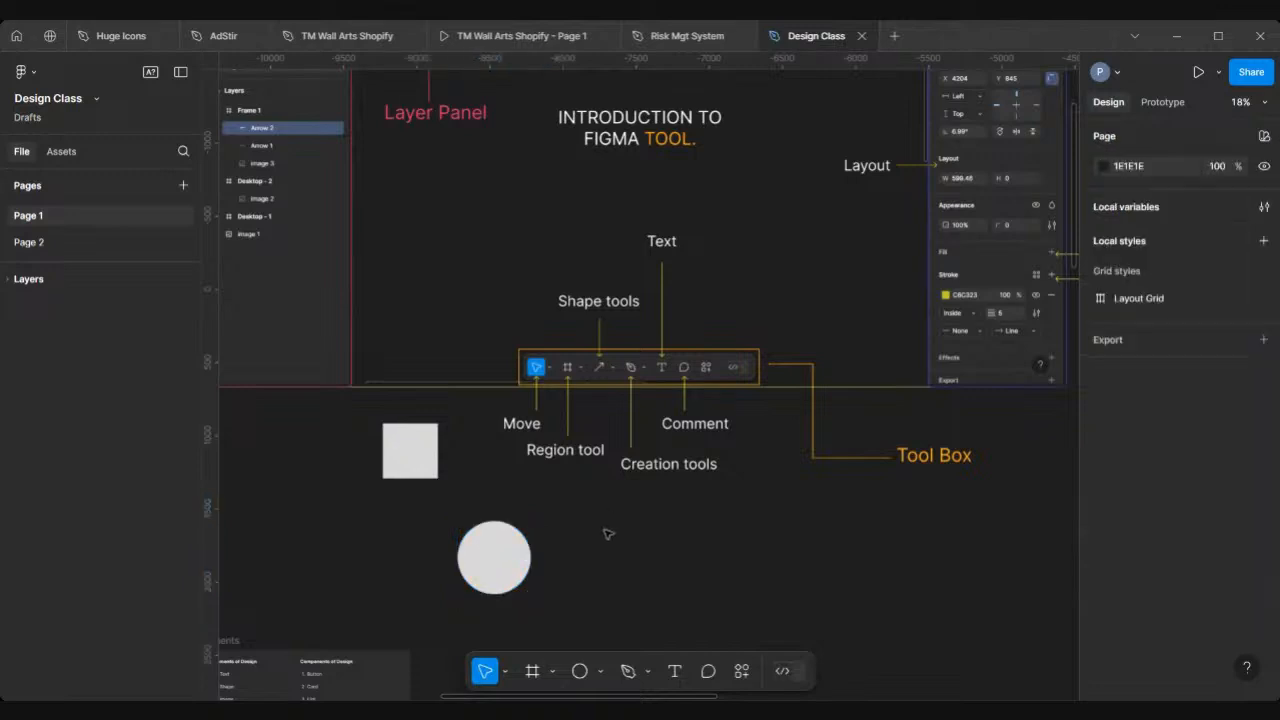
Add a text layer containing the presenter's first name to the right of the circle
left_click(674, 671)
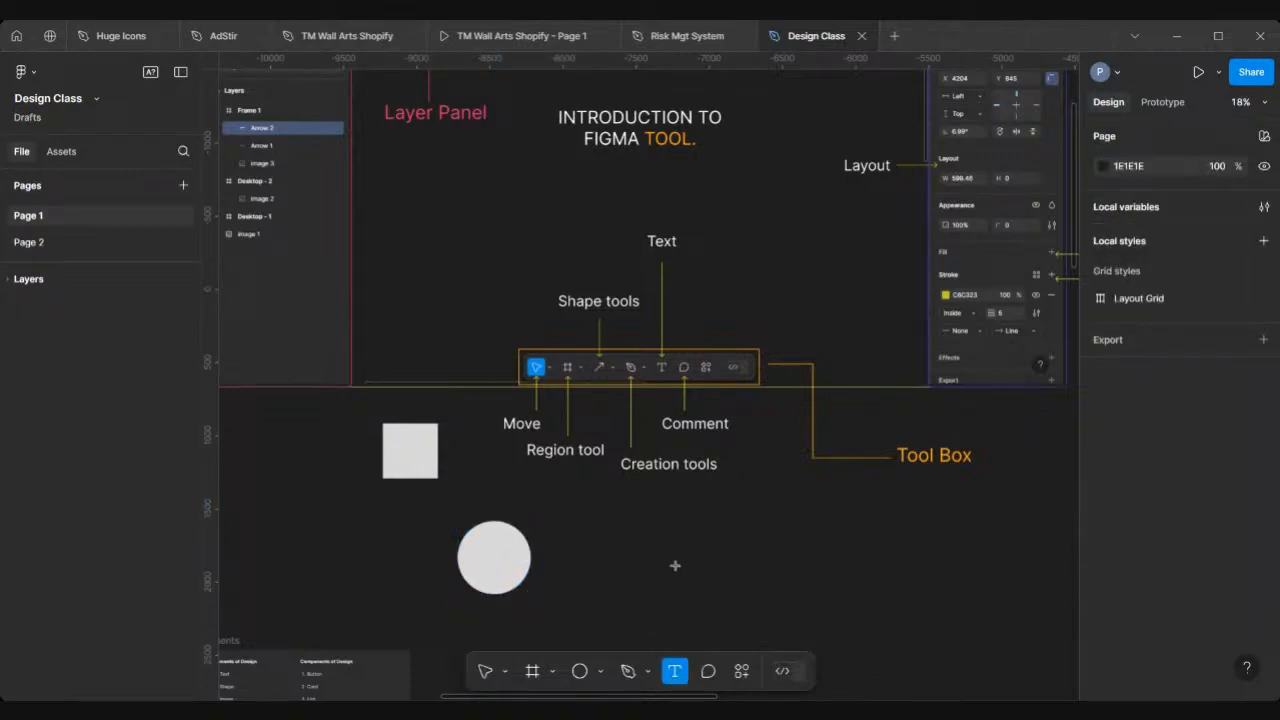
left_click(673, 542)
type("Prince")
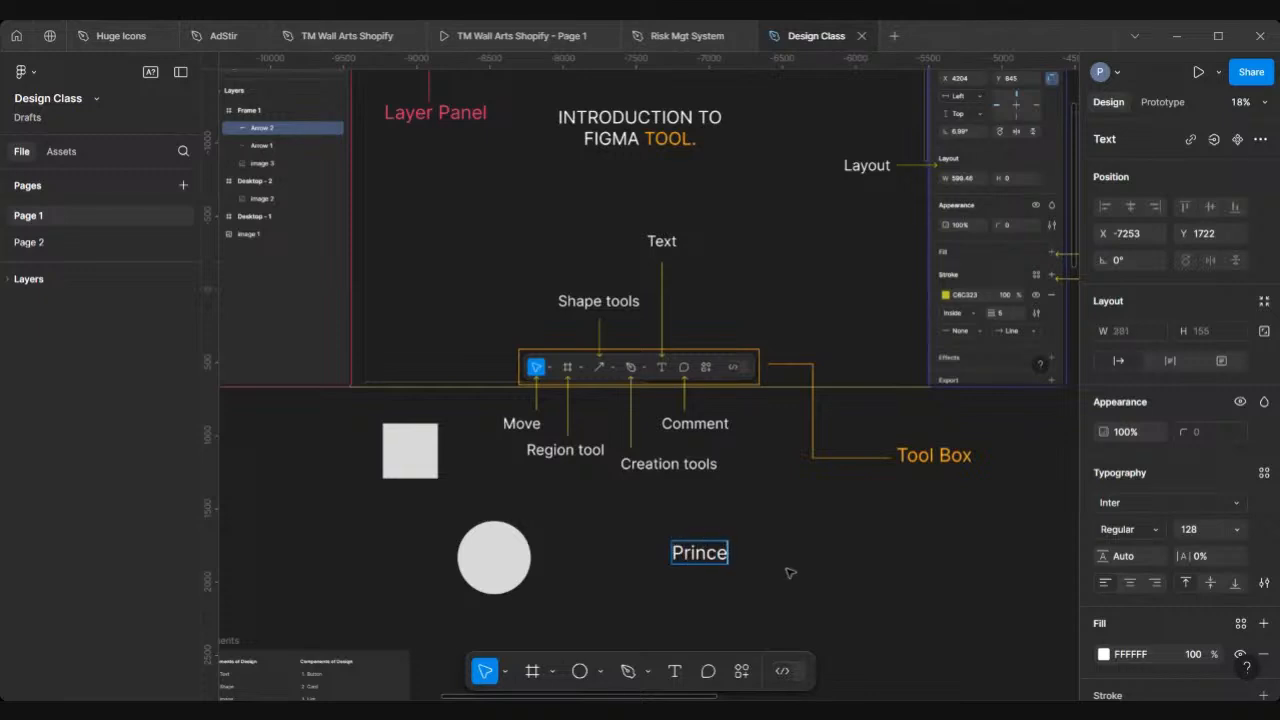
key("Escape")
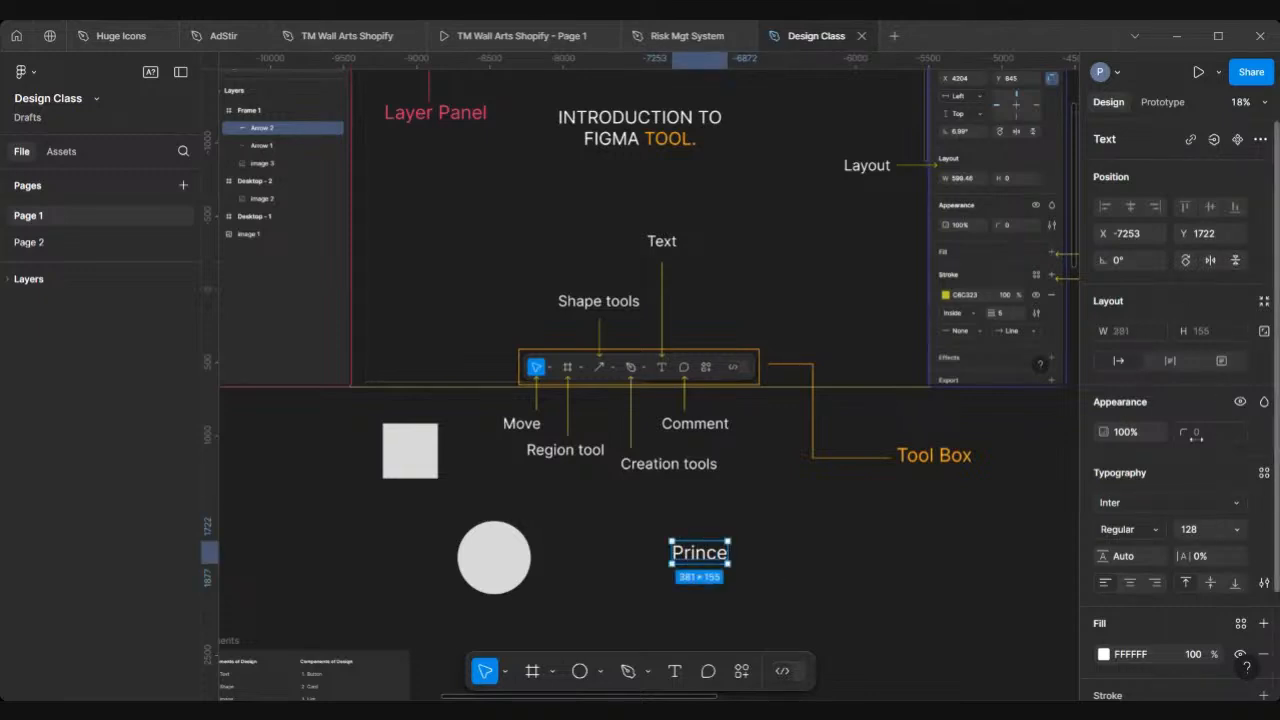
Draw a horizontal line about 949 long below the name text with the Line tool
left_click(500, 555)
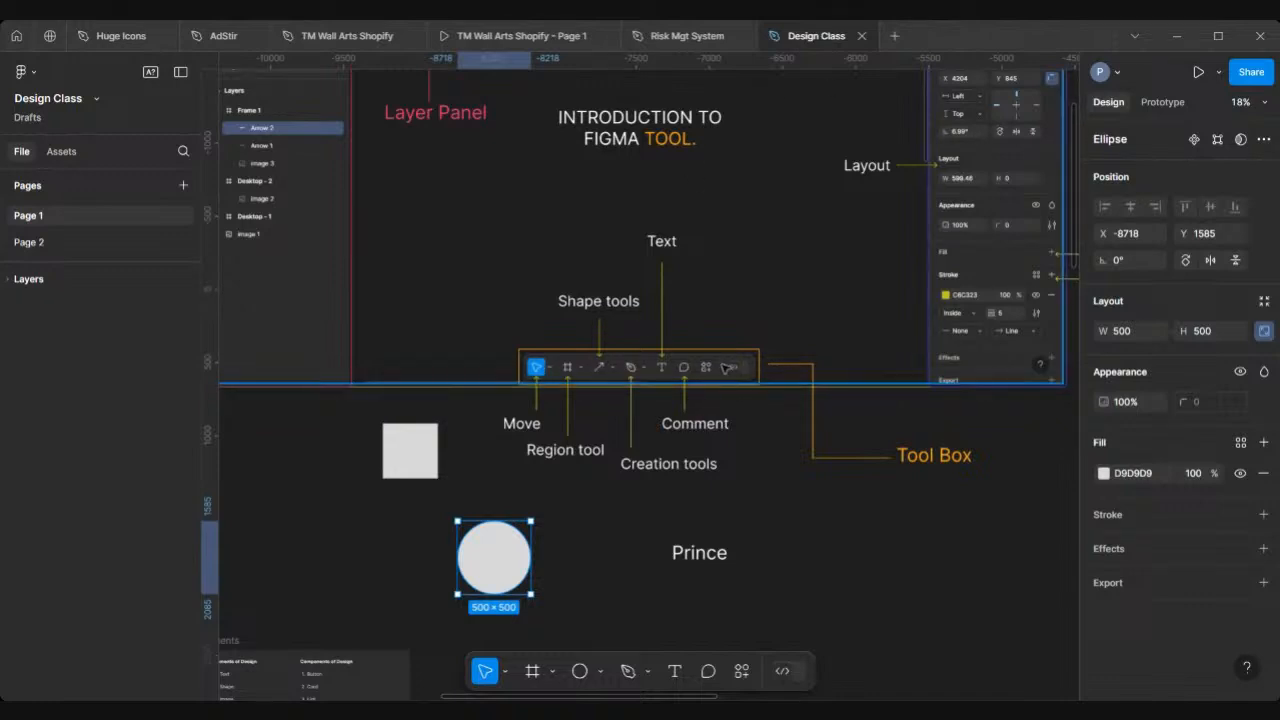
left_click(535, 671)
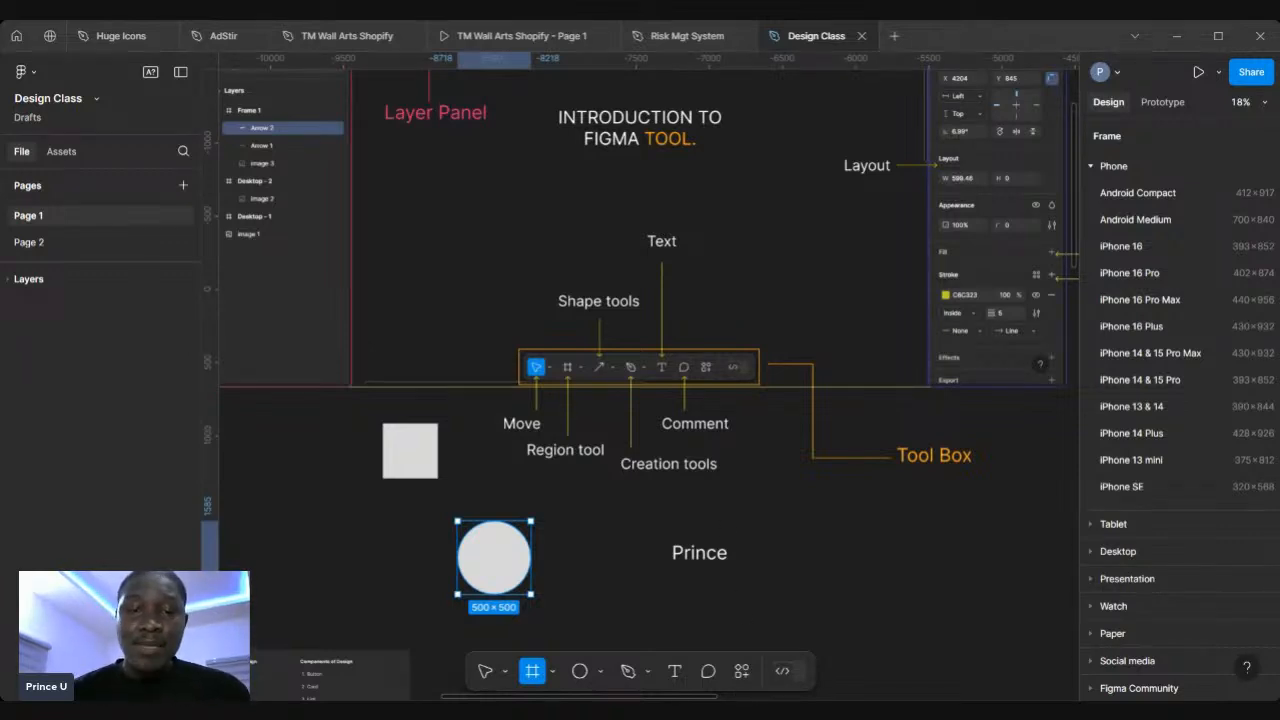
left_click(600, 675)
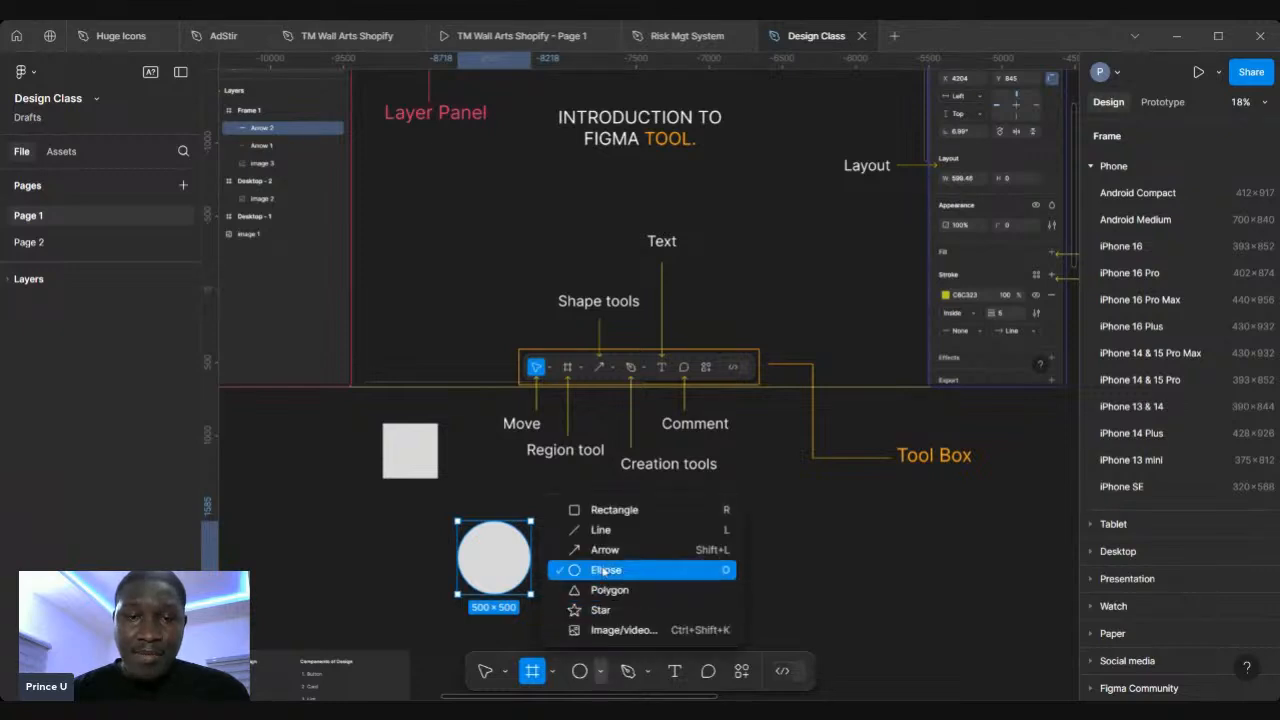
left_click(603, 529)
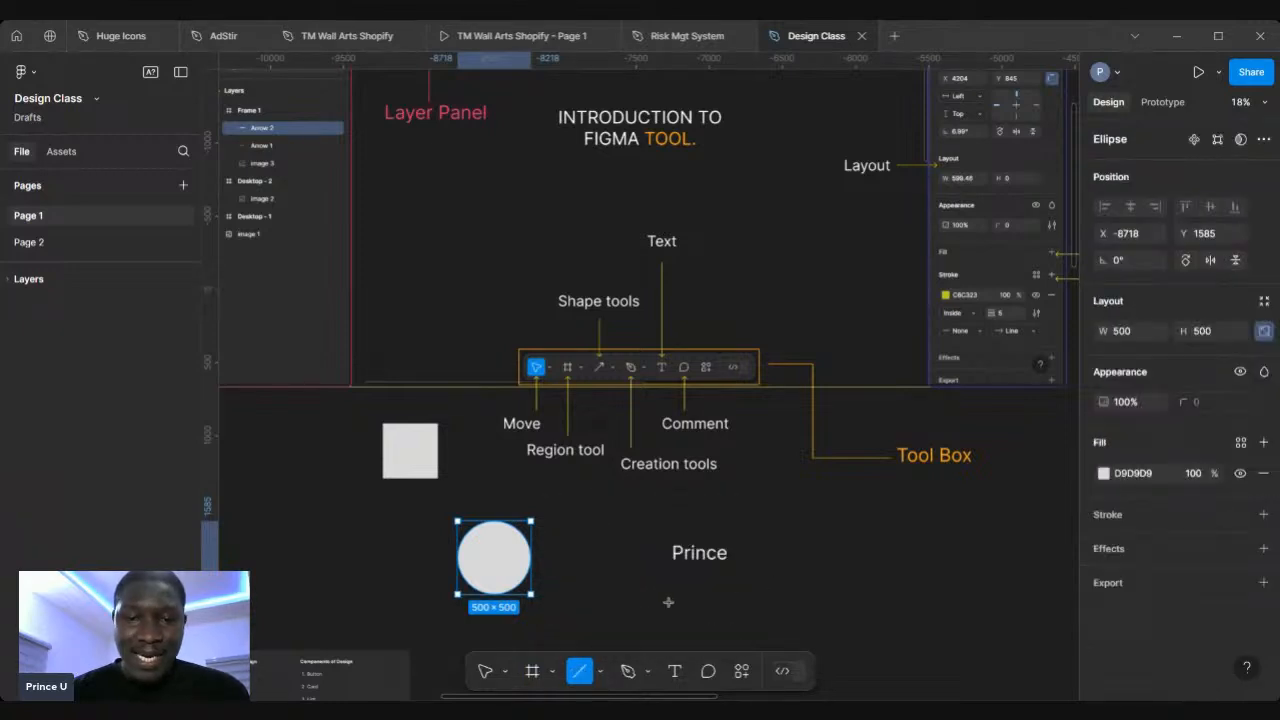
left_click_drag(665, 602, 808, 602)
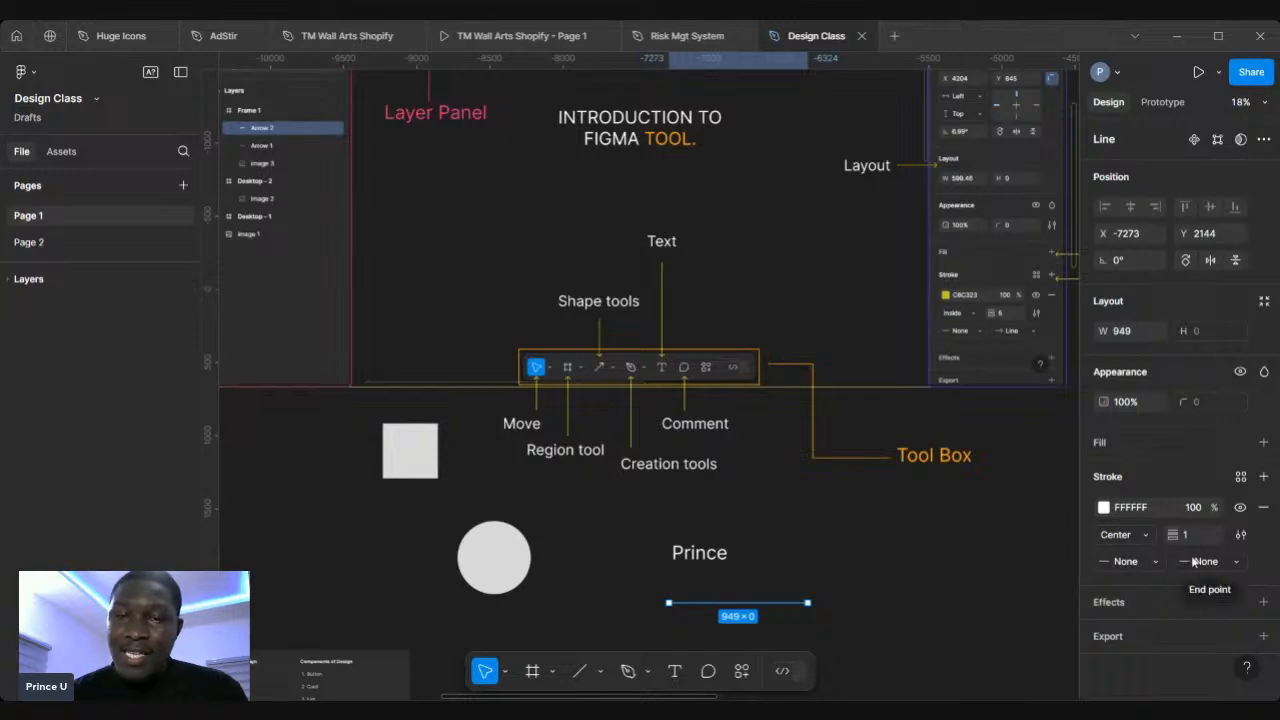
Move the circle to the right of the orange Tool Box label, to about X -4560, Y 1106
left_click(495, 560)
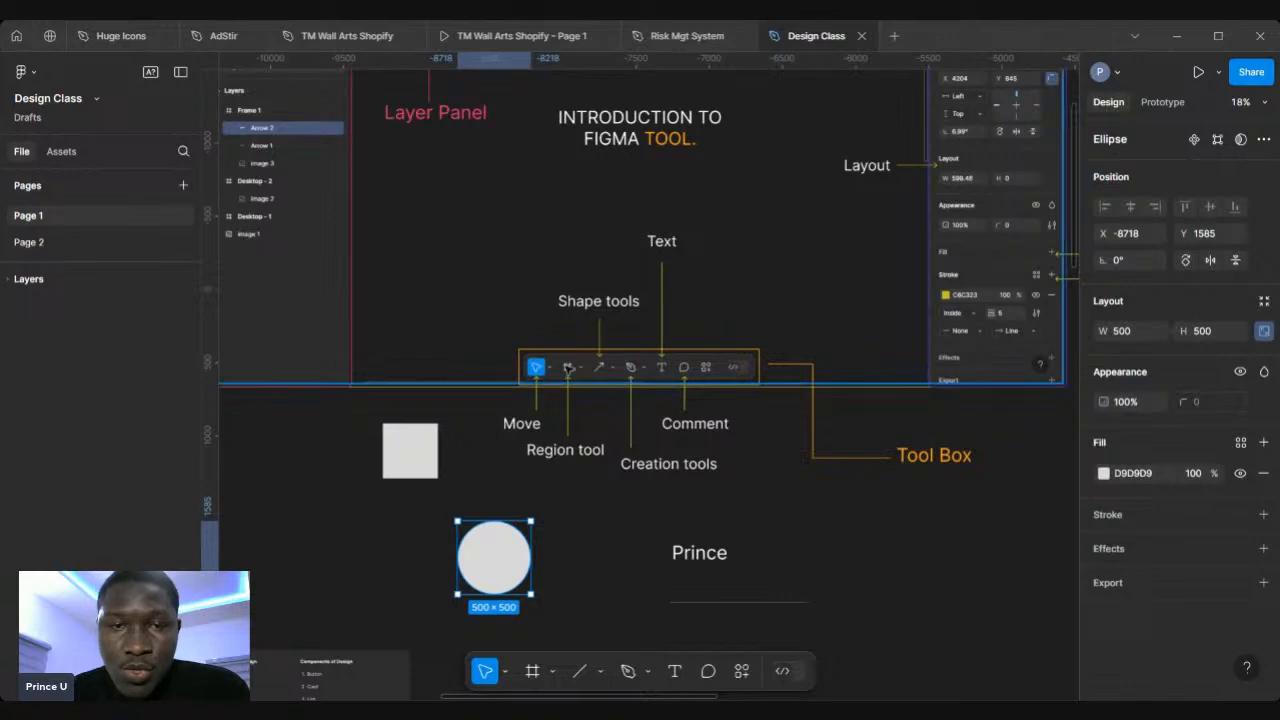
scroll(645, 355, "up", 1)
scroll(645, 355, "up", 2)
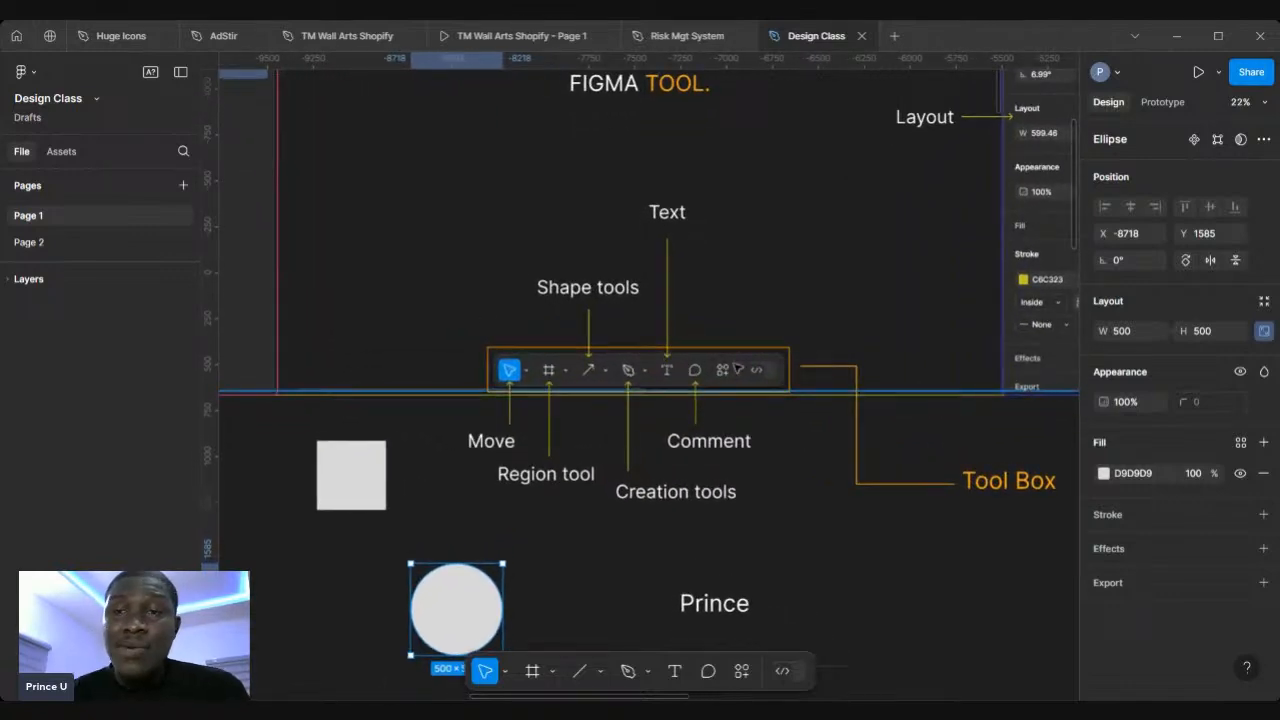
scroll(737, 369, "down", 3)
scroll(737, 369, "right", 3)
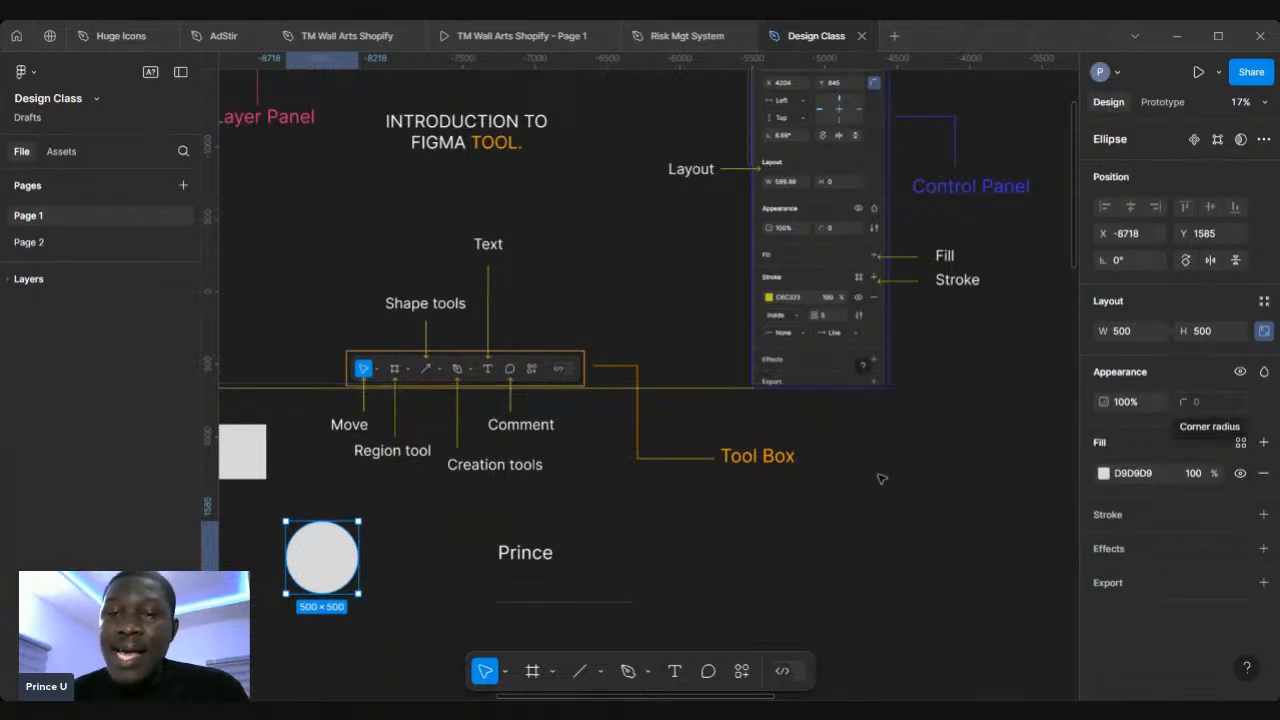
left_click_drag(320, 572, 767, 572)
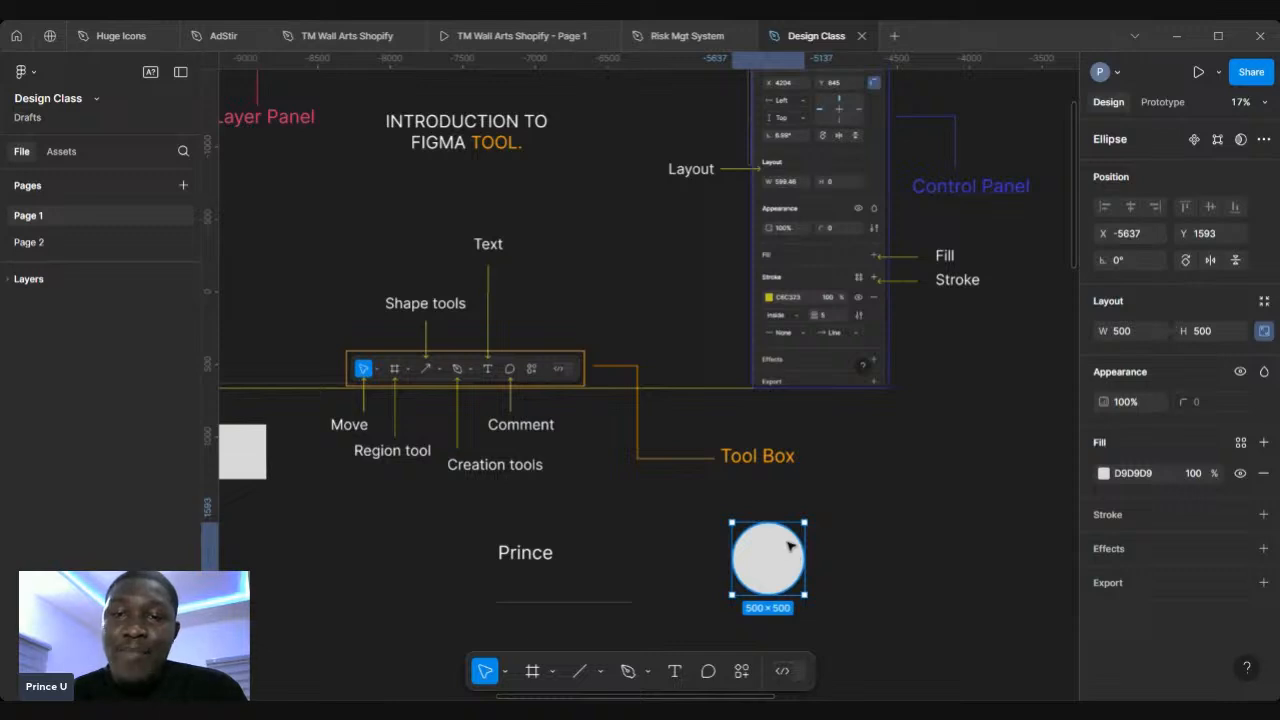
mouse_move(805, 532)
left_mouse_down()
mouse_move(884, 461)
mouse_move(986, 409)
mouse_move(974, 486)
mouse_move(897, 565)
mouse_move(757, 560)
mouse_move(929, 487)
left_mouse_up()
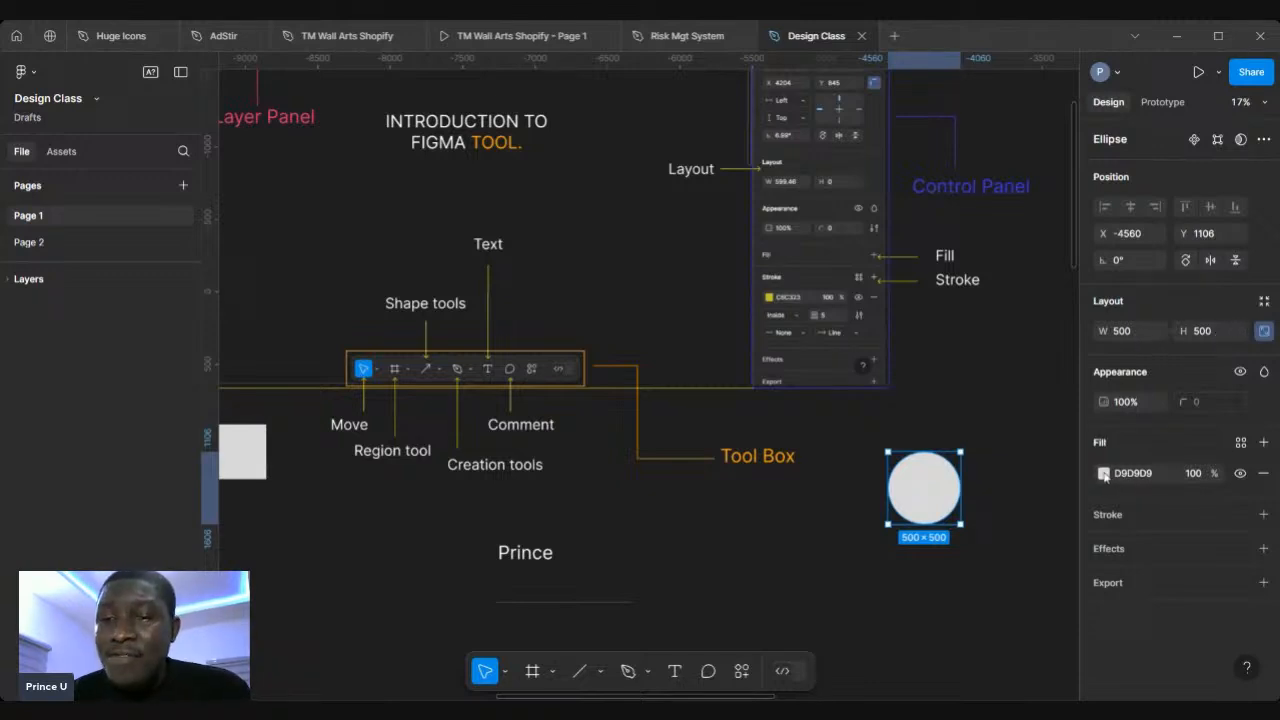
Add a stroke to the circle and set its color to red E31F1F
left_click(1262, 515)
key("shift+2")
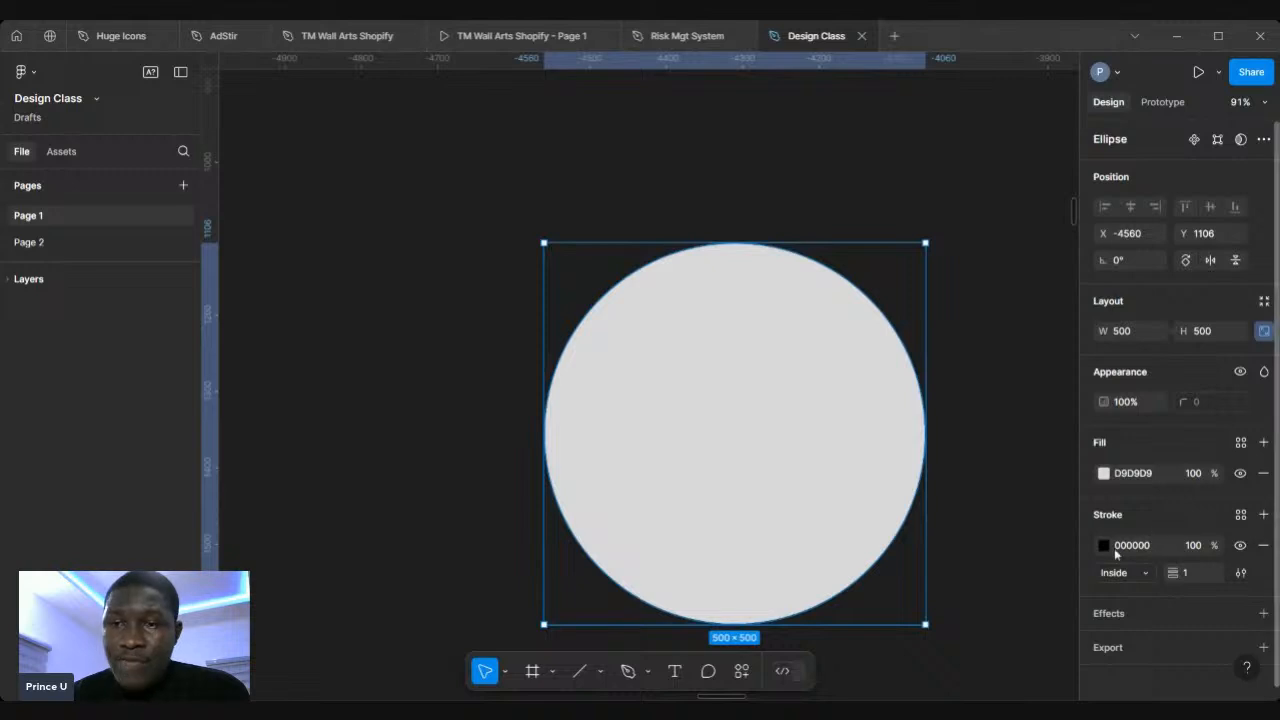
left_click(1104, 546)
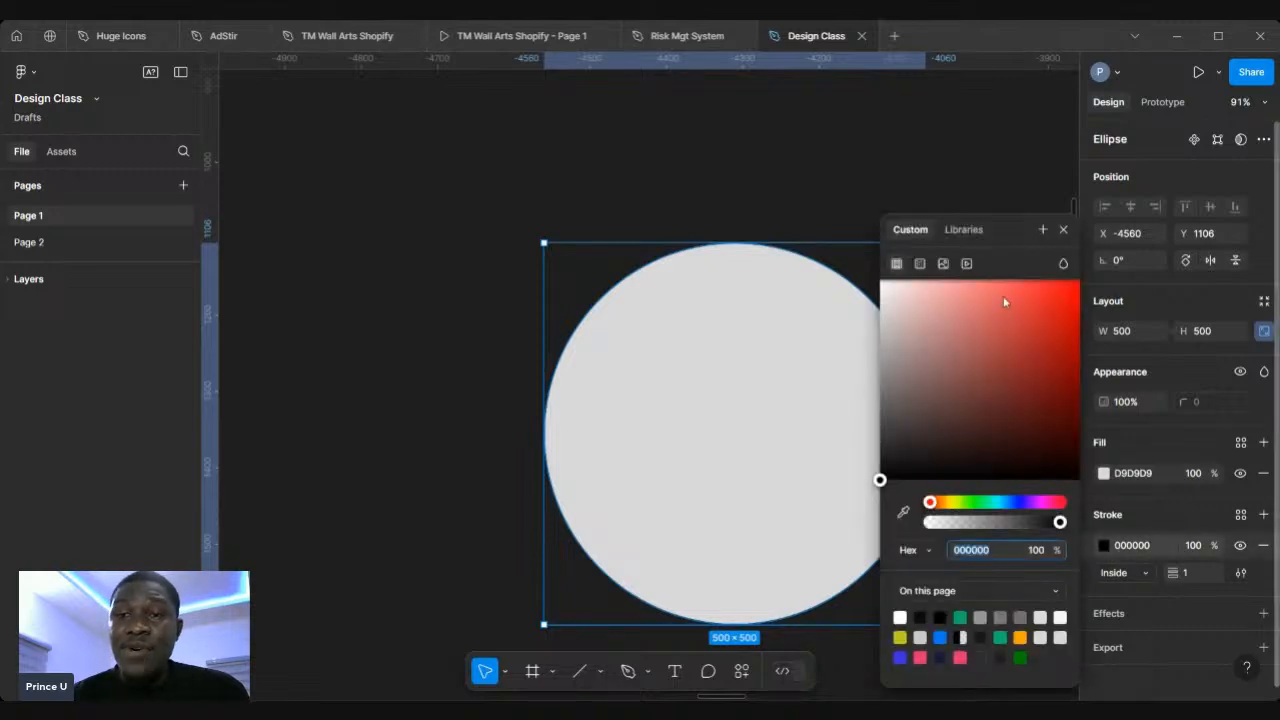
left_click(1052, 303)
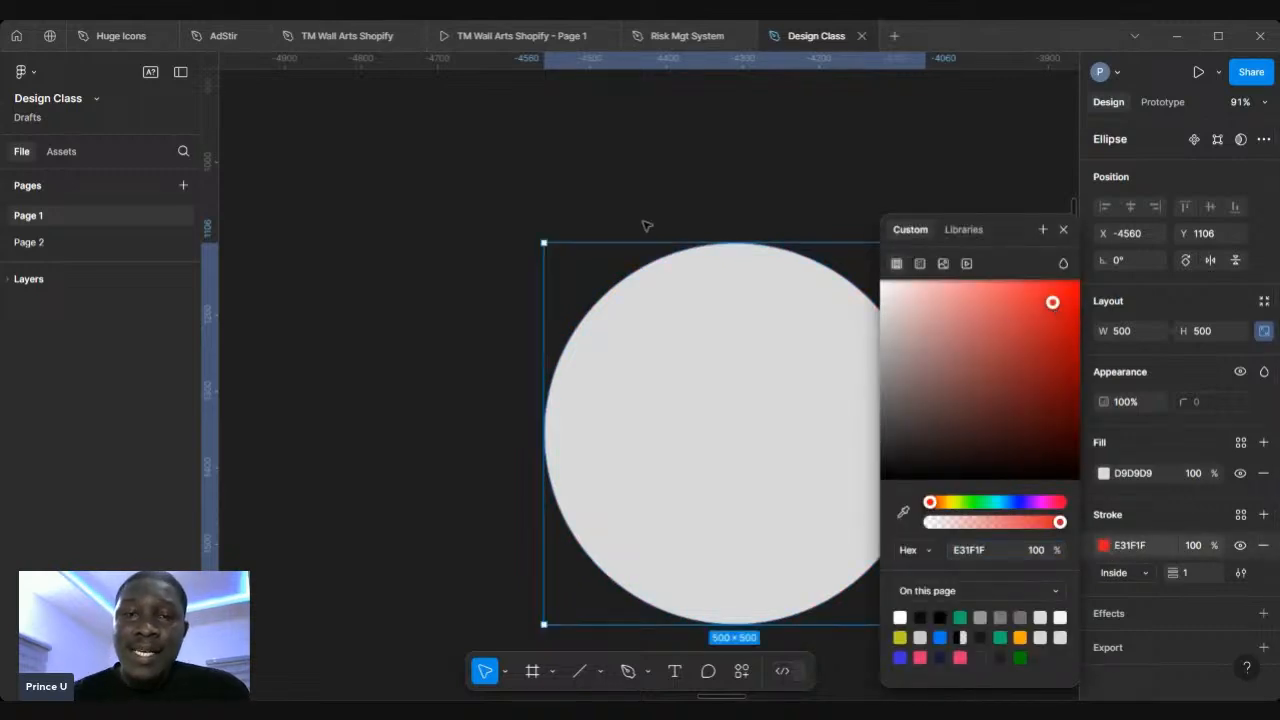
Set the circle's stroke weight to 3 and deselect the circle
scroll(646, 223, "up", 5)
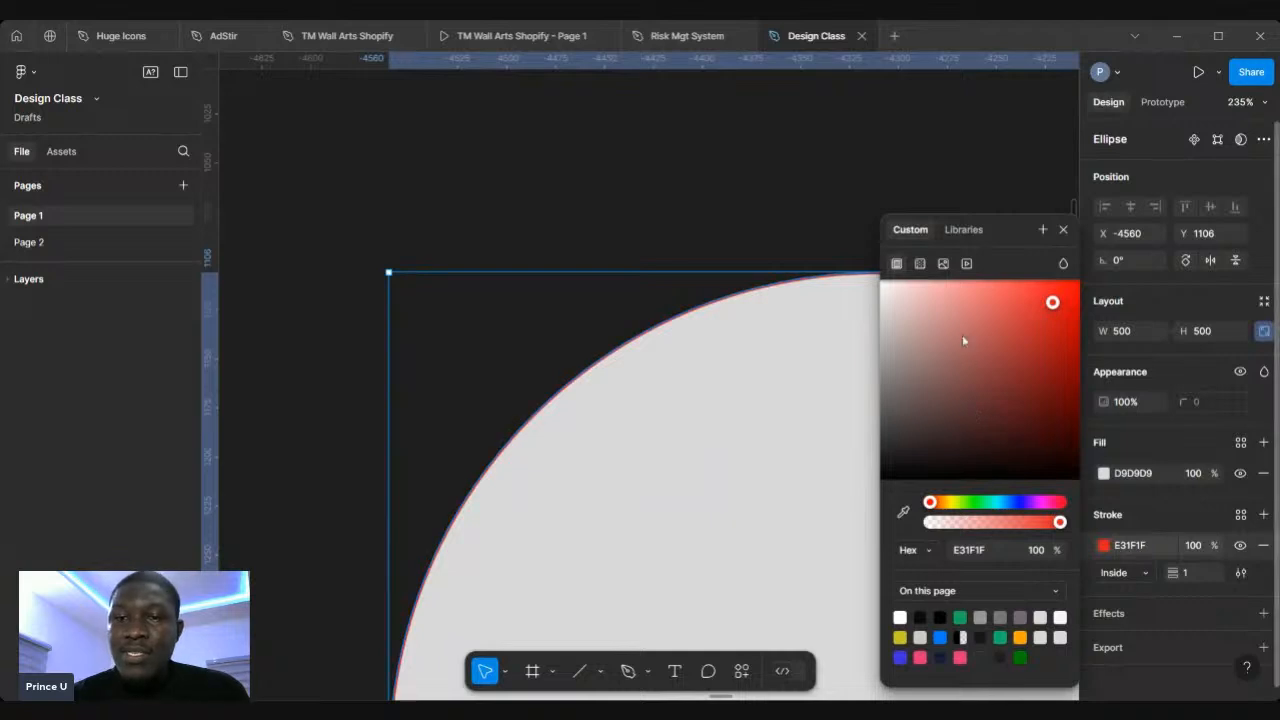
scroll(514, 316, "down", 3)
scroll(514, 316, "right", 3)
scroll(515, 316, "down", 1)
scroll(515, 316, "right", 1)
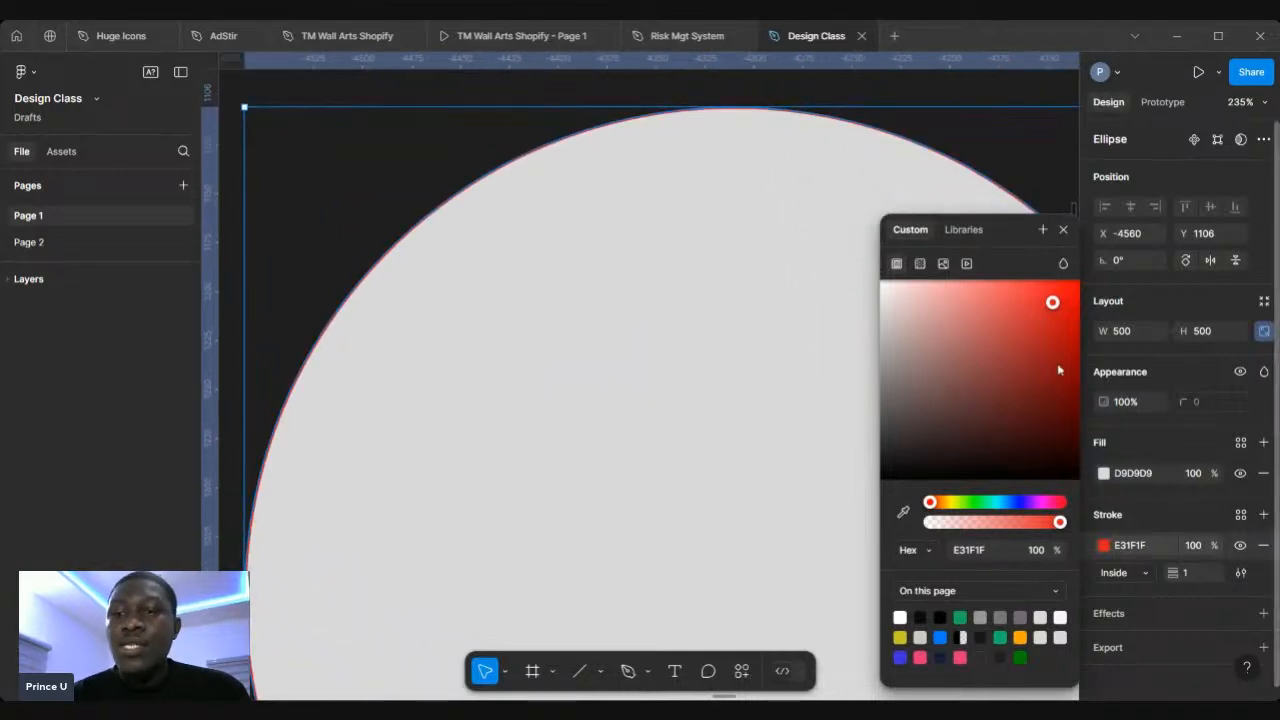
left_click(1188, 572)
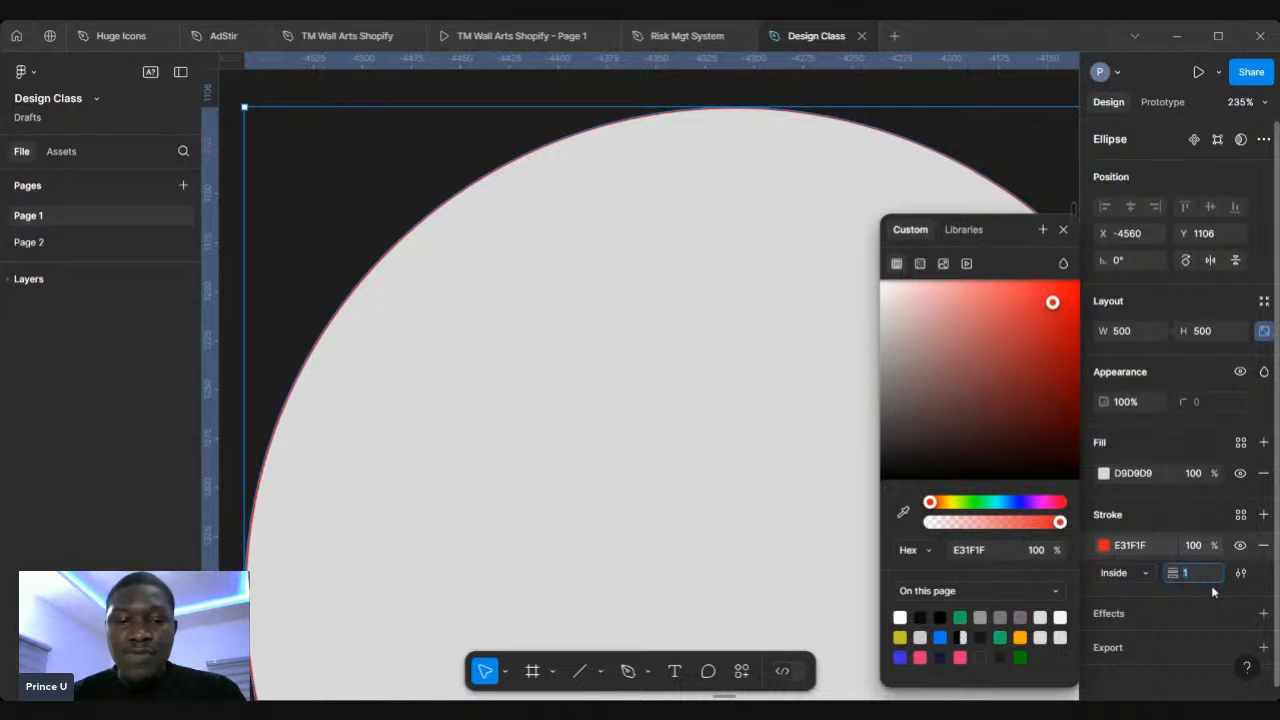
type("3")
key("Return")
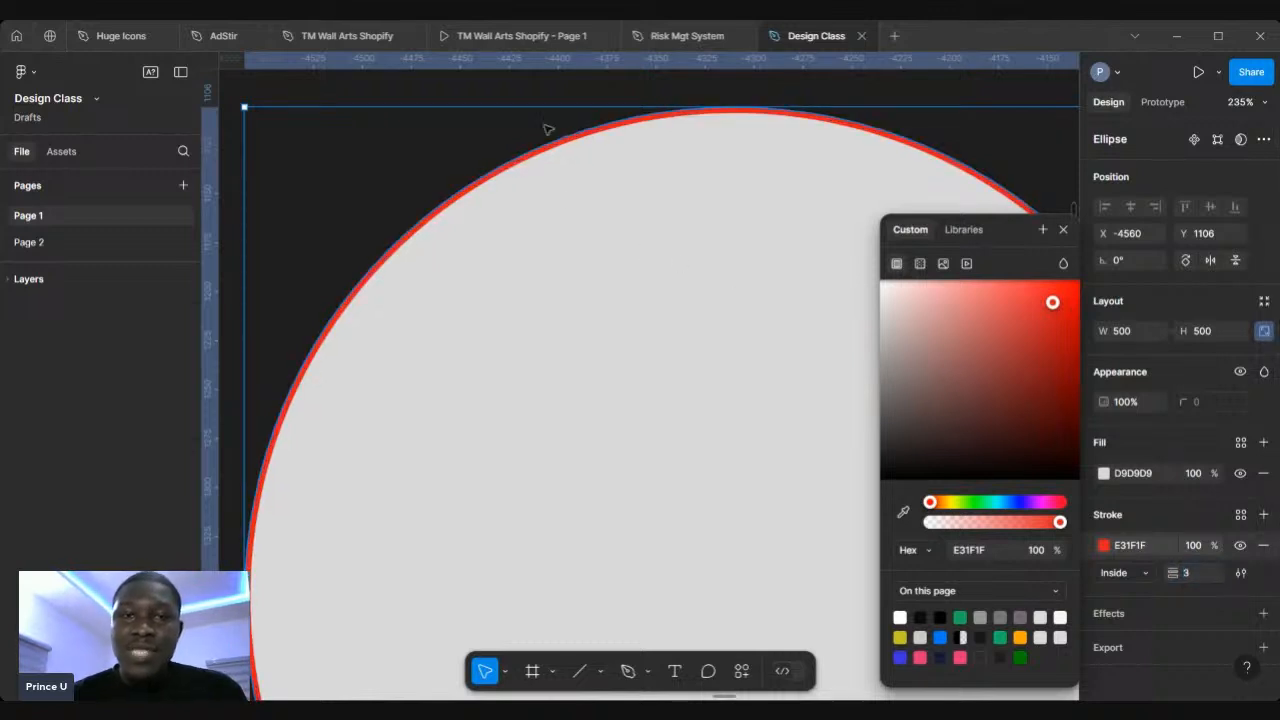
scroll(556, 203, "down", 5)
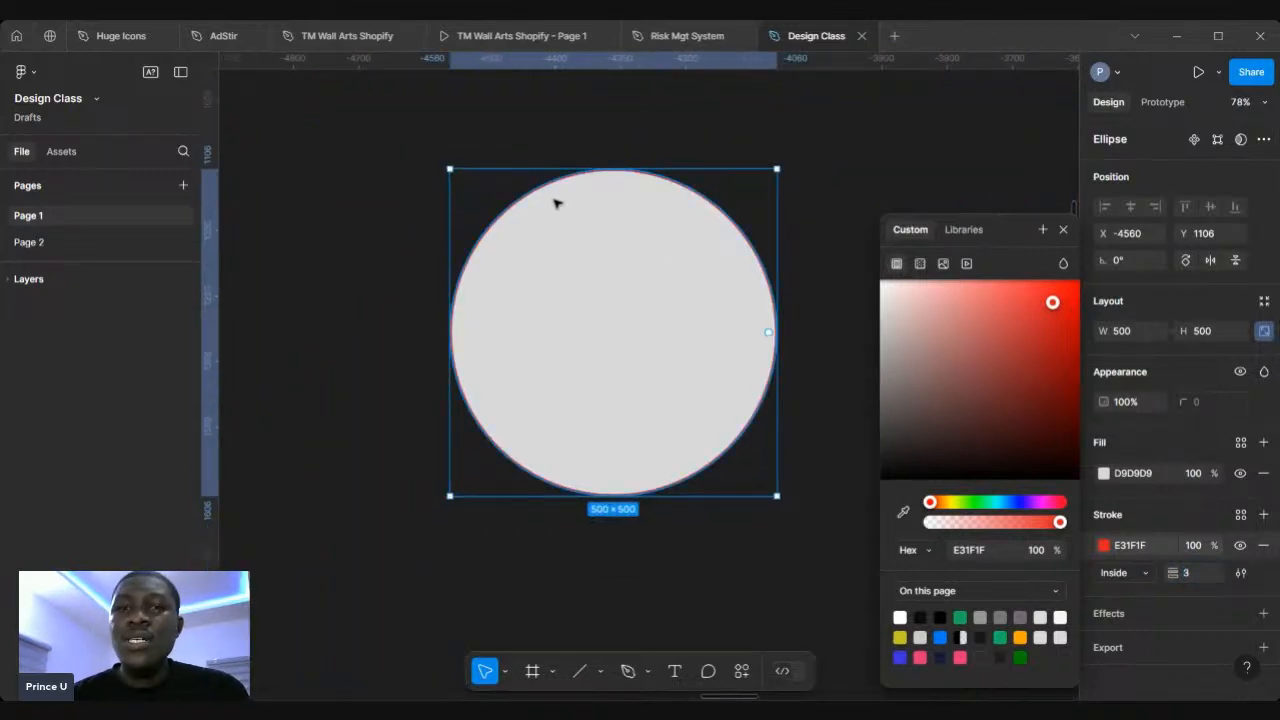
left_click(315, 228)
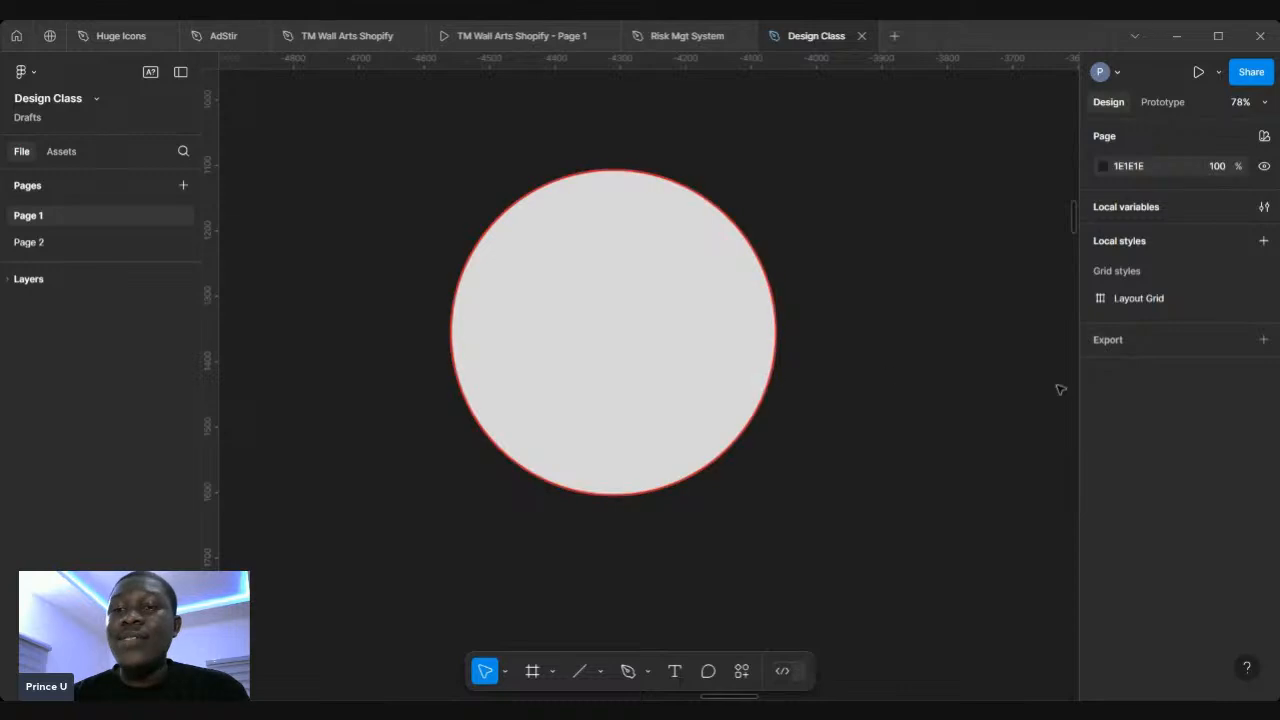
Set the page background color to white, FFFFFF
scroll(683, 328, "down", 3)
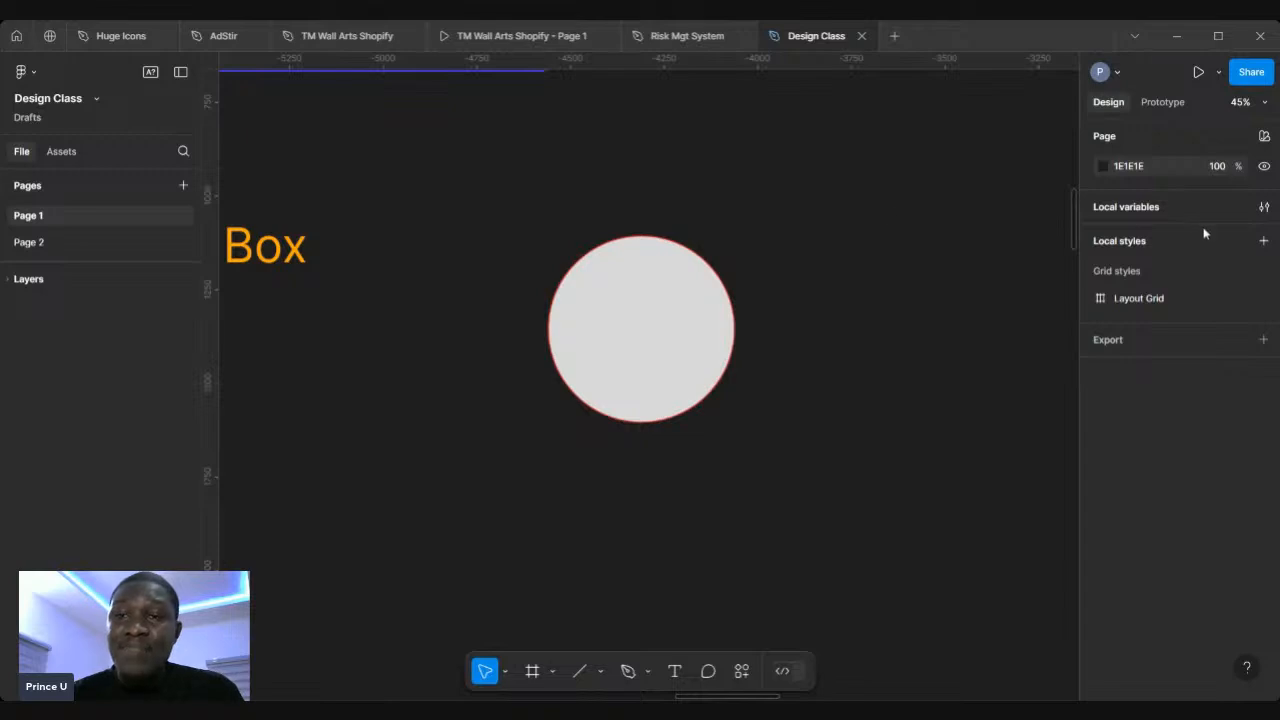
left_click(1132, 170)
type("f")
key("Return")
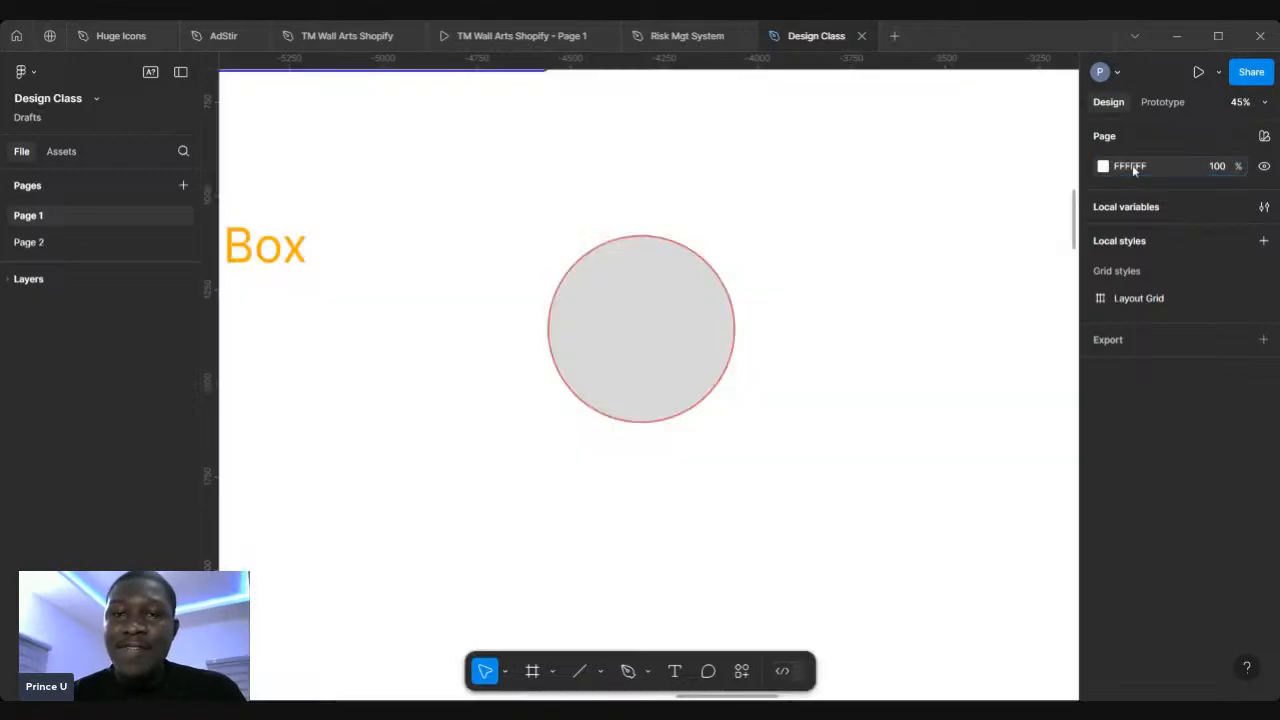
Restore the page background color to dark gray 1E1E1E
left_click(1133, 170)
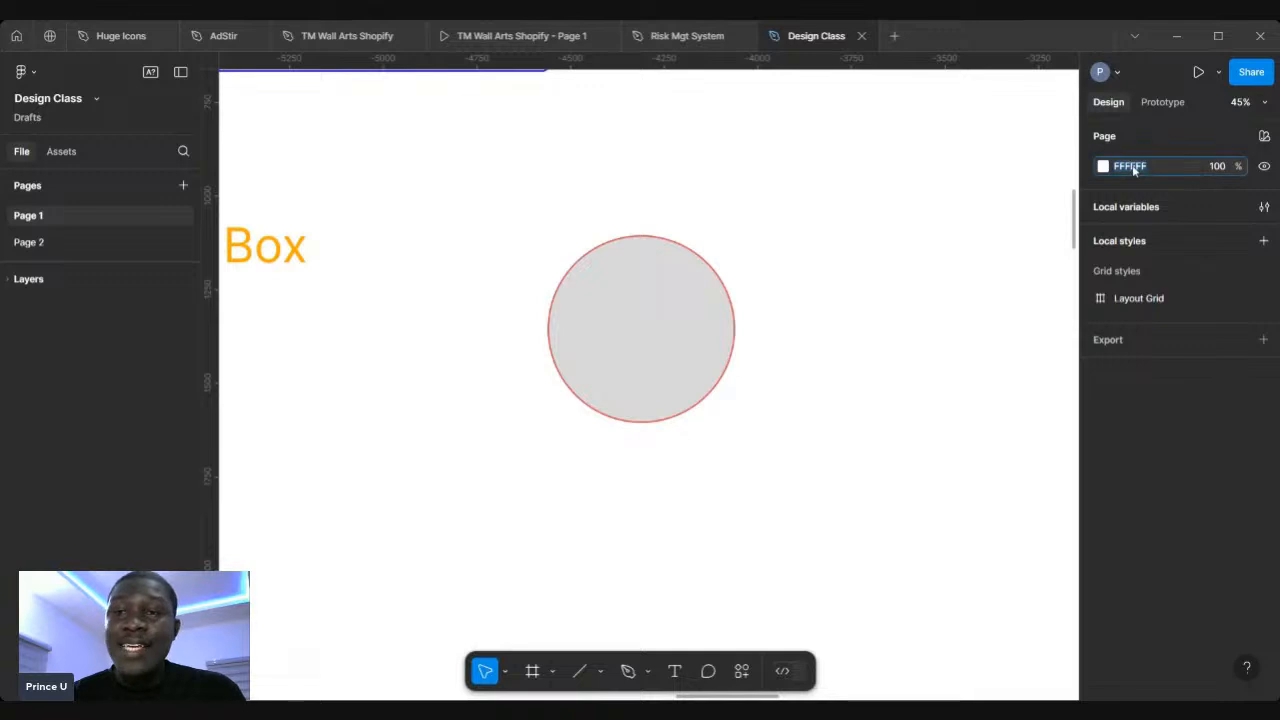
type("1e")
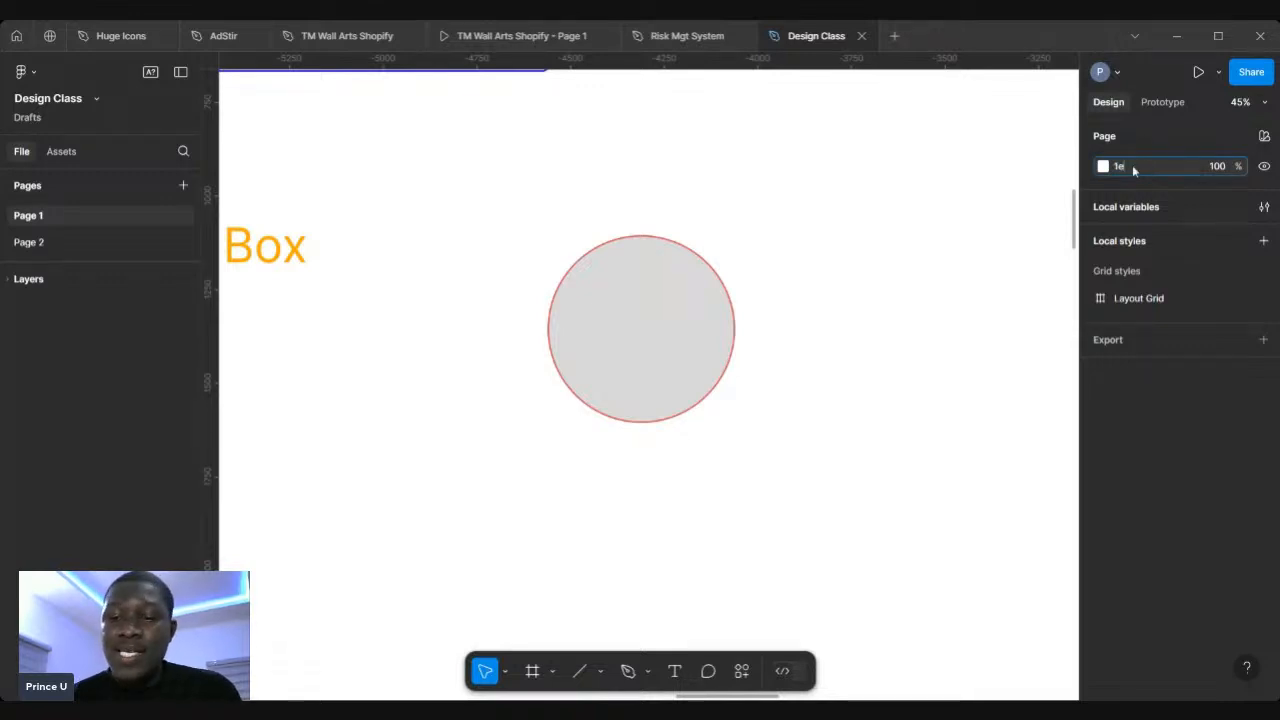
key("Return")
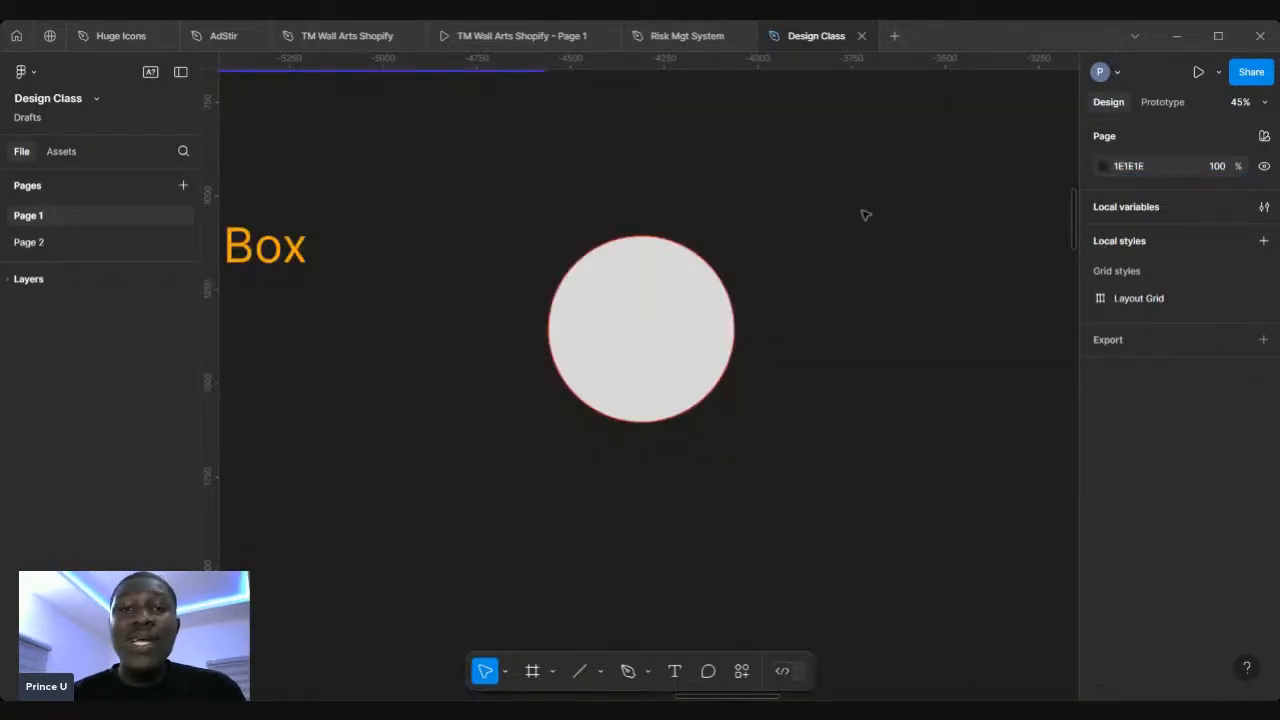
Select the red-outlined circle and view it alongside the Frame 1 diagram's Tool Box and Control Panel areas
left_click(679, 302)
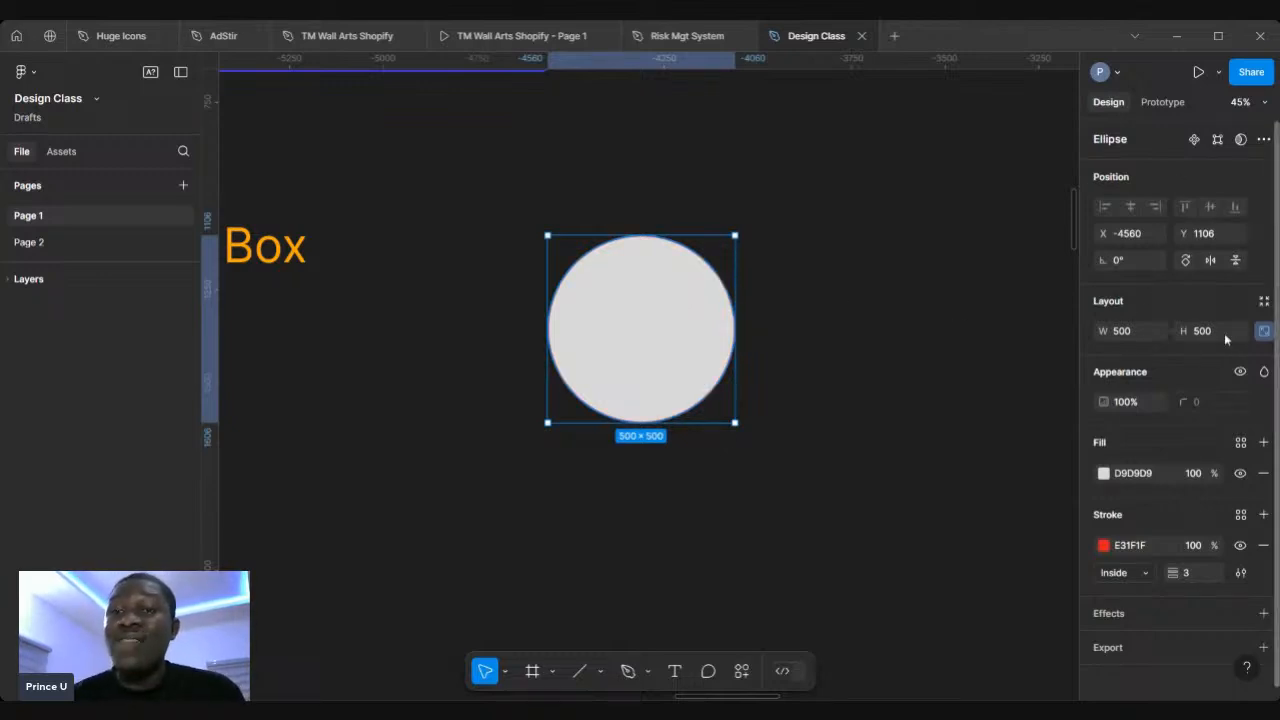
scroll(494, 462, "down", 3)
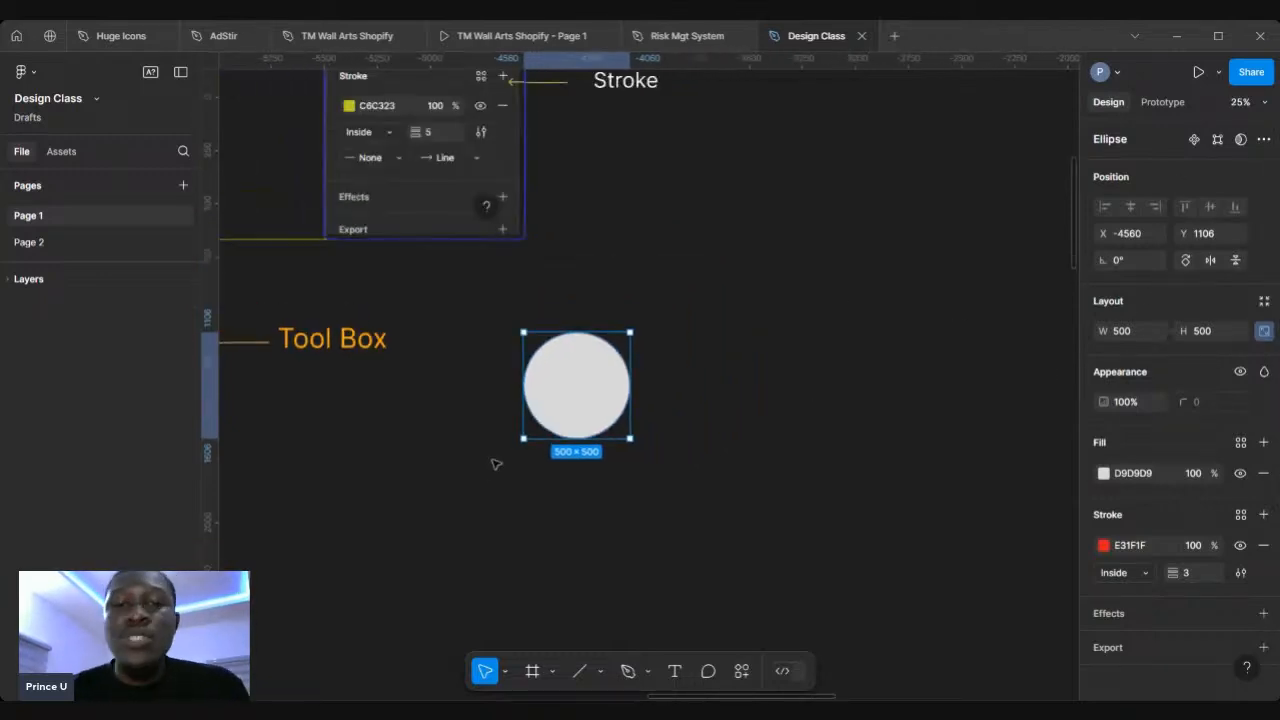
scroll(494, 463, "left", 3)
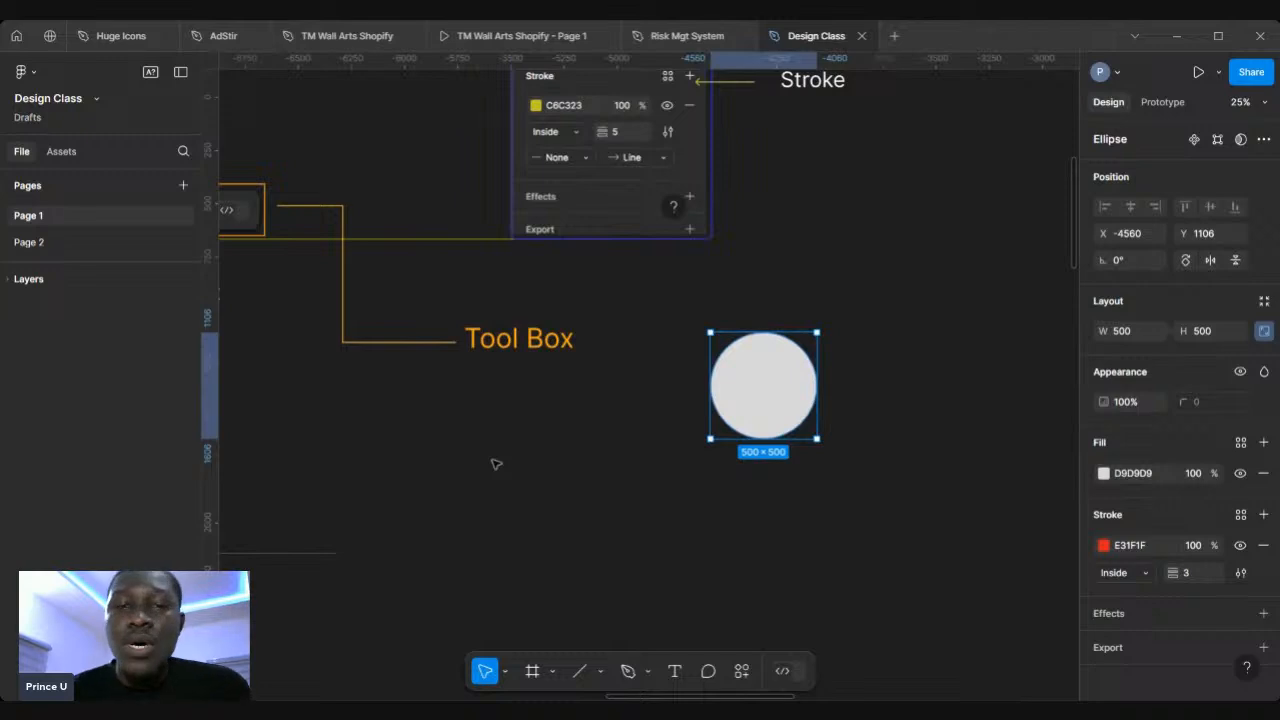
scroll(494, 463, "down", 2)
scroll(491, 460, "left", 5)
scroll(491, 460, "up", 1)
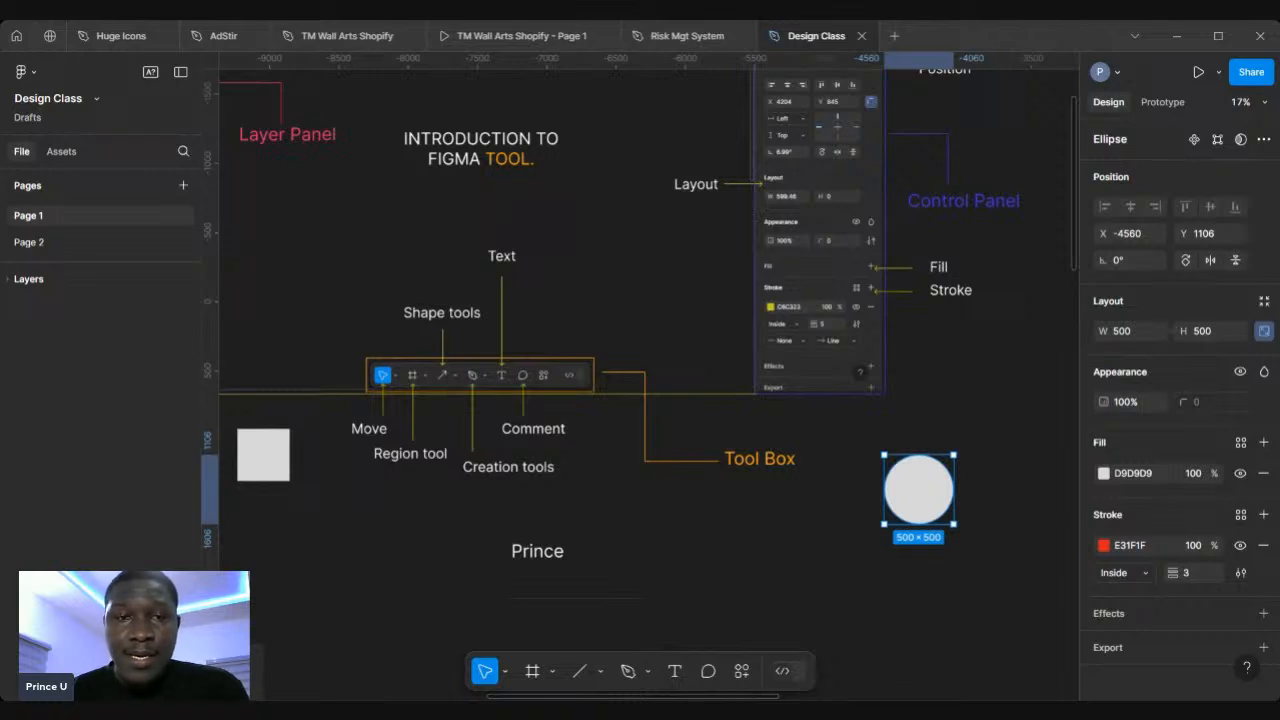
Examine the Tool Box, Control Panel and Design Canva areas of the Frame 1 diagram
scroll(508, 318, "left", 3)
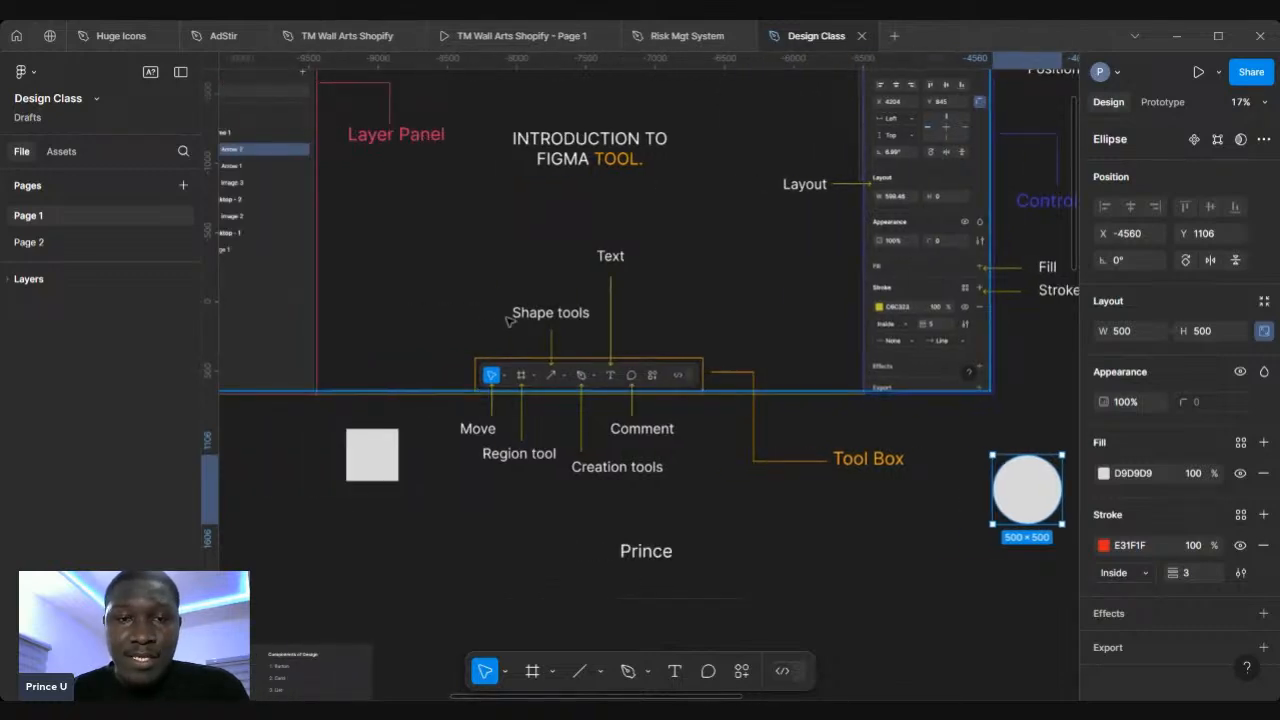
scroll(508, 318, "up", 3)
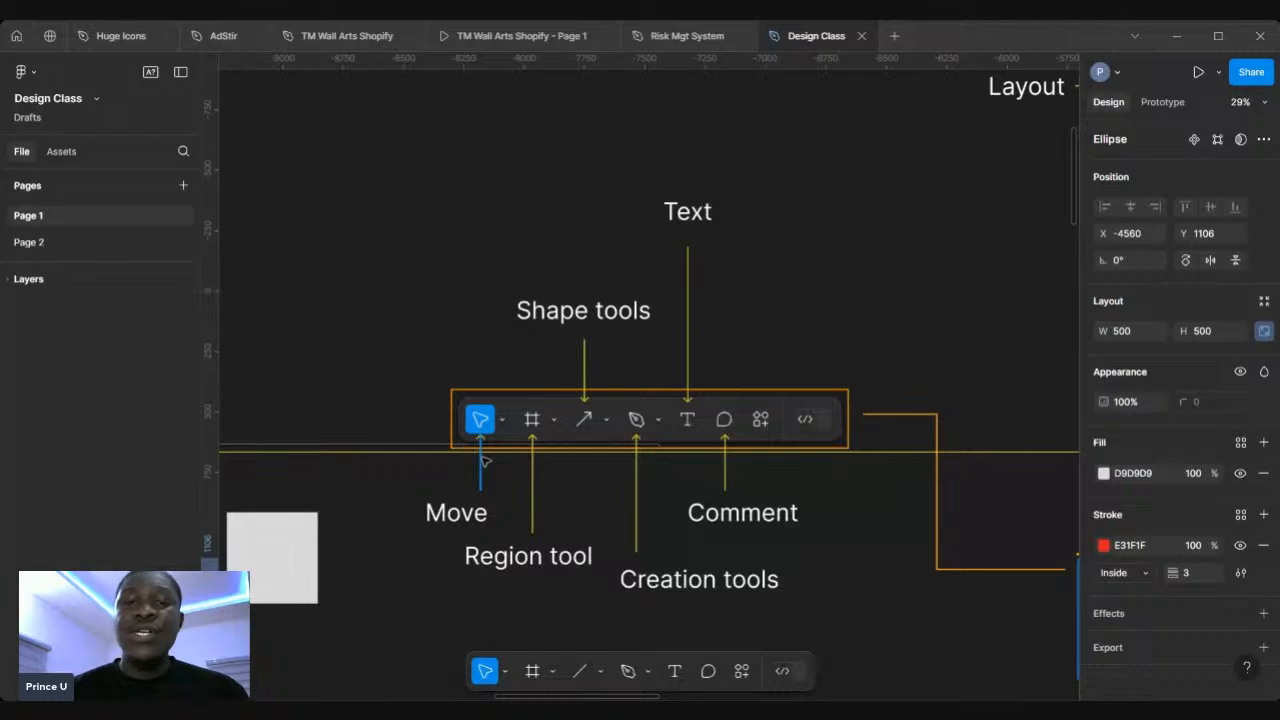
scroll(483, 460, "down", 3)
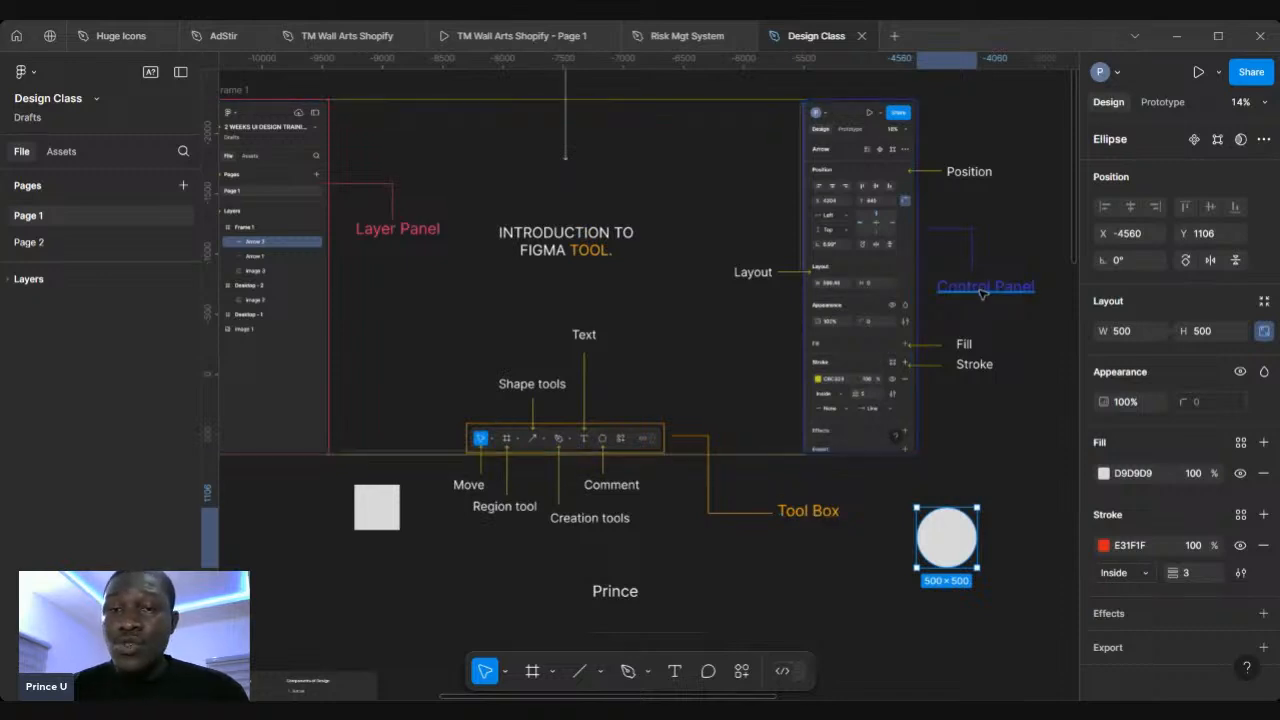
scroll(826, 281, "up", 2)
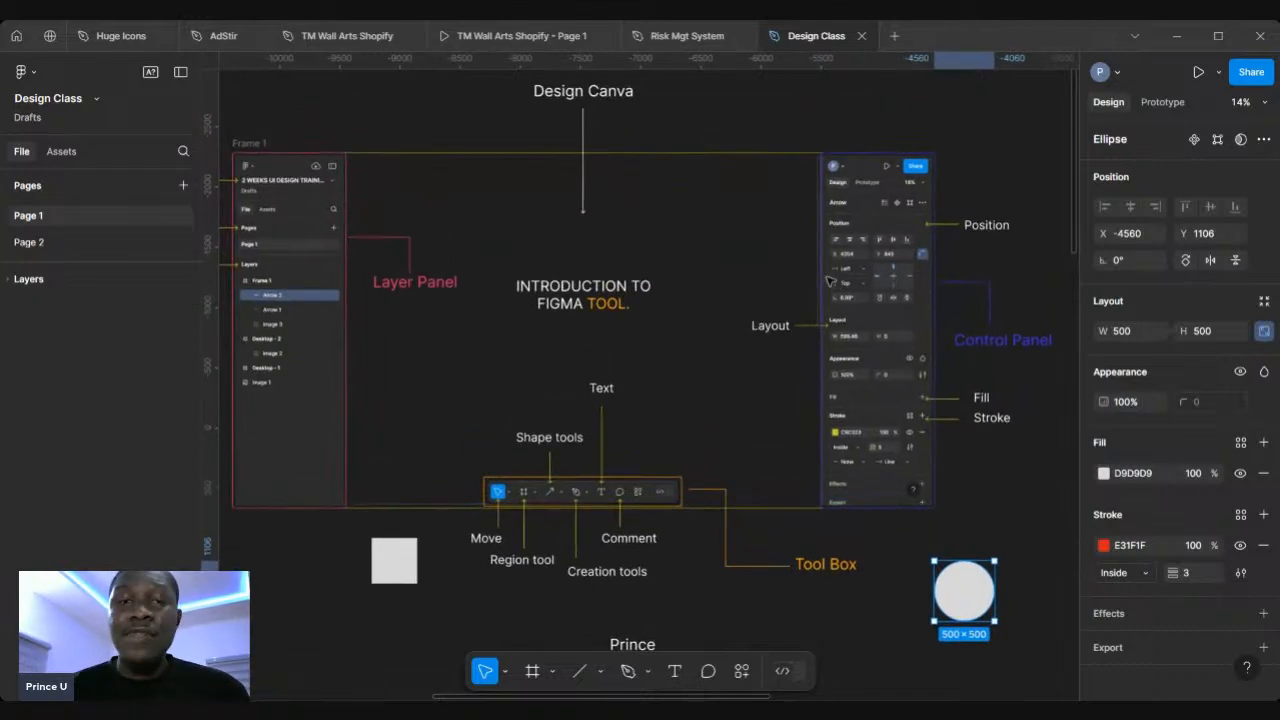
scroll(657, 206, "up", 4)
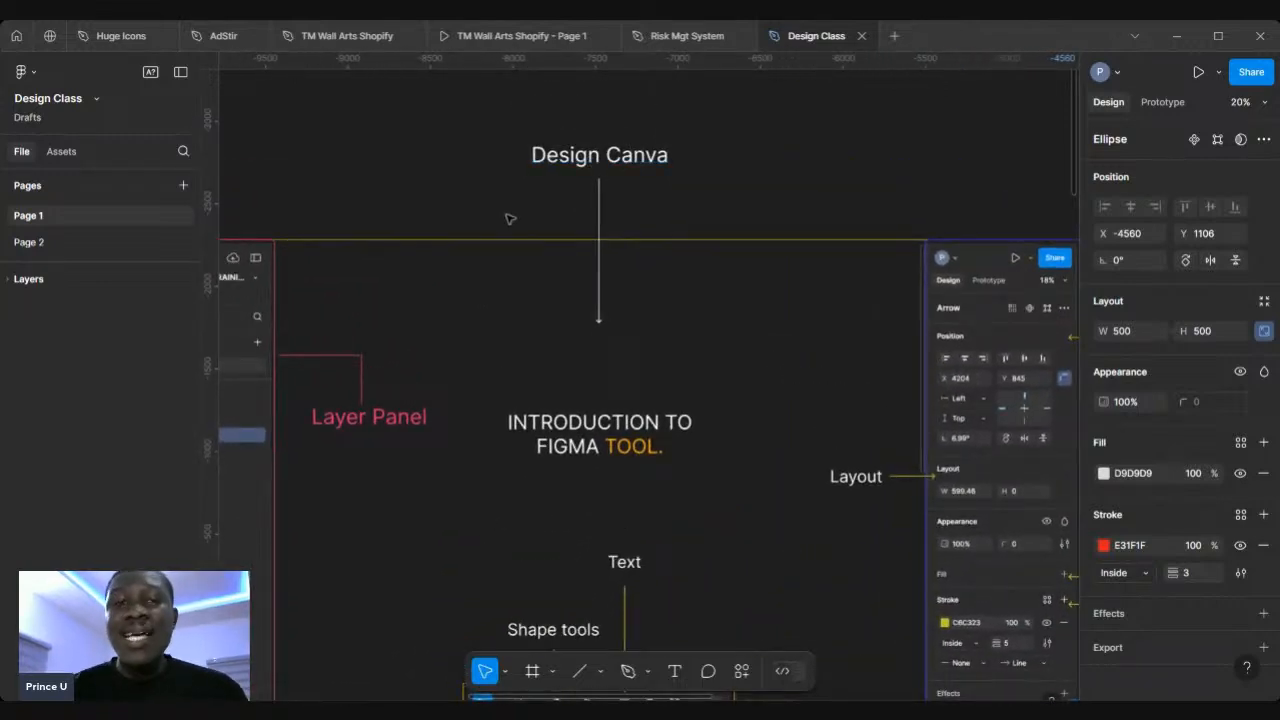
Explore the empty design canvas above the Frame 1 diagram and return to the full diagram
scroll(510, 218, "up", 10)
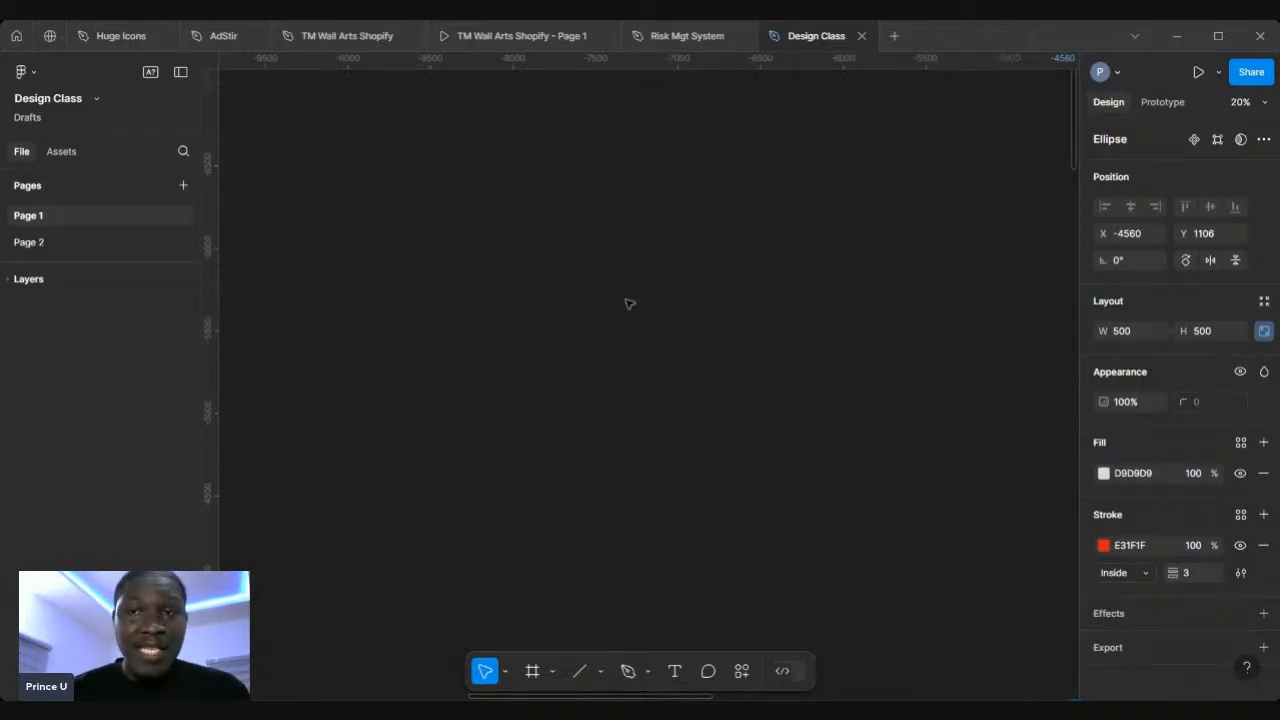
scroll(629, 303, "down", 10)
scroll(629, 303, "down", 10)
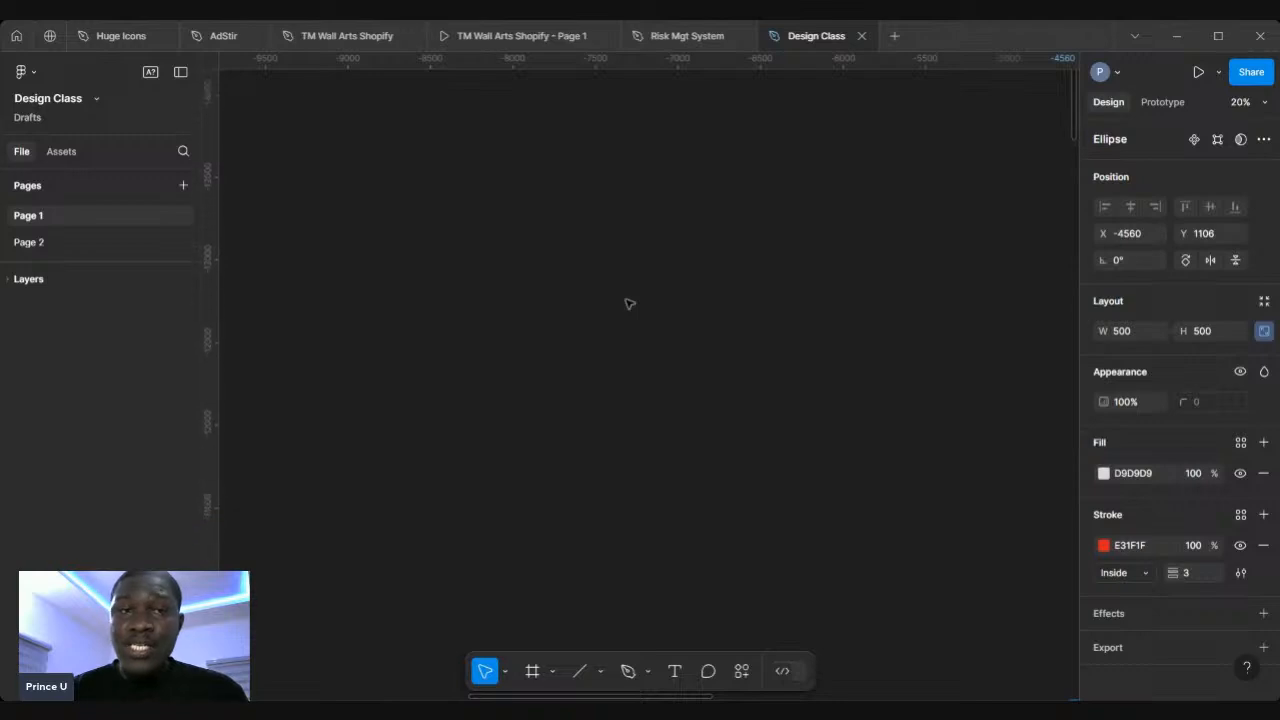
scroll(629, 303, "down", 5)
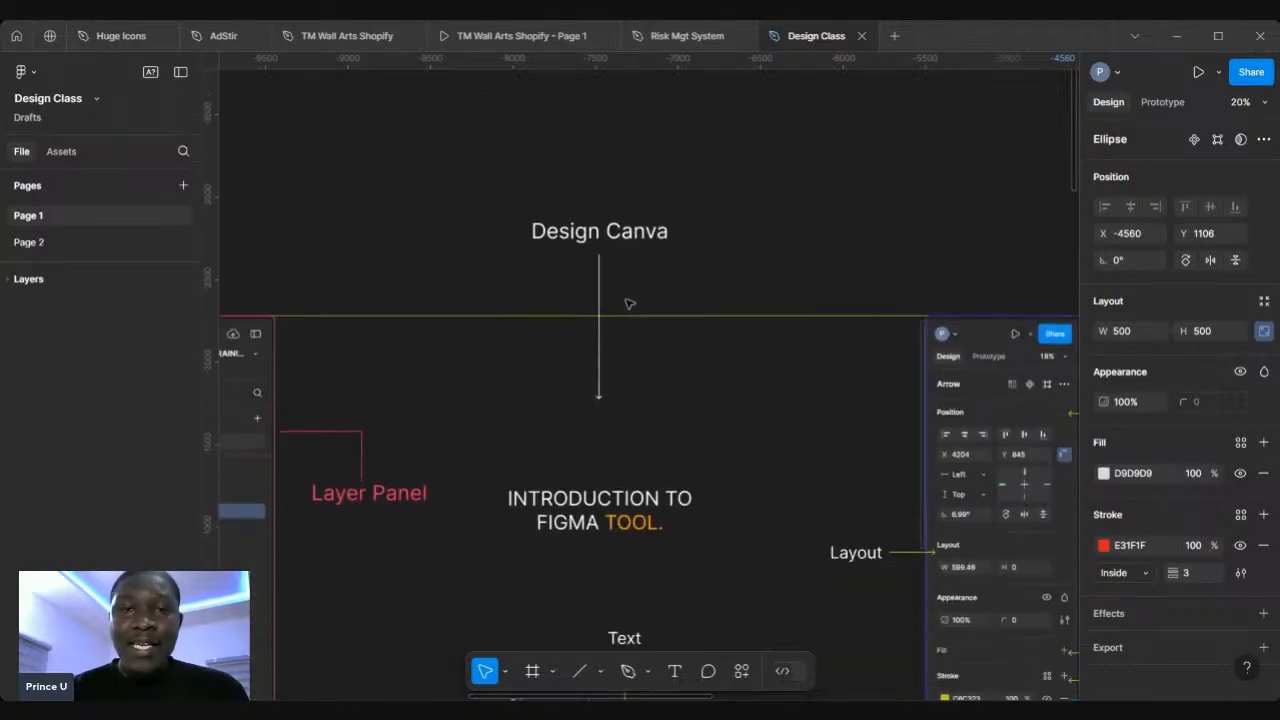
scroll(629, 303, "up", 1)
scroll(629, 303, "up", 4)
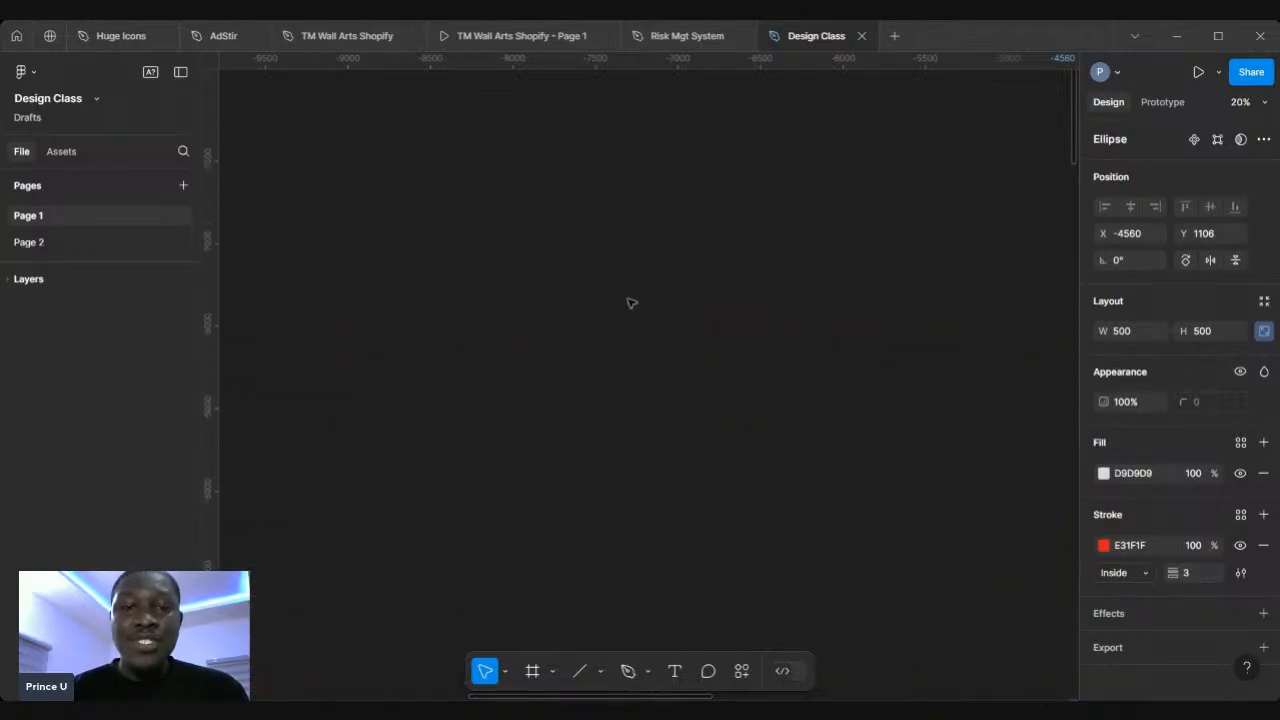
scroll(630, 303, "down", 5)
scroll(631, 303, "up", 8)
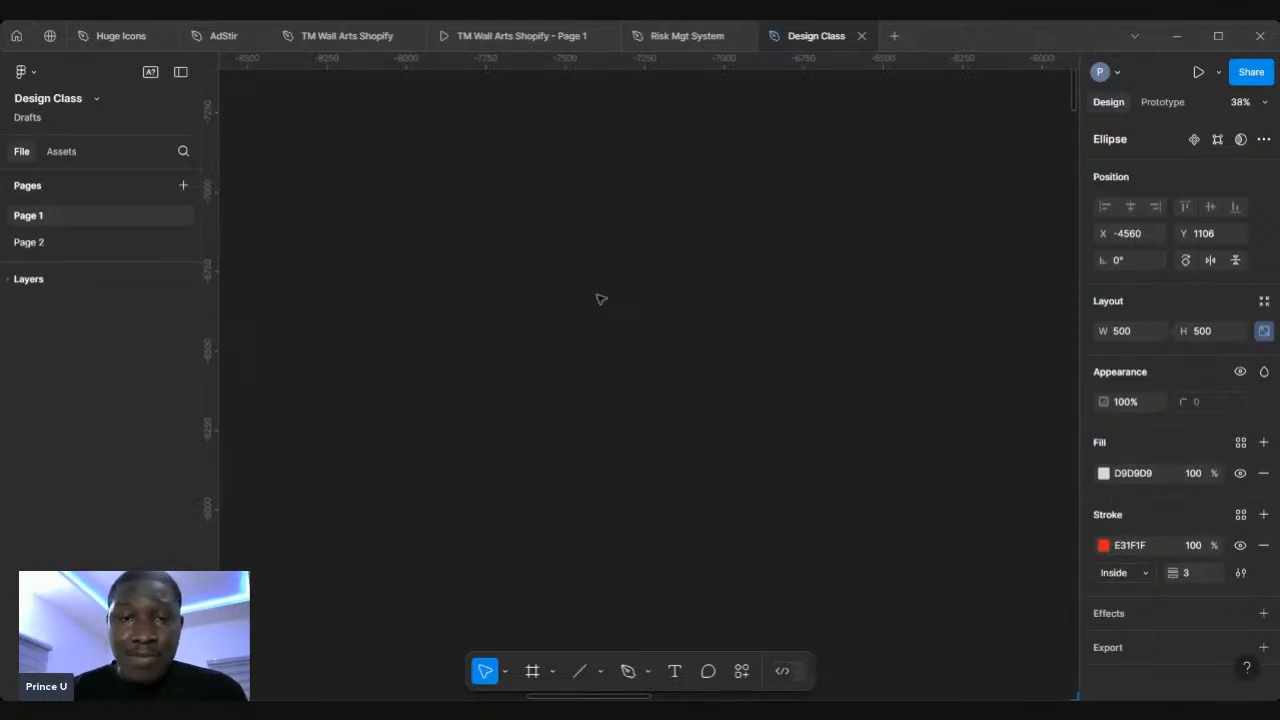
scroll(600, 299, "down", 2)
scroll(600, 299, "down", 10)
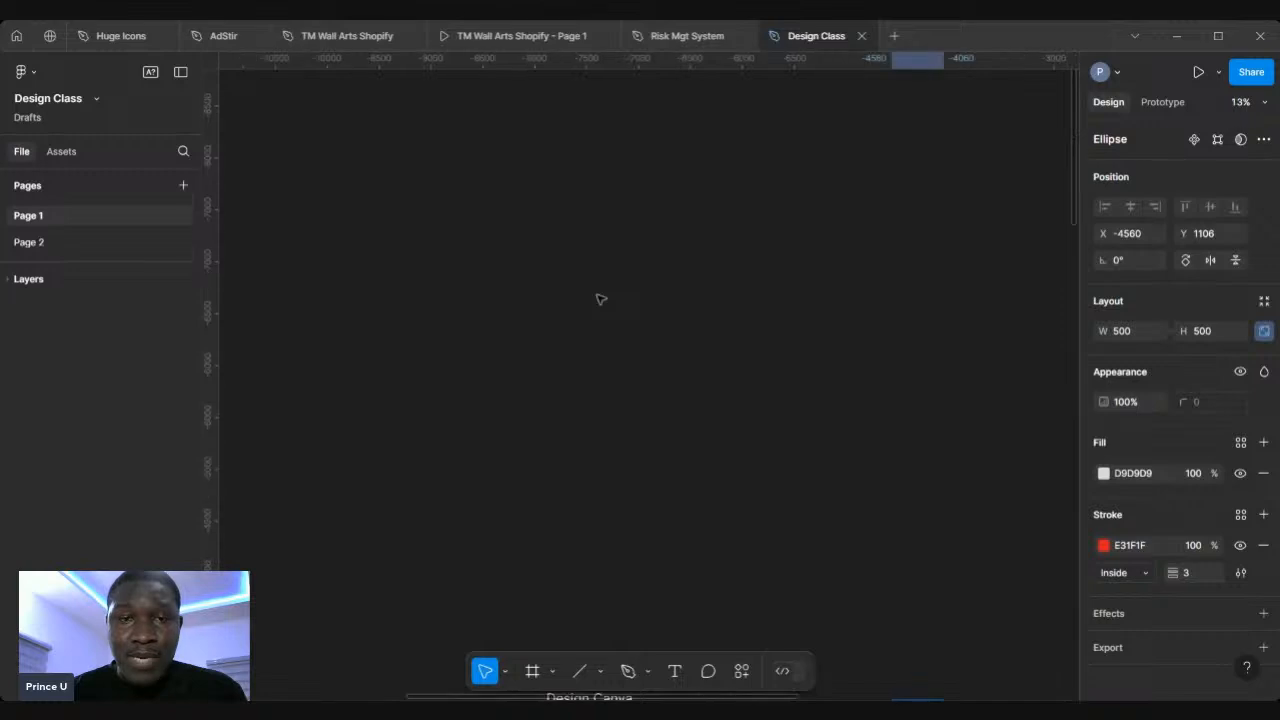
scroll(600, 299, "up", 8)
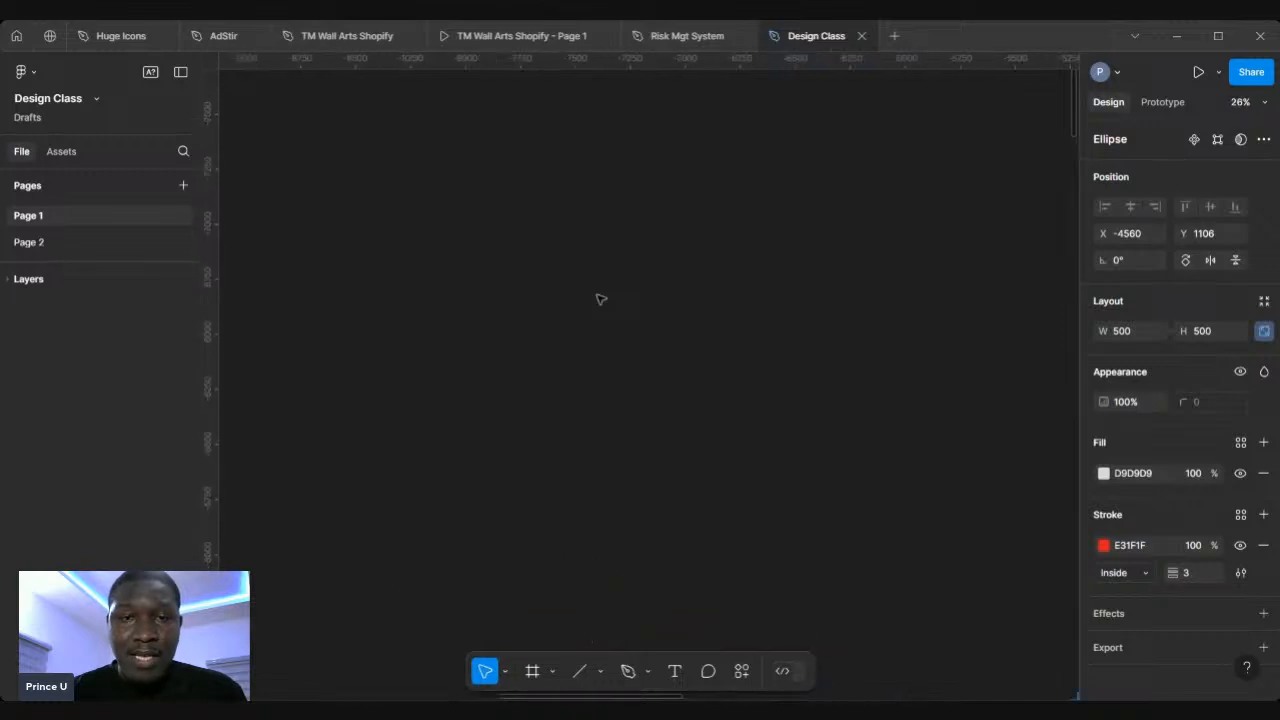
scroll(600, 299, "up", 2)
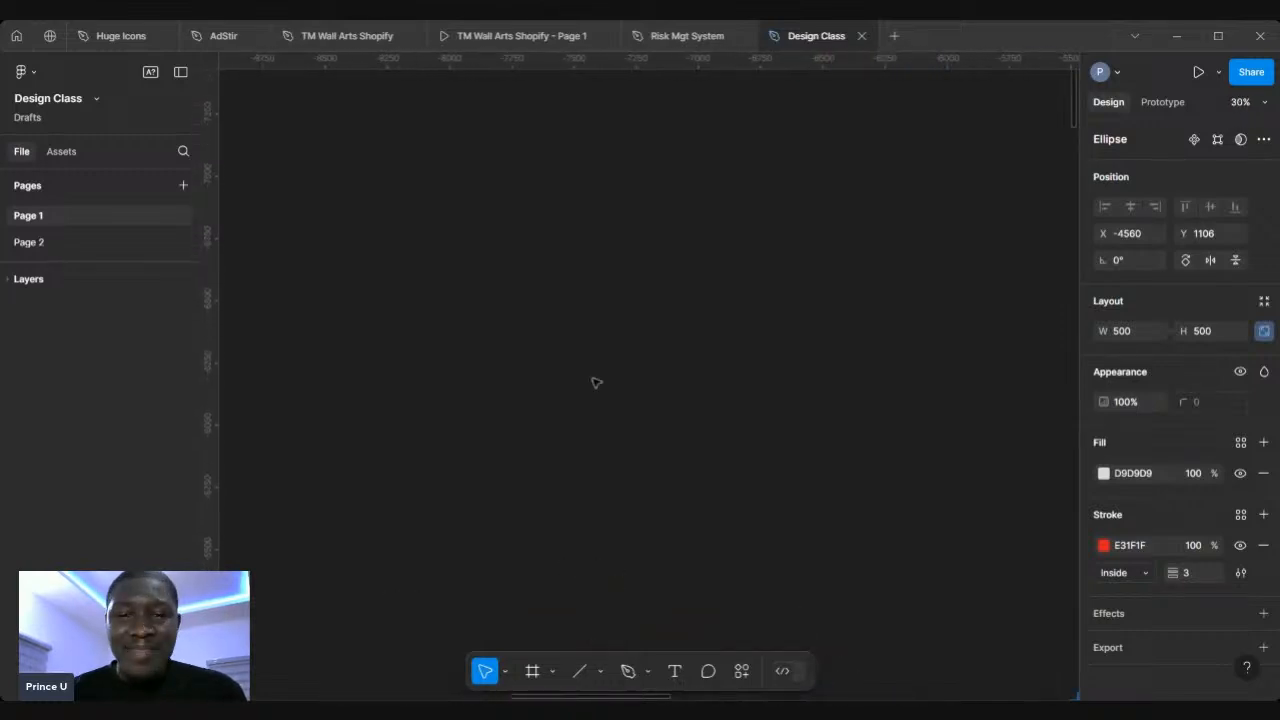
scroll(596, 382, "down", 5)
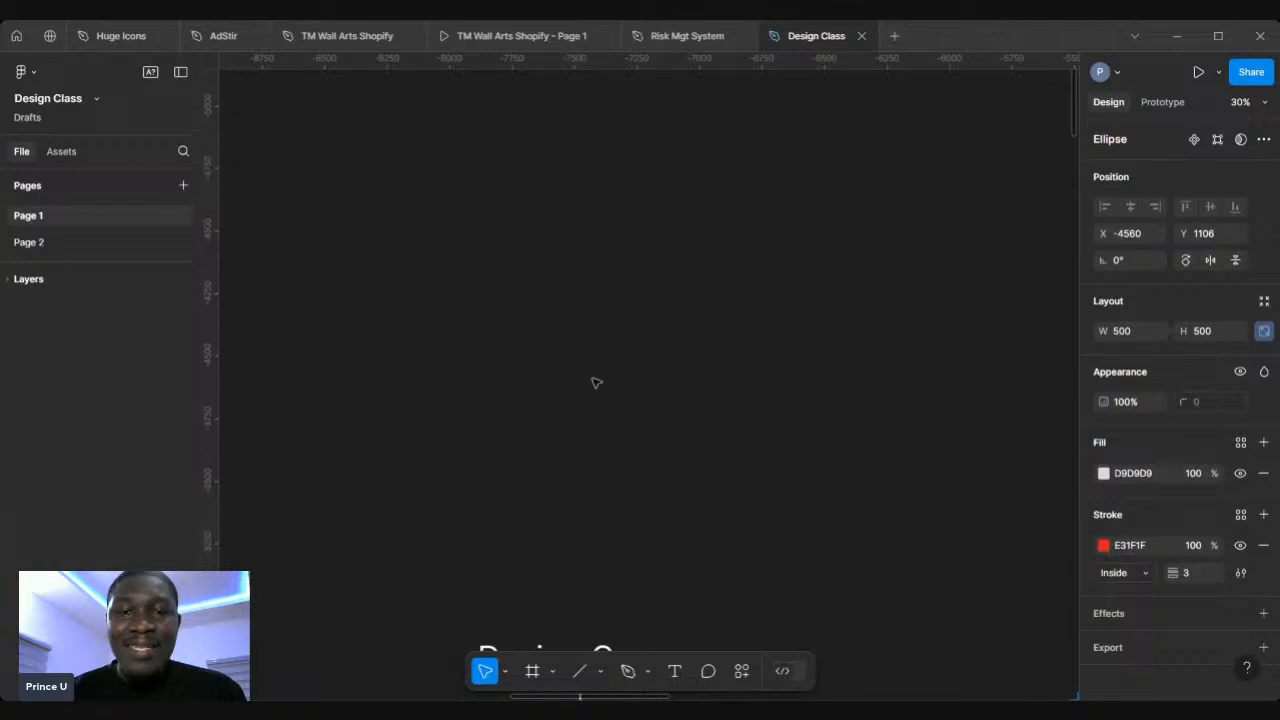
scroll(596, 382, "down", 1)
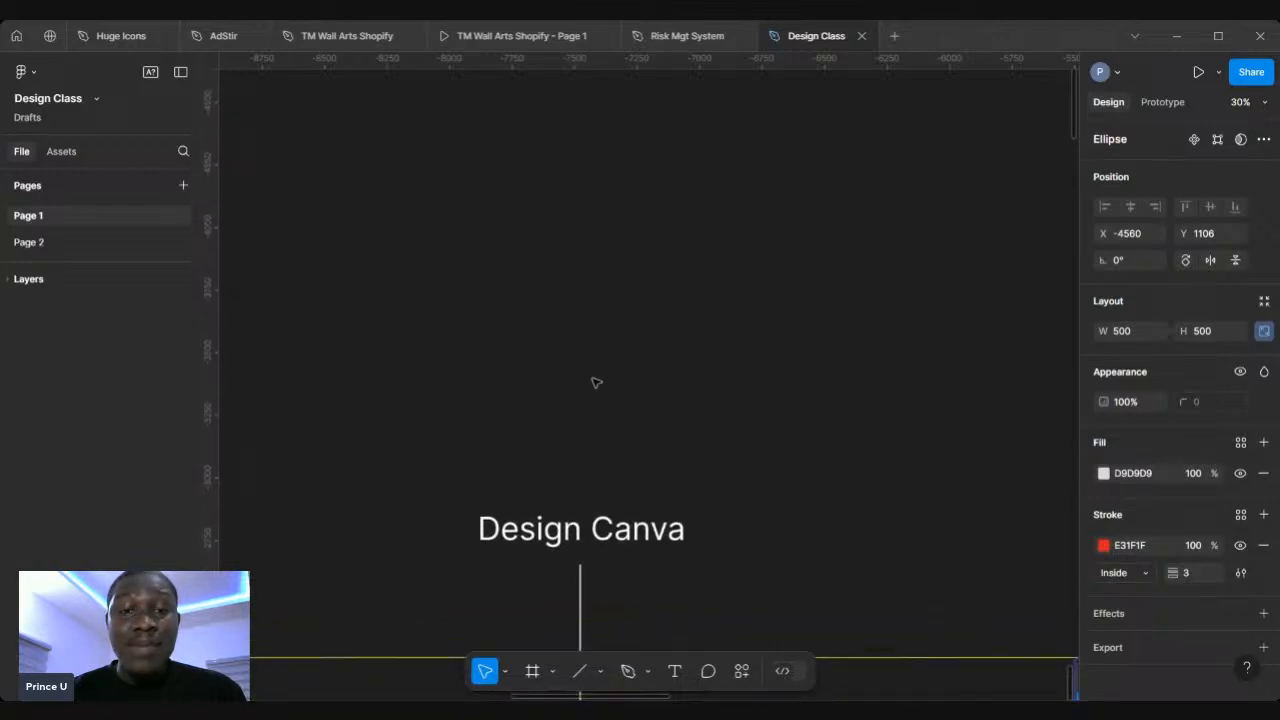
scroll(596, 382, "down", 3)
scroll(596, 382, "down", 10)
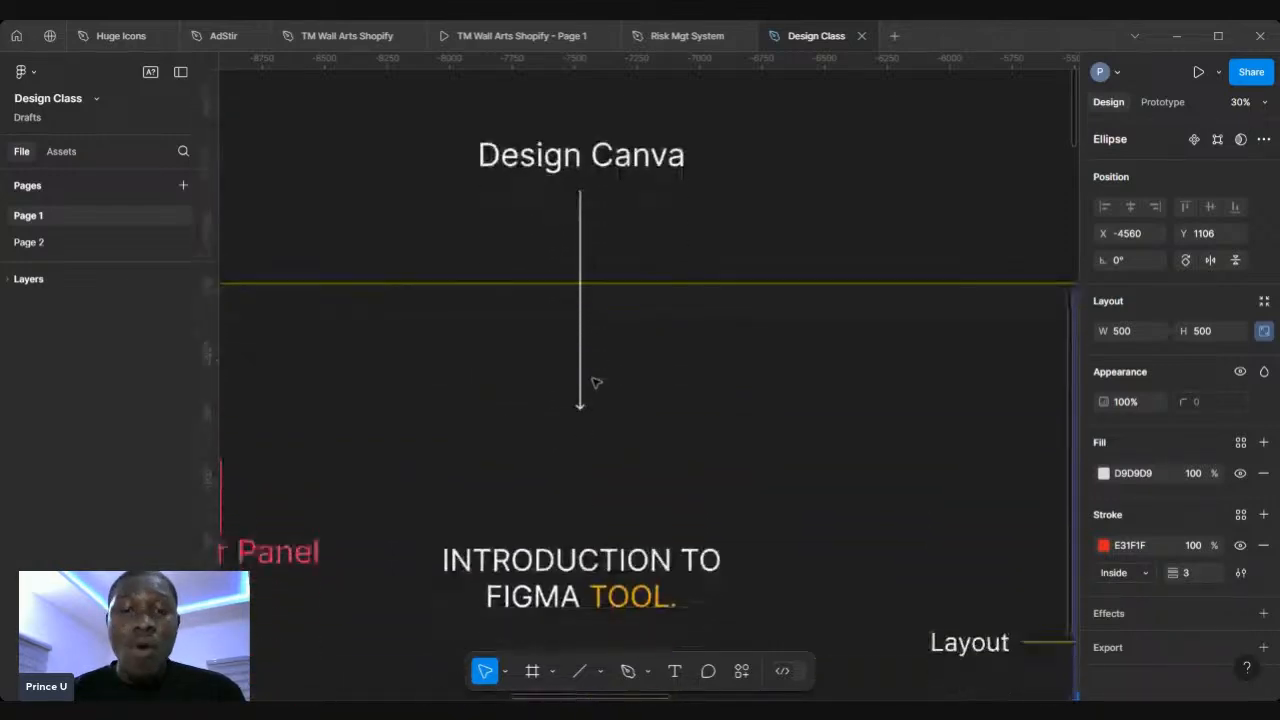
scroll(596, 382, "down", 5)
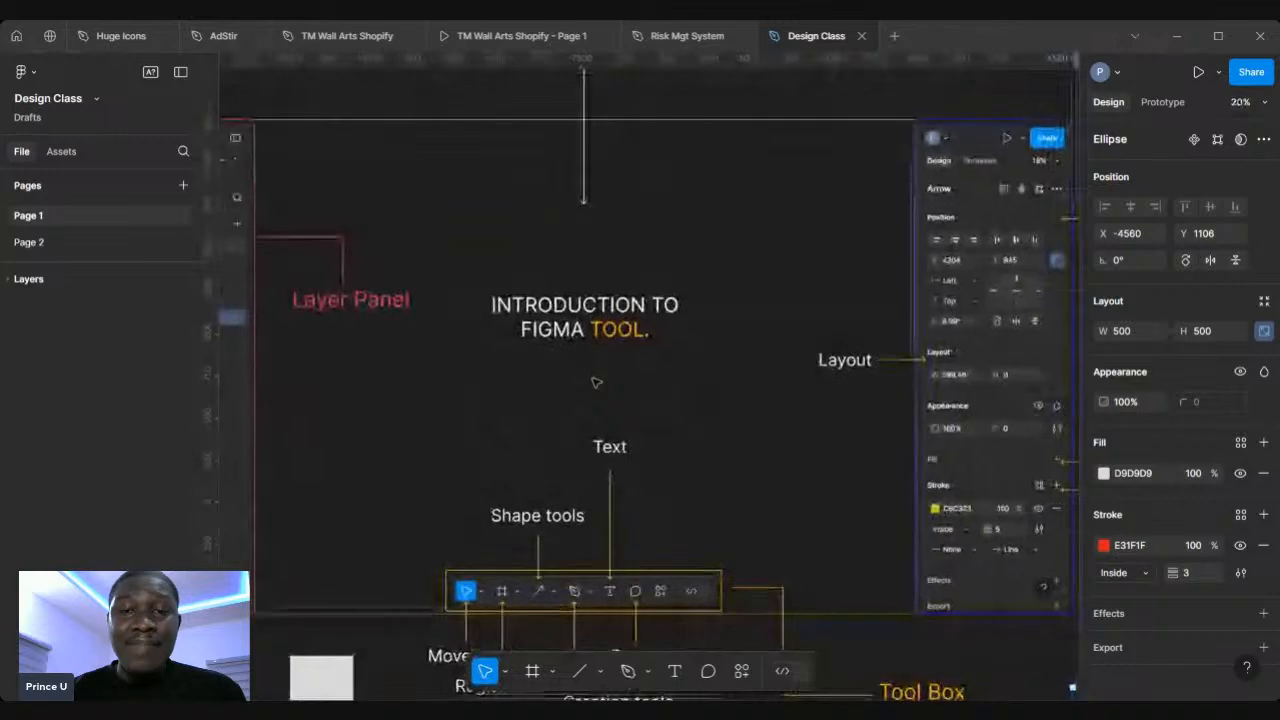
scroll(596, 382, "up", 2)
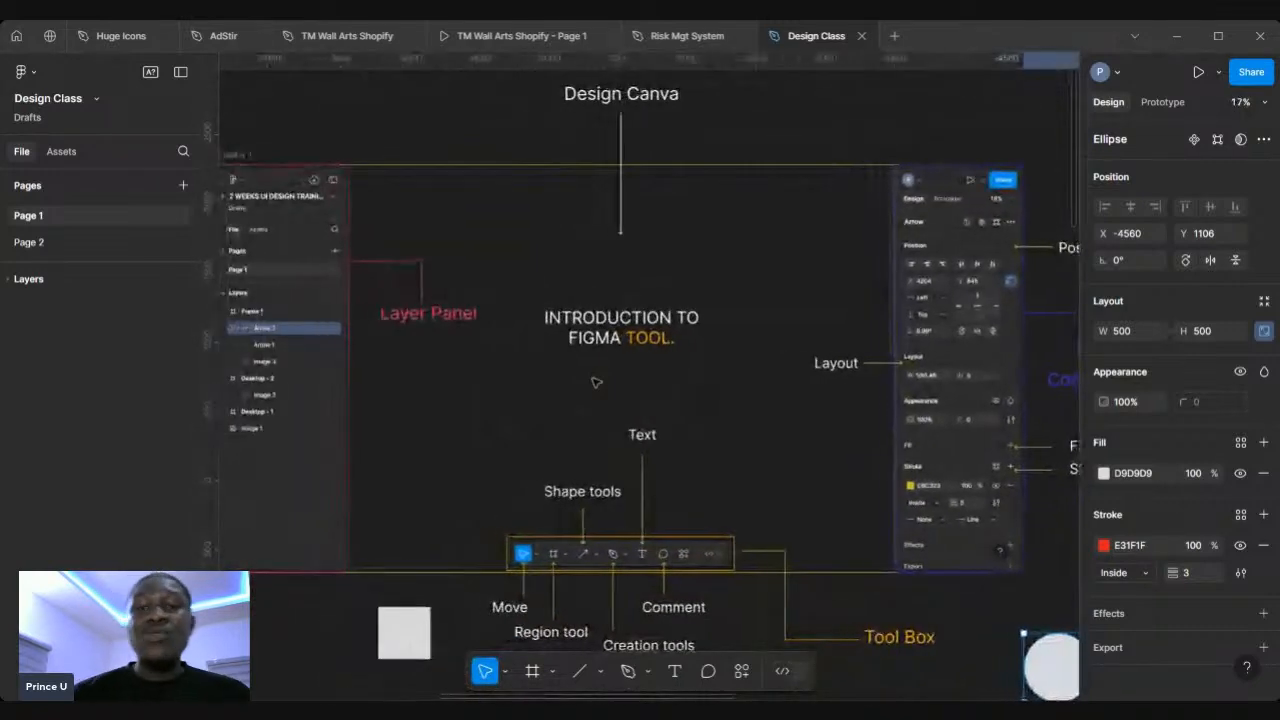
scroll(596, 382, "left", 2)
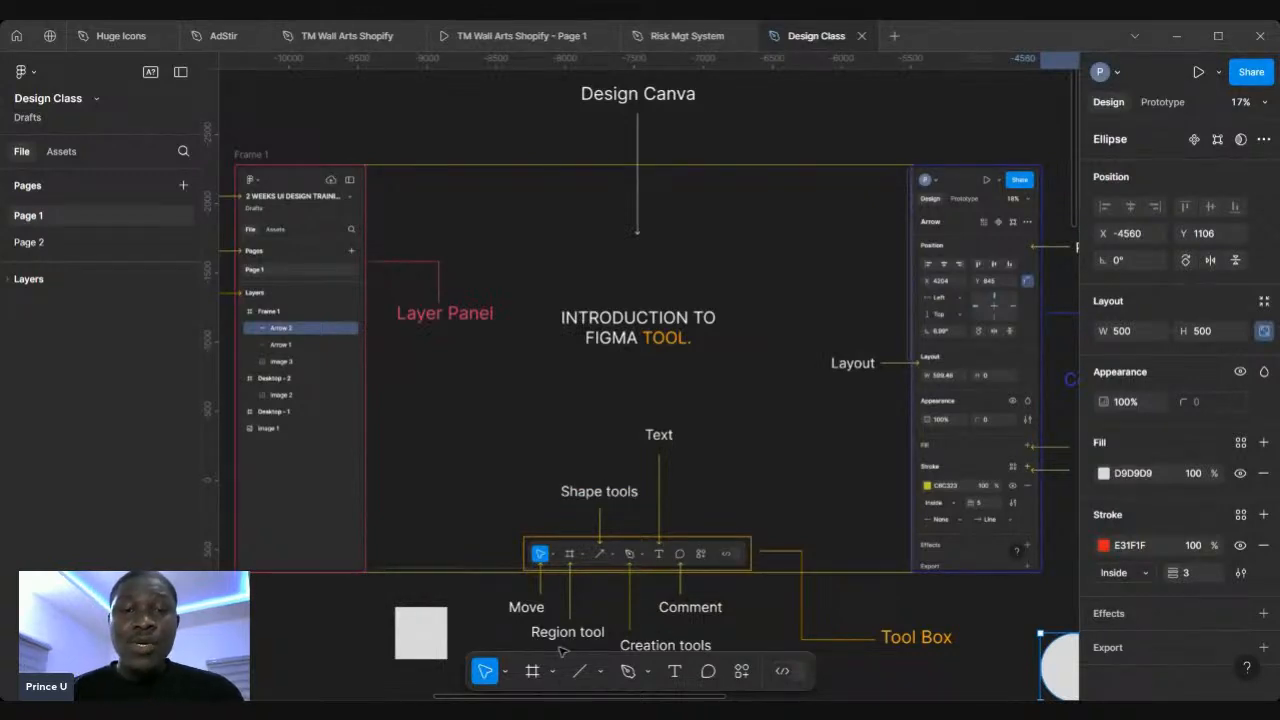
View the diagram's Tool Box up close and try activating the Frame and Line tools before returning to the Move tool
scroll(563, 651, "up", 5, "ctrl")
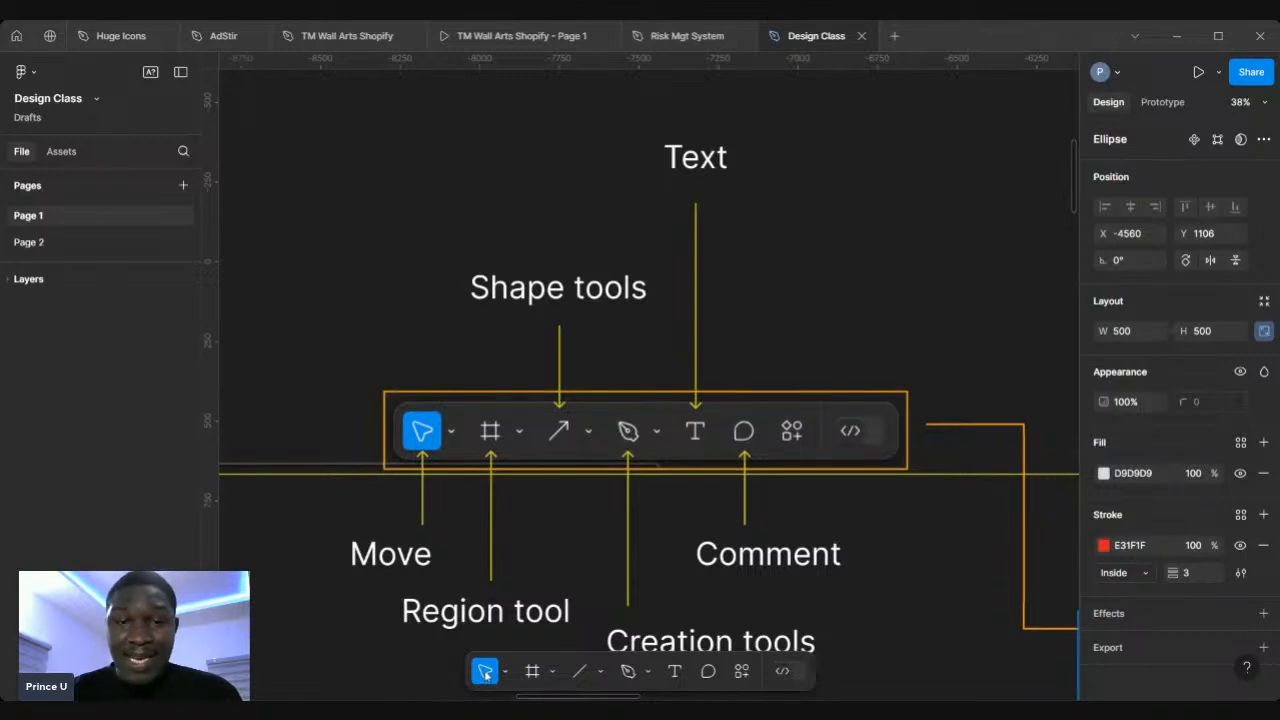
left_click(532, 676)
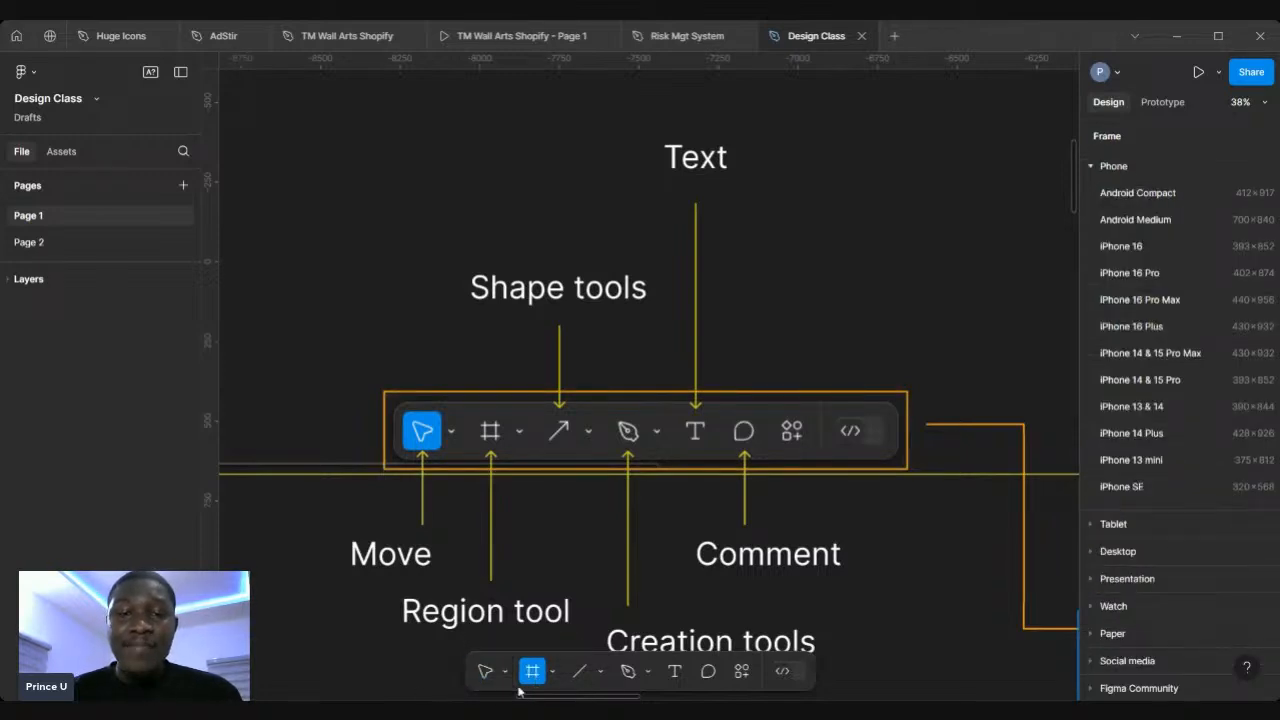
left_click(578, 680)
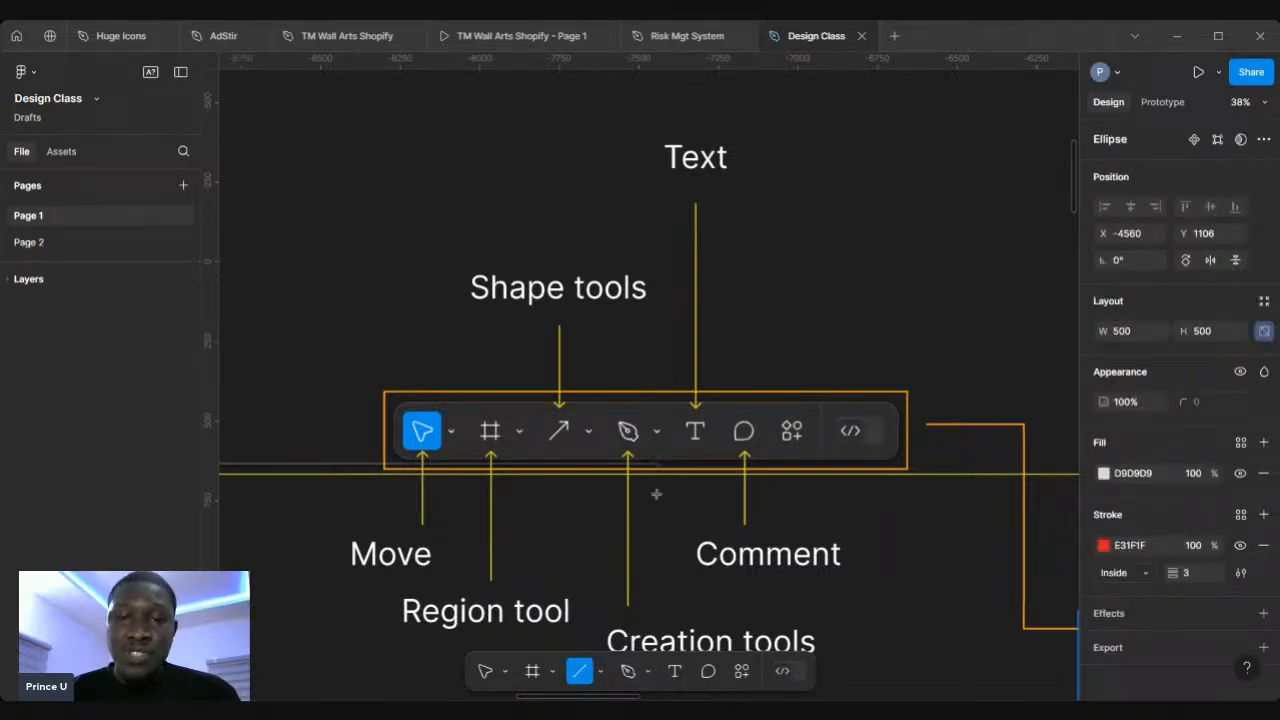
left_click(485, 671)
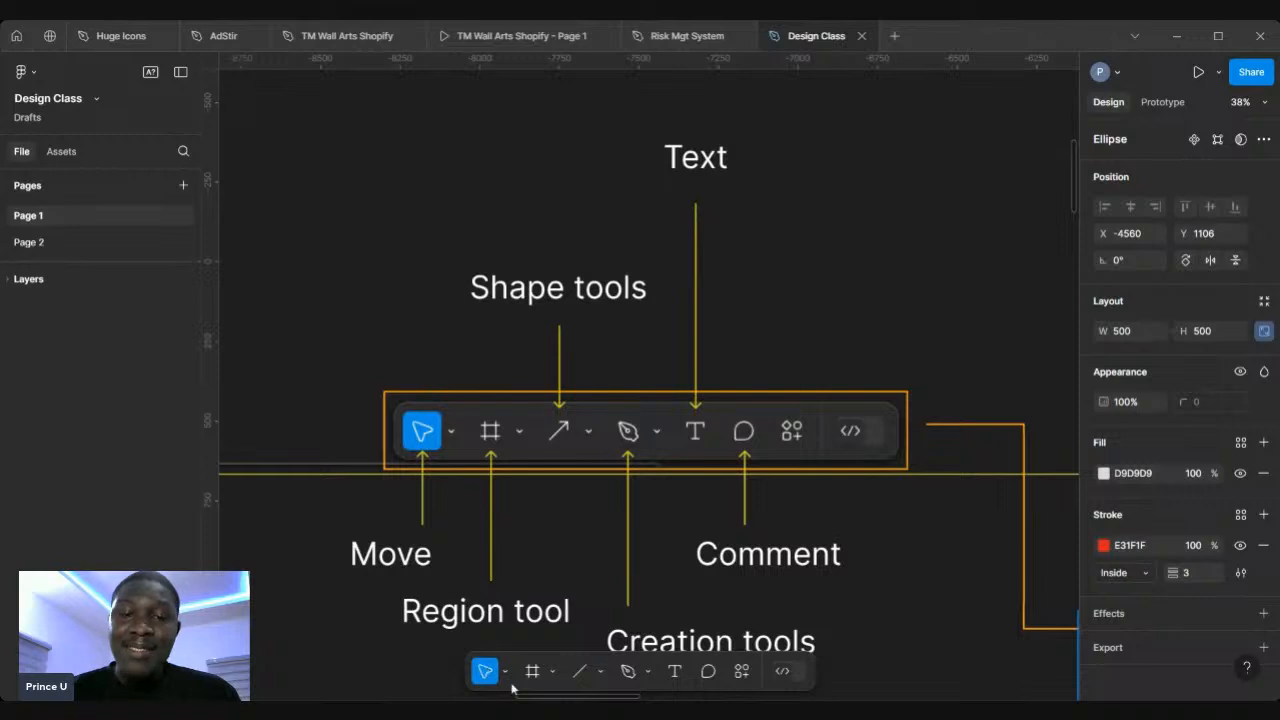
Move the gray square below the diagram to about X -9153, Y 1229 with the Move tool
scroll(449, 451, "down", 2)
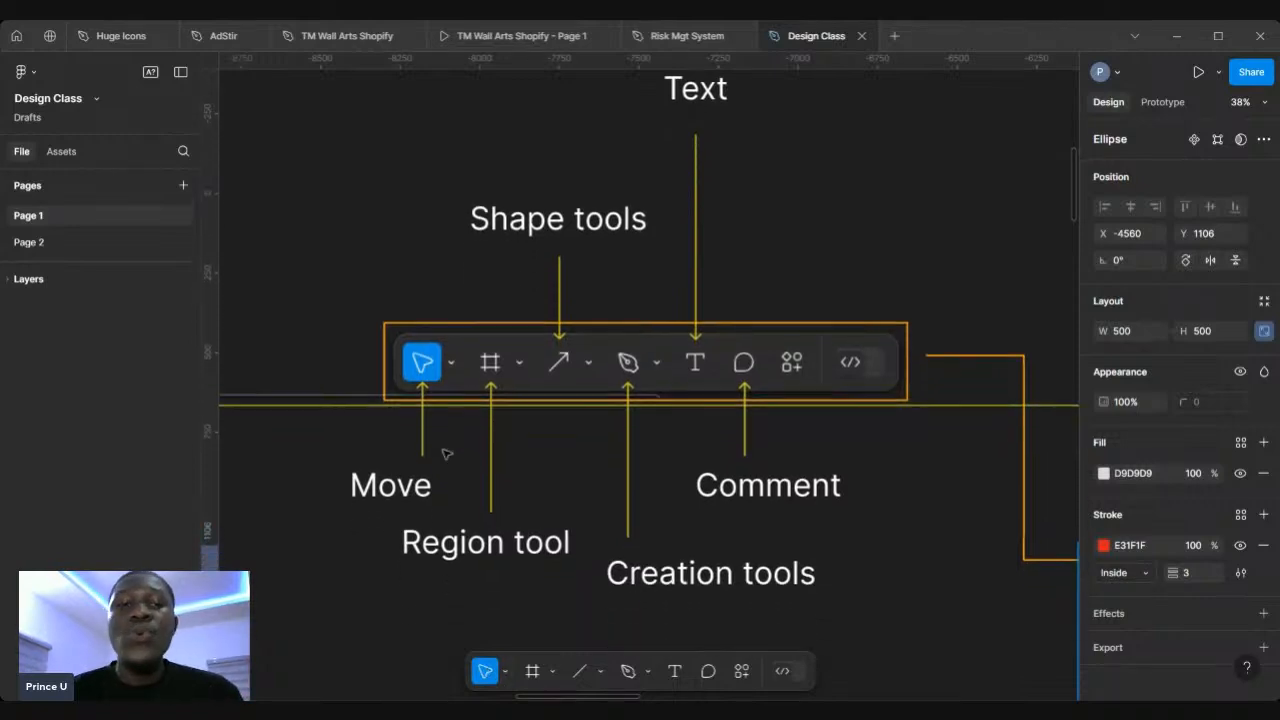
scroll(447, 453, "down", 5)
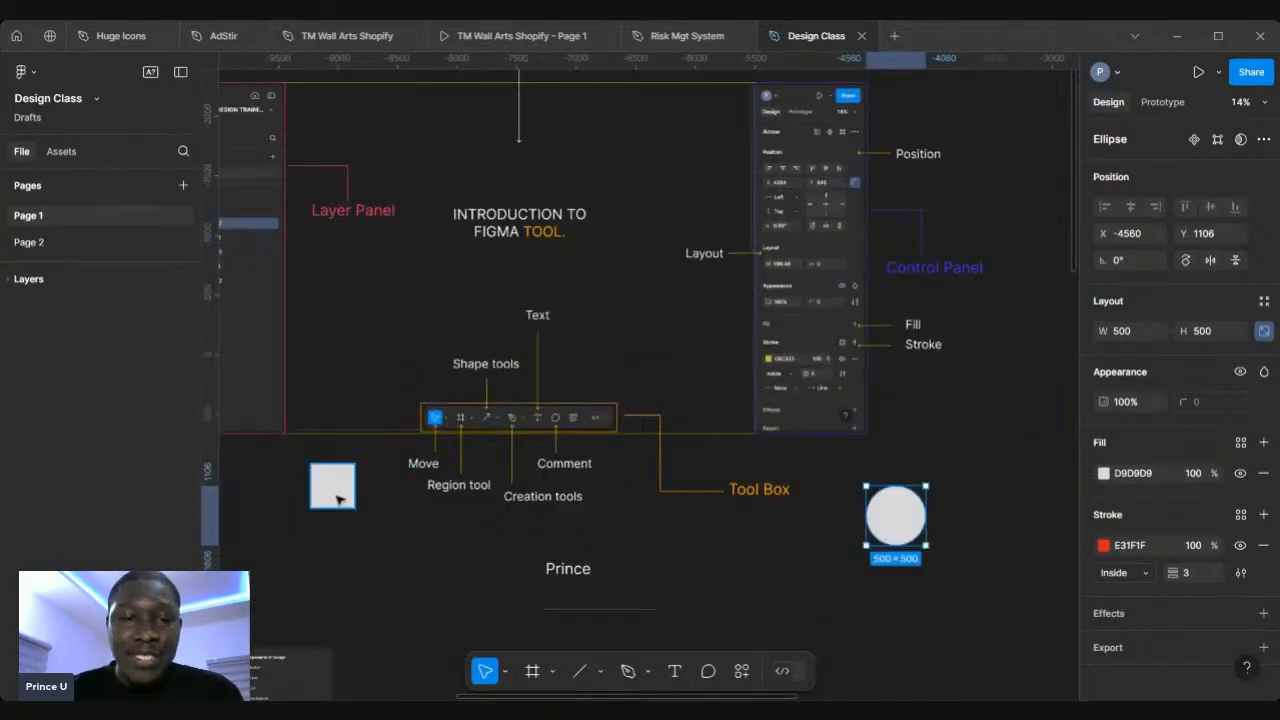
left_click(338, 498)
left_click_drag(338, 498, 348, 536)
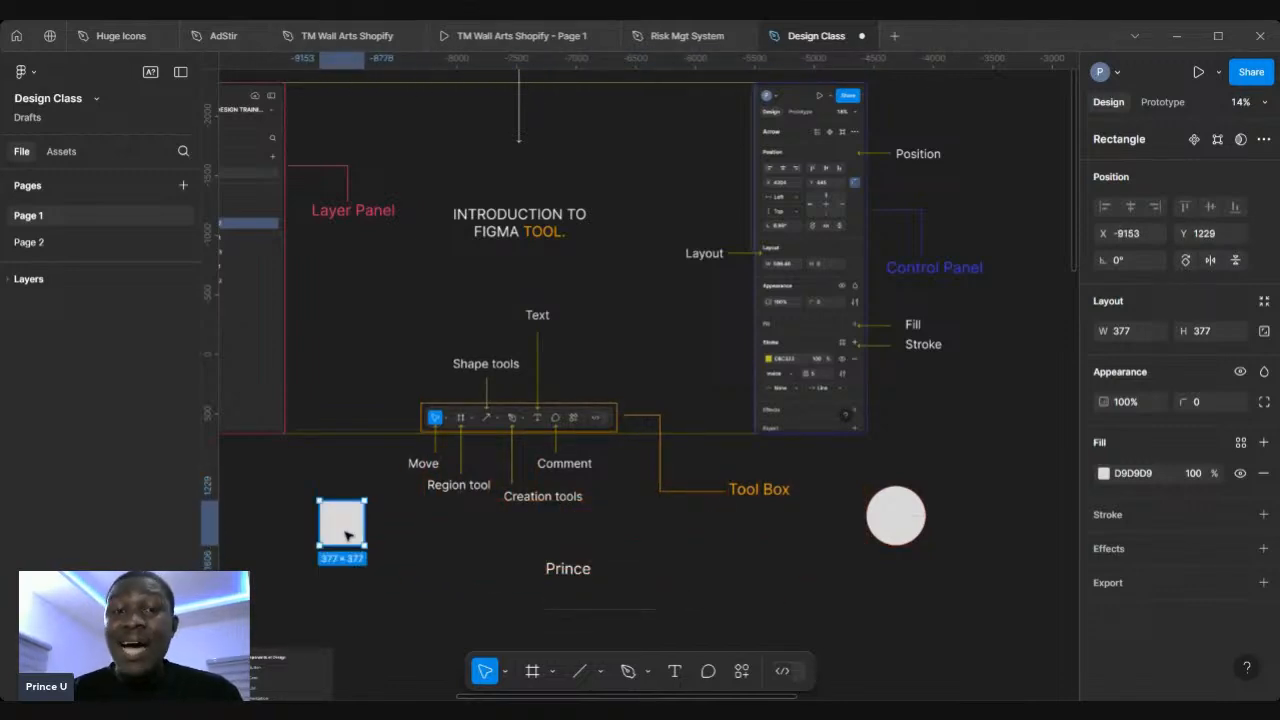
View the Move tool's variants and move the gray square to about X -9225, Y 1193
scroll(348, 536, "up", 3)
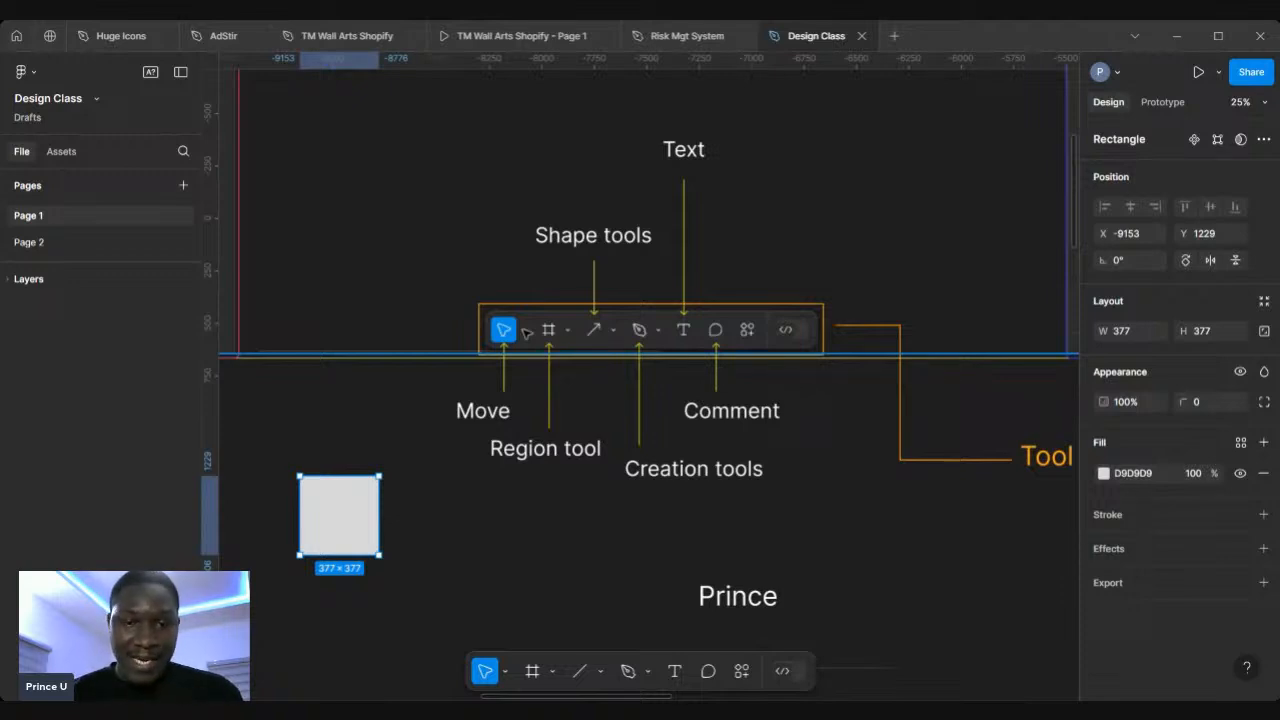
left_click(506, 672)
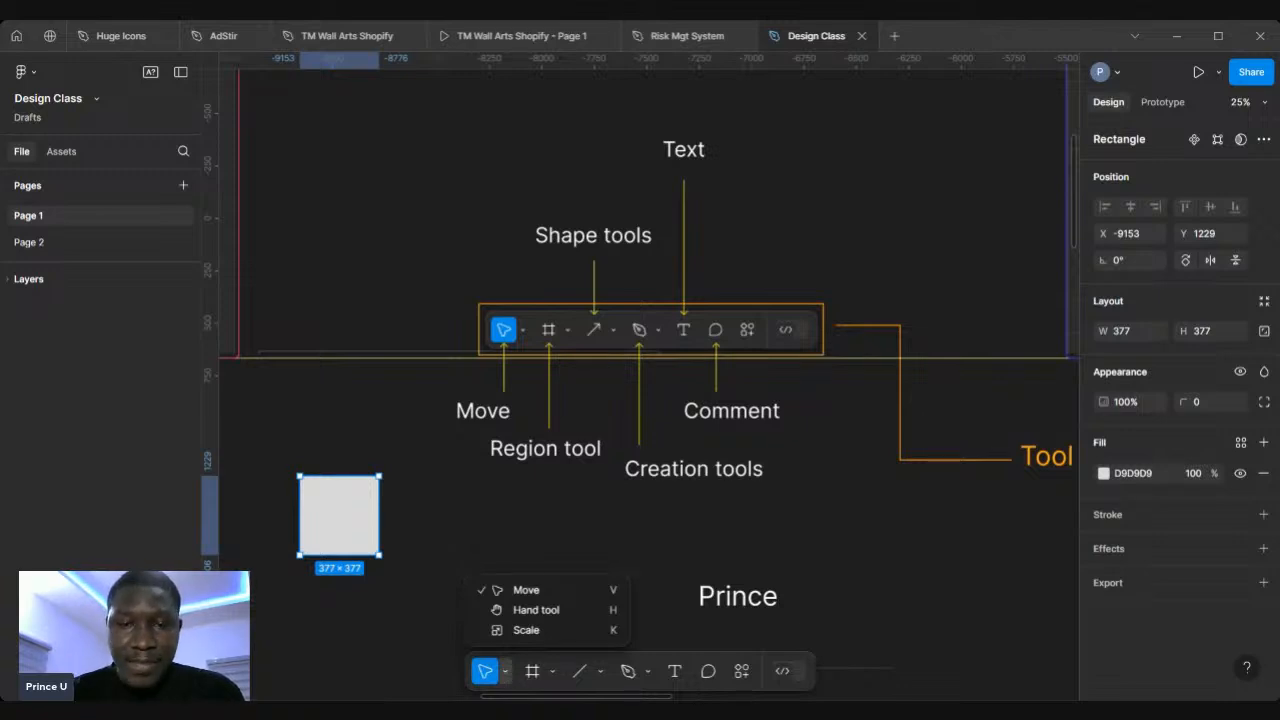
left_click(664, 672)
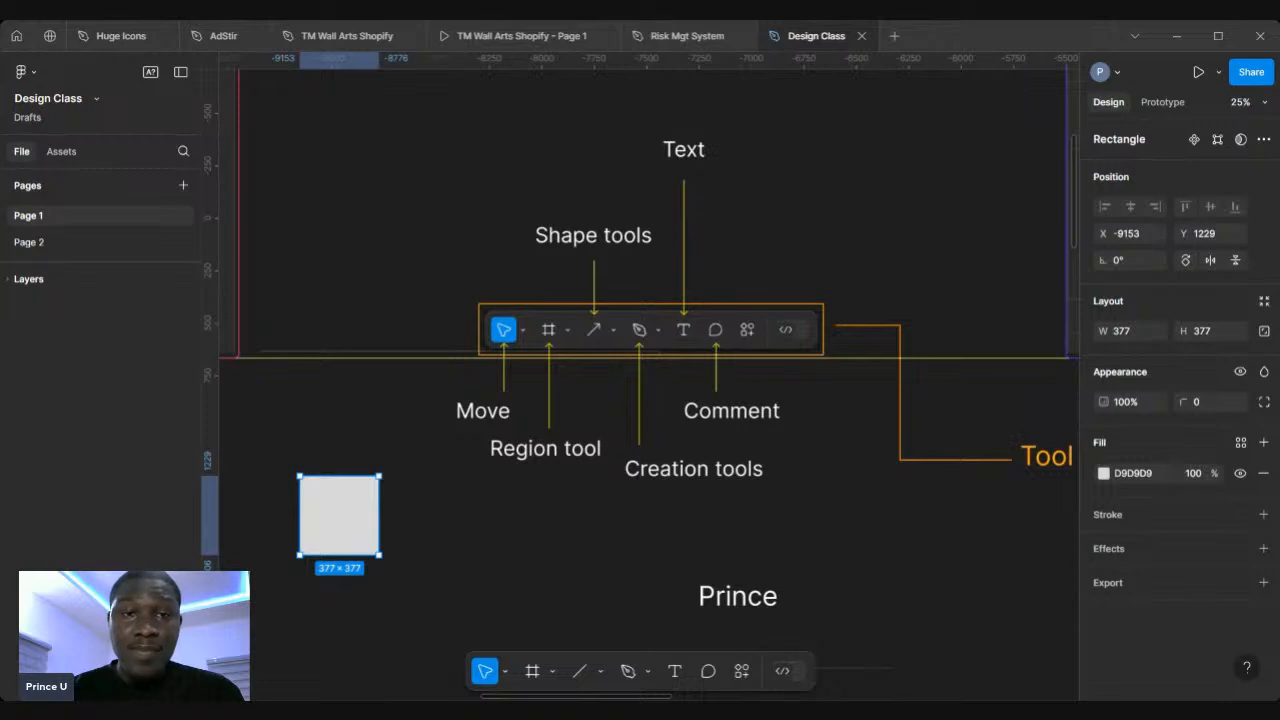
left_click(565, 365)
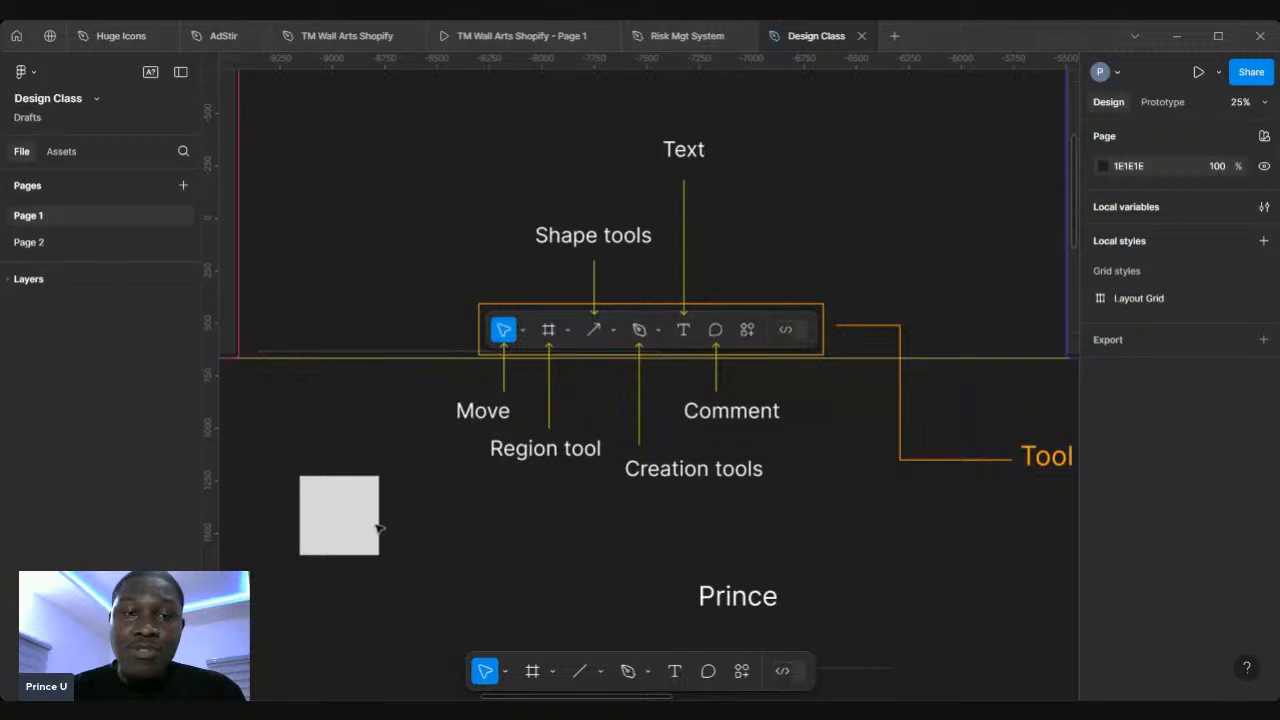
left_click_drag(337, 531, 321, 523)
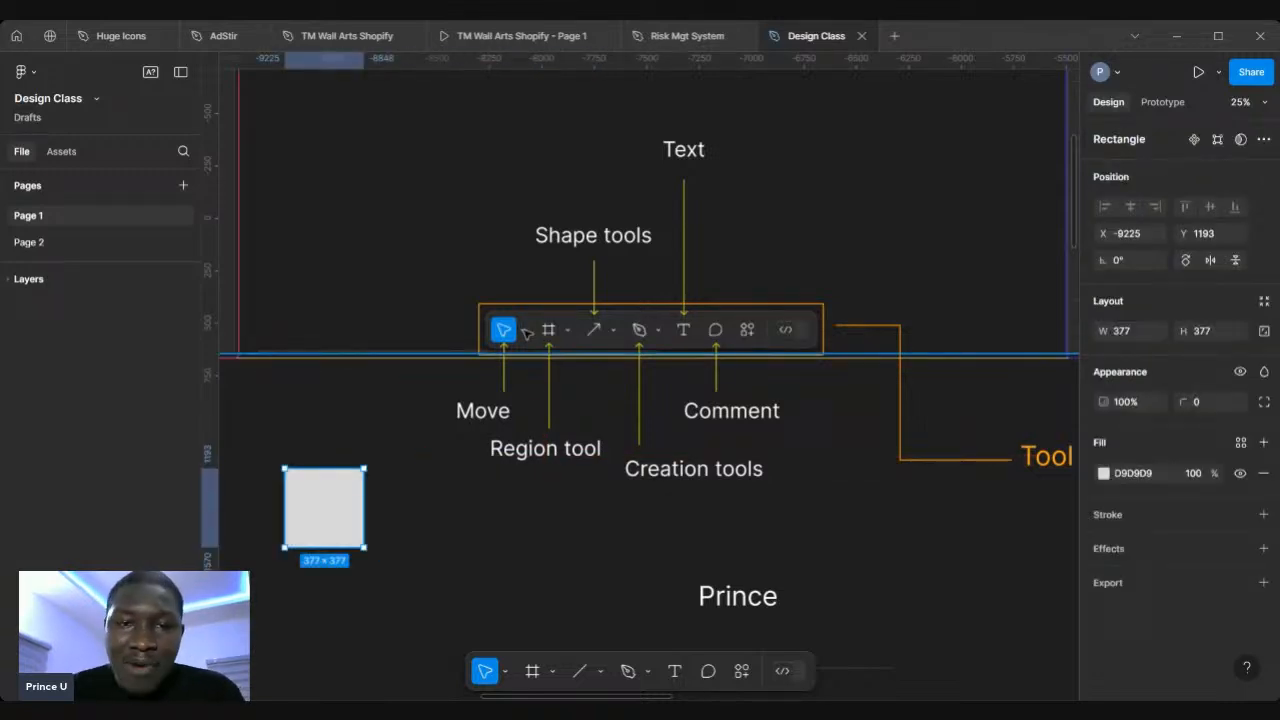
Pan the canvas slightly with the Hand tool
left_click(506, 672)
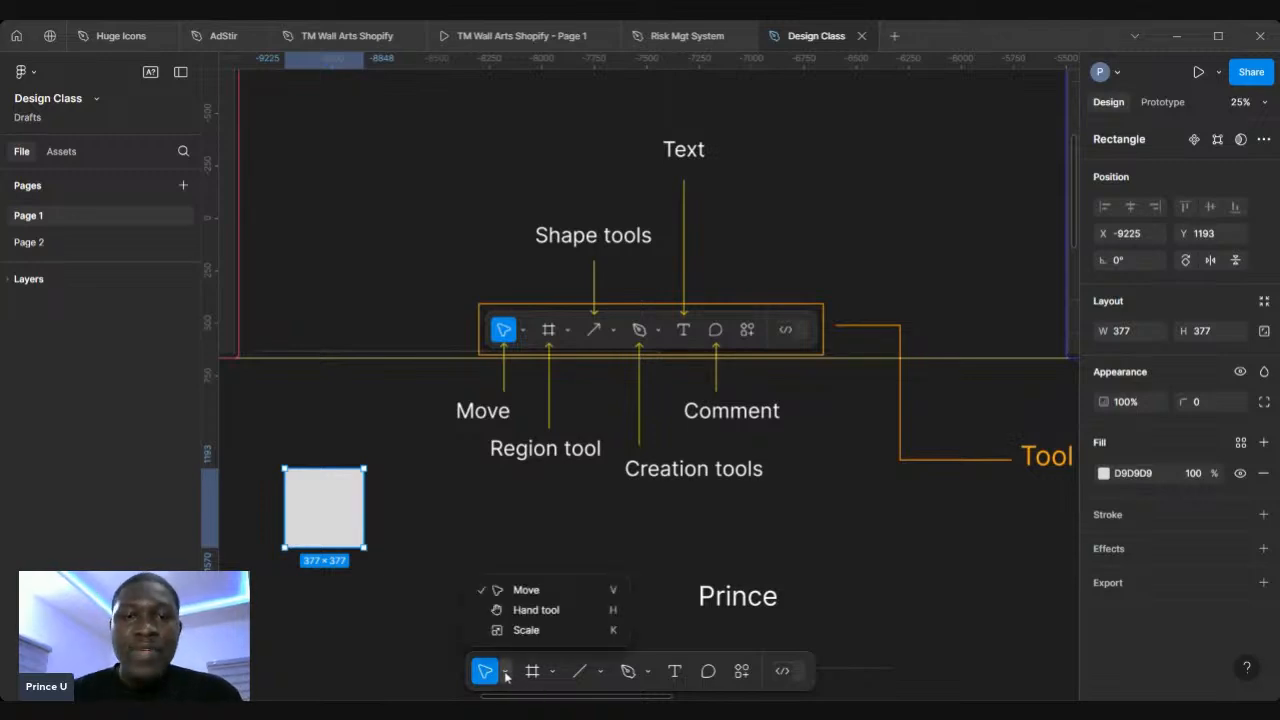
left_click(537, 610)
left_click_drag(716, 213, 777, 176)
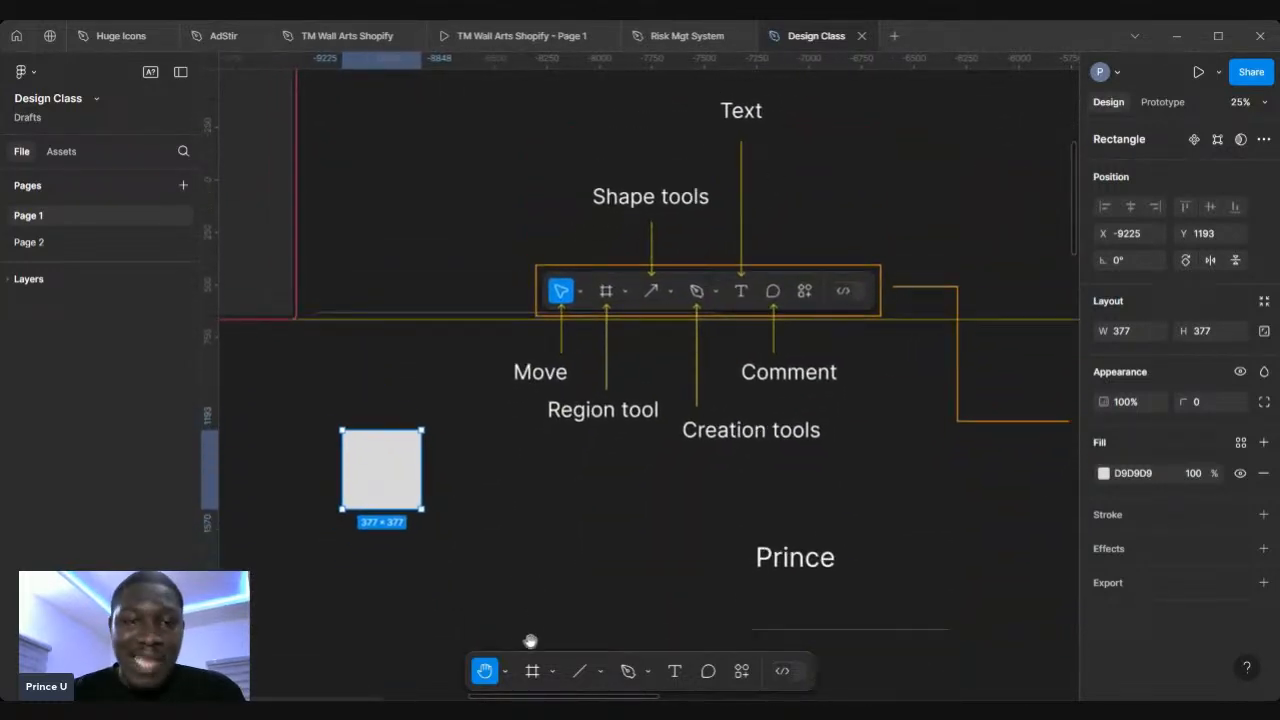
Try the Scale tool briefly, return to Move, and make a copy of the gray square about 596 × 417 at X -8623, Y 1345
left_click(504, 673)
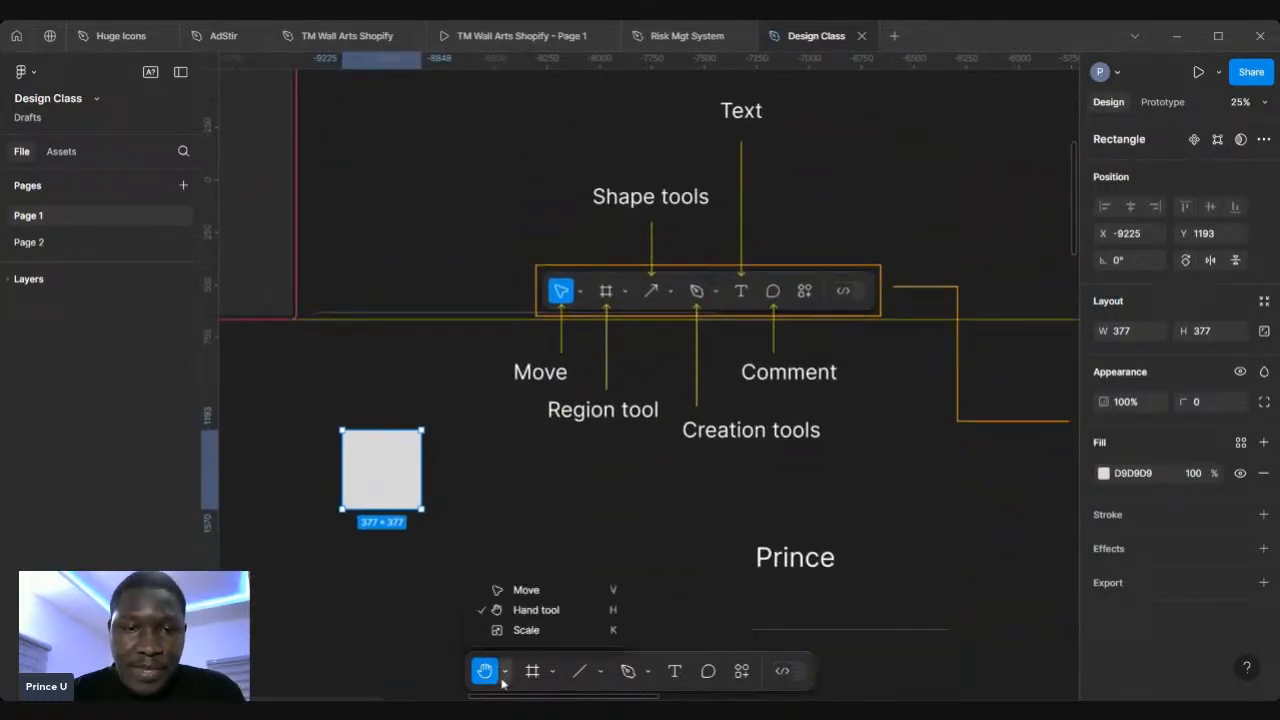
left_click(527, 632)
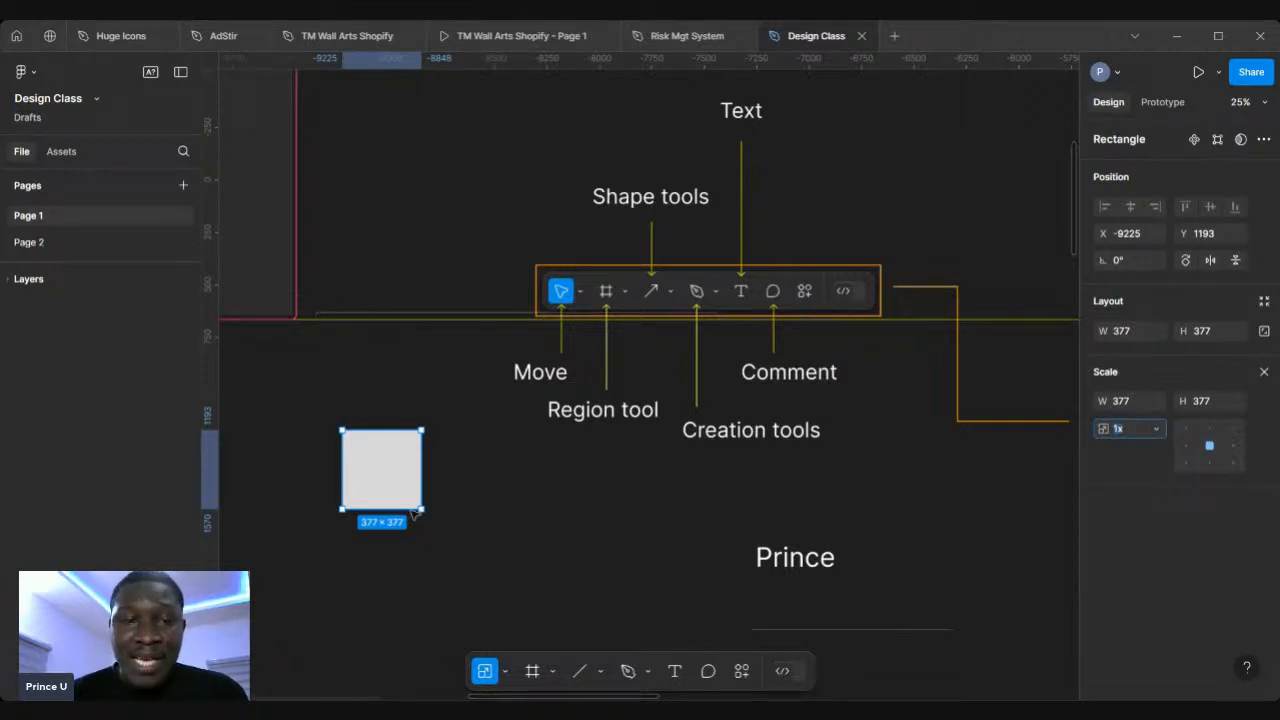
left_click(506, 671)
left_click(520, 590)
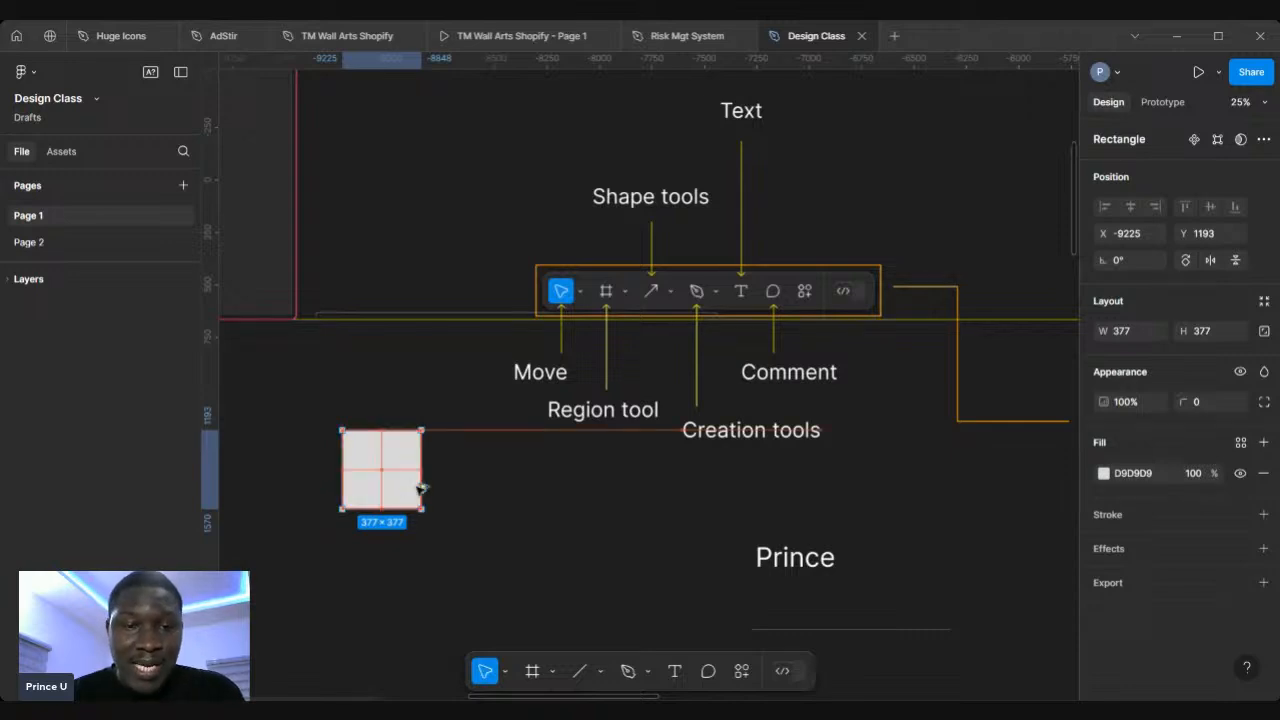
left_click_drag(413, 491, 595, 550)
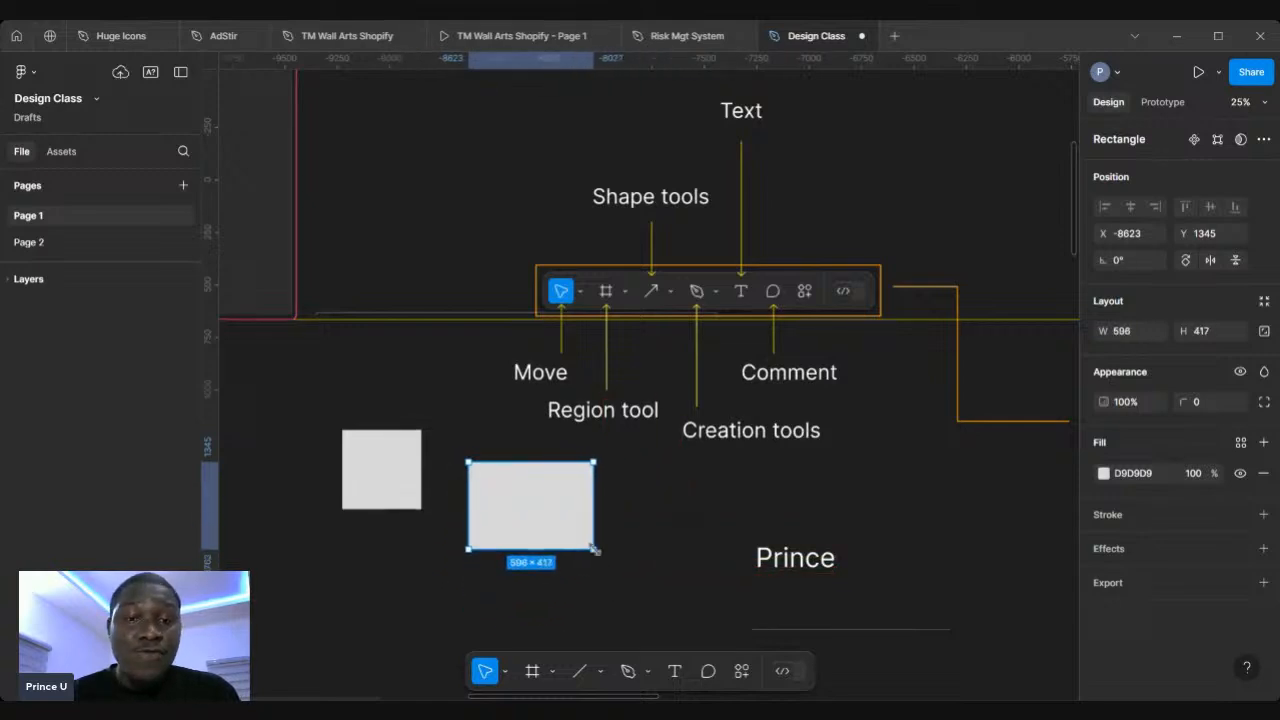
Scale the original gray square proportionally from its top-left corner to about 466 × 466 with the Scale tool
left_click(380, 477)
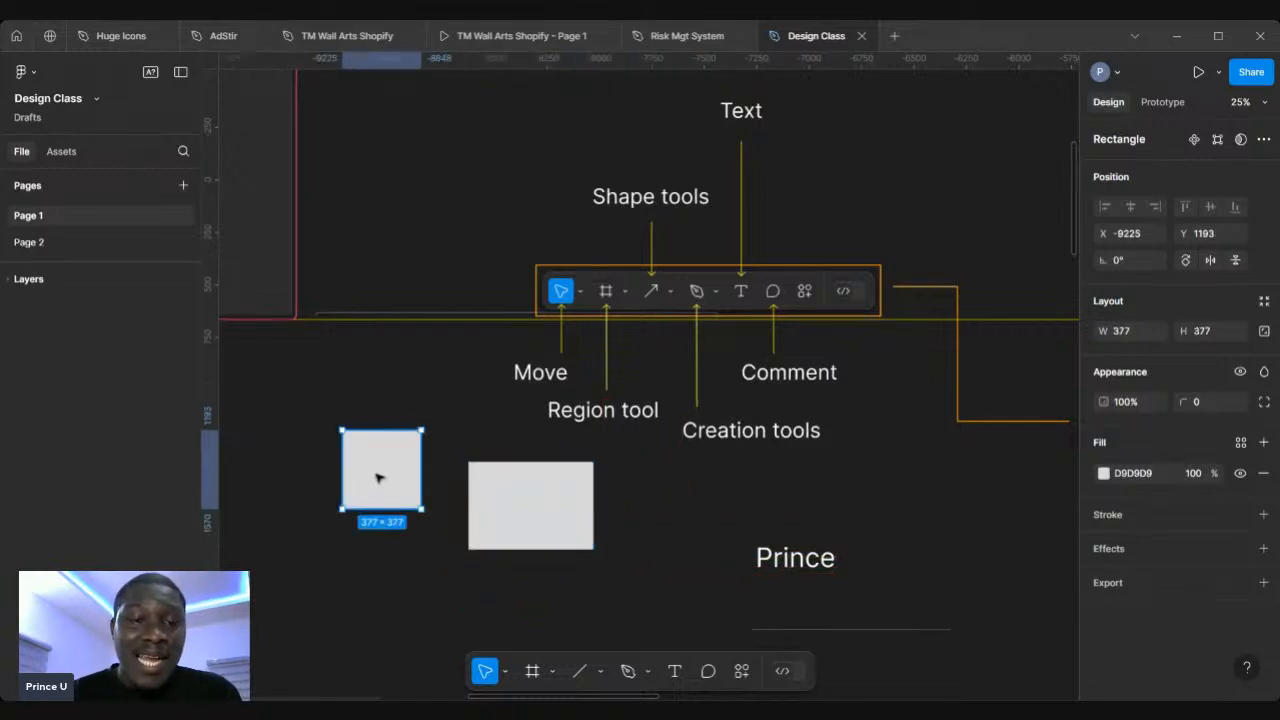
left_click(507, 672)
left_click(527, 631)
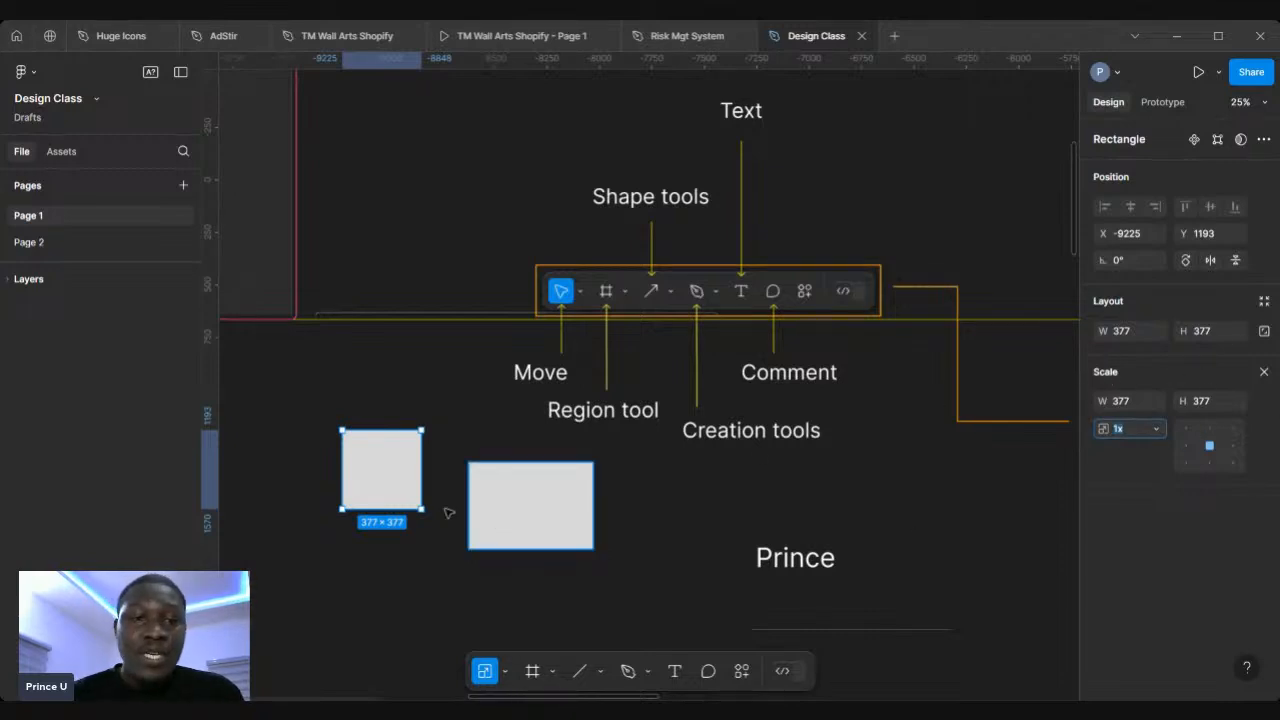
mouse_move(421, 509)
left_mouse_down()
mouse_move(528, 612)
mouse_move(381, 474)
mouse_move(480, 590)
mouse_move(553, 639)
mouse_move(470, 556)
mouse_move(418, 527)
mouse_move(425, 510)
mouse_move(545, 627)
mouse_move(409, 527)
left_mouse_up()
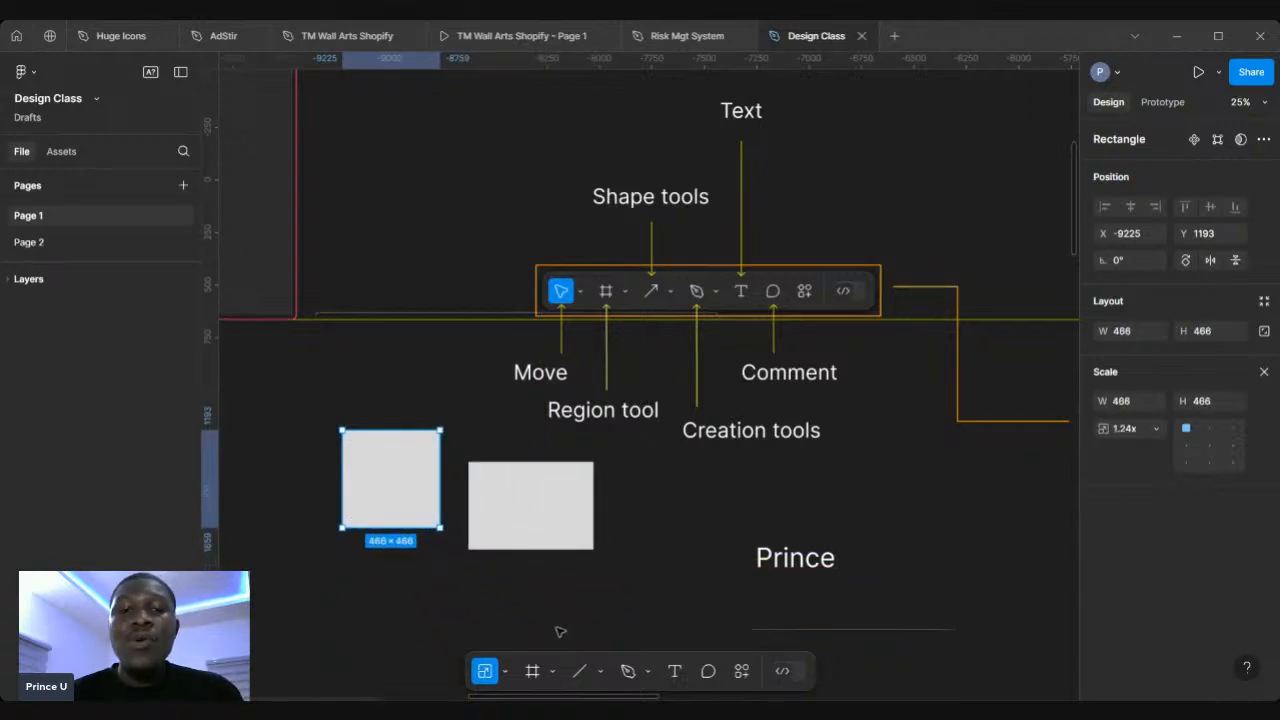
Resize the gray square to about 361 × 361 with the Move tool
left_click(507, 678)
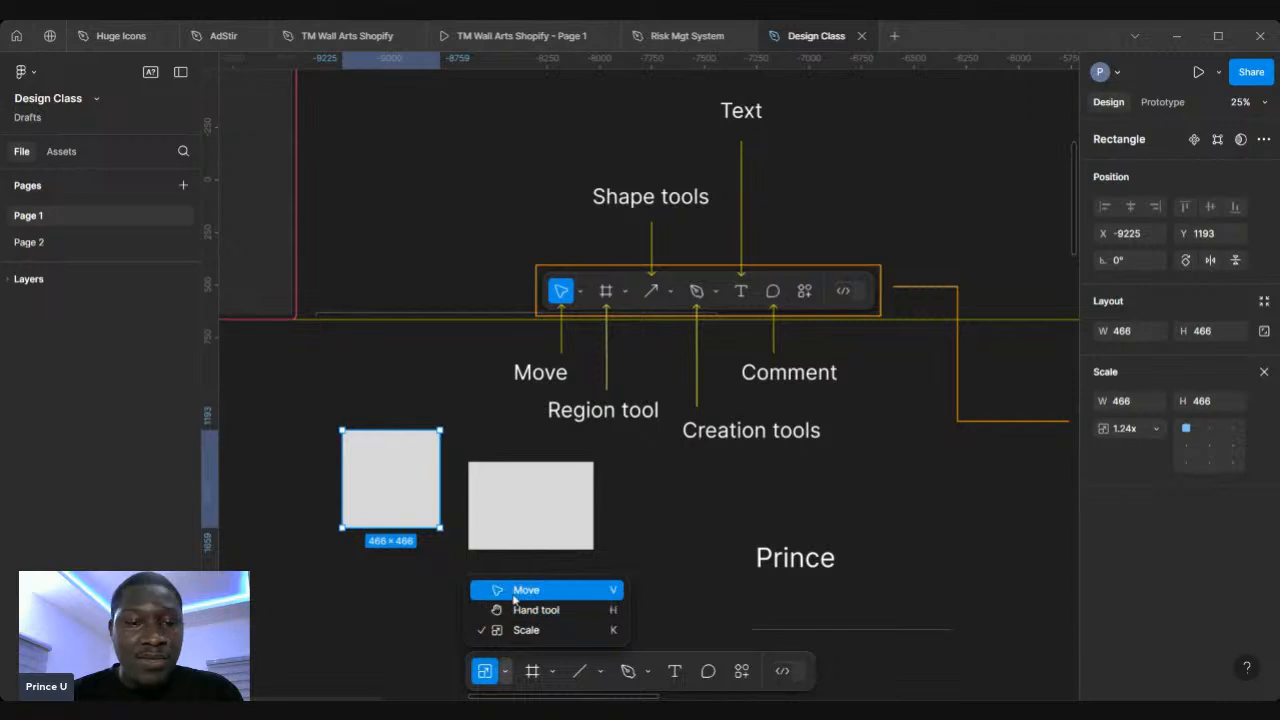
left_click(520, 589)
left_click_drag(432, 522, 440, 552)
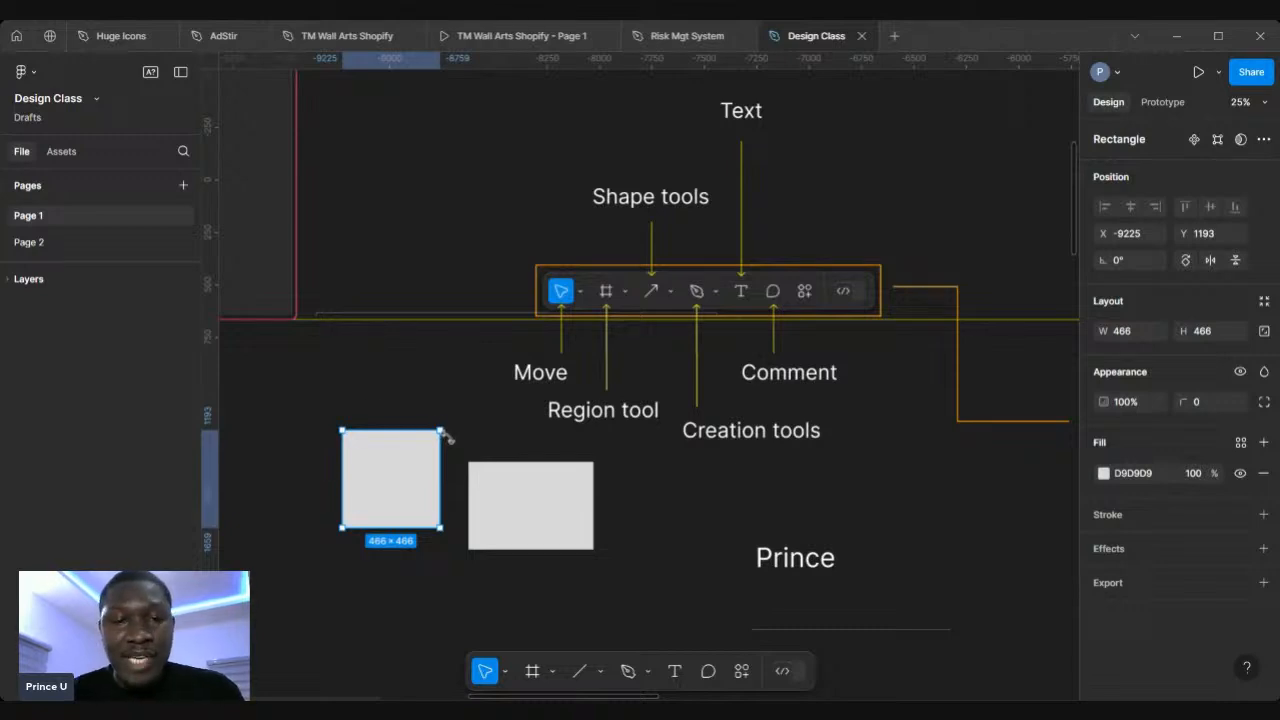
left_click_drag(440, 527, 419, 505)
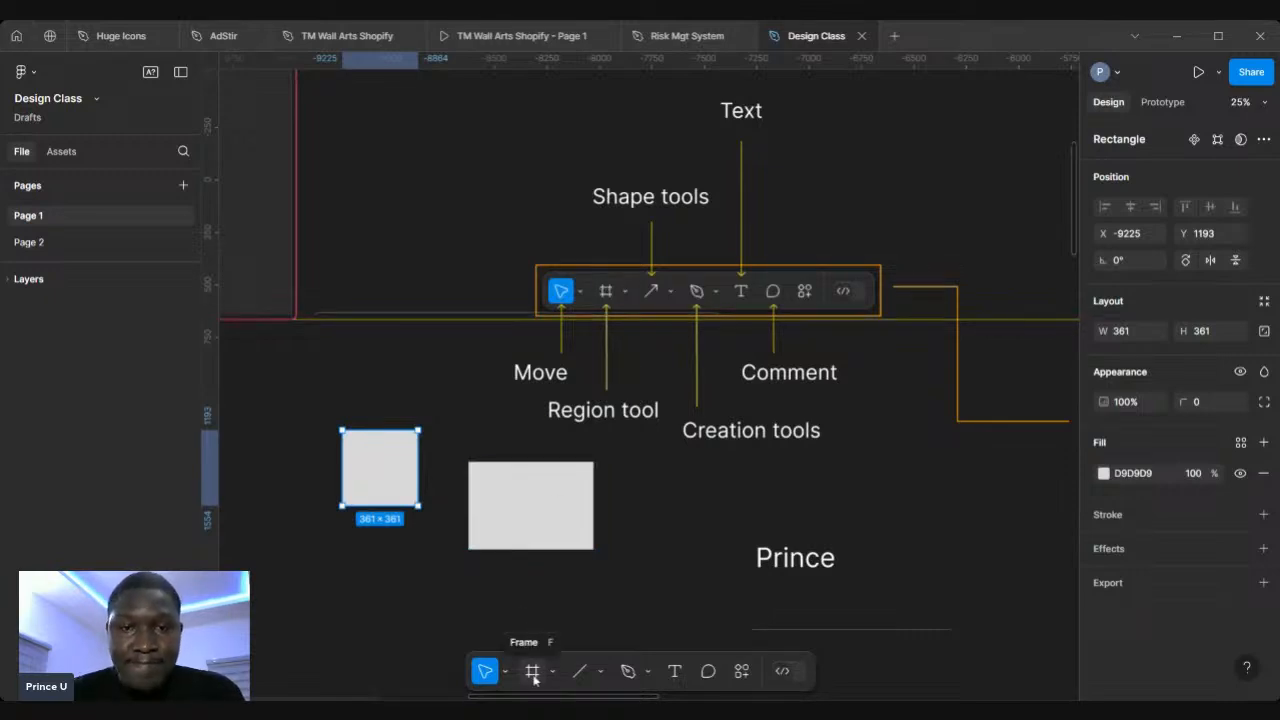
Change the "Region tool" label below the diagram's Tool Box to "Frame tool"
left_click(533, 673)
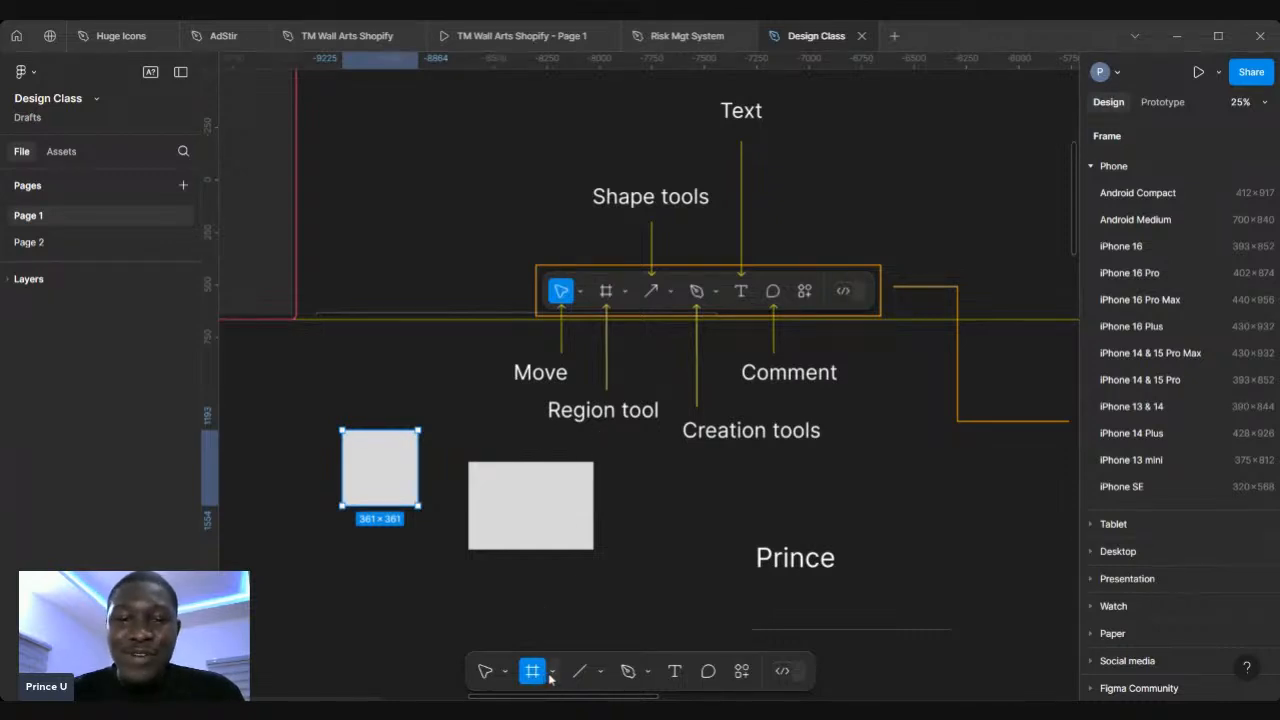
left_click(686, 675)
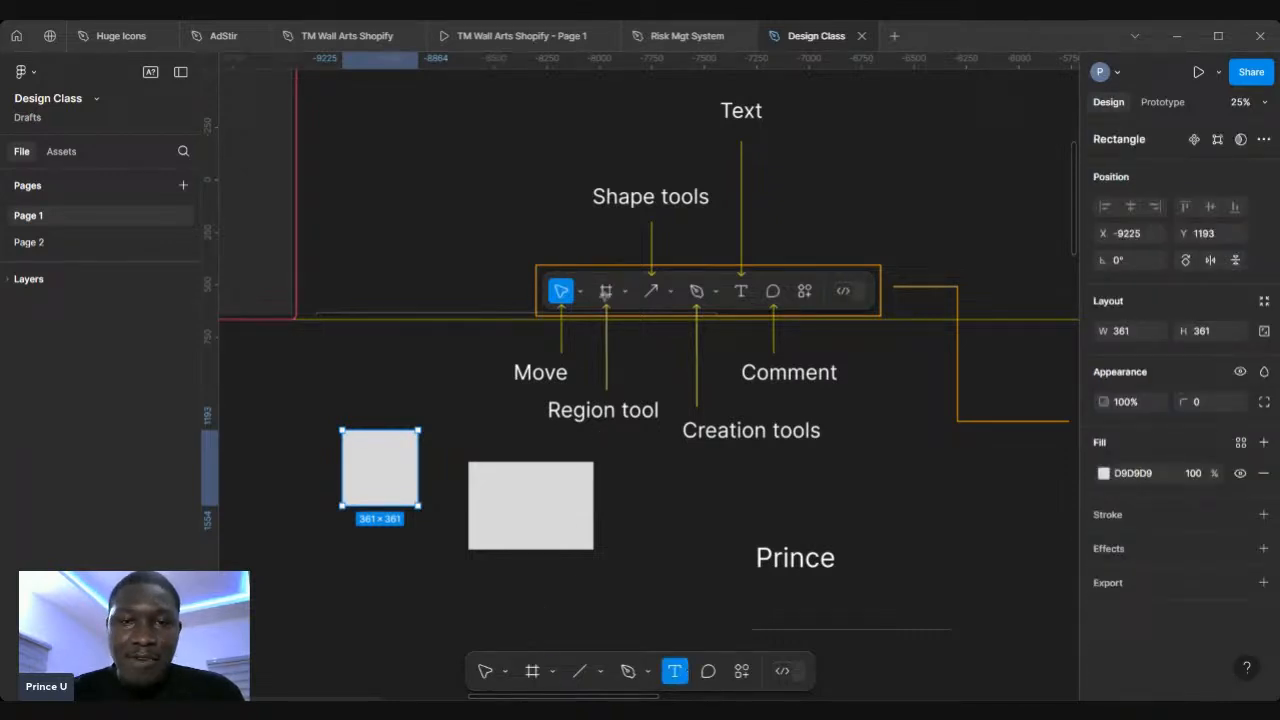
scroll(605, 291, "up", 5)
double_click(607, 505)
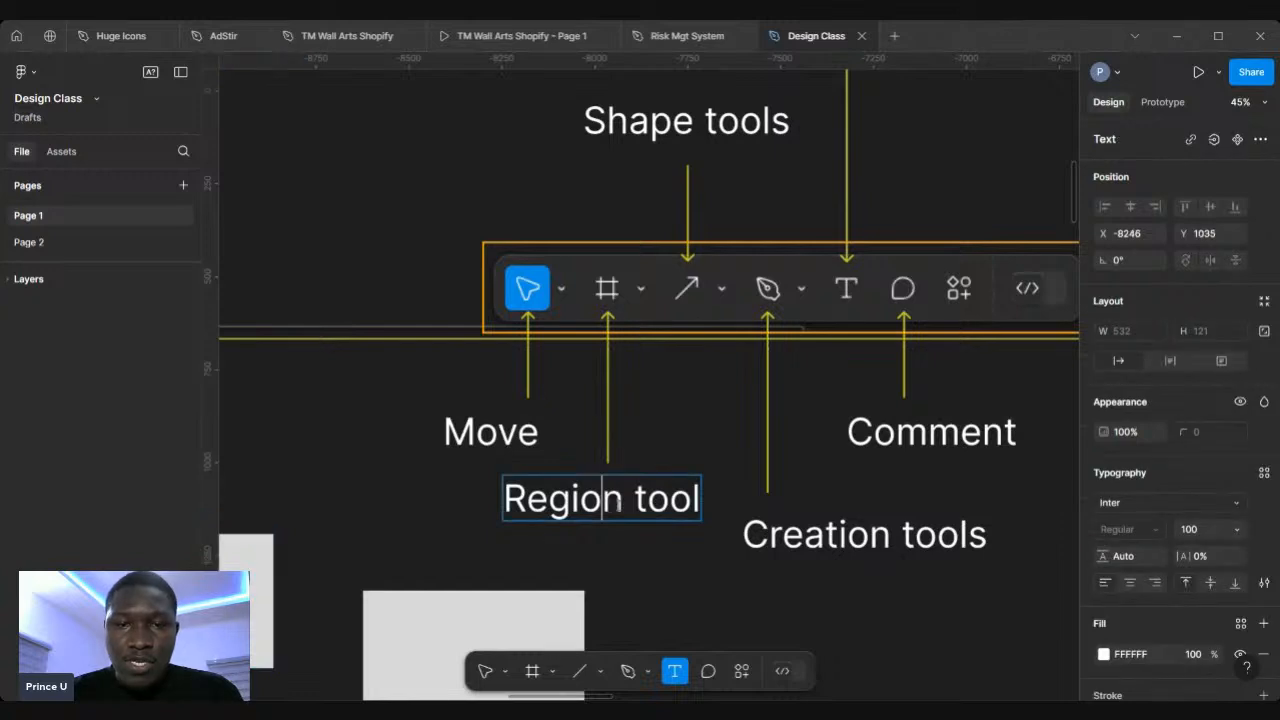
left_click_drag(626, 498, 502, 498)
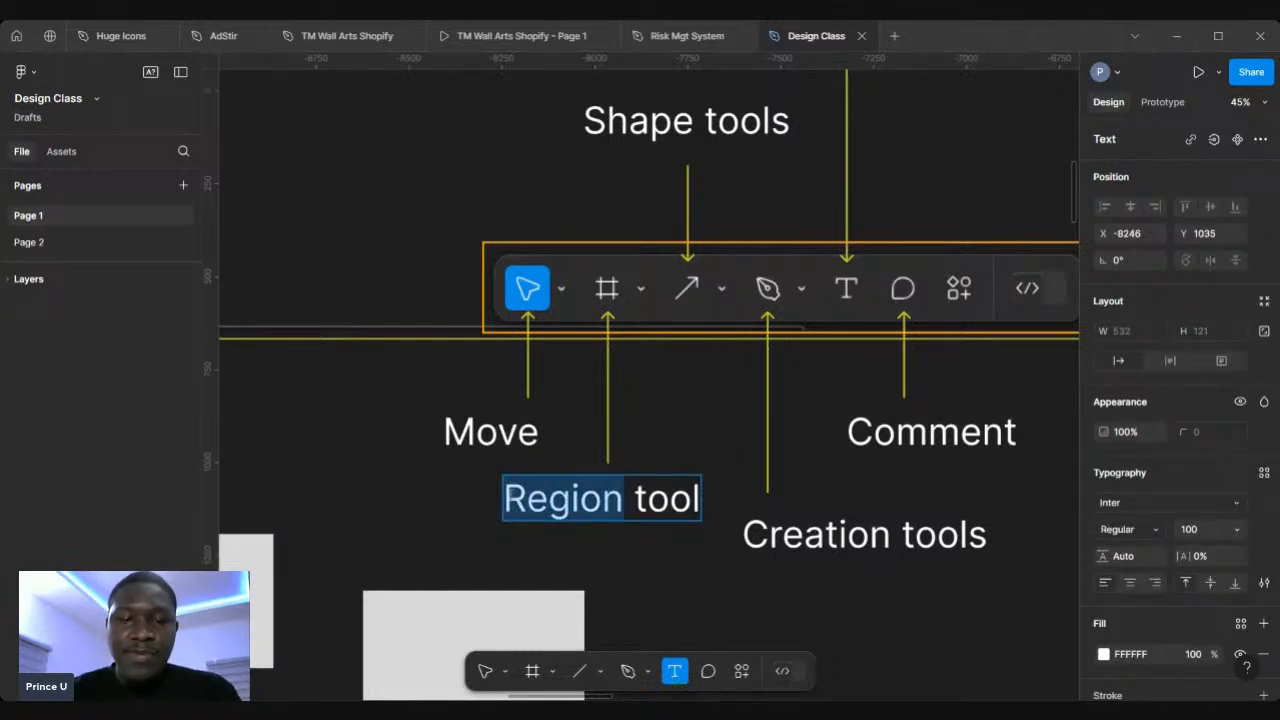
type("R")
key("BackSpace")
type("Fra,")
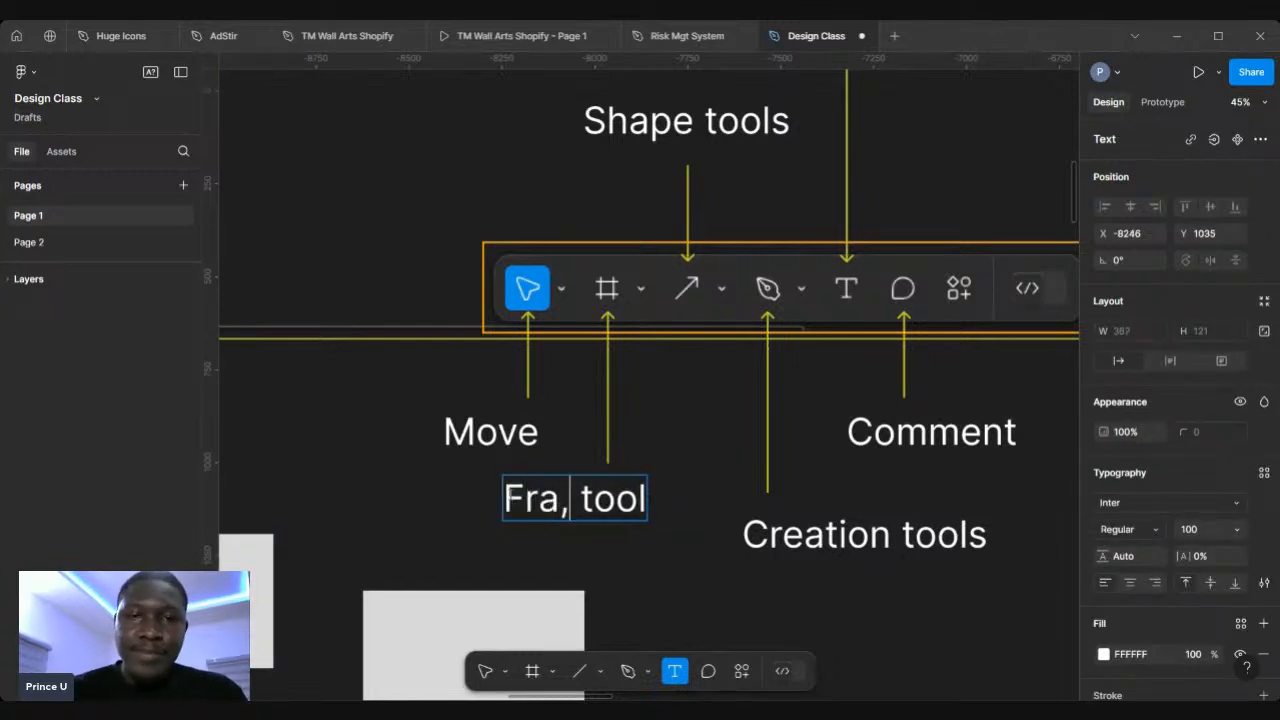
key("BackSpace")
type("me")
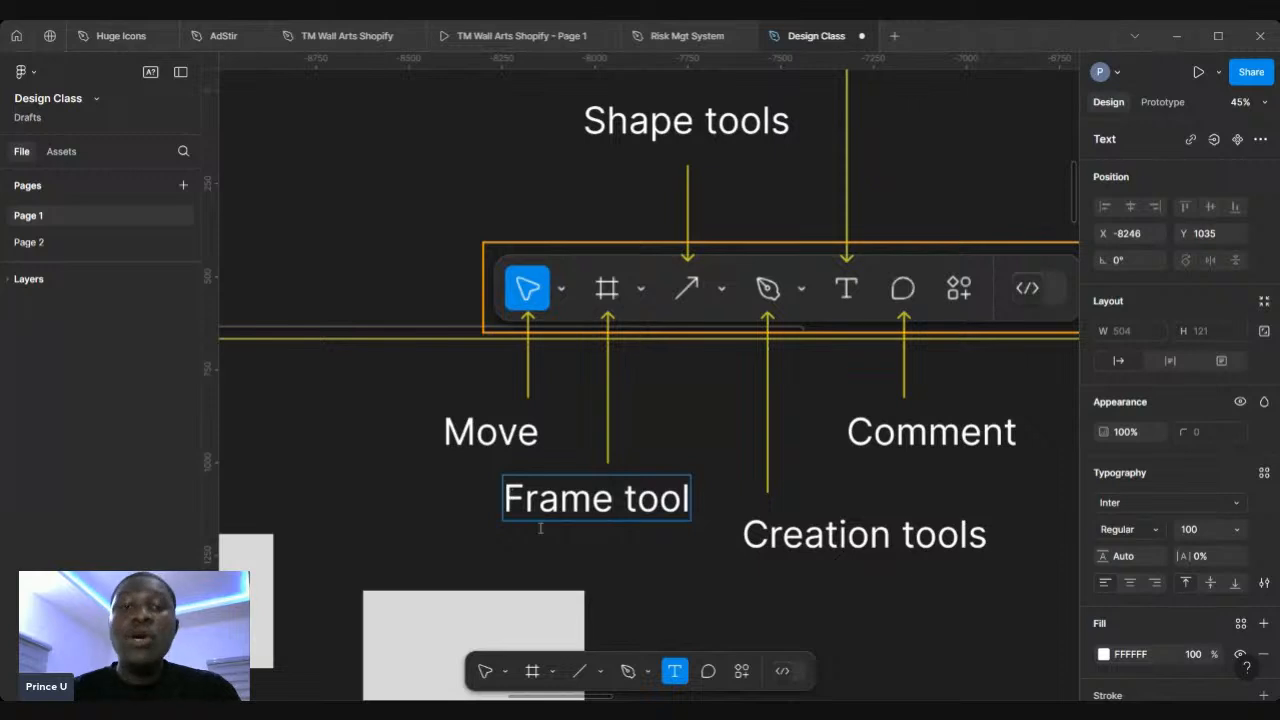
left_click(408, 530)
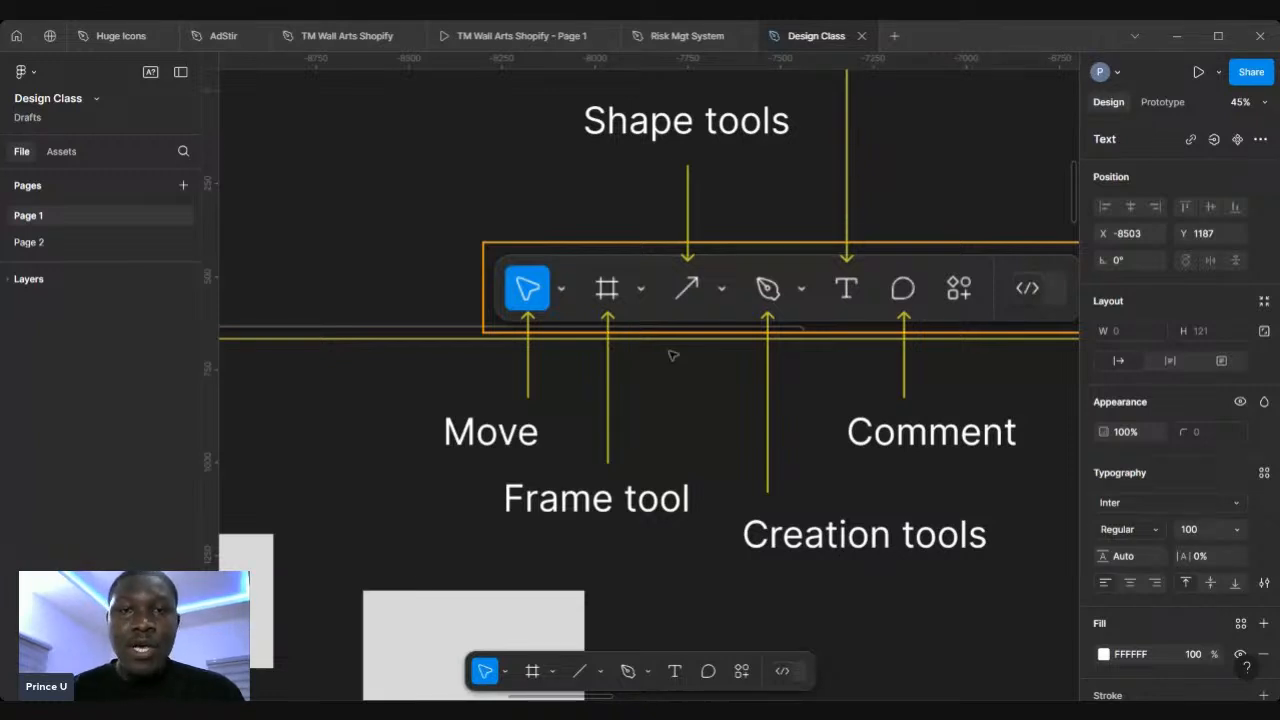
Examine the Chats phone mockup beside the On The Way screen as a frame example, including its name label and frame properties
scroll(673, 355, "down", 6, "ctrl")
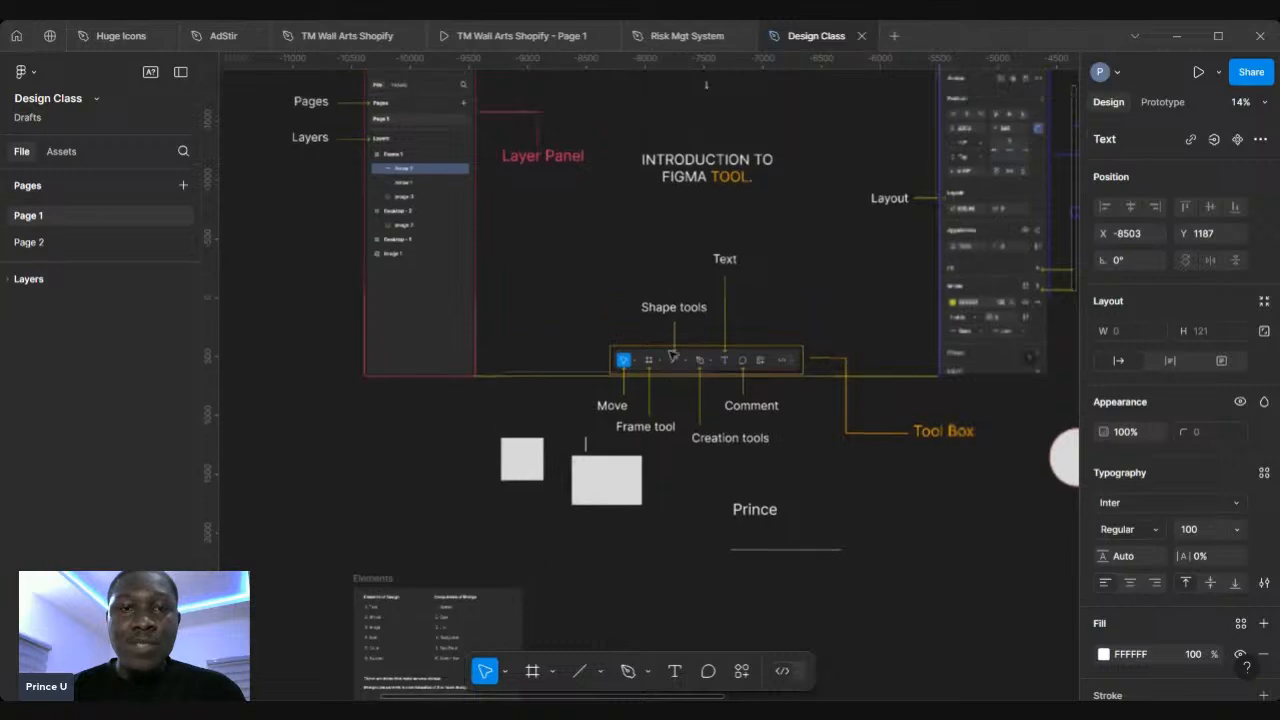
scroll(673, 355, "up", 1)
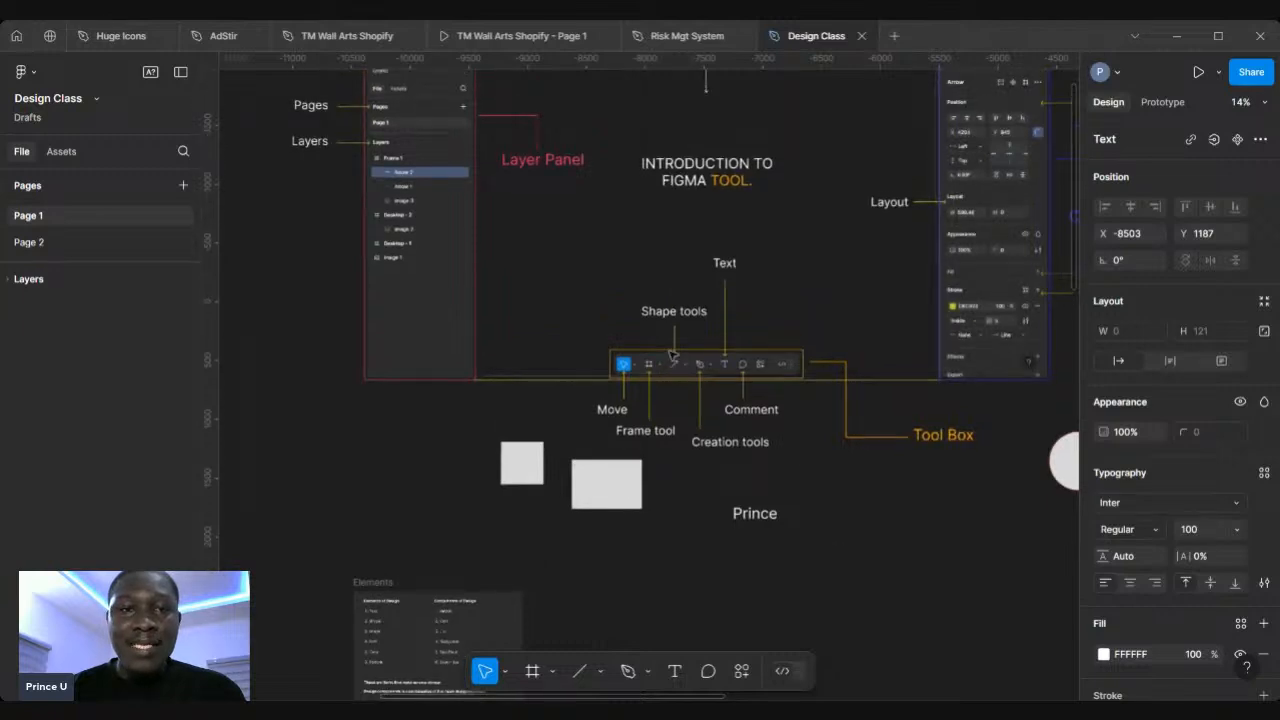
scroll(671, 354, "left", 5)
scroll(671, 354, "up", 5, "ctrl")
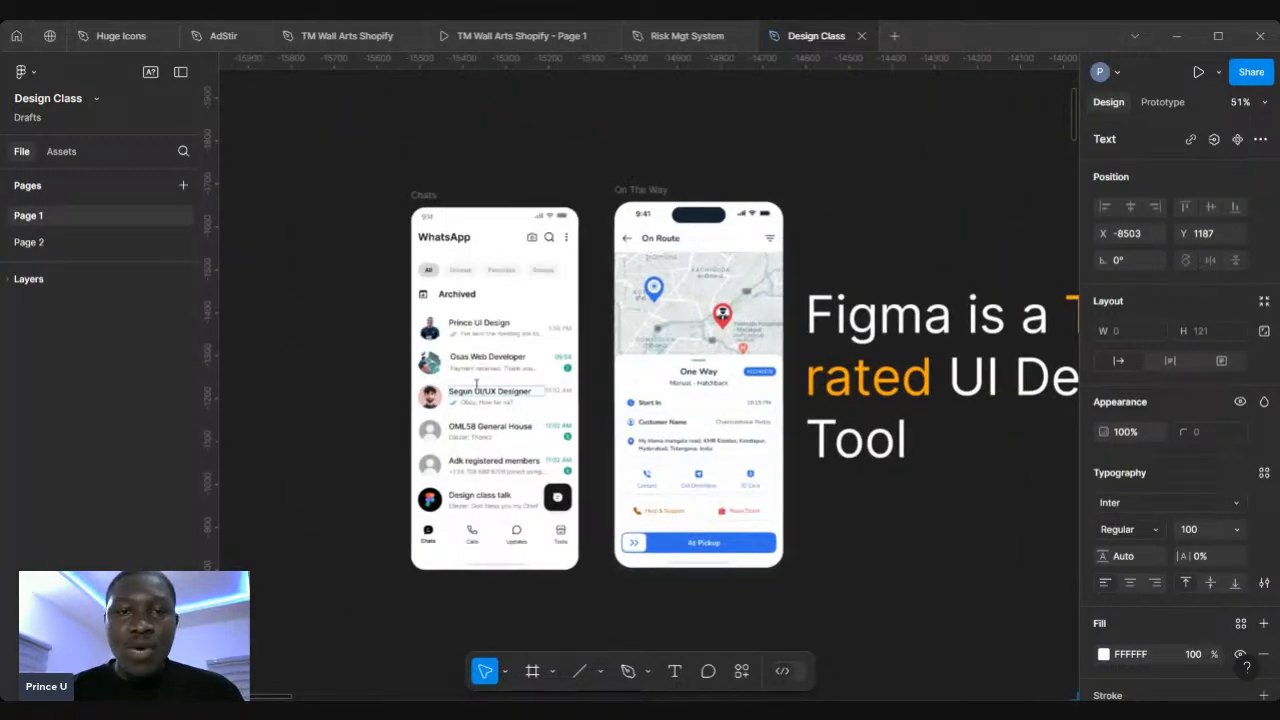
scroll(474, 384, "up", 3, "ctrl")
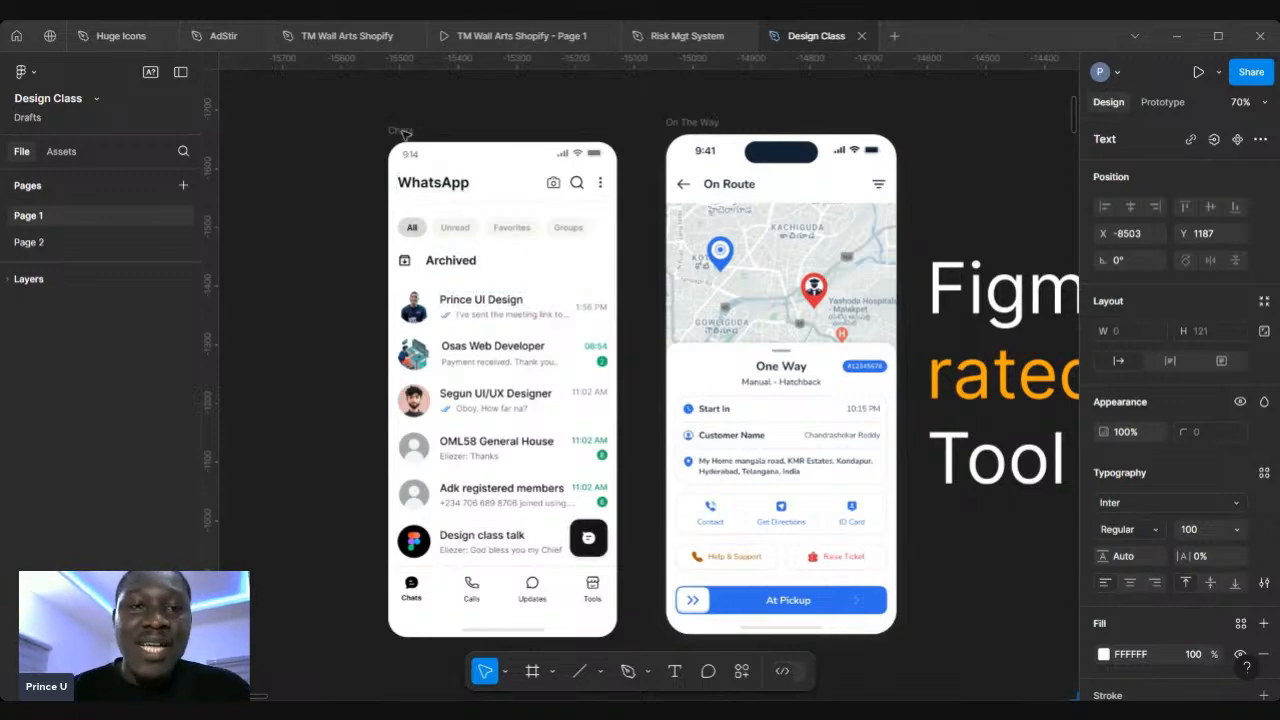
scroll(403, 131, "up", 5)
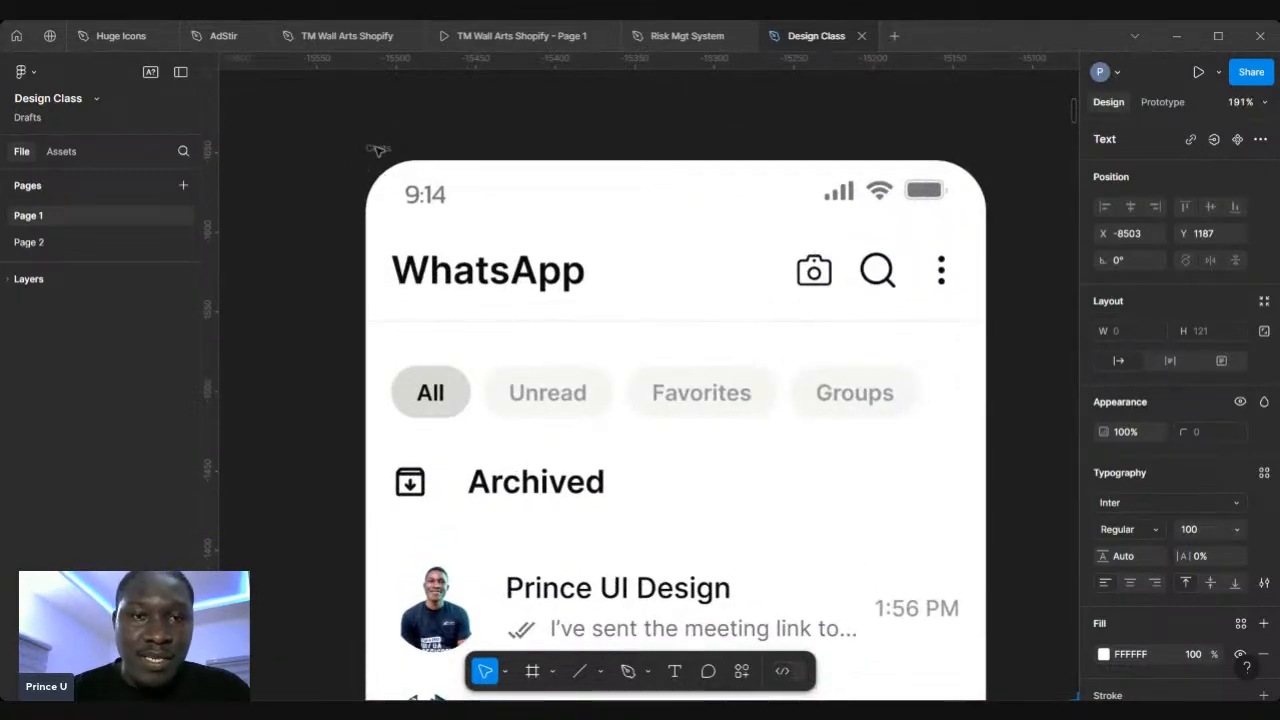
key("Escape")
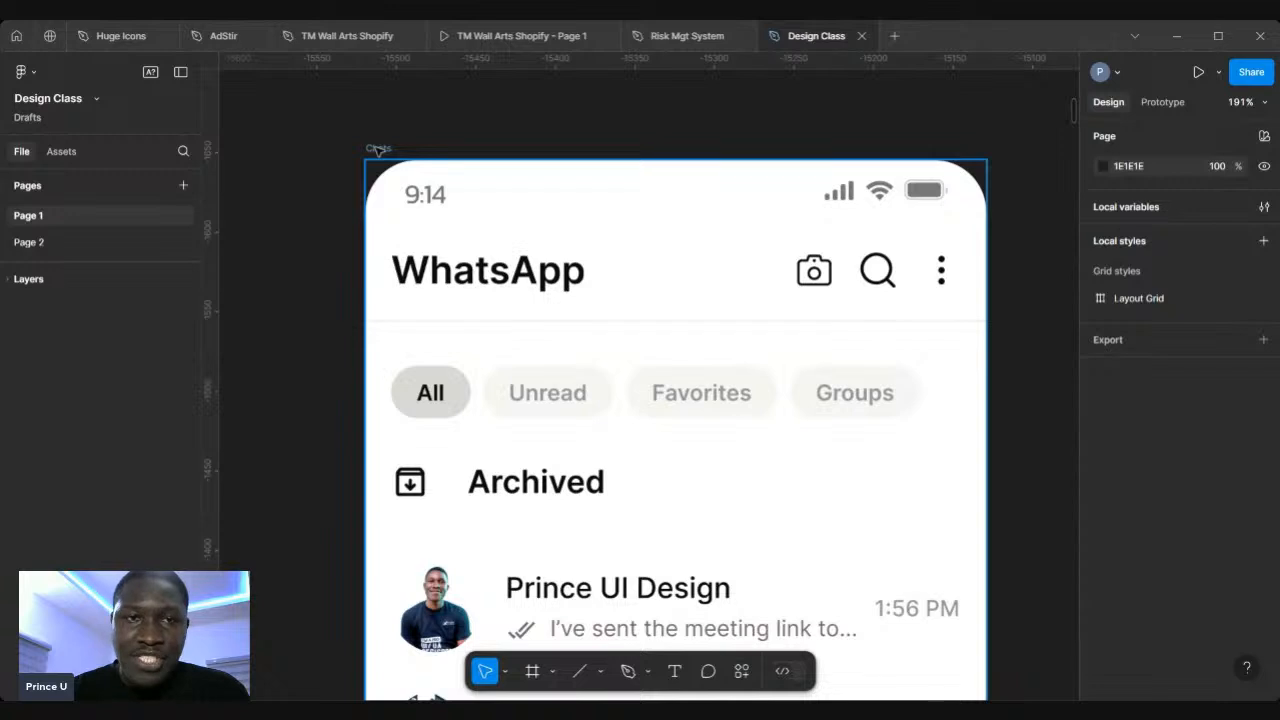
scroll(378, 148, "down", 5)
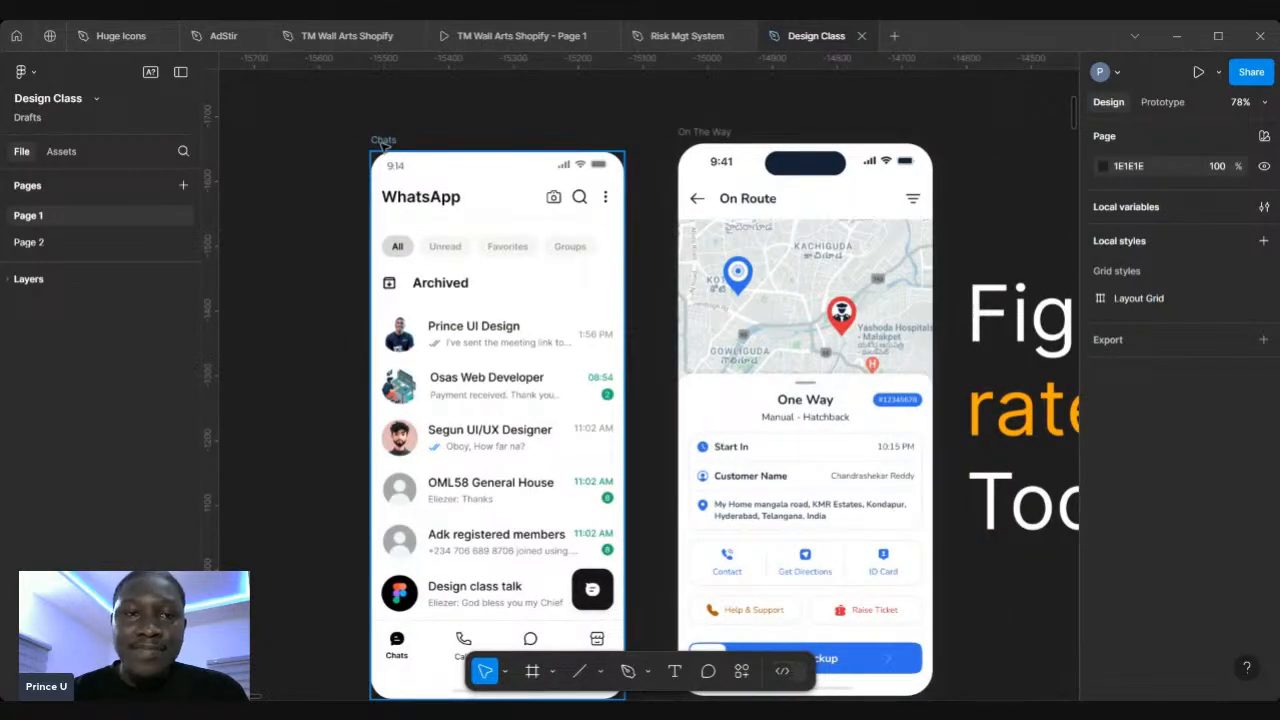
left_click(383, 141)
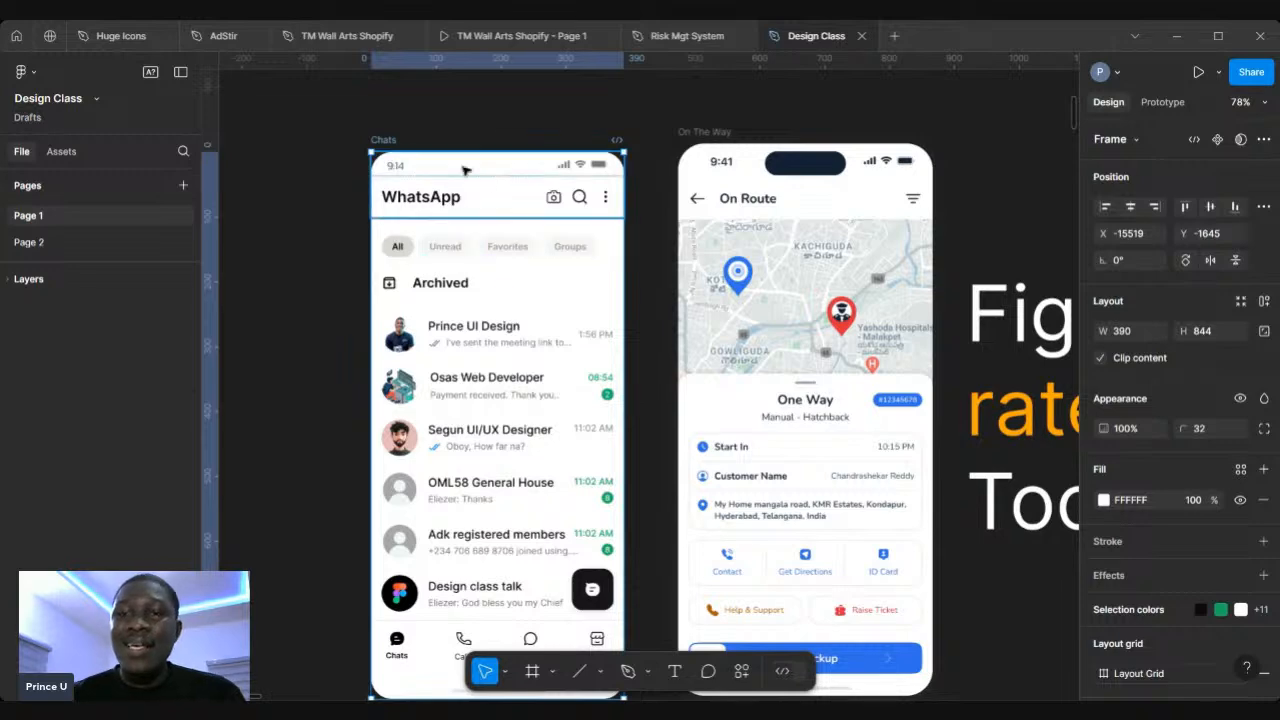
scroll(430, 277, "down", 4)
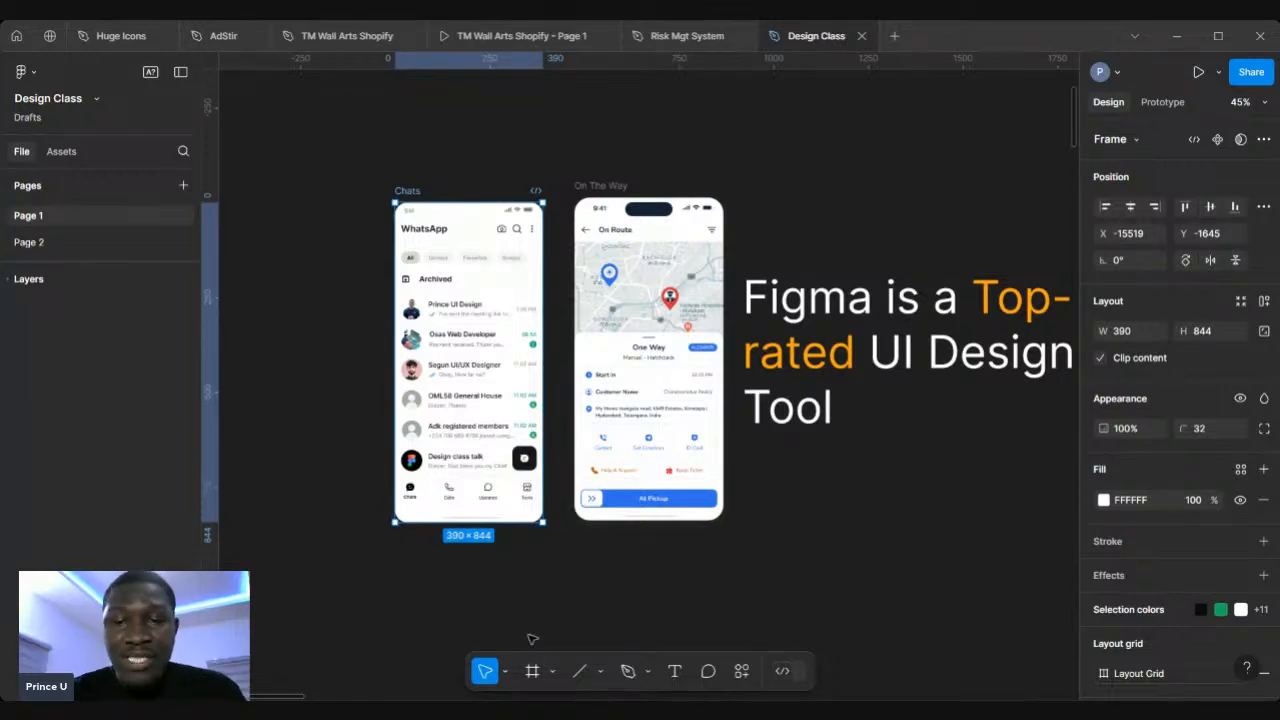
Review the phone frame presets and add an iPhone 13 & 14 frame (390 × 844) to the canvas
left_click(553, 613)
scroll(555, 614, "down", 2)
scroll(553, 613, "down", 1)
scroll(553, 613, "right", 10)
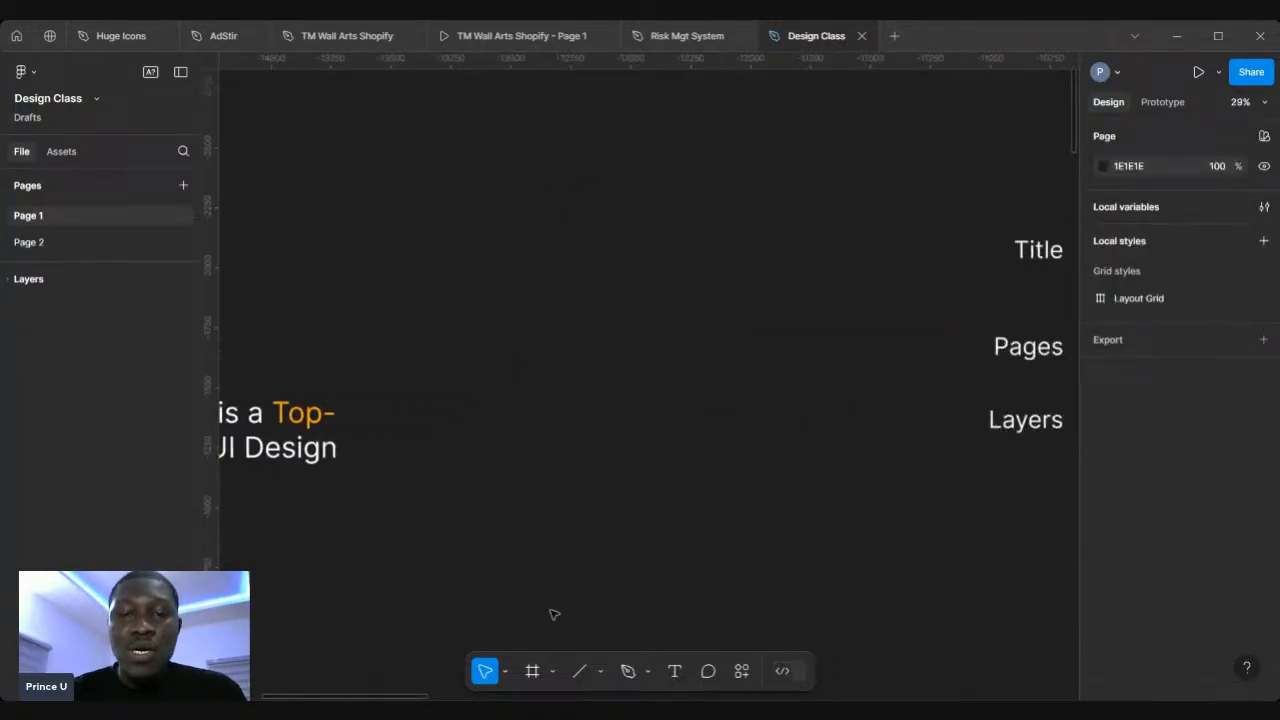
scroll(553, 613, "down", 10)
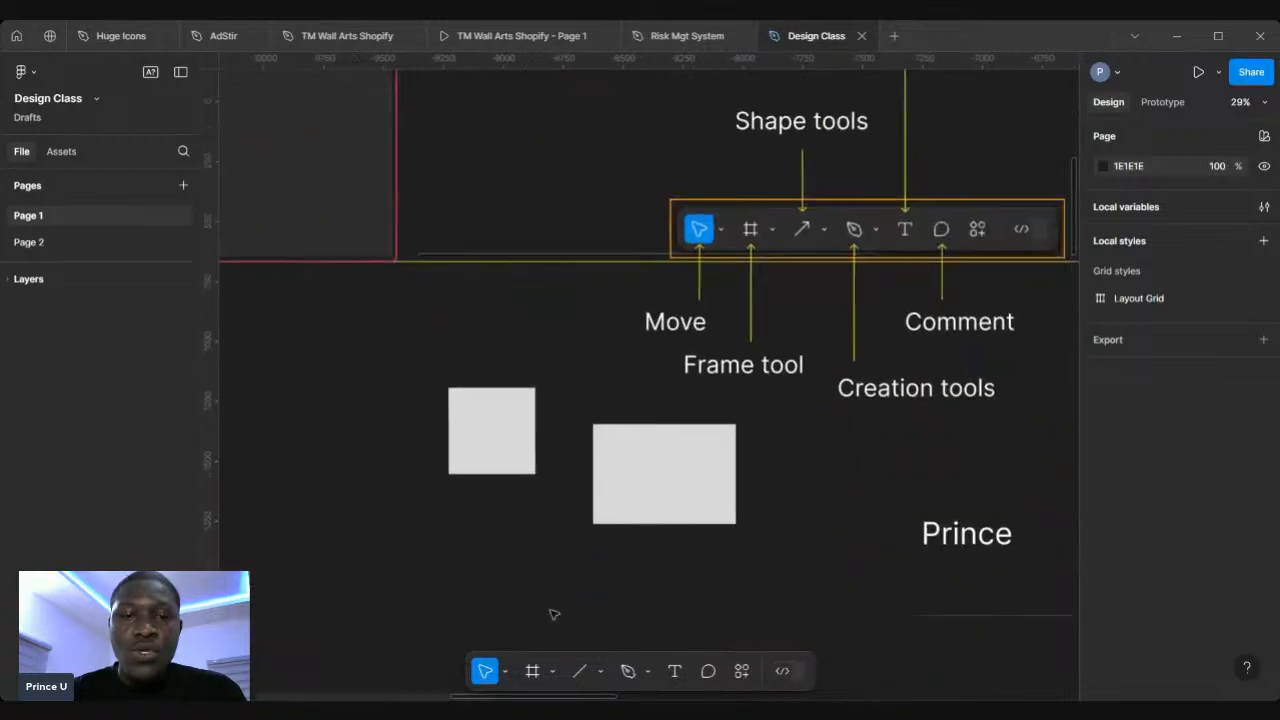
scroll(553, 613, "left", 5)
scroll(553, 613, "up", 5)
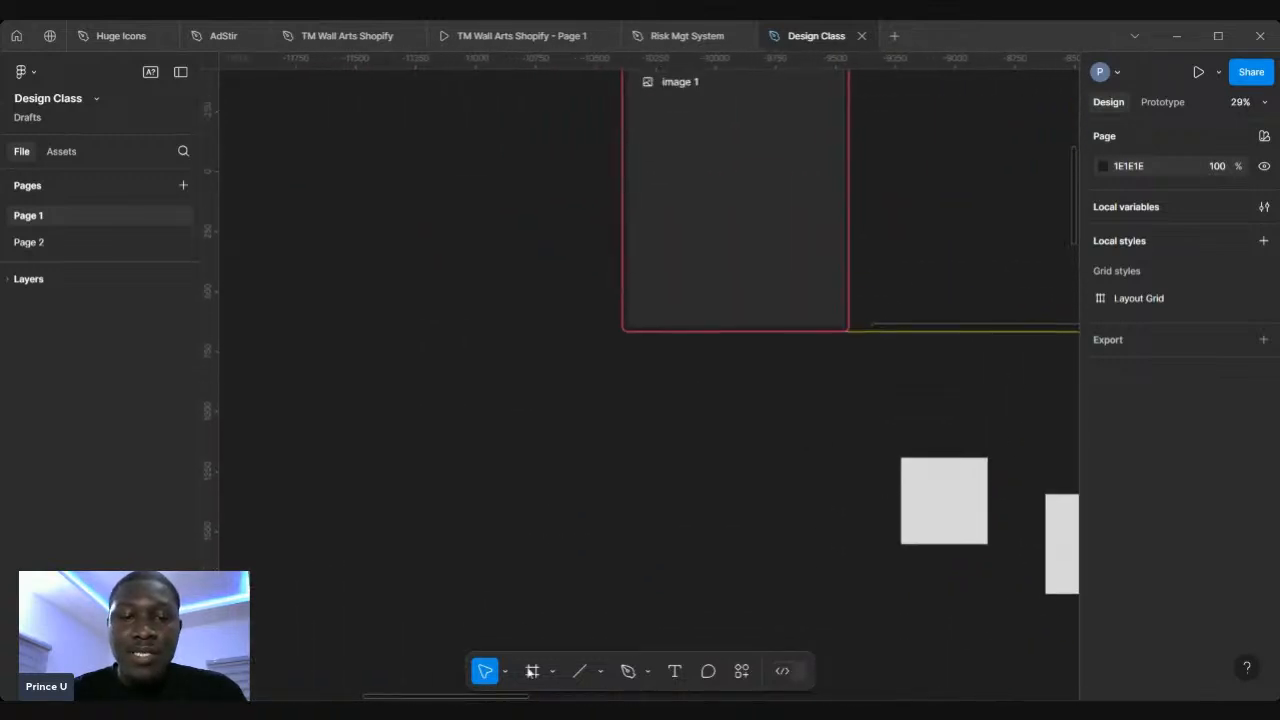
left_click(533, 672)
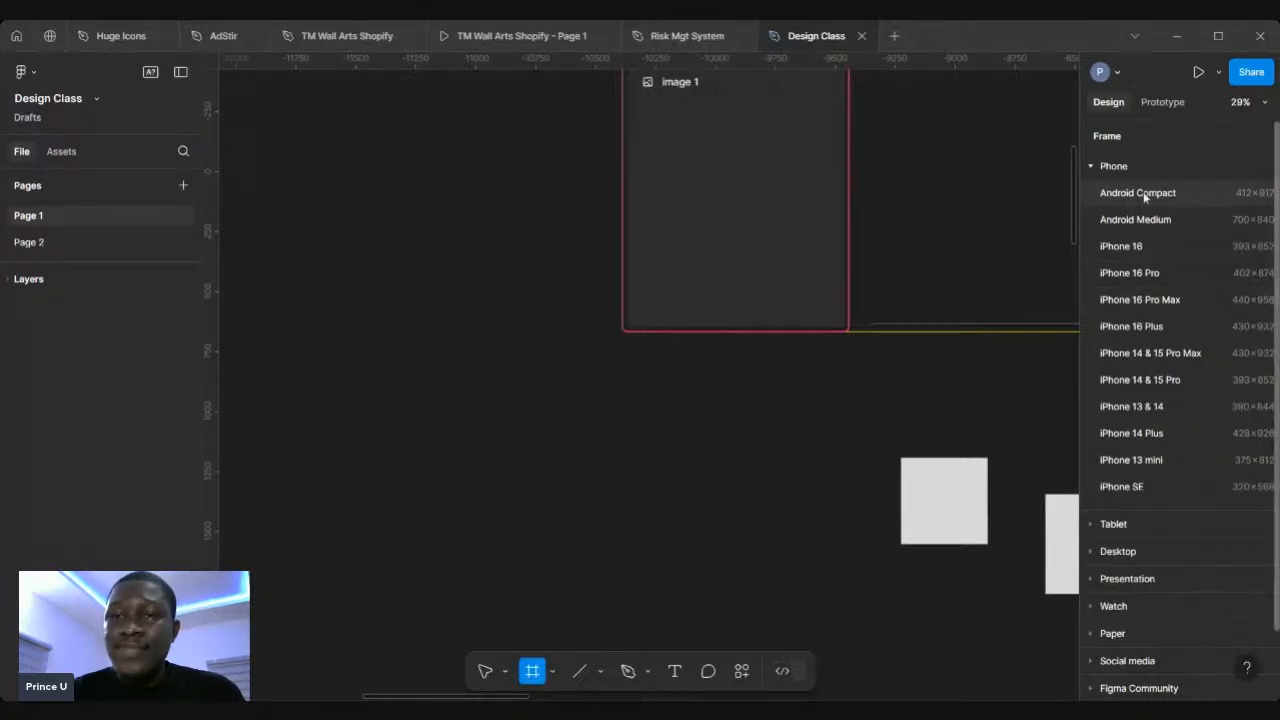
left_click(1092, 168)
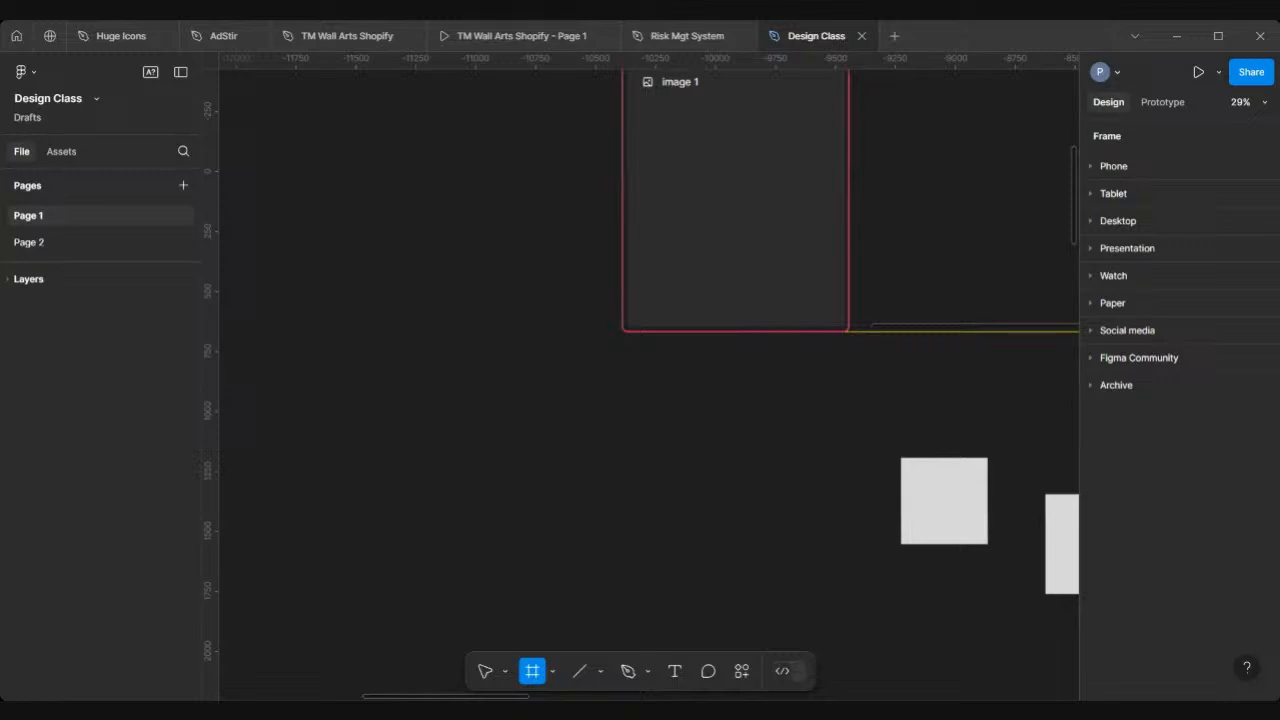
left_click(1095, 171)
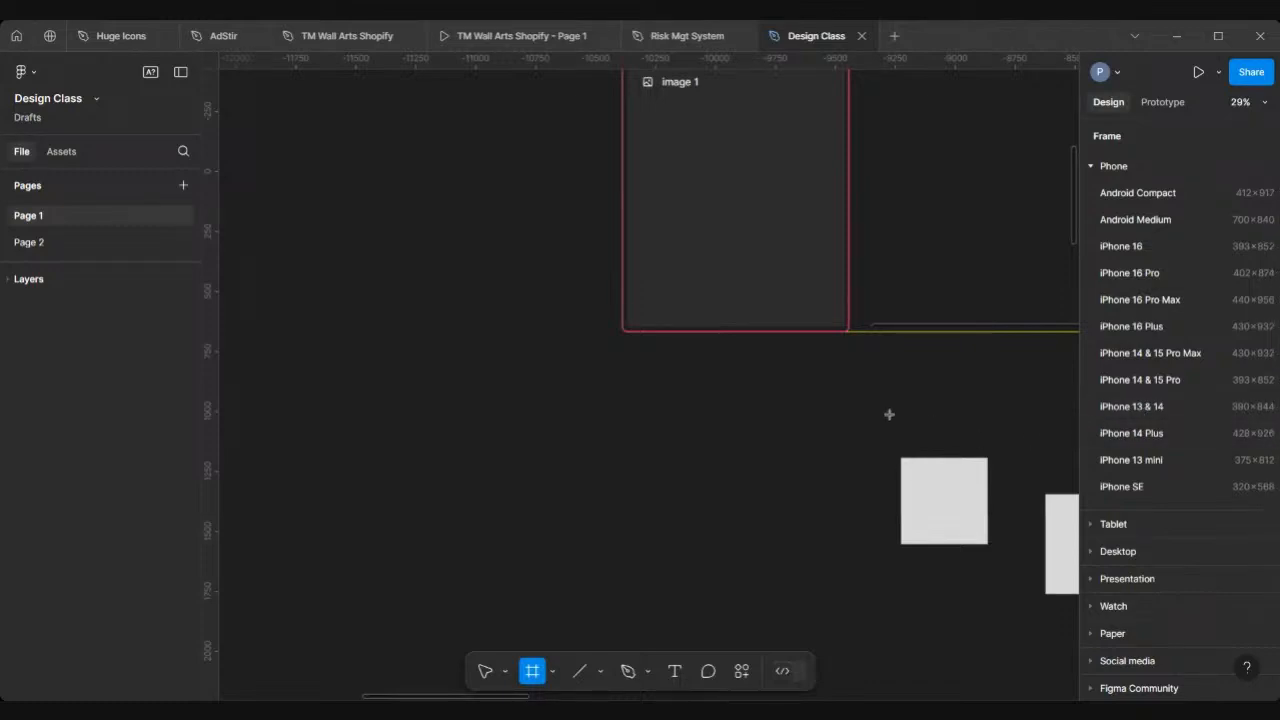
left_click(1129, 408)
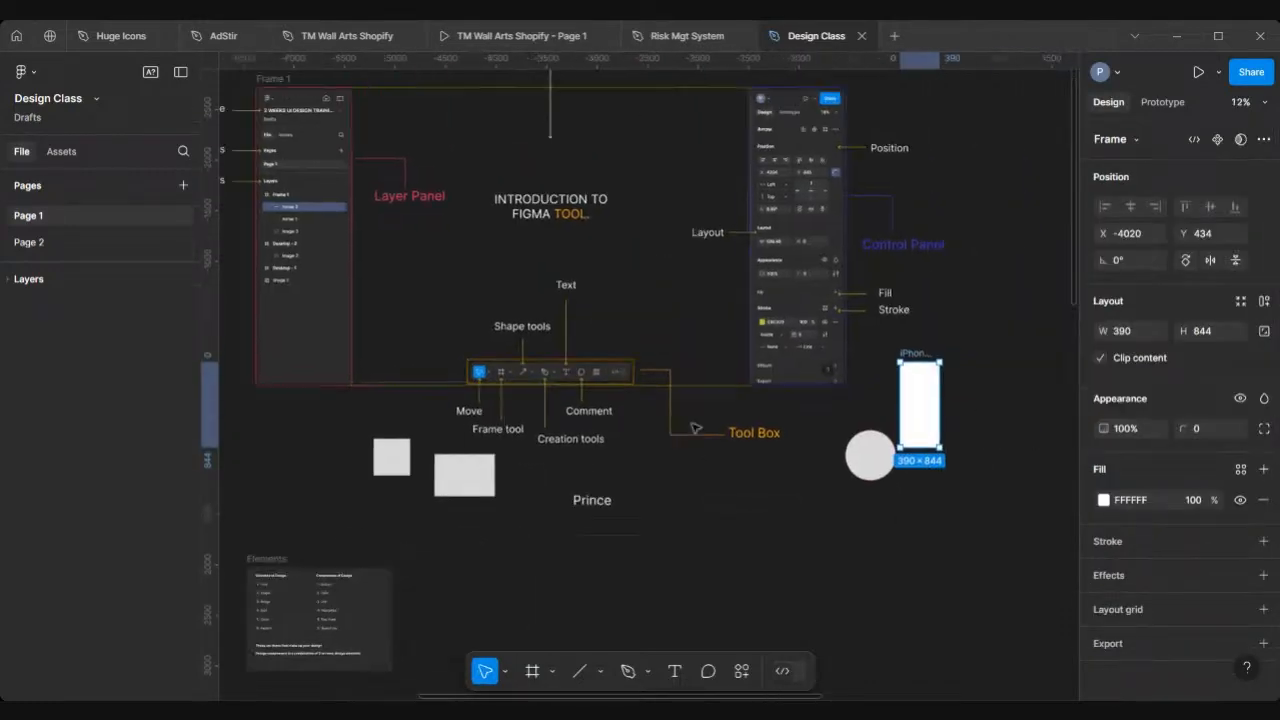
Move the new iPhone 13 & 14 frame above the circle to about X -4078, Y 248
scroll(760, 414, "up", 5)
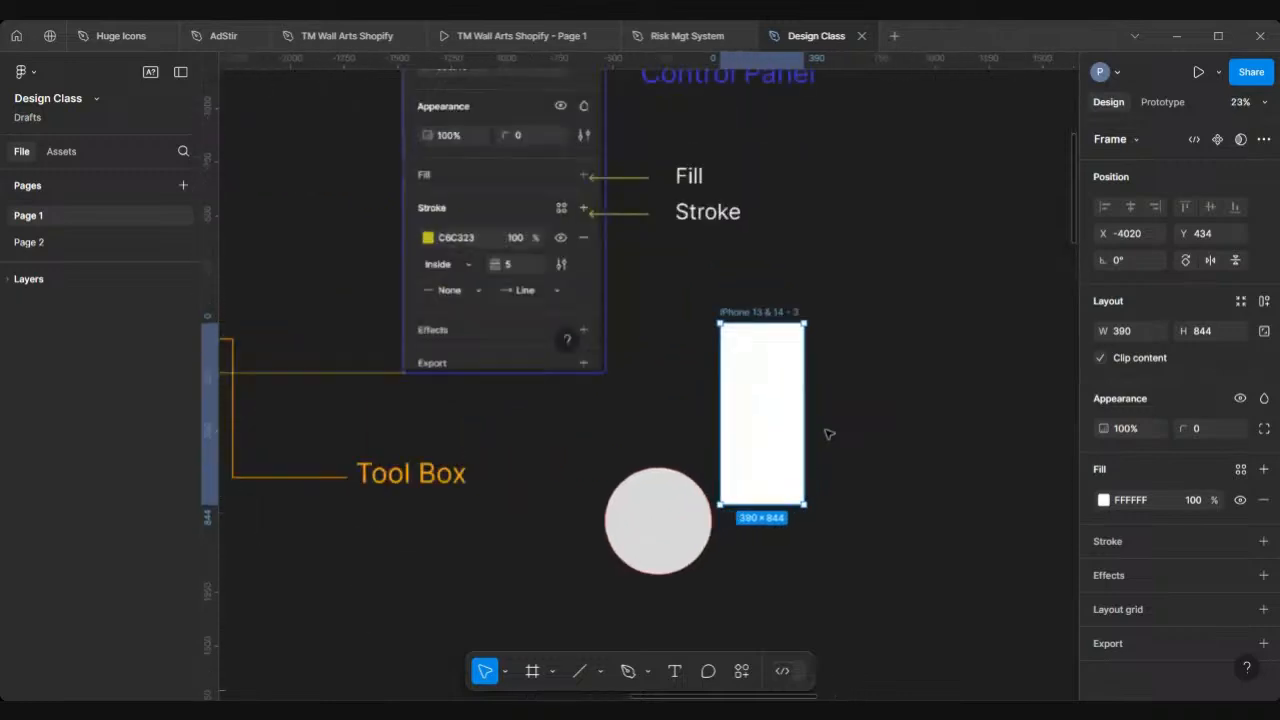
left_click_drag(724, 331, 699, 260)
scroll(700, 263, "right", 5)
scroll(700, 263, "down", 3)
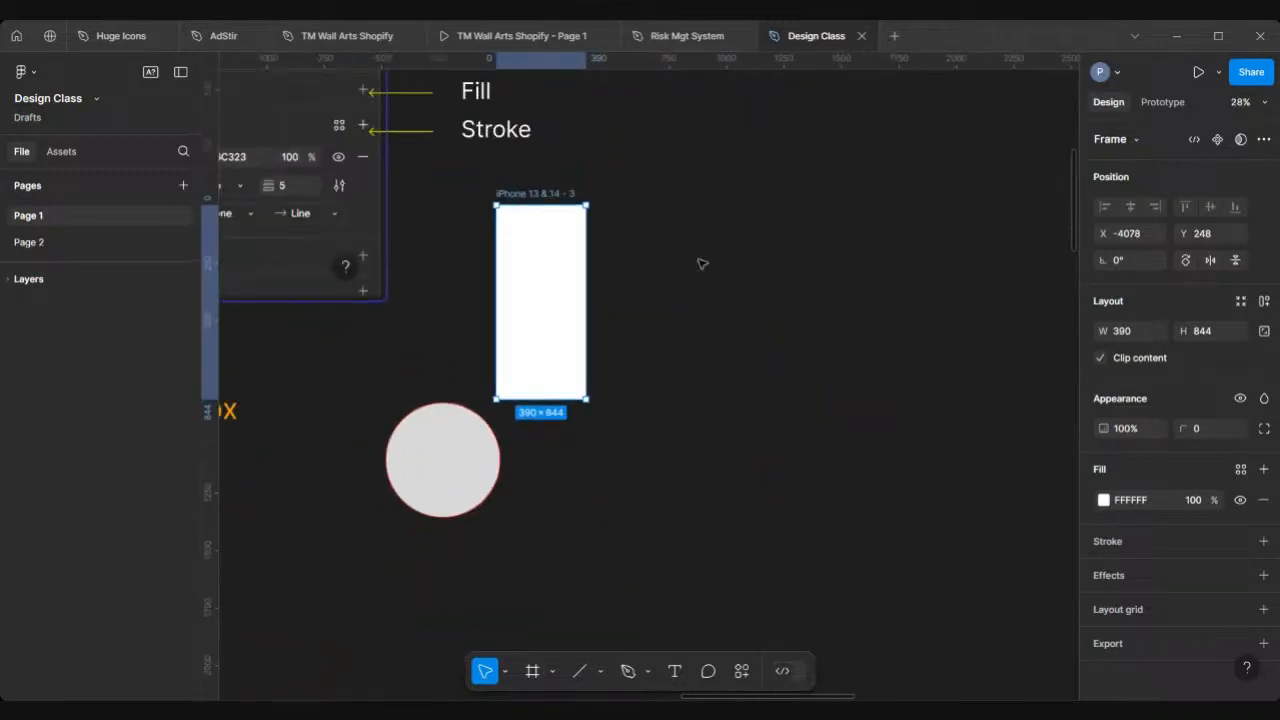
Add an iPad Pro 11" frame (834 × 1194) beside the iPhone frame, bottom edges aligned, at about X -3568, Y -102
left_click(532, 671)
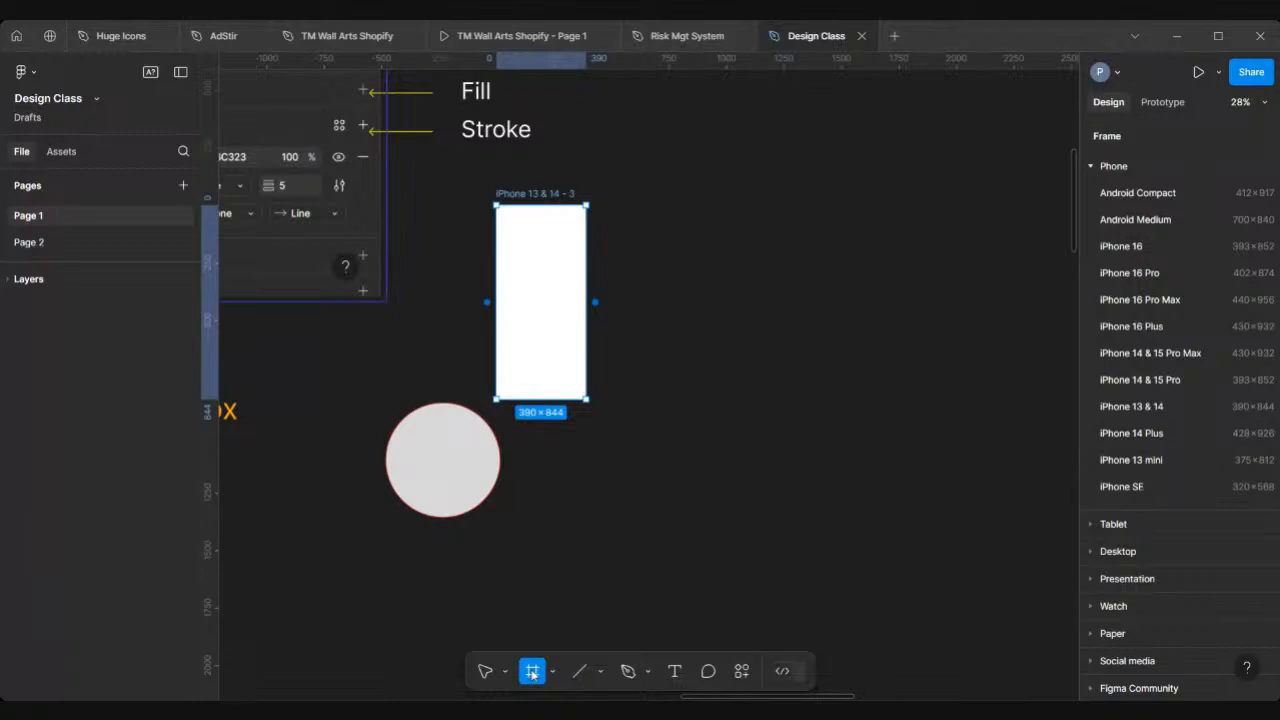
left_click(1092, 168)
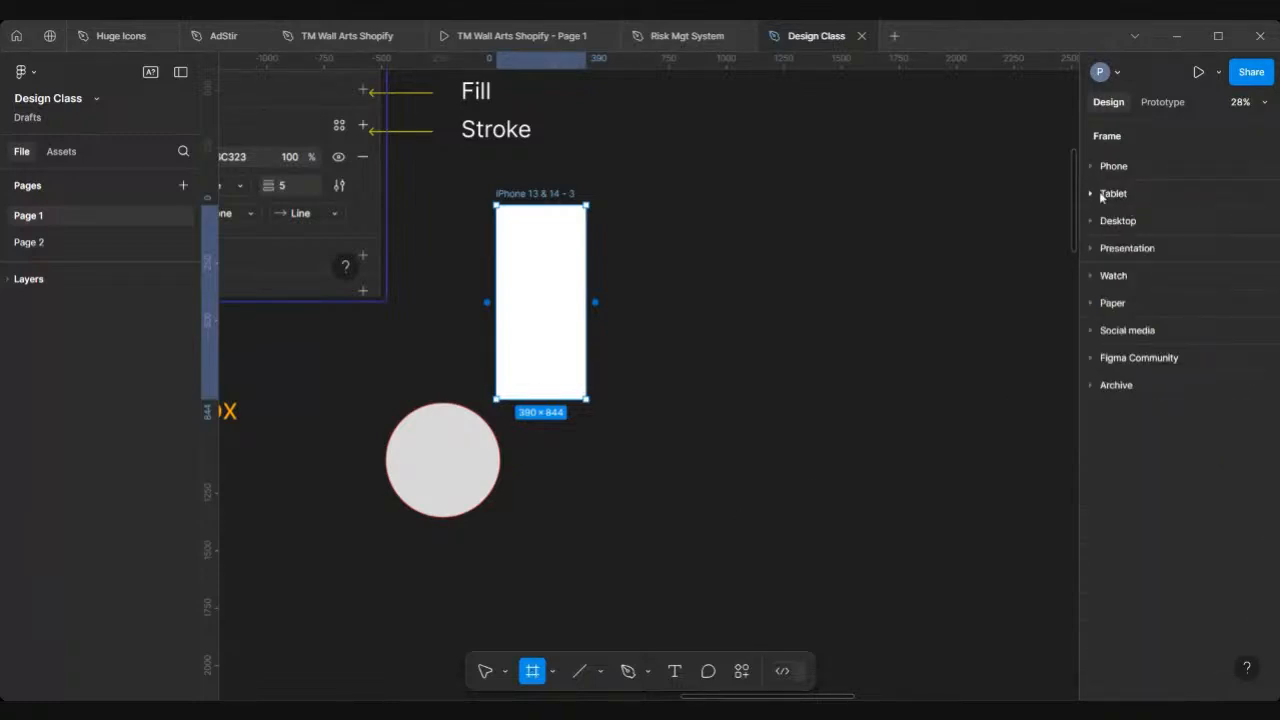
left_click(1092, 194)
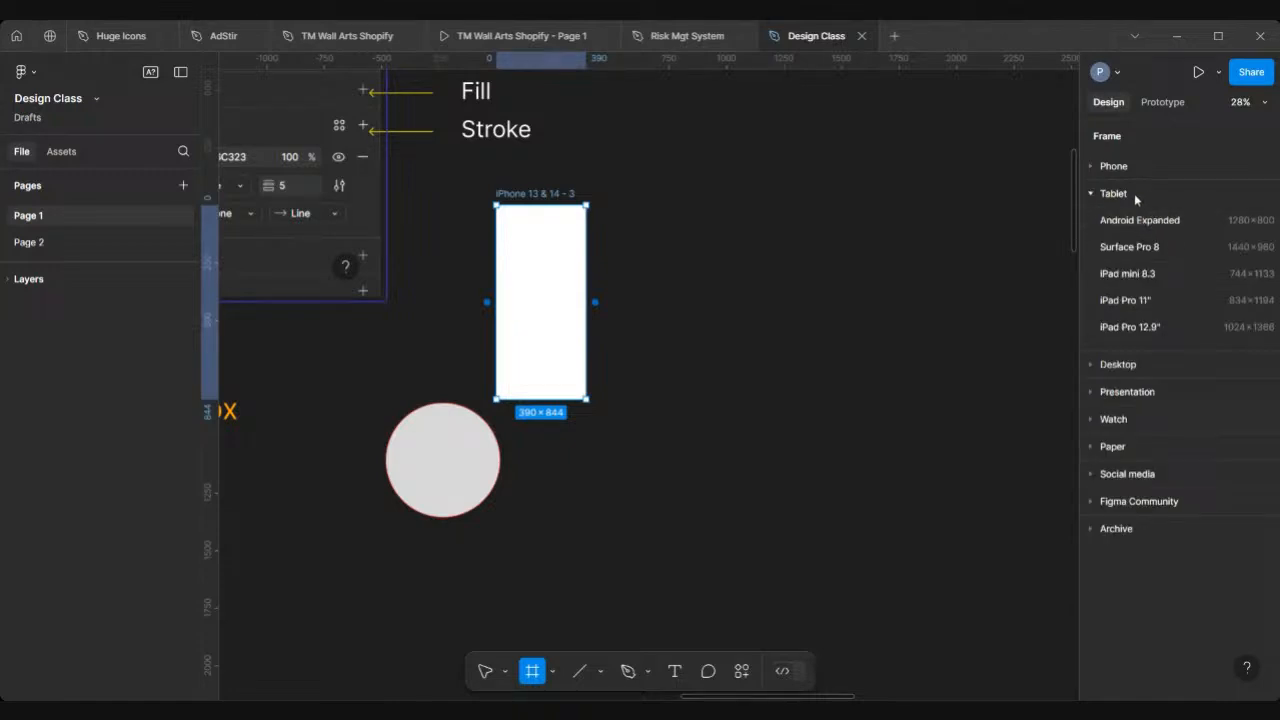
left_click(1134, 305)
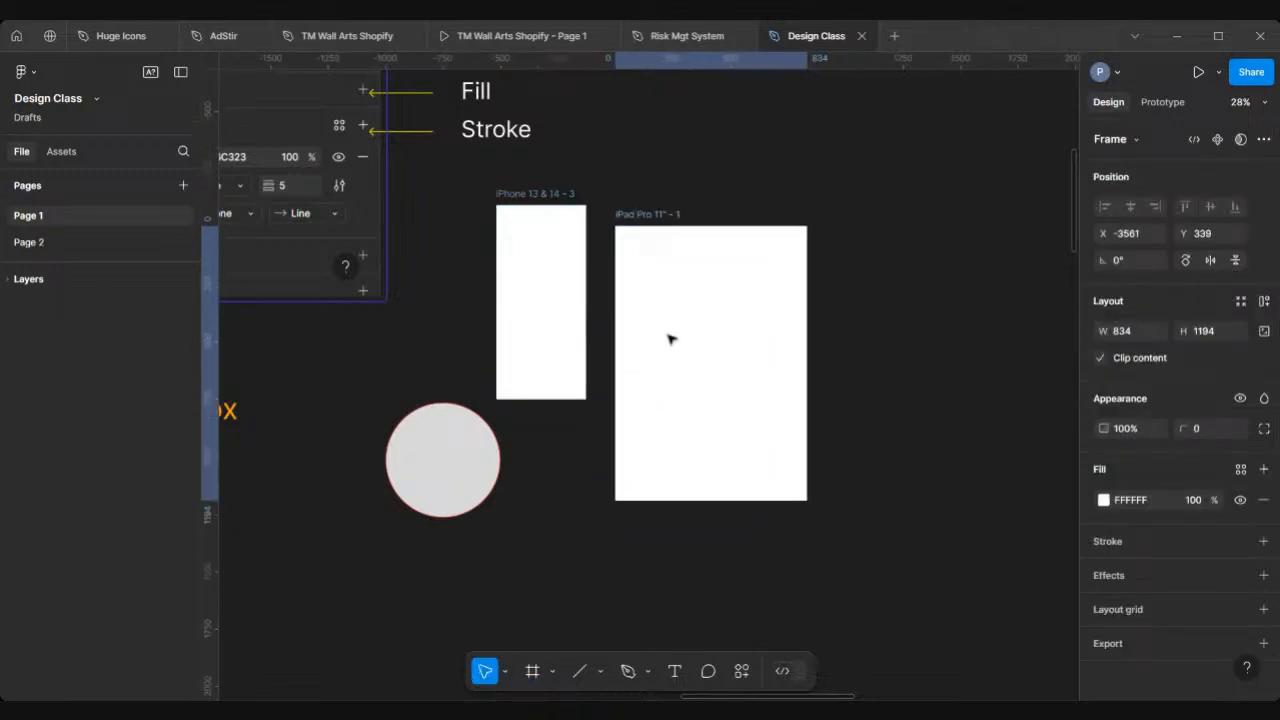
left_click_drag(670, 340, 651, 249)
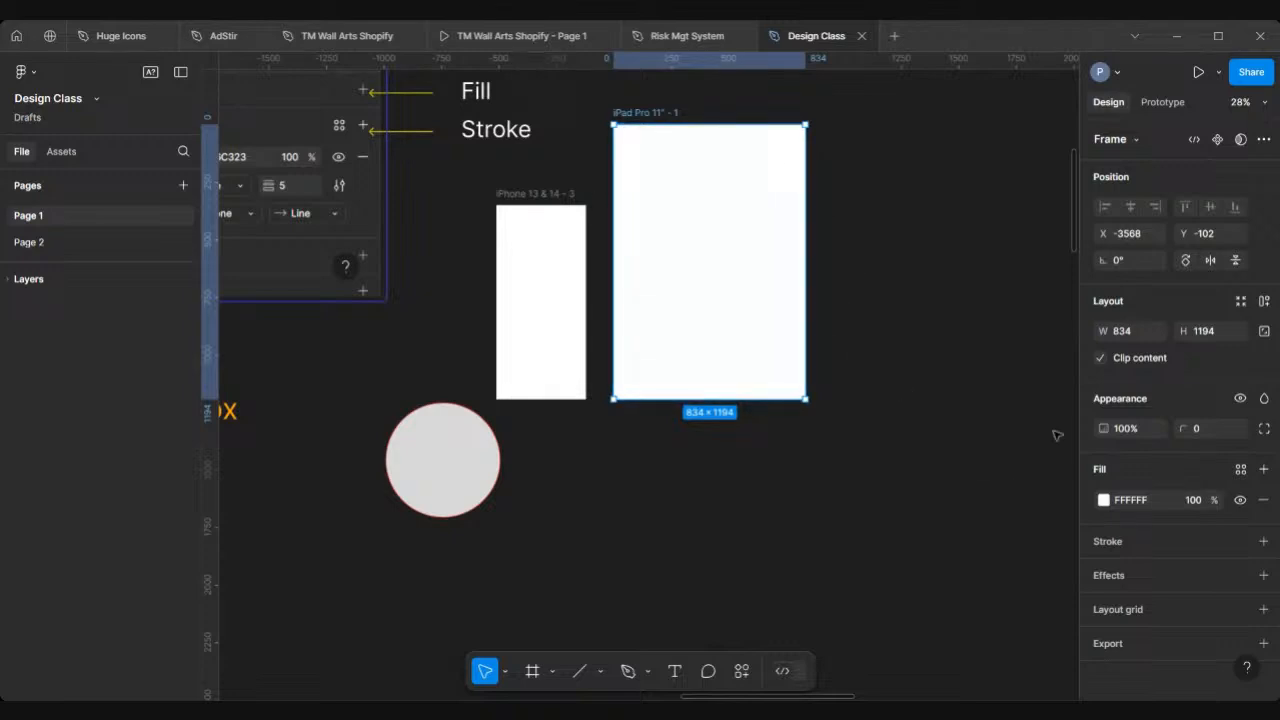
left_click(957, 343)
Add a Desktop frame (1440 × 1024) beside the iPad Pro 11" frame, bottom edges aligned, at about X -2578, Y 68
scroll(957, 343, "right", 5)
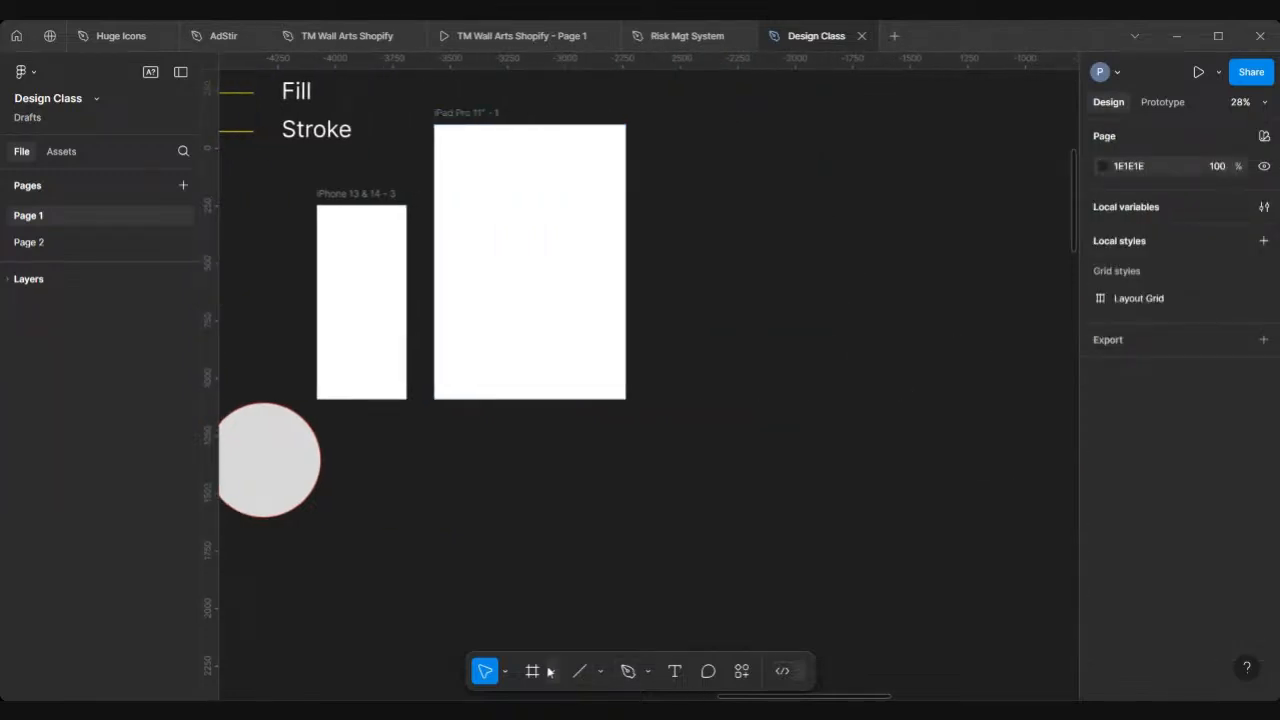
left_click(533, 671)
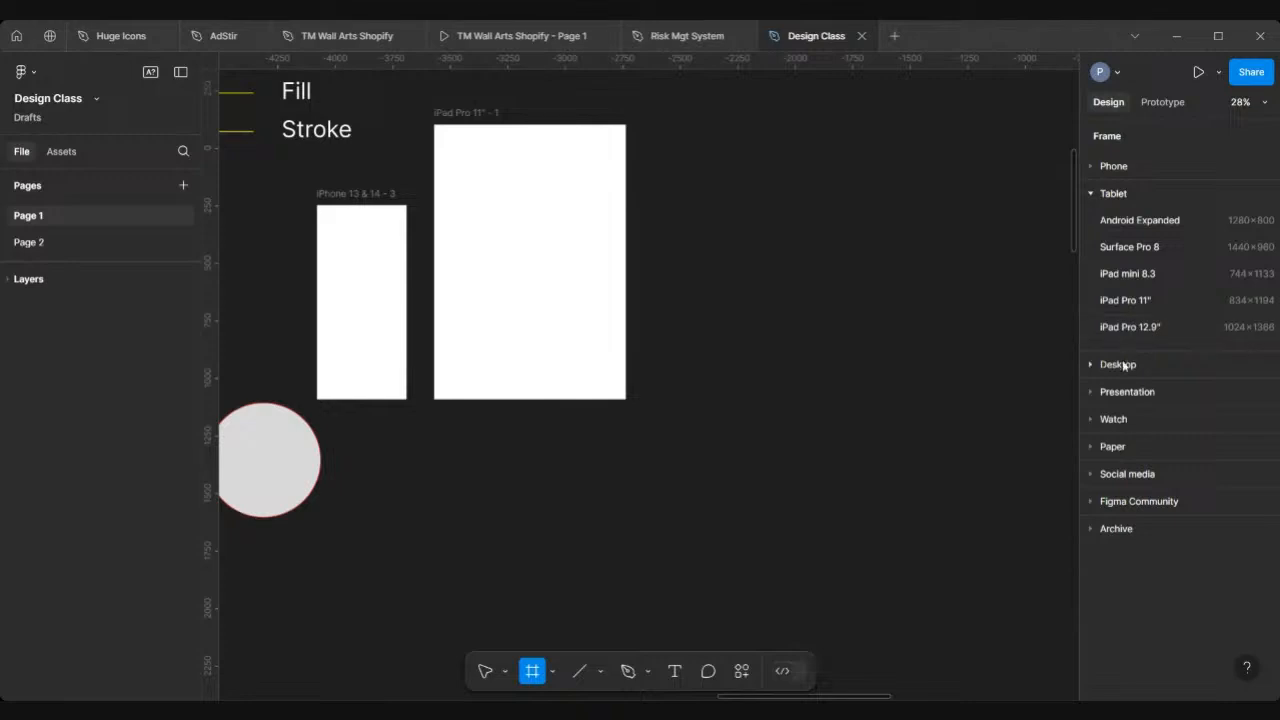
left_click(1104, 364)
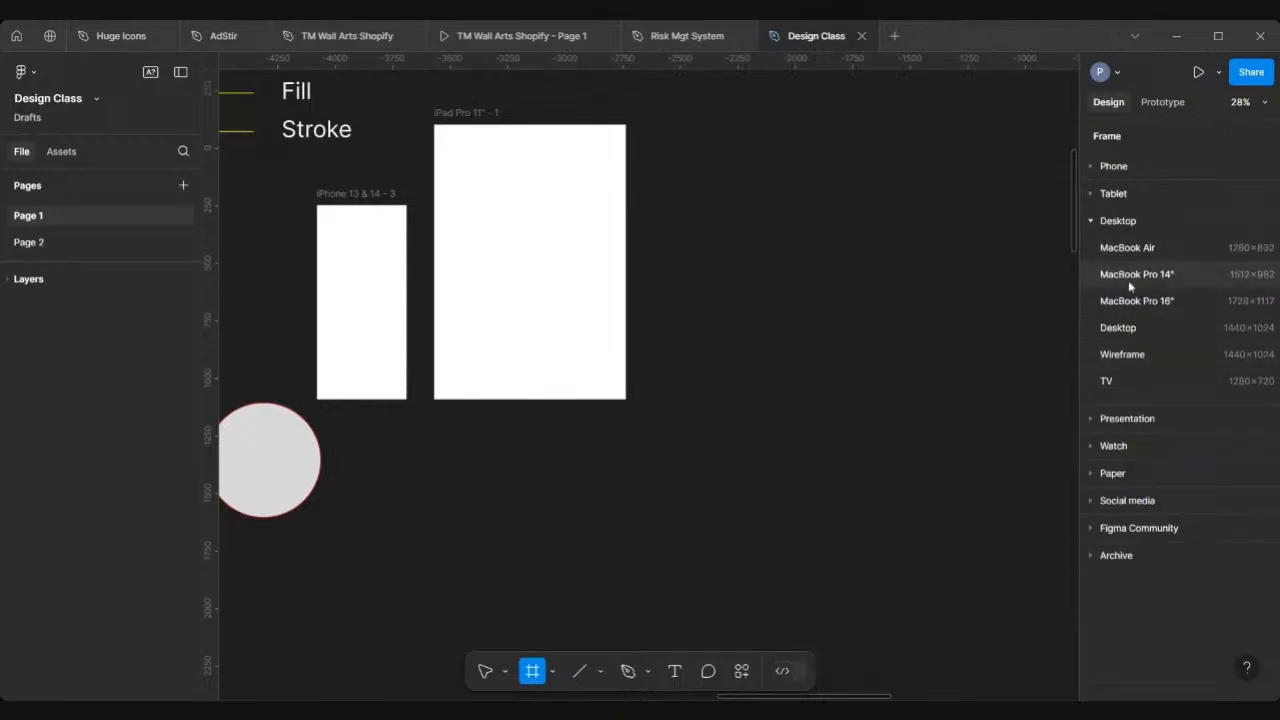
left_click(1129, 335)
scroll(823, 403, "right", 3)
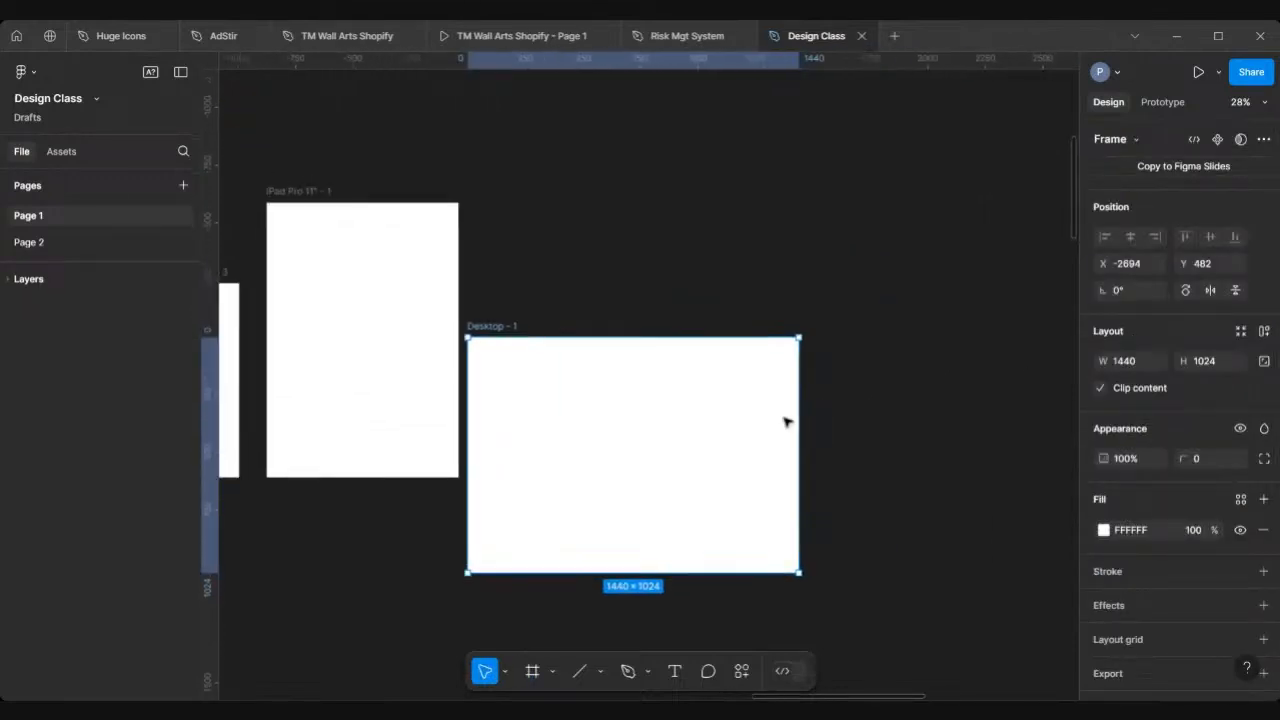
left_click_drag(690, 440, 691, 369)
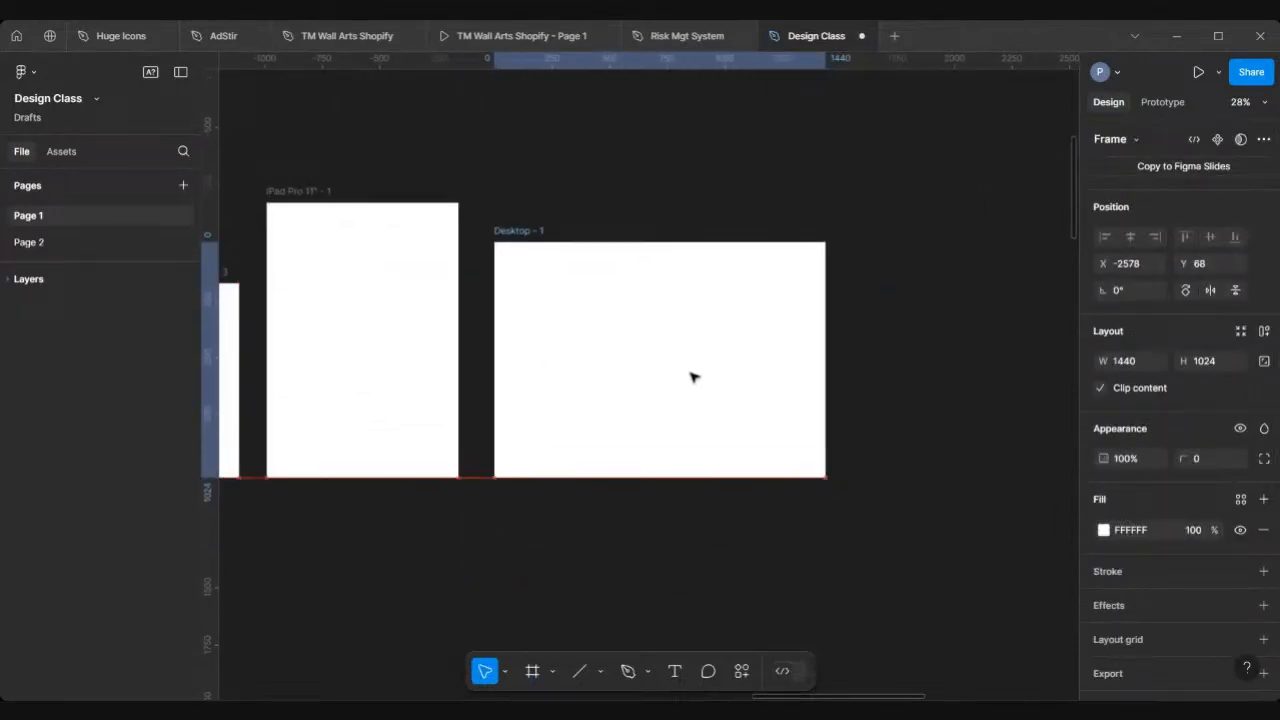
Compare the iPhone, iPad and Desktop frames, and examine the row of WhatsApp mockup screens as examples of one frame per screen
scroll(691, 369, "left", 3)
scroll(692, 377, "left", 2)
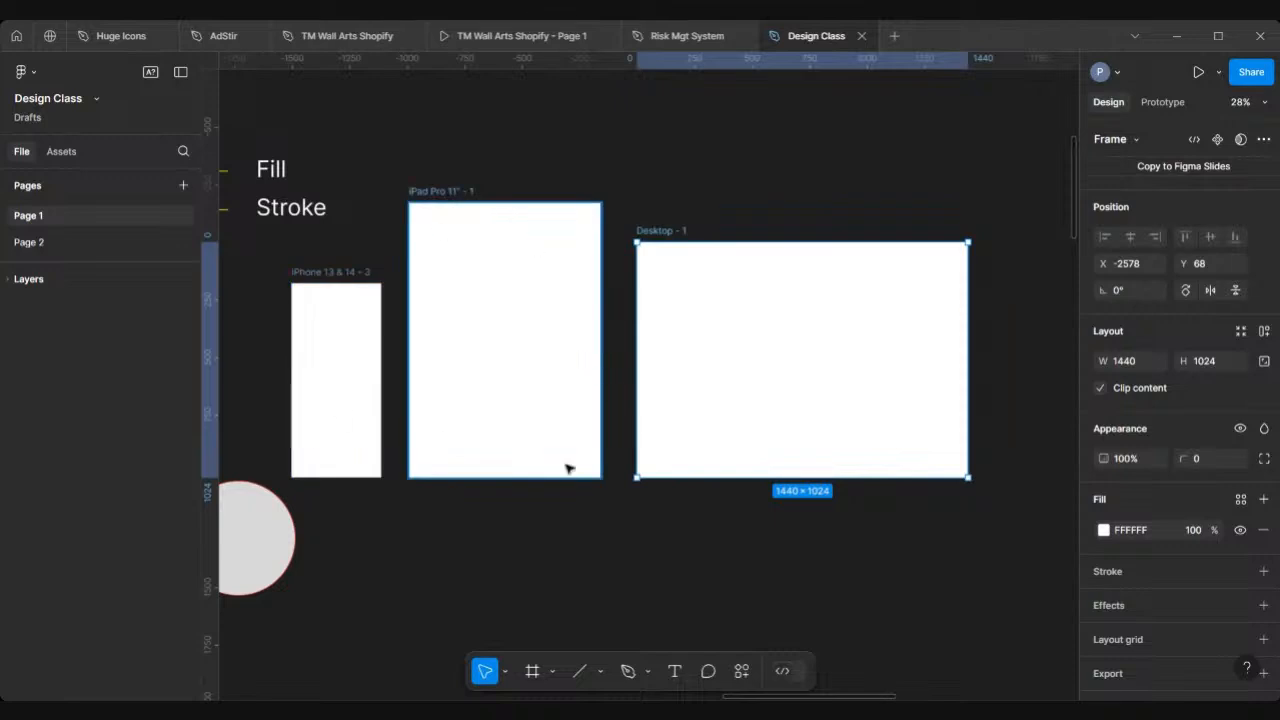
scroll(479, 254, "left", 5)
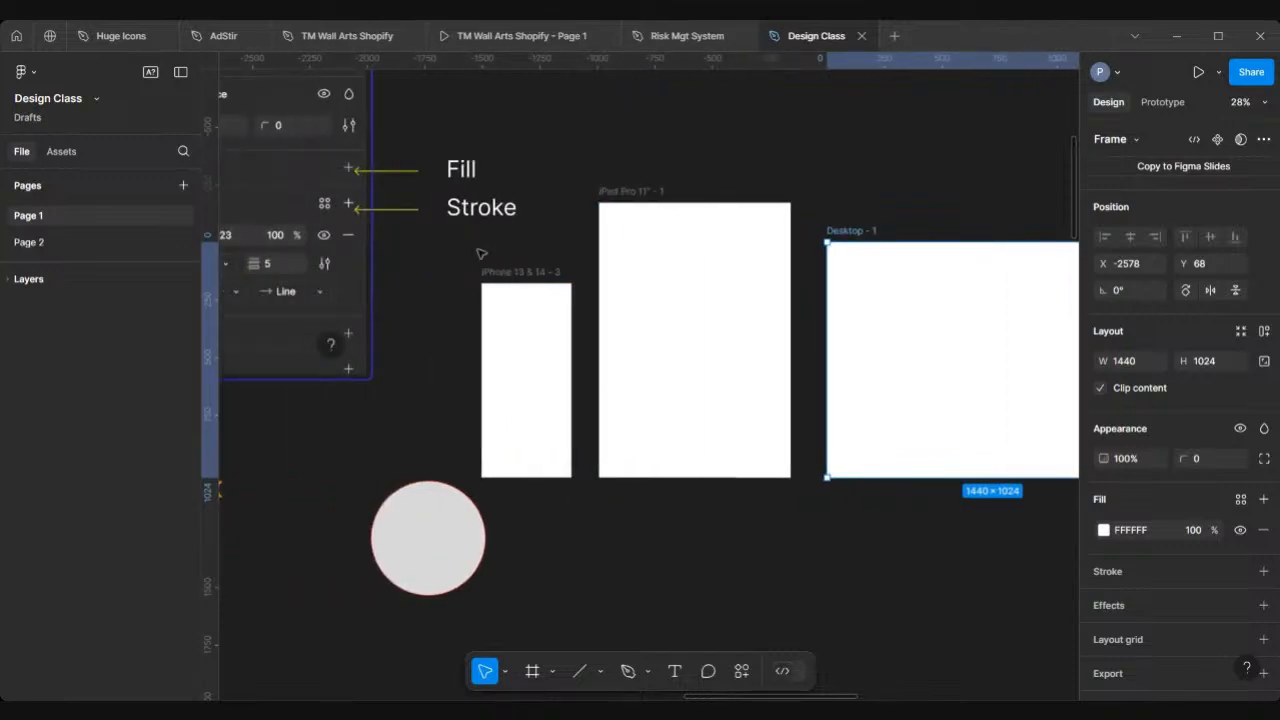
scroll(481, 254, "left", 1)
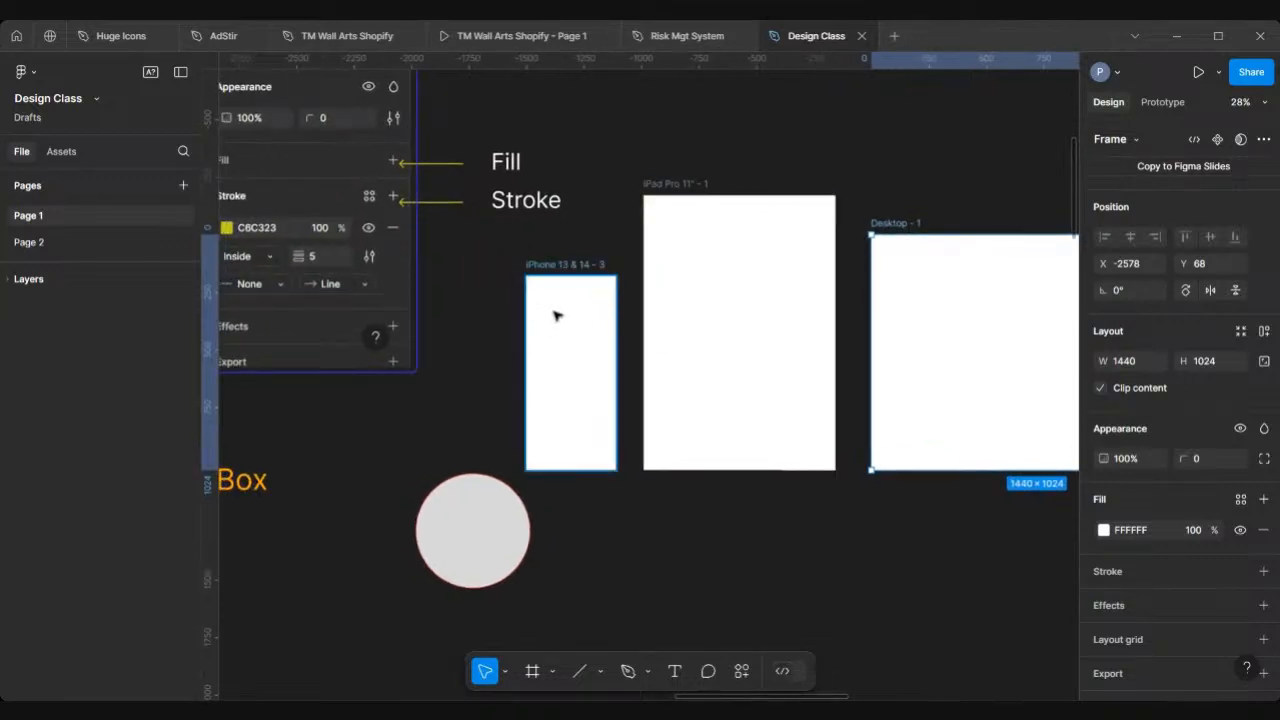
scroll(557, 316, "down", 3)
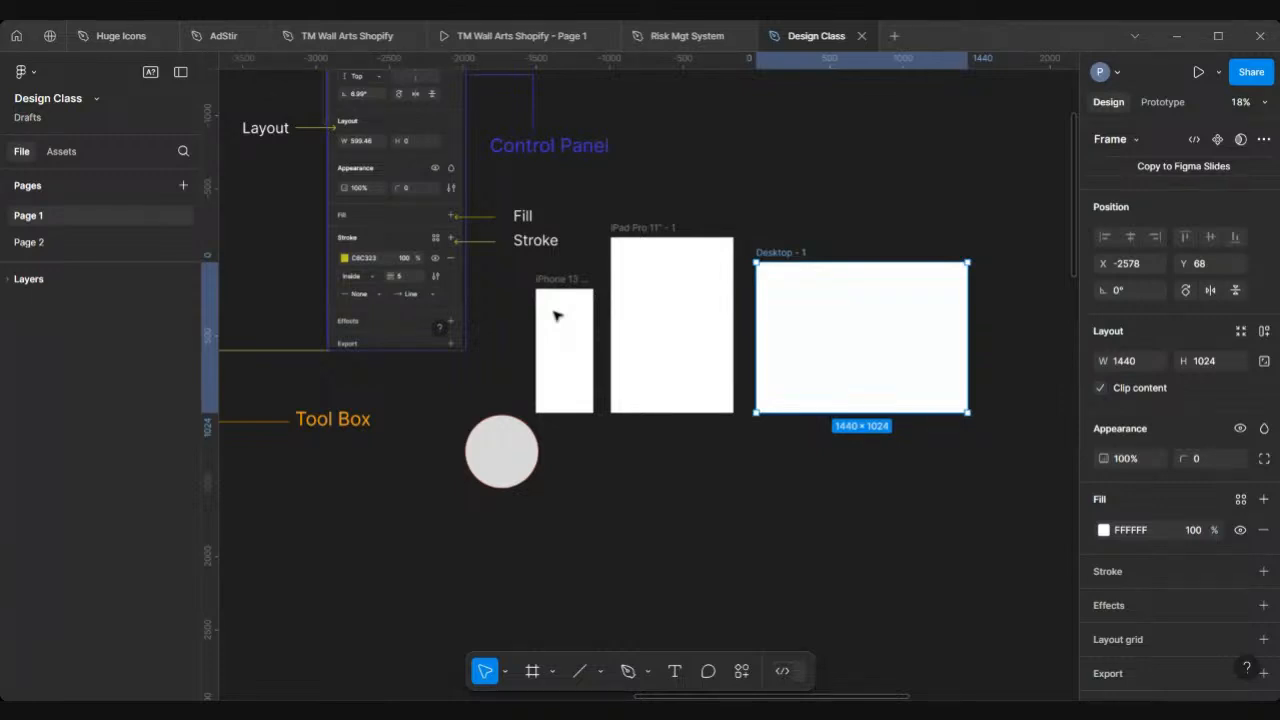
scroll(552, 284, "down", 3)
scroll(552, 280, "left", 10)
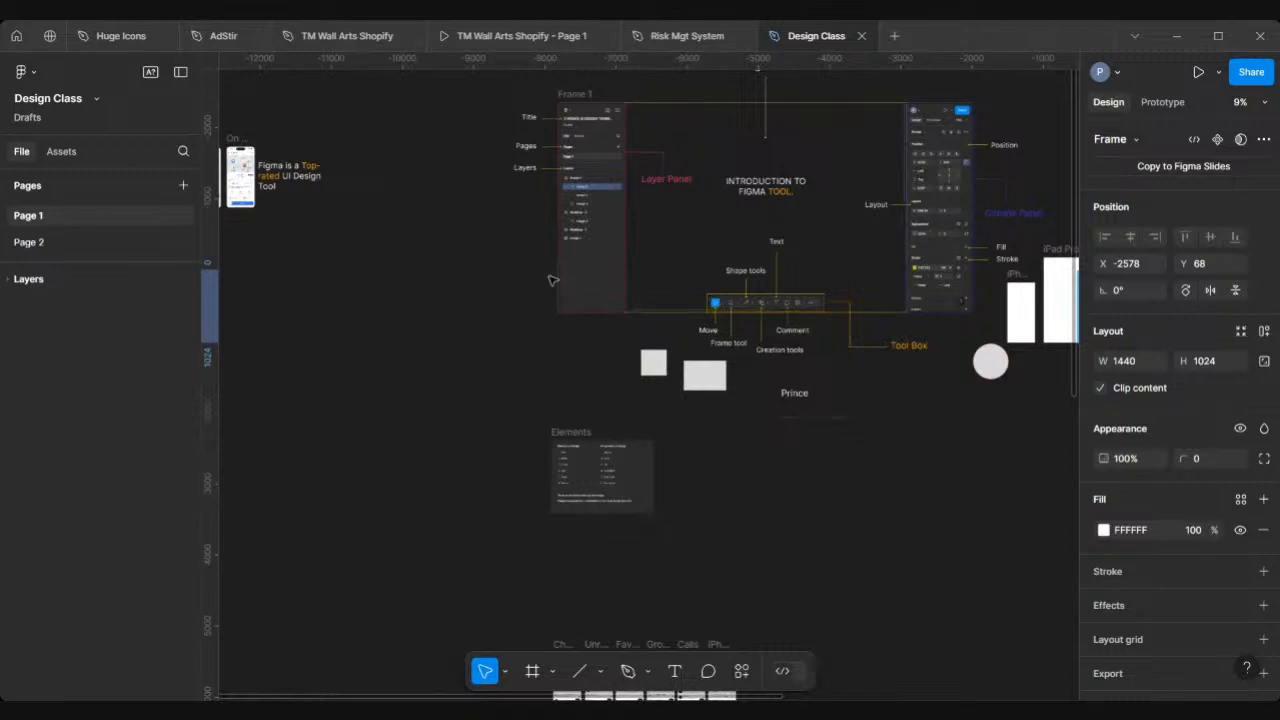
scroll(552, 280, "down", 2)
scroll(585, 393, "down", 2)
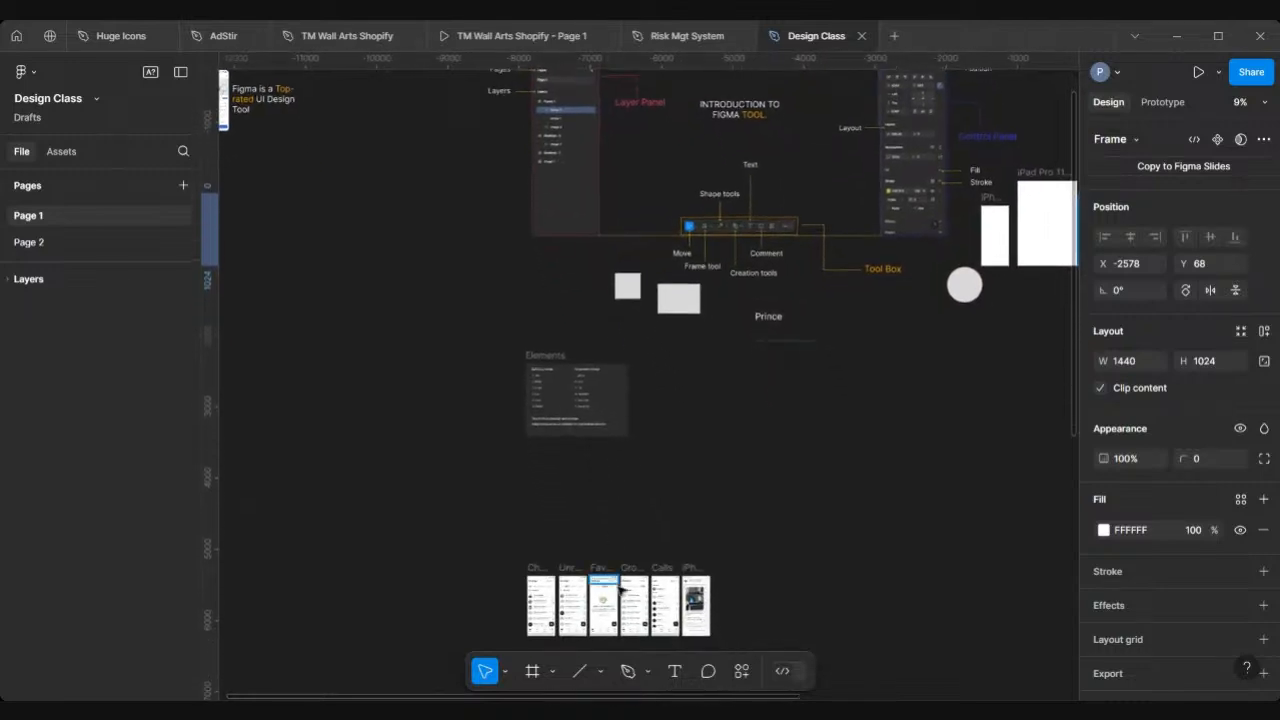
scroll(585, 600, "up", 3)
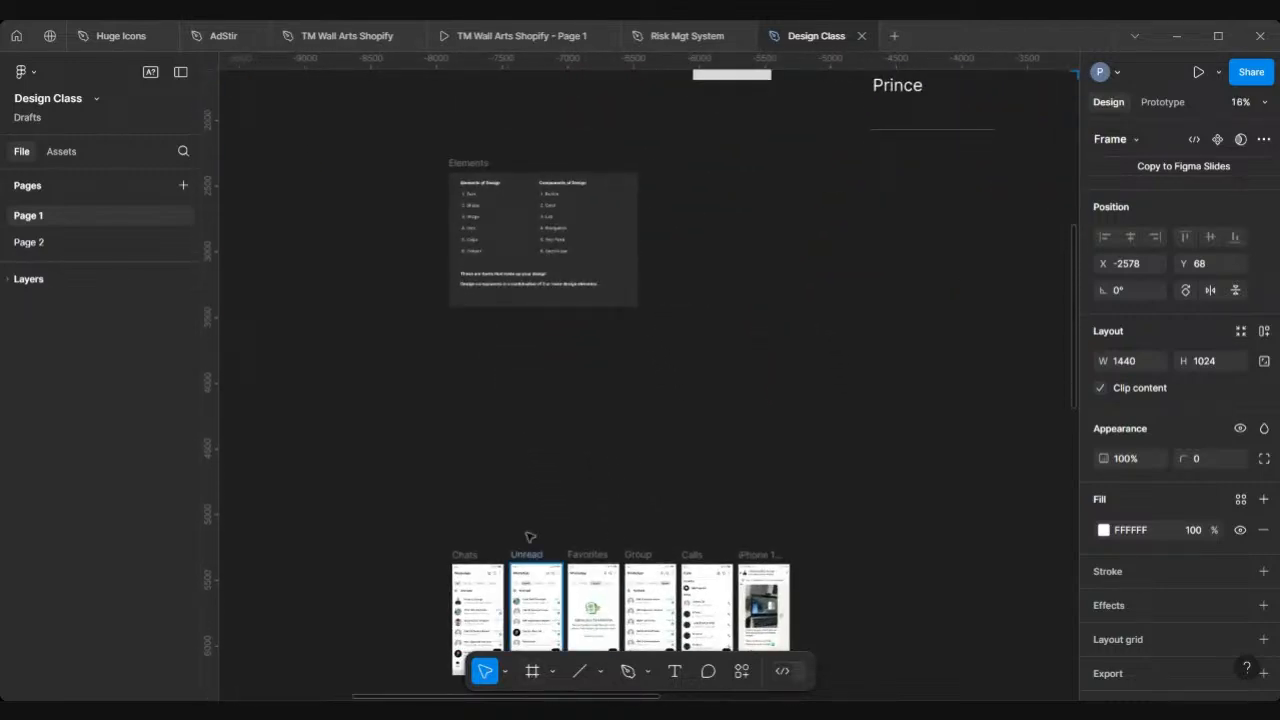
scroll(529, 531, "down", 3)
scroll(529, 533, "up", 2)
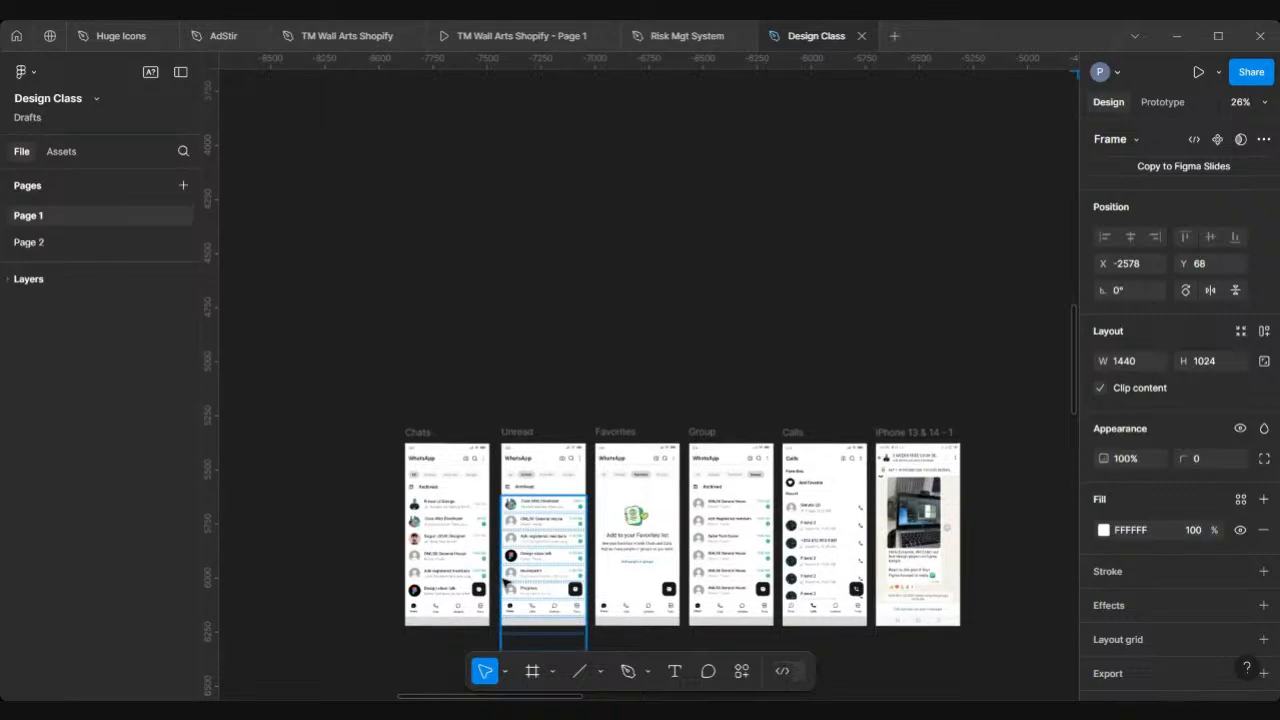
scroll(528, 535, "up", 4)
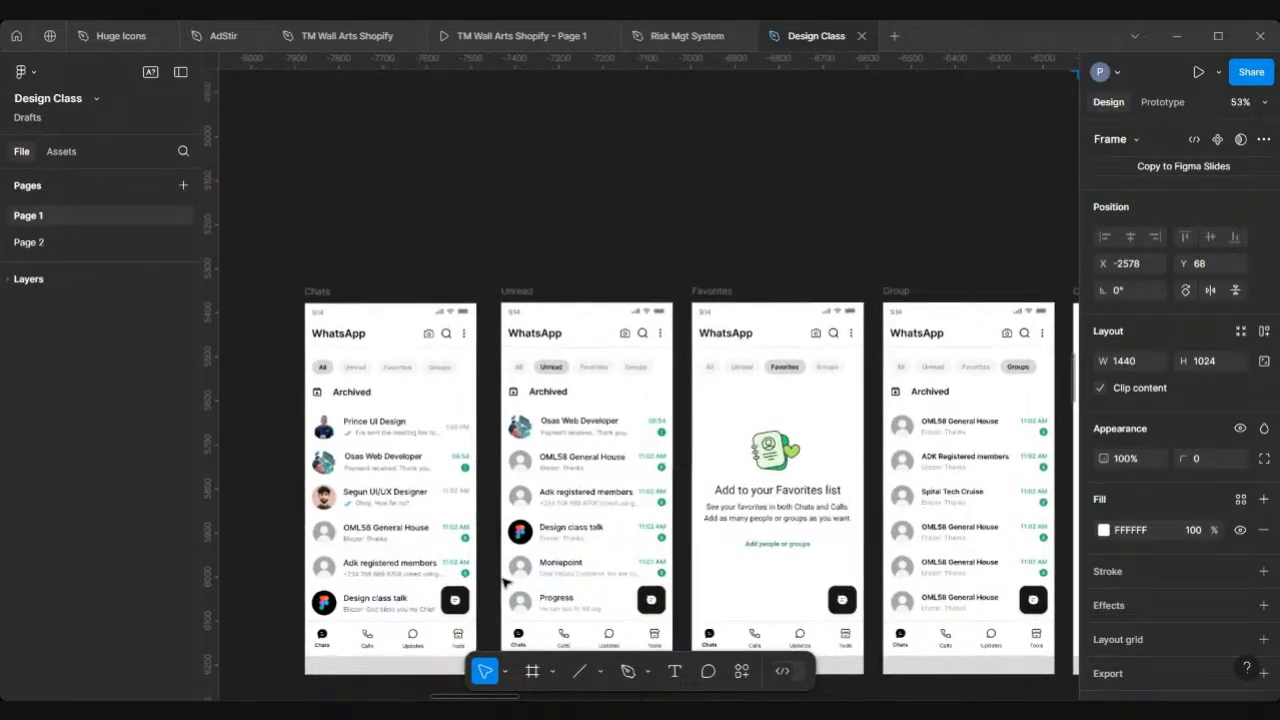
scroll(490, 520, "down", 1)
scroll(457, 390, "up", 1)
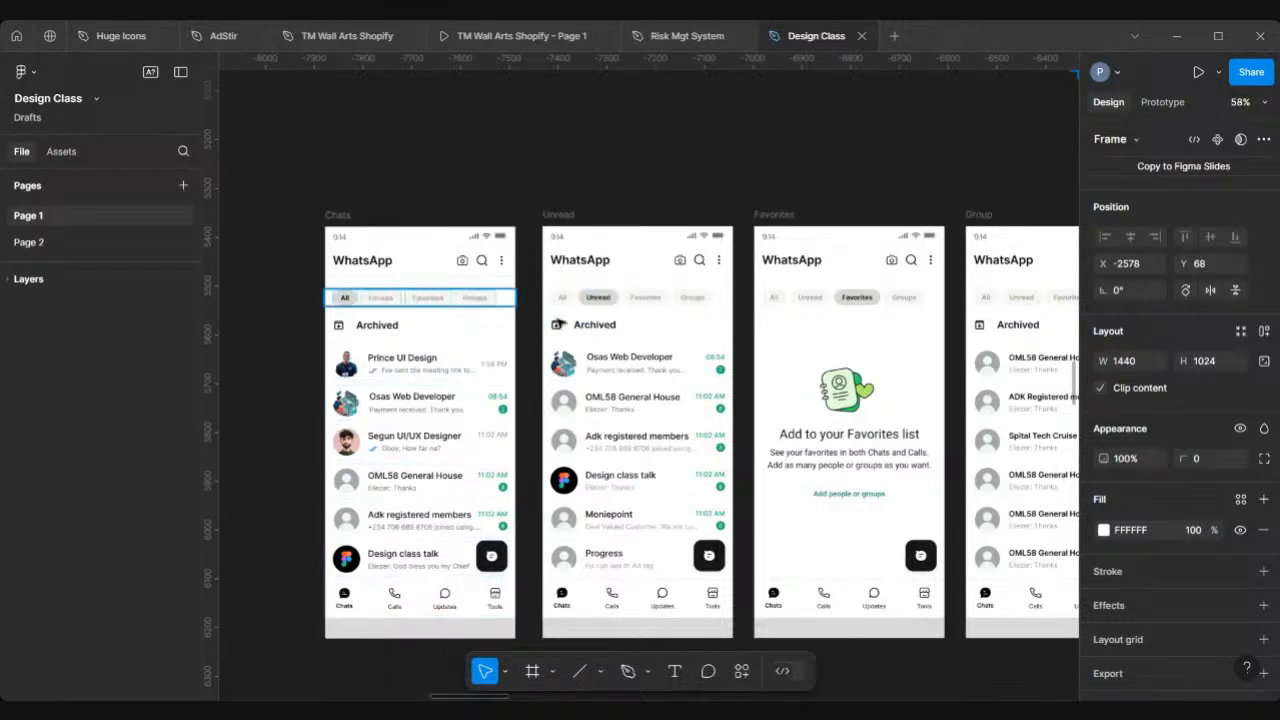
scroll(609, 296, "right", 3)
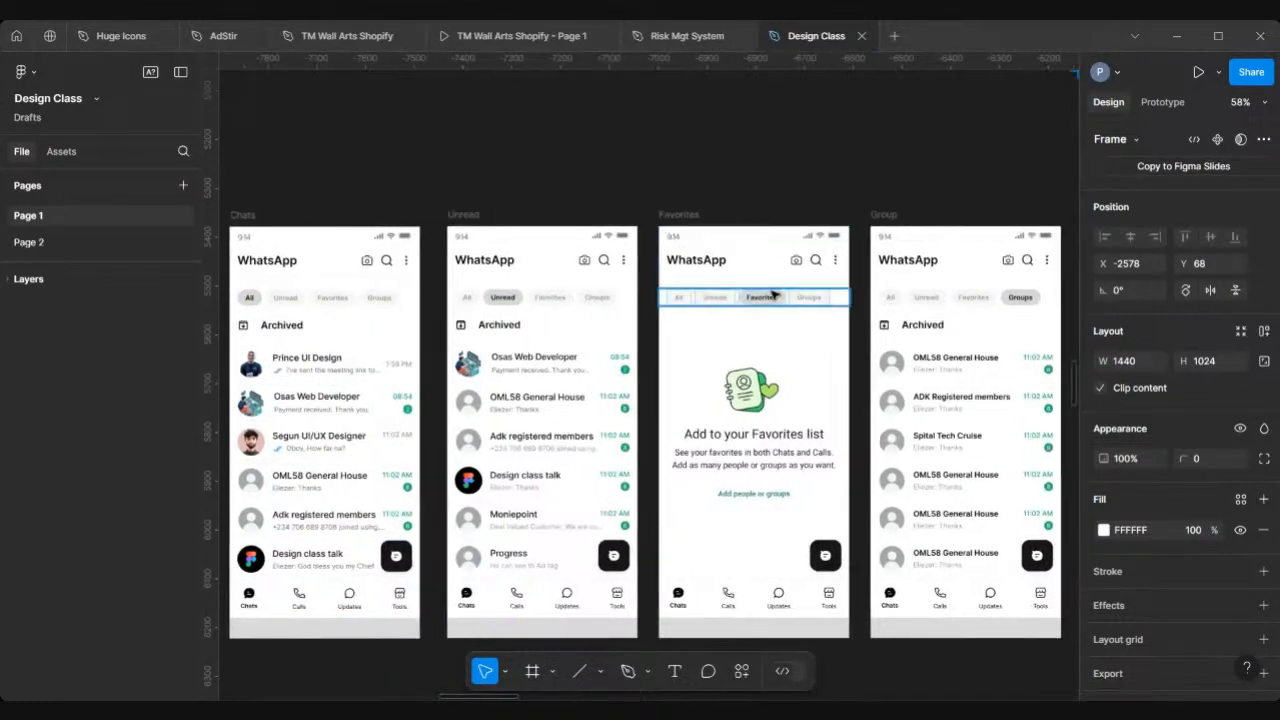
scroll(771, 296, "right", 2)
scroll(771, 296, "right", 3)
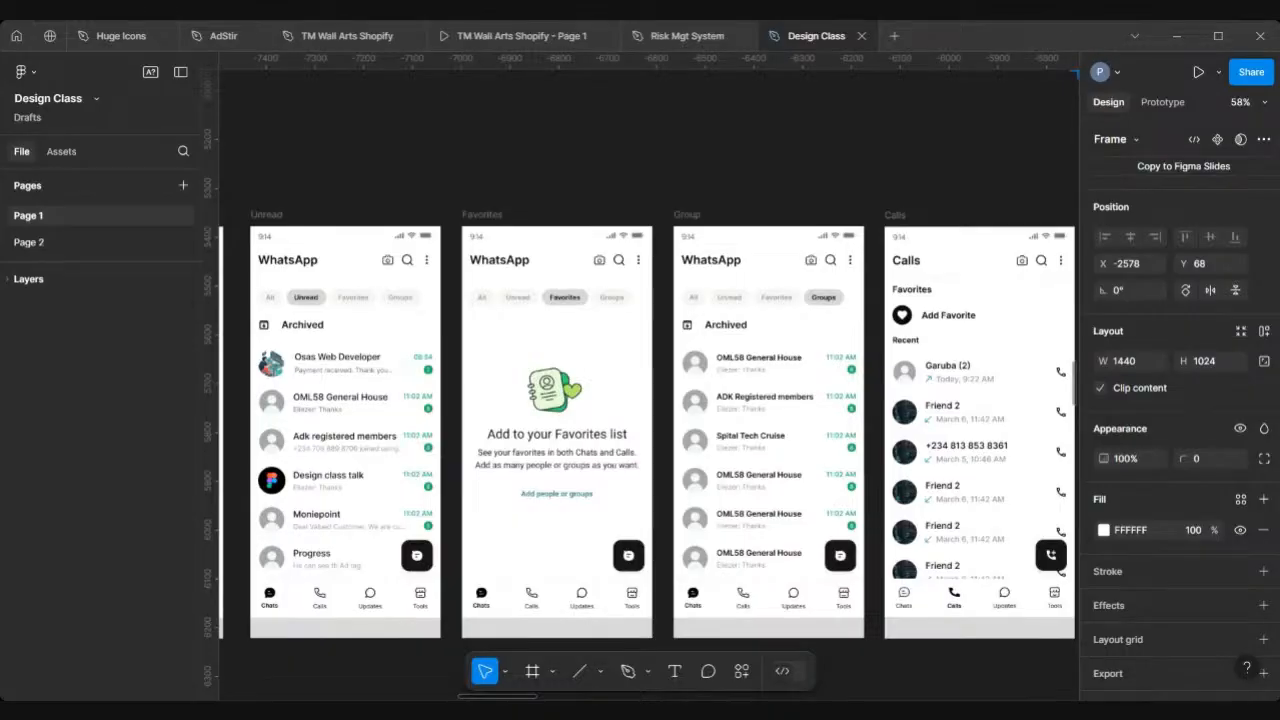
scroll(935, 559, "right", 5)
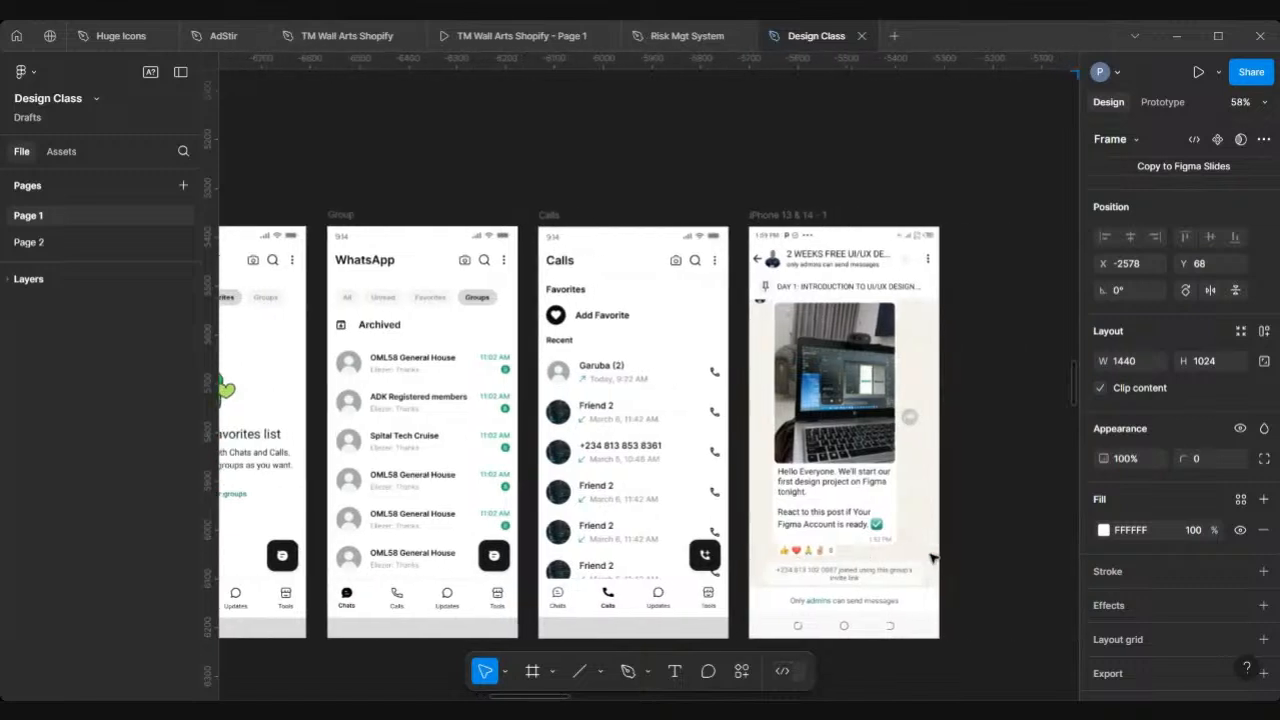
scroll(540, 372, "left", 2)
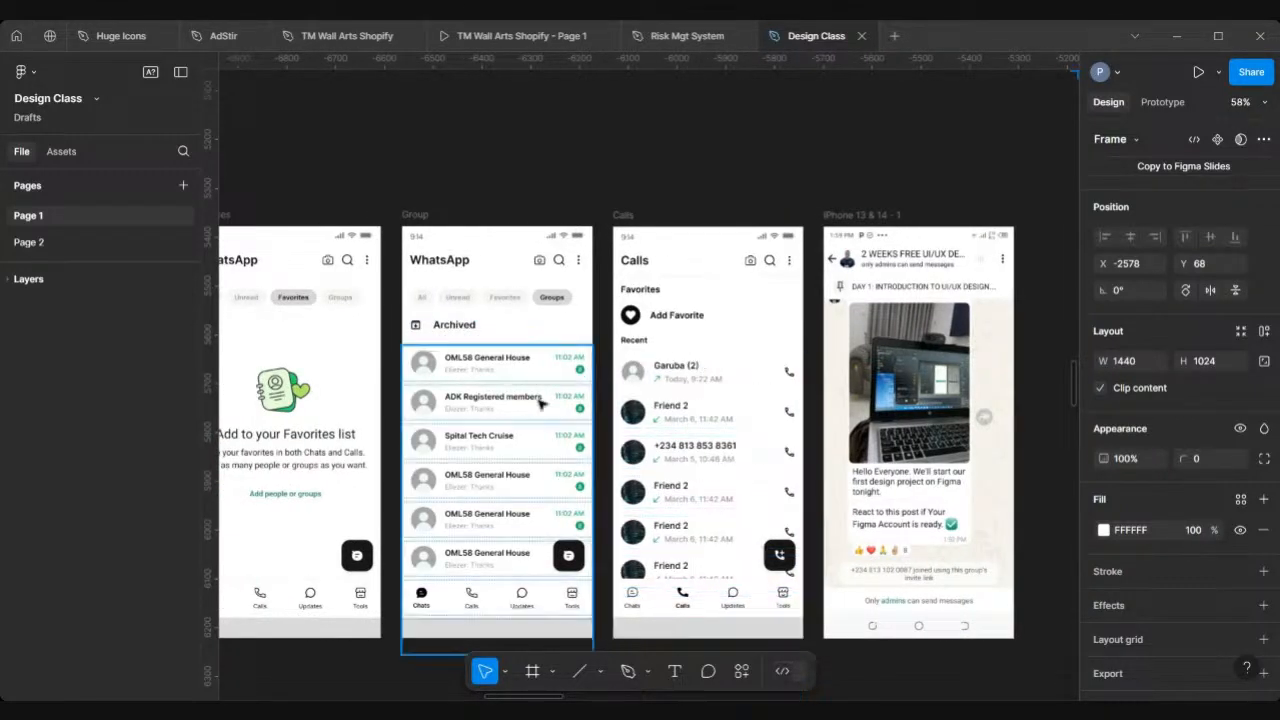
scroll(780, 400, "right", 2)
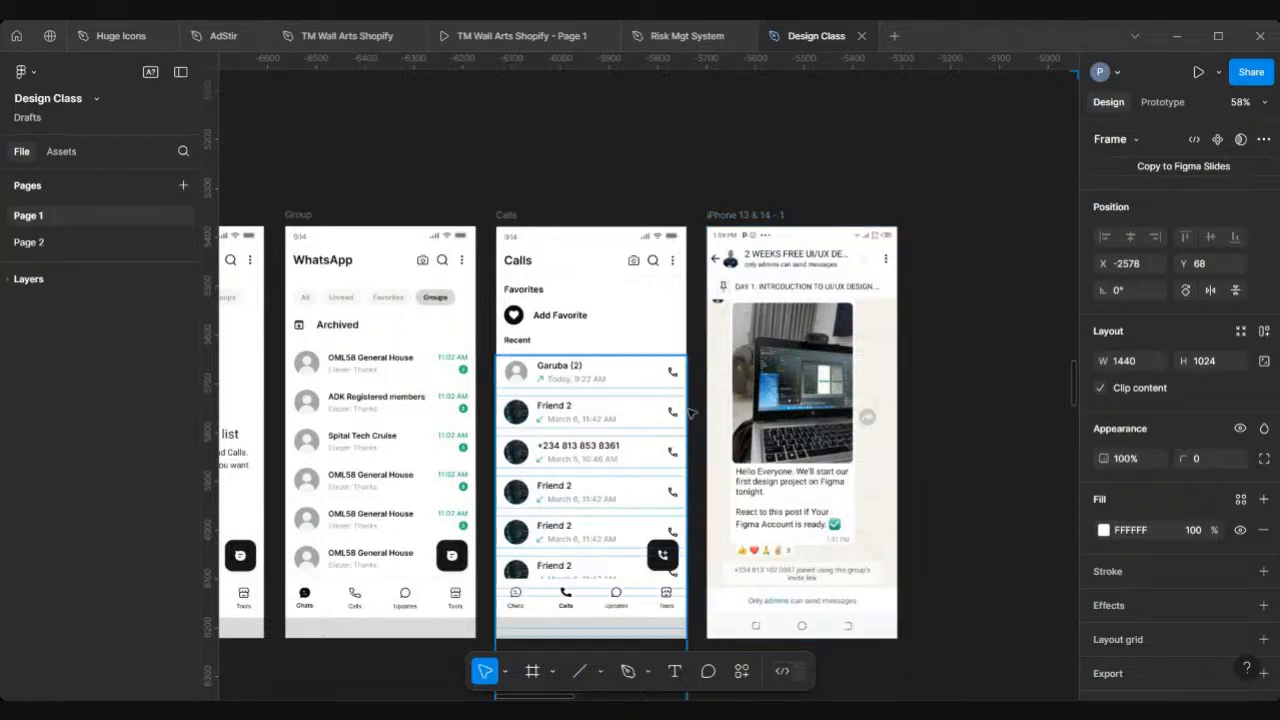
scroll(690, 412, "left", 5)
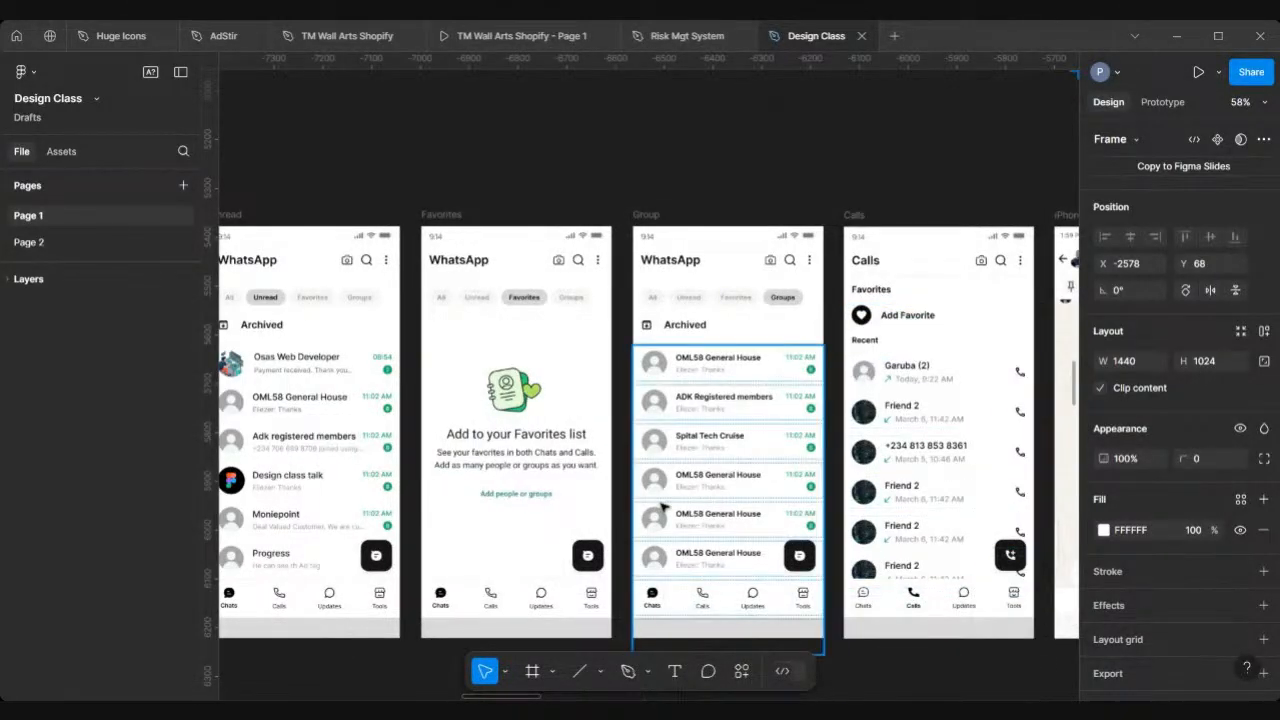
scroll(660, 507, "left", 3)
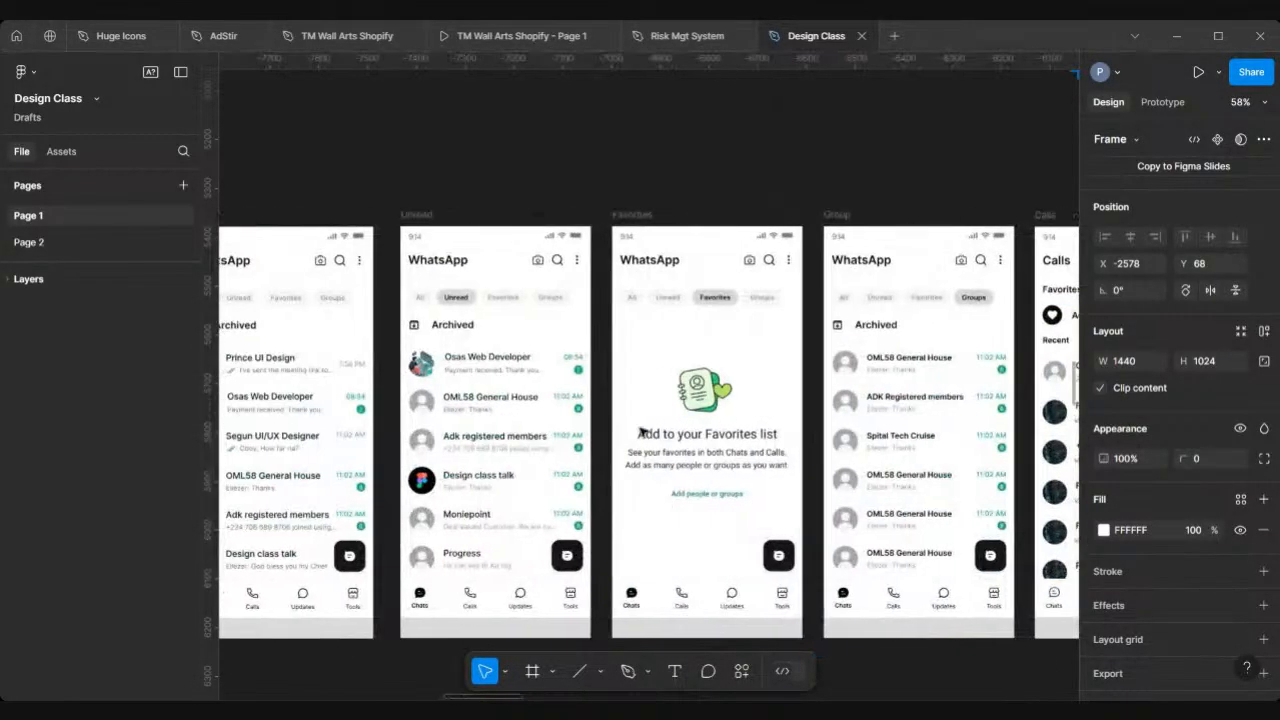
scroll(522, 293, "down", 3)
left_click(522, 293)
scroll(522, 294, "up", 5)
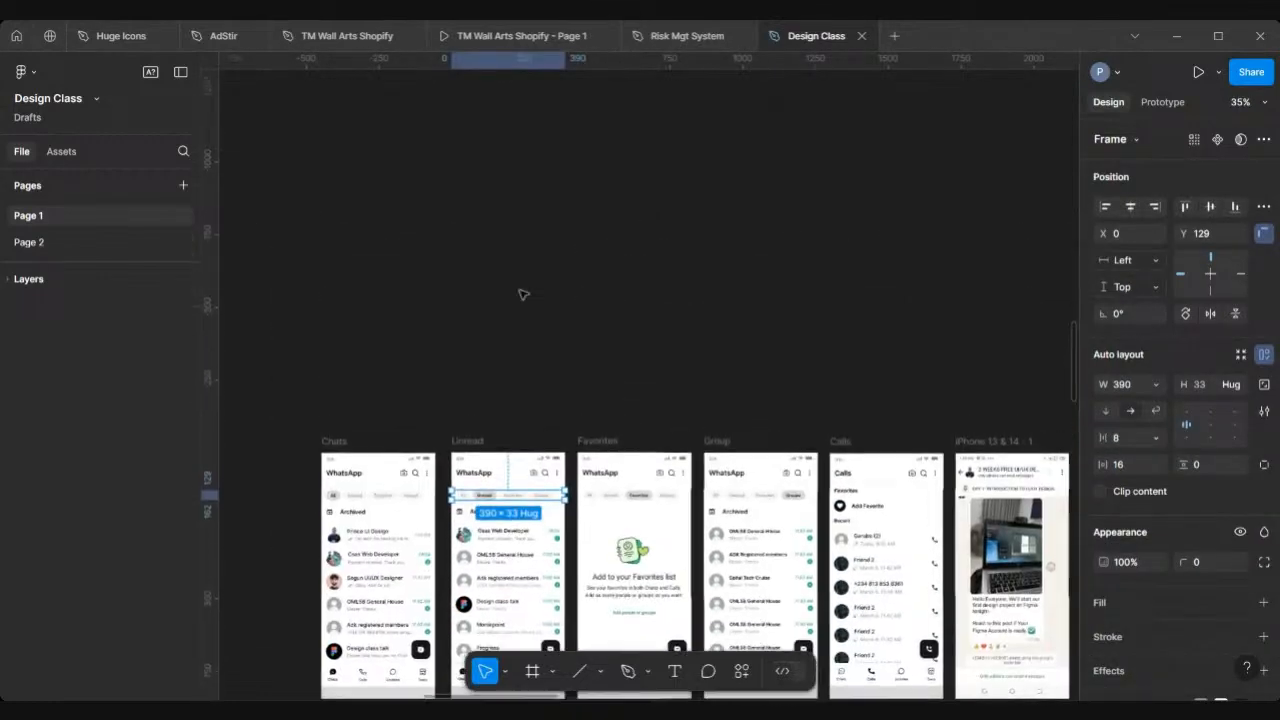
Draw a horizontal line about 979 px long below the diagram's Tool Box label, level with the name text
scroll(522, 294, "up", 10)
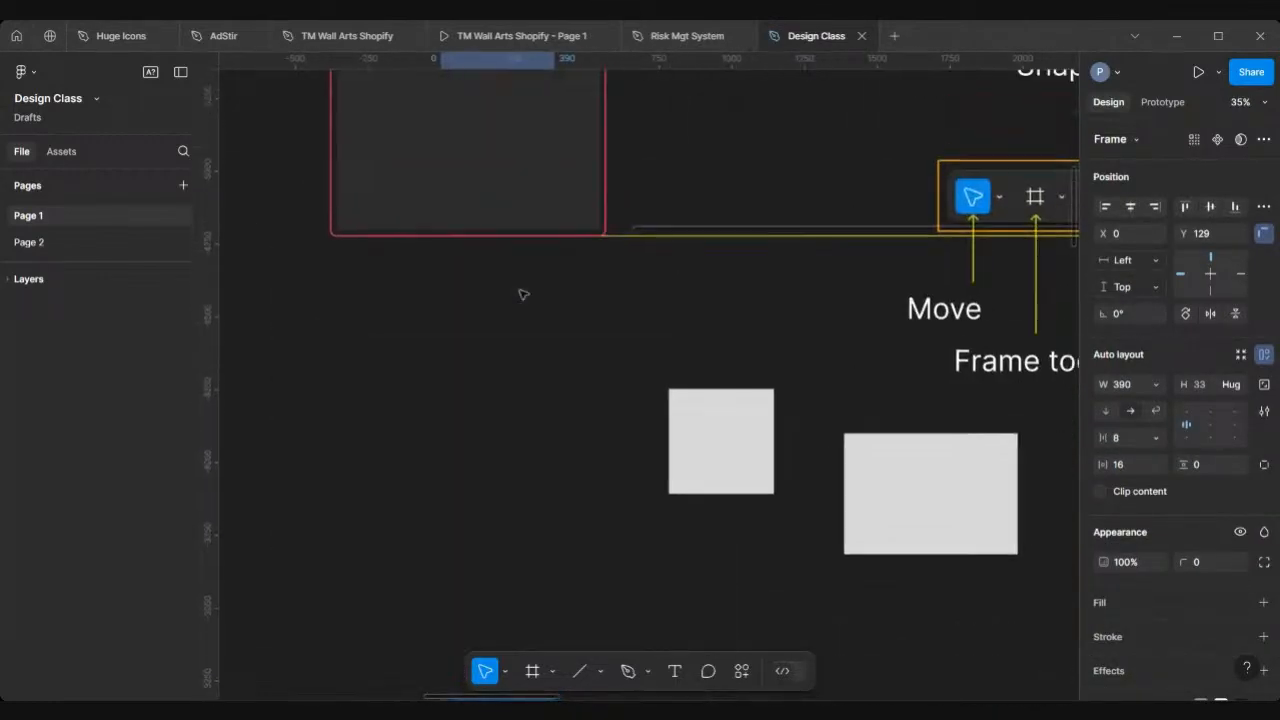
scroll(522, 294, "right", 5)
scroll(522, 294, "right", 2)
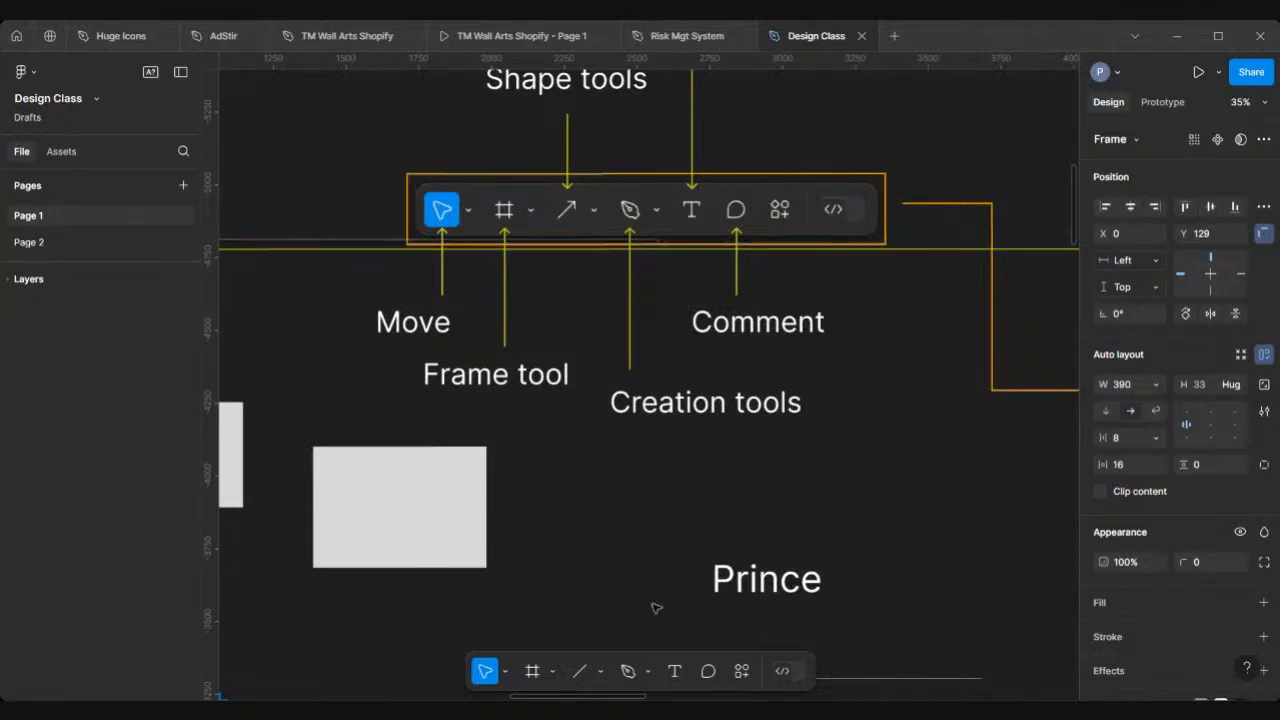
left_click(600, 673)
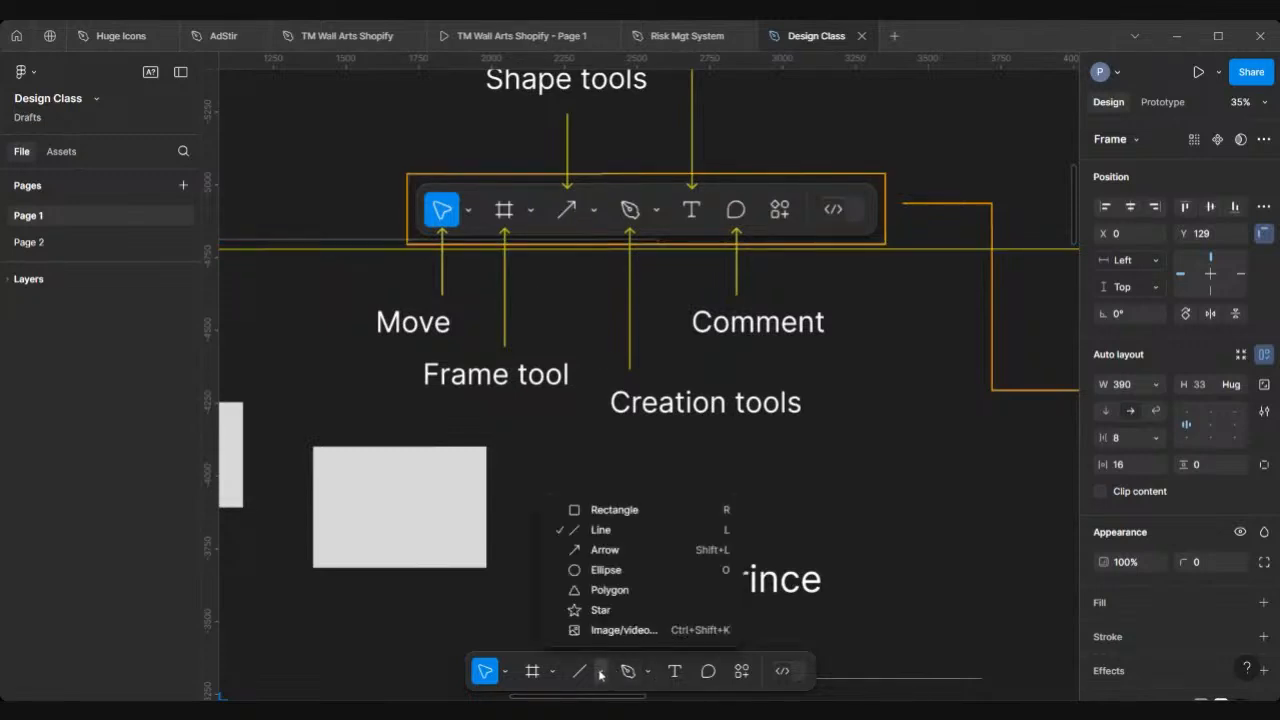
left_click(607, 529)
scroll(803, 458, "down", 3)
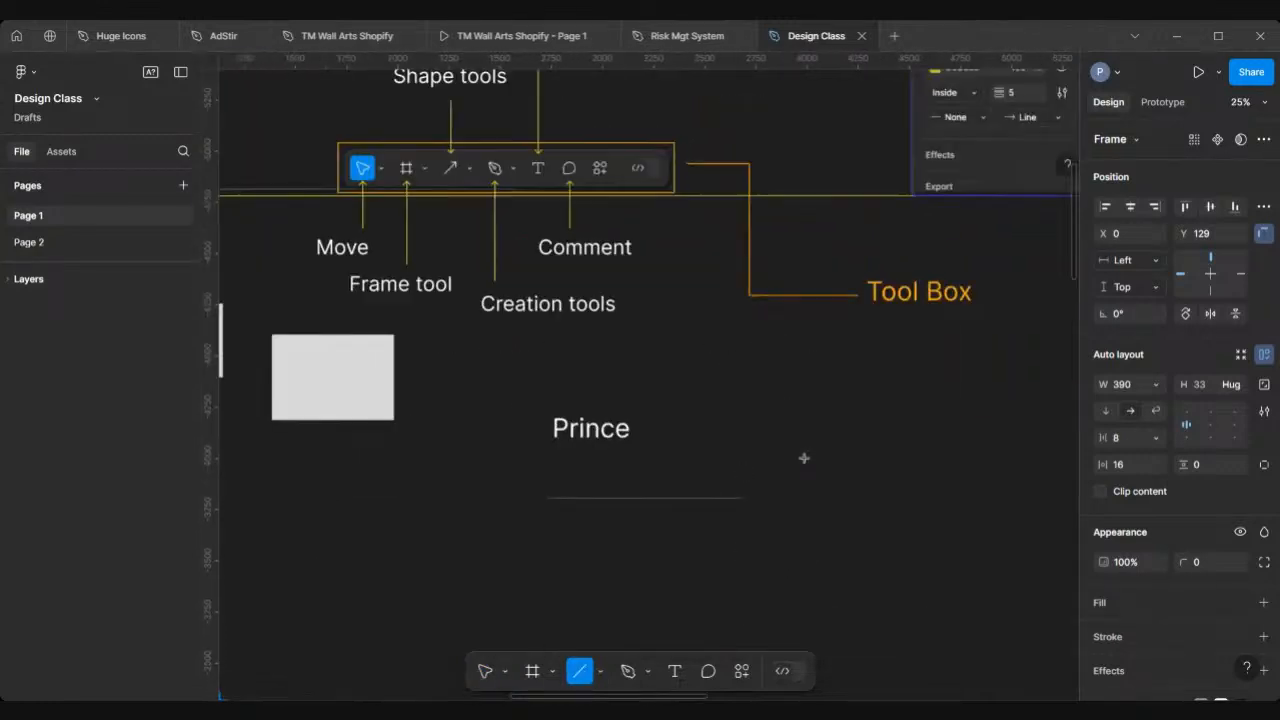
mouse_move(800, 428)
left_mouse_down()
mouse_move(960, 443)
mouse_move(1000, 429)
left_mouse_up()
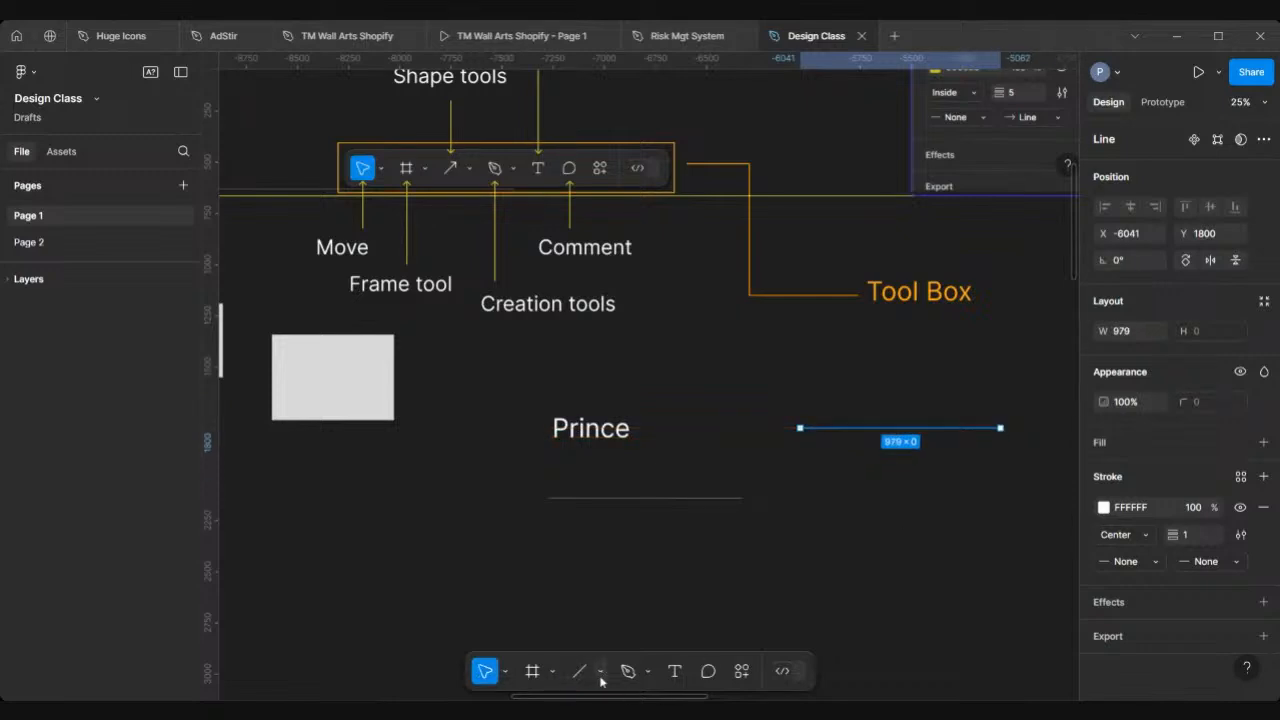
Draw a horizontal arrow about 929 px long below the new line, pointing right
left_click(599, 673)
left_click(604, 549)
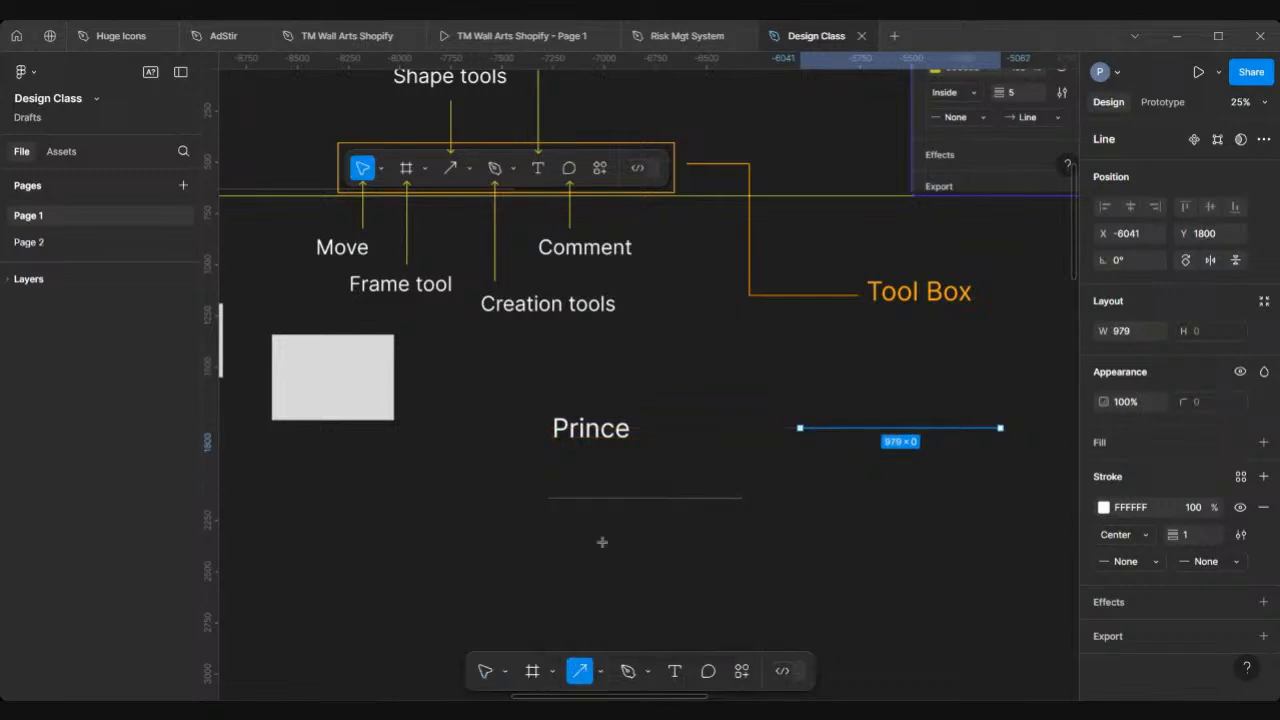
mouse_move(781, 521)
left_mouse_down()
mouse_move(966, 506)
mouse_move(972, 521)
left_mouse_up()
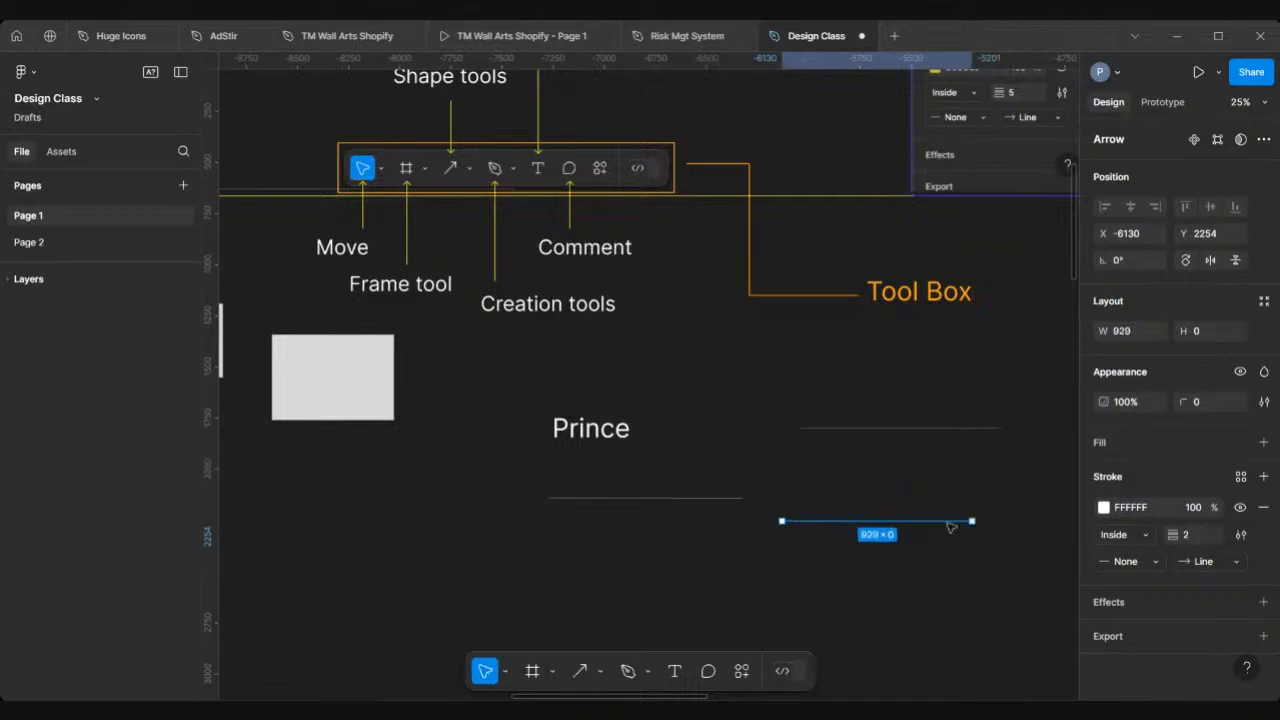
Draw a circle about 355 × 355 px just below the start of the white arrow
left_click(601, 672)
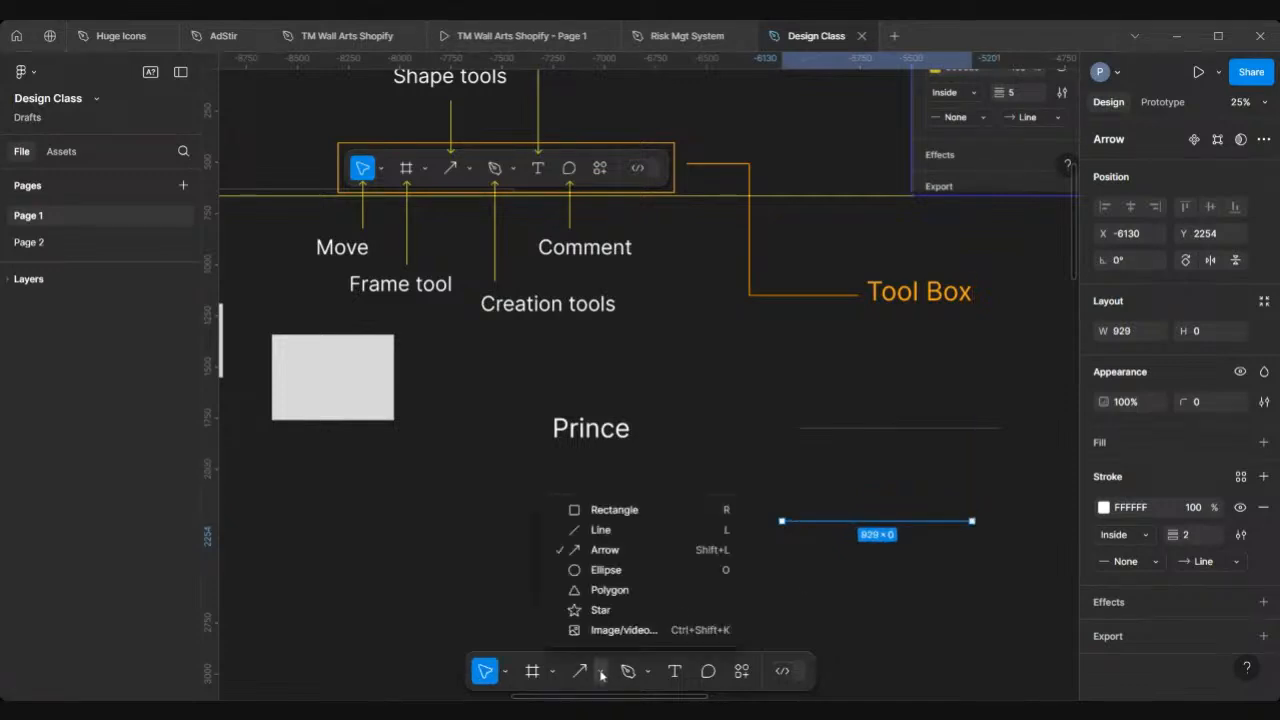
left_click(608, 570)
left_click_drag(701, 557, 773, 629)
Draw a triangle about 391 × 391 px with the Polygon tool beside the circle, top edges aligned, below the arrow's right end
scroll(777, 593, "down", 1)
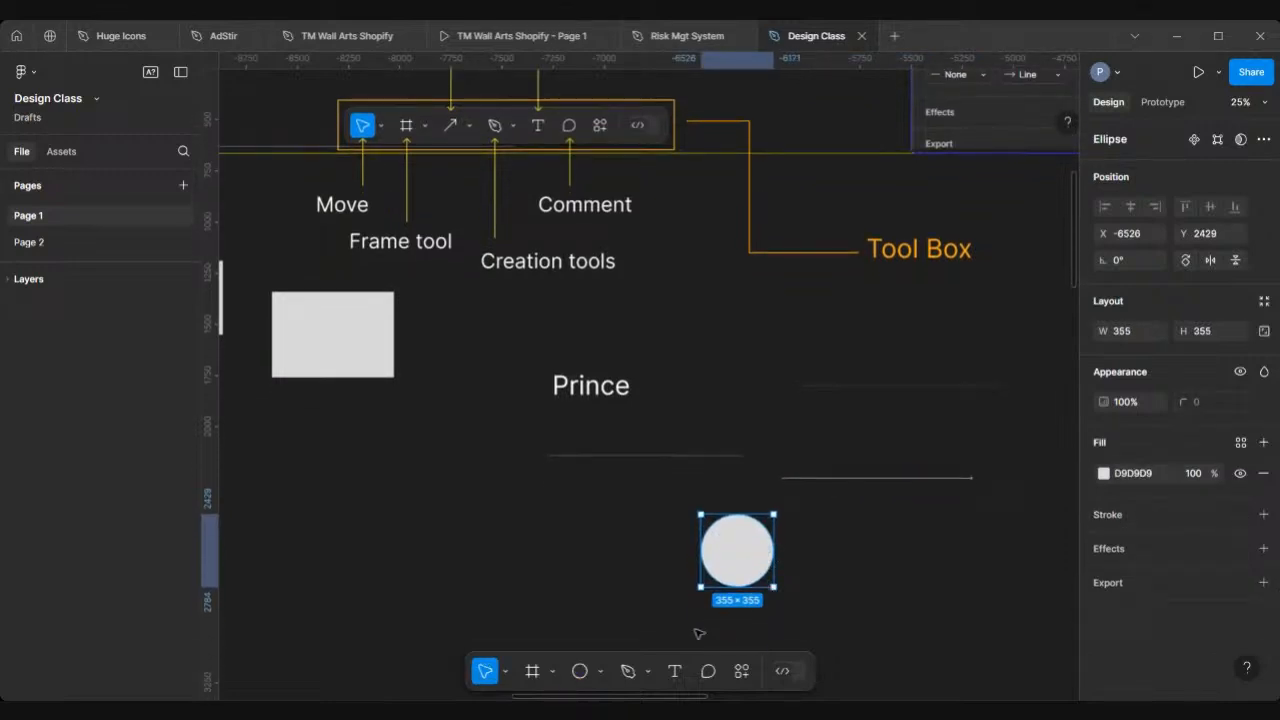
left_click(600, 671)
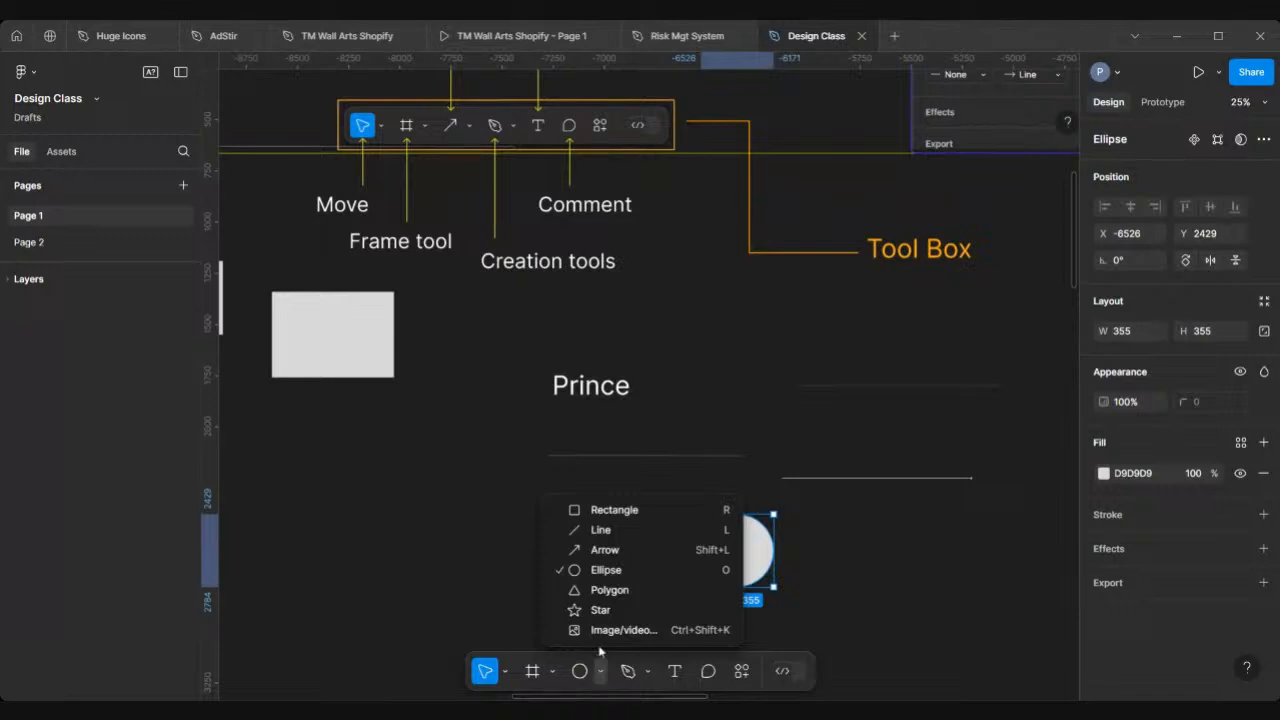
left_click(601, 590)
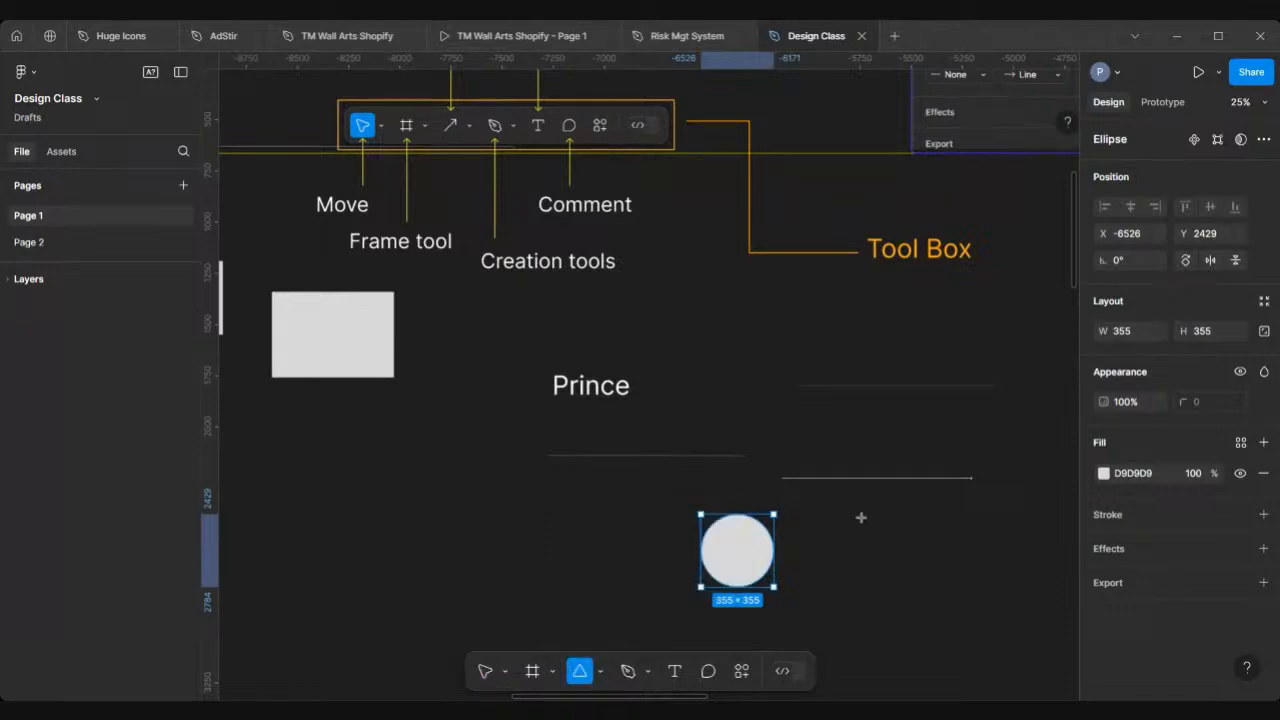
left_click_drag(865, 514, 946, 594)
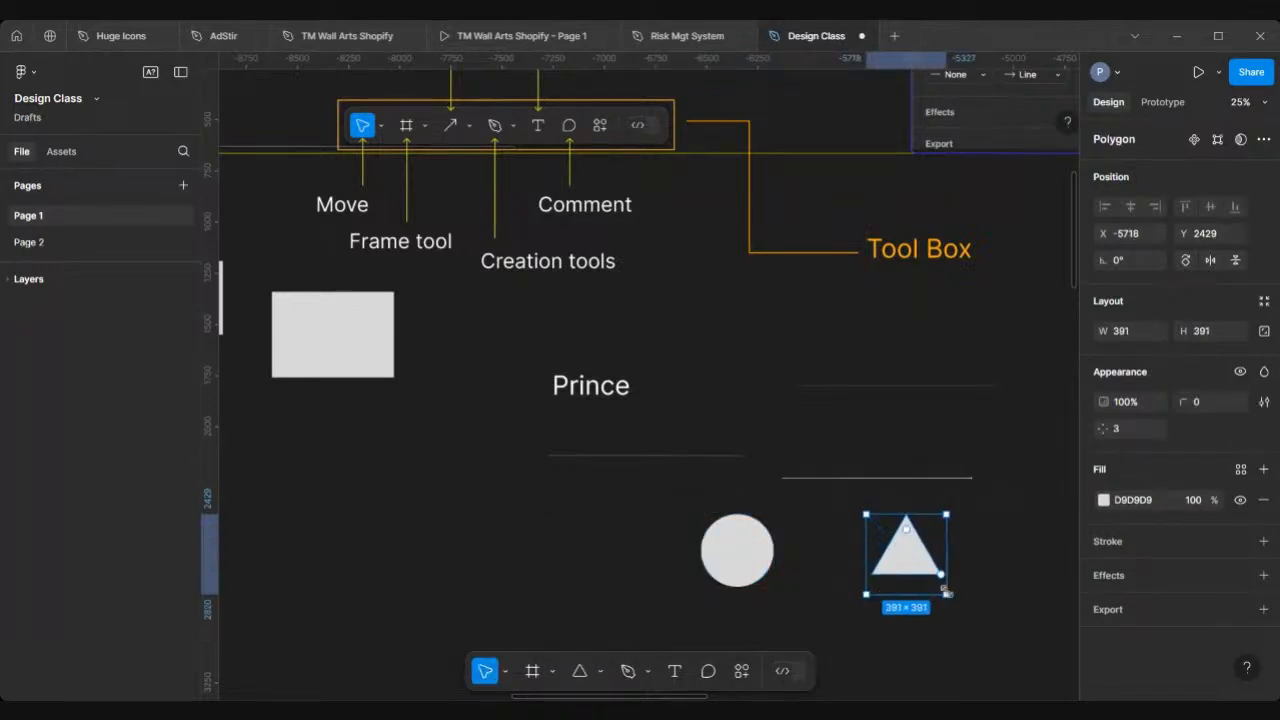
Draw a star about 386 × 386 px below the name text, its top edge level with the arrow at about X -7639, Y 2254
left_click(601, 672)
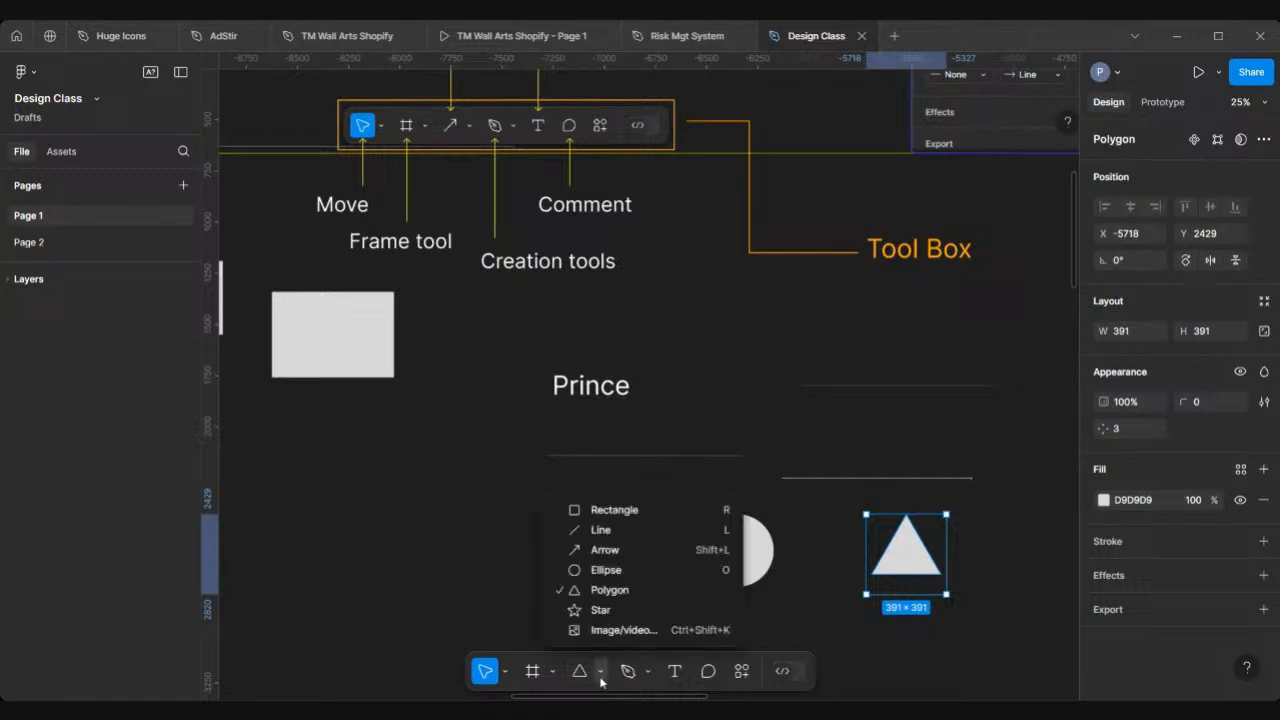
left_click(600, 611)
left_click_drag(516, 513, 555, 545)
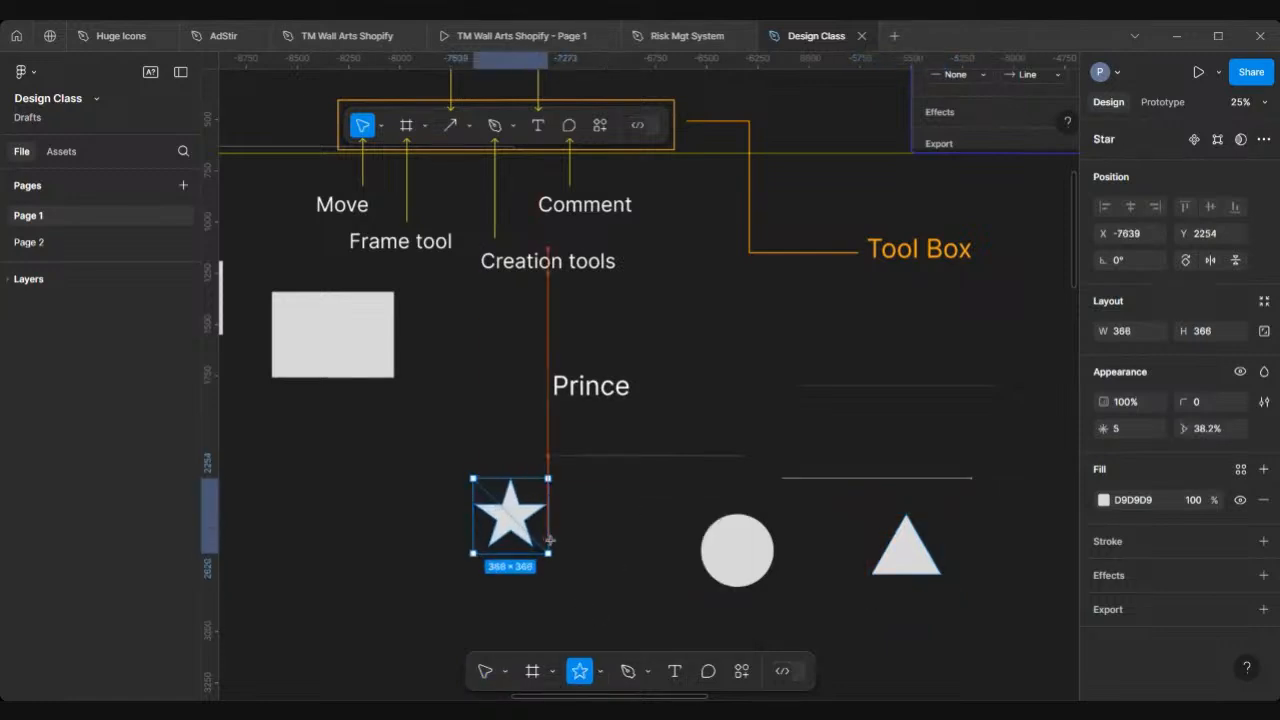
Try a point count of 4 on the star, and set the count to 6
scroll(555, 545, "up", 2)
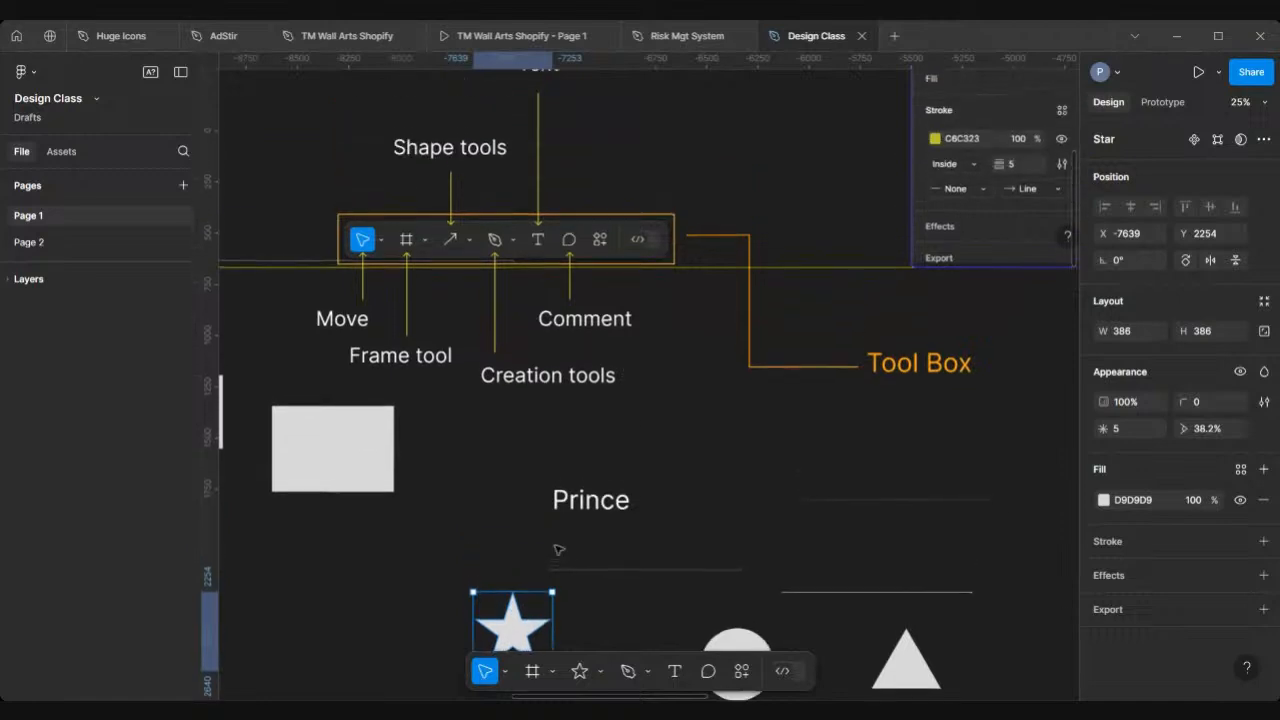
scroll(528, 340, "down", 5)
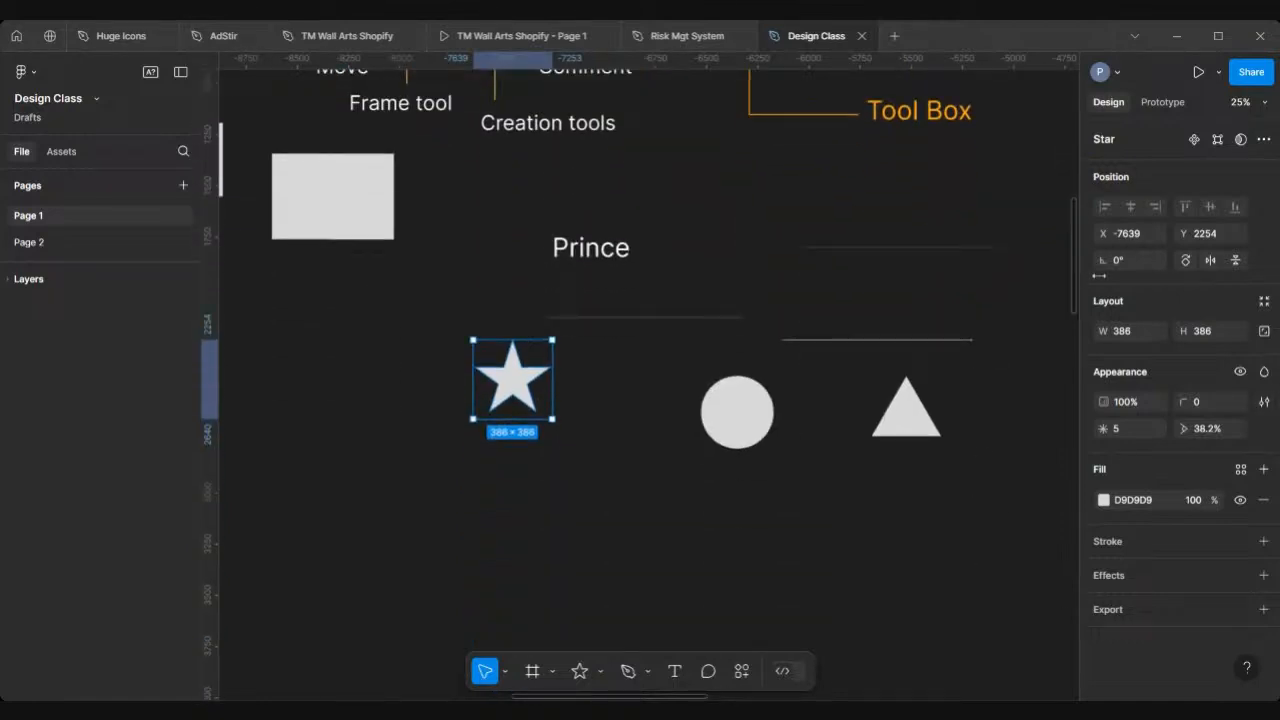
scroll(594, 480, "up", 2)
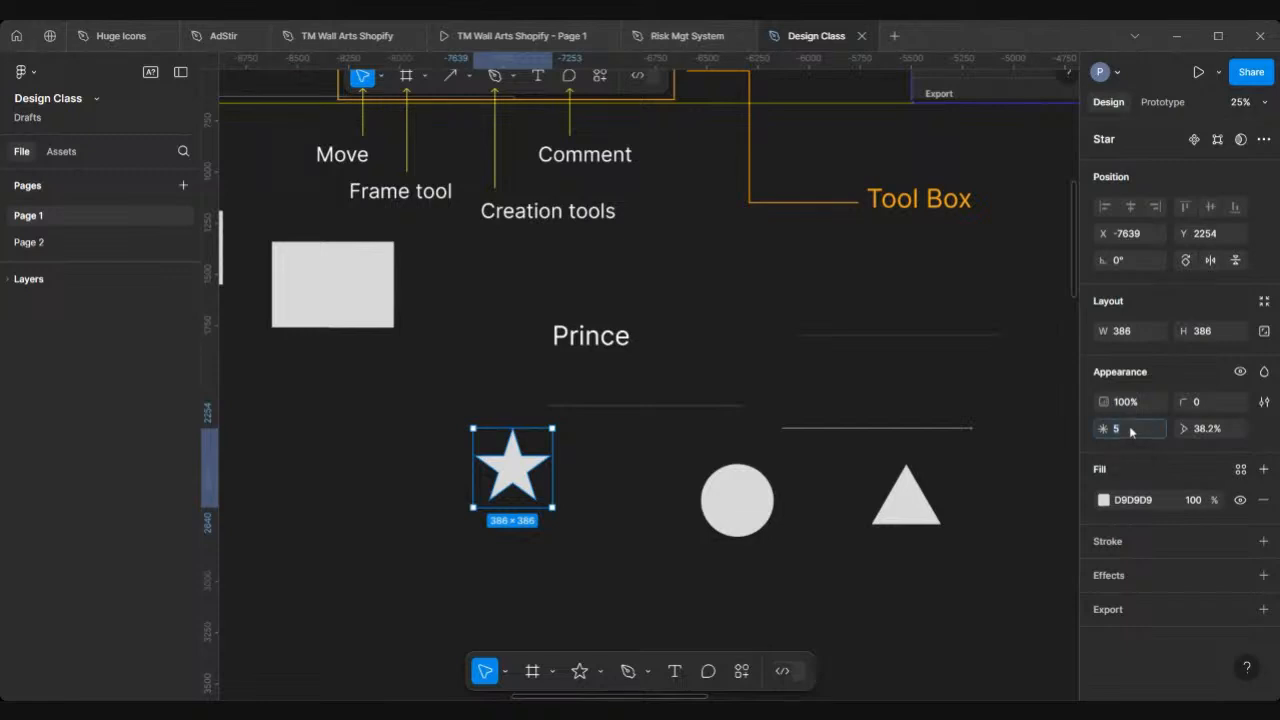
key("Return")
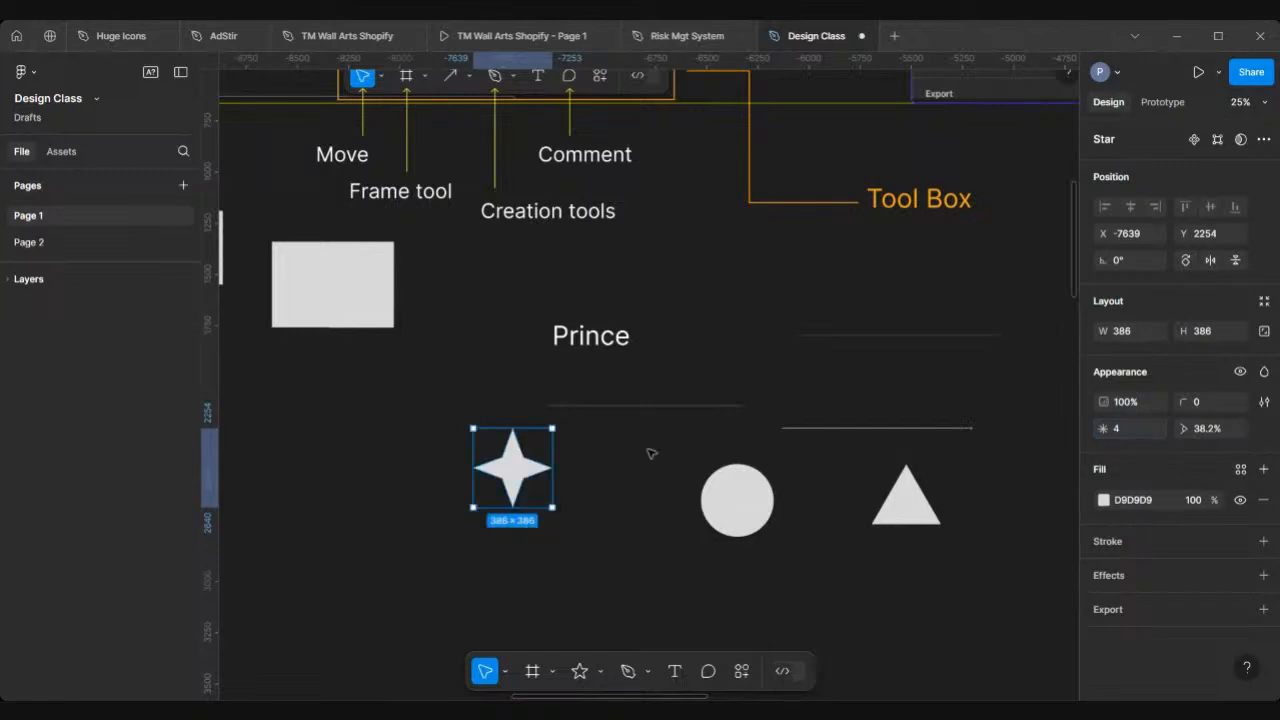
key("BackSpace")
type("6")
key("Return")
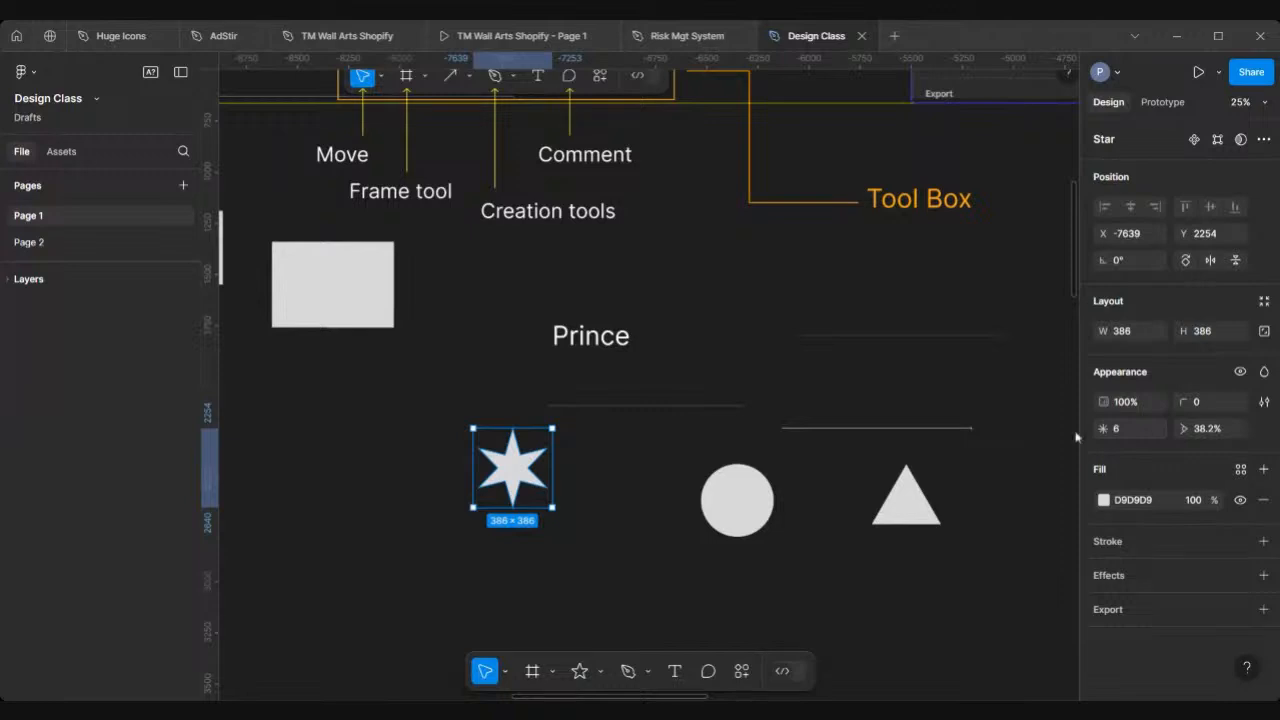
left_click(461, 569)
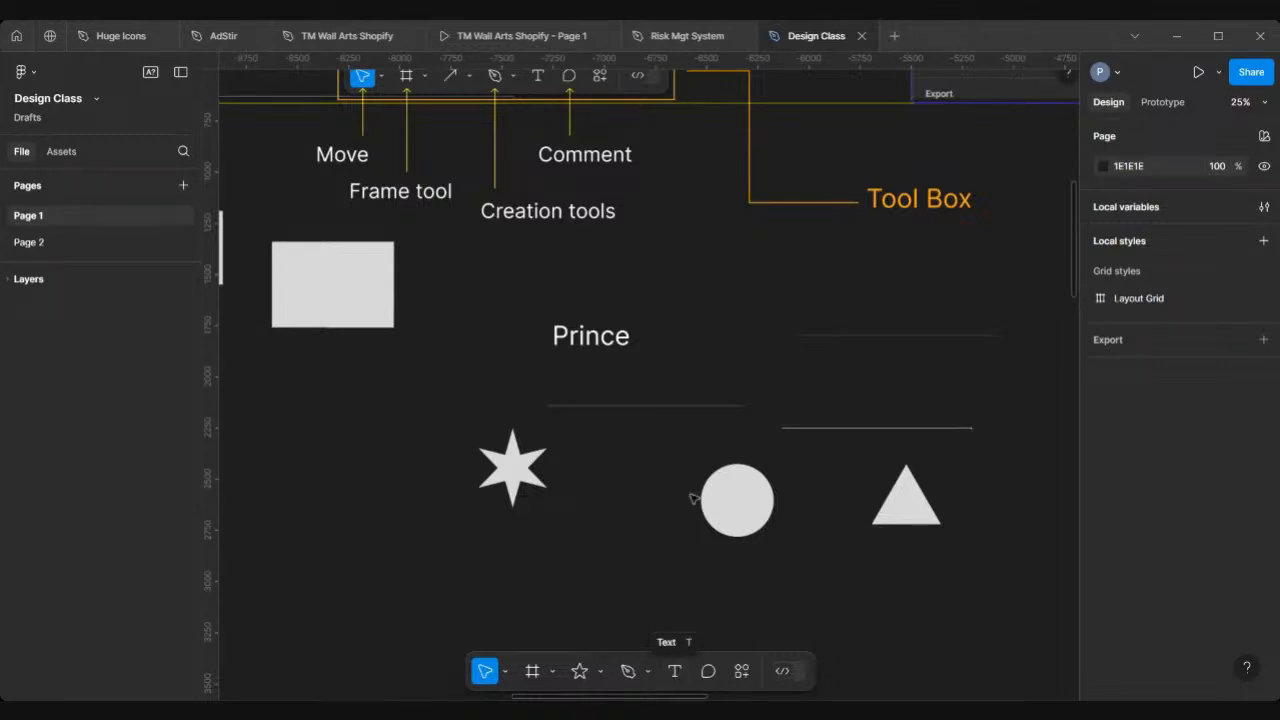
Inspect the WhatsApp Chats mockup up close and select its Archived row
scroll(695, 499, "down", 5)
scroll(695, 499, "left", 3)
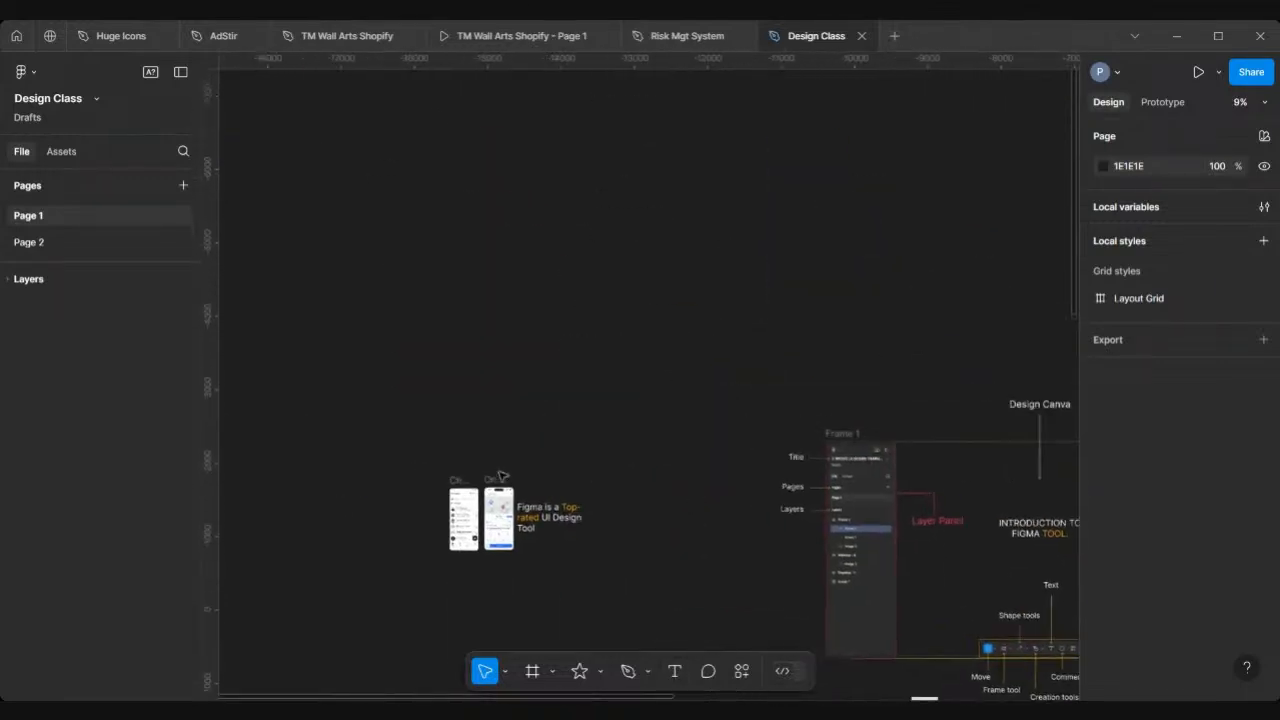
scroll(469, 519, "up", 8)
scroll(473, 524, "up", 4)
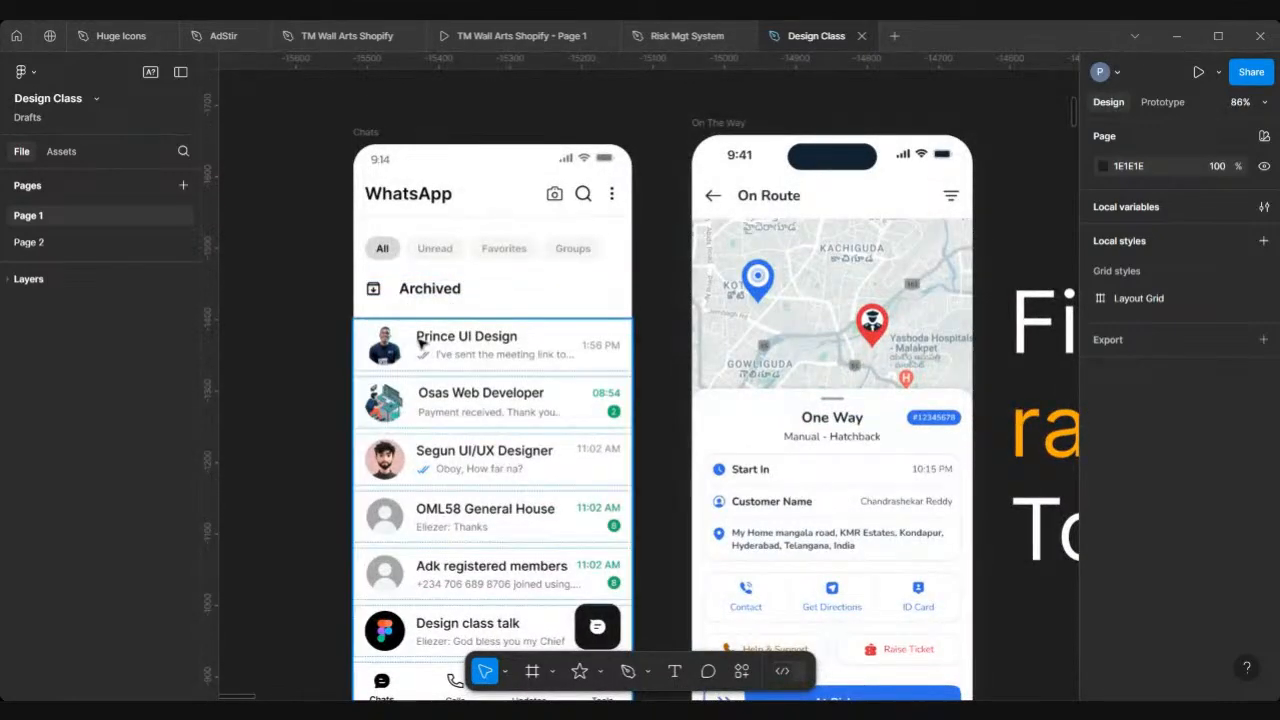
left_click(452, 289)
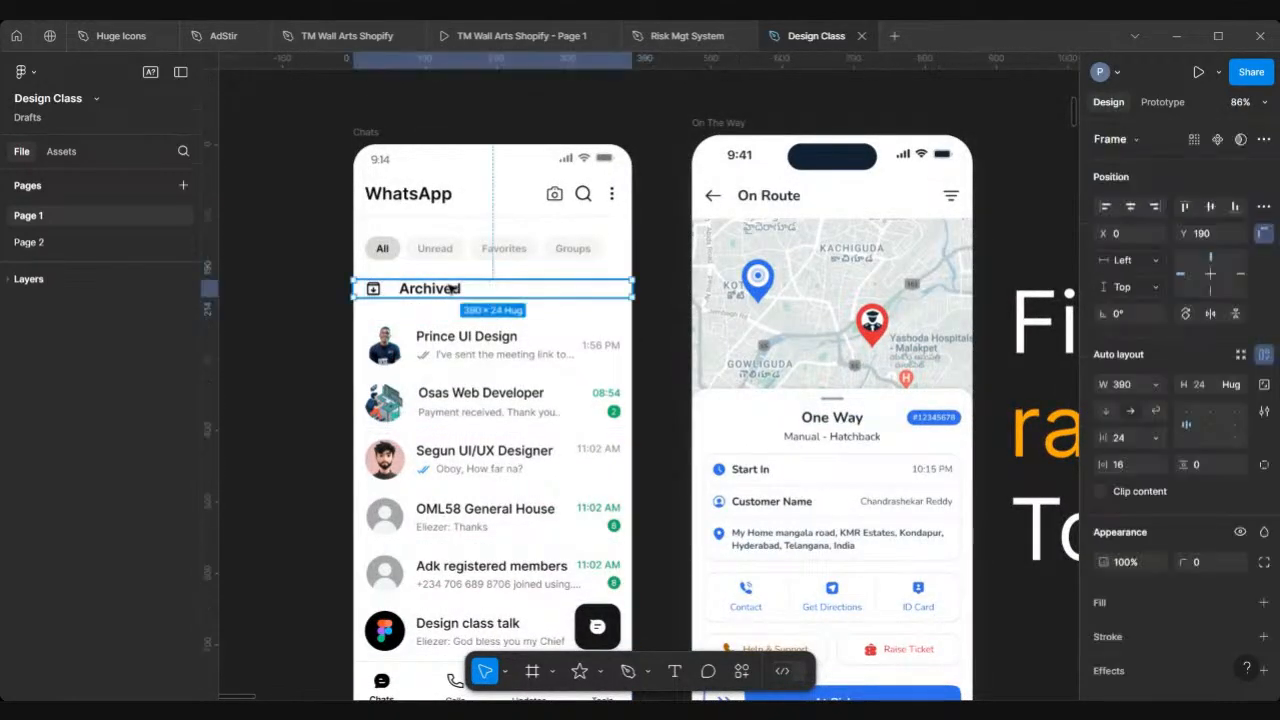
Add a text layer with the person's first name on the empty canvas left of the Title, Pages and Layers labels, at about X -12580, Y -995
scroll(452, 289, "down", 5)
scroll(452, 289, "right", 8)
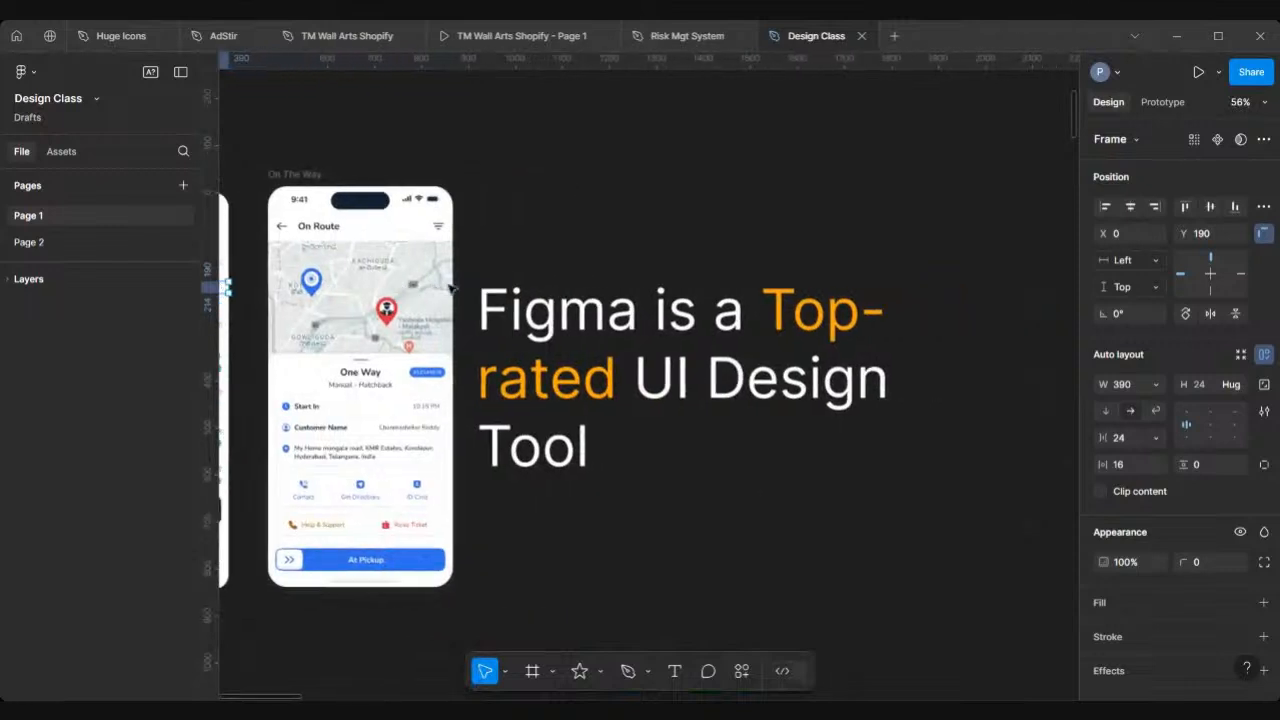
scroll(452, 289, "down", 5)
scroll(452, 289, "right", 3)
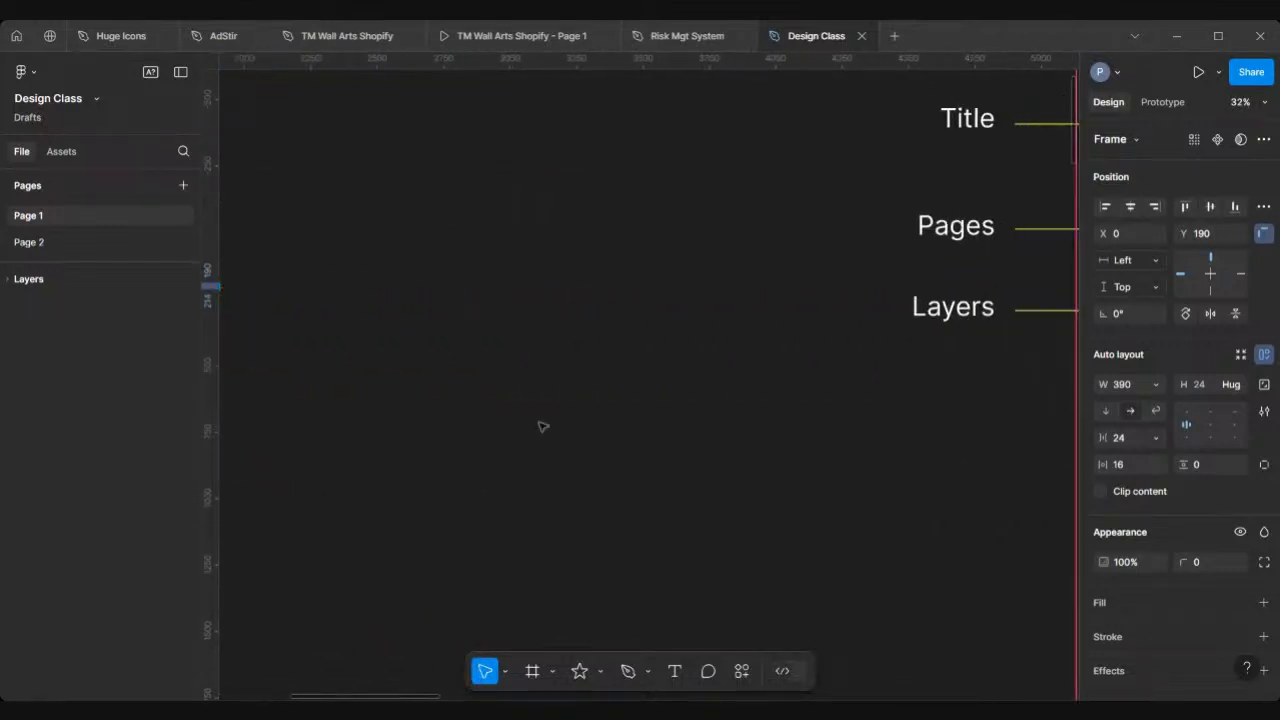
left_click(675, 671)
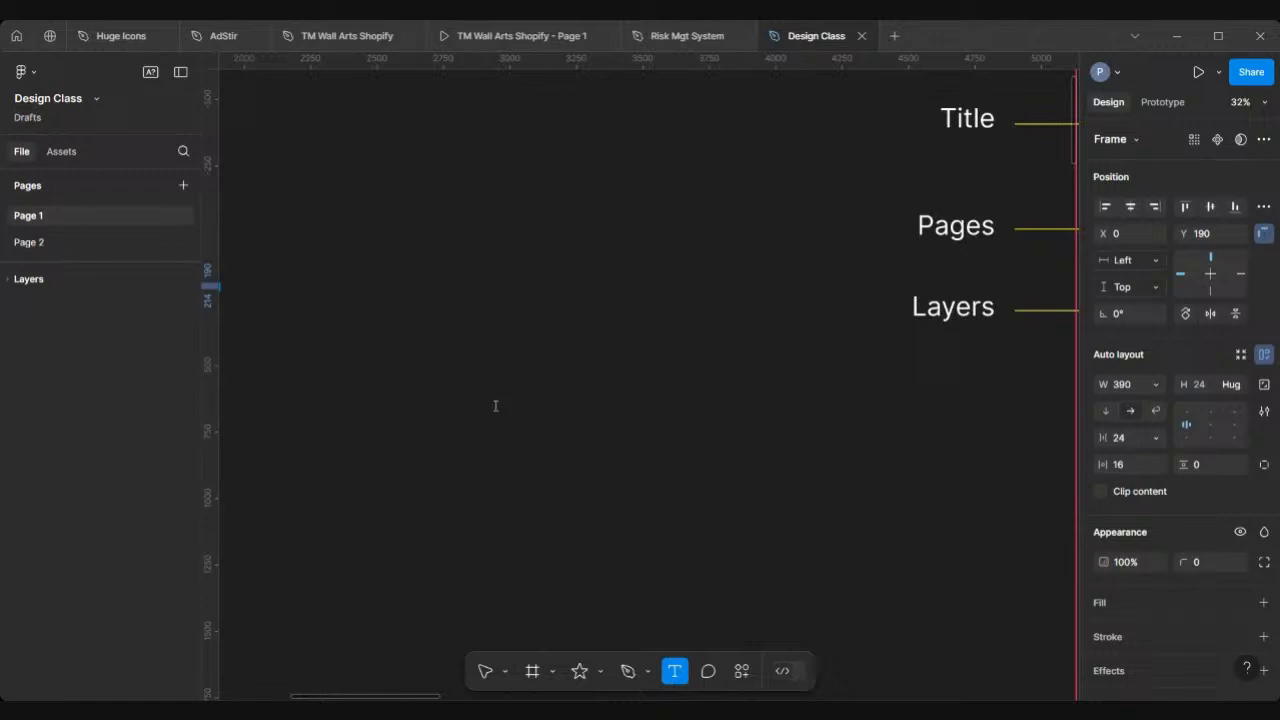
left_click(495, 405)
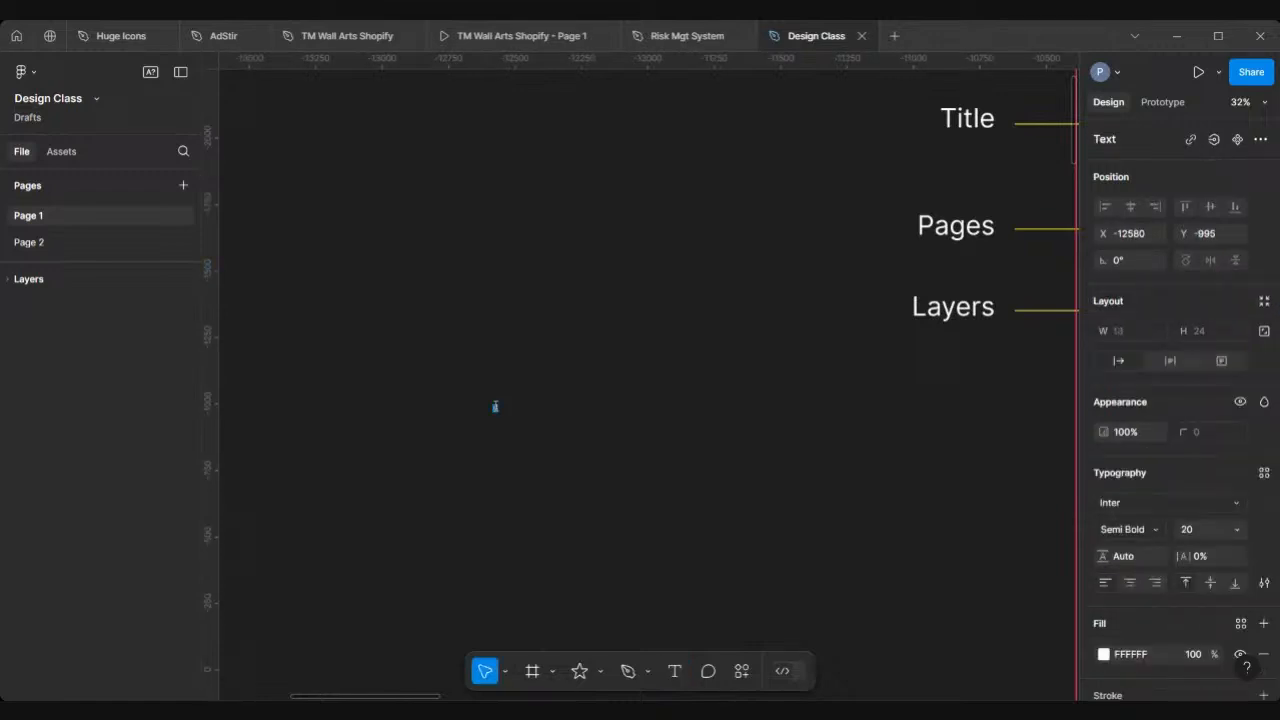
type("Prince")
scroll(498, 408, "up", 5)
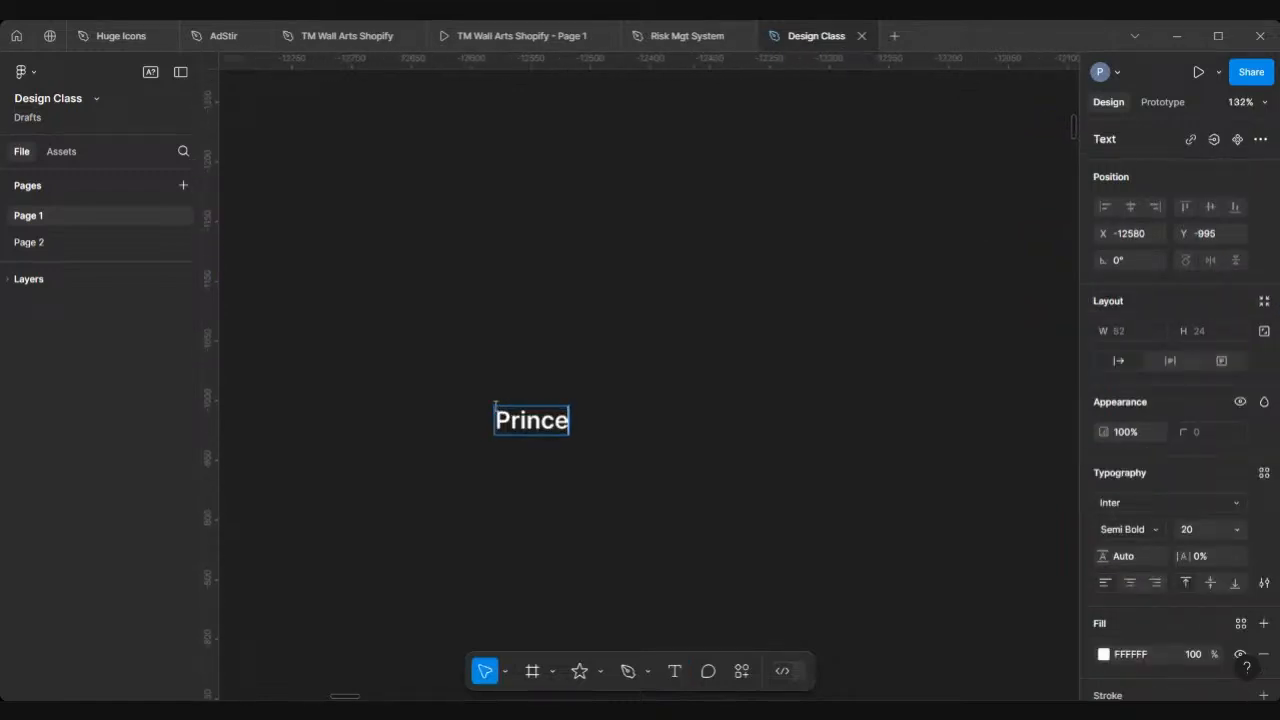
key("Escape")
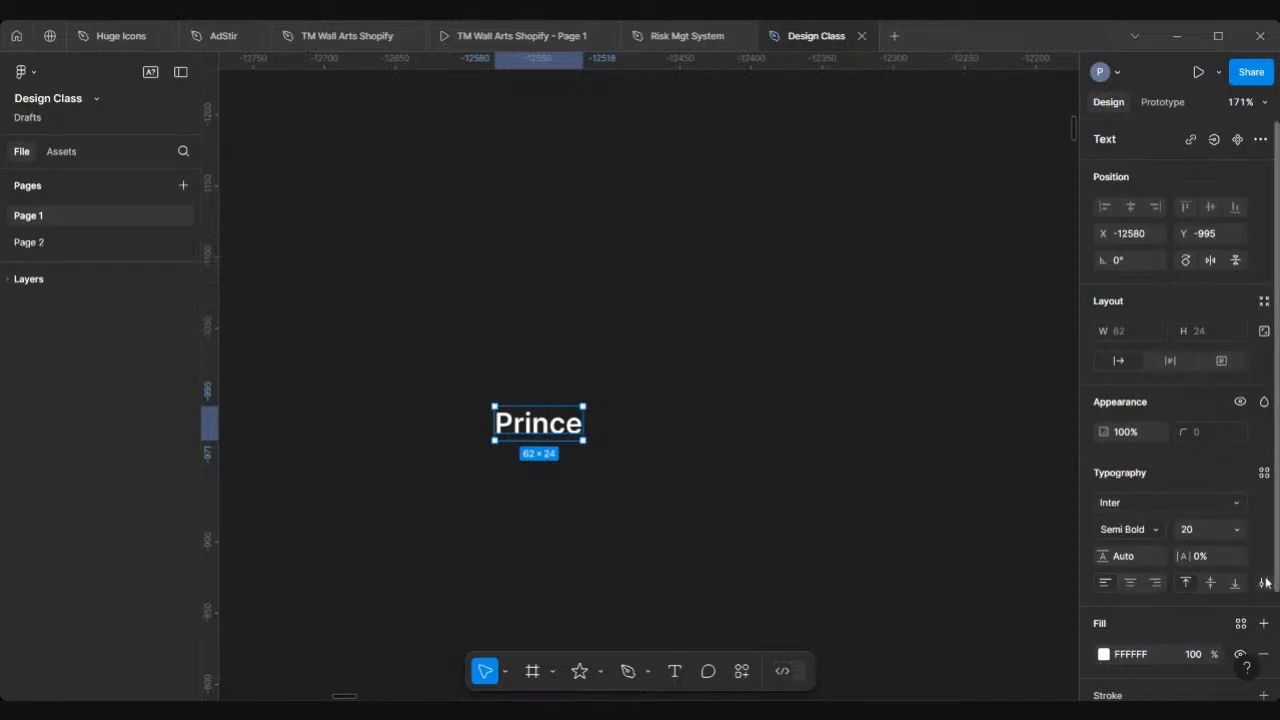
Set the new name text's font to Italianno and its size to 40
left_click(1236, 509)
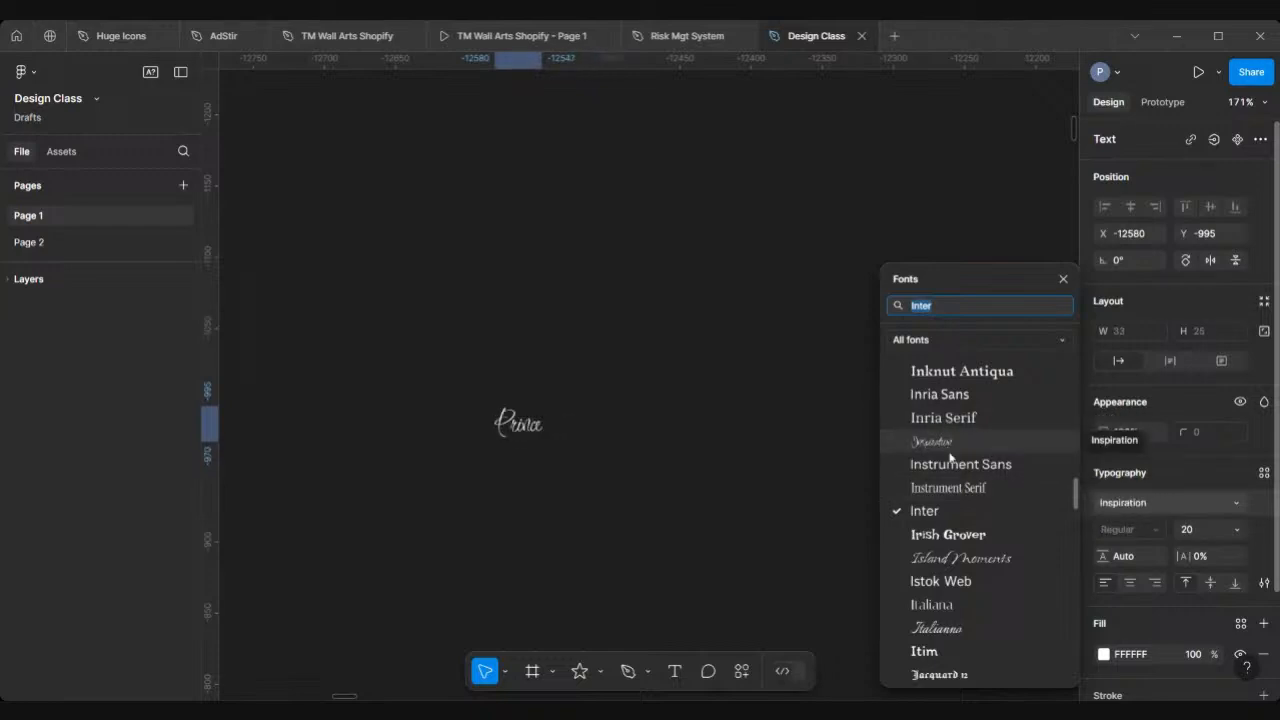
left_click(955, 629)
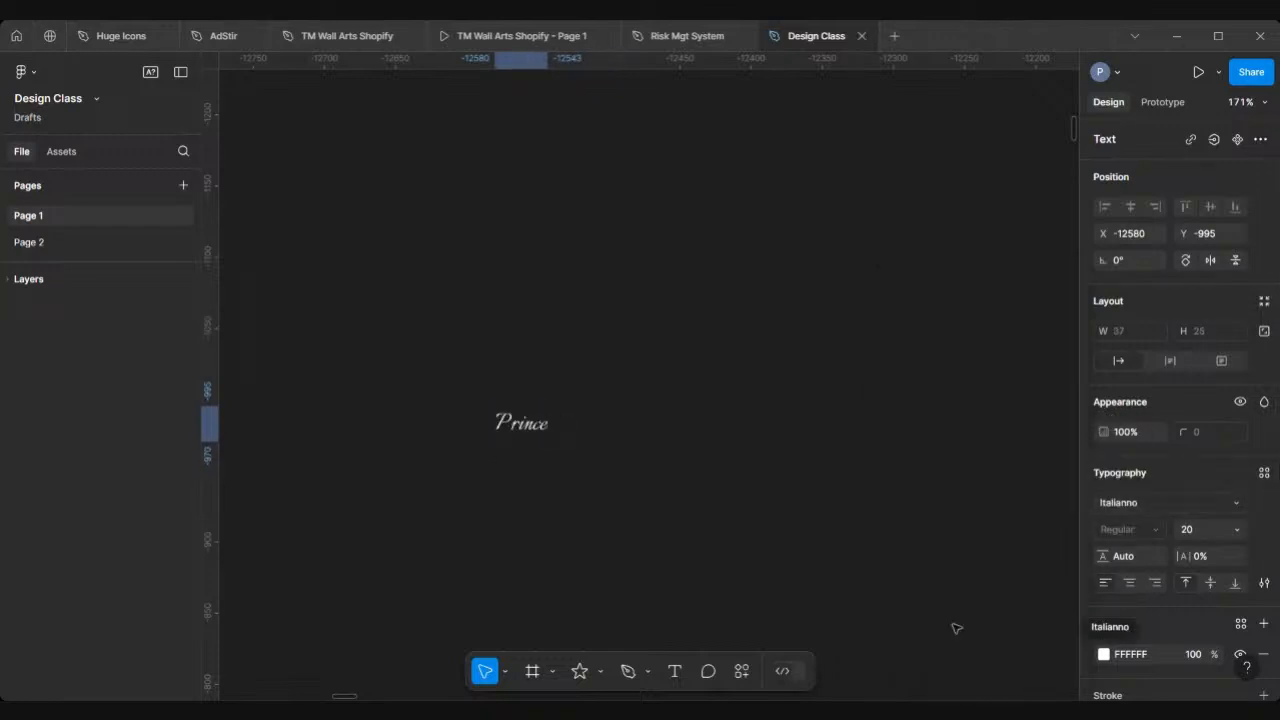
left_click(1239, 529)
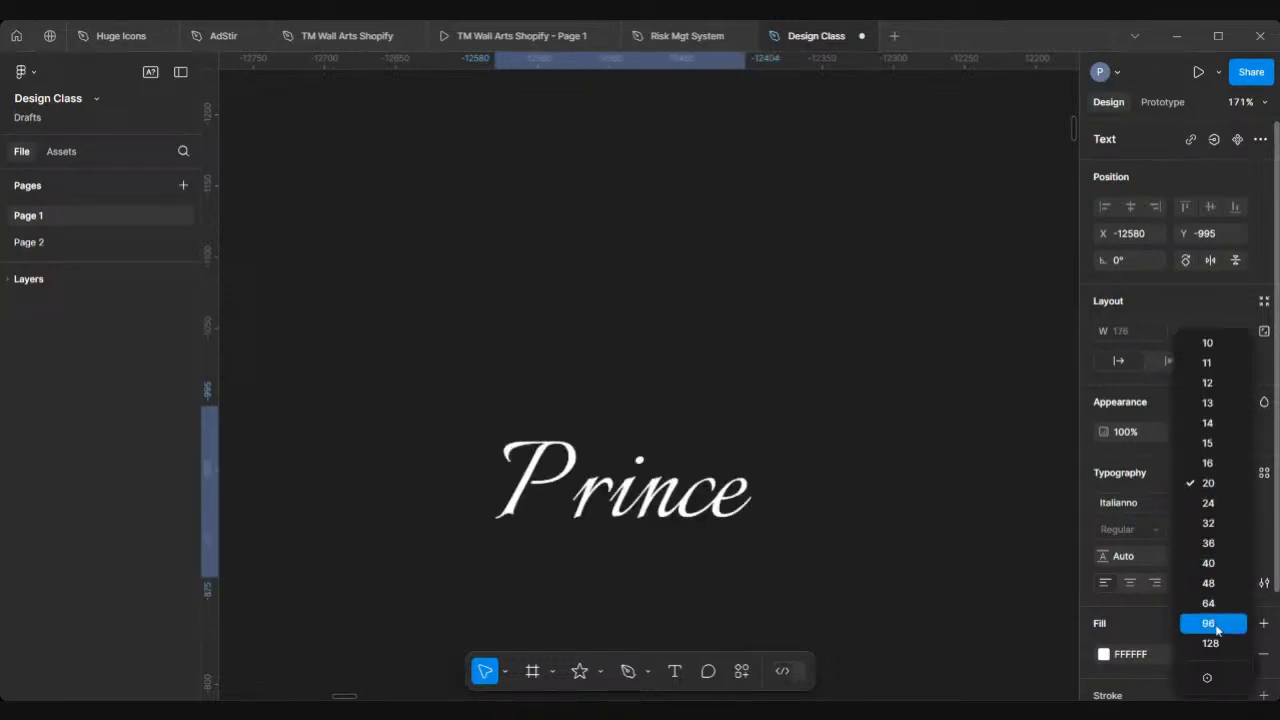
left_click(1208, 563)
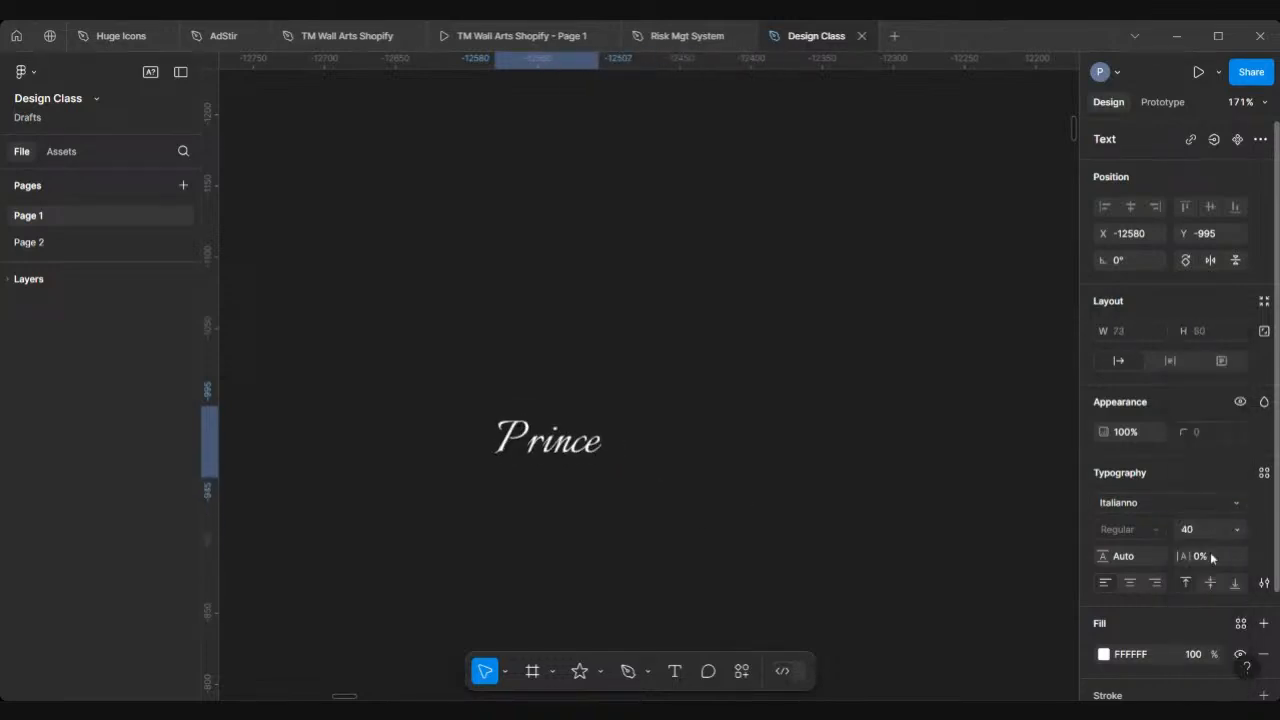
Review the labelled Figma interface diagram, from the layer panel labels to the Tool Box callouts for the shape and text tools
scroll(833, 384, "down", 1)
scroll(833, 384, "right", 2)
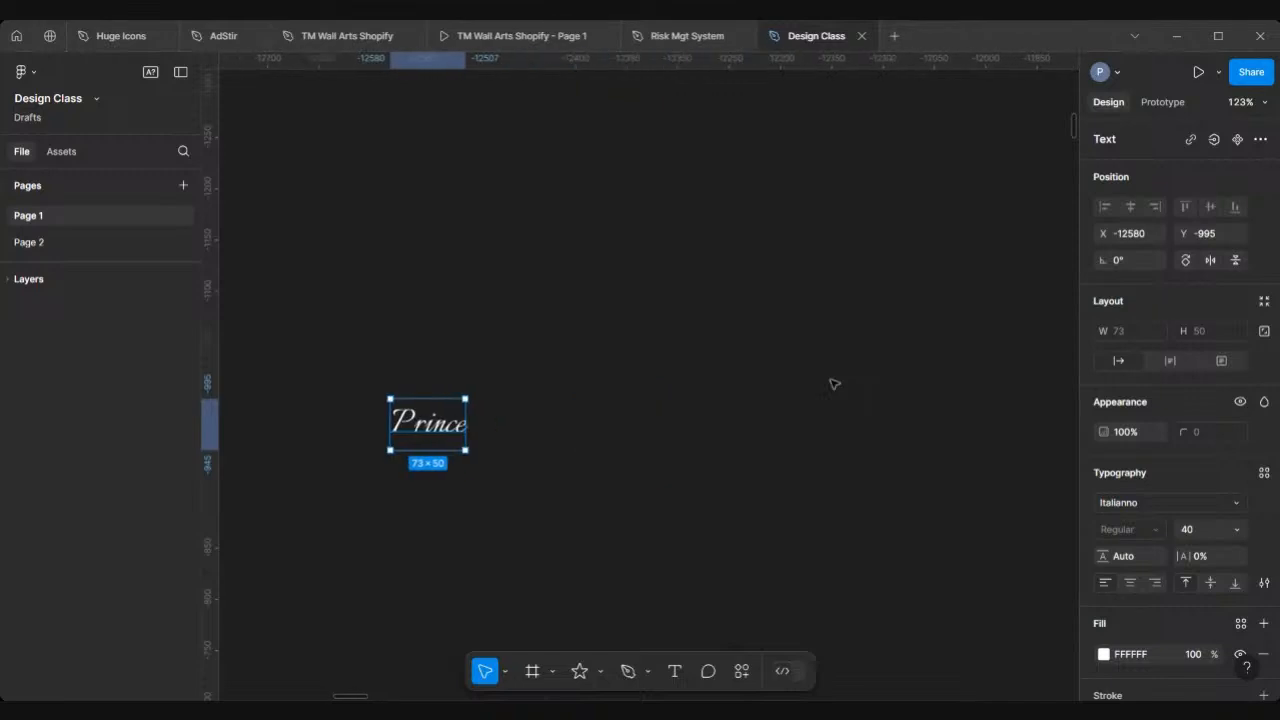
scroll(833, 384, "down", 1)
scroll(833, 384, "right", 2)
scroll(833, 384, "down", 2)
scroll(833, 384, "right", 4)
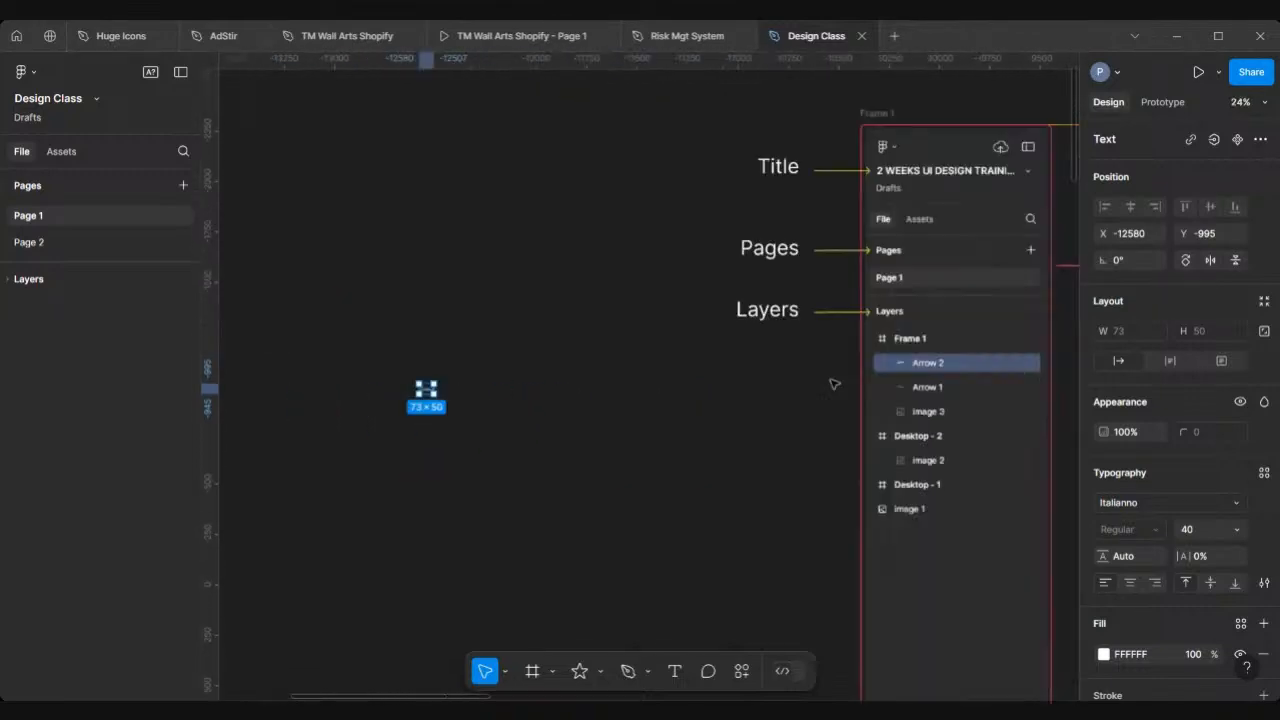
scroll(833, 384, "right", 6)
scroll(832, 383, "down", 3)
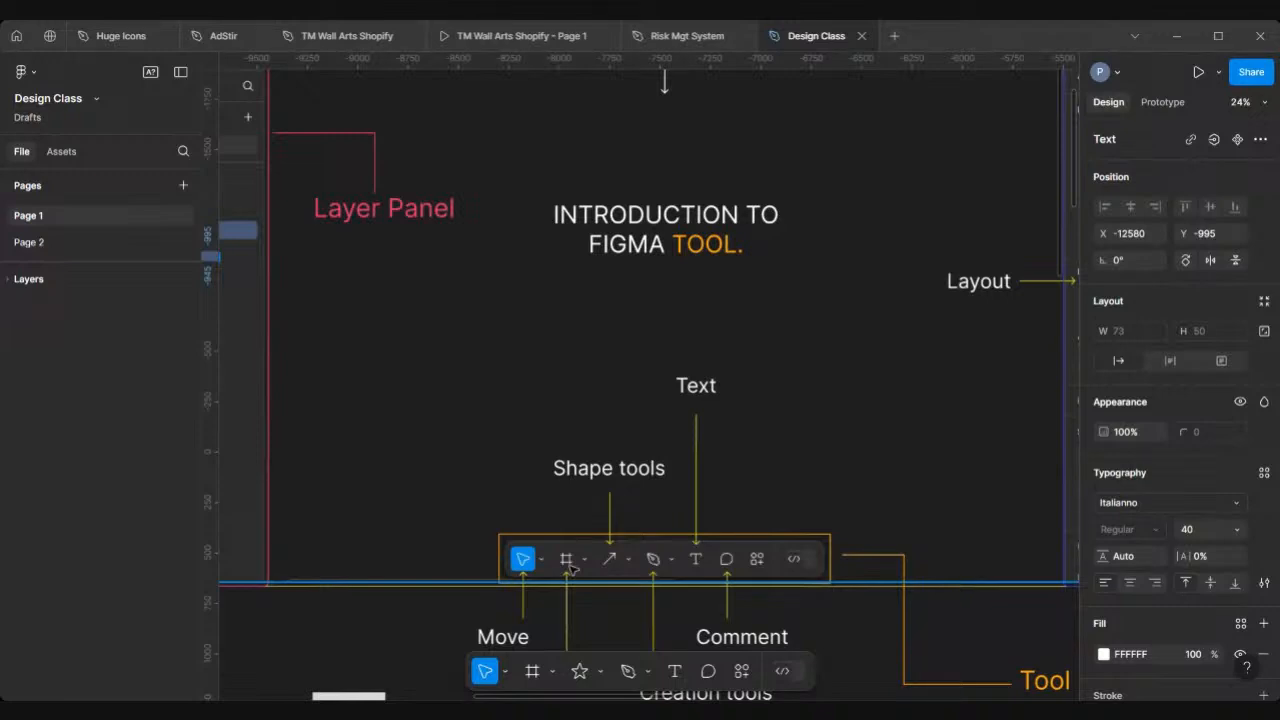
scroll(571, 568, "down", 3)
scroll(573, 569, "down", 2)
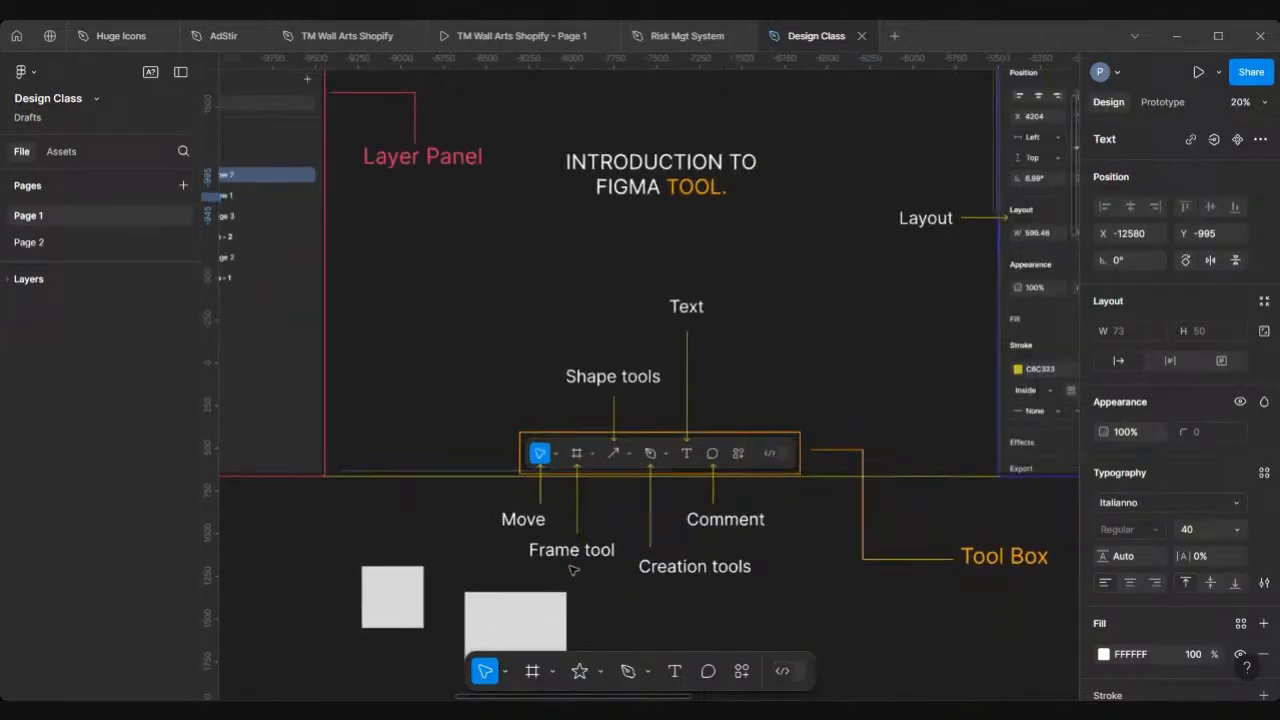
Examine the Elements frame's lists of design elements and design components and the explanatory notes below them
scroll(573, 569, "down", 4)
scroll(573, 570, "up", 5)
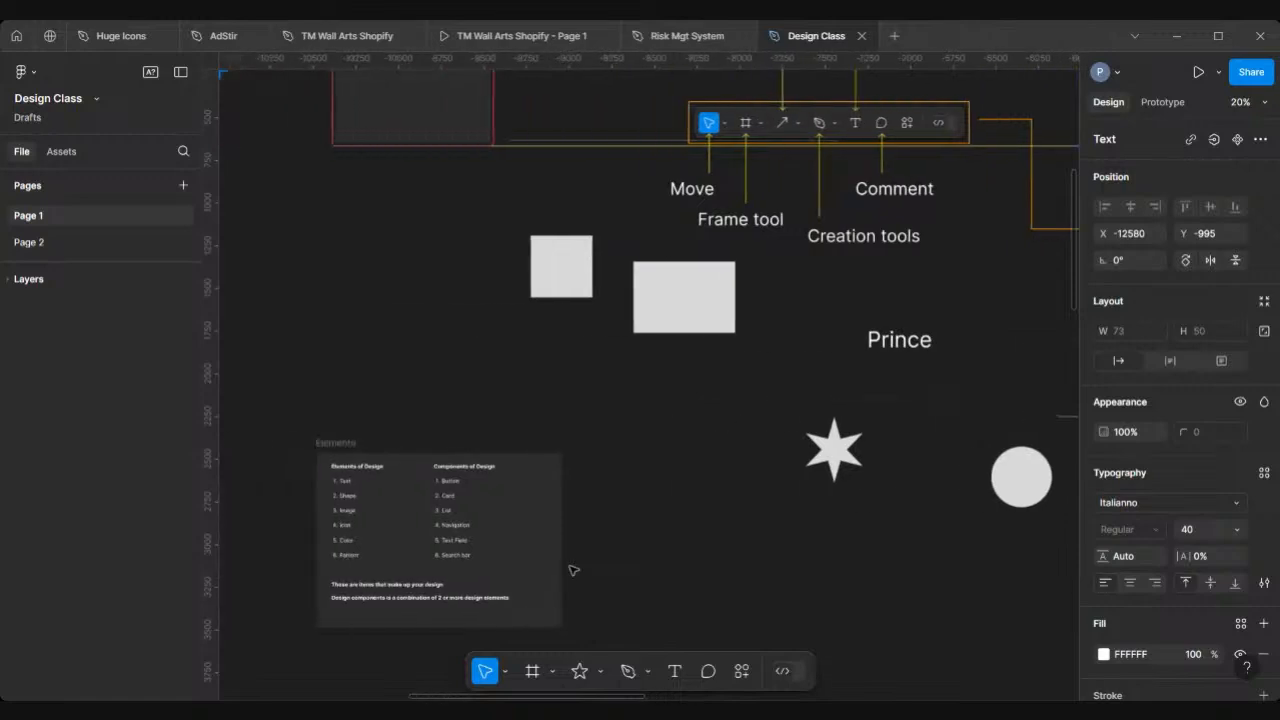
scroll(488, 551, "down", 1)
scroll(488, 551, "left", 1)
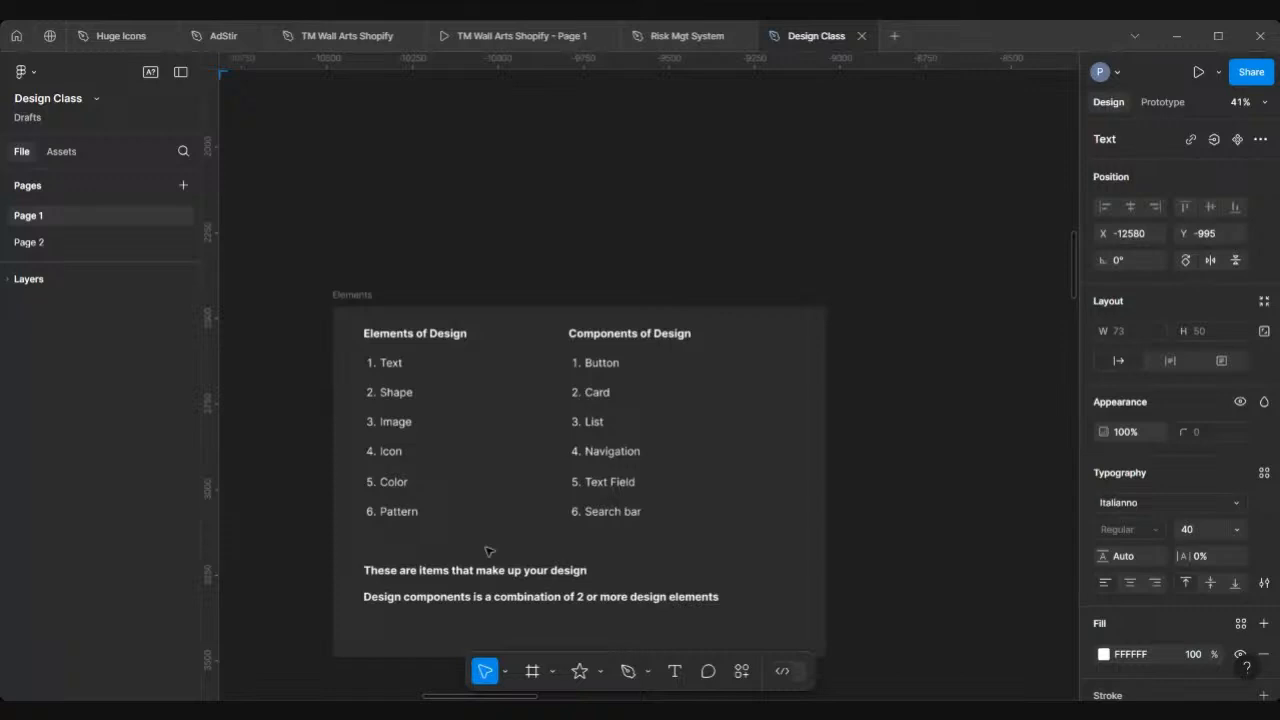
scroll(489, 551, "down", 1)
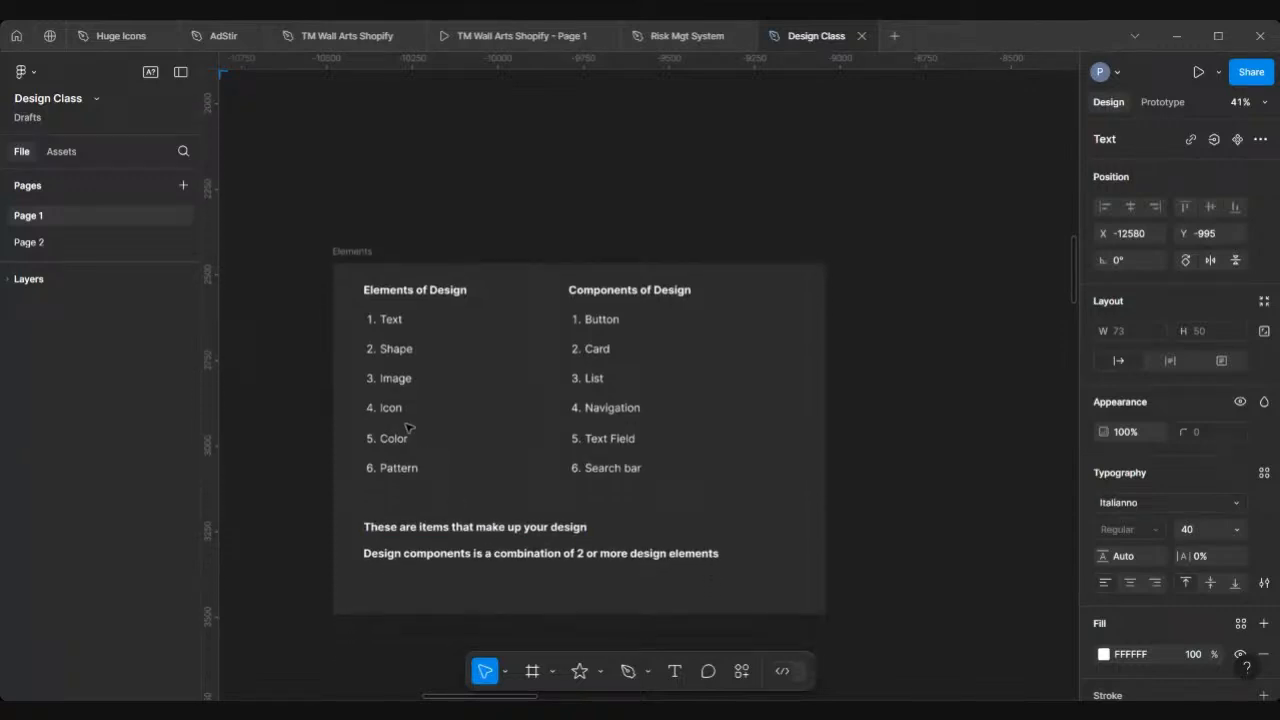
scroll(408, 428, "up", 1)
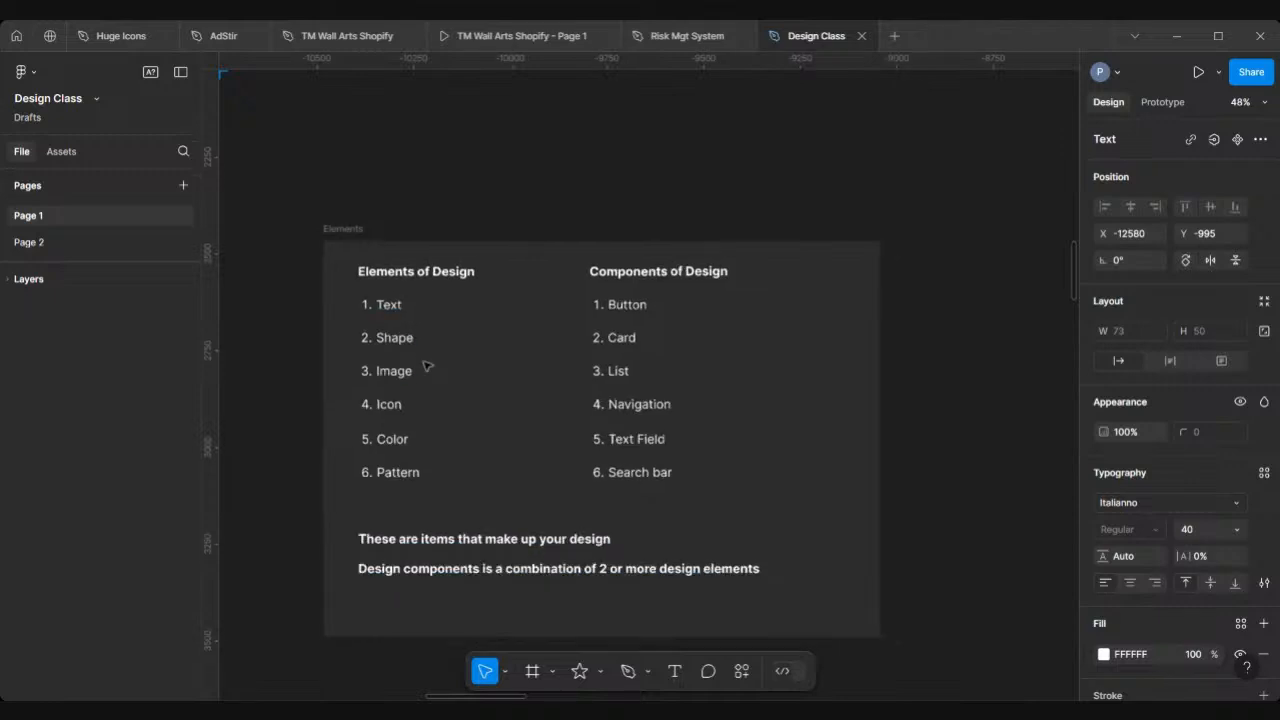
scroll(426, 366, "down", 1)
scroll(431, 388, "down", 1)
scroll(431, 388, "down", 2)
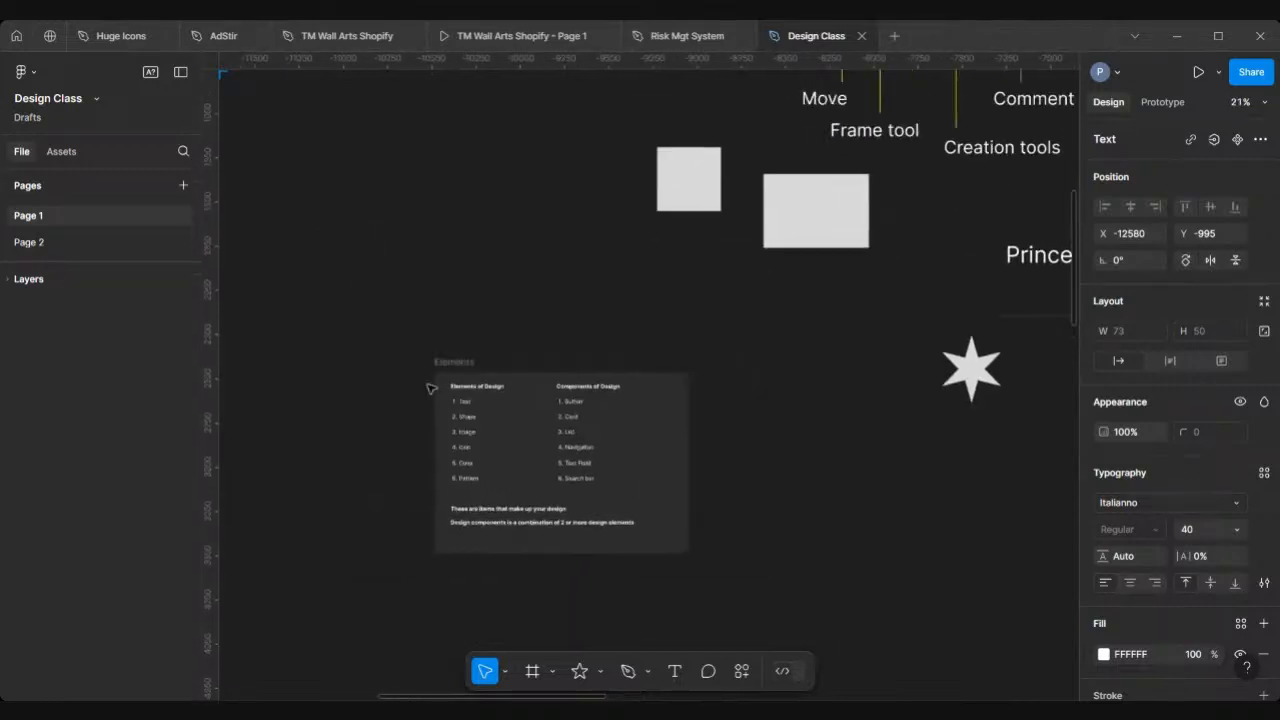
Move the Chats frame across the canvas to just left of the Elements frame, at about X -11081, Y 2466
scroll(431, 388, "up", 5)
scroll(431, 388, "up", 3)
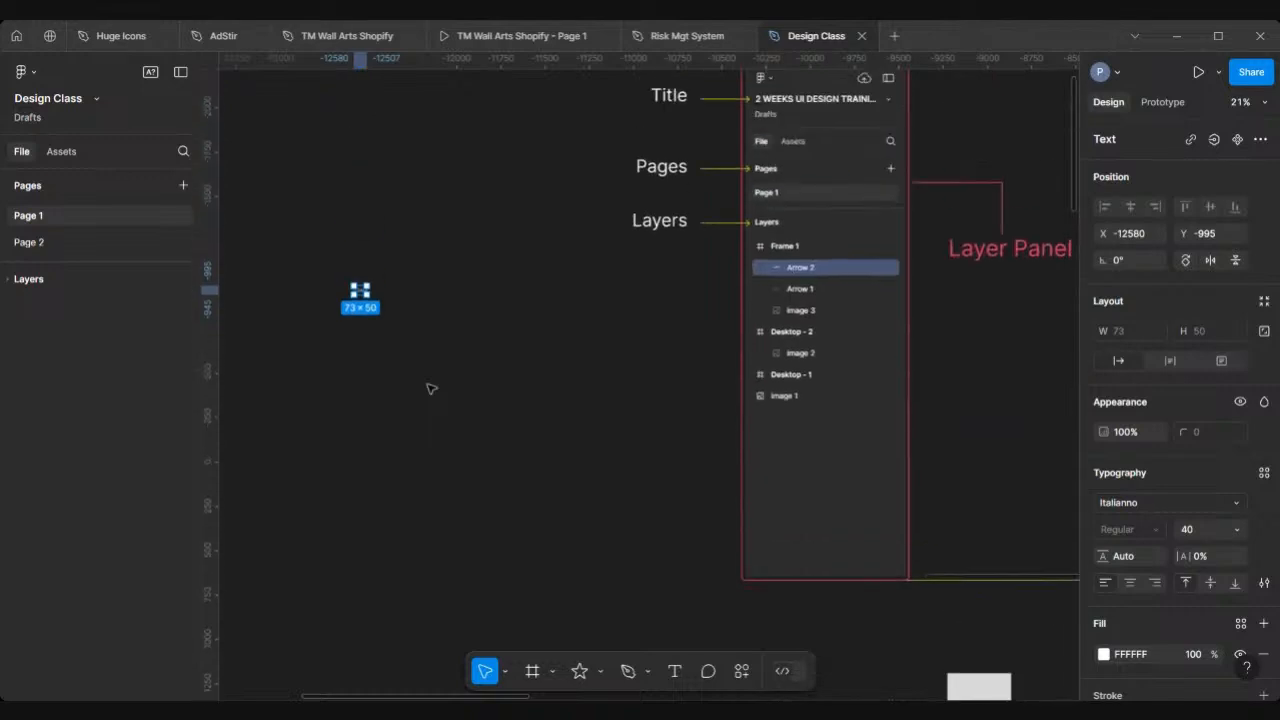
scroll(431, 388, "left", 5)
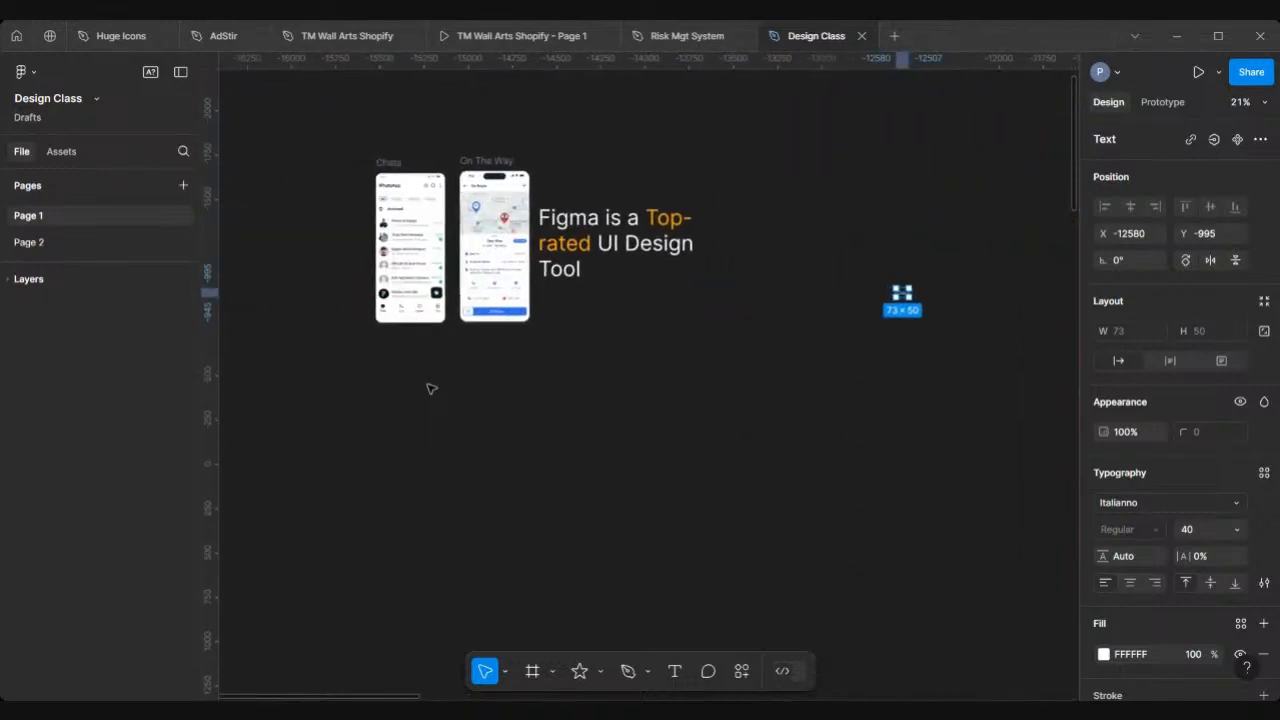
key("Escape")
left_click(390, 165)
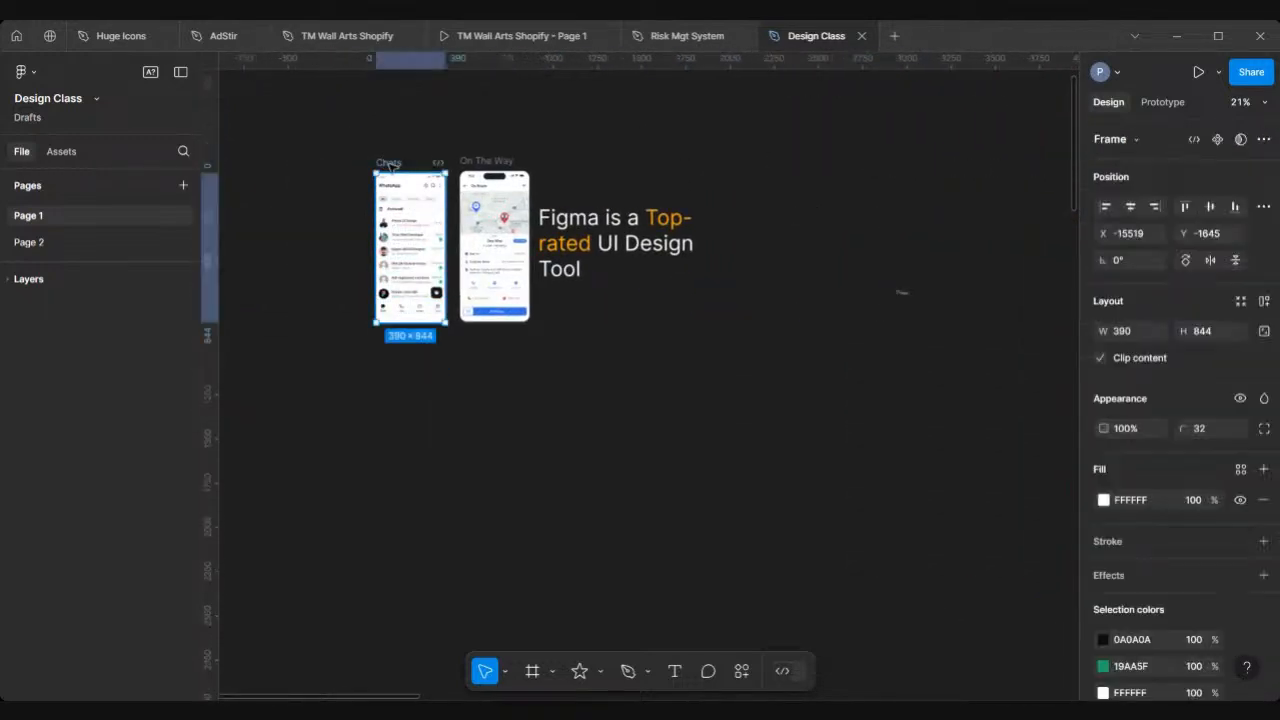
left_click_drag(390, 165, 722, 521)
scroll(723, 523, "down", 5)
scroll(723, 523, "right", 4)
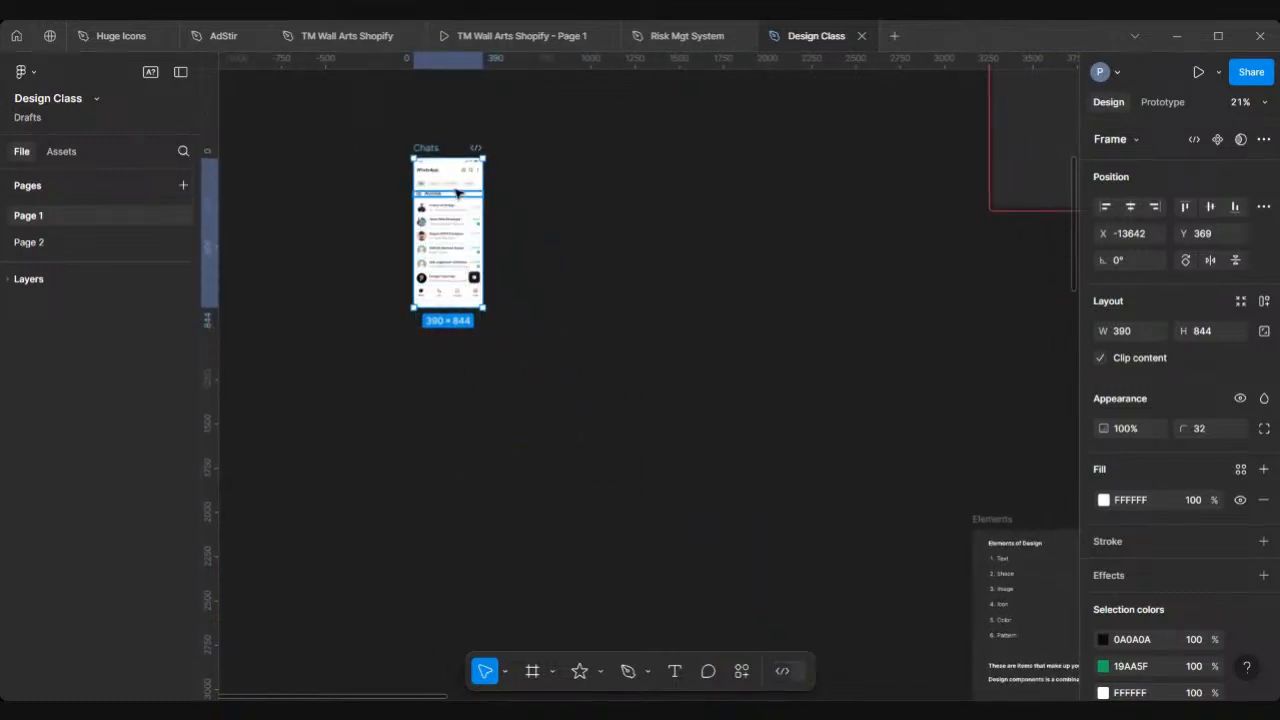
left_click_drag(456, 193, 917, 563)
scroll(908, 563, "right", 5)
scroll(700, 520, "down", 2)
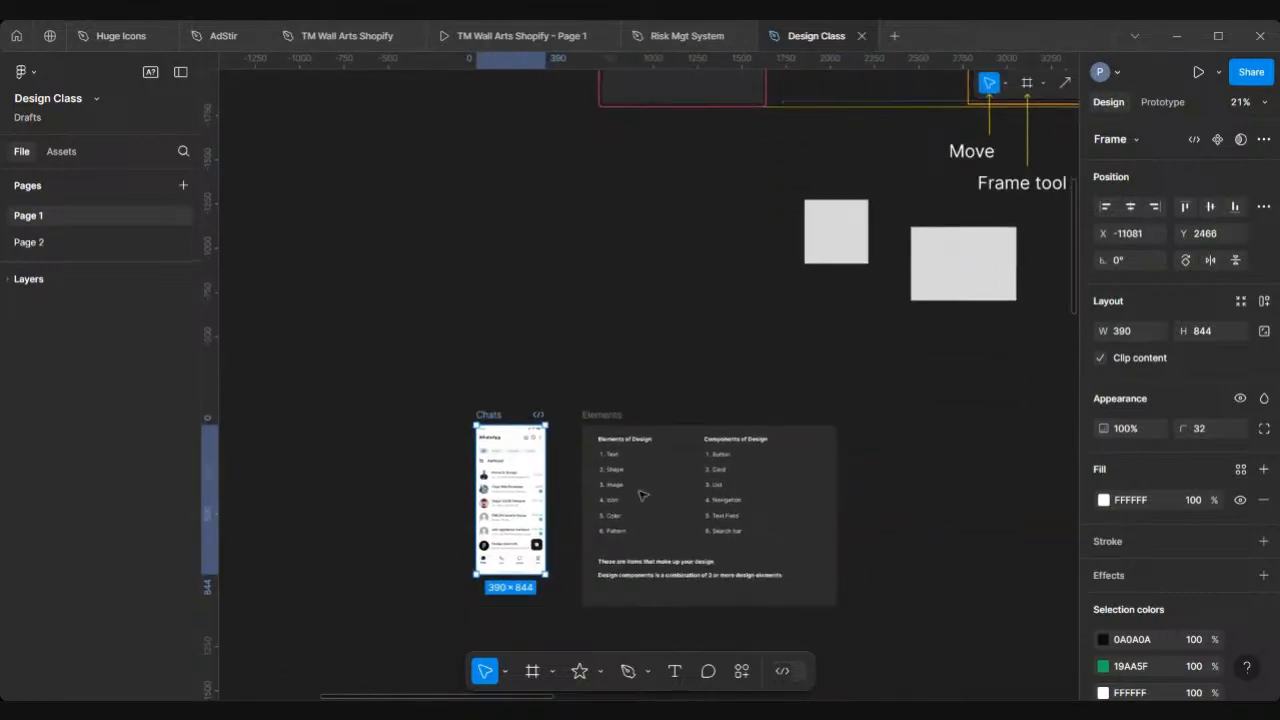
Examine the text, images and icons in the Chats screen against the Elements of Design list
scroll(642, 495, "up", 5)
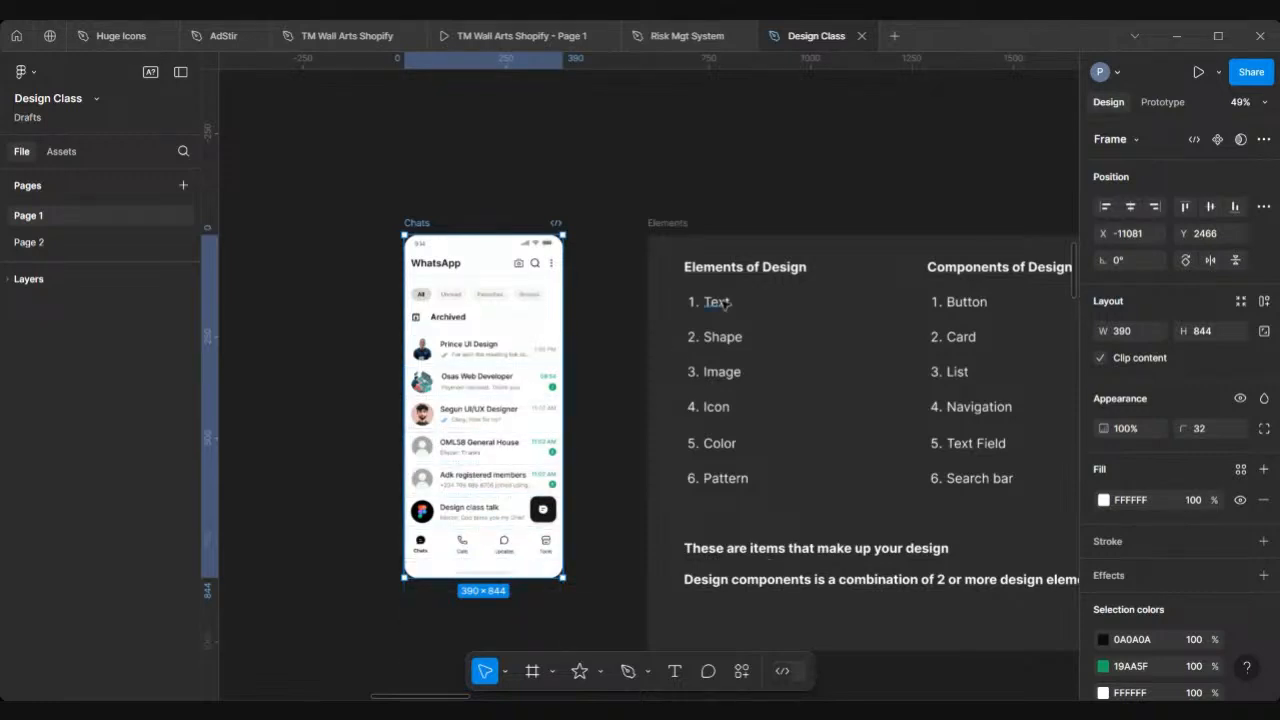
scroll(522, 300, "up", 3)
scroll(522, 306, "up", 1)
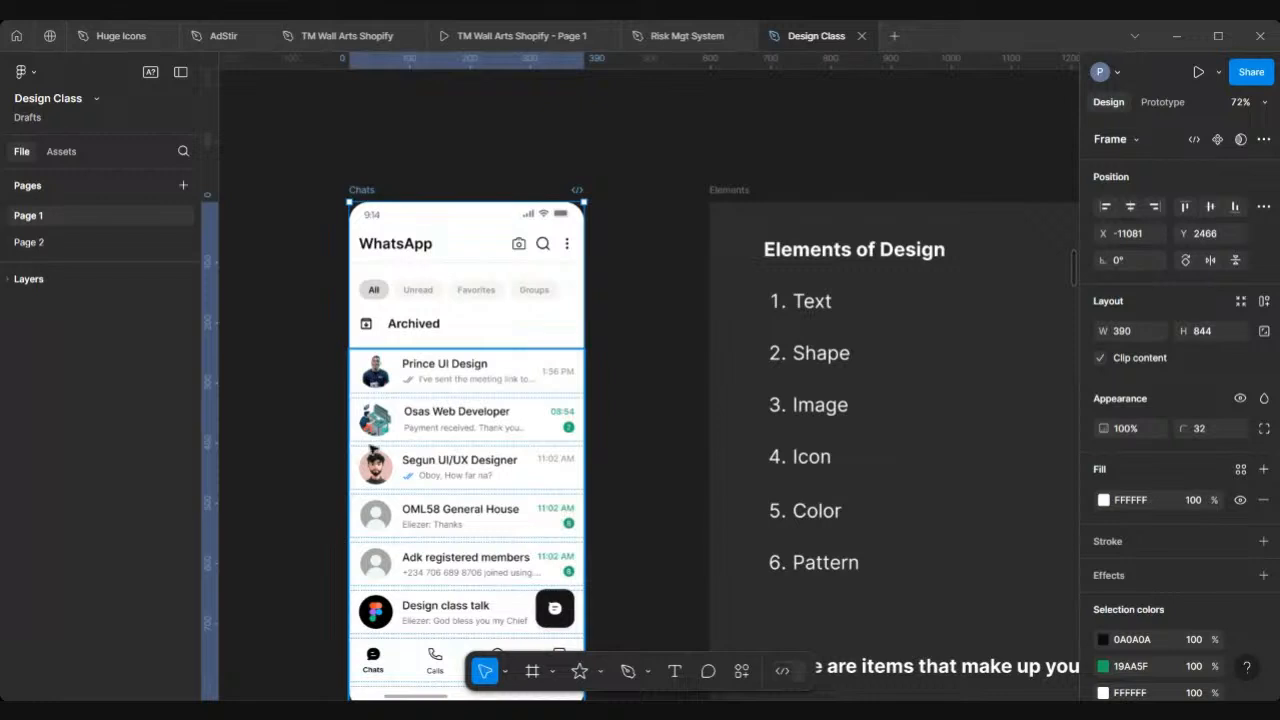
scroll(815, 450, "down", 2)
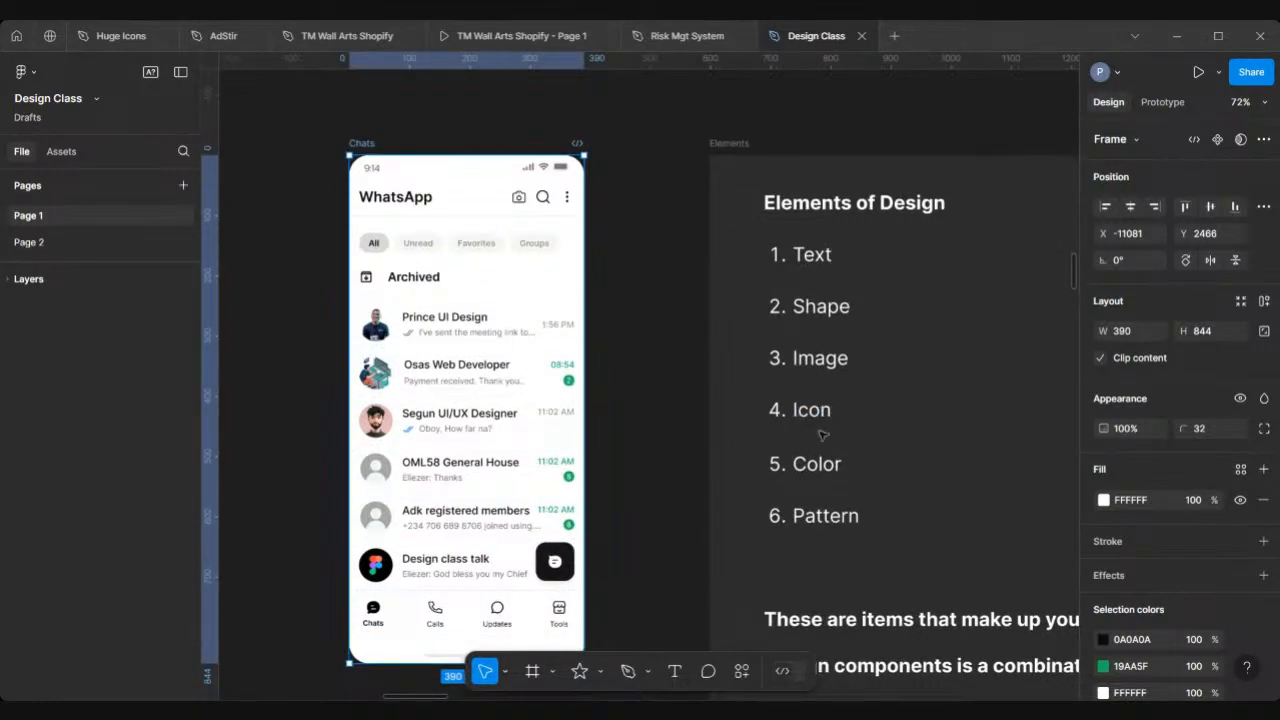
scroll(512, 203, "up", 5)
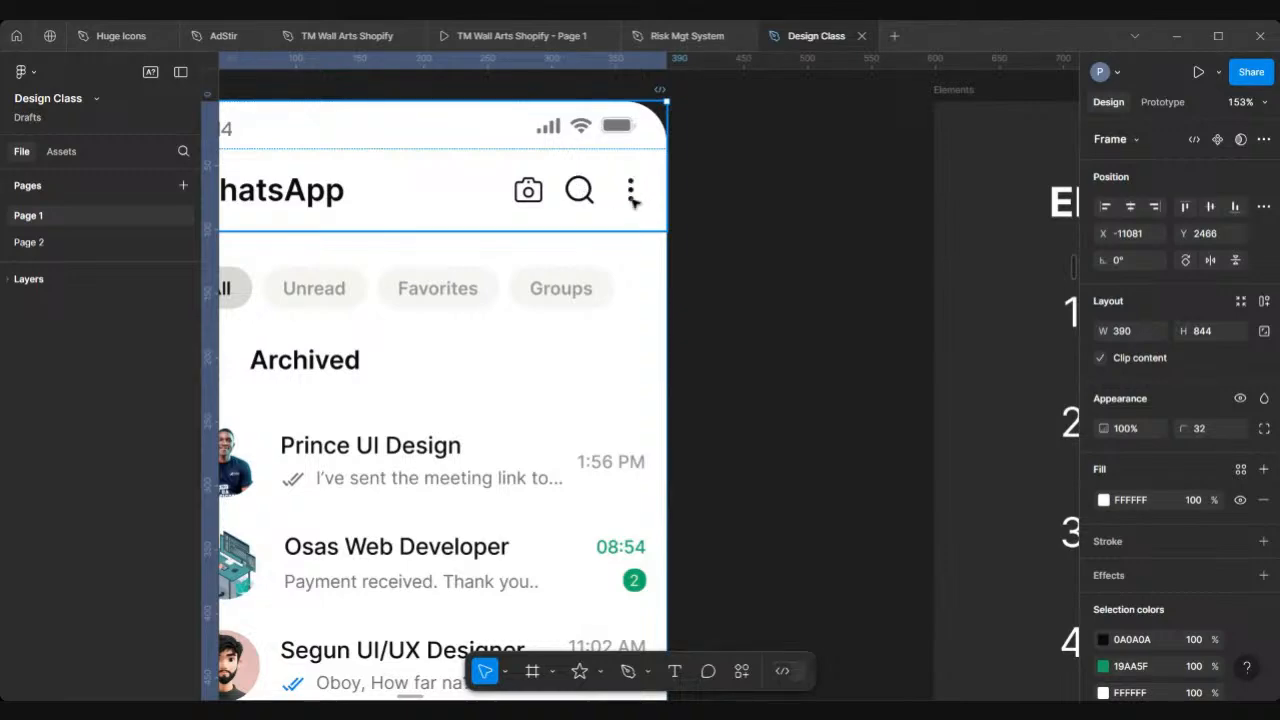
scroll(631, 200, "down", 3)
scroll(560, 330, "down", 5)
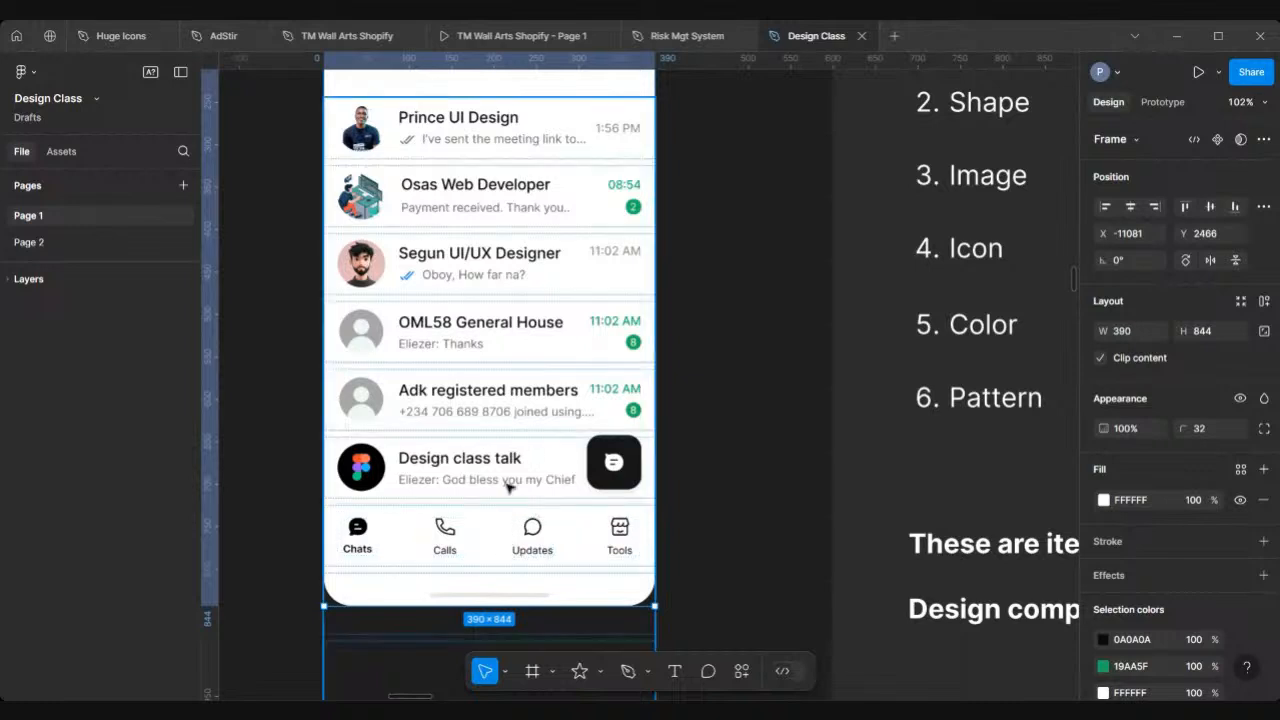
scroll(510, 487, "up", 1)
scroll(509, 487, "up", 2)
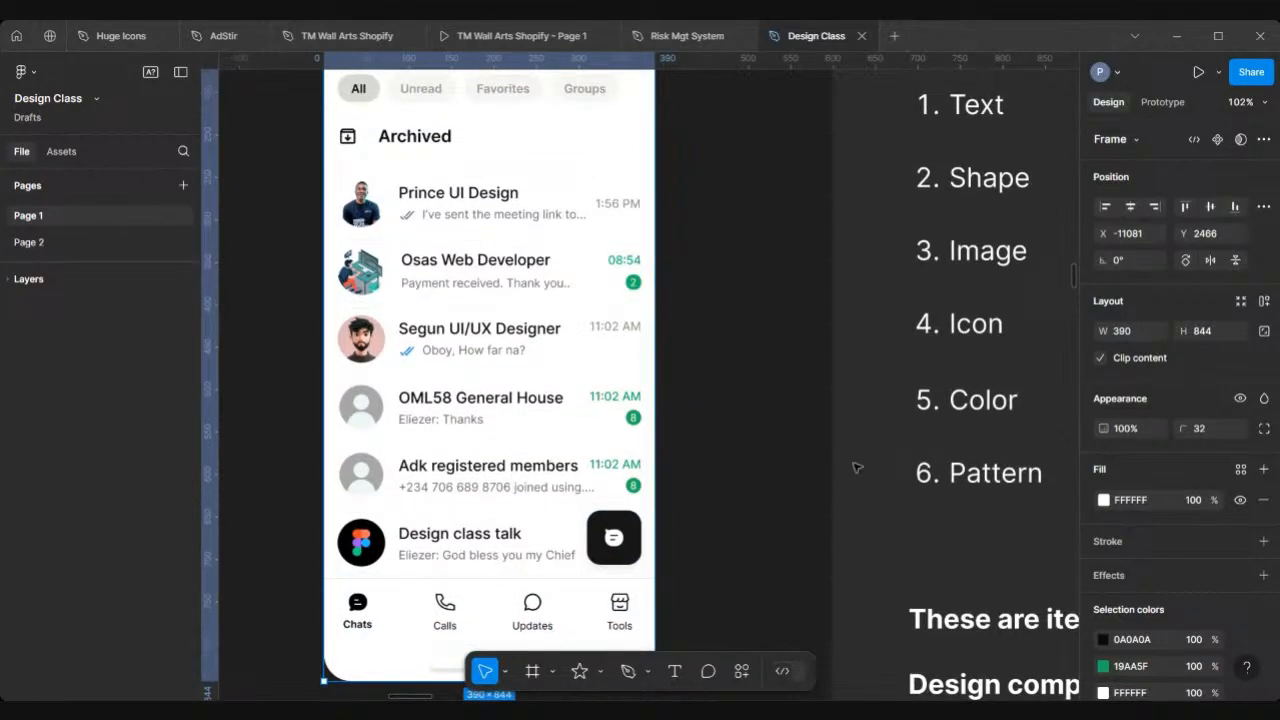
Compare the Chats screen's colours and repeated chat rows with the Color and Pattern entries of the Elements list
scroll(855, 470, "right", 2)
scroll(855, 470, "right", 1)
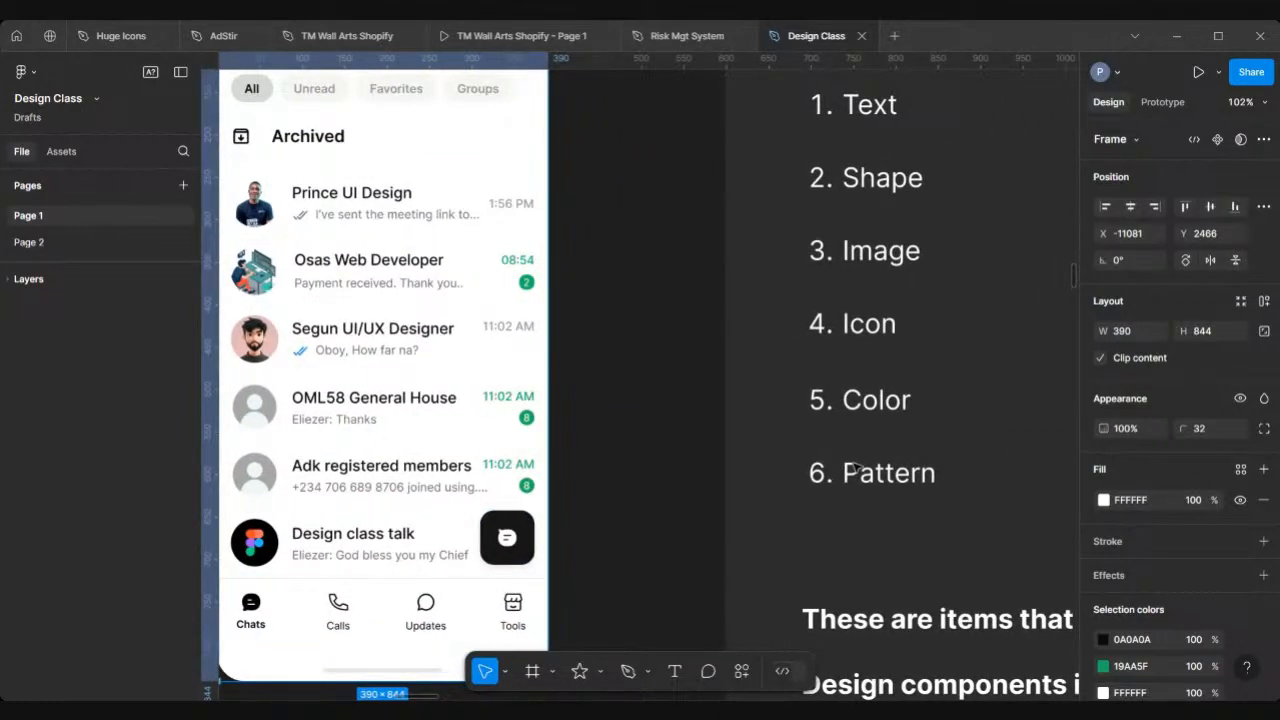
scroll(855, 470, "right", 1)
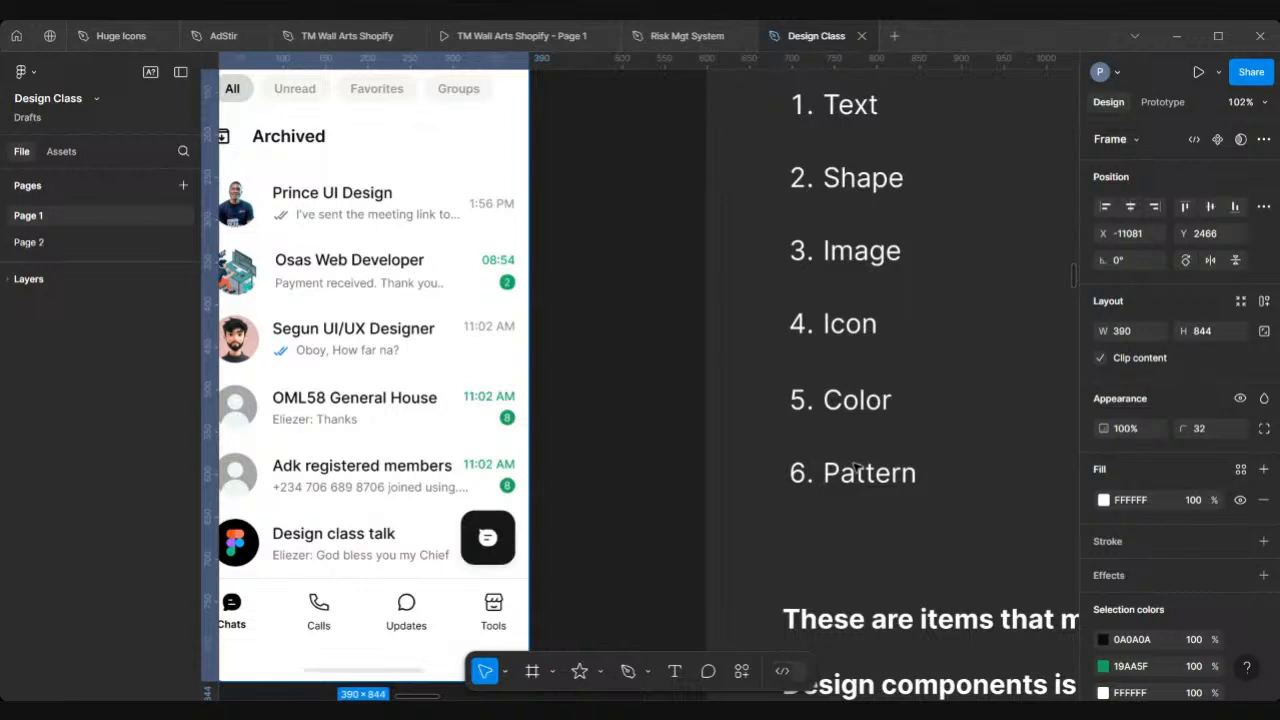
scroll(855, 490, "left", 3)
scroll(855, 490, "up", 1)
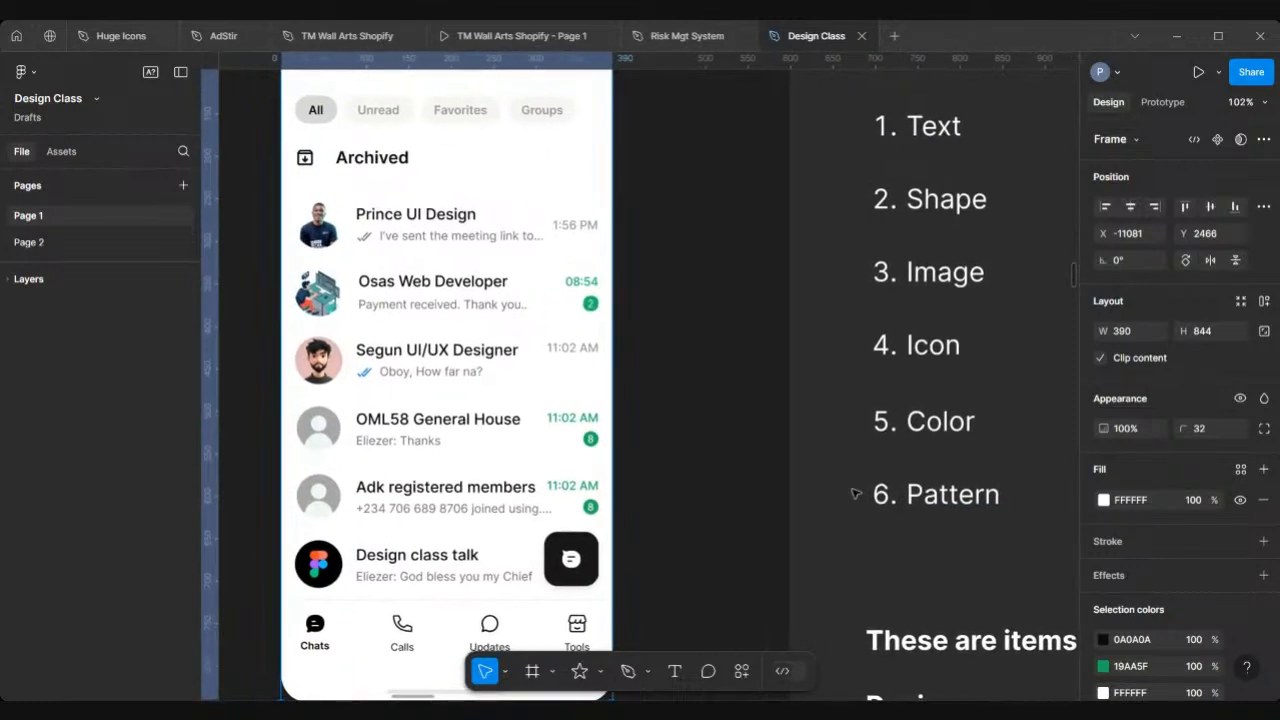
scroll(420, 346, "left", 3)
scroll(420, 346, "down", 1)
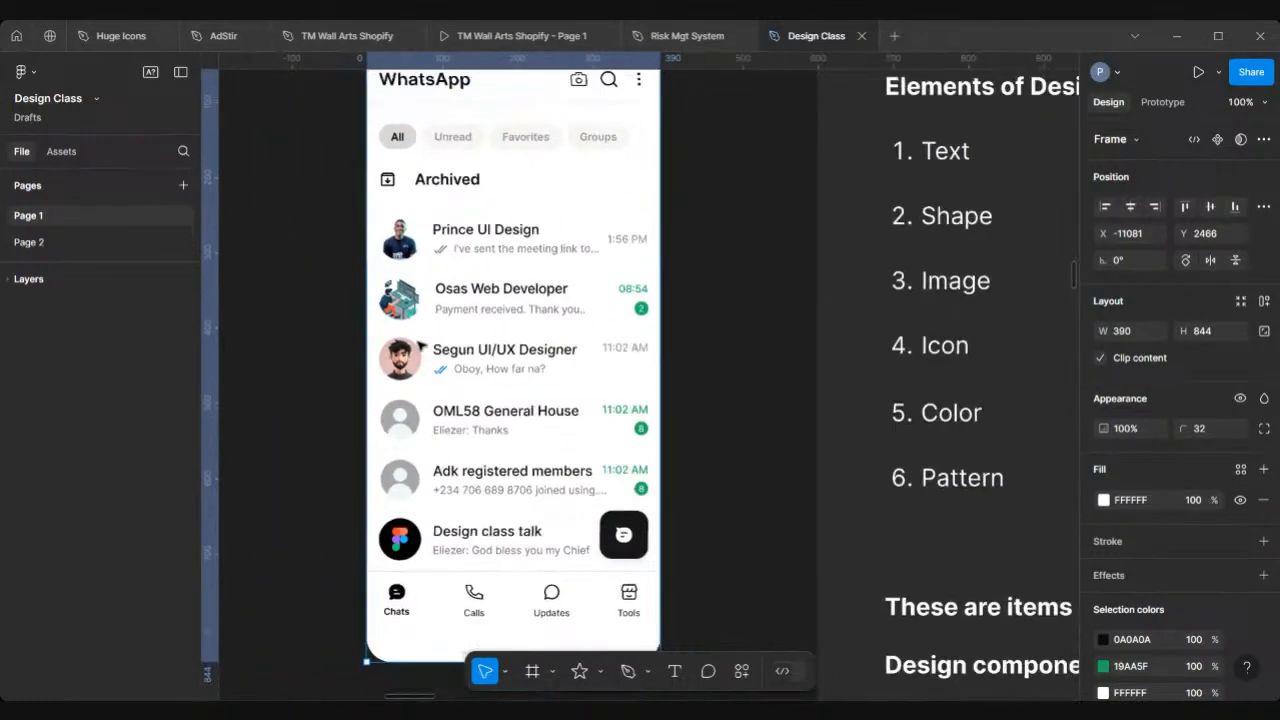
scroll(420, 346, "up", 1)
scroll(420, 346, "up", 1)
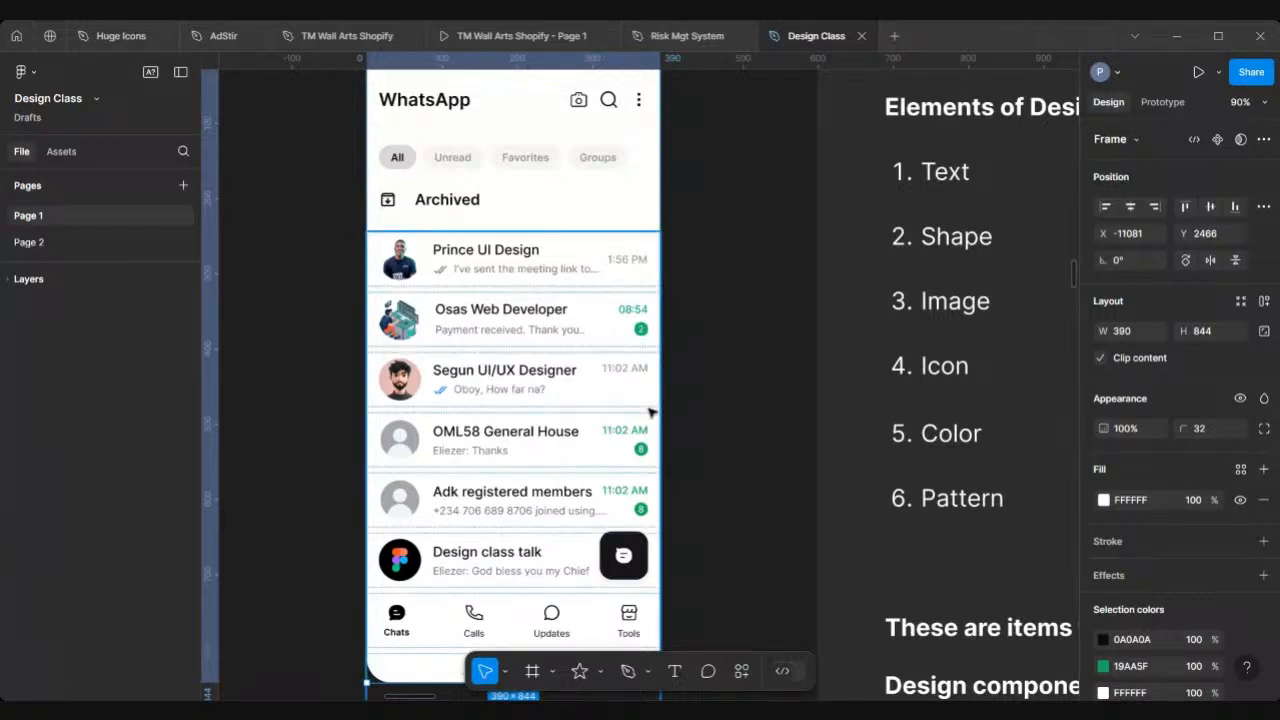
Read the Components of Design list and the notes explaining how components combine design elements
scroll(648, 412, "right", 4)
scroll(652, 412, "down", 2)
scroll(652, 412, "right", 1)
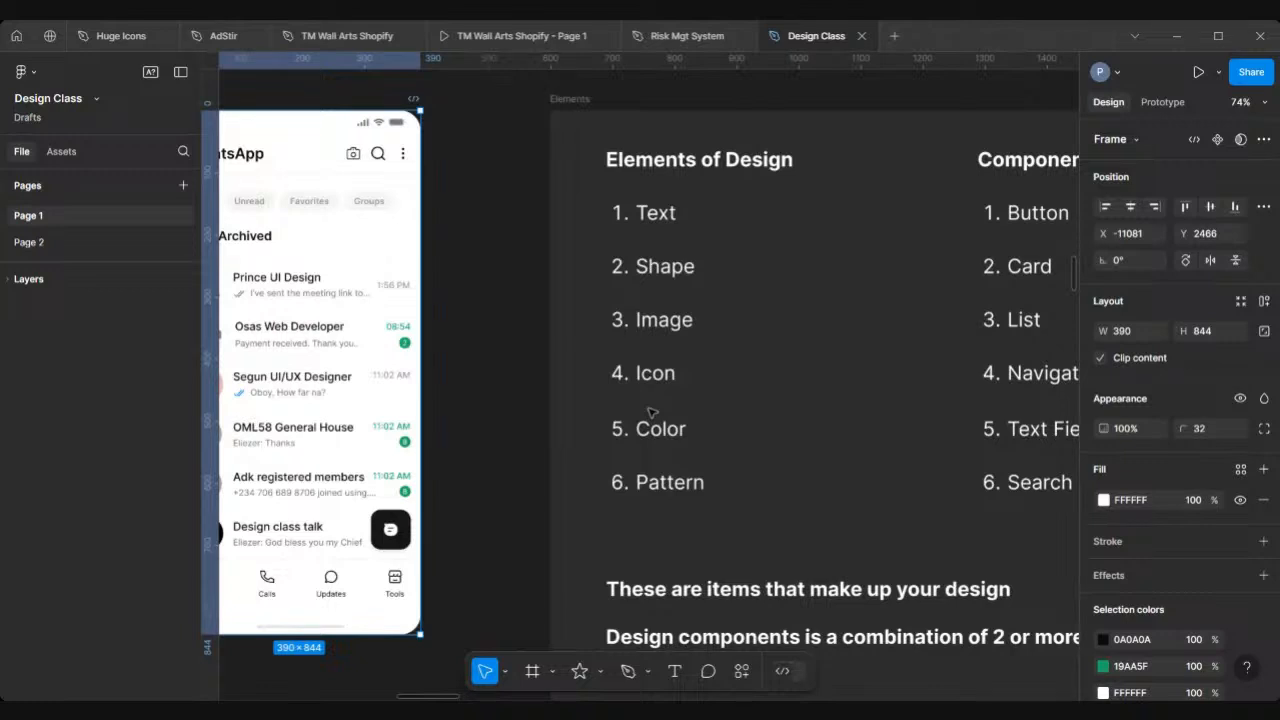
scroll(648, 412, "right", 3)
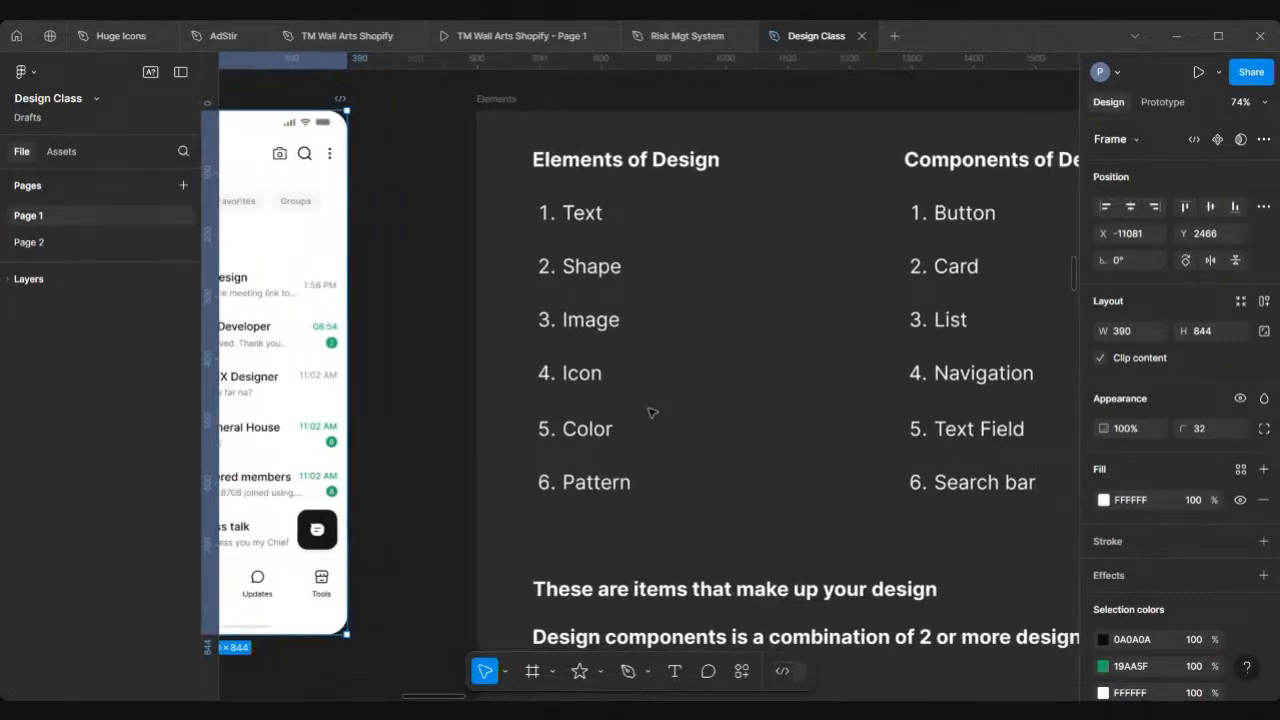
scroll(651, 412, "right", 2)
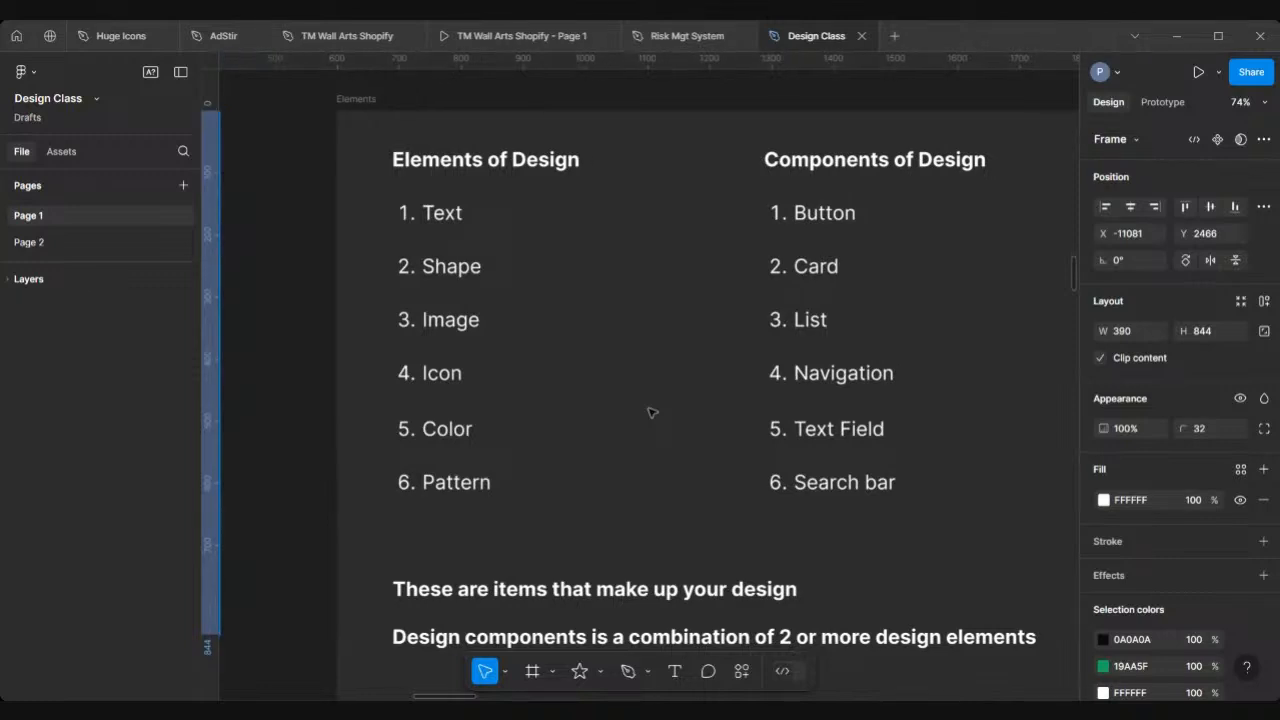
scroll(651, 412, "right", 2)
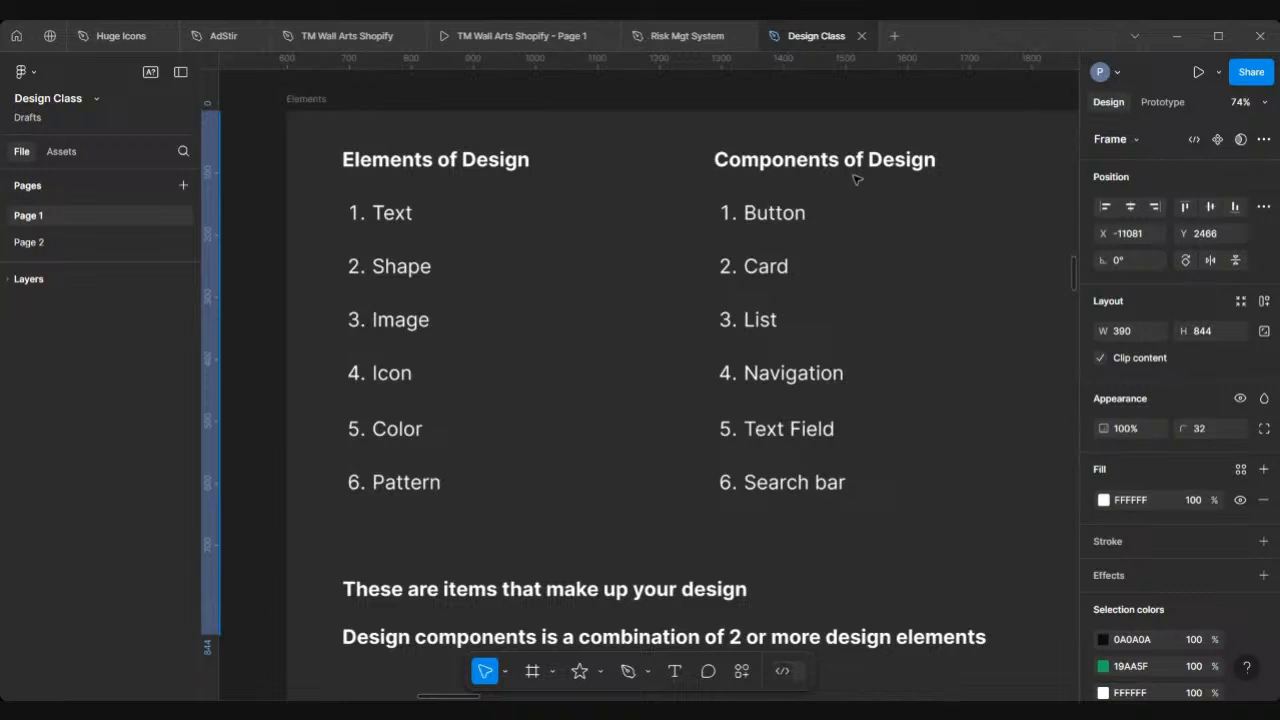
scroll(857, 179, "down", 1)
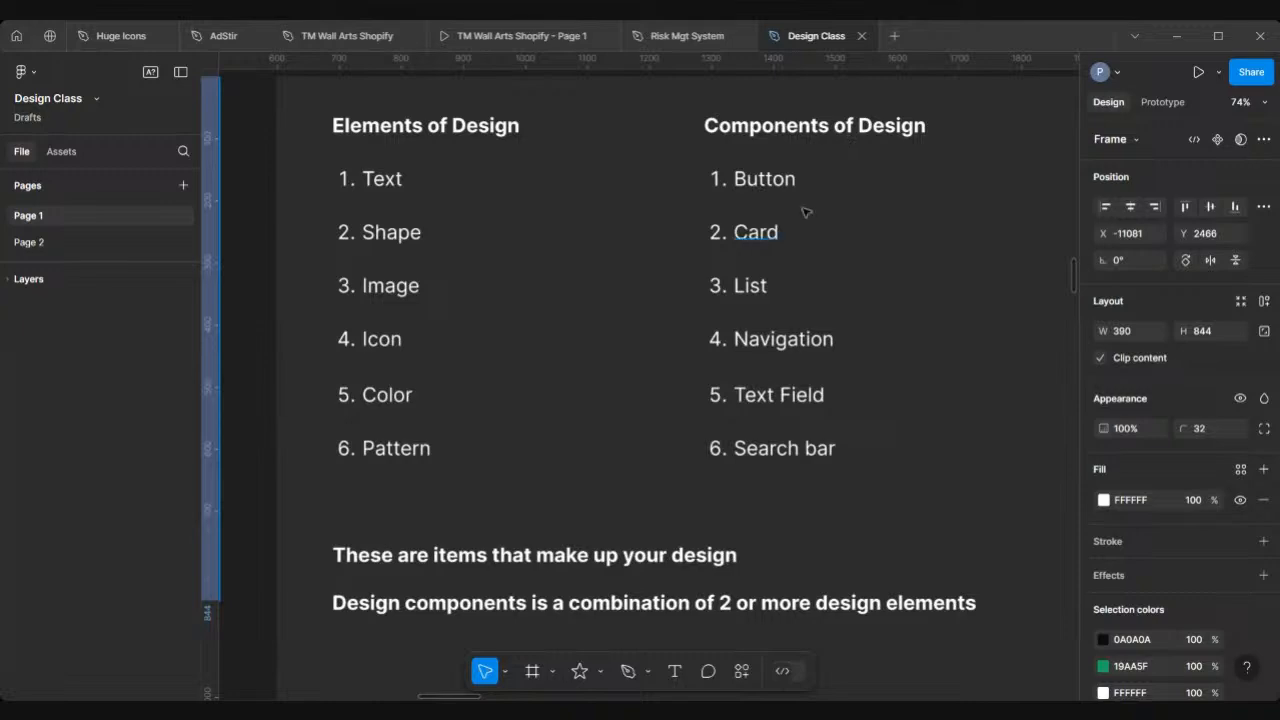
Inspect the All, Unread, Favorites and Groups filter buttons in the Chats screen up close as component examples
scroll(815, 347, "down", 3, "ctrl")
scroll(815, 347, "left", 3)
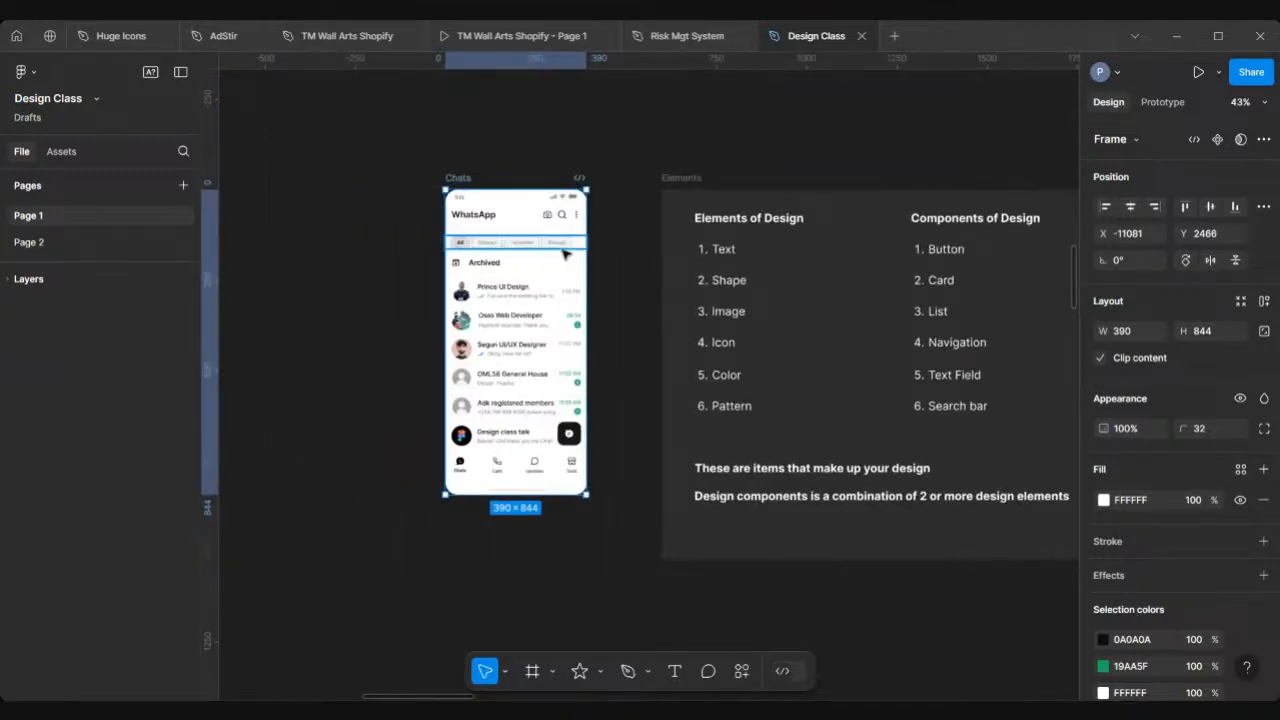
scroll(563, 251, "up", 5, "ctrl")
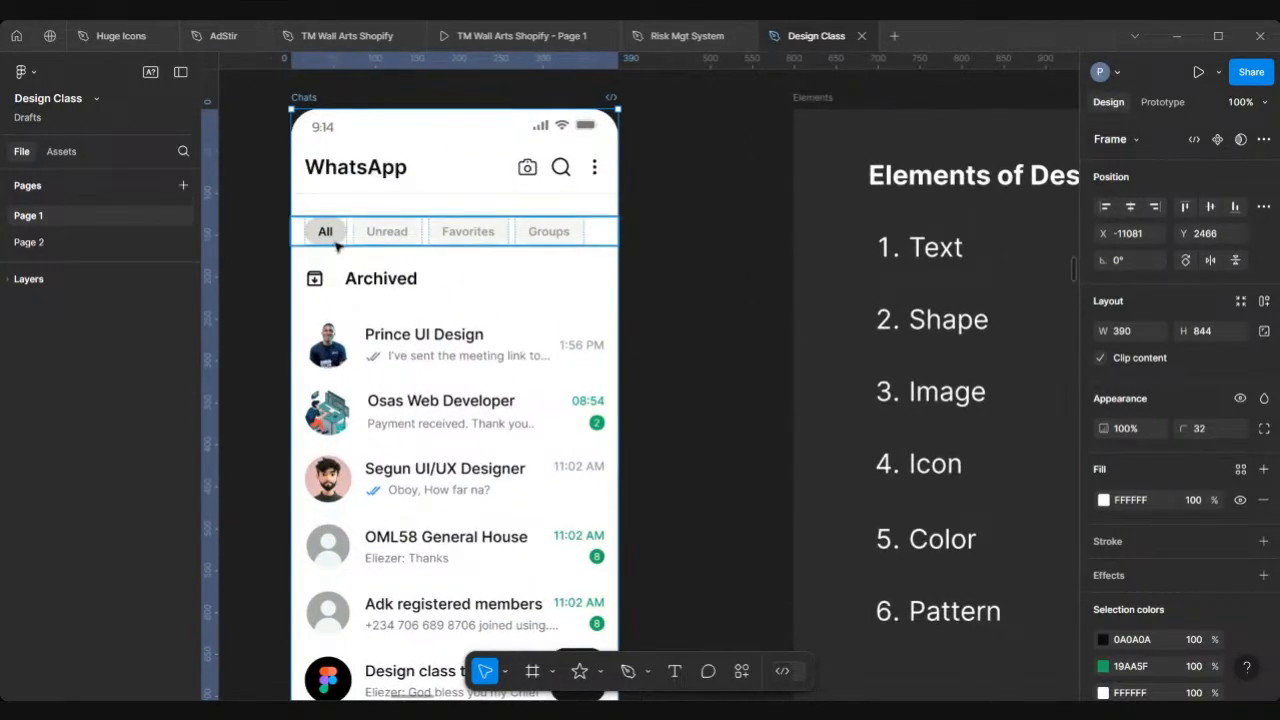
scroll(335, 250, "up", 4, "ctrl")
scroll(288, 225, "left", 2)
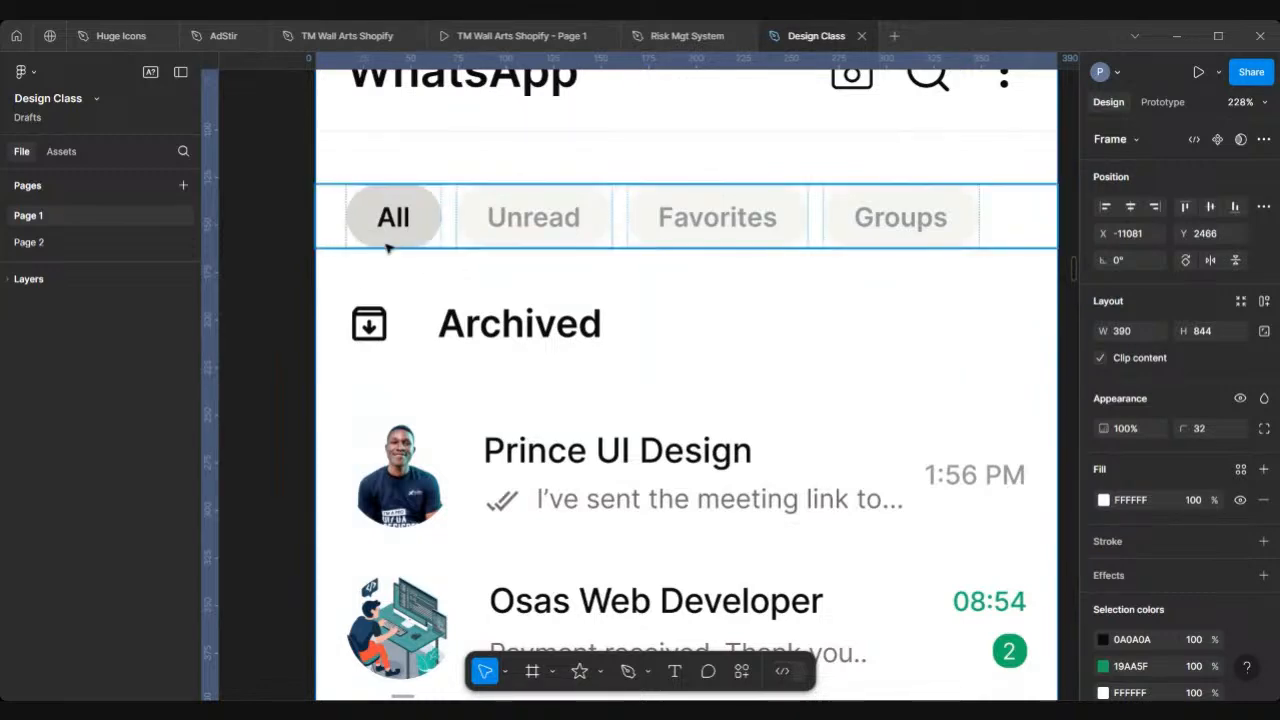
scroll(388, 248, "down", 5)
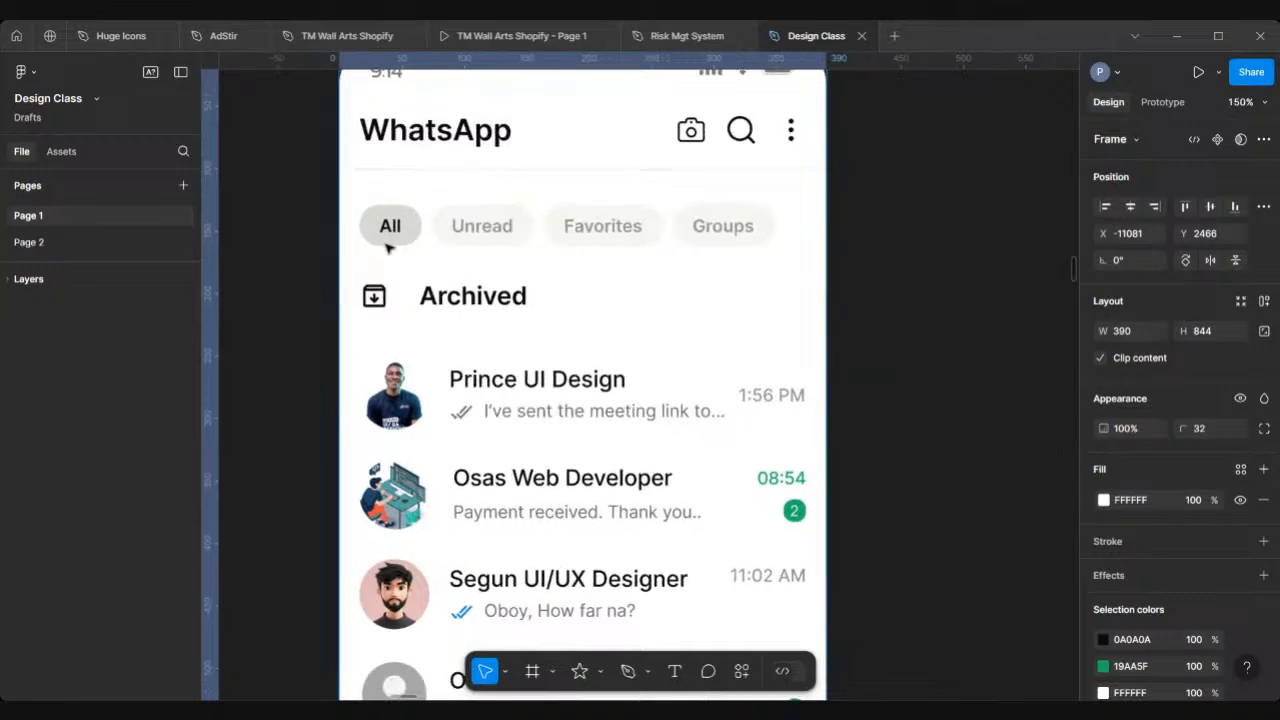
scroll(376, 225, "up", 5)
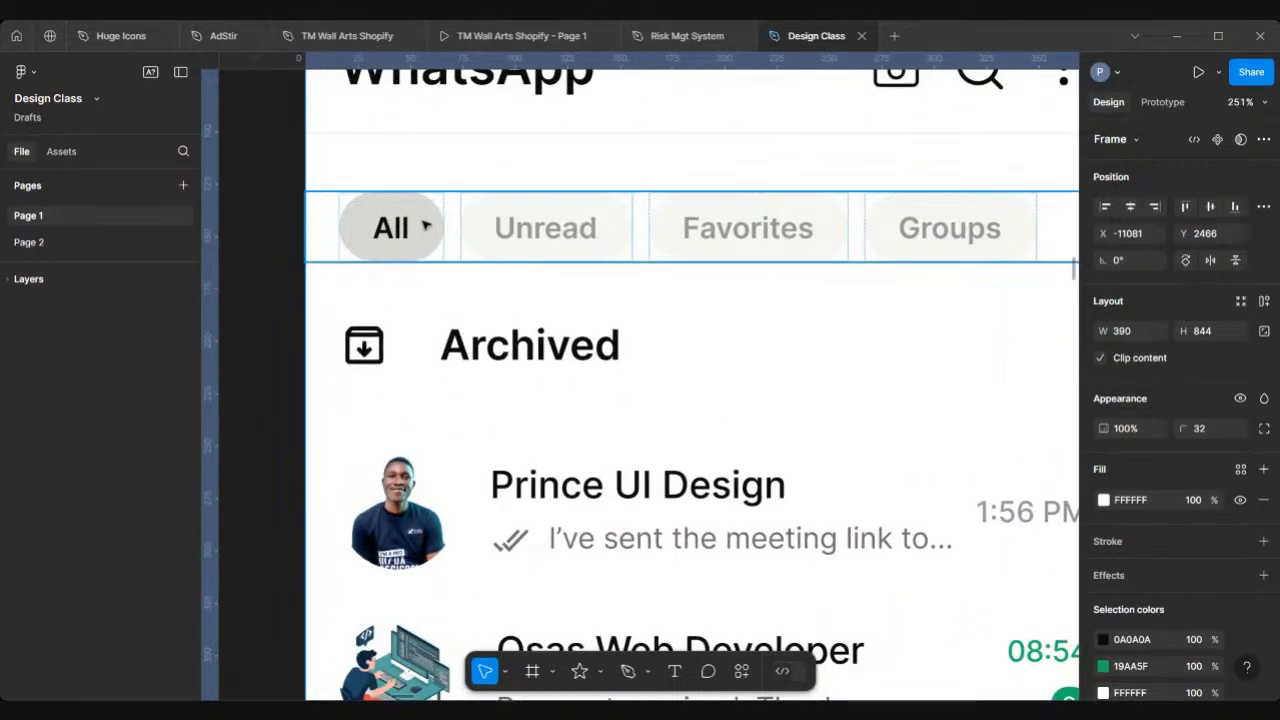
Select the Chats screen's bottom navigation bar and inspect its icon-and-label items and the black chat button above it
scroll(420, 227, "down", 5)
scroll(516, 400, "down", 6)
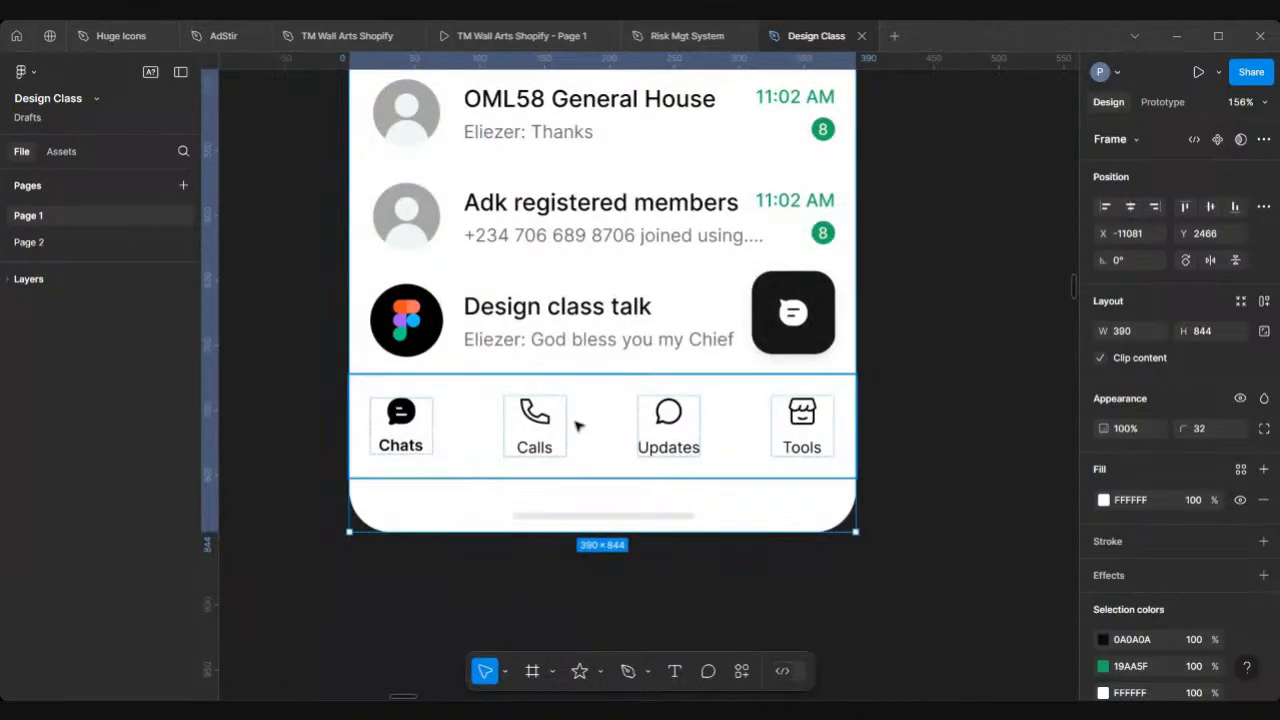
left_click(577, 426)
scroll(577, 426, "up", 4)
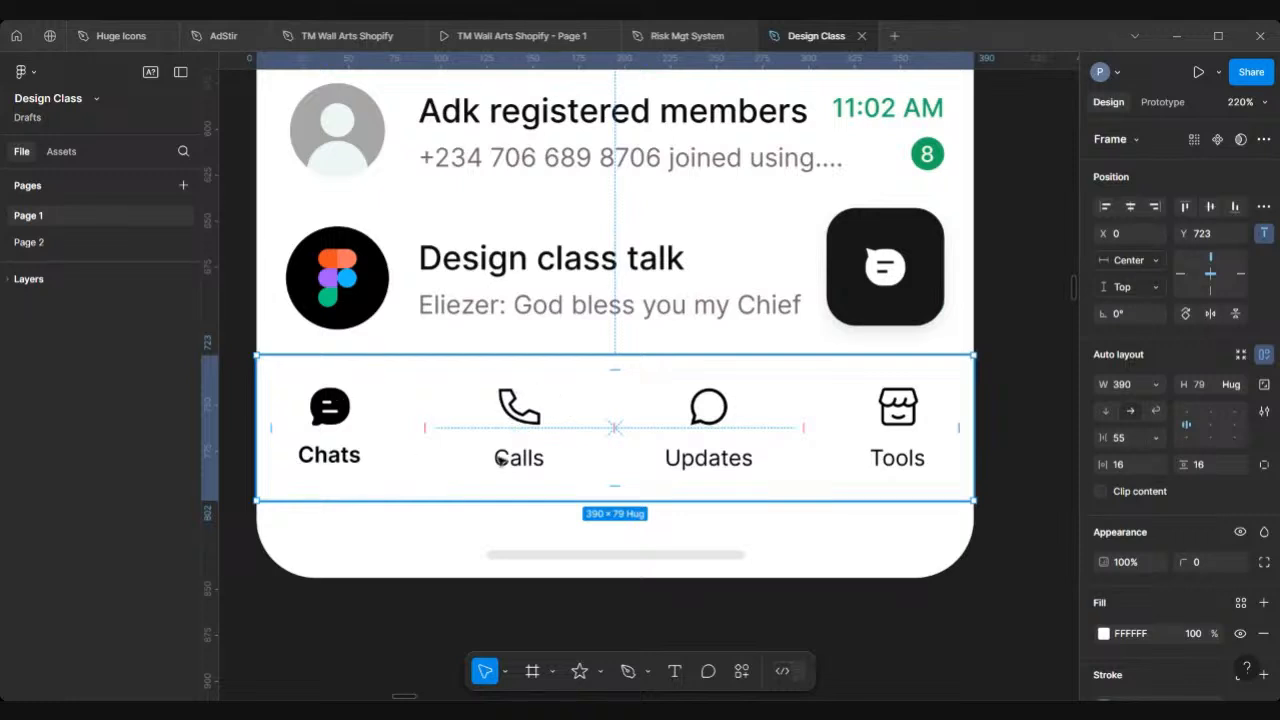
mouse_move(815, 418)
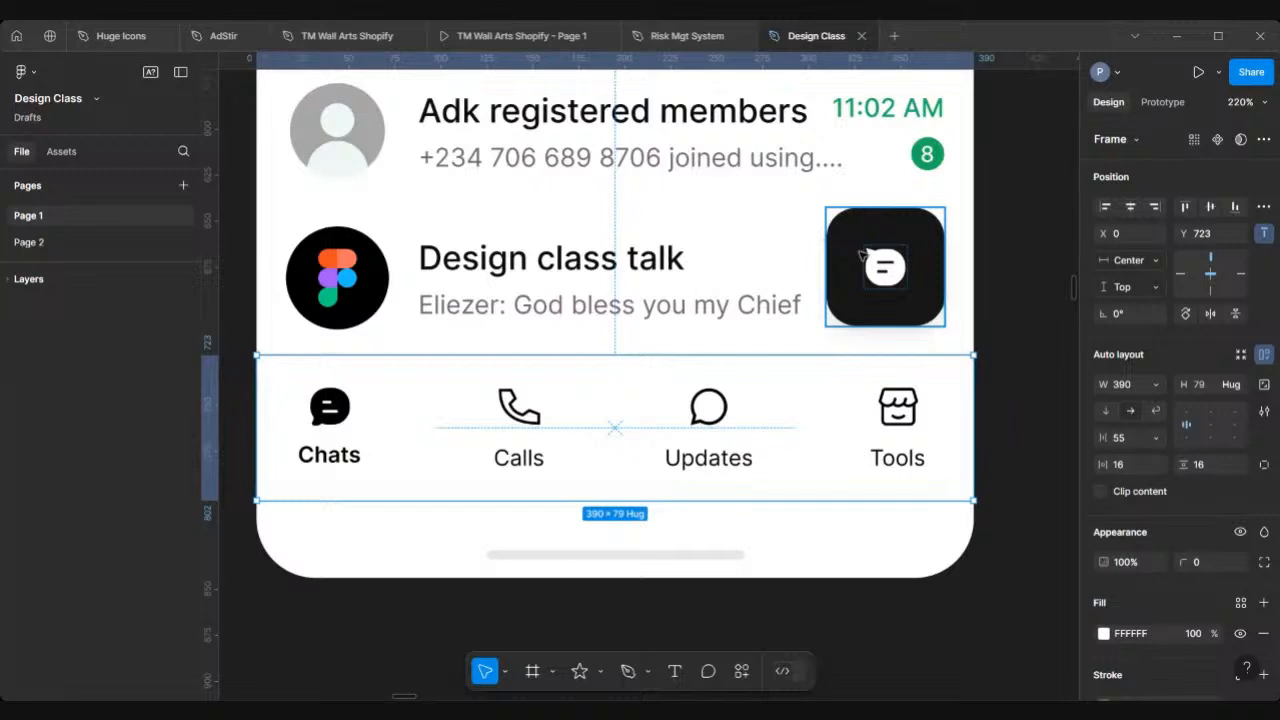
scroll(862, 255, "right", 2)
scroll(862, 255, "up", 1)
scroll(862, 257, "right", 2)
scroll(862, 257, "up", 1)
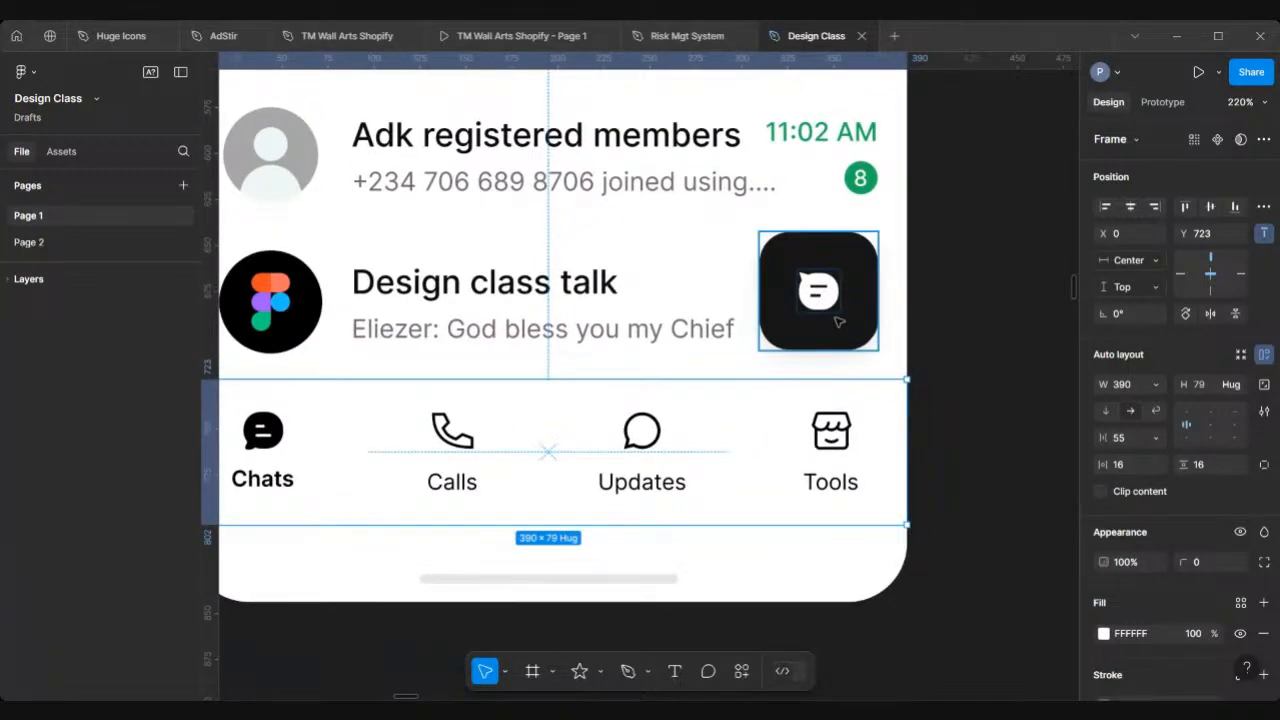
Review the lists of design elements and components again alongside the whole Chats screen
scroll(845, 280, "down", 10)
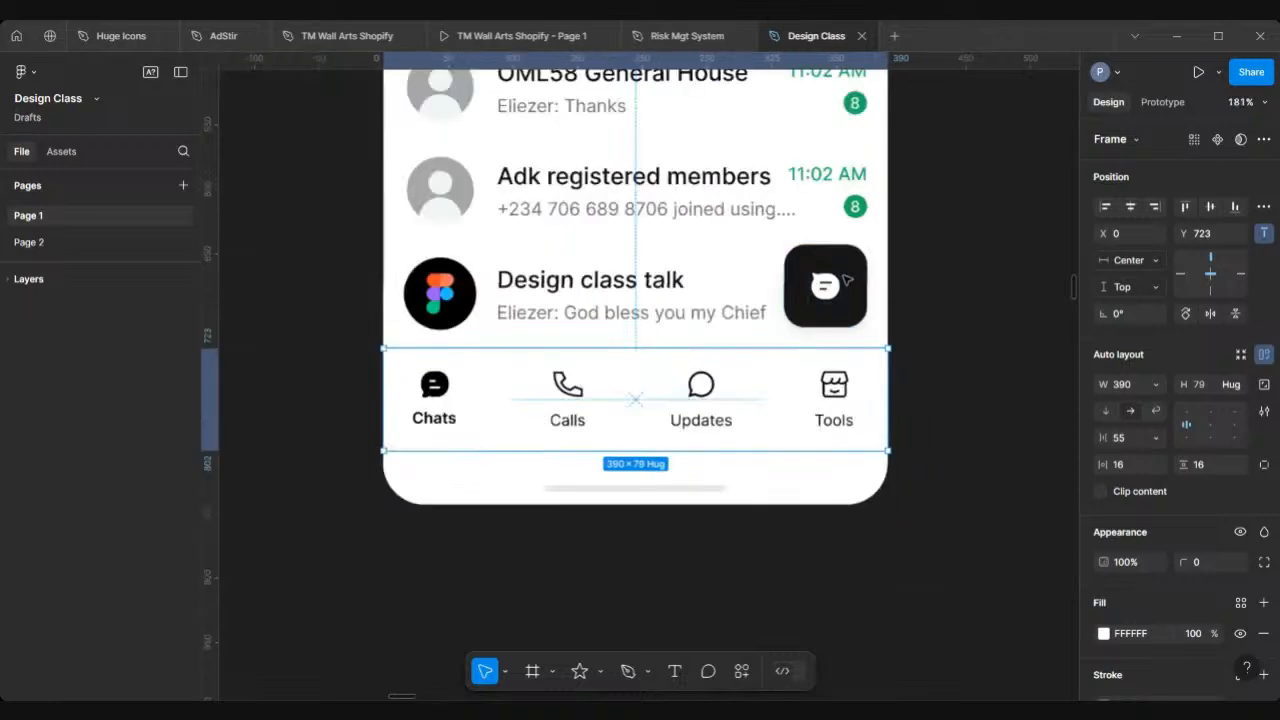
scroll(845, 280, "right", 5)
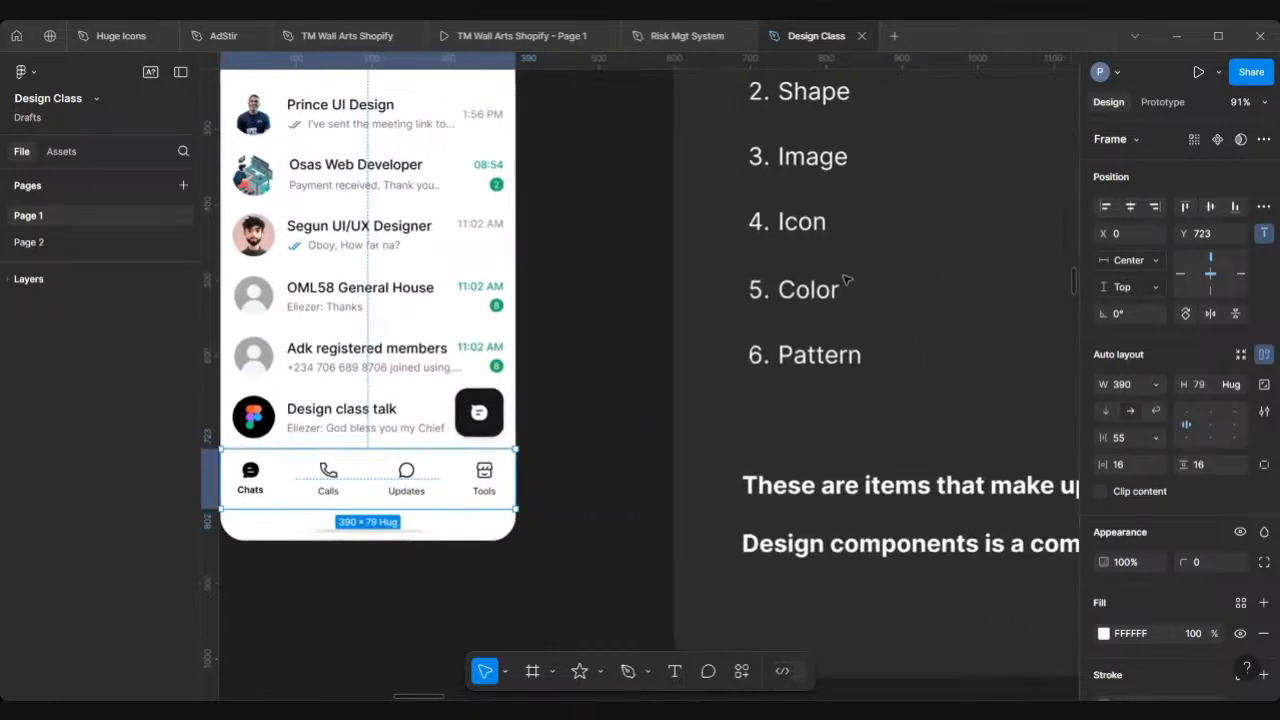
scroll(845, 280, "down", 3)
scroll(845, 280, "right", 3)
scroll(845, 280, "up", 2)
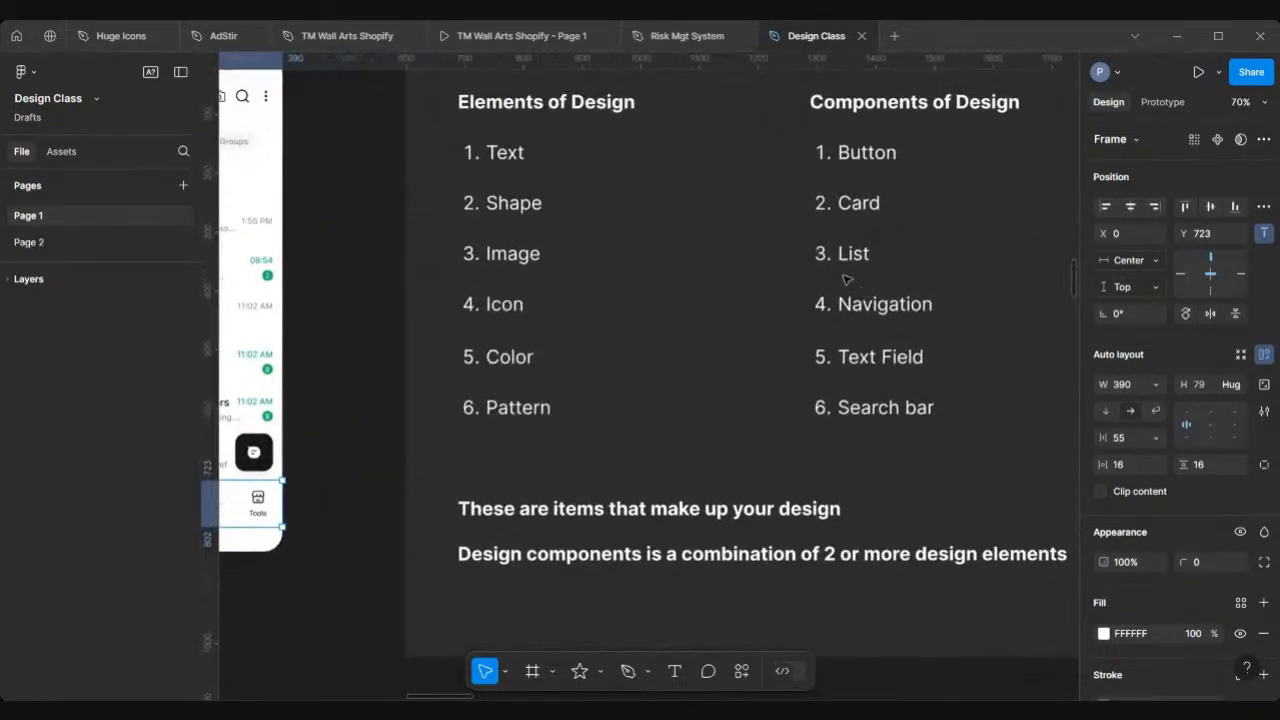
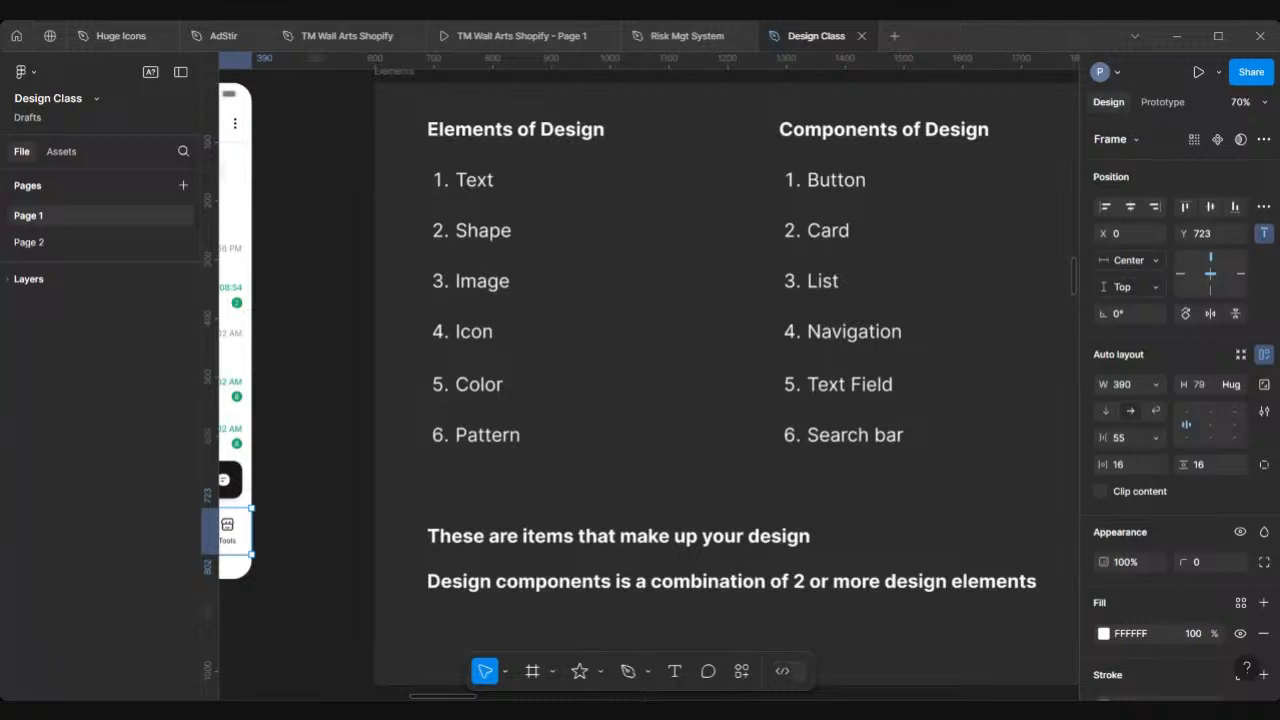
scroll(662, 497, "down", 5)
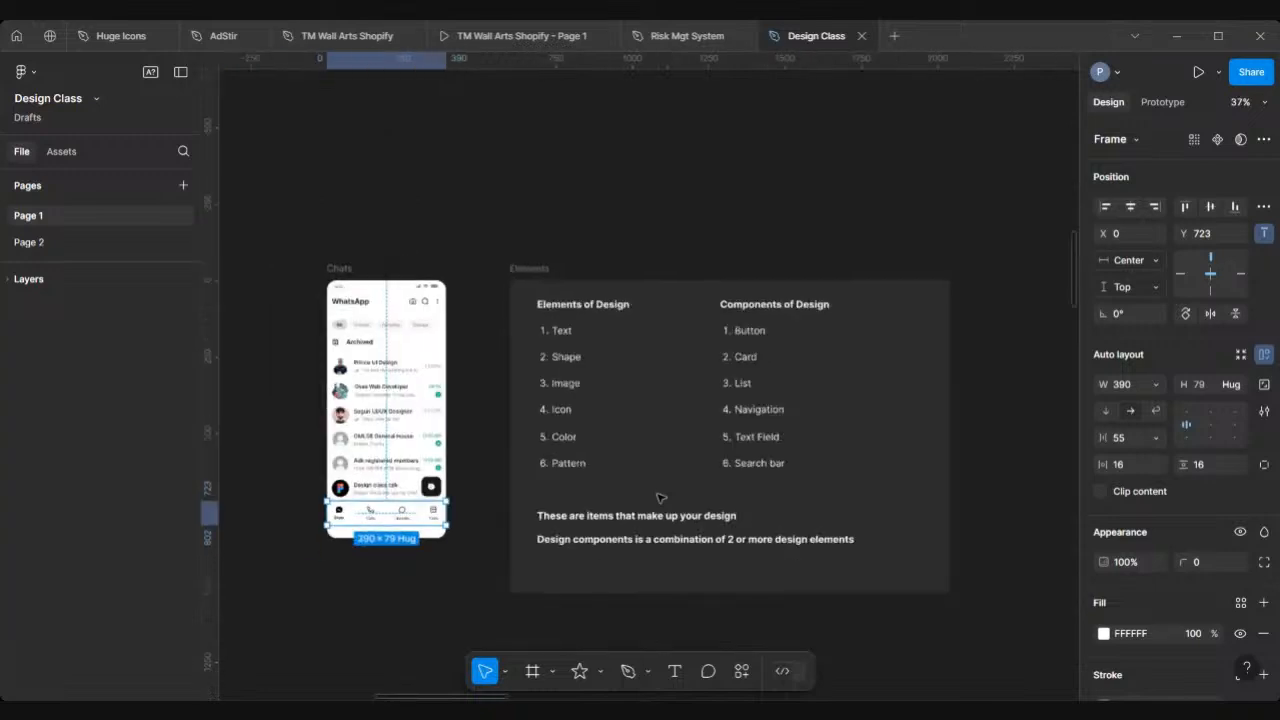
Deselect the navigation bar and find the Google home screen examples below the WhatsApp screens and the Subscribe slide
left_click(582, 552)
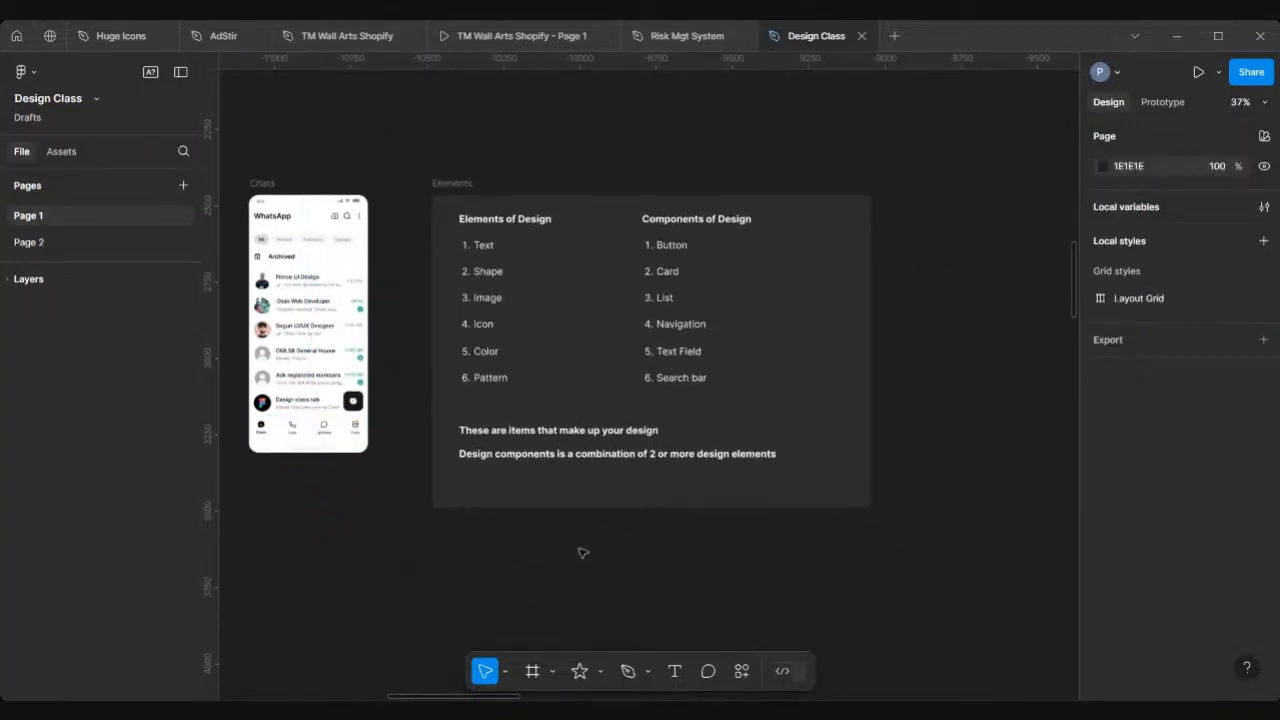
scroll(582, 552, "down", 10)
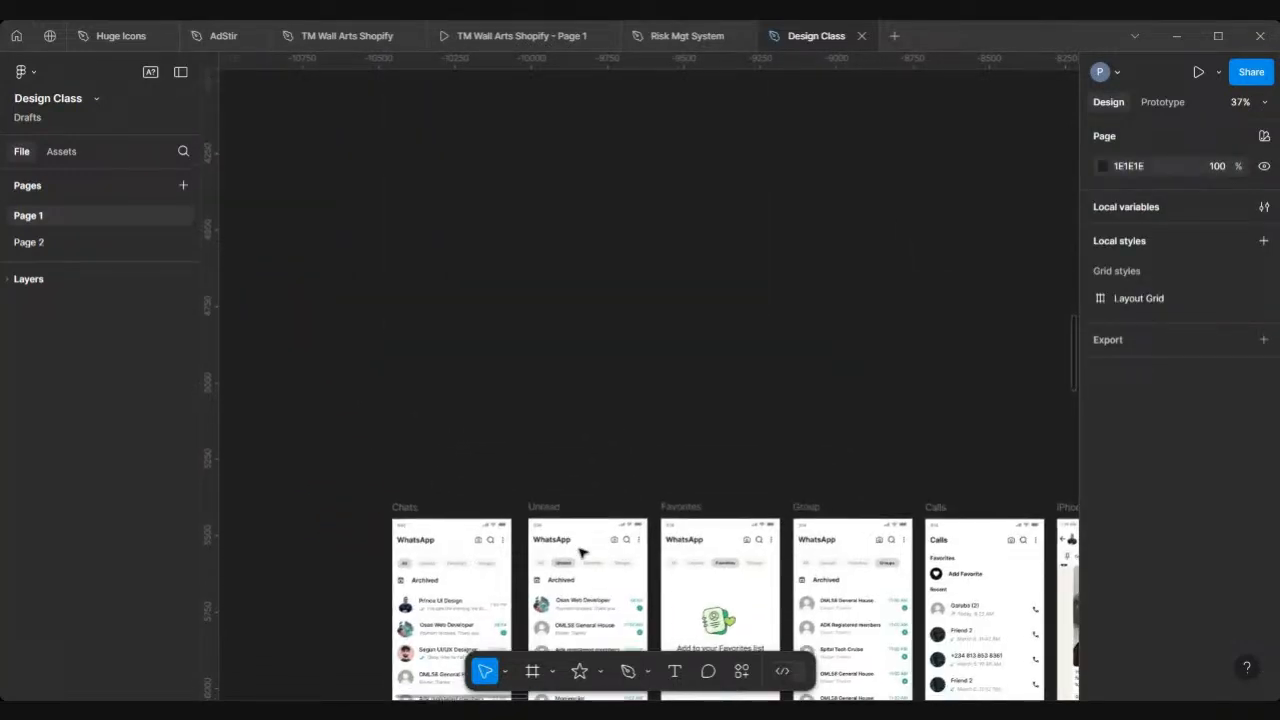
scroll(582, 552, "down", 2)
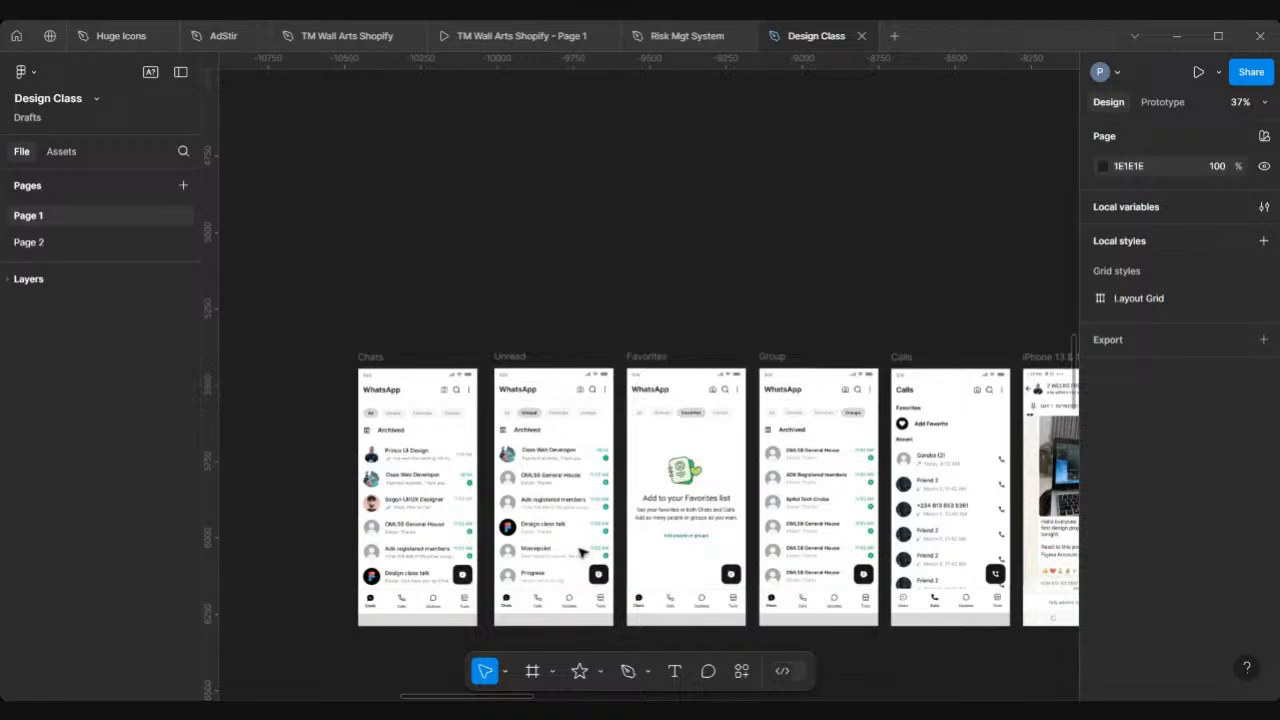
scroll(582, 552, "down", 5)
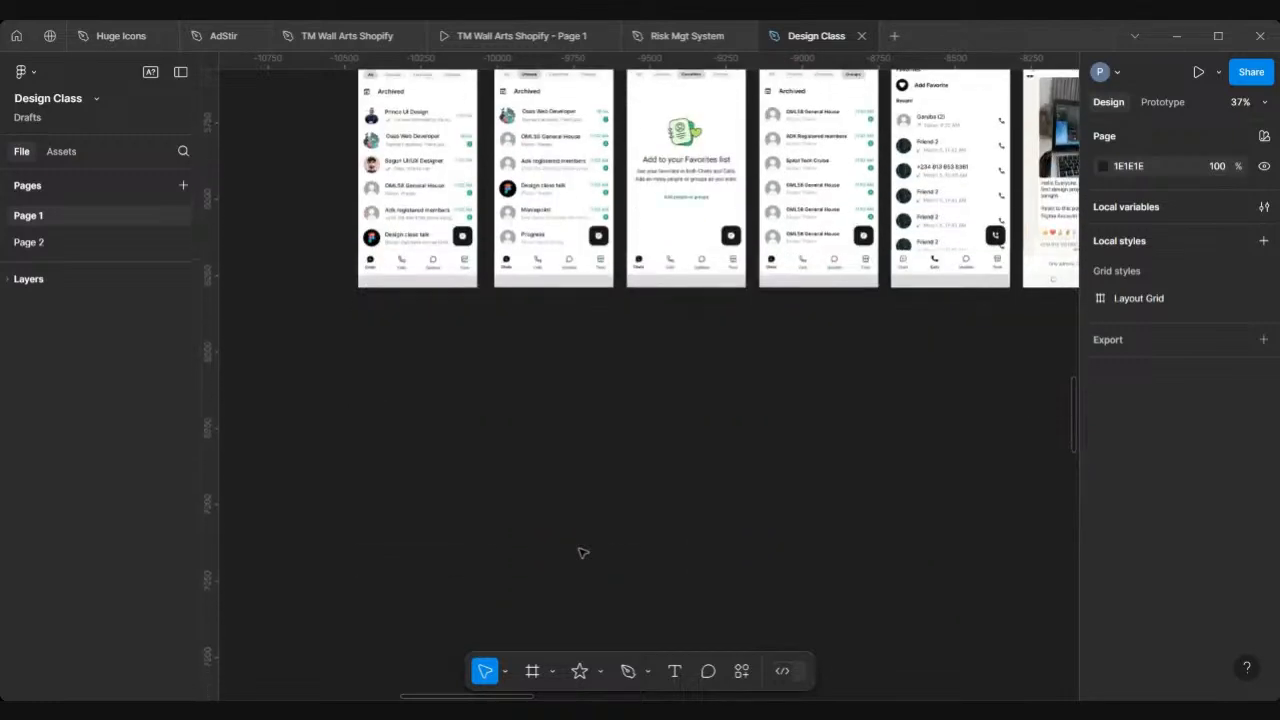
scroll(582, 552, "down", 15)
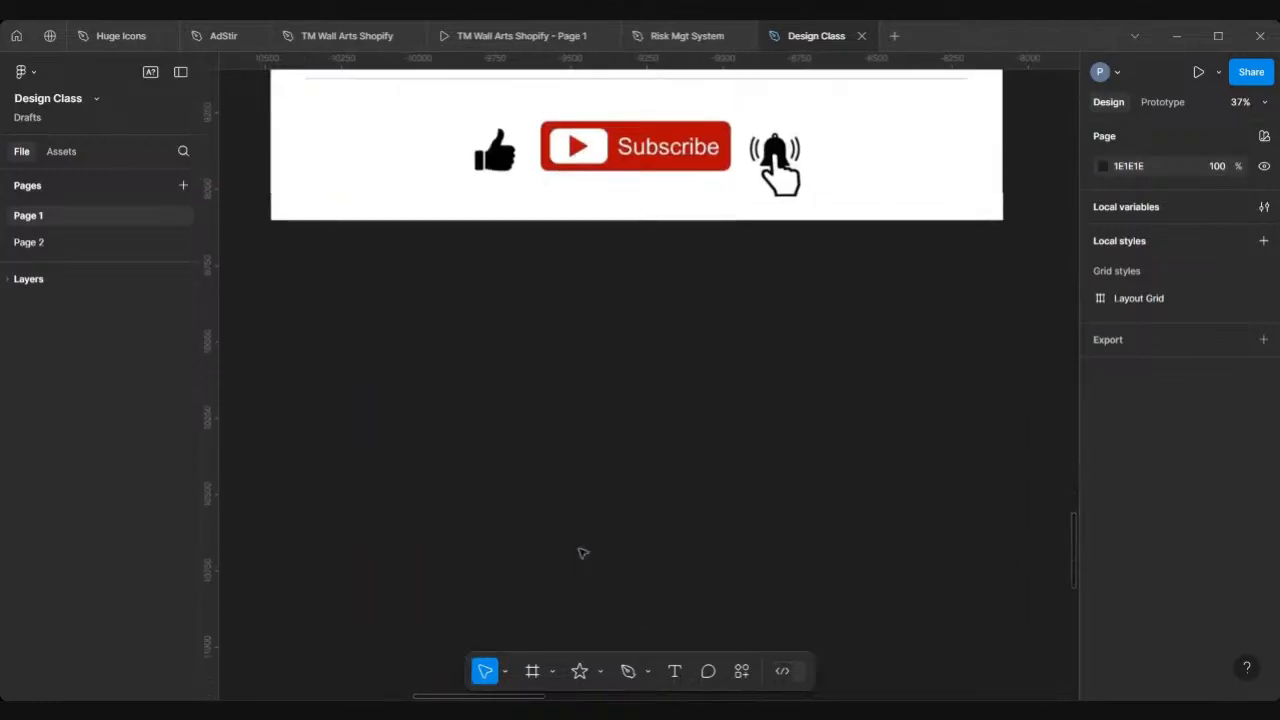
scroll(582, 553, "down", 10)
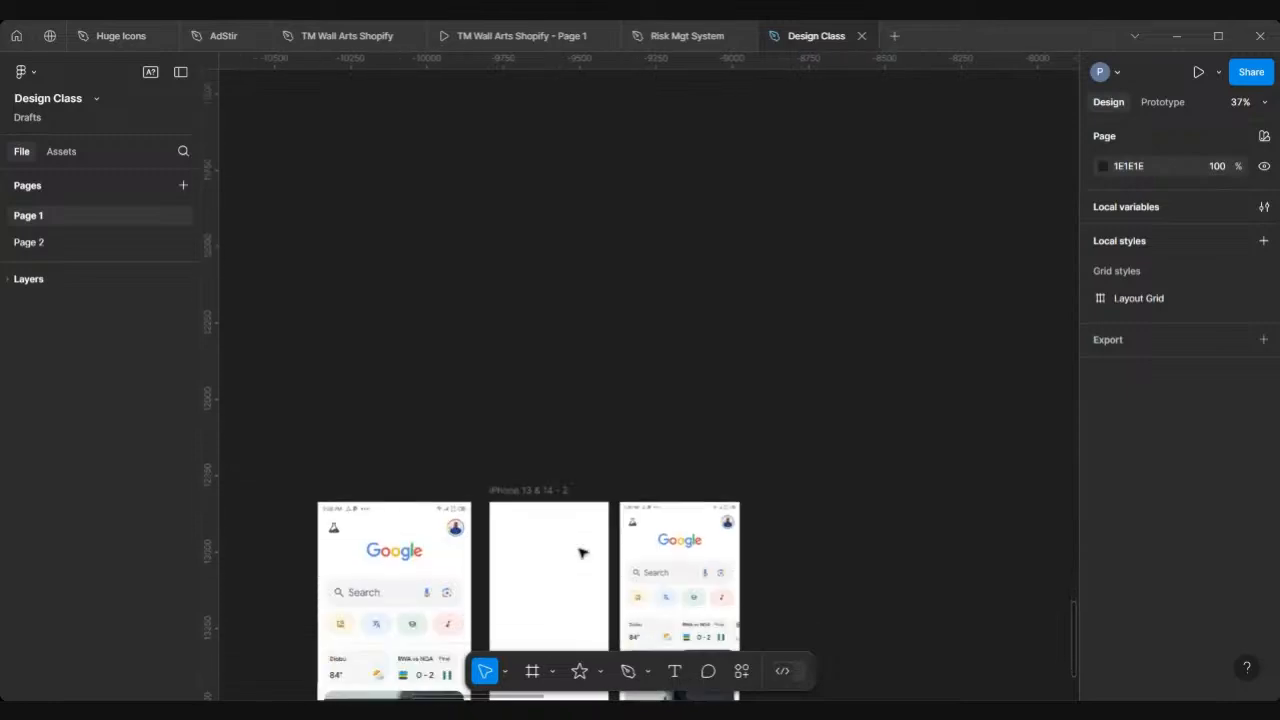
scroll(582, 553, "down", 1)
scroll(406, 501, "left", 1)
scroll(406, 501, "down", 1)
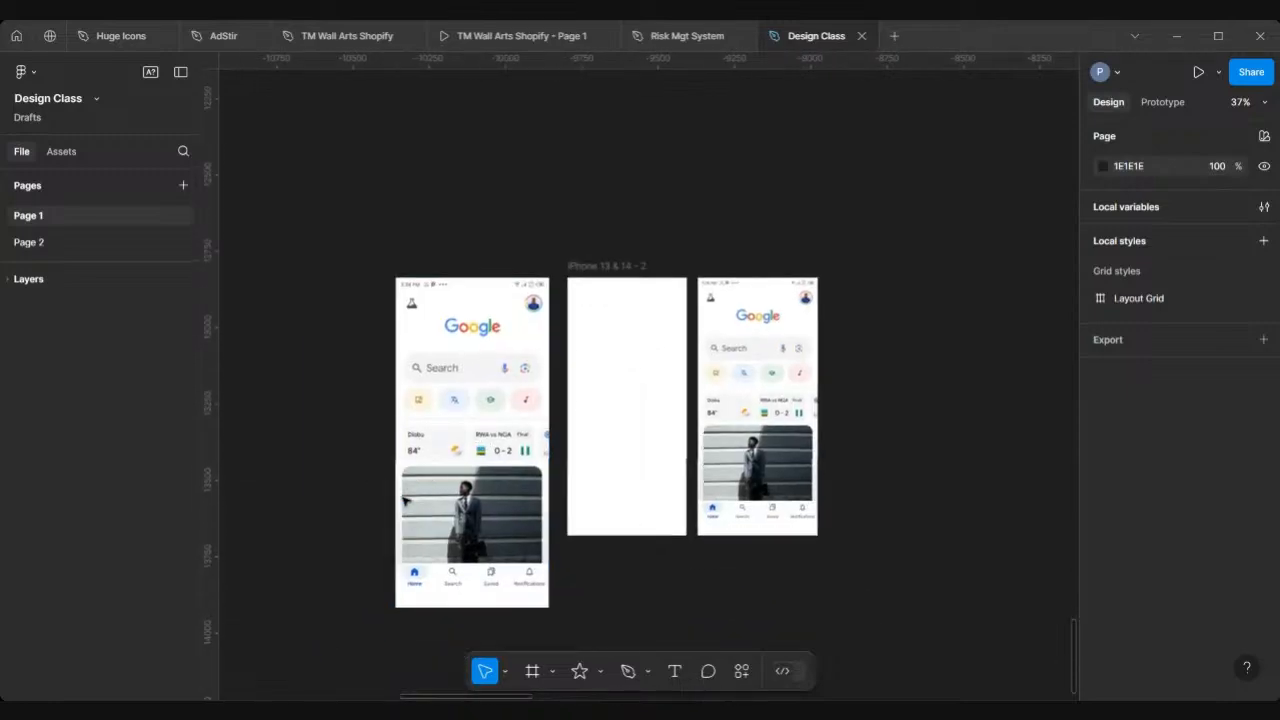
Examine the large Google home screen from its search bar to its navigation bar, alongside the blank iPhone frame and smaller version
scroll(406, 501, "up", 3)
scroll(406, 501, "up", 4)
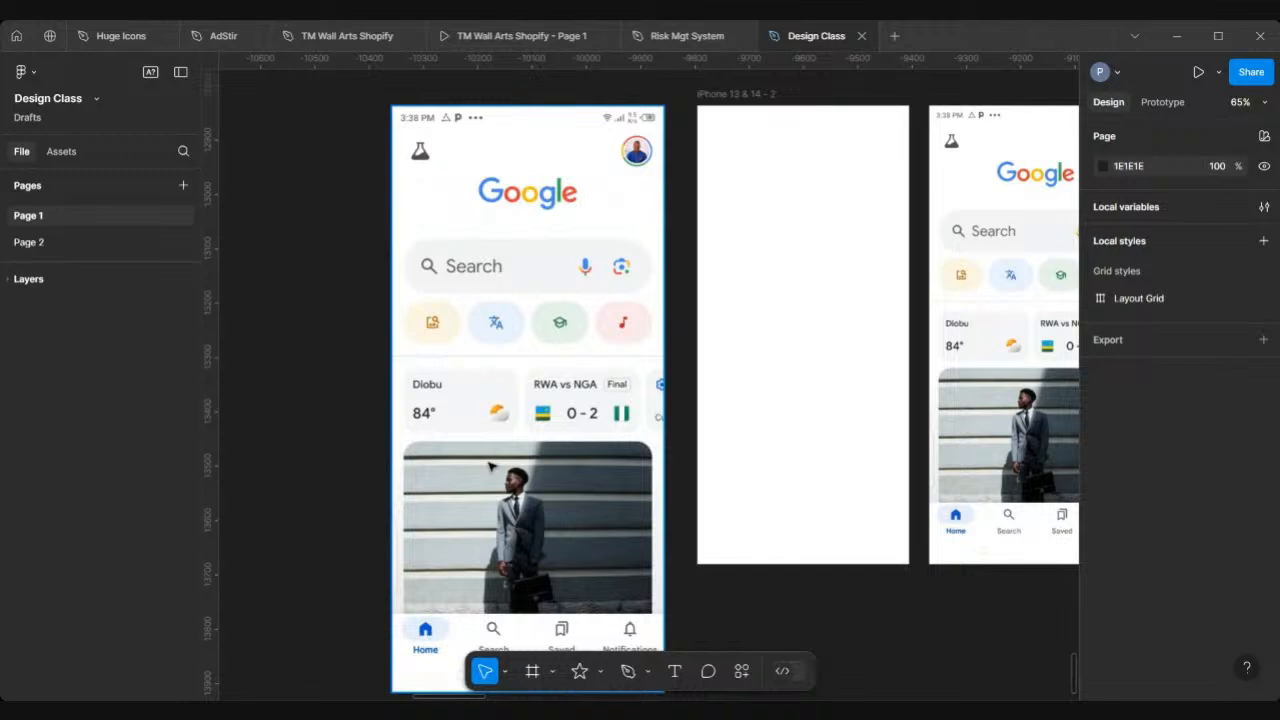
scroll(490, 467, "down", 2)
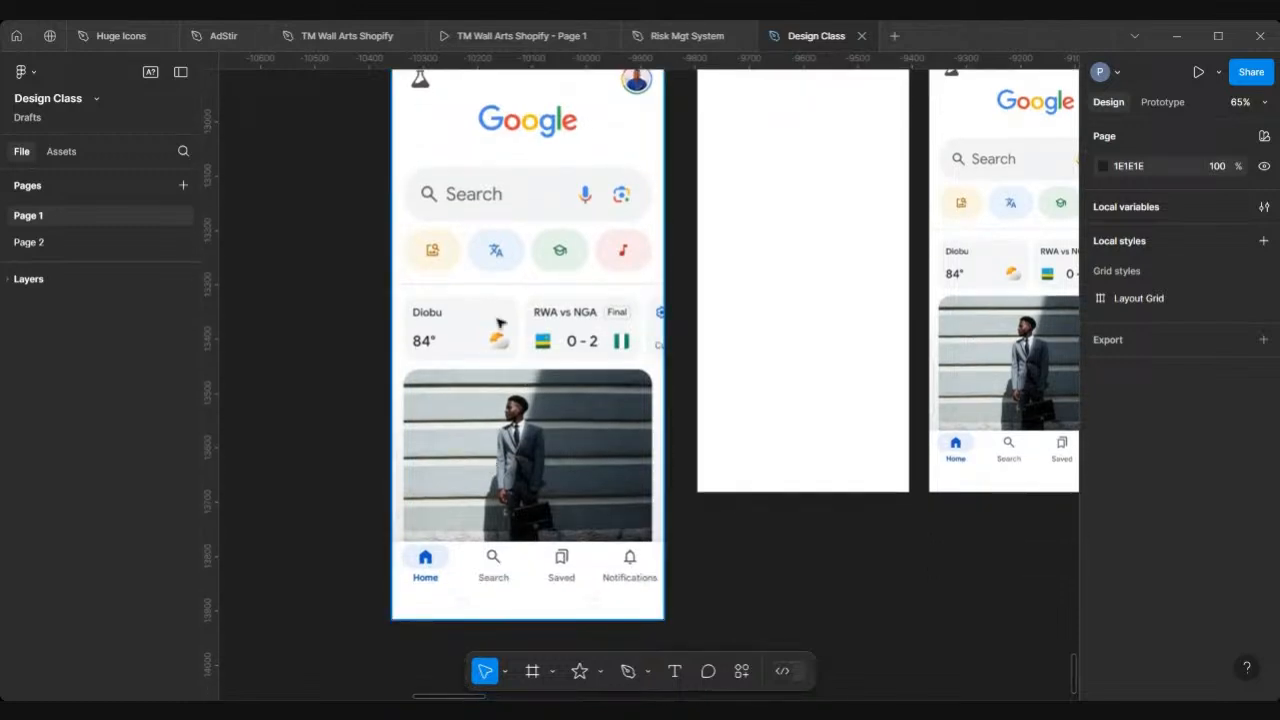
scroll(497, 323, "up", 1)
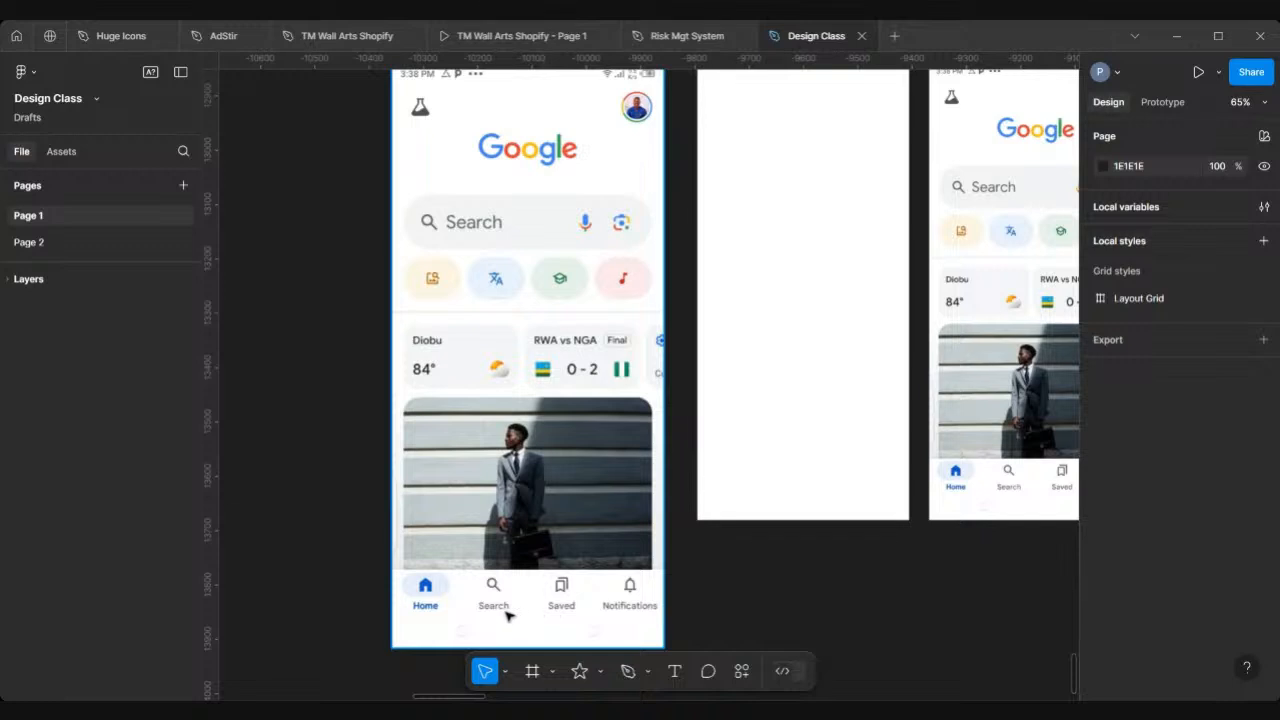
scroll(500, 605, "right", 3)
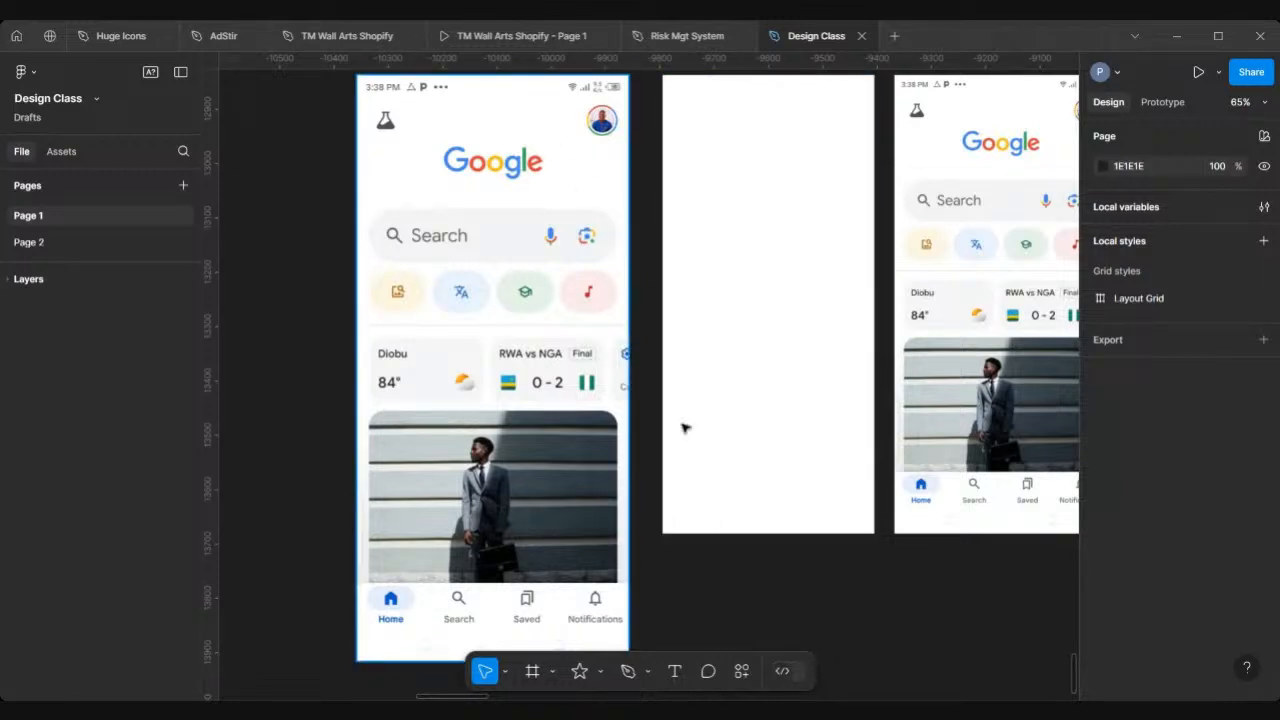
scroll(588, 612, "right", 3)
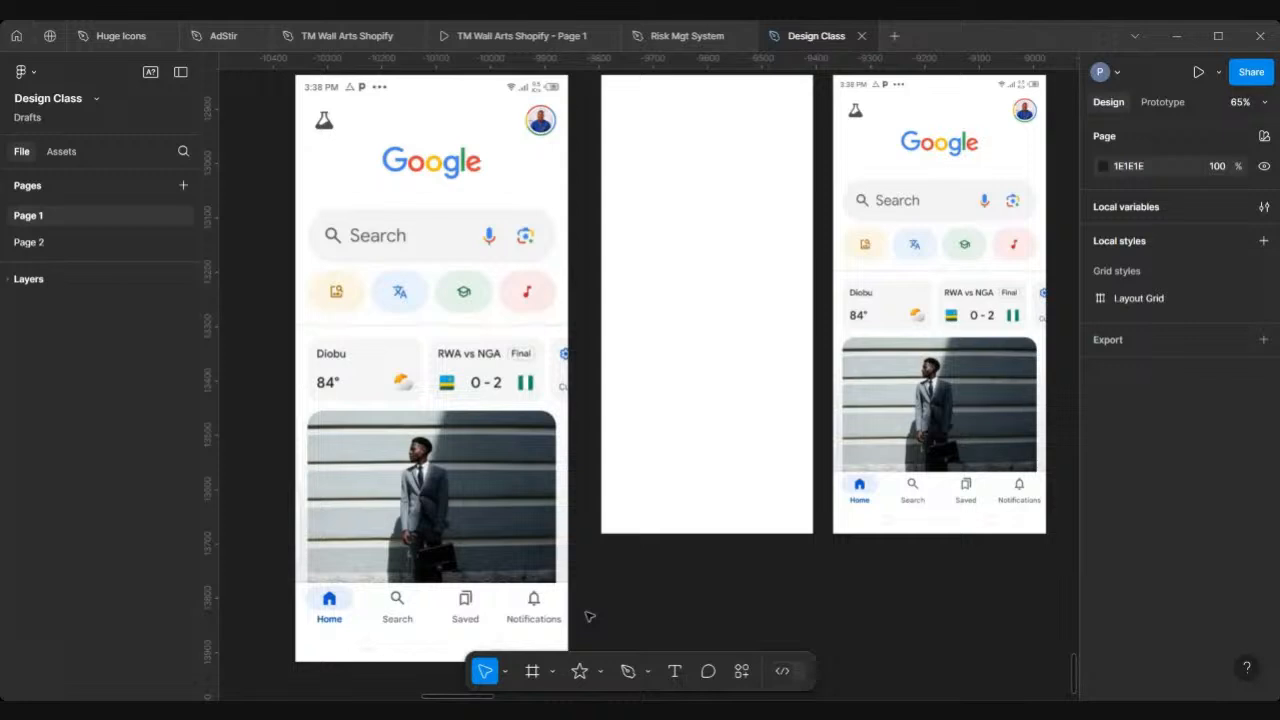
scroll(590, 617, "down", 2)
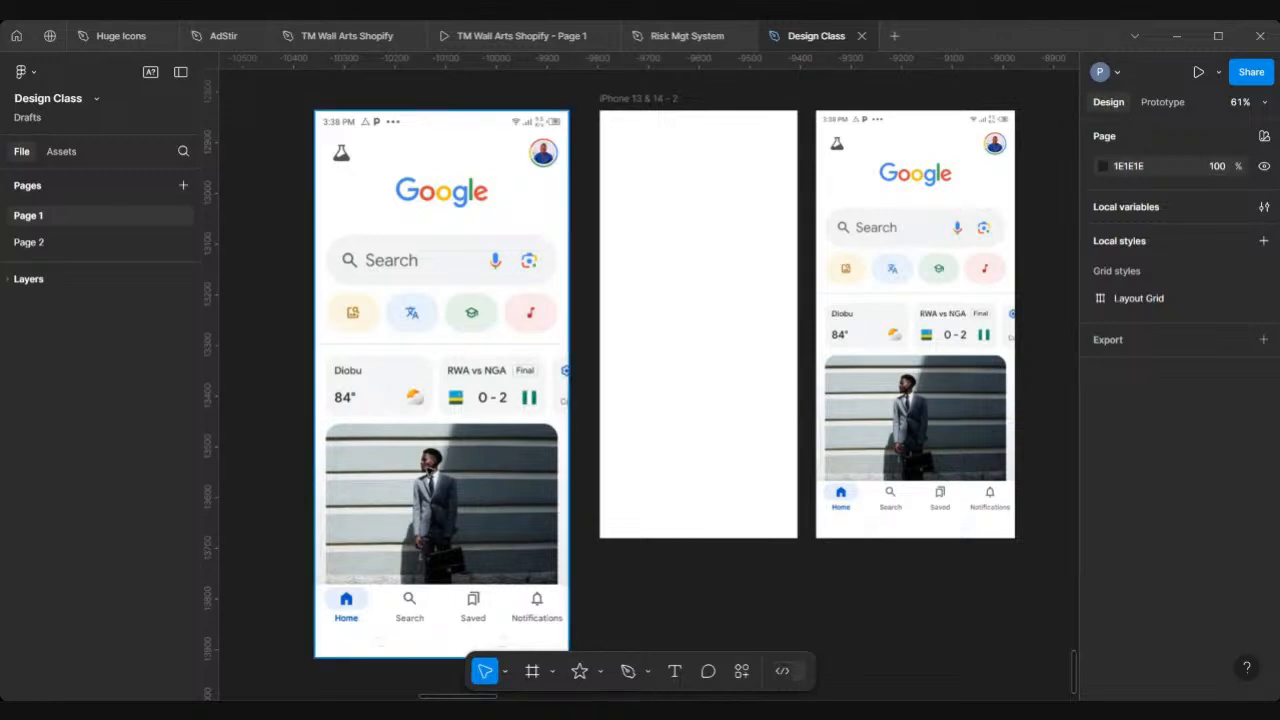
Inspect the Google screen's search bar, four coloured shortcut buttons and info cards up close, and compare all three screens
scroll(340, 340, "up", 5)
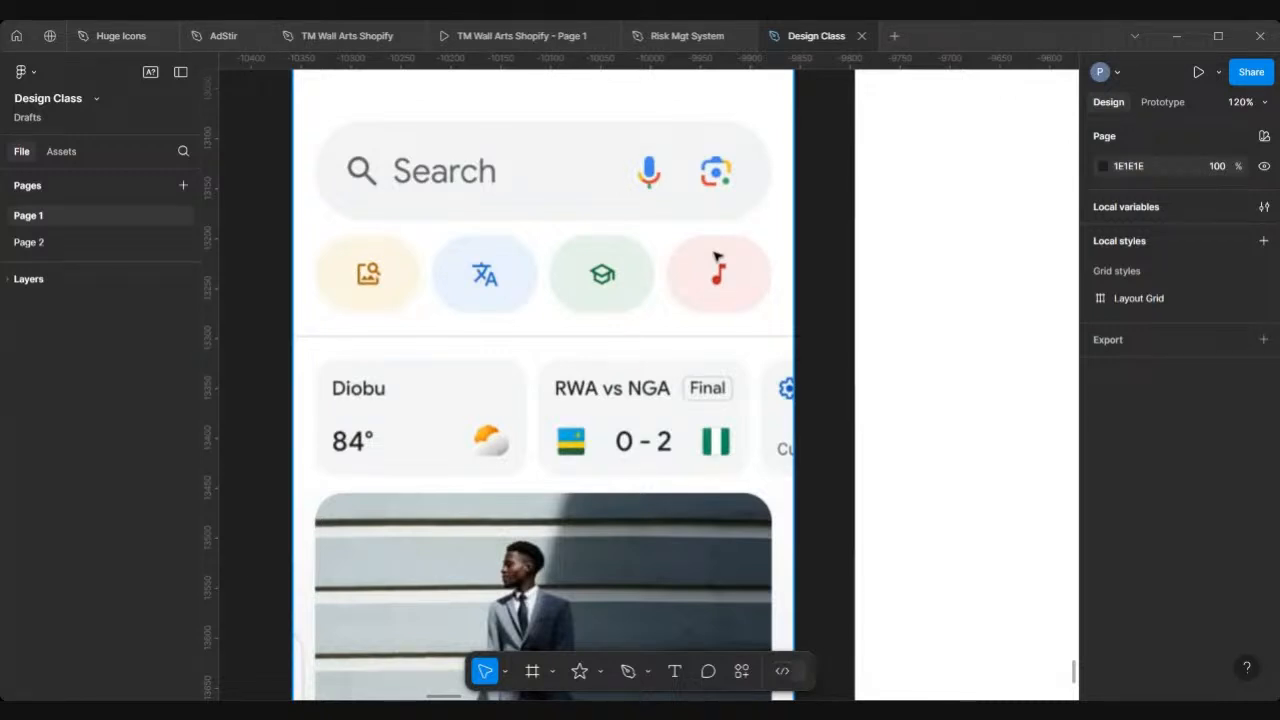
scroll(686, 234, "down", 3)
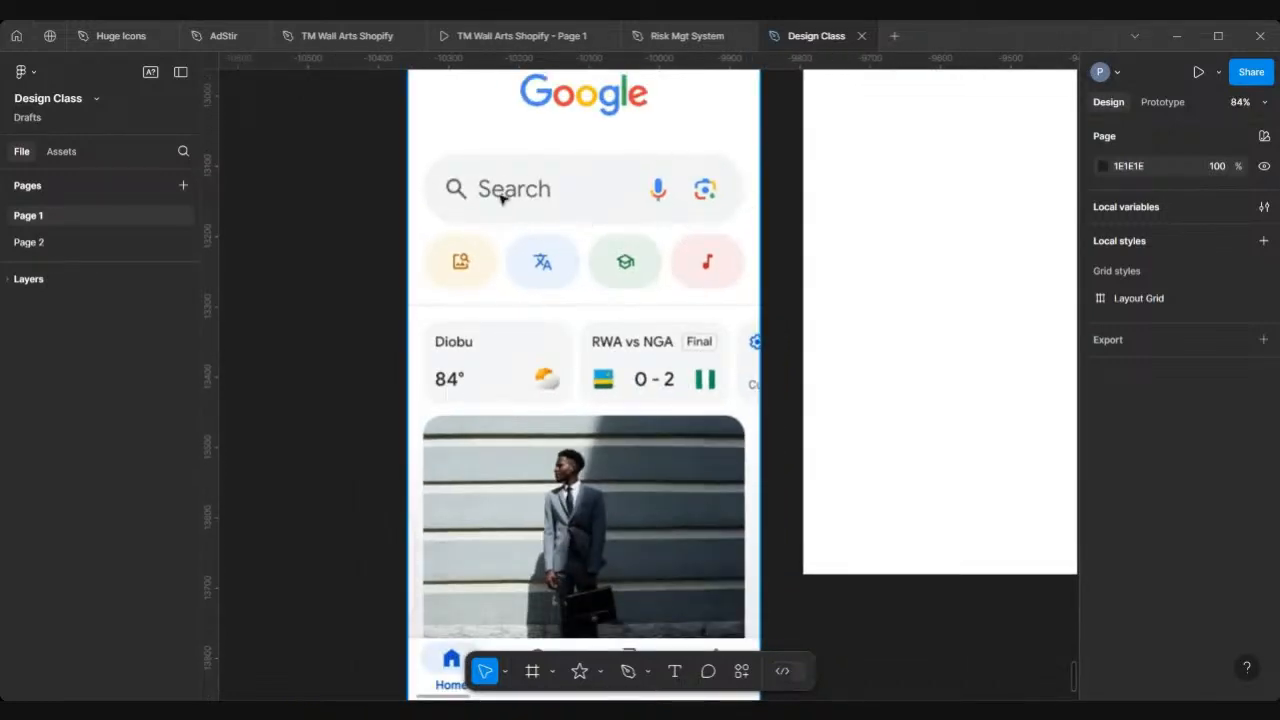
scroll(503, 198, "down", 3)
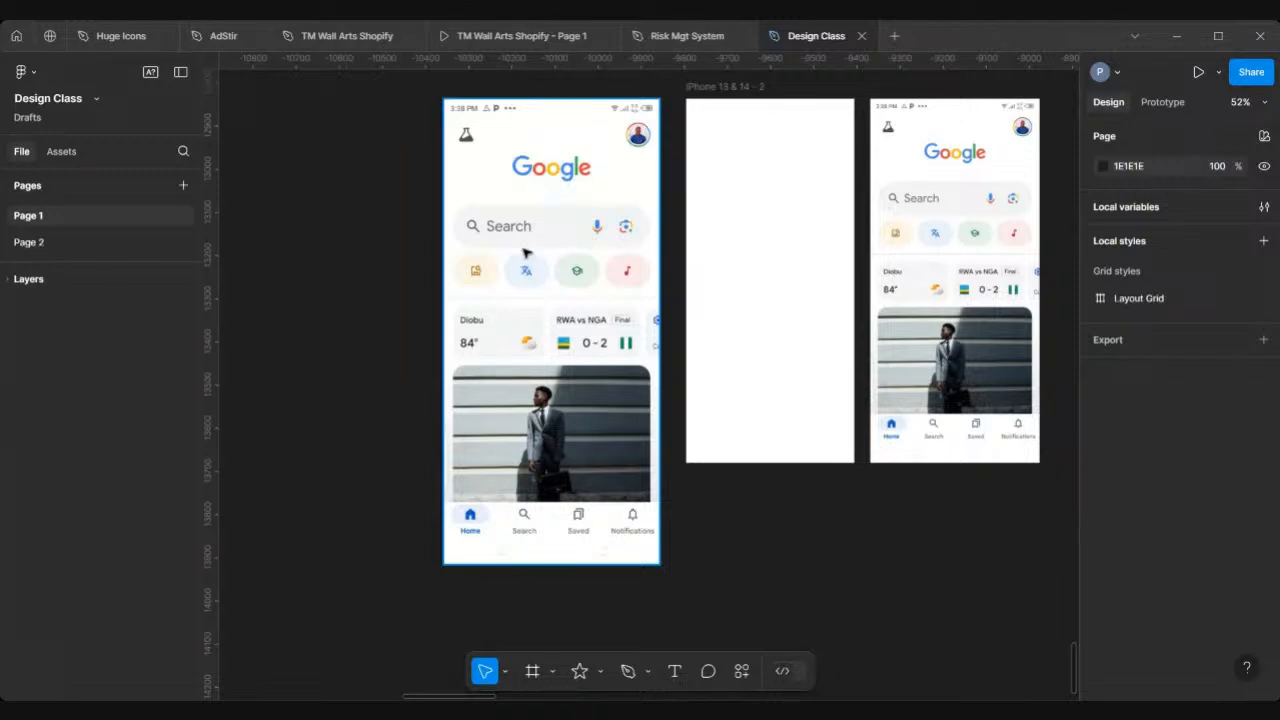
scroll(525, 253, "right", 2)
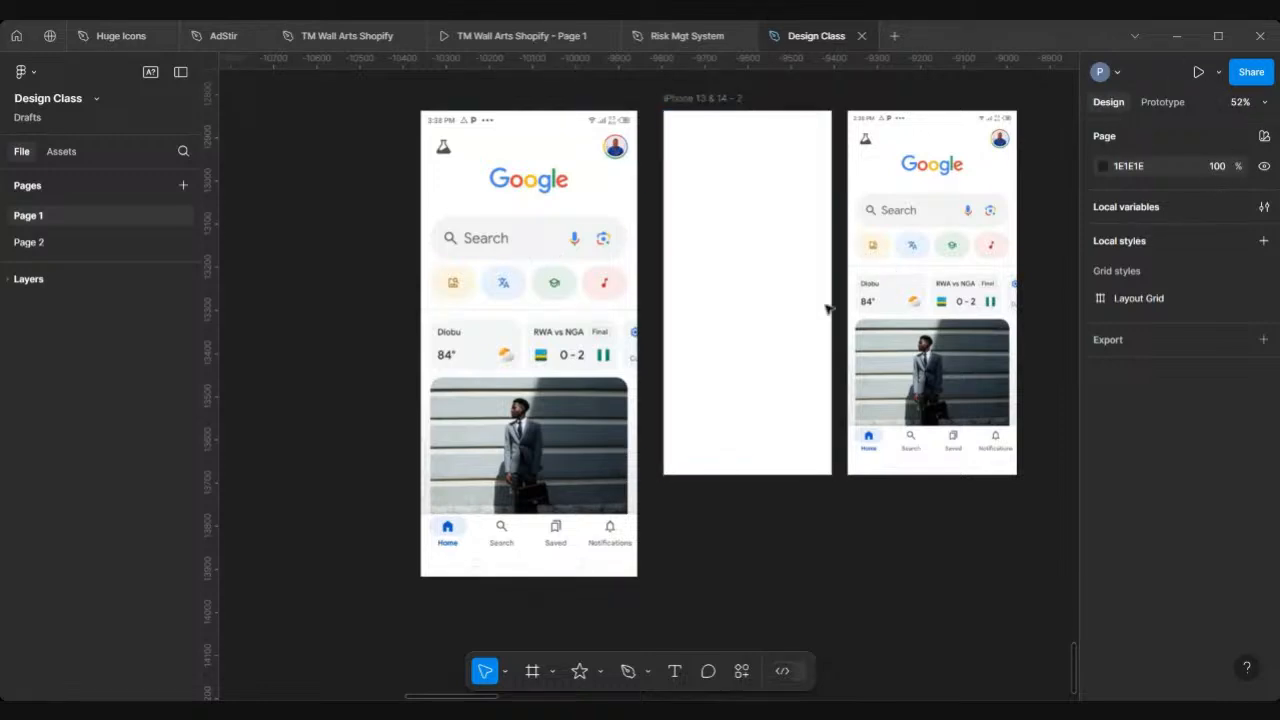
Find the annotated Figma interface diagram and examine the Design and Prototype options in its Control Panel
scroll(826, 310, "up", 10)
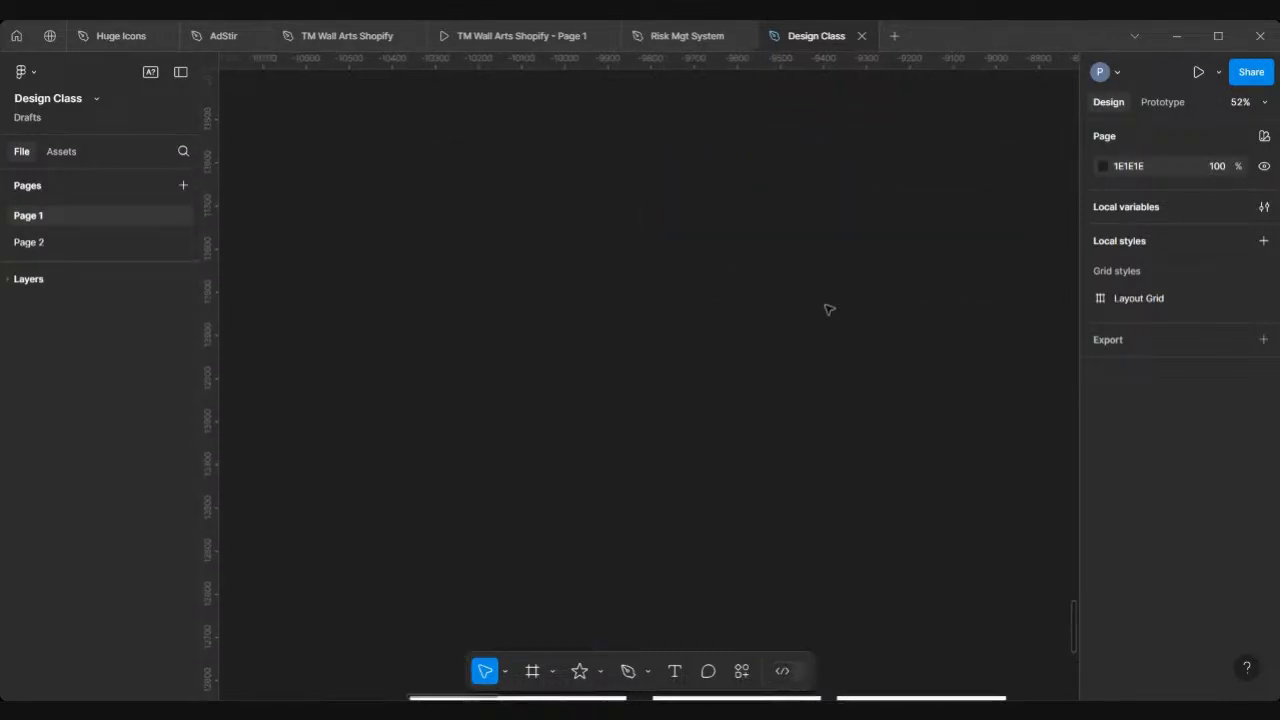
scroll(828, 310, "up", 15)
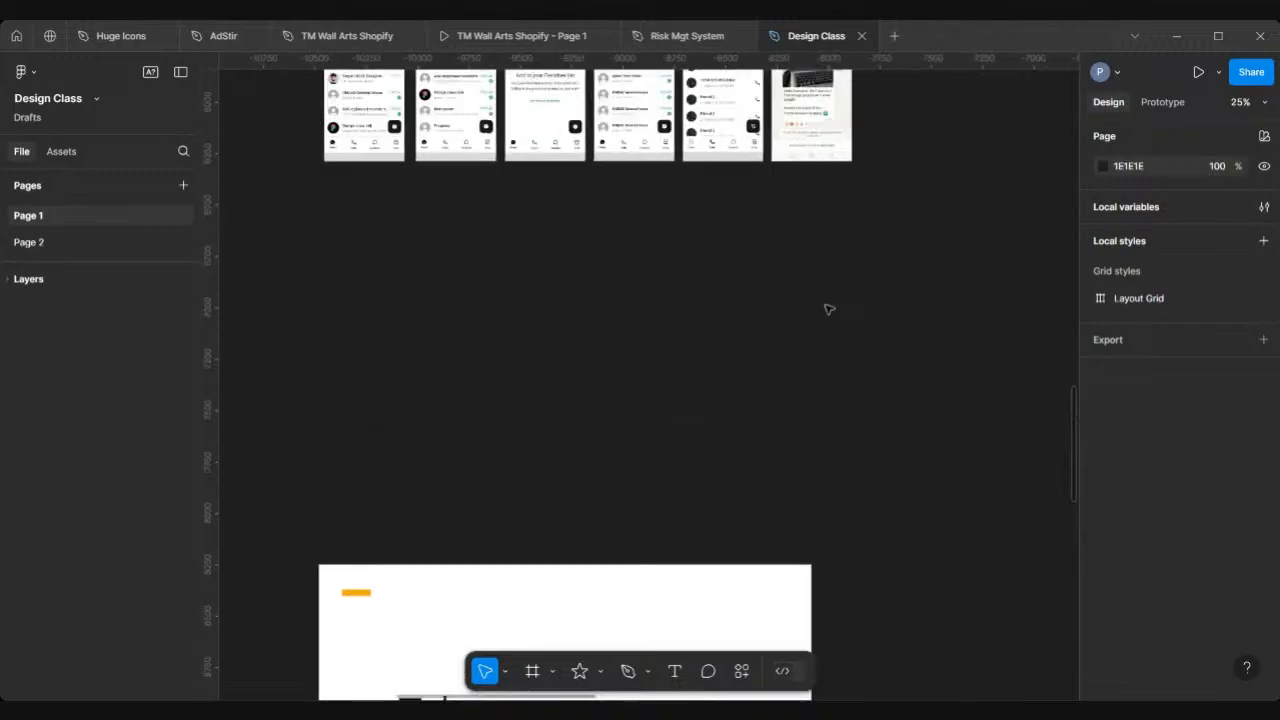
scroll(828, 310, "down", 3)
scroll(828, 310, "up", 15)
scroll(828, 310, "right", 10)
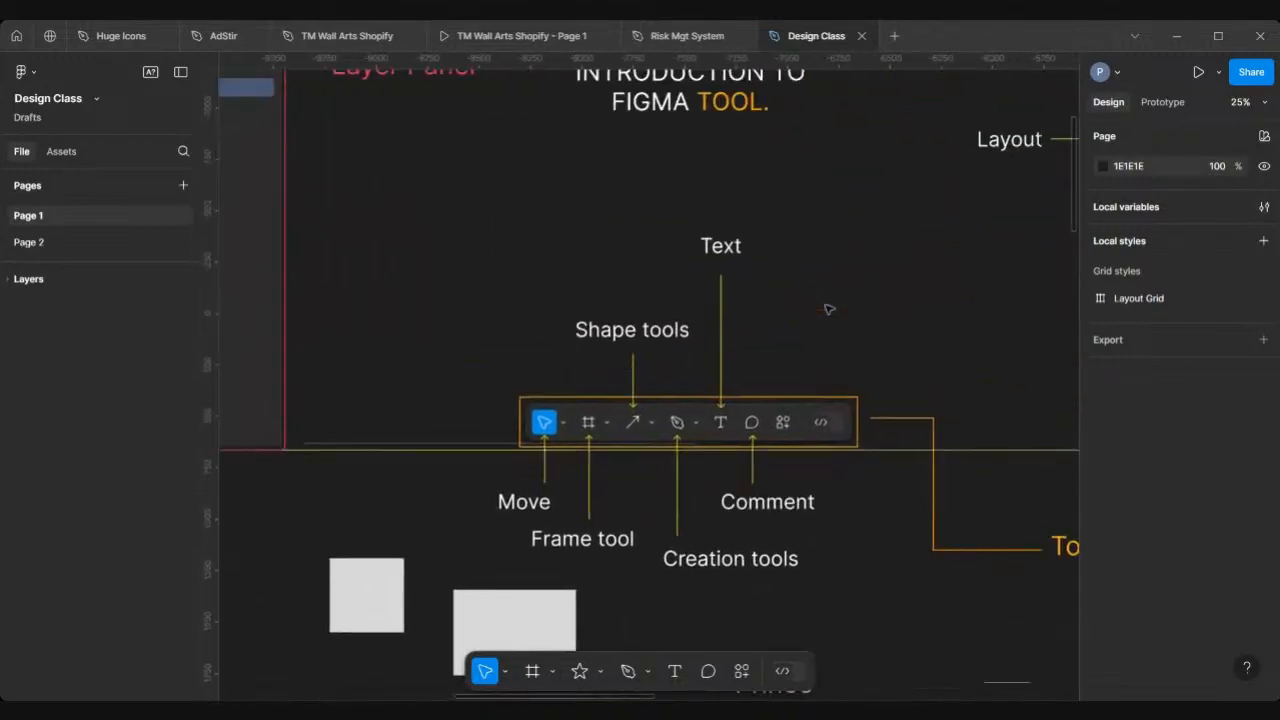
scroll(828, 310, "right", 8)
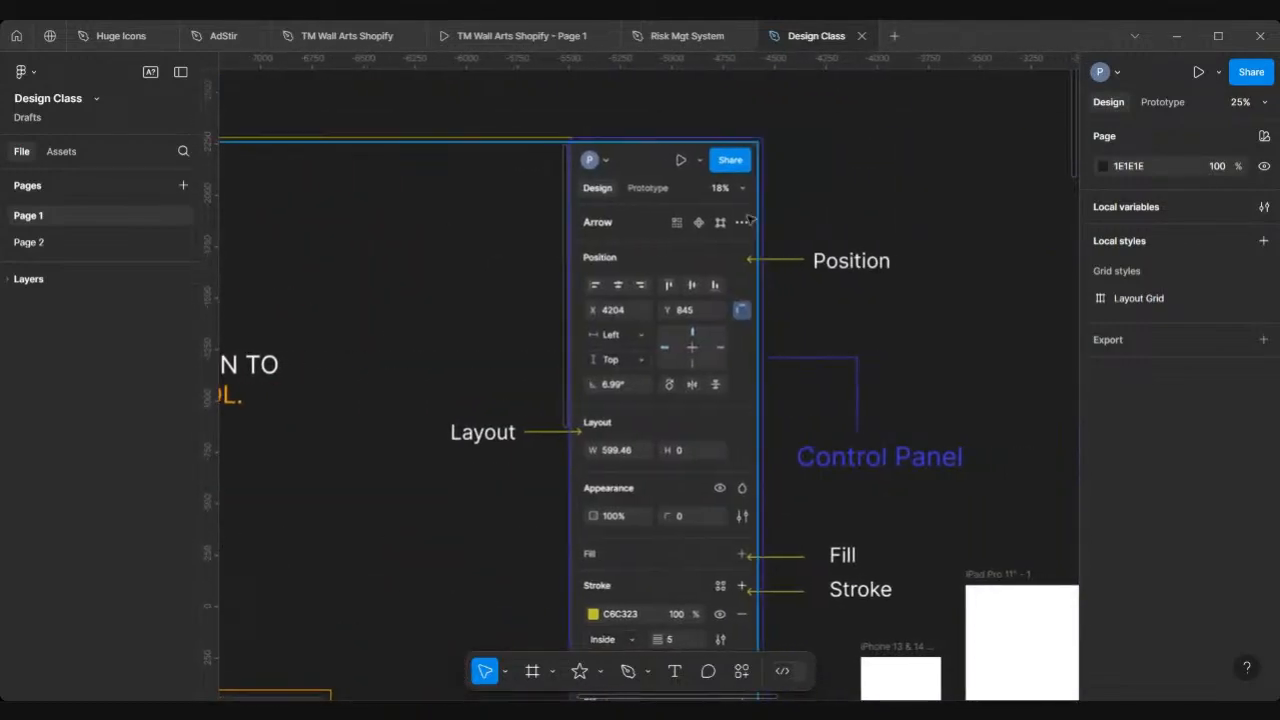
scroll(750, 220, "up", 3)
scroll(750, 220, "down", 8)
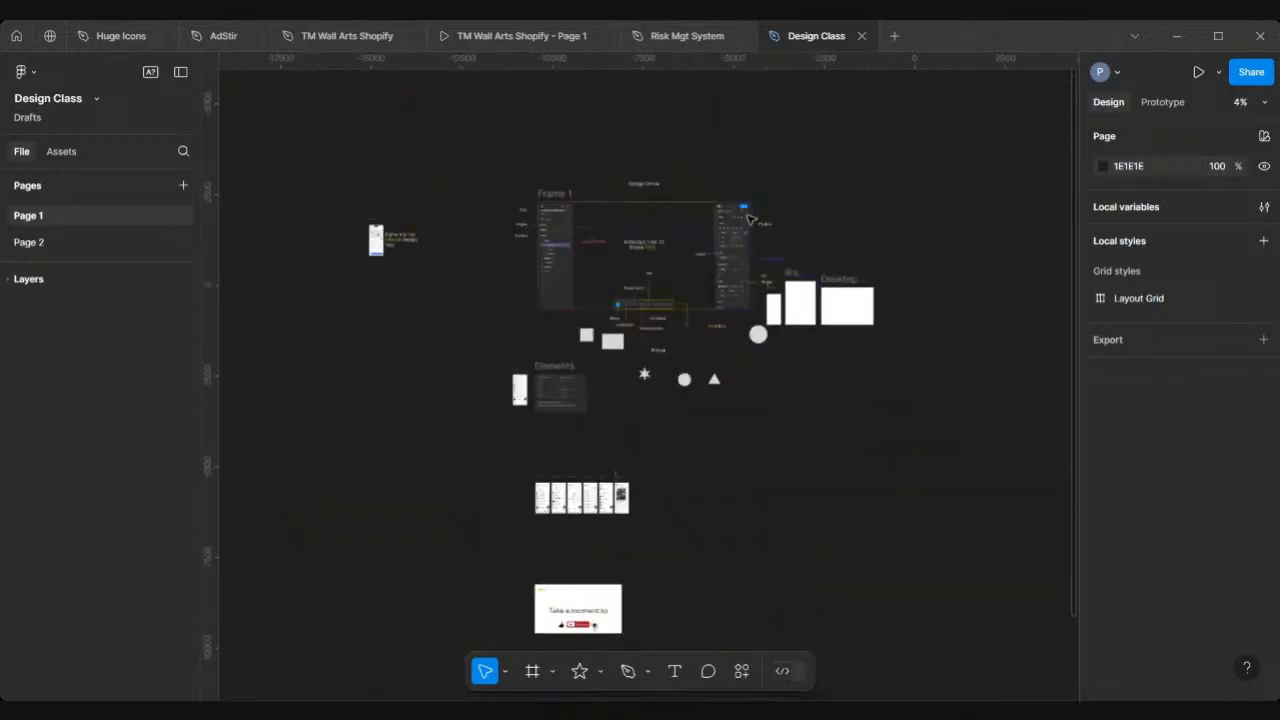
scroll(750, 218, "up", 8)
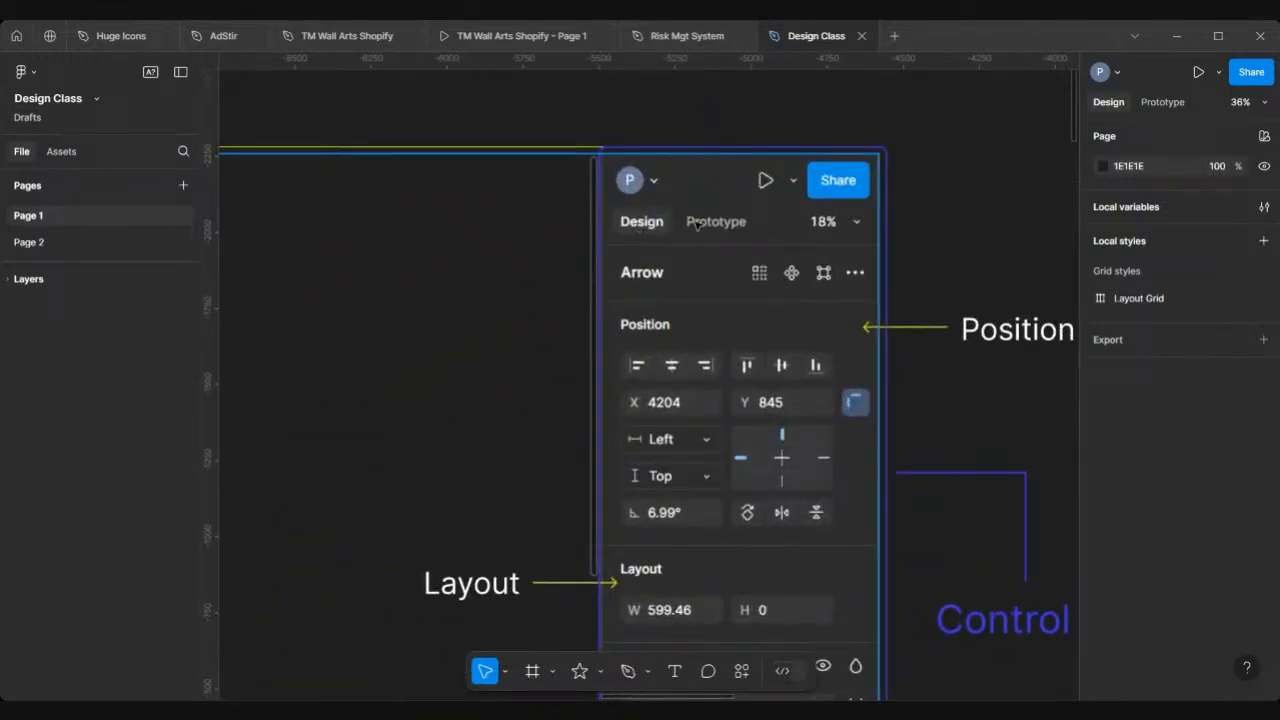
scroll(745, 232, "up", 3)
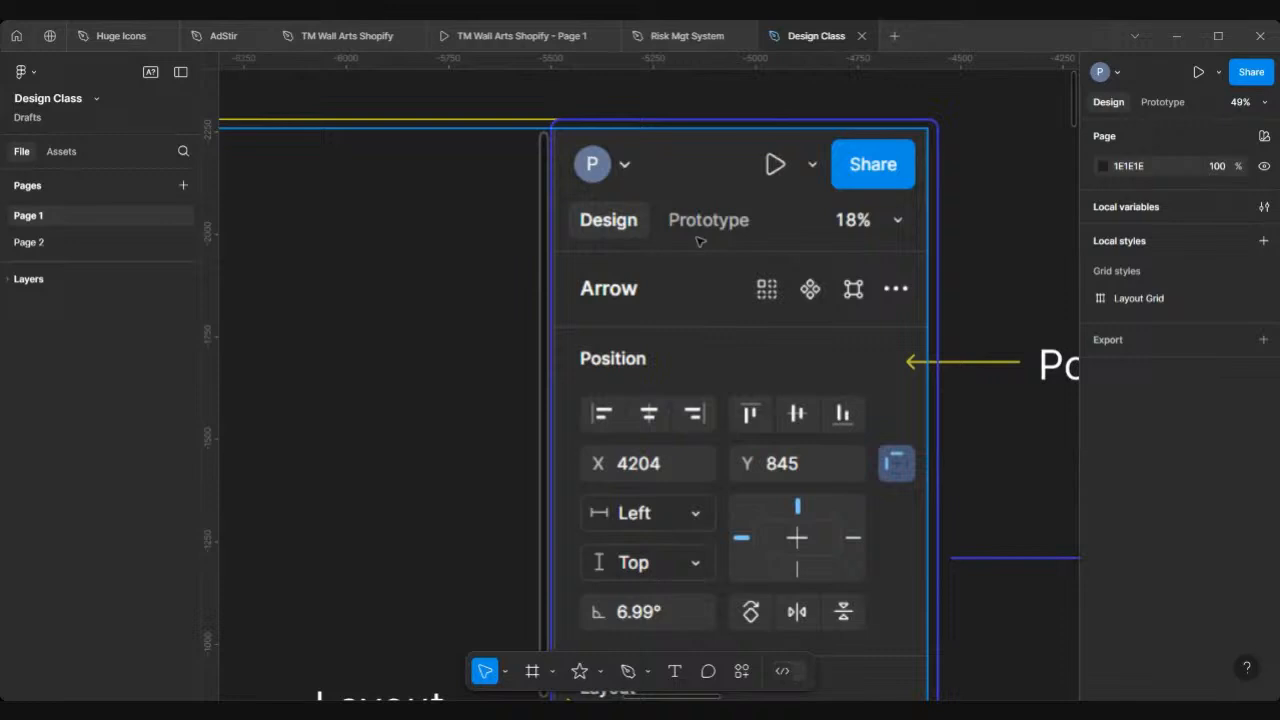
scroll(700, 241, "down", 1)
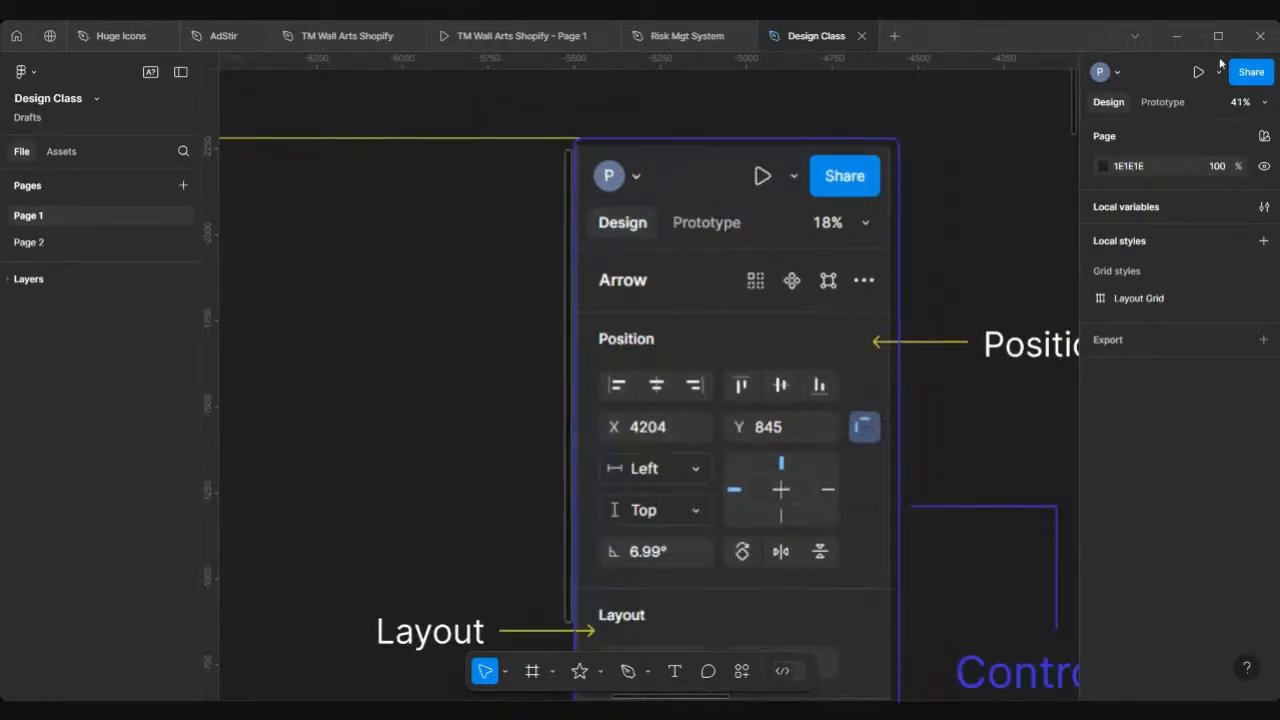
View the page's Prototype settings beside the annotated interface diagram and return to the Design properties
left_click(1173, 104)
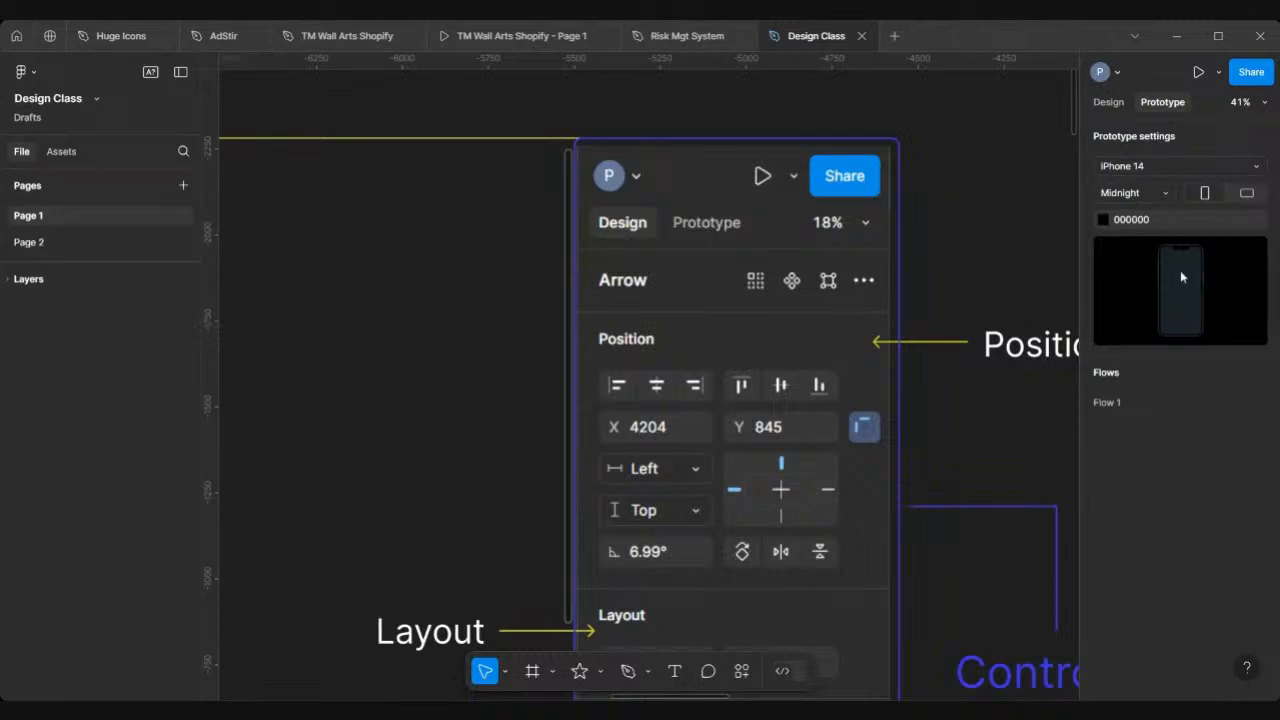
scroll(930, 189, "down", 5)
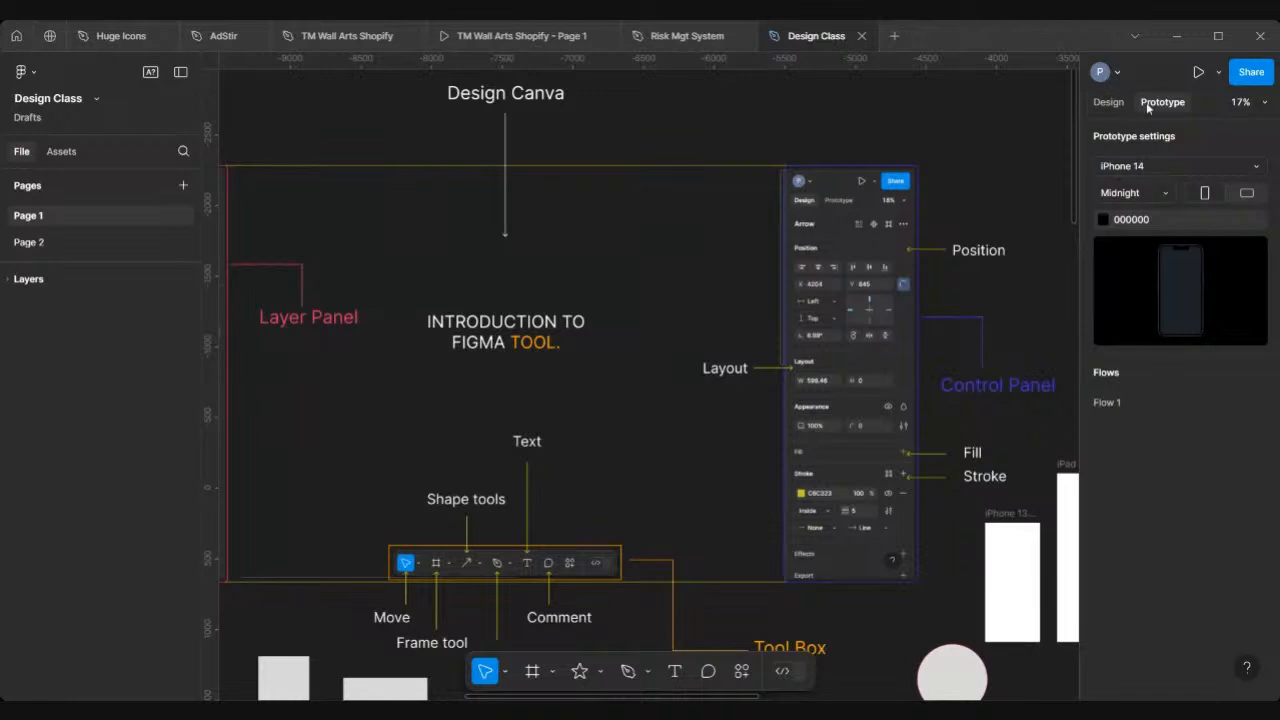
left_click(1111, 103)
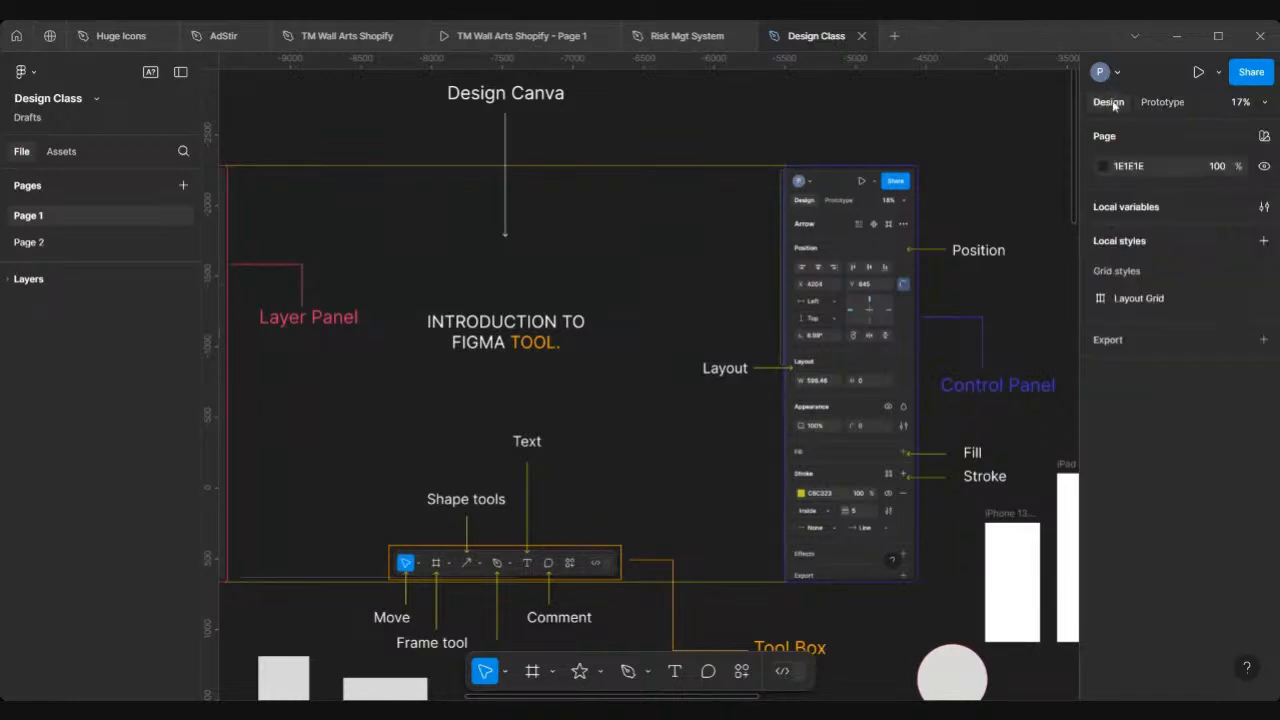
Return to the Google home screen examples and review the large screen's layout from the logo to the navigation items
scroll(761, 385, "down", 10)
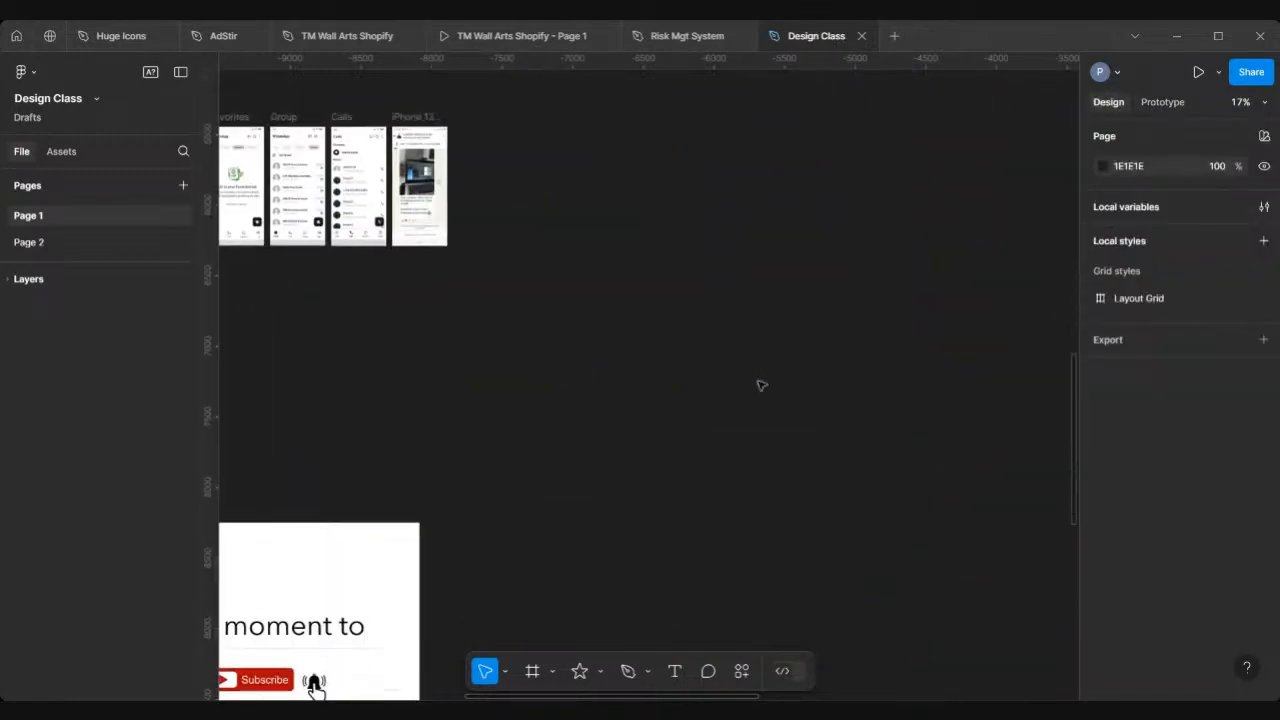
scroll(761, 385, "down", 10)
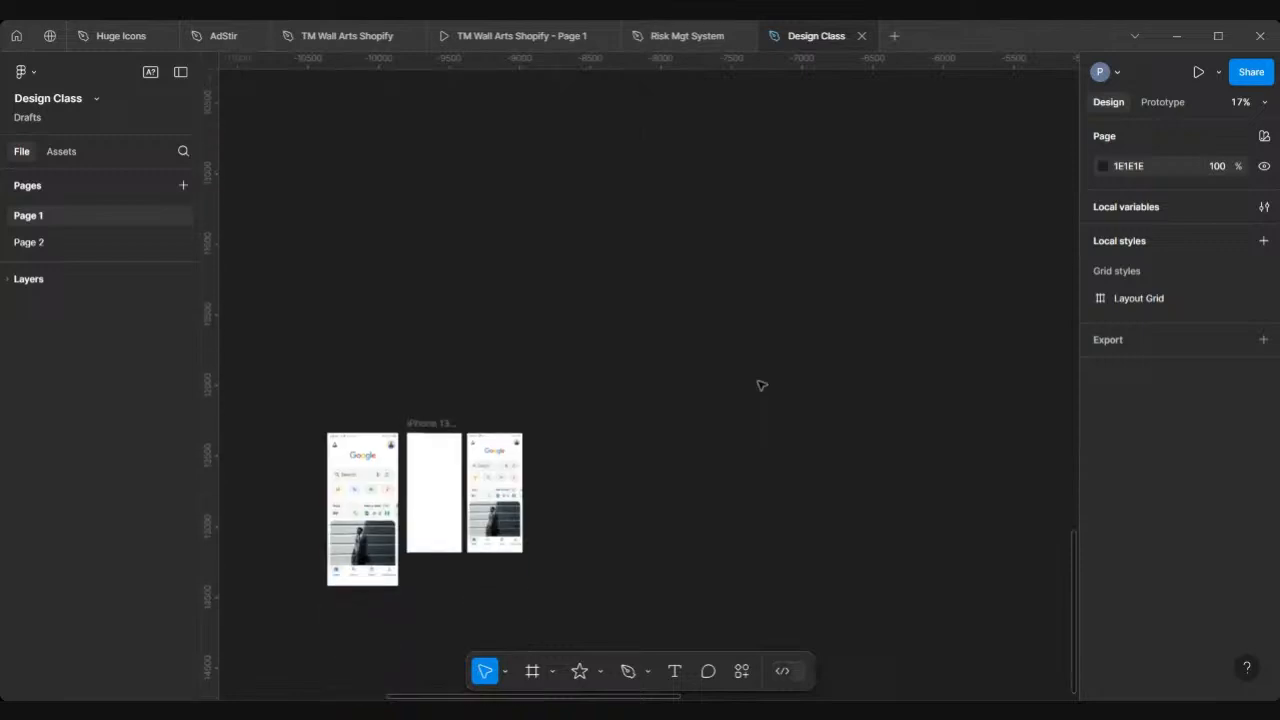
scroll(385, 525, "up", 8)
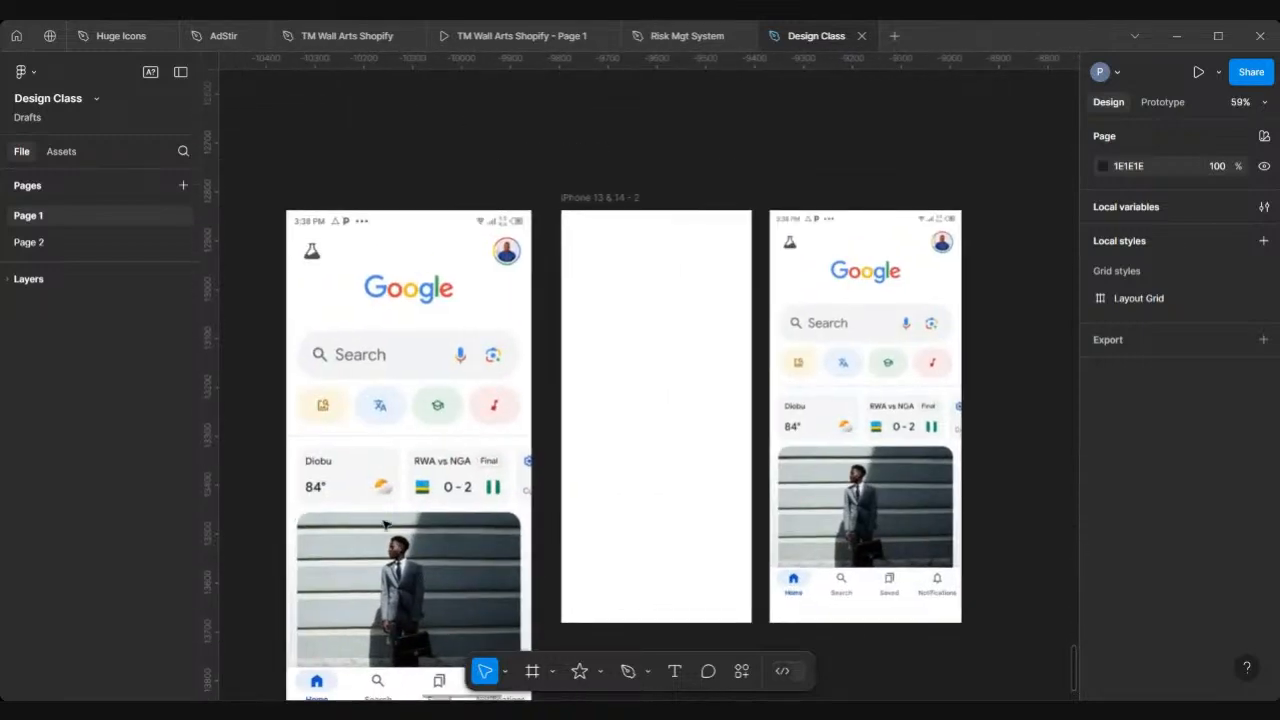
scroll(385, 525, "up", 4)
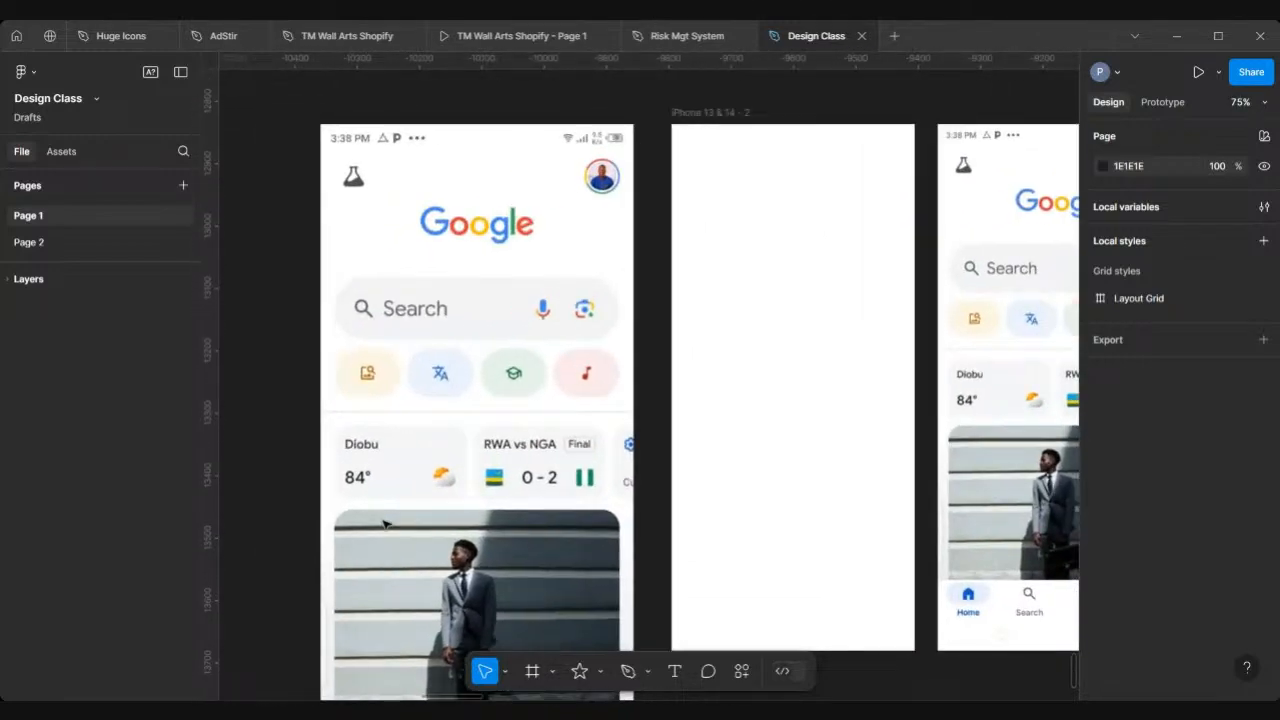
scroll(385, 525, "up", 3)
scroll(385, 525, "down", 5)
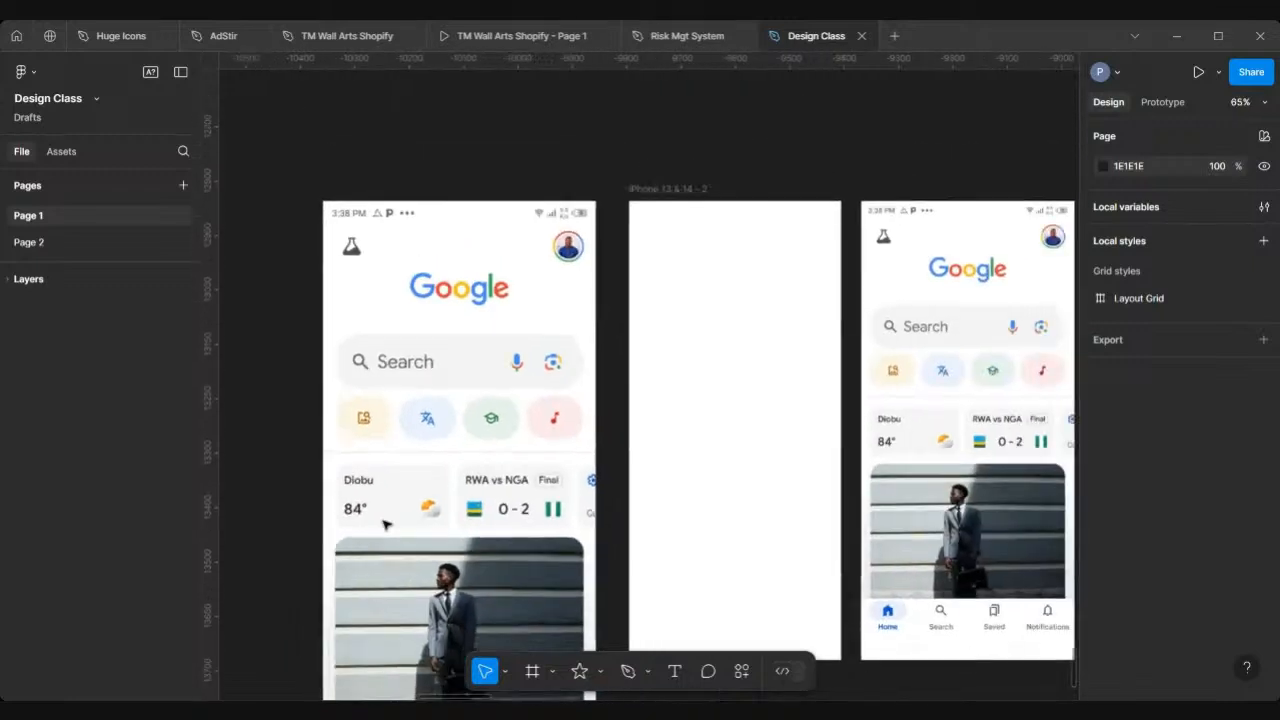
scroll(385, 525, "down", 4)
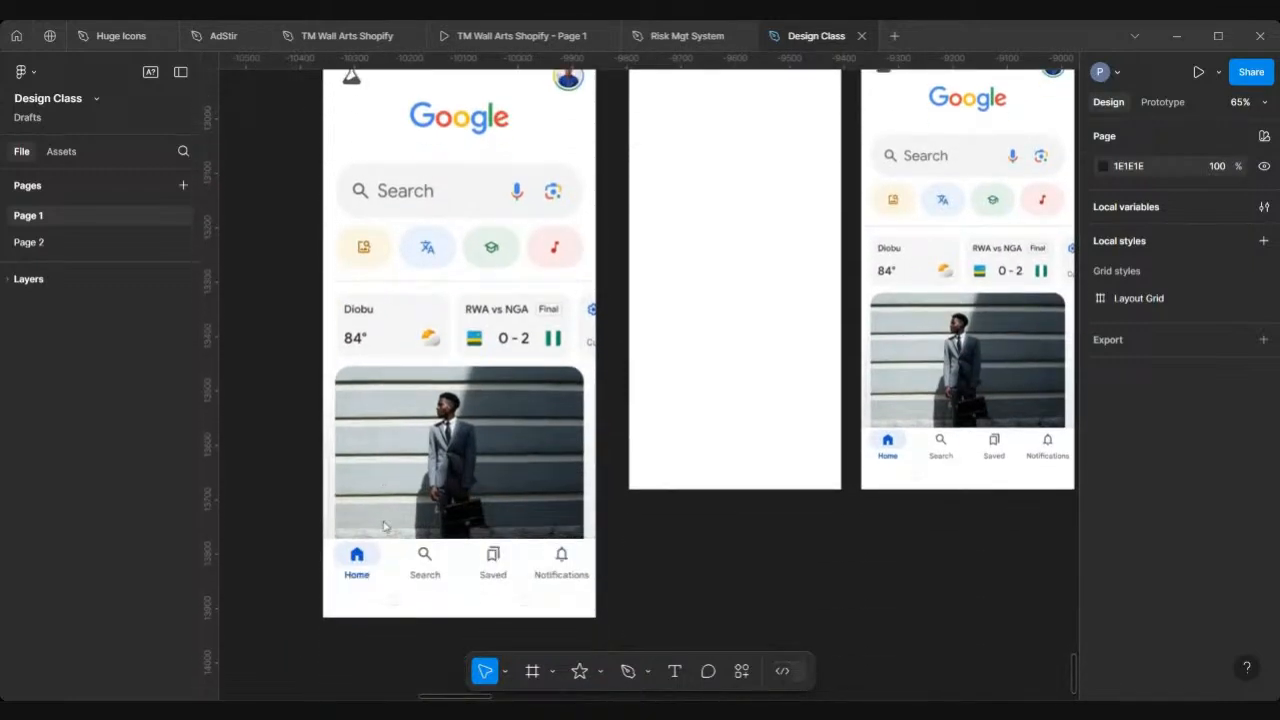
scroll(385, 527, "up", 1)
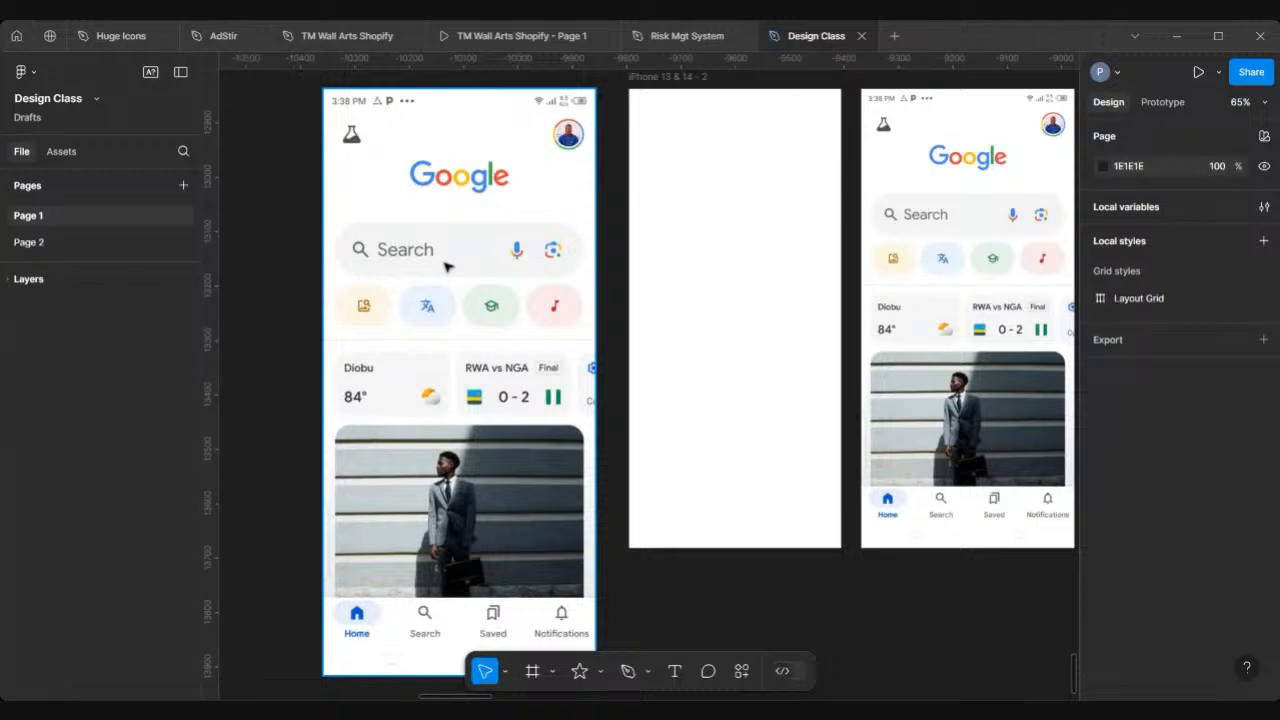
Delete the blank iPhone 13 & 14 - 2 frame between the two Google home screens
scroll(447, 265, "down", 5)
scroll(437, 218, "up", 4)
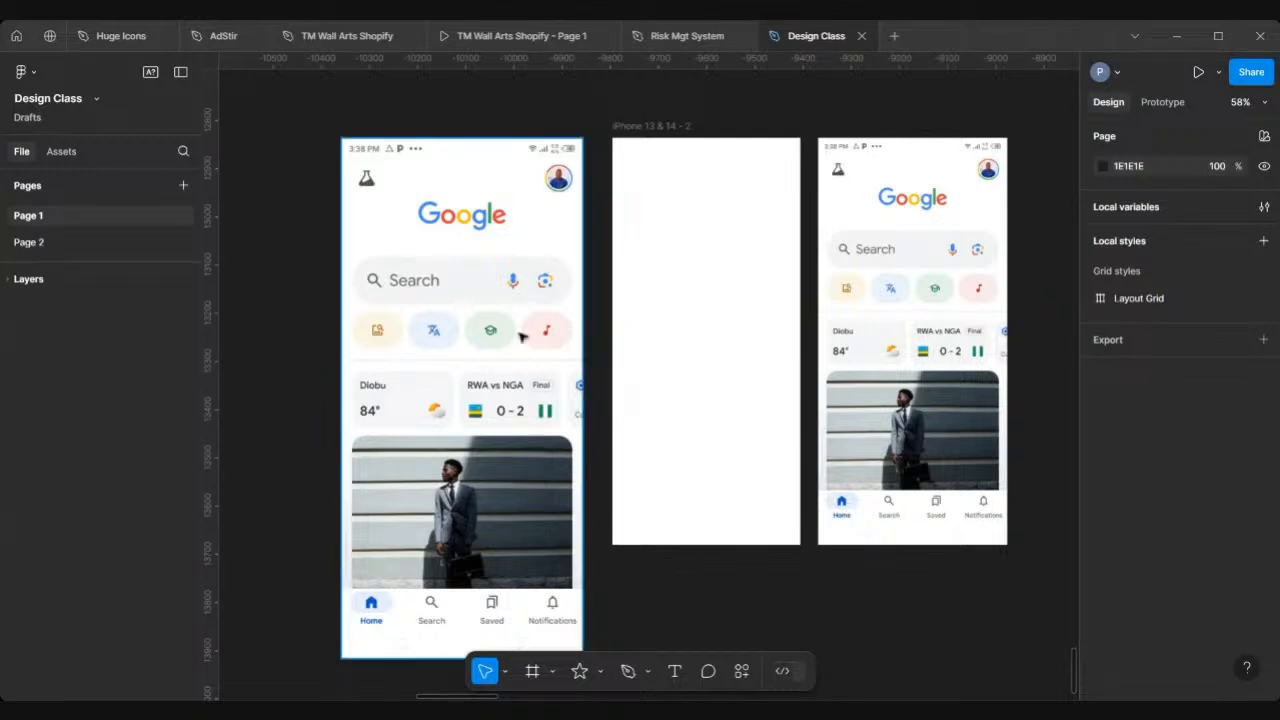
scroll(447, 352, "down", 1)
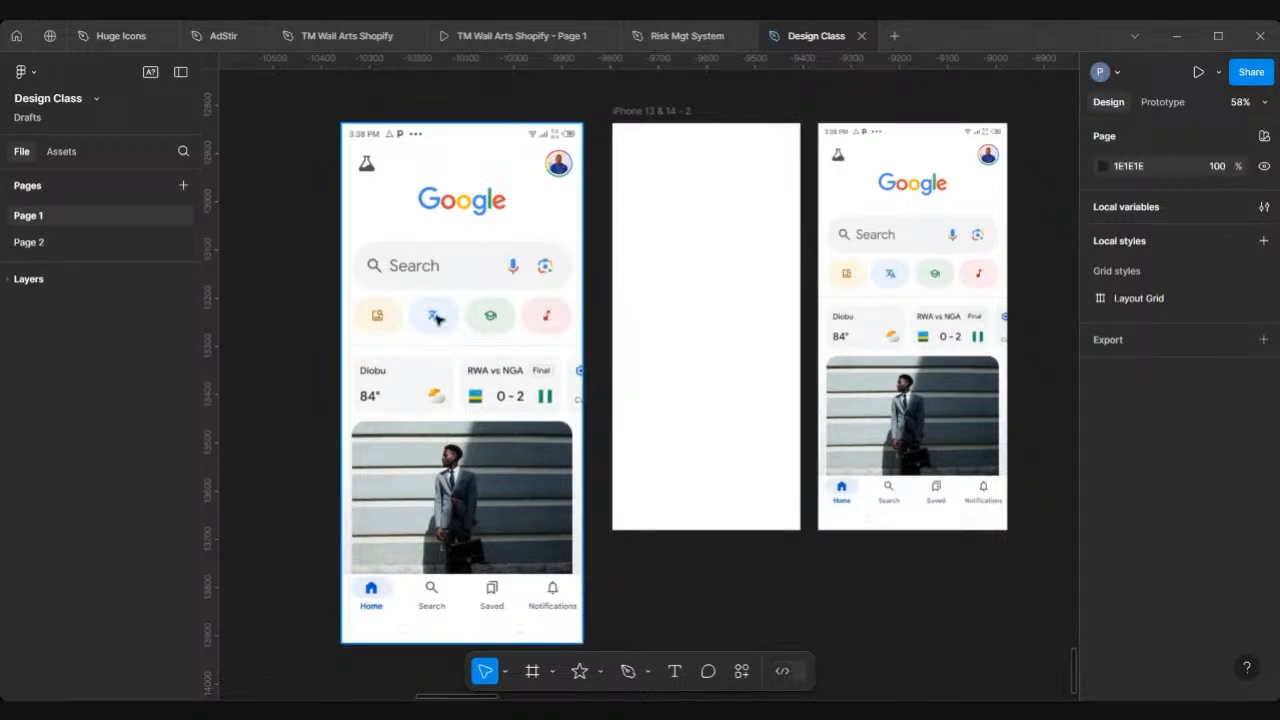
scroll(437, 318, "up", 3)
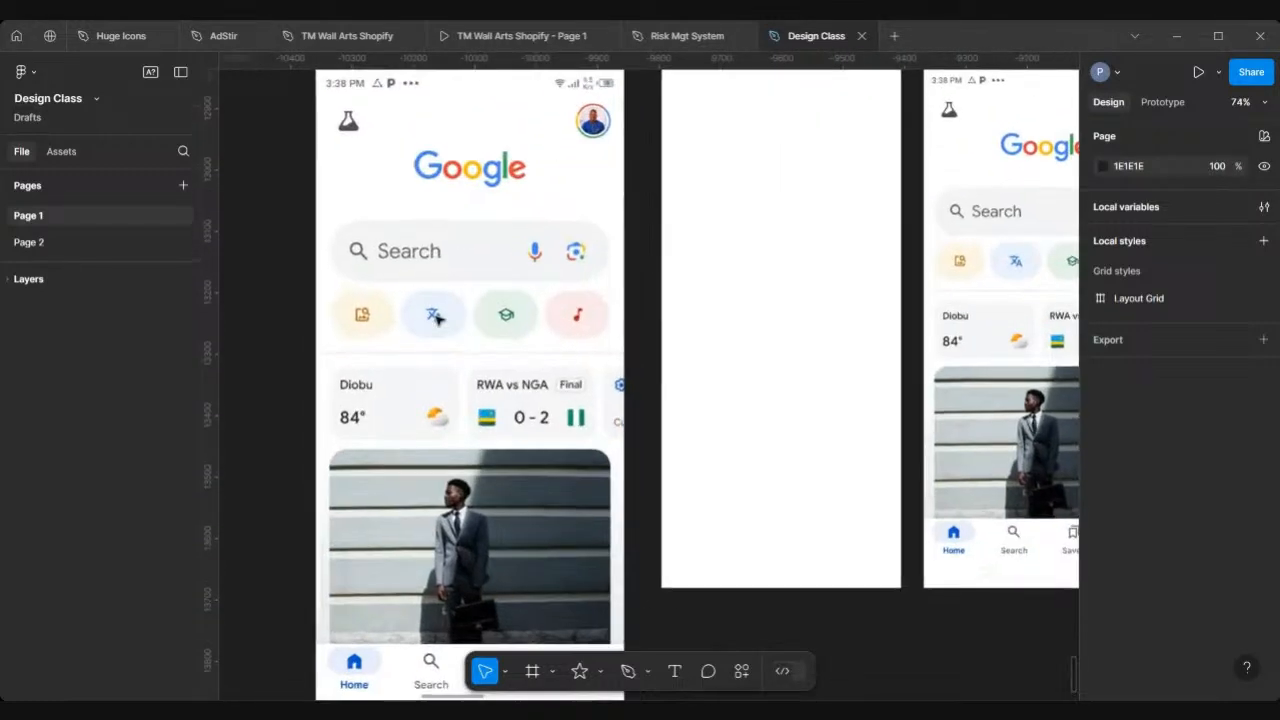
scroll(437, 318, "down", 5)
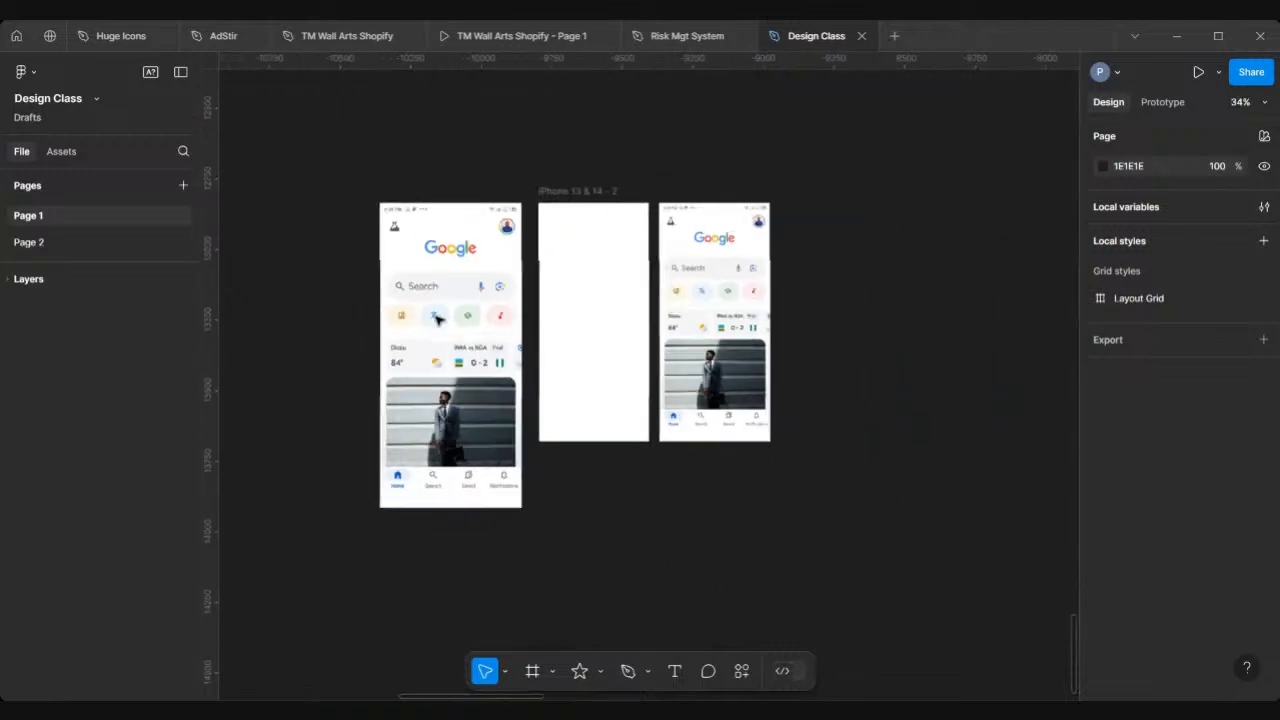
left_click(567, 193)
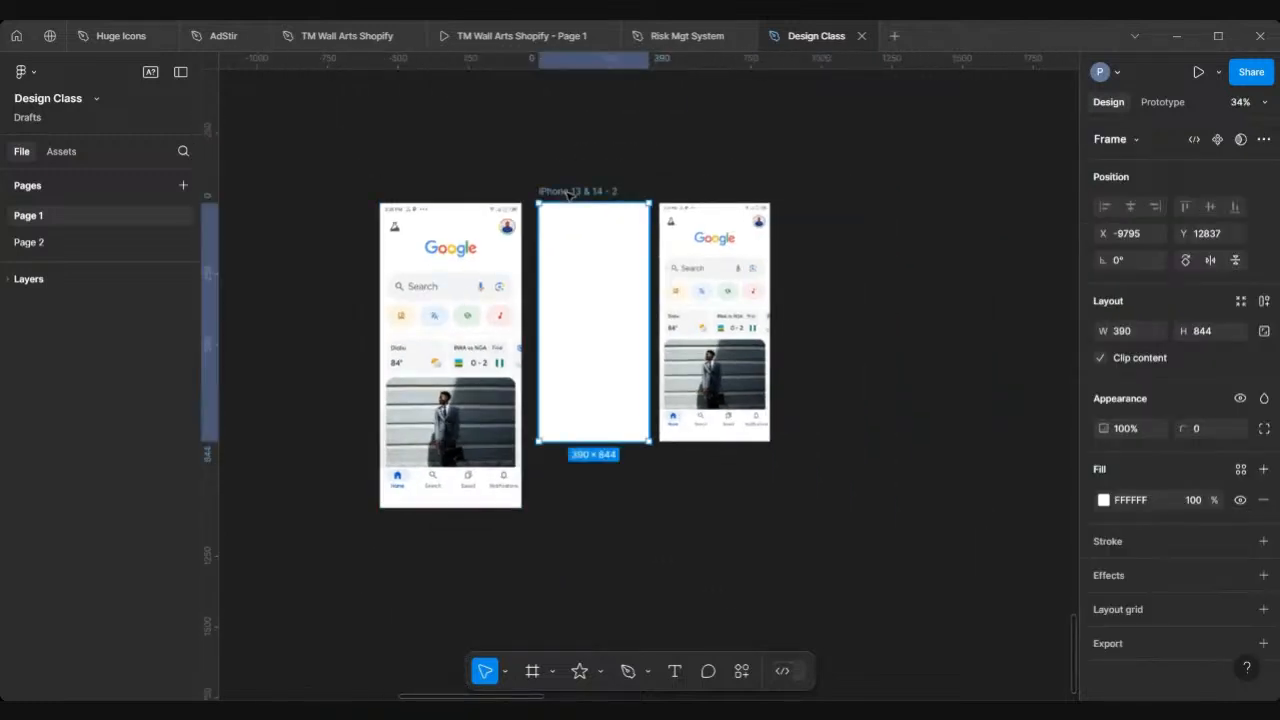
key("Delete")
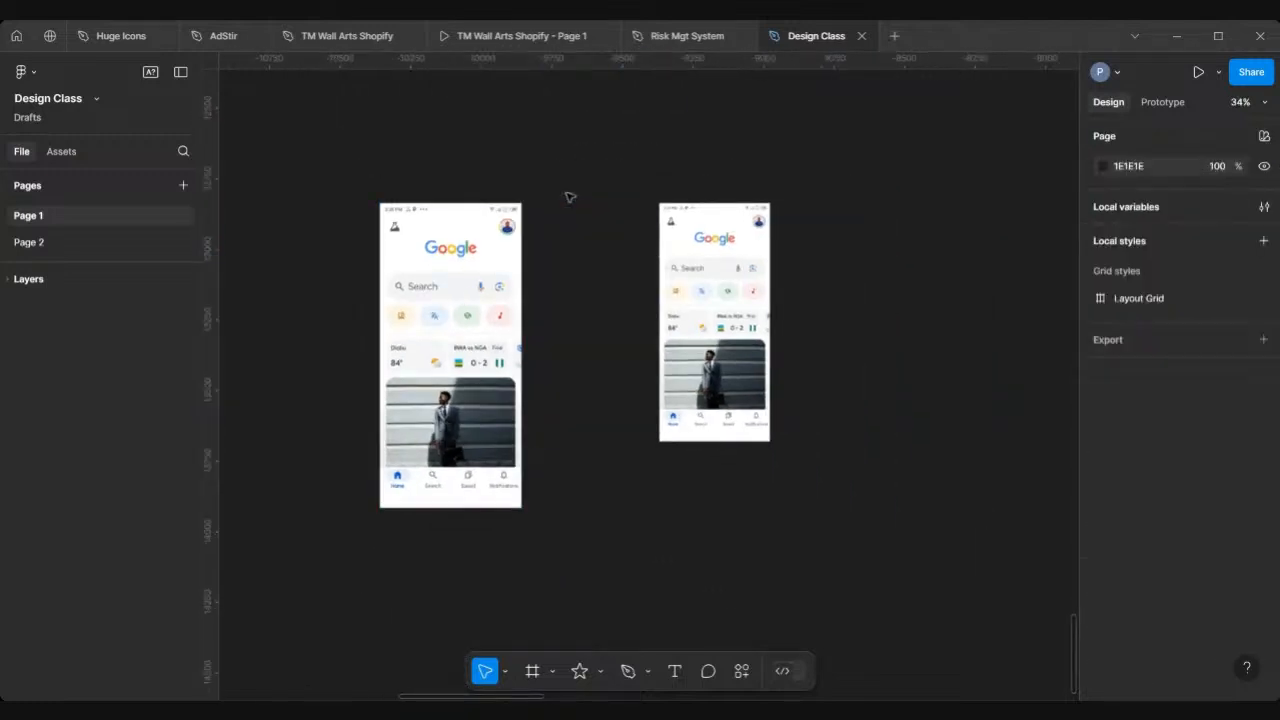
Add a new phone frame using the iPhone 13 & 14 preset (390×844)
left_click(533, 670)
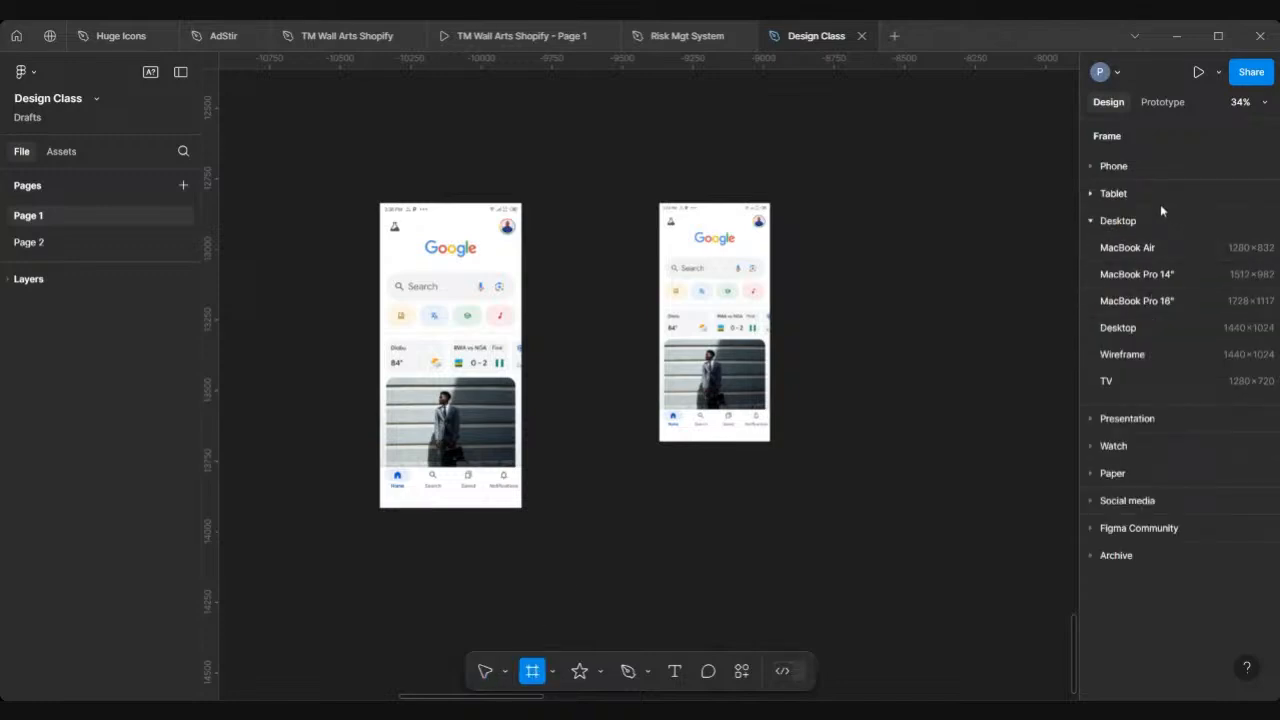
left_click(1092, 221)
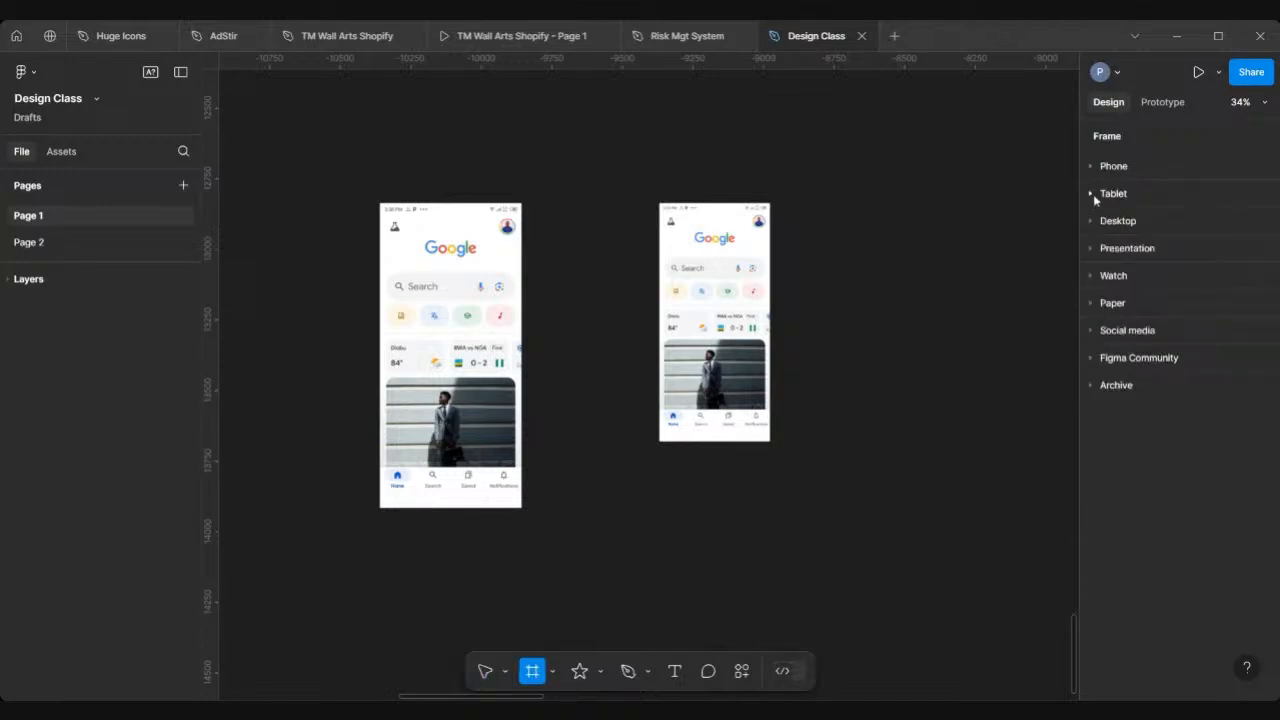
left_click(1091, 167)
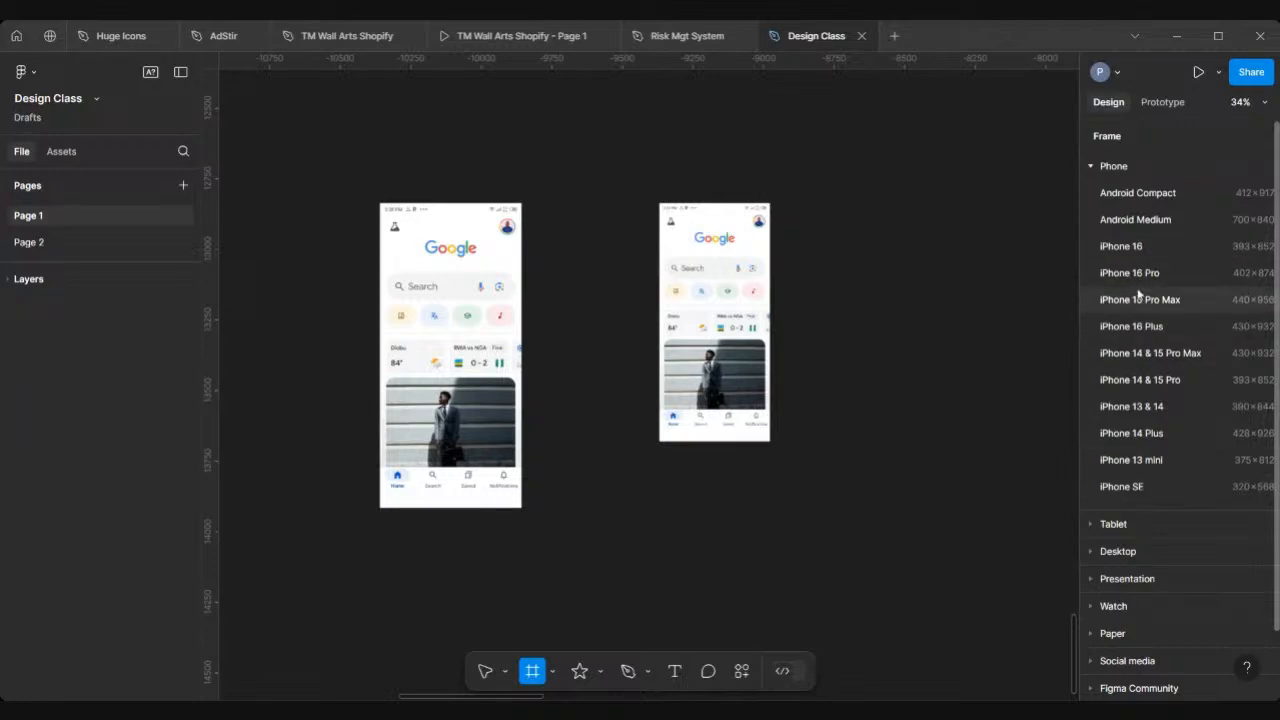
left_click(1131, 405)
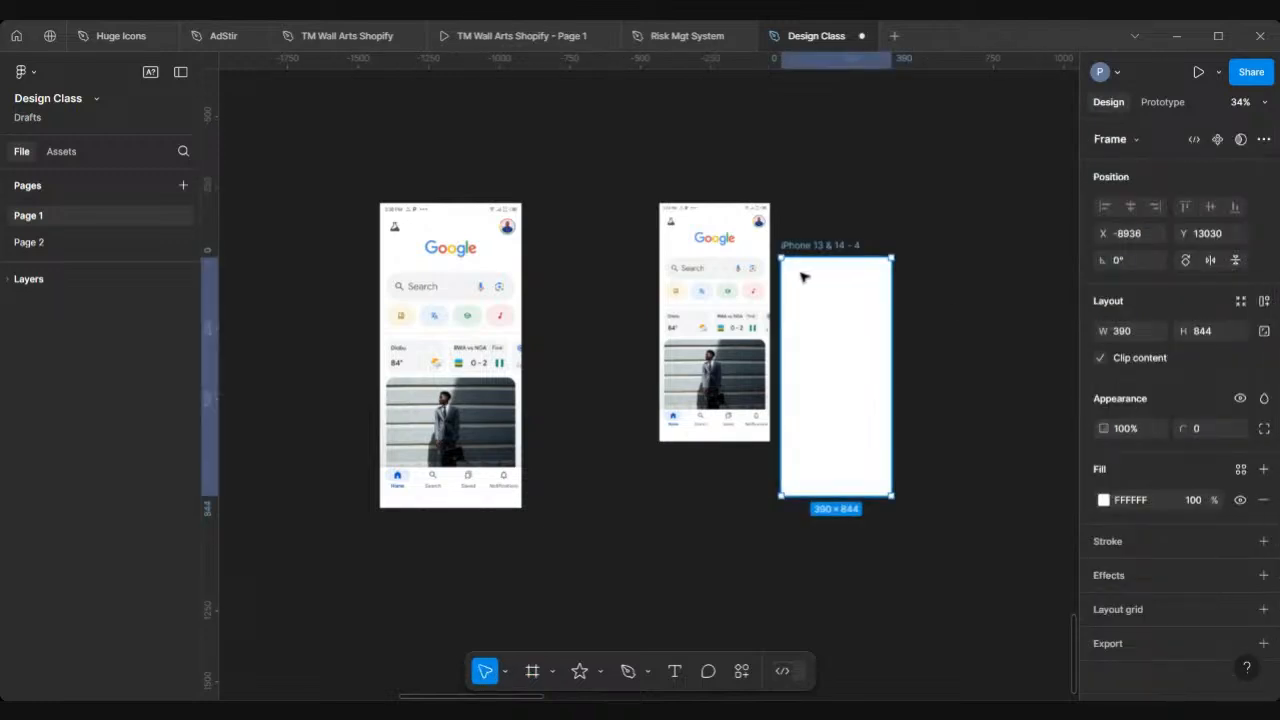
Rename the new blank phone frame as Google Interface
scroll(805, 272, "right", 2)
scroll(737, 234, "up", 4)
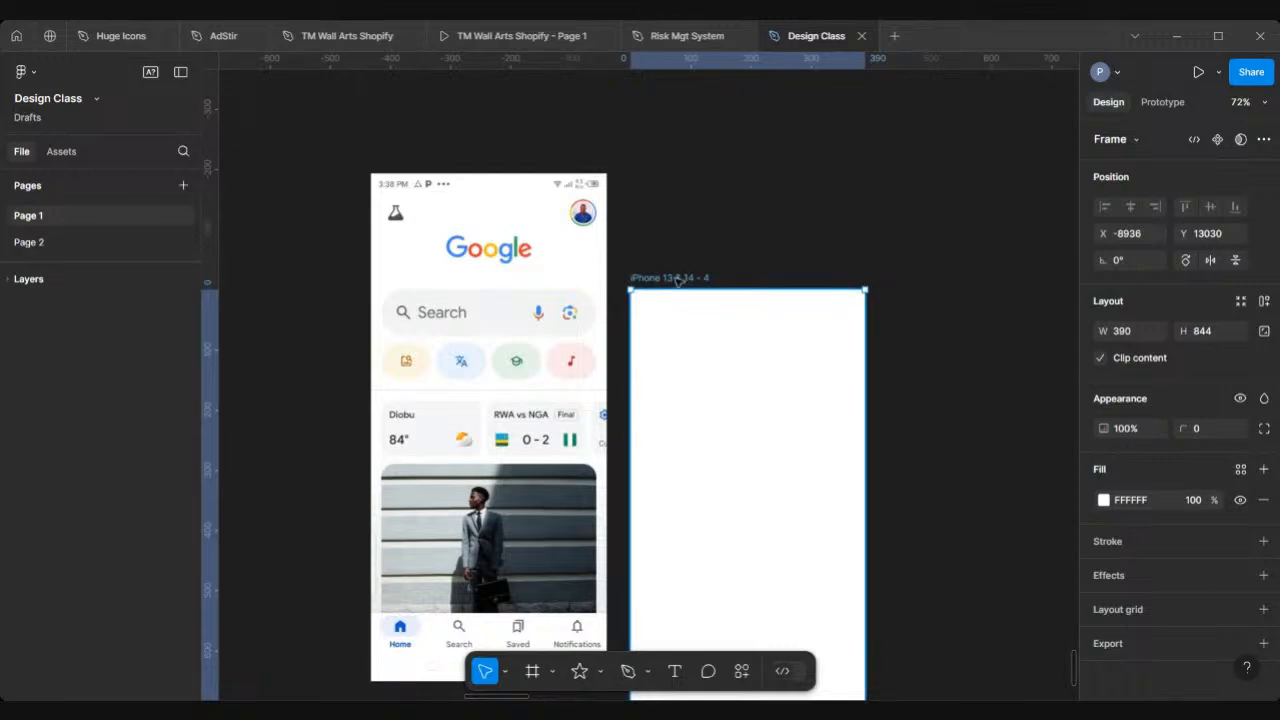
double_click(677, 279)
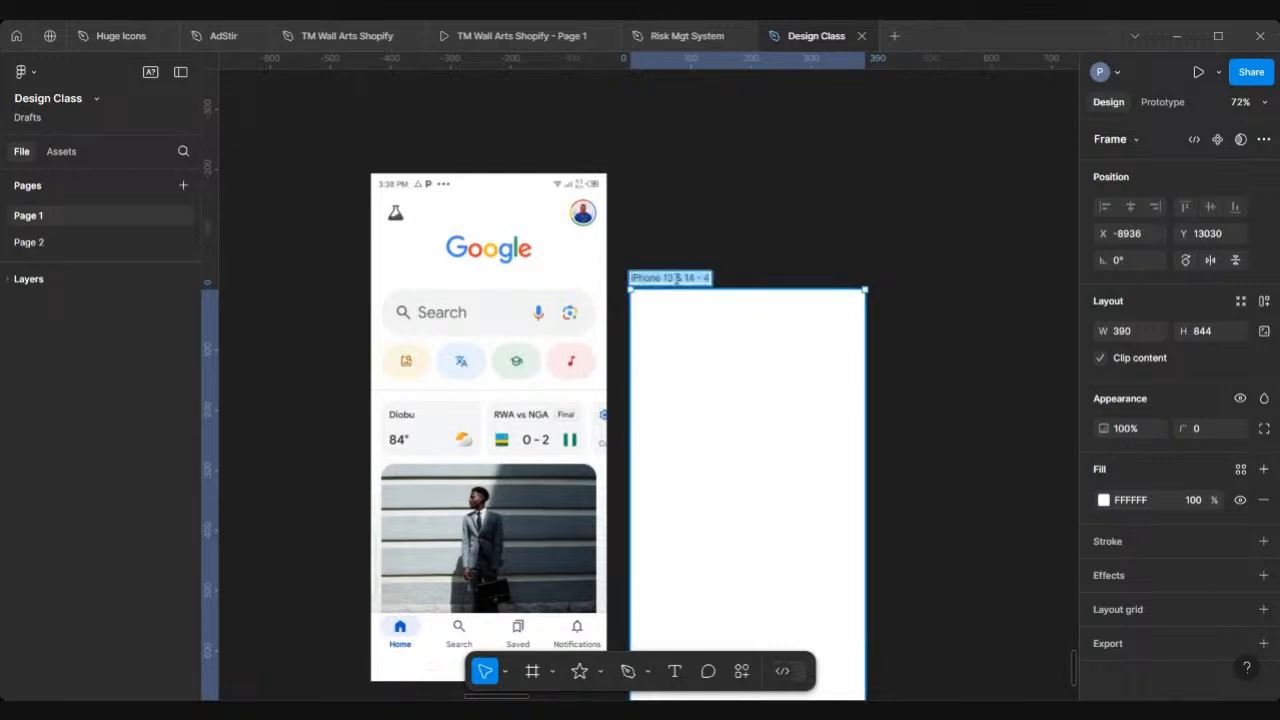
type("Google")
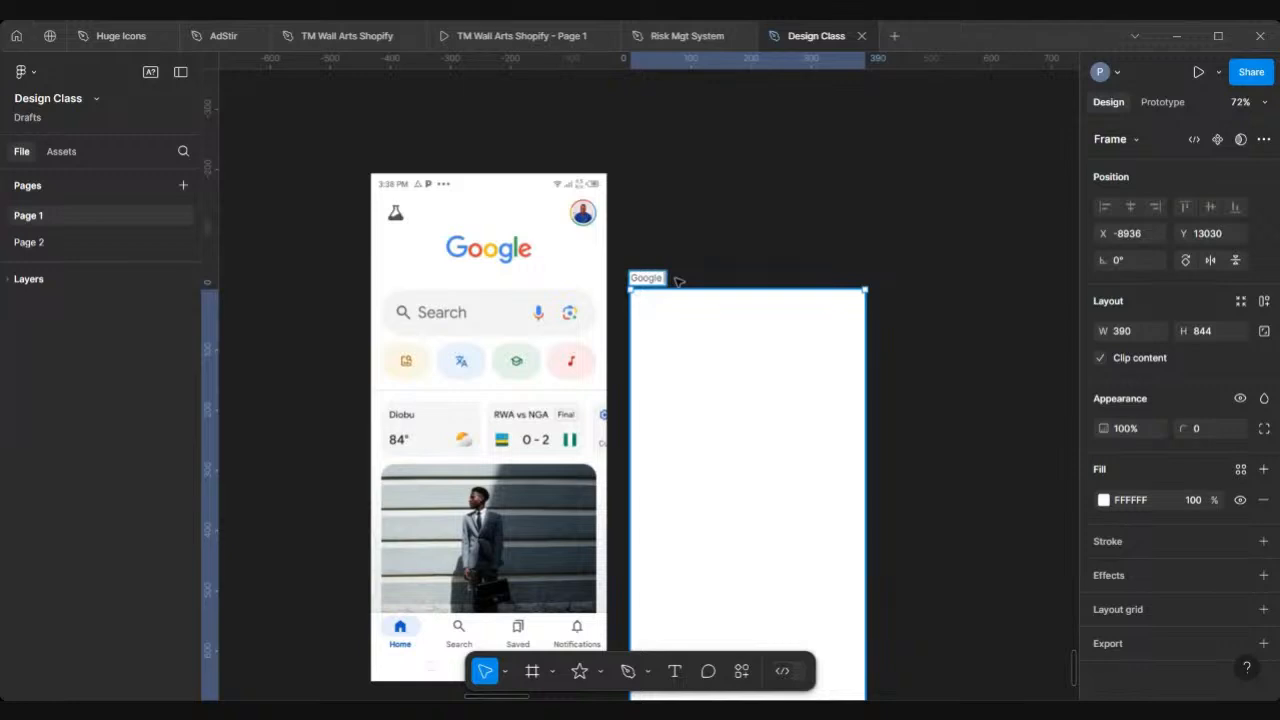
type("interface")
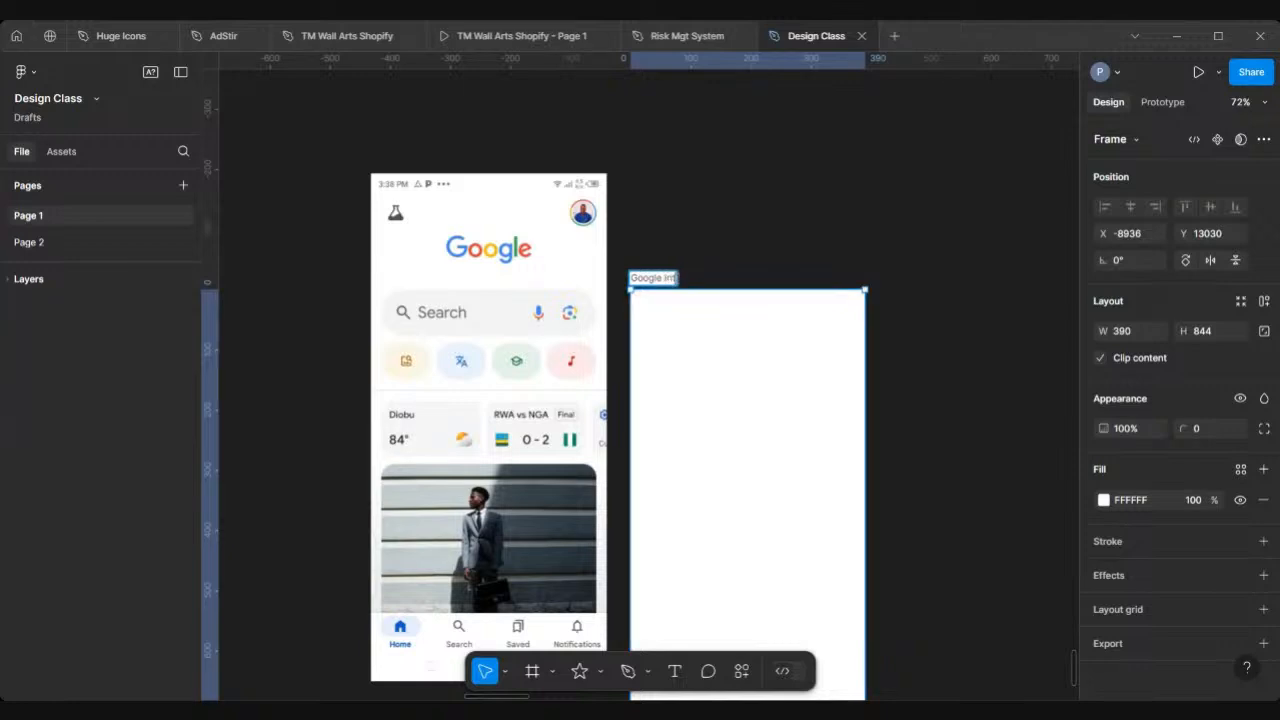
key("Return")
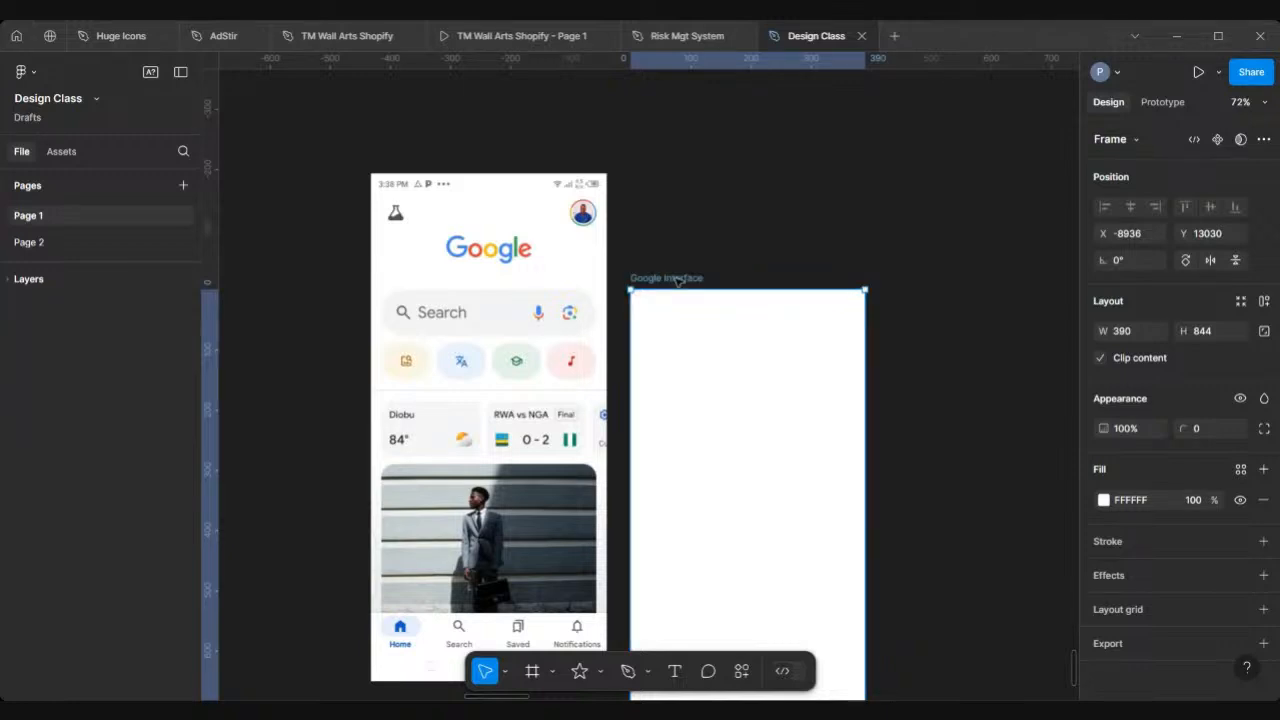
scroll(674, 278, "down", 5)
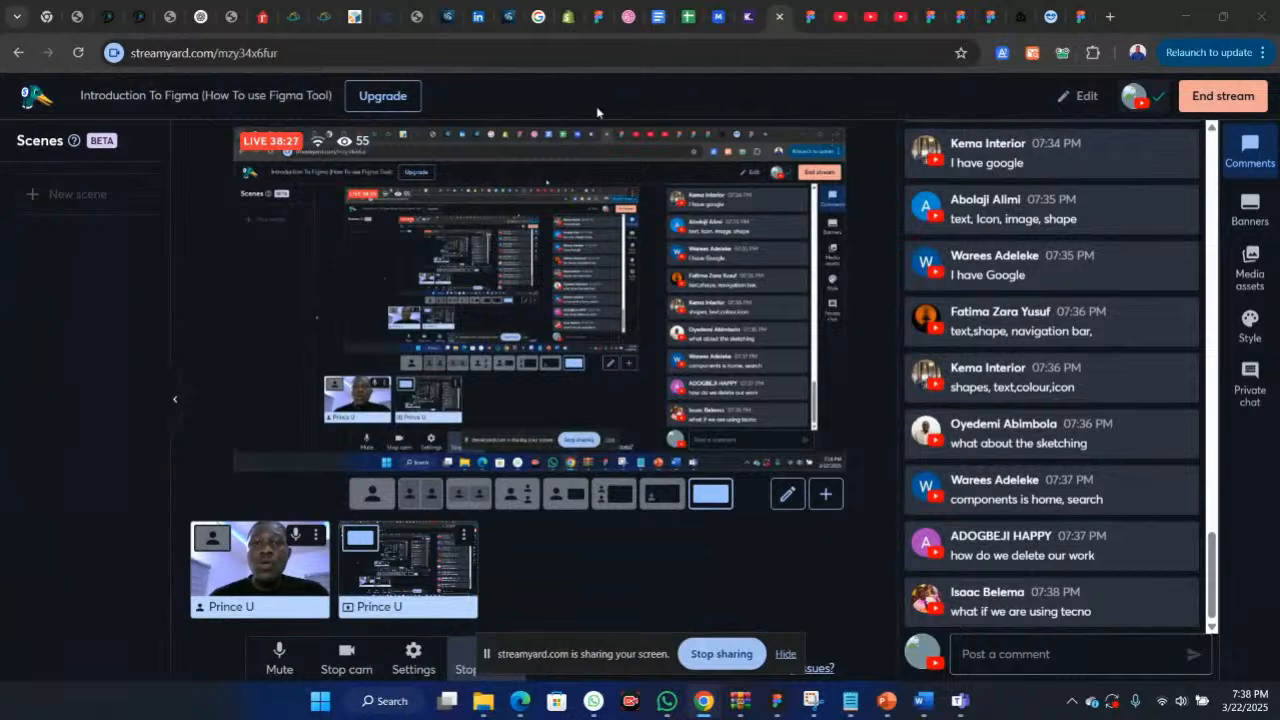
Switch to WhatsApp, open the Google home screen image in the chat where it was sent, and copy it
left_click(667, 704)
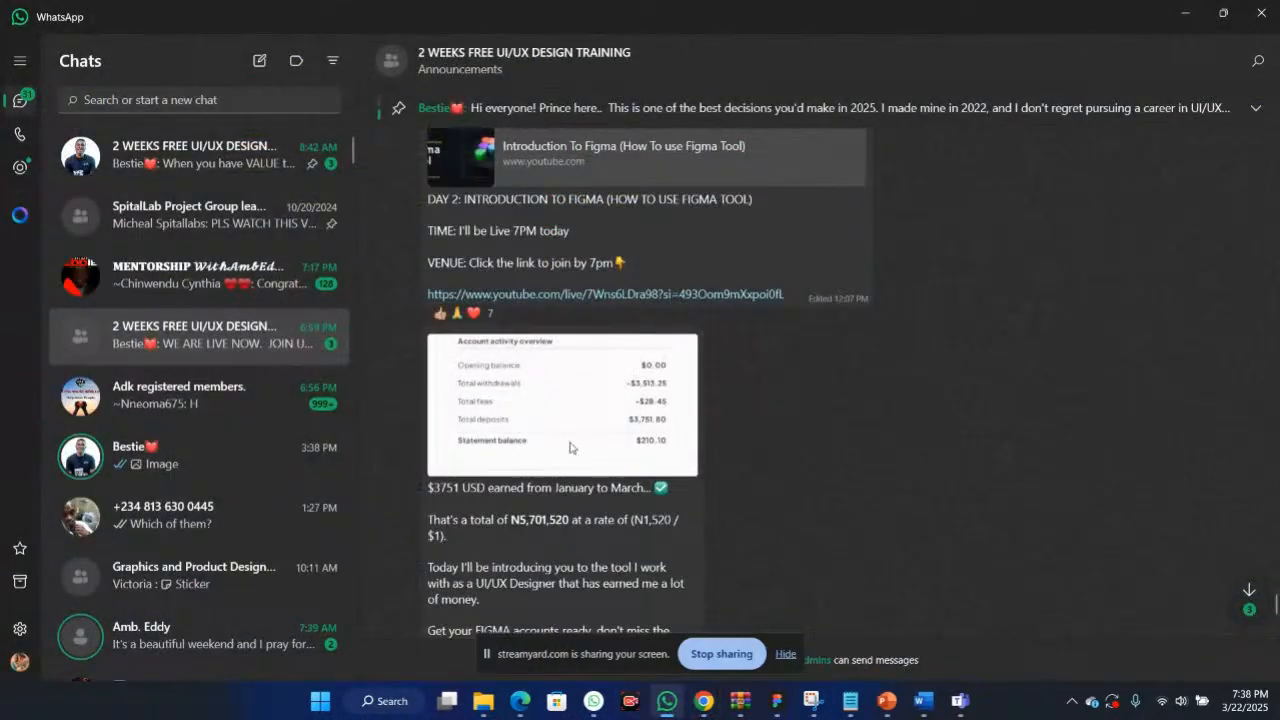
left_click(184, 468)
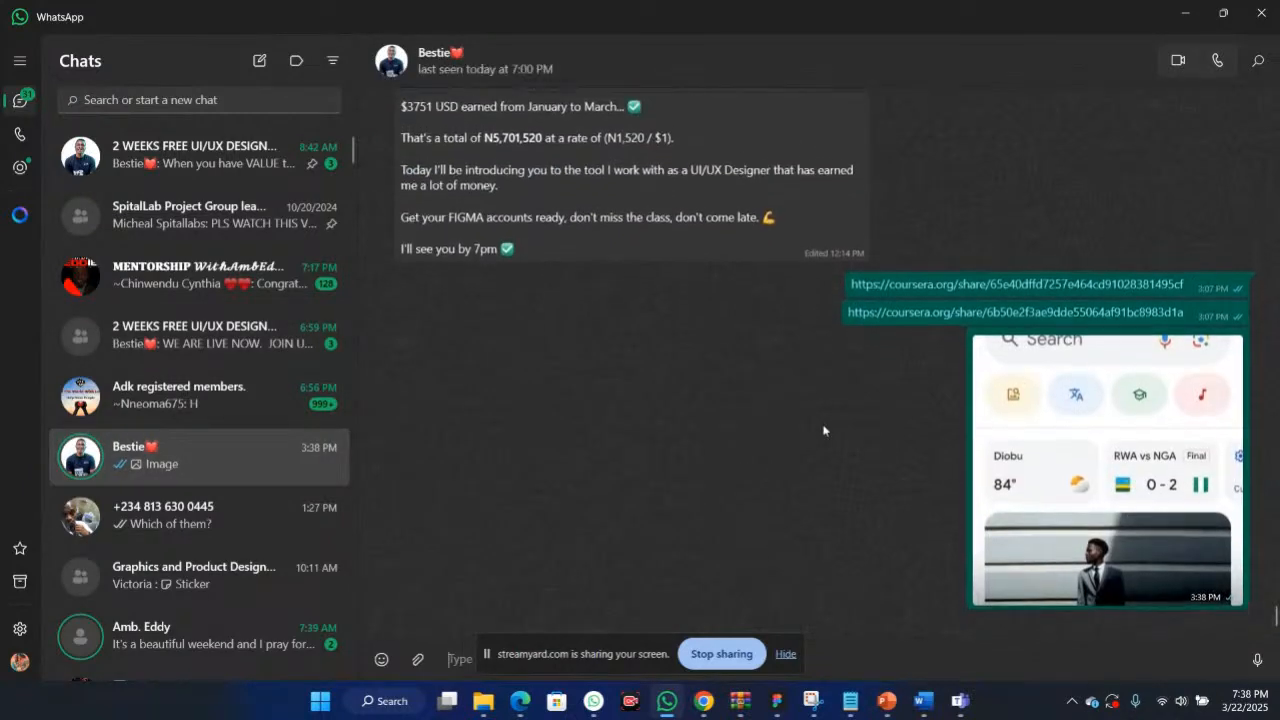
left_click(1089, 483)
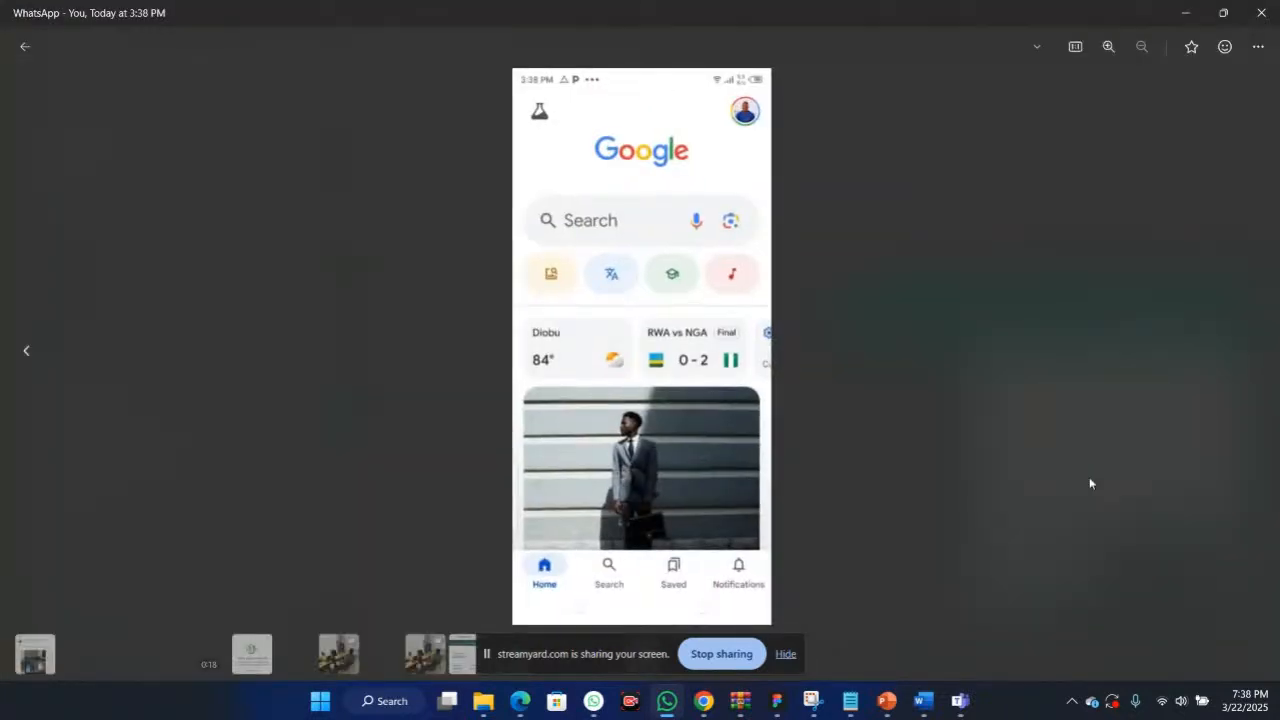
left_click(28, 49)
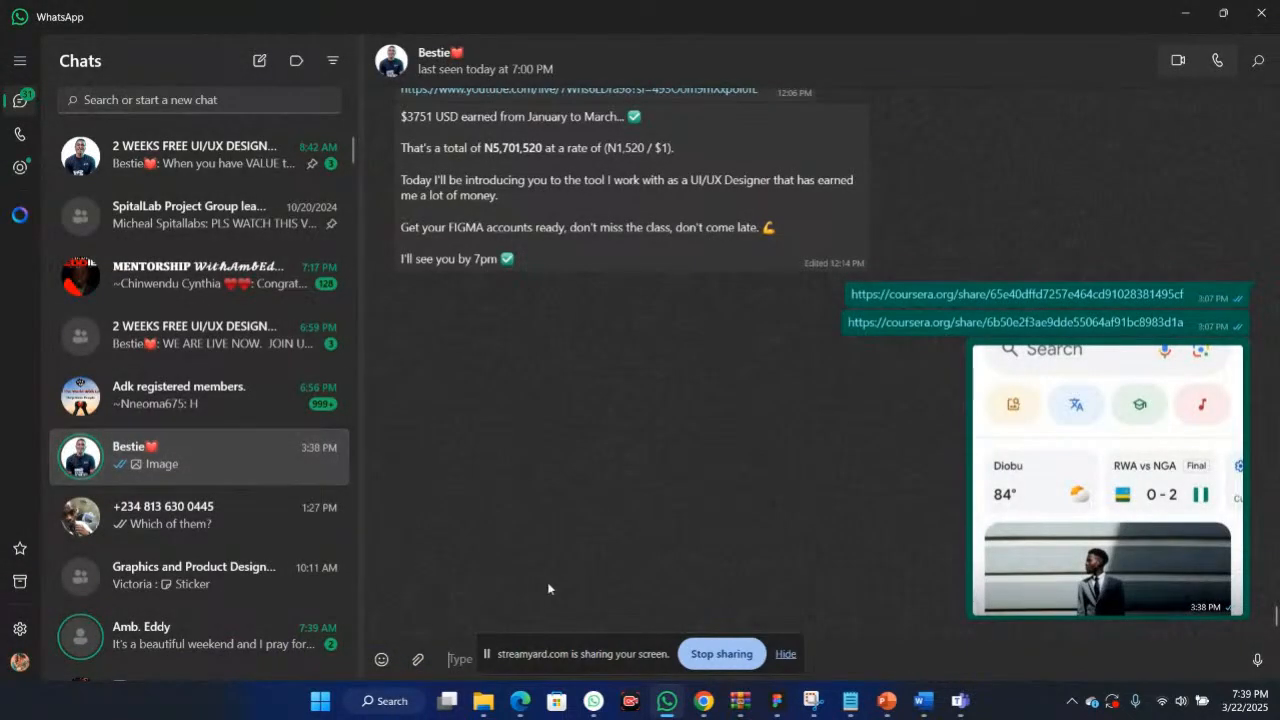
left_click(1075, 452)
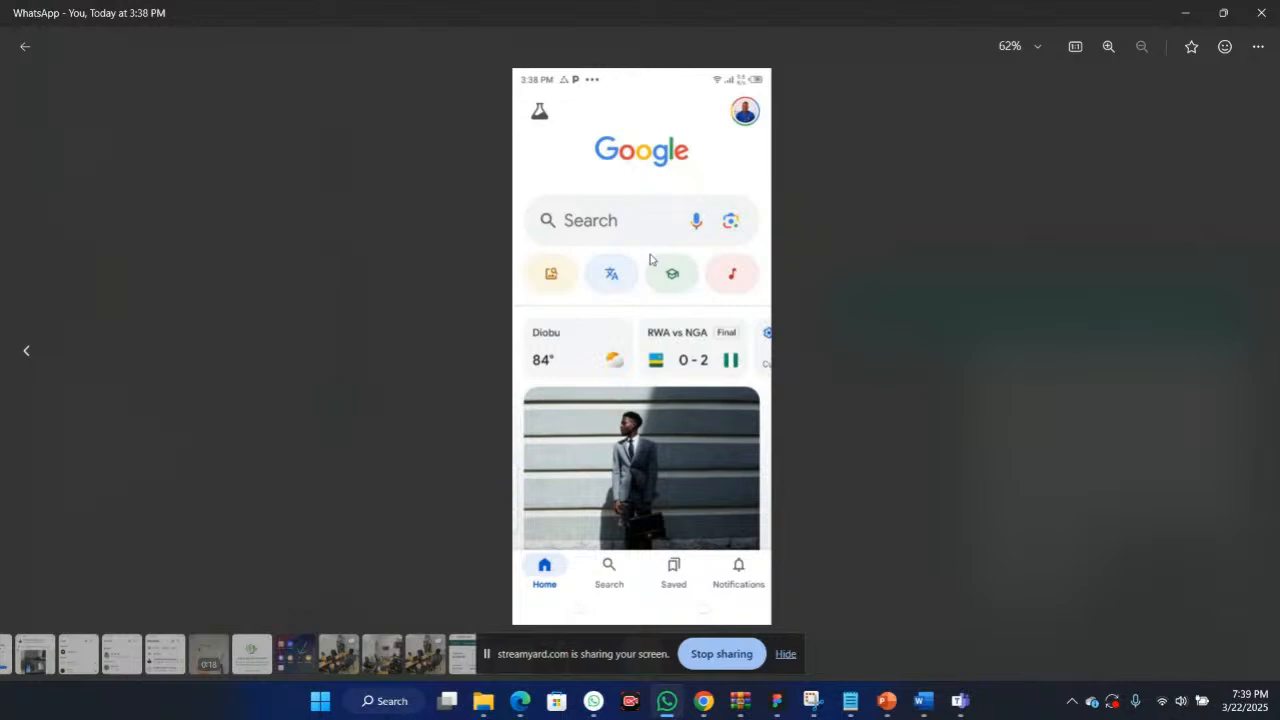
right_click(650, 260)
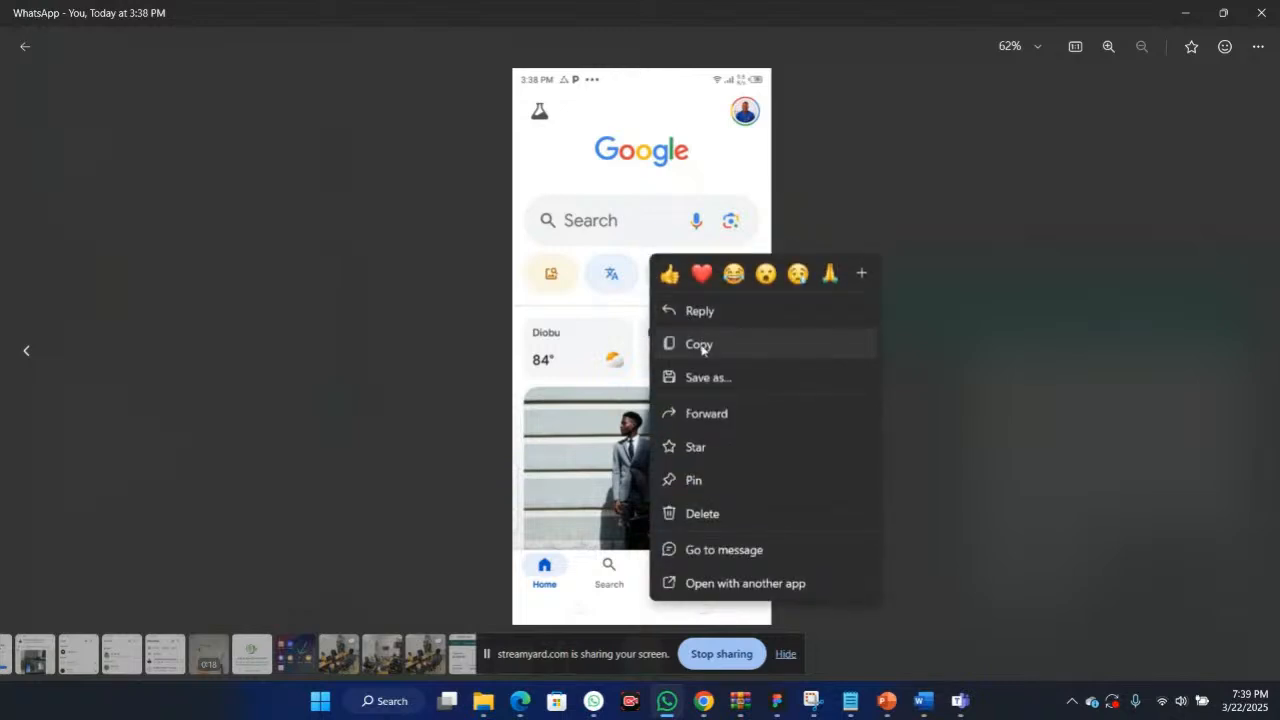
left_click(700, 345)
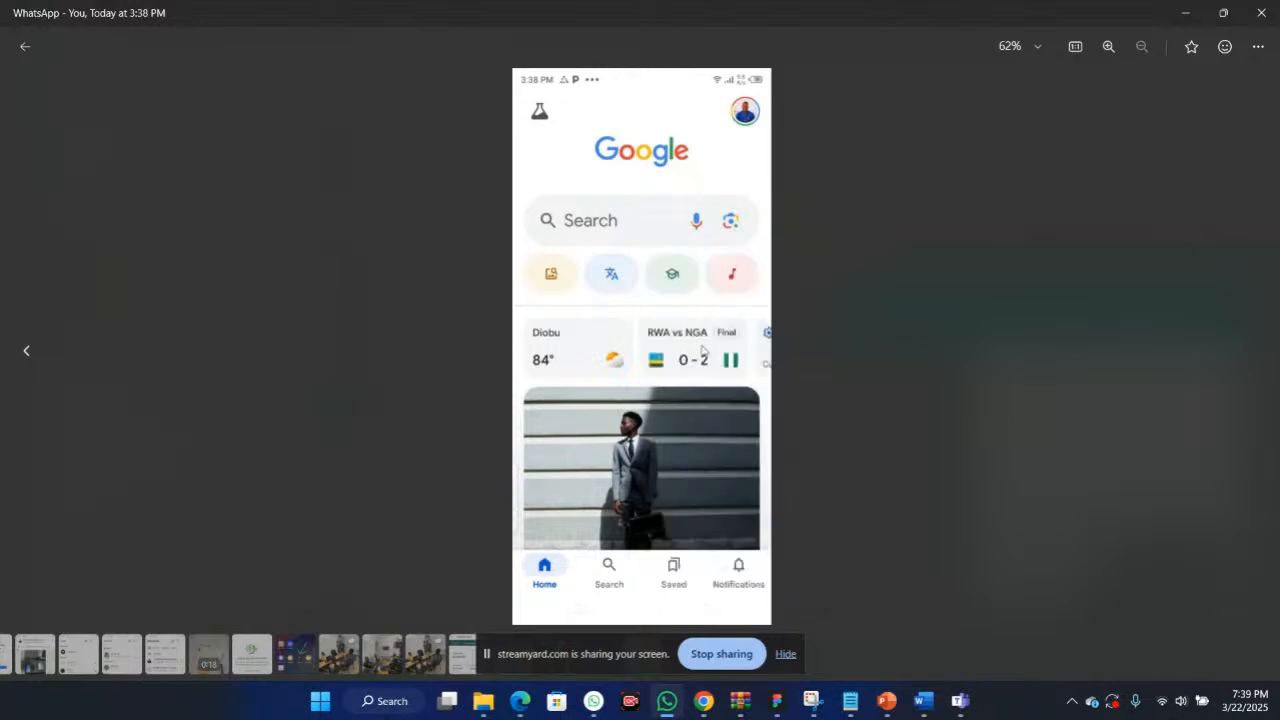
Switch to Figma and paste the copied Google screenshot on the empty canvas beyond the Google Interface frame
left_click(775, 702)
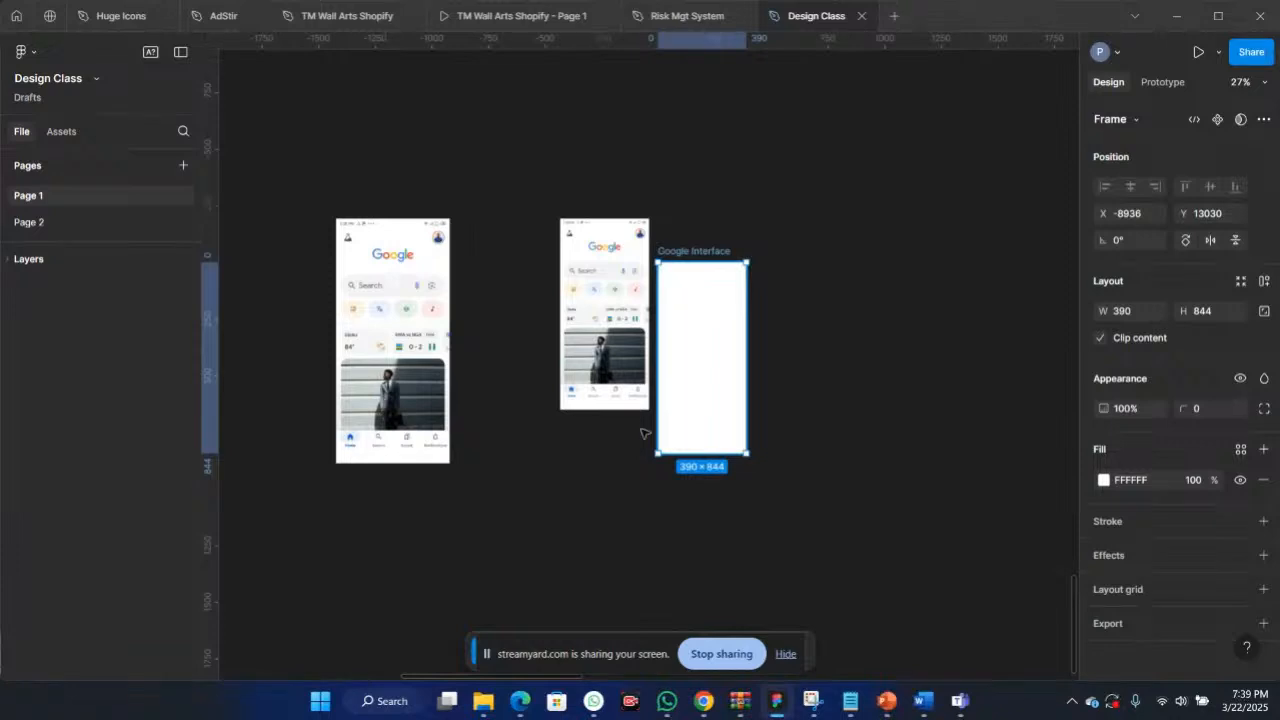
scroll(690, 370, "right", 5)
left_click(711, 323)
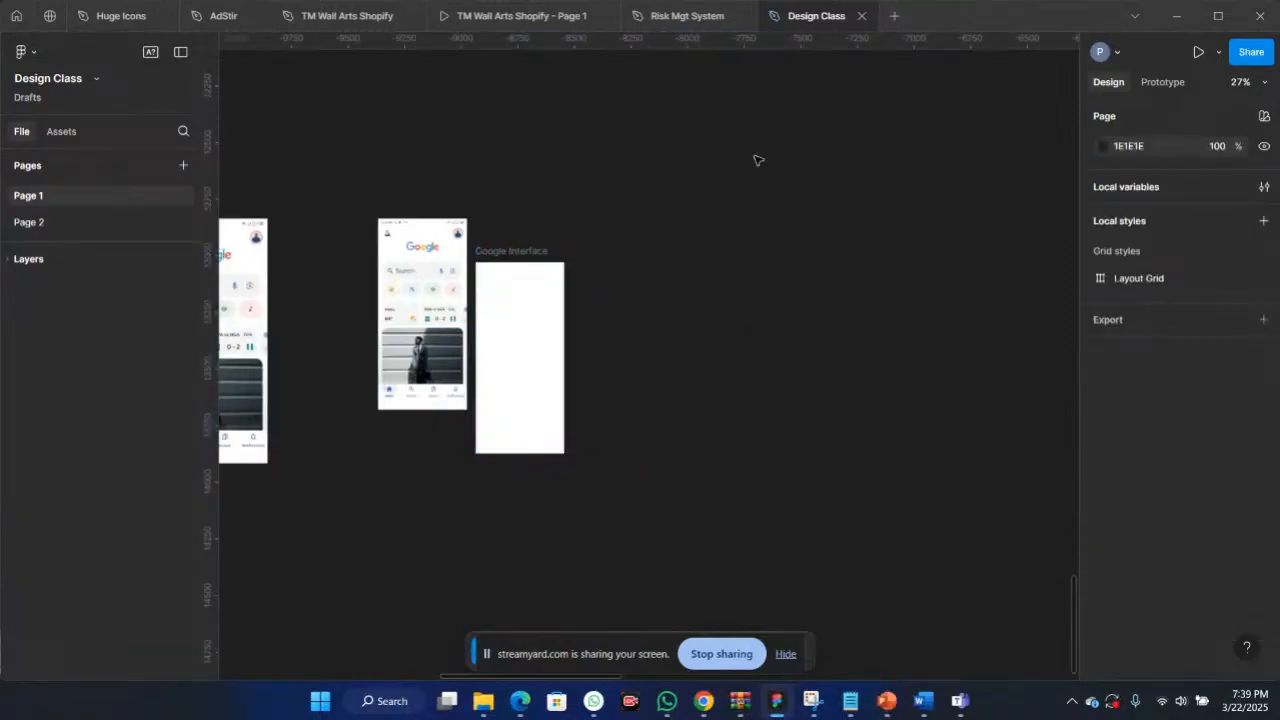
right_click(757, 160)
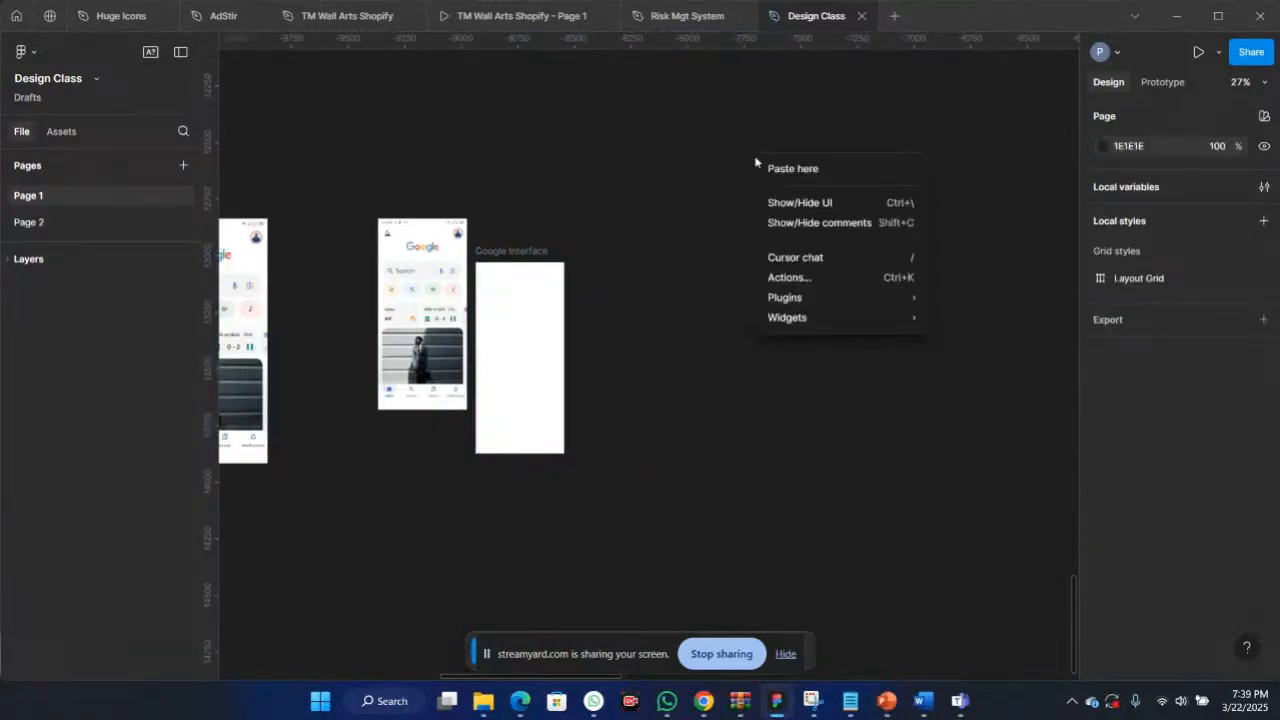
left_click(809, 170)
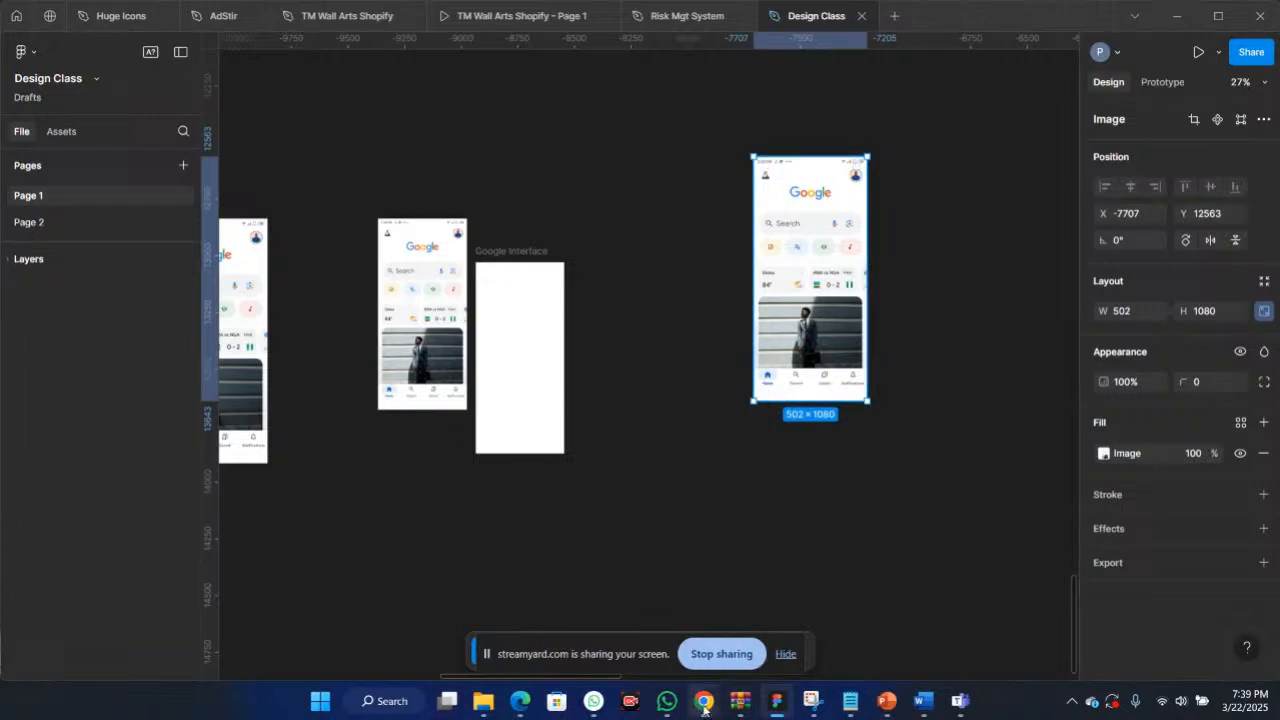
Switch to the StreamYard studio and check the live stream's comments and shared-screen feed
mouse_move(703, 706)
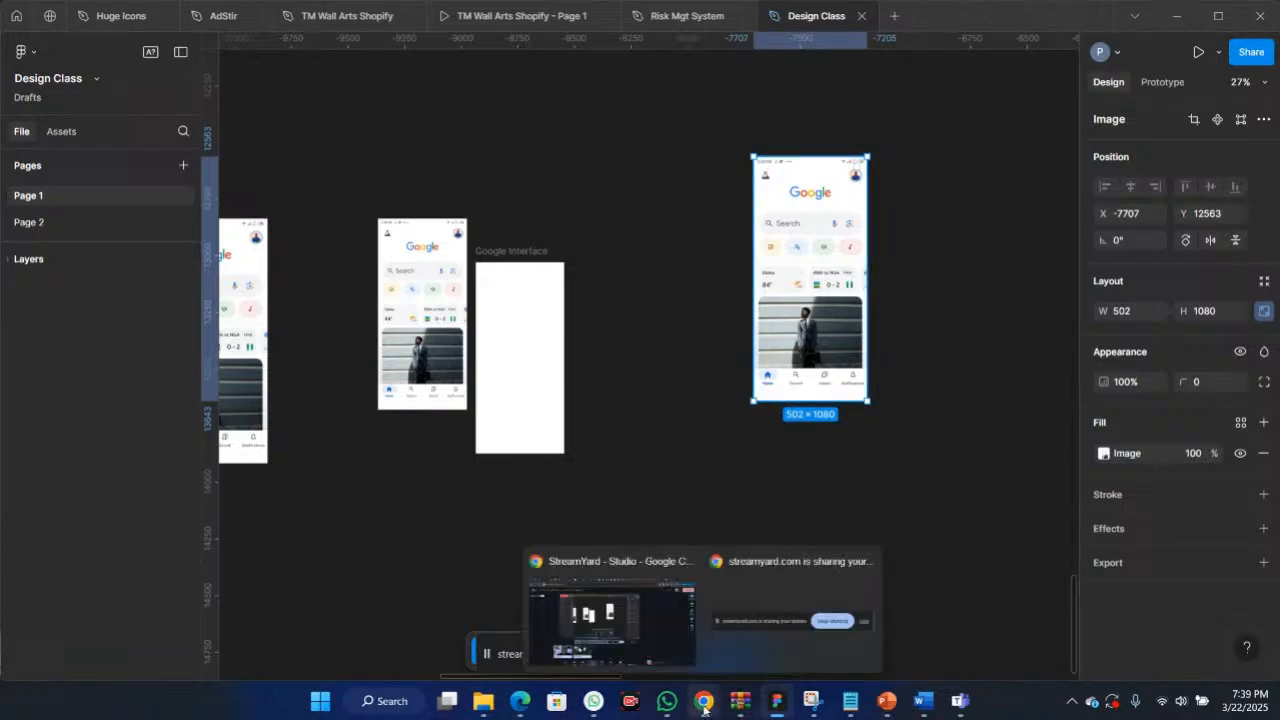
left_click(635, 651)
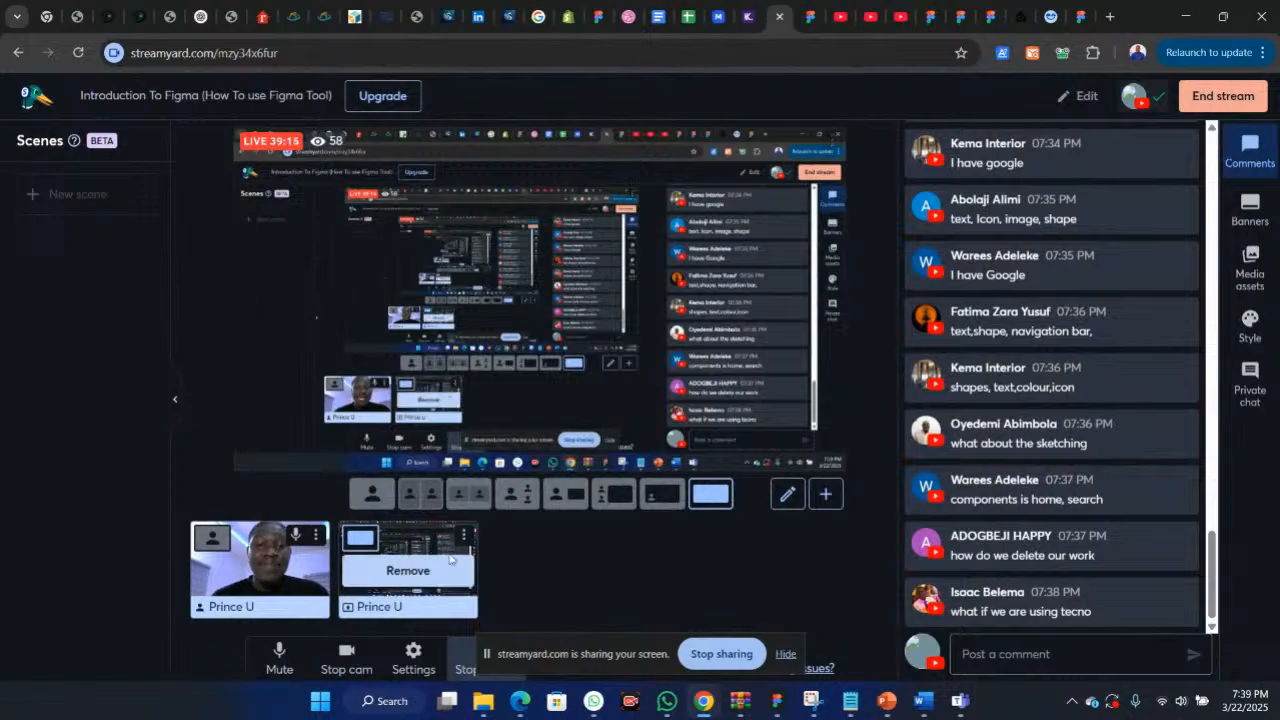
left_click(450, 562)
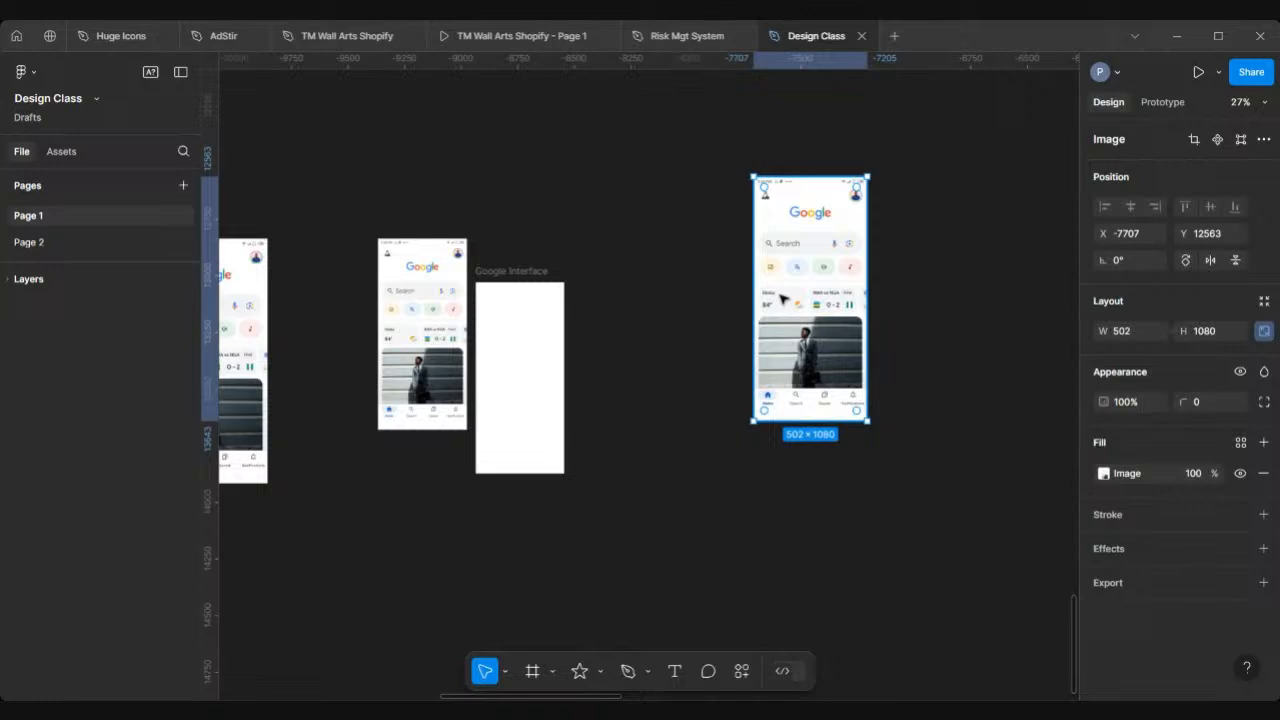
Move the pasted Google screenshot beside the Google Interface frame with their top edges aligned, and select the frame
left_click_drag(793, 322, 614, 403)
scroll(563, 381, "up", 5)
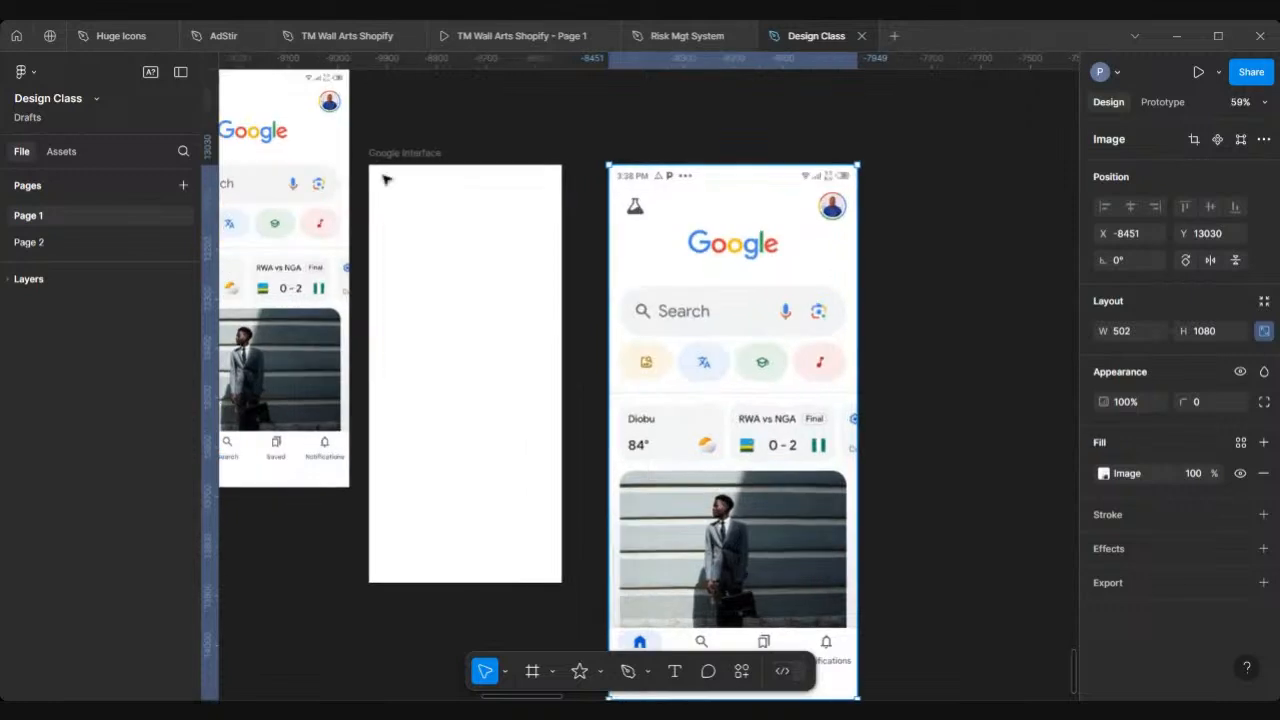
left_click(404, 153)
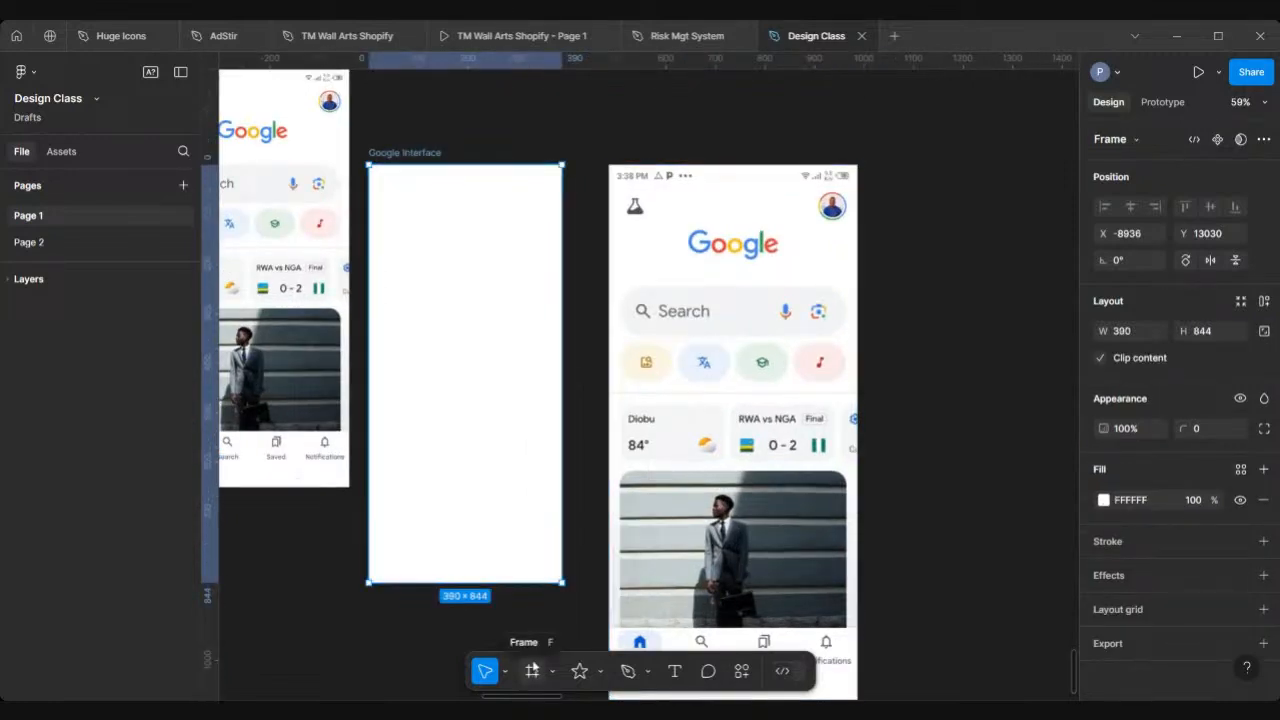
Add another blank iPhone 13 & 14 frame (390×844) on the far side of the pasted Google screenshot
left_click(533, 669)
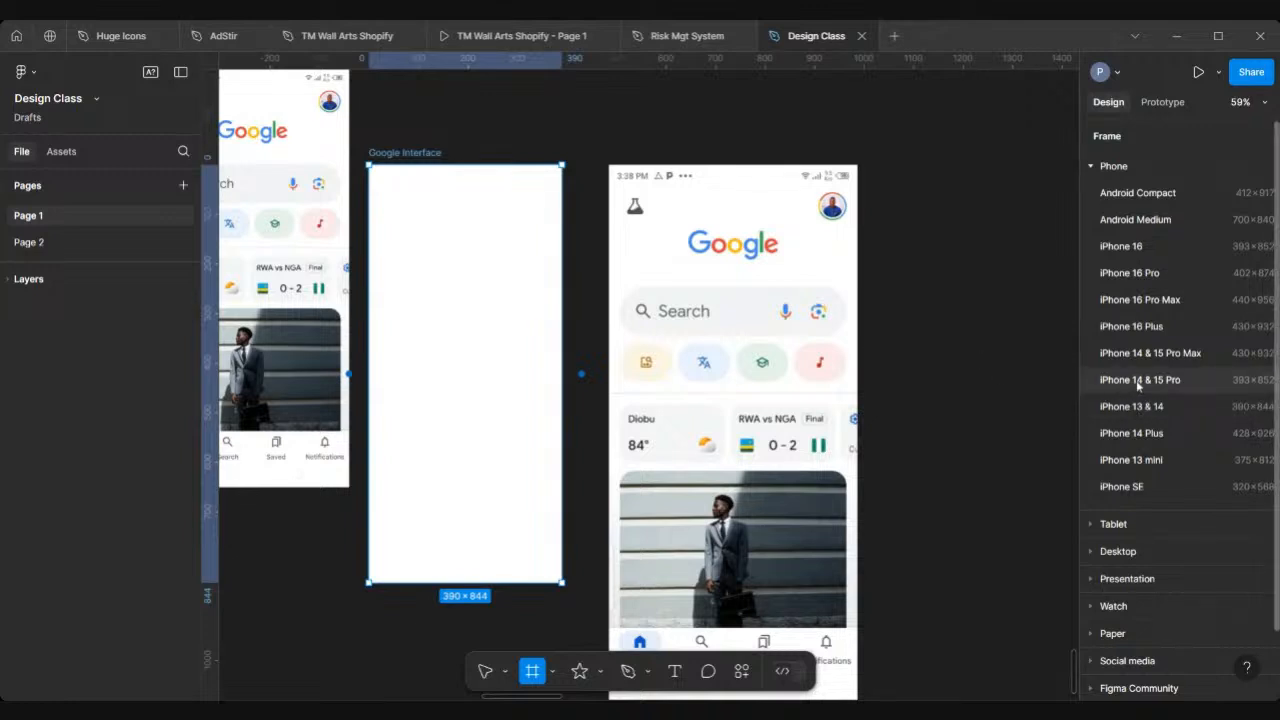
left_click(1134, 406)
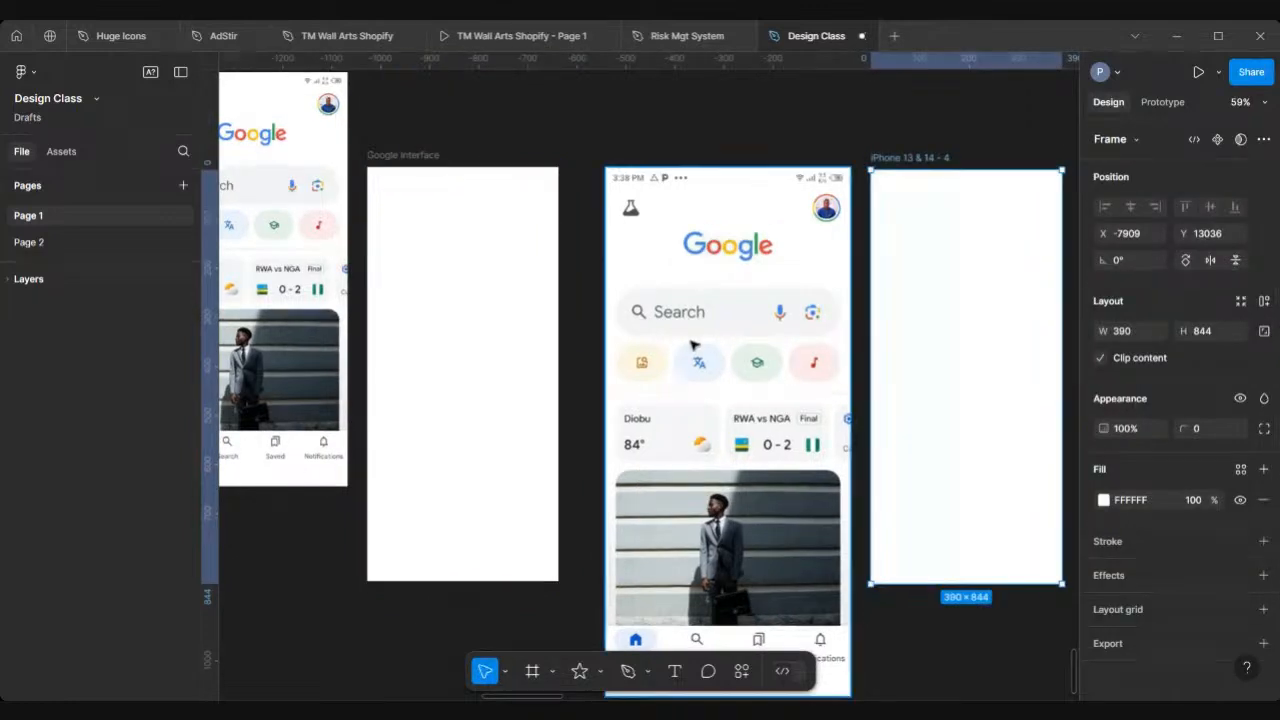
scroll(693, 345, "right", 3)
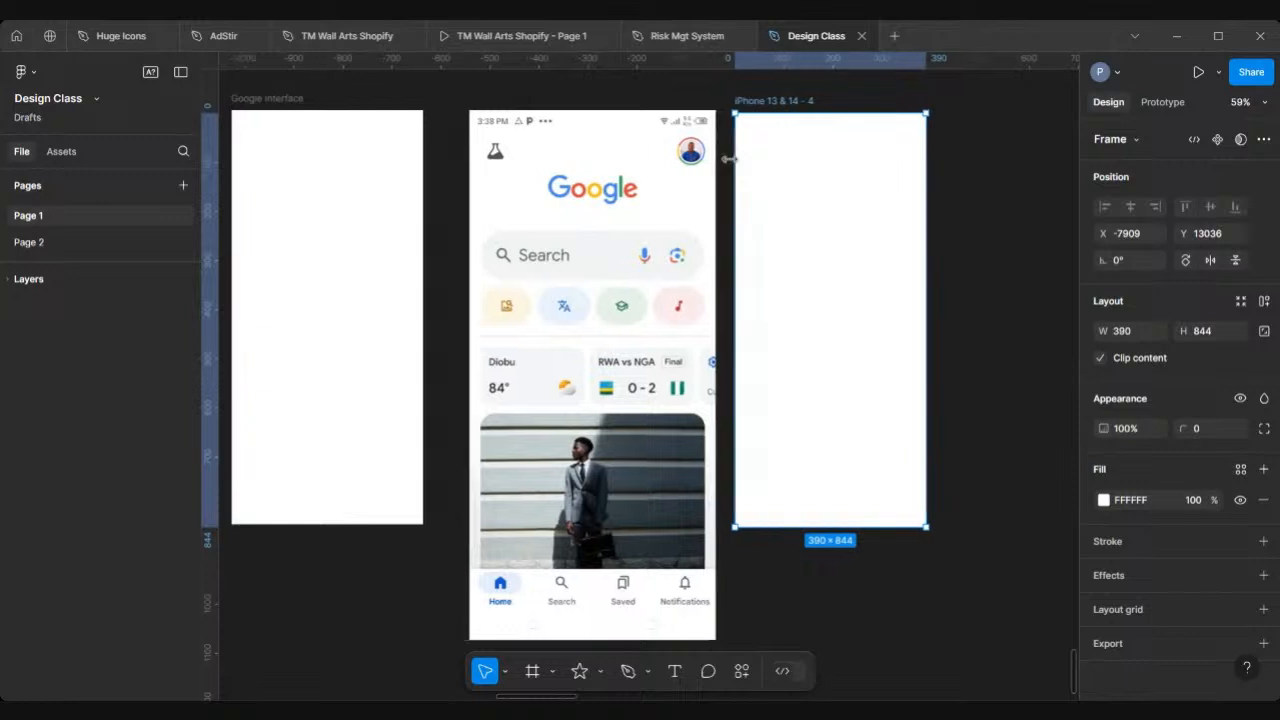
Move the large Google screenshot between the two blank frames slightly closer to the Google Interface frame
scroll(731, 160, "left", 2)
scroll(731, 160, "down", 3)
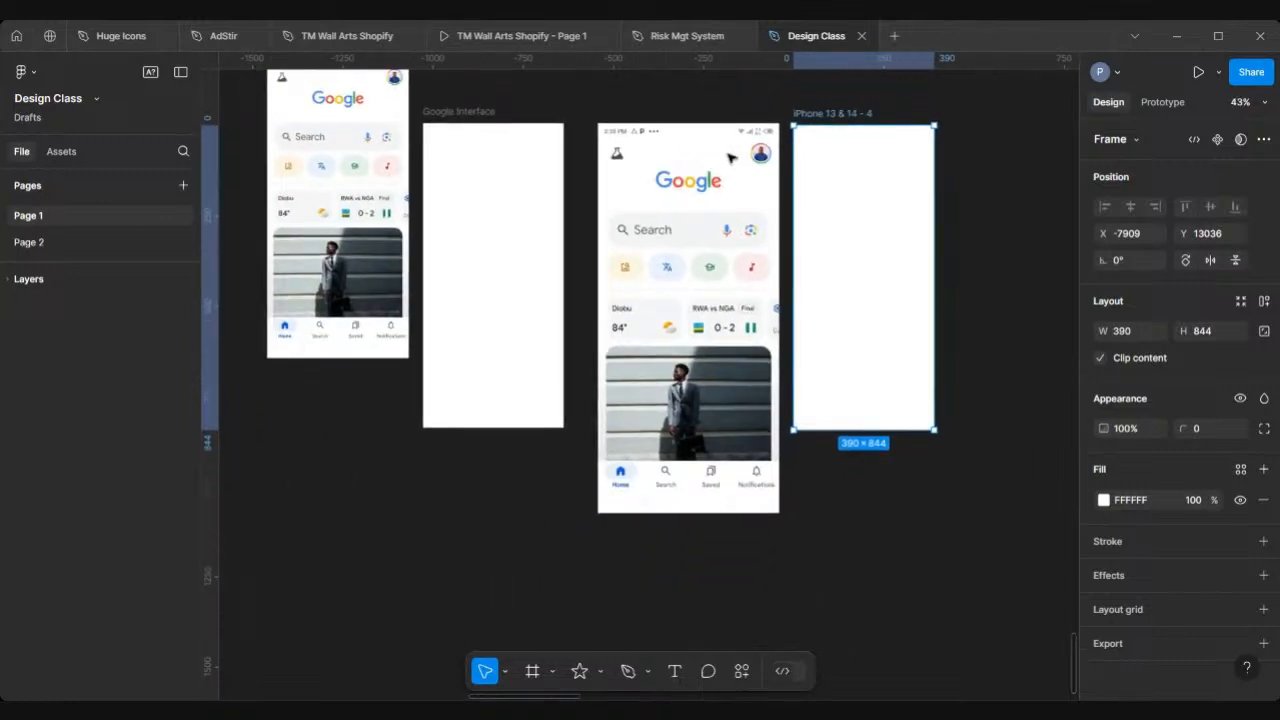
left_click(641, 219)
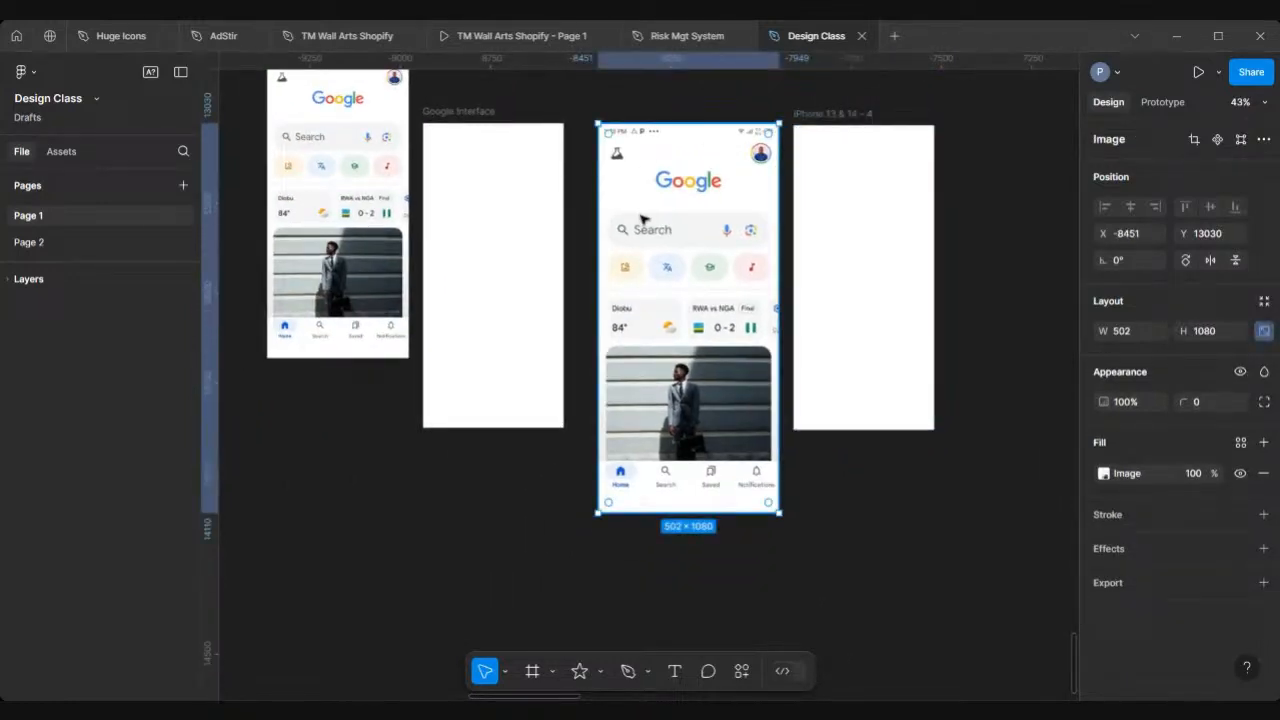
scroll(641, 219, "left", 1)
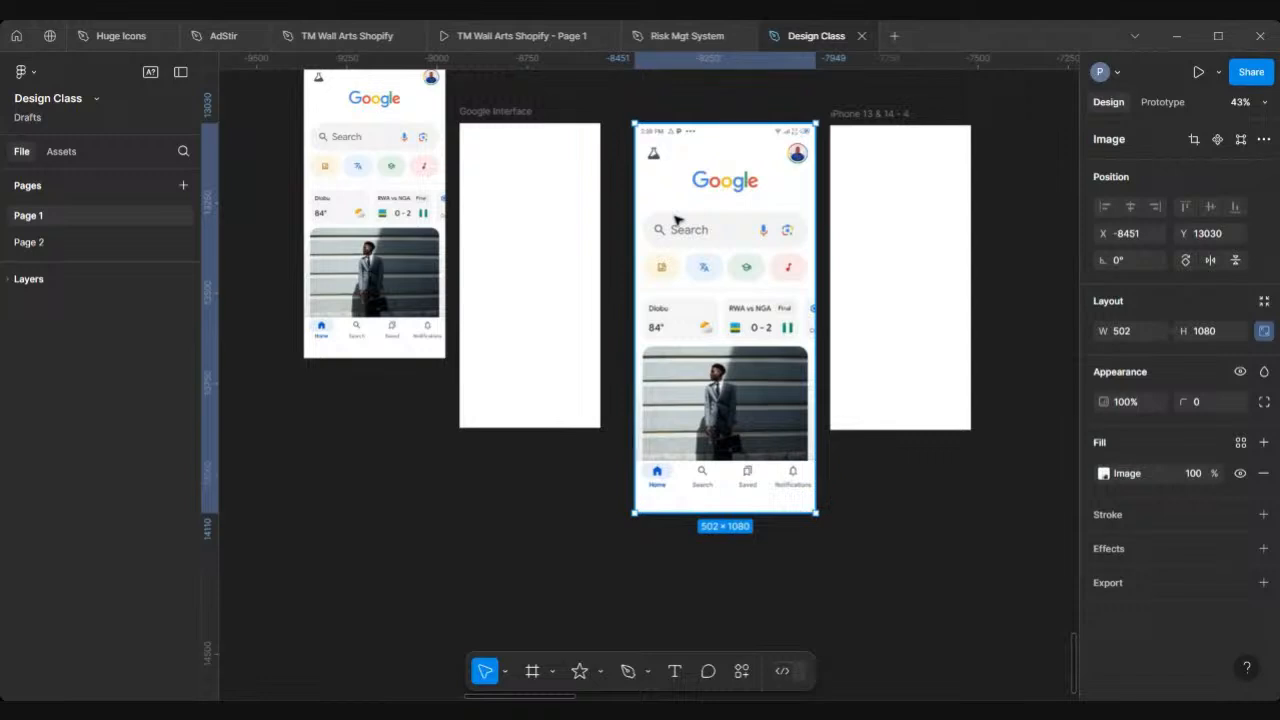
left_click_drag(675, 219, 666, 219)
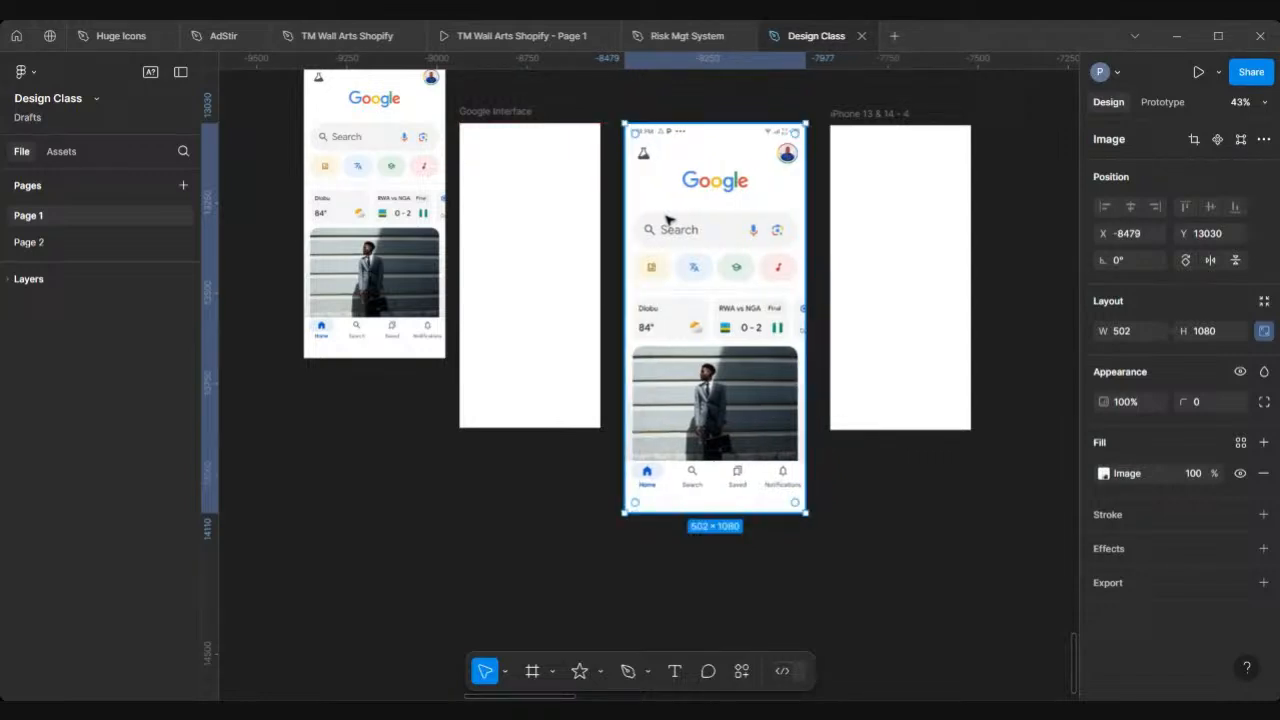
Scale the Google screenshot between the blank frames proportionally down to 392.3 × 844 with the Scale tool
left_click(505, 676)
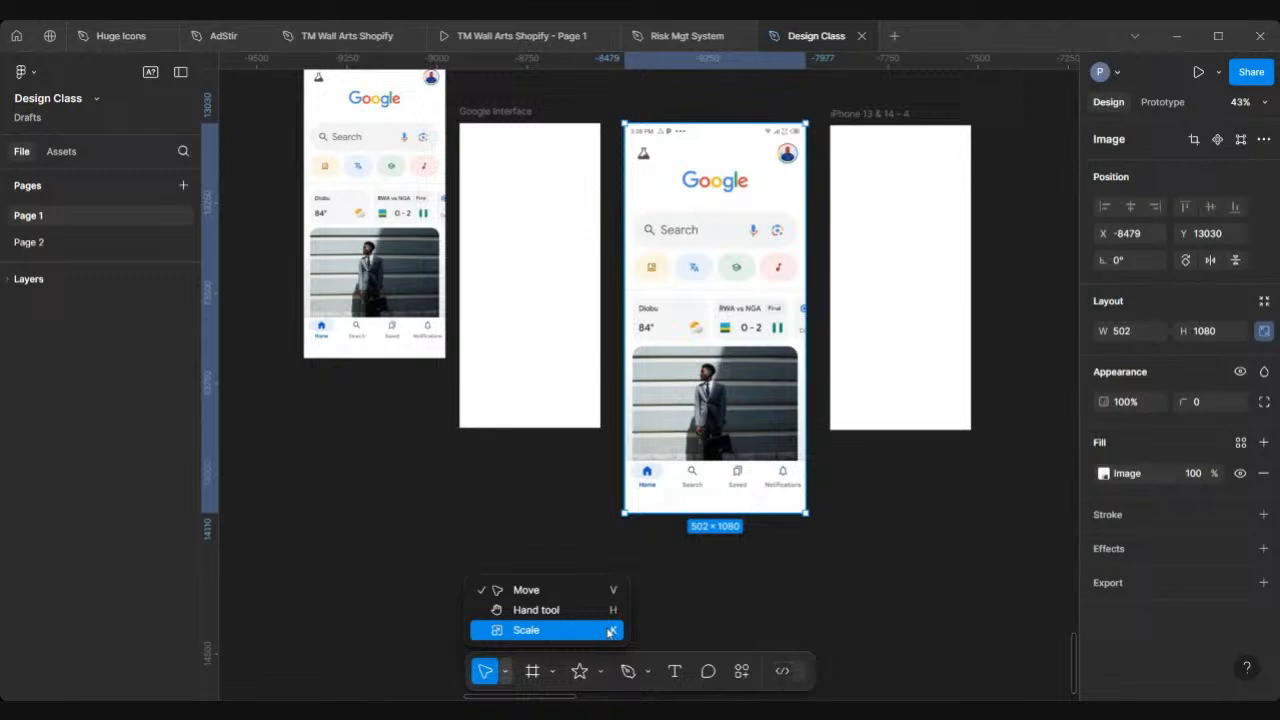
left_click(519, 630)
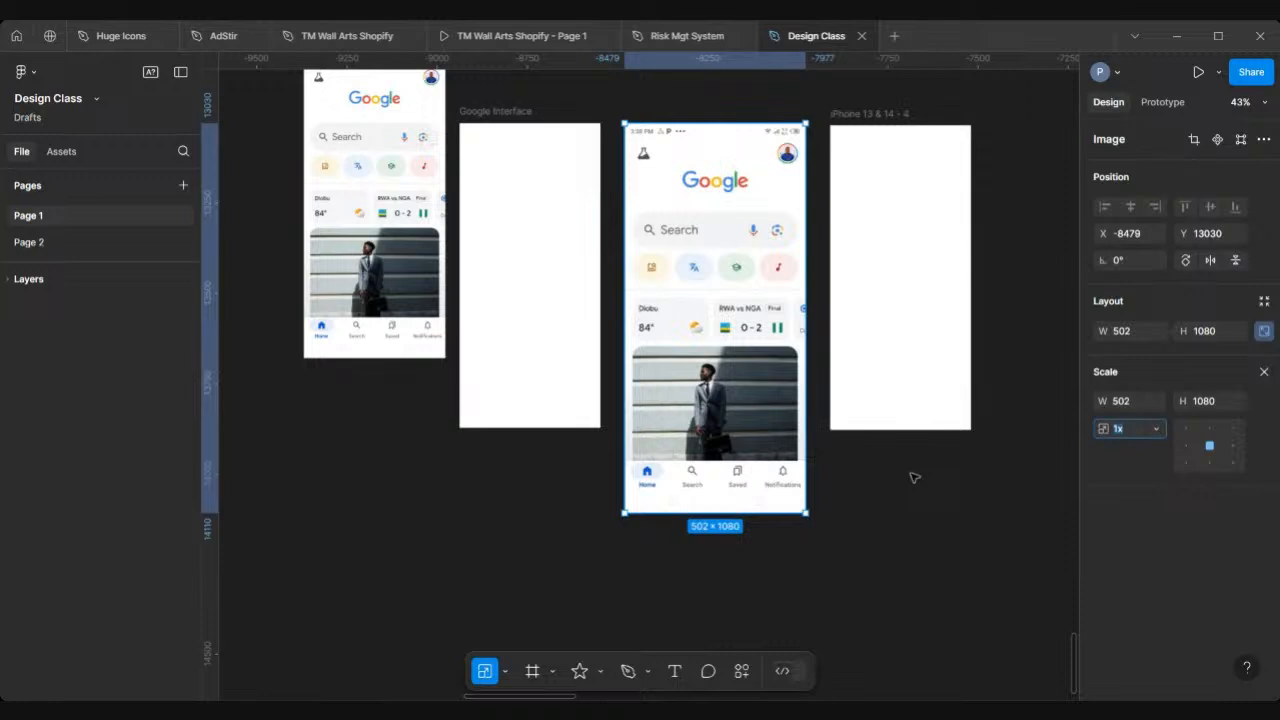
scroll(863, 531, "up", 5)
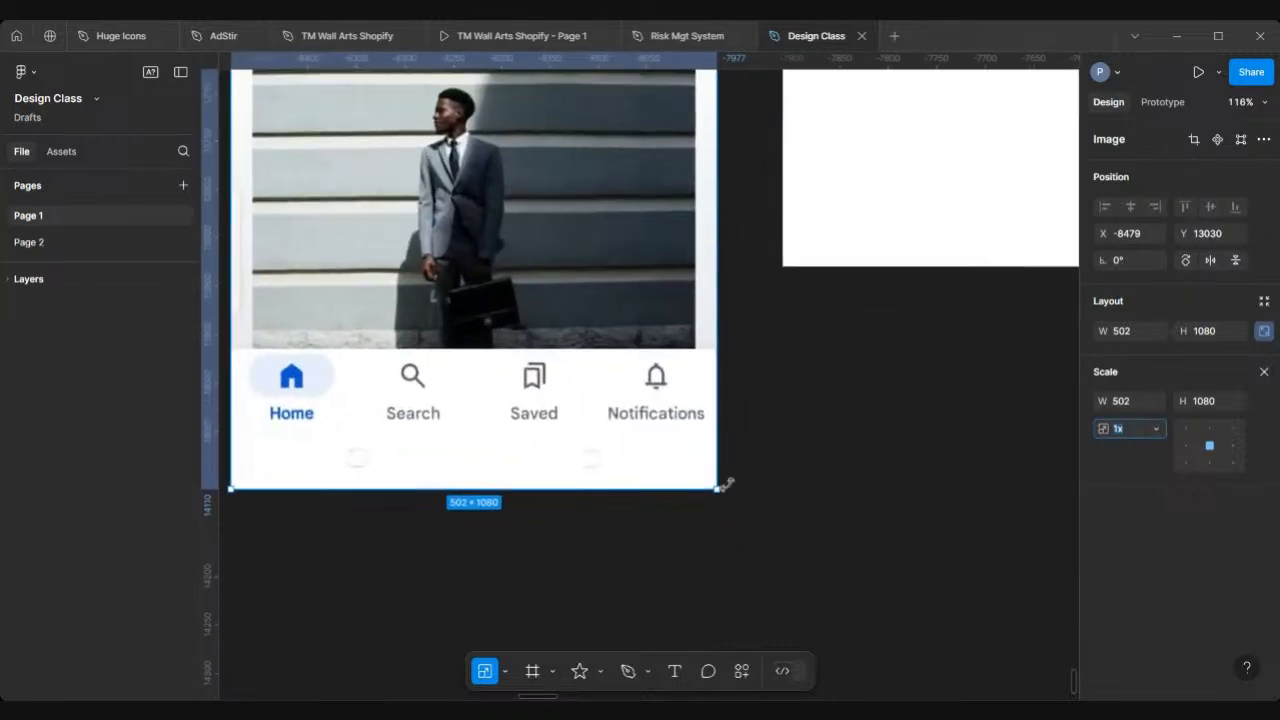
scroll(708, 481, "down", 5)
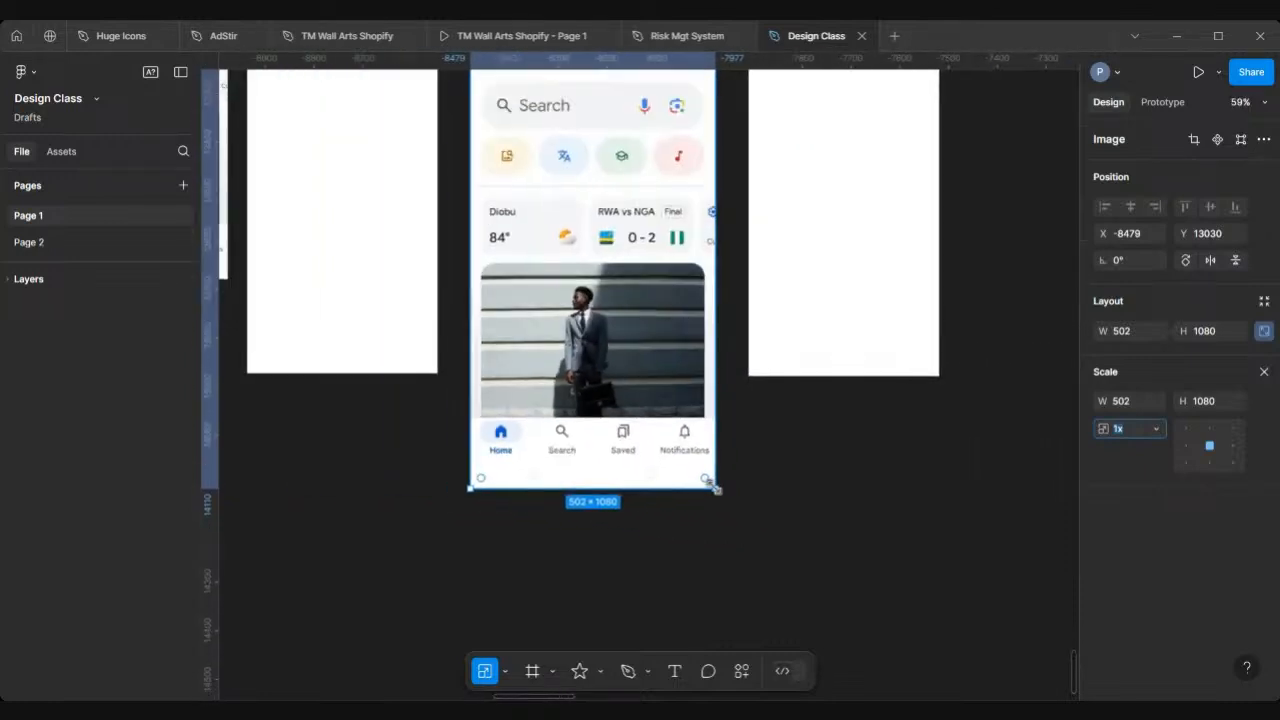
left_click_drag(733, 505, 633, 383)
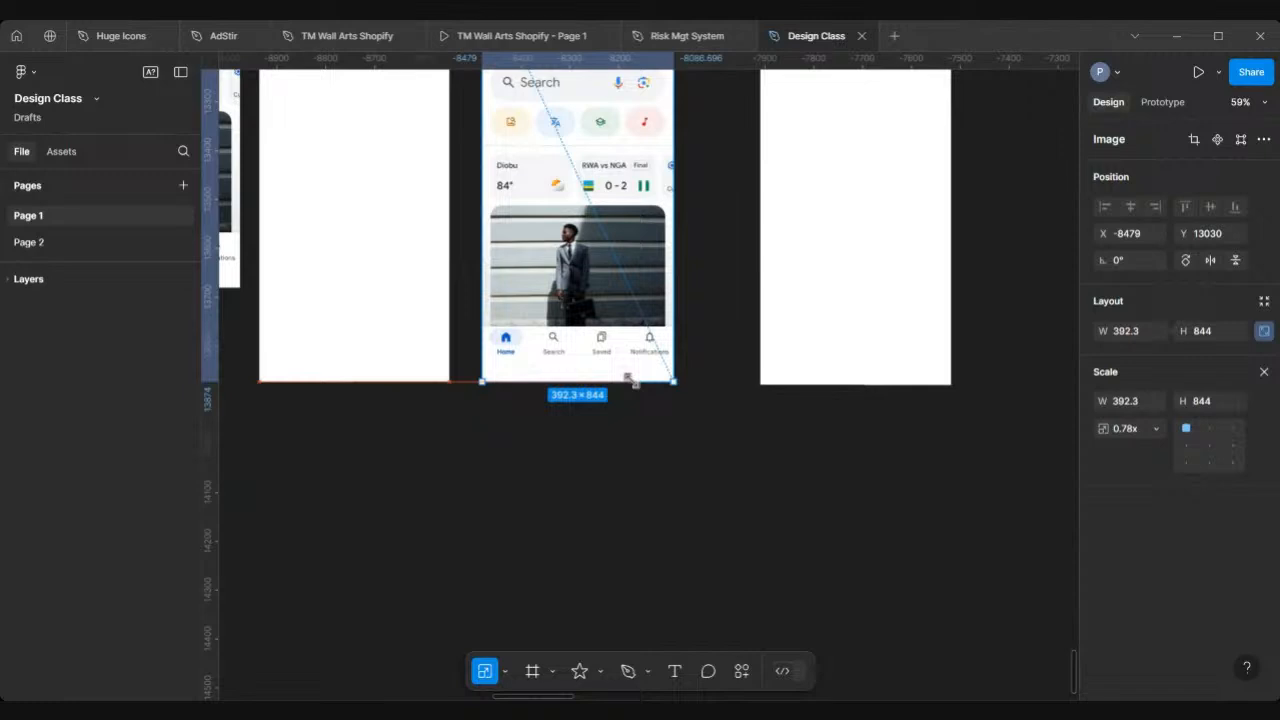
left_click_drag(631, 380, 632, 382)
scroll(632, 382, "up", 3)
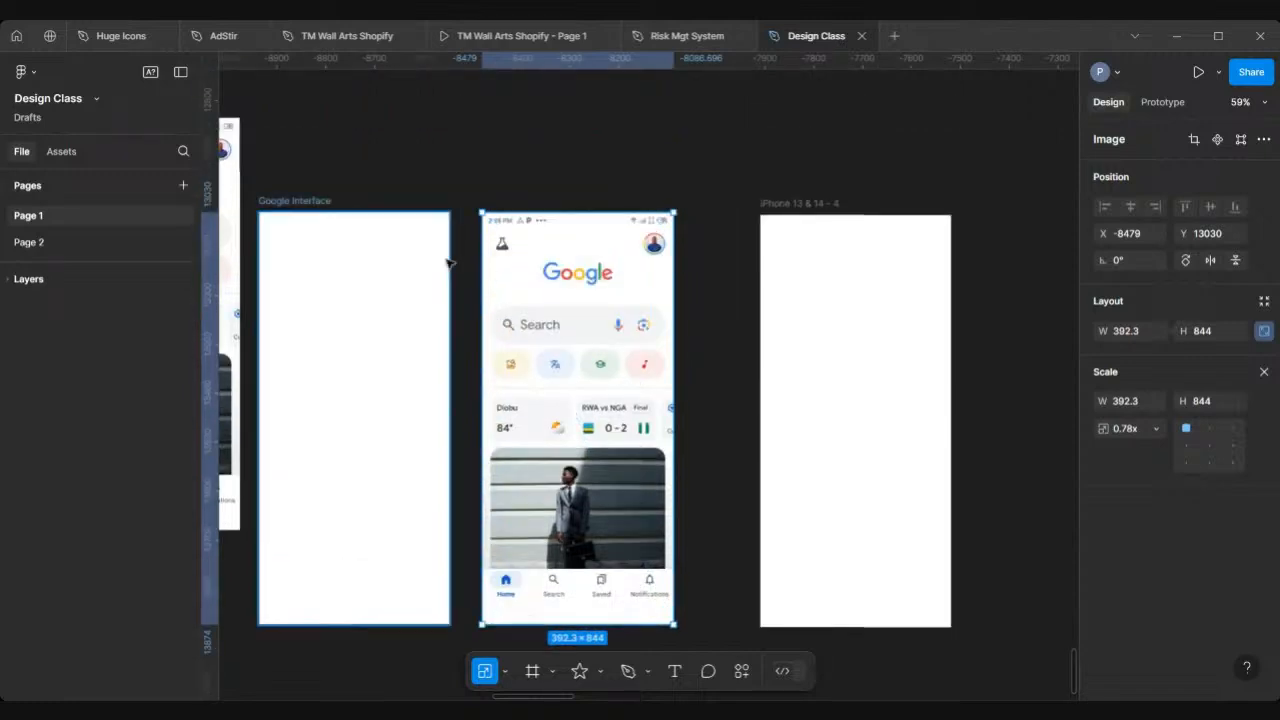
Move the small Google screenshot down out of the row and place the larger one beside the Google Interface frame with top edges aligned
scroll(450, 264, "up", 1)
scroll(450, 264, "left", 1)
scroll(450, 264, "left", 1)
scroll(592, 331, "up", 3)
scroll(592, 331, "down", 4)
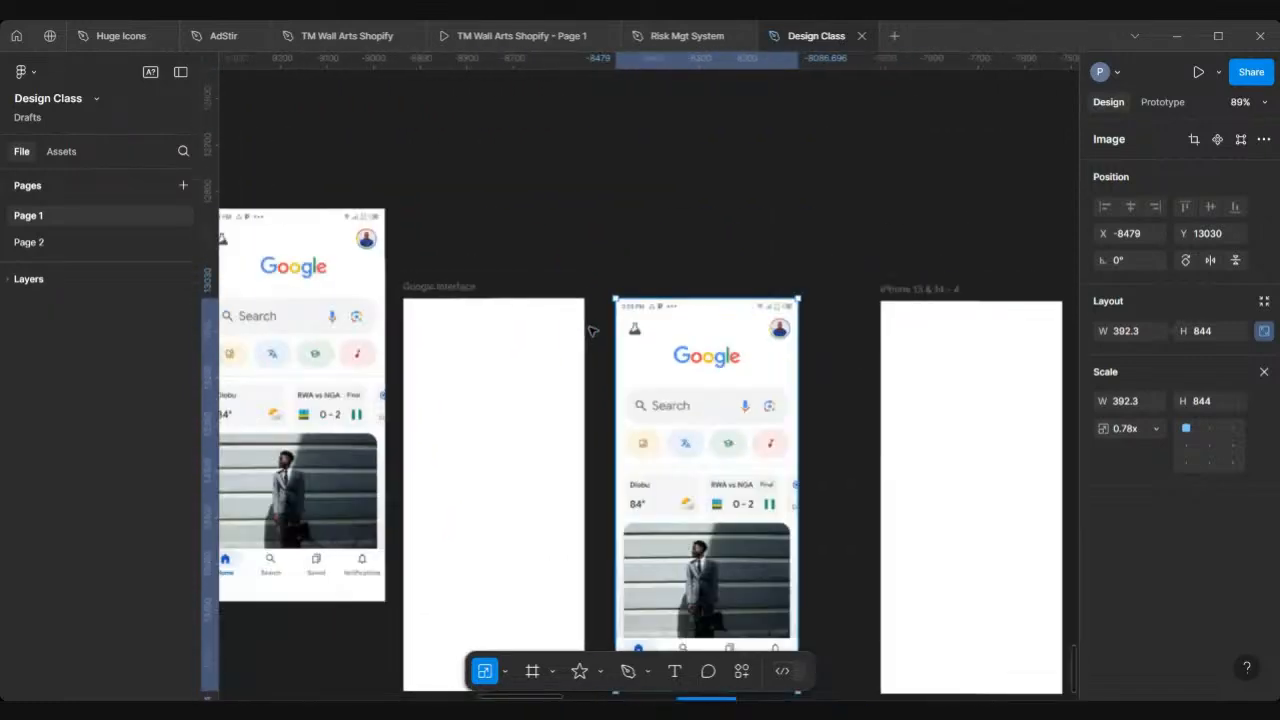
scroll(592, 331, "left", 2)
scroll(592, 331, "left", 2)
scroll(592, 331, "down", 3)
scroll(590, 328, "down", 5)
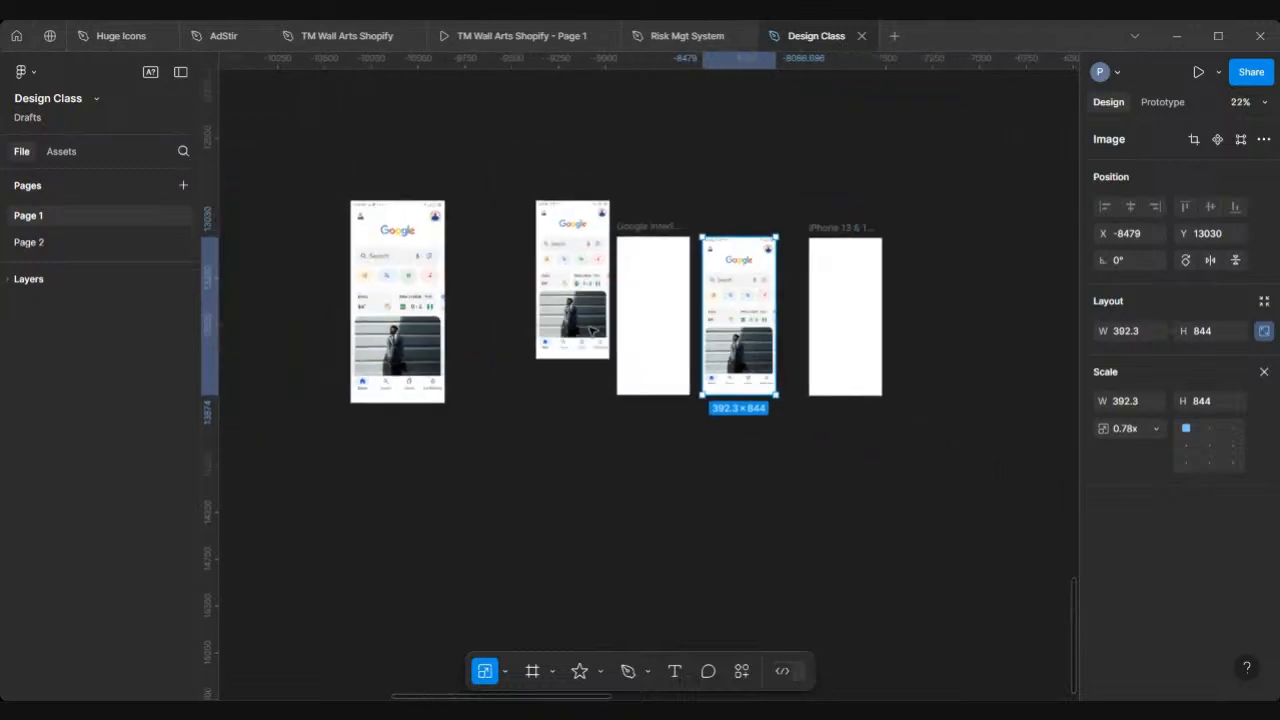
left_click_drag(582, 317, 386, 555)
left_click_drag(397, 320, 547, 357)
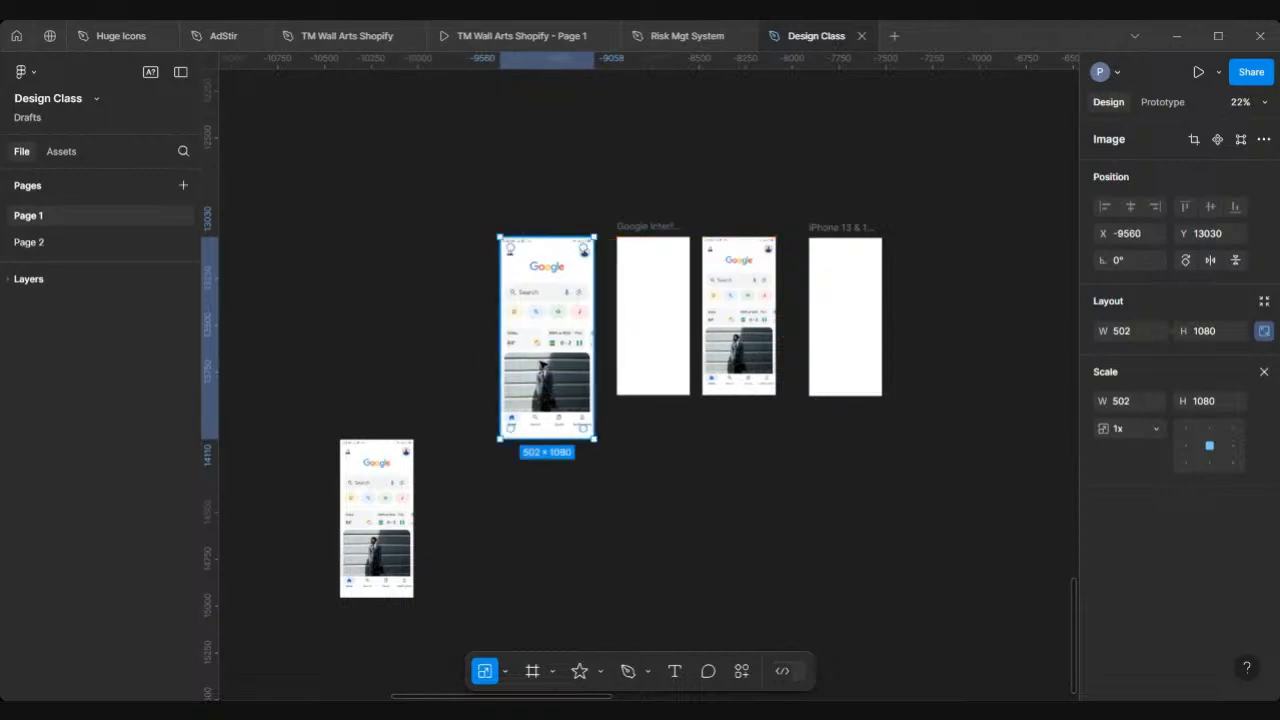
Scale the larger Google screenshot proportionally down to 392.3 × 844, and return to the Move tool
scroll(537, 358, "up", 2)
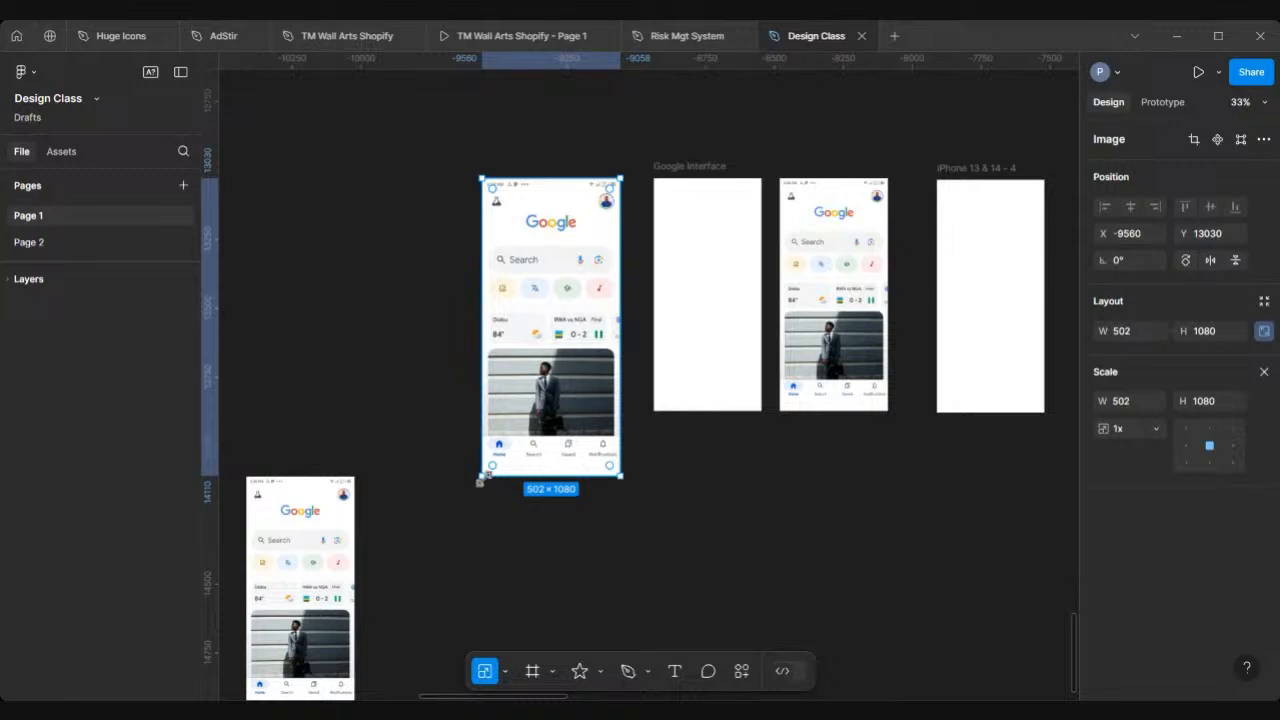
scroll(479, 479, "up", 3)
left_click_drag(479, 479, 596, 359)
scroll(596, 360, "down", 4)
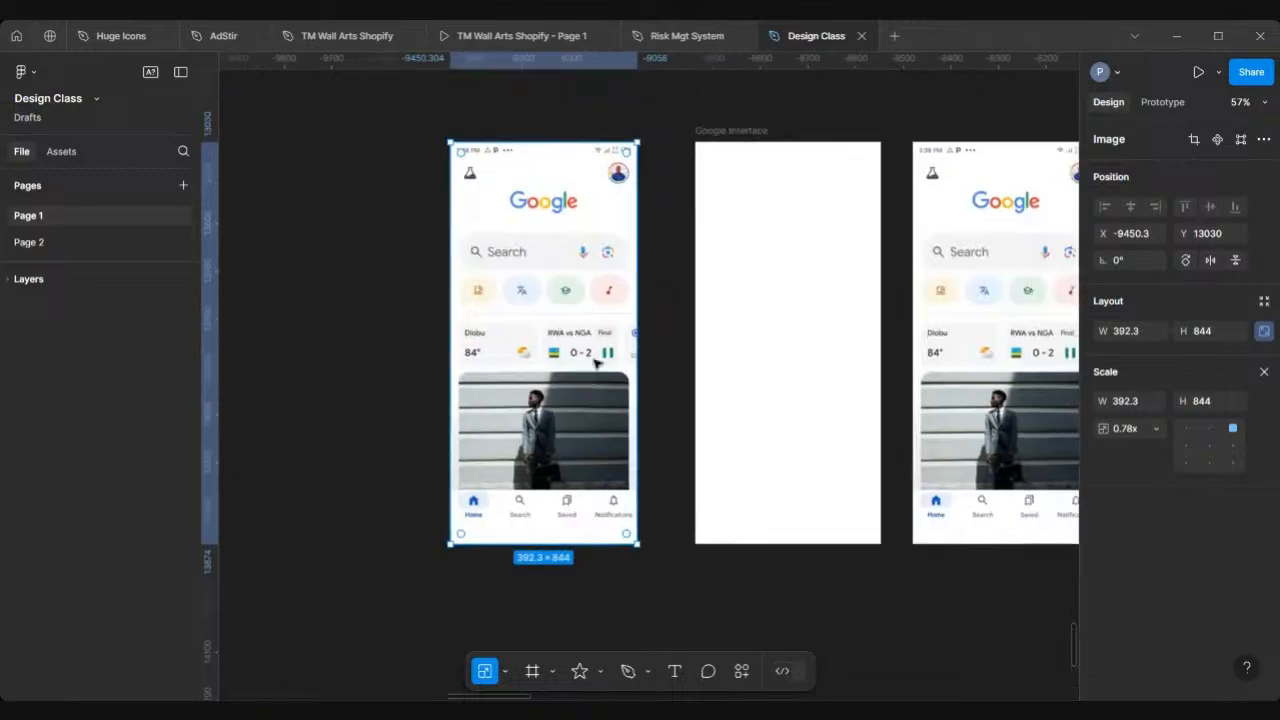
scroll(596, 363, "right", 3)
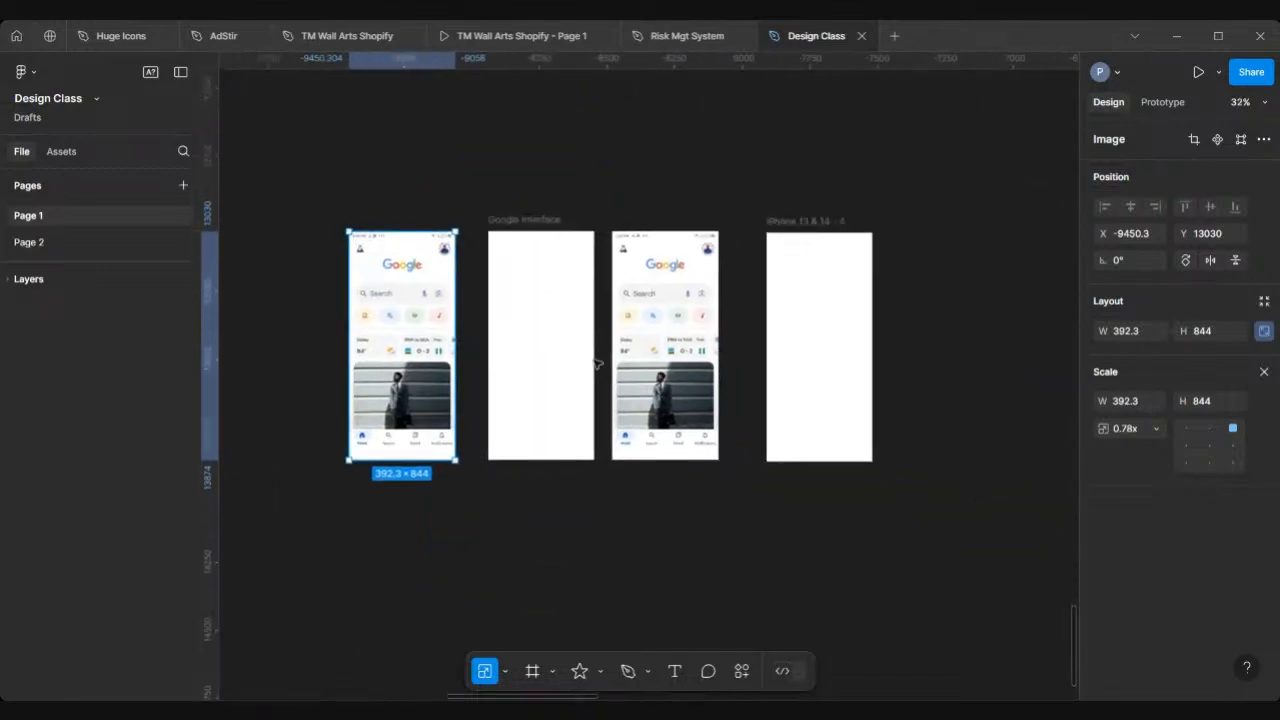
scroll(537, 330, "up", 3)
scroll(537, 330, "up", 2)
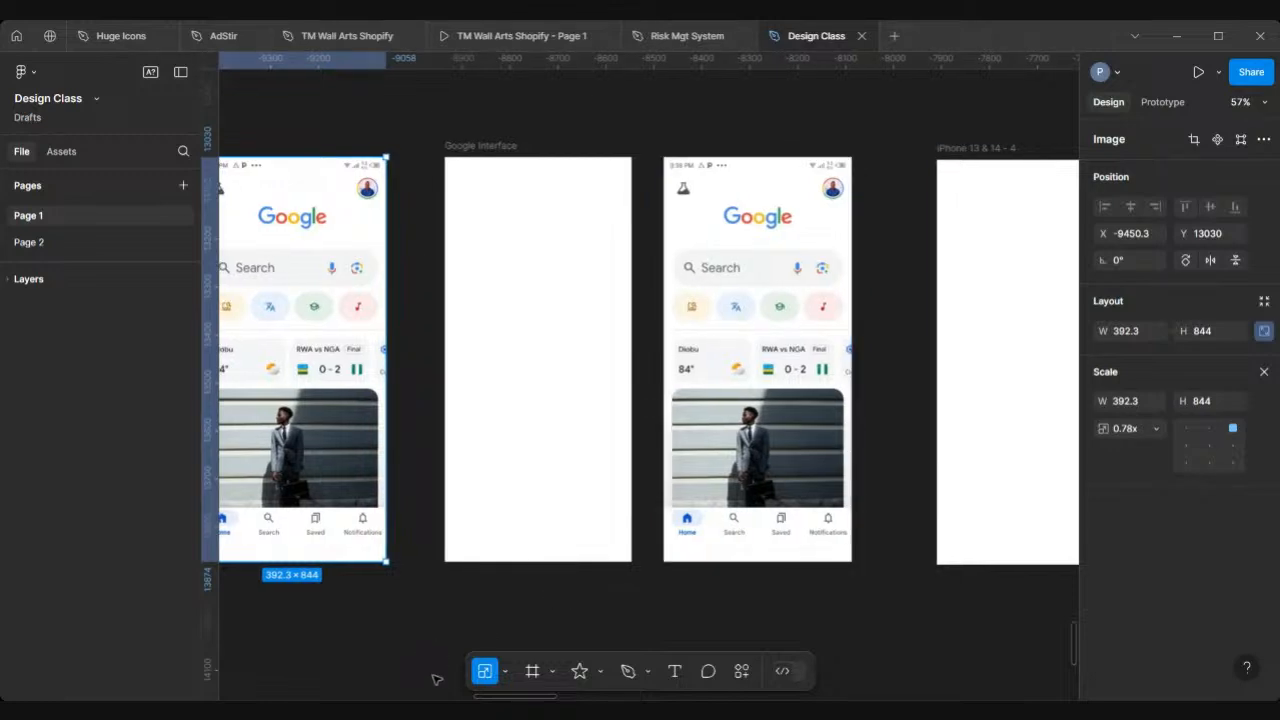
left_click(505, 671)
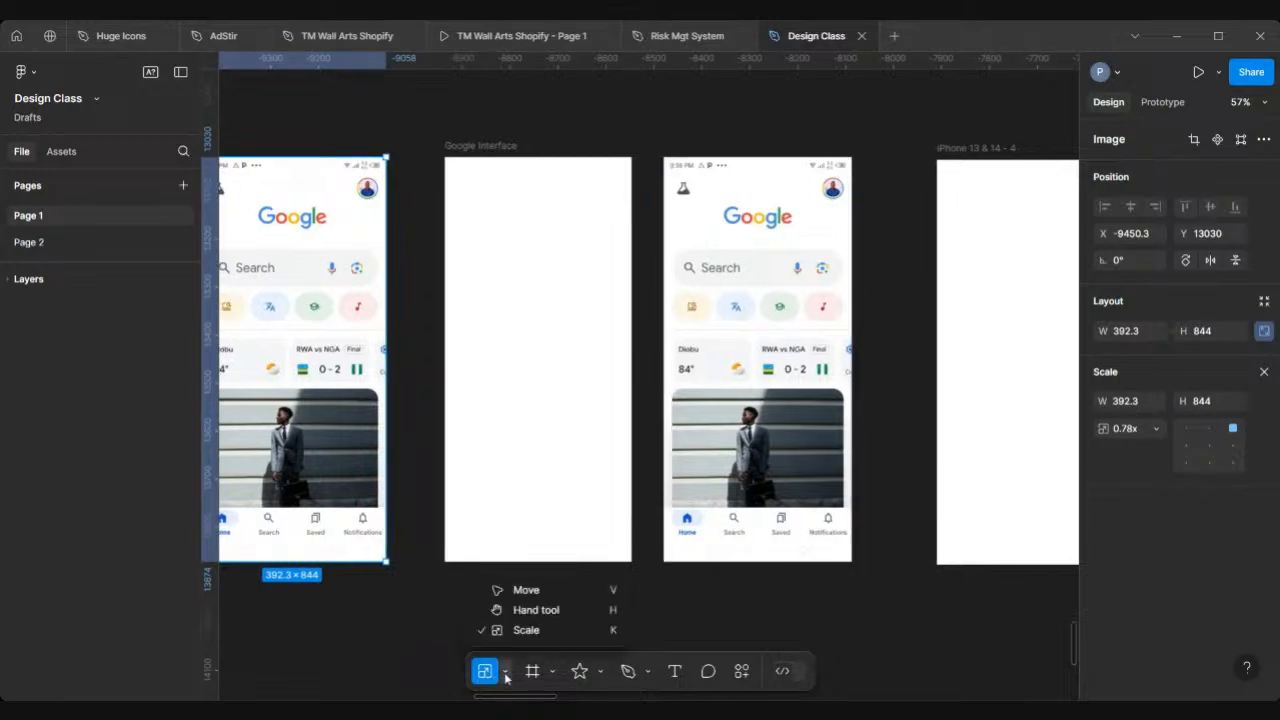
left_click(515, 590)
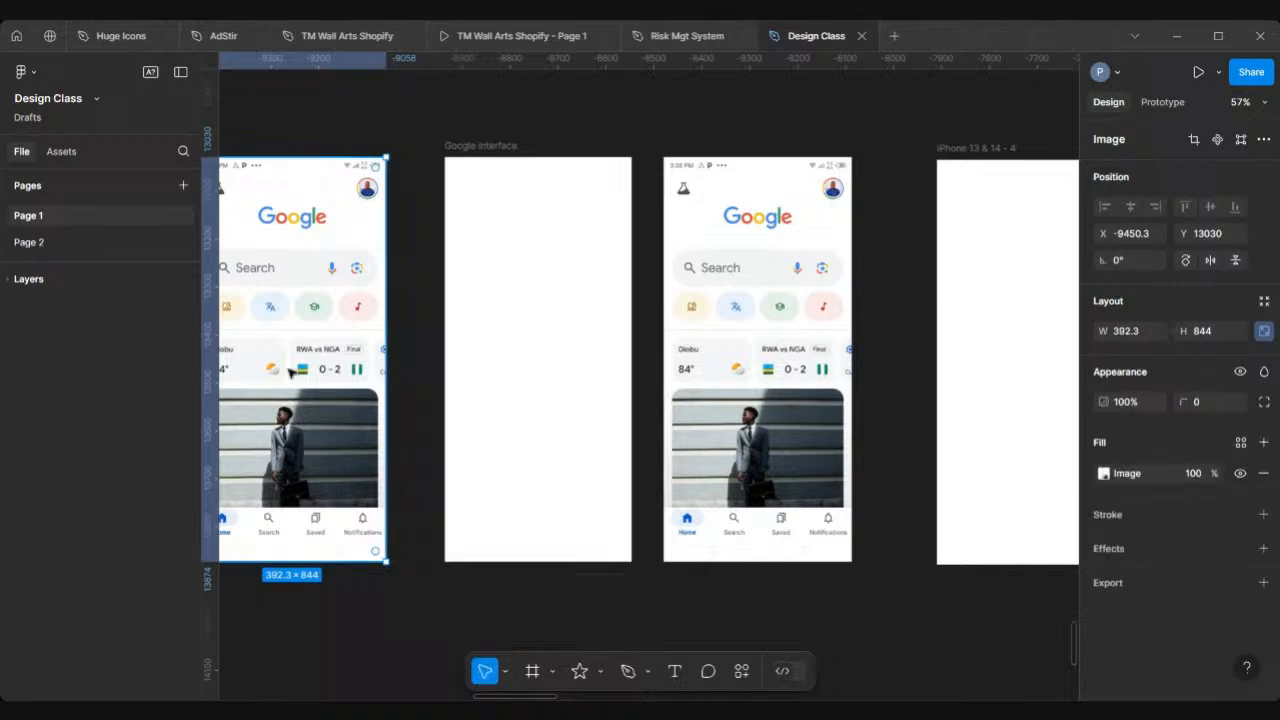
Examine the scaled Google screenshot up close, from its status bar and search field down to the bottom navigation
scroll(288, 371, "left", 3)
scroll(475, 198, "up", 6)
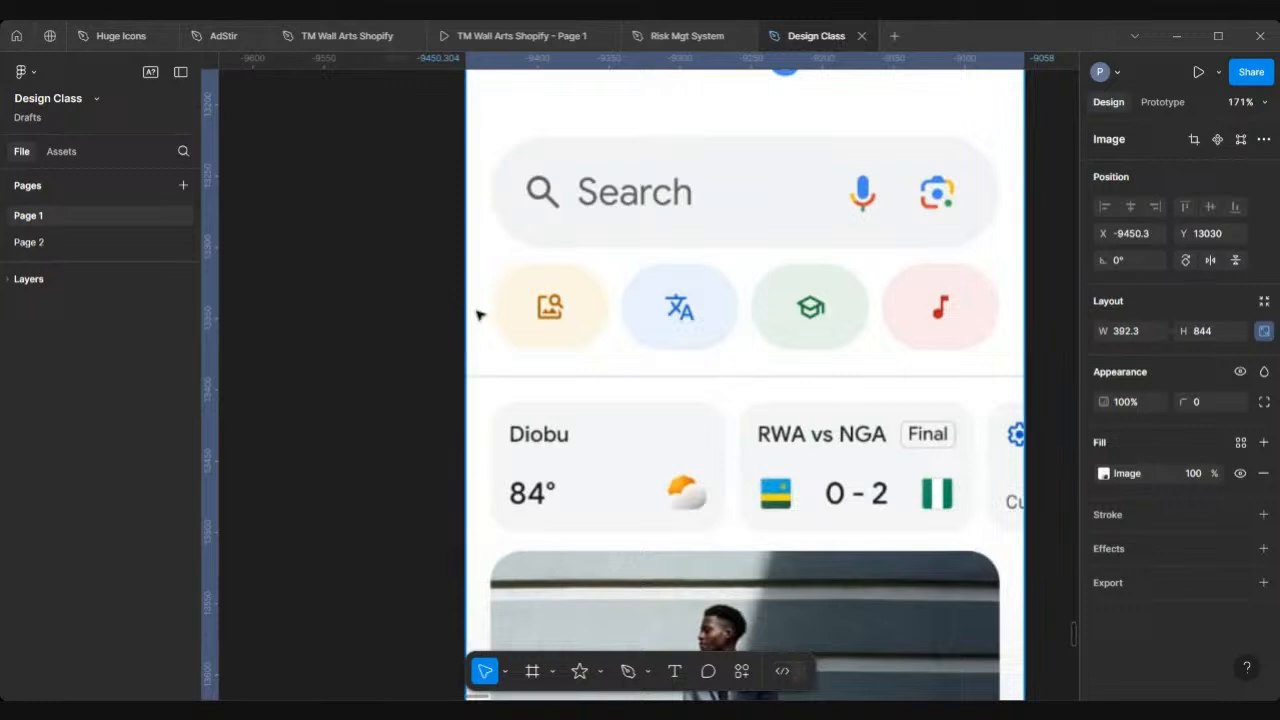
scroll(497, 306, "down", 5)
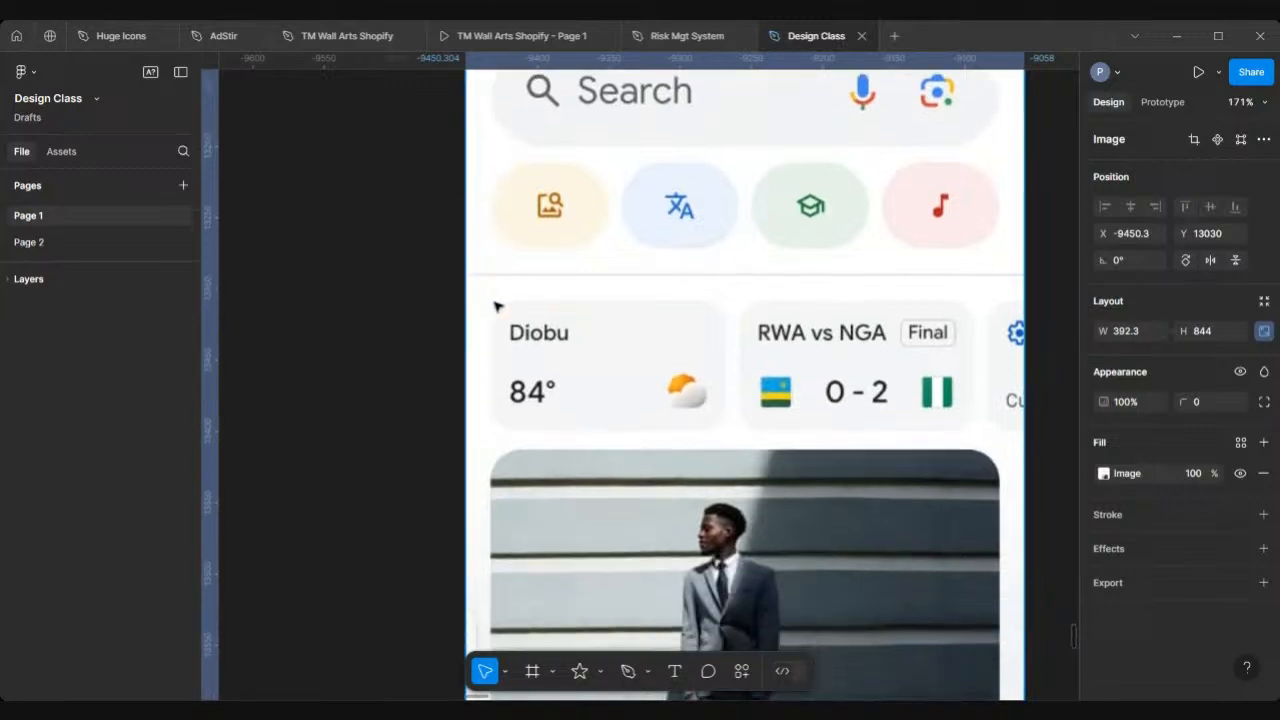
scroll(497, 306, "down", 2)
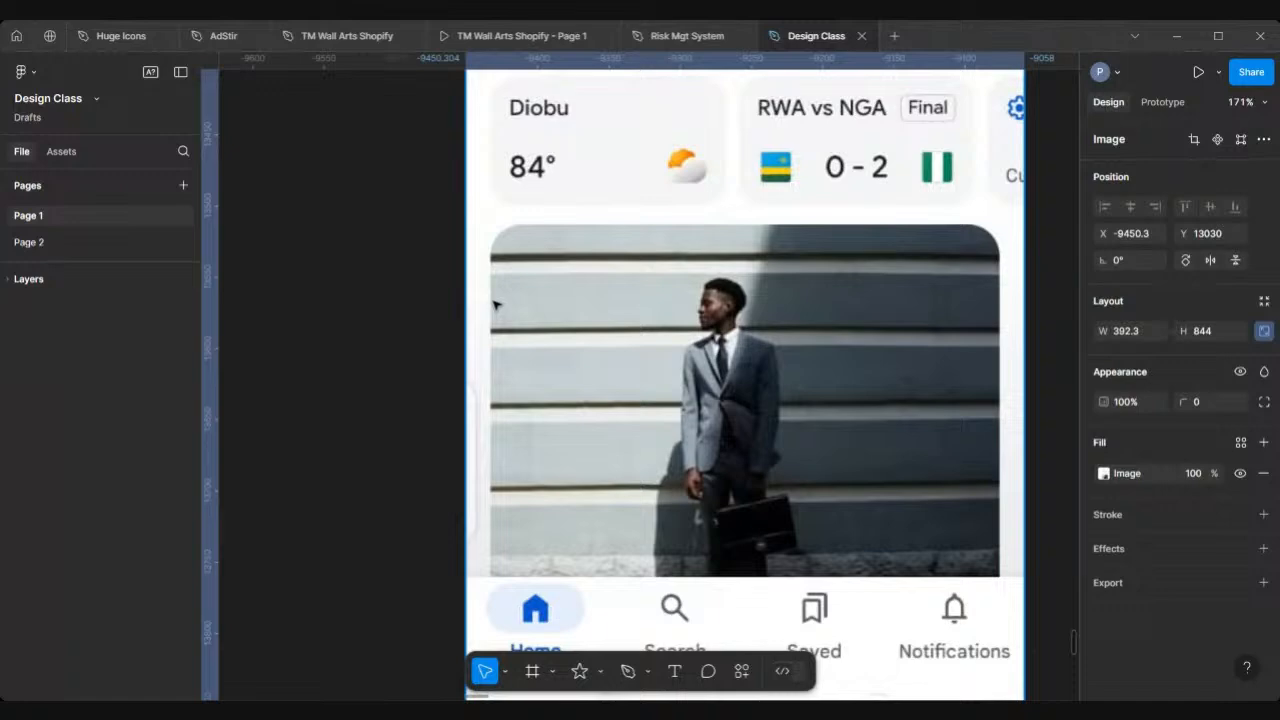
scroll(497, 306, "down", 4)
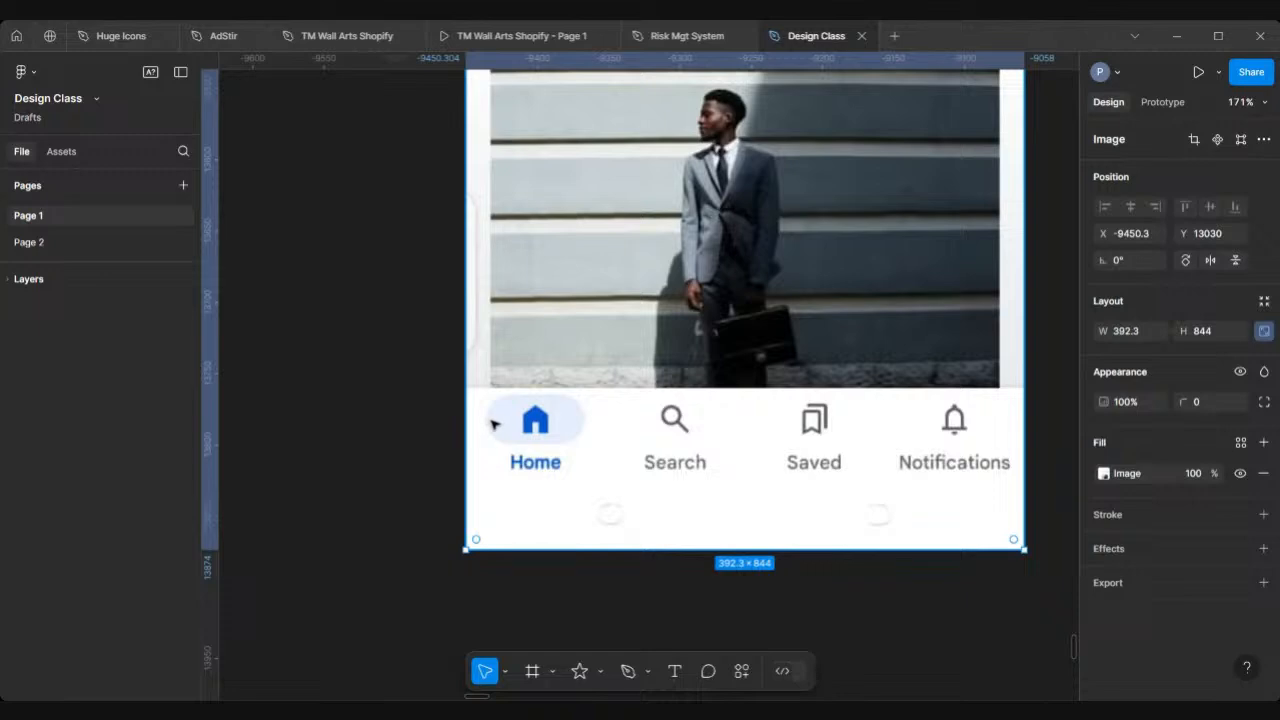
scroll(501, 274, "up", 6)
scroll(501, 273, "up", 12)
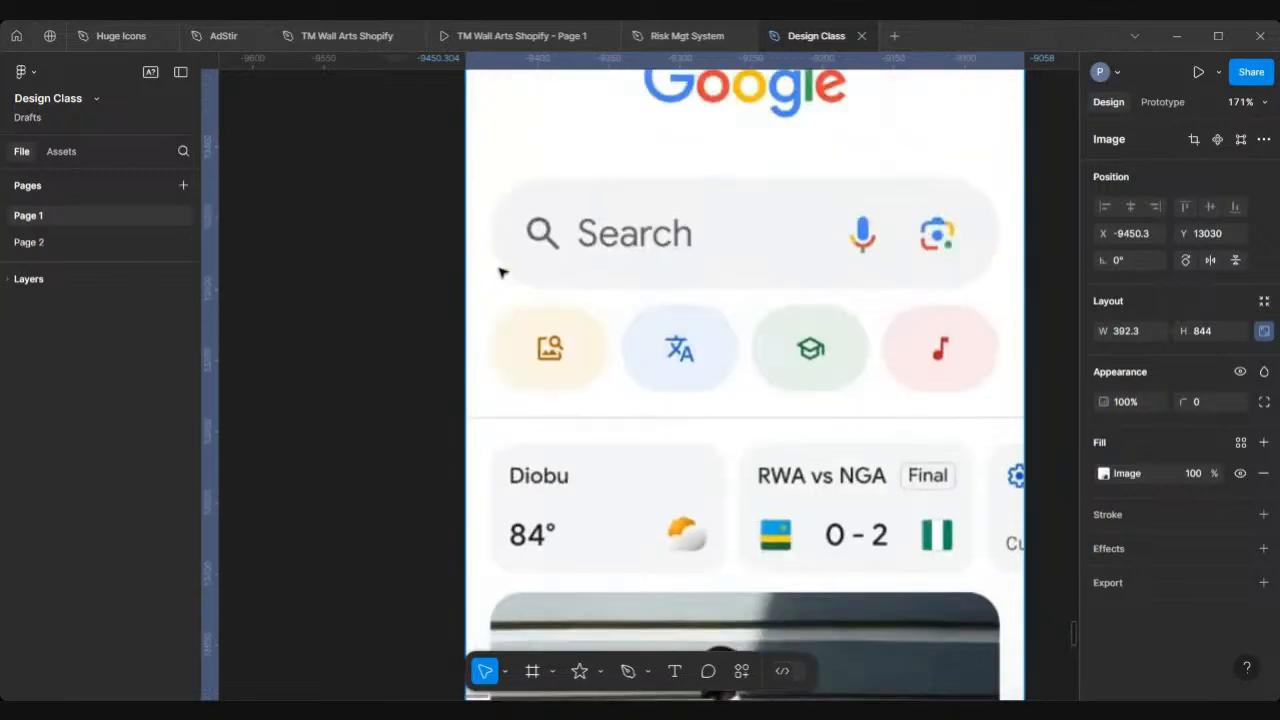
scroll(498, 268, "down", 5, "ctrl")
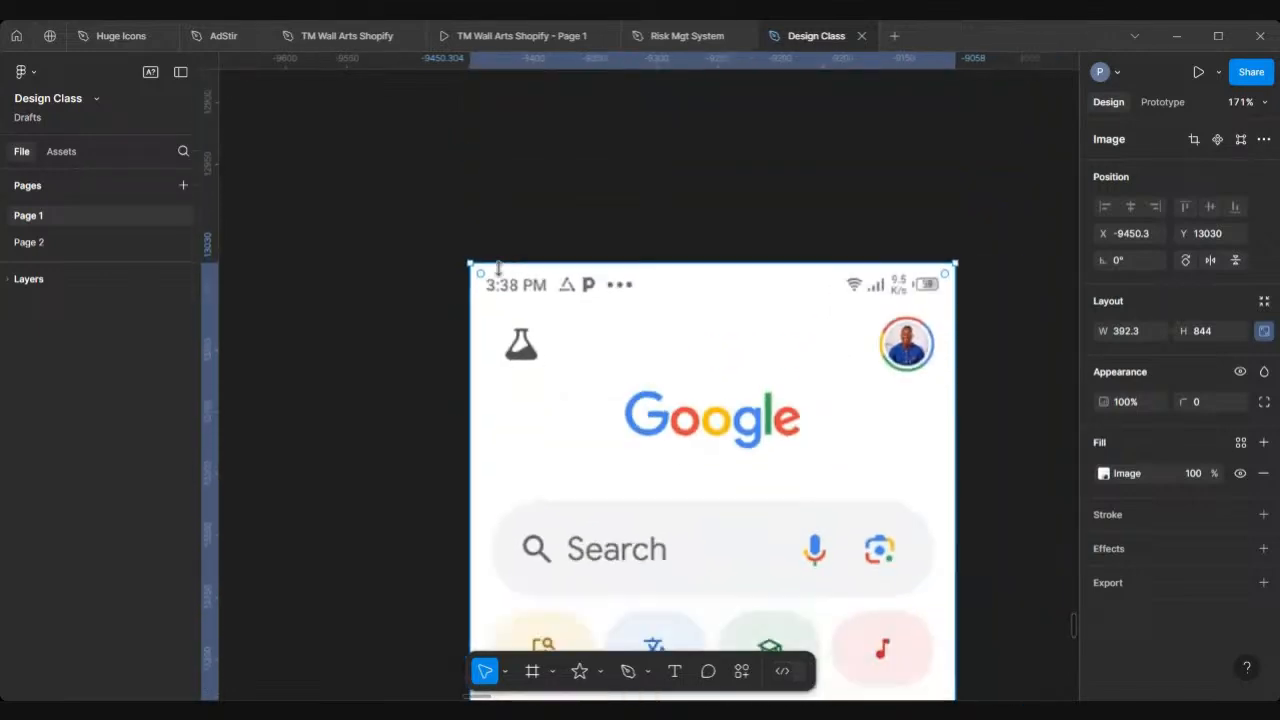
scroll(502, 273, "right", 2)
scroll(501, 272, "right", 5)
scroll(501, 272, "down", 3)
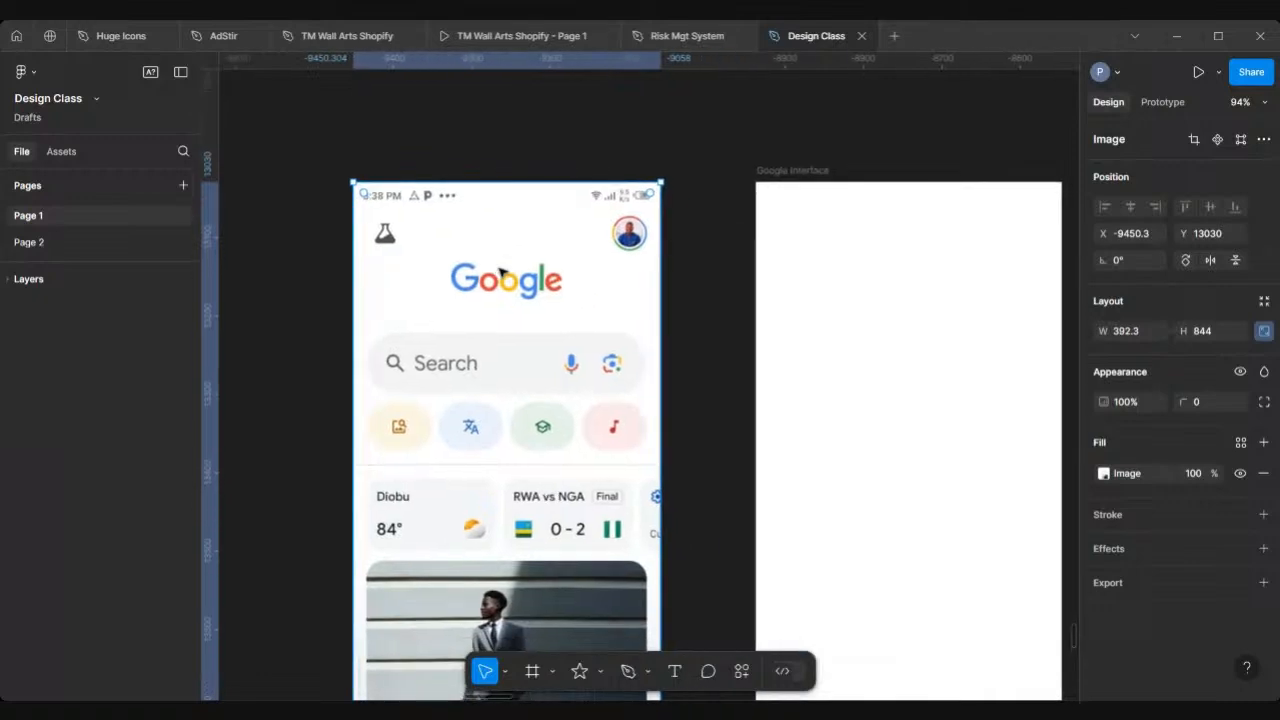
scroll(502, 272, "down", 3, "ctrl")
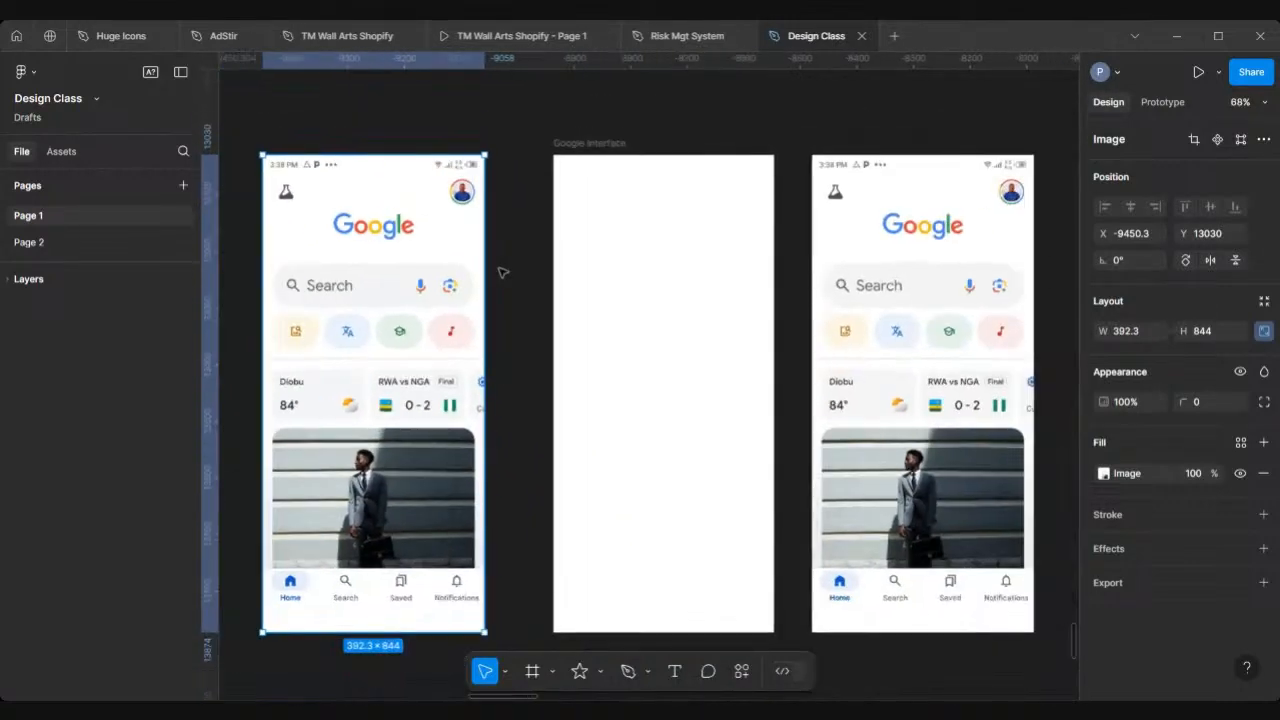
Add a layout grid to the Google Interface frame
left_click(586, 148)
scroll(586, 148, "right", 3)
scroll(586, 148, "down", 1)
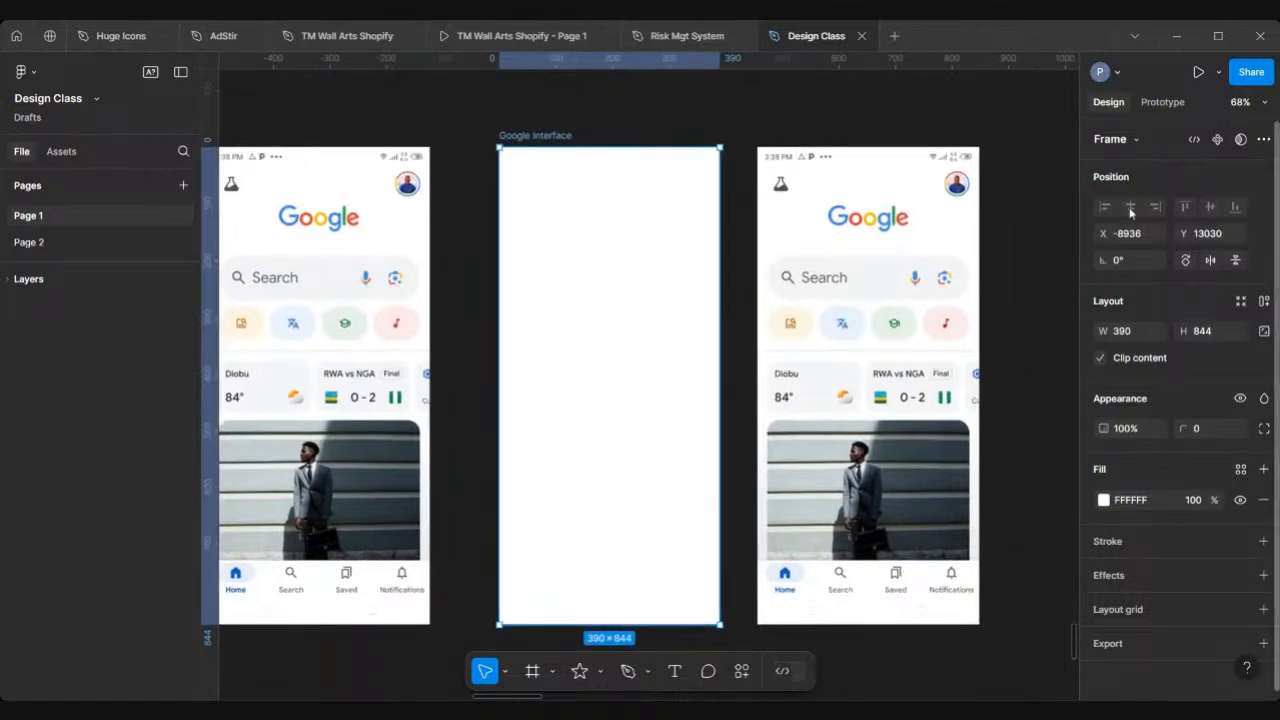
scroll(1172, 287, "down", 1)
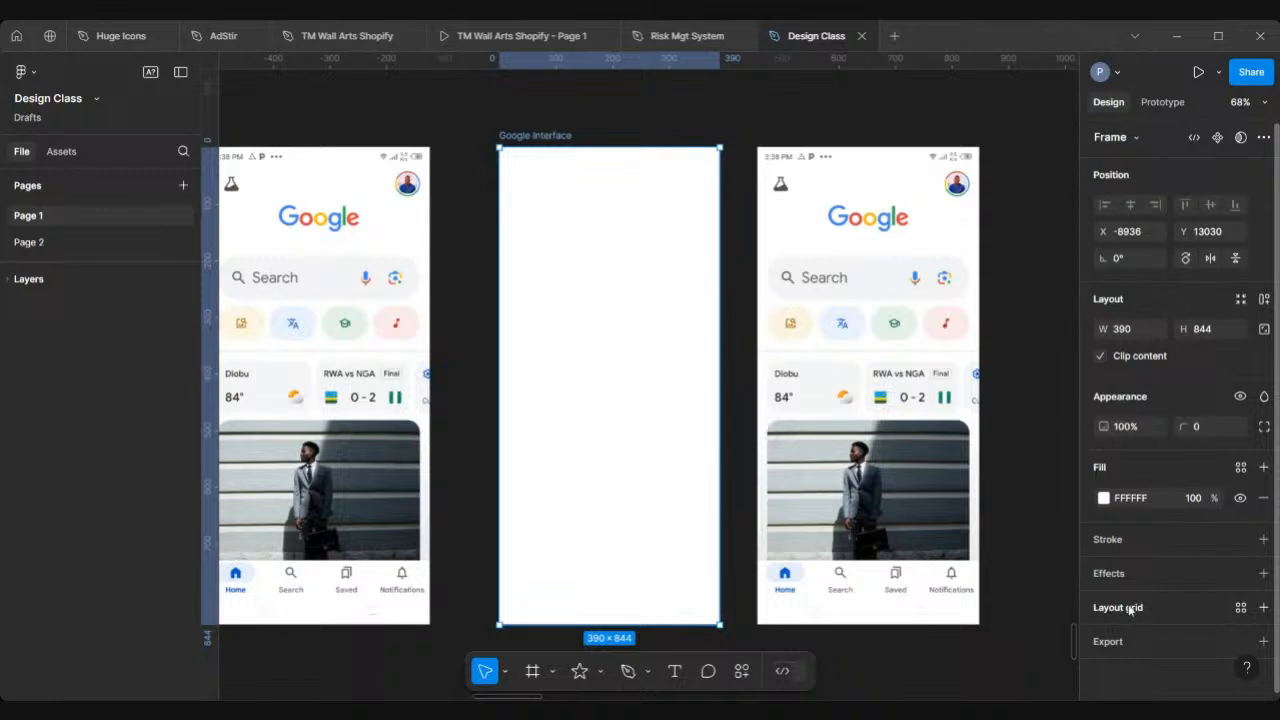
left_click(1263, 607)
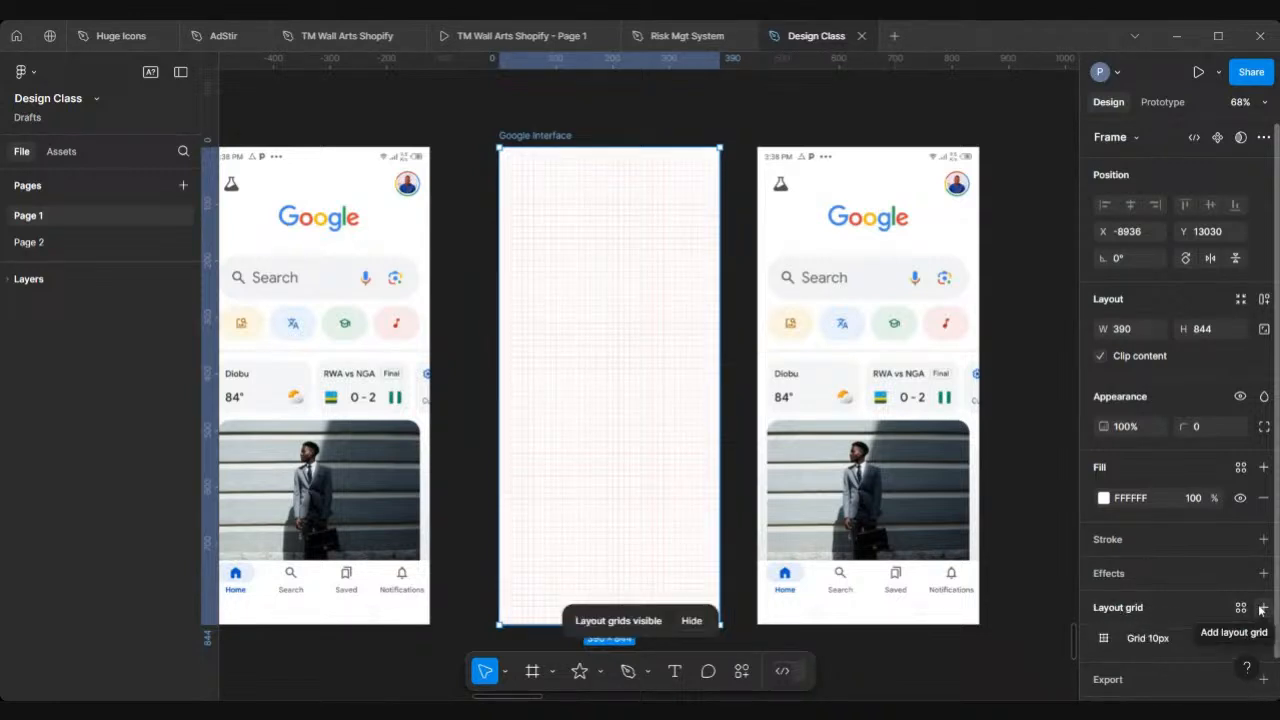
Inspect the Google Interface frame's layout grid up close and set its size to 8 px
scroll(605, 225, "up", 1)
scroll(605, 225, "up", 3)
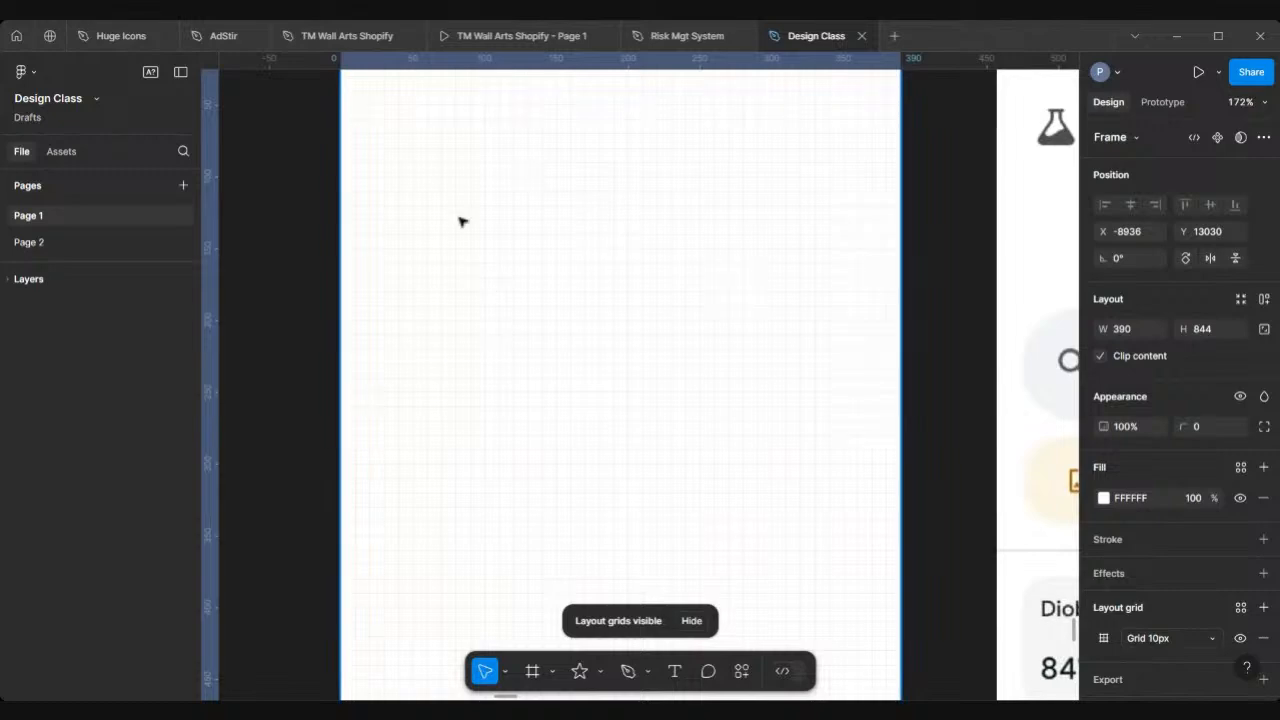
scroll(507, 222, "down", 4)
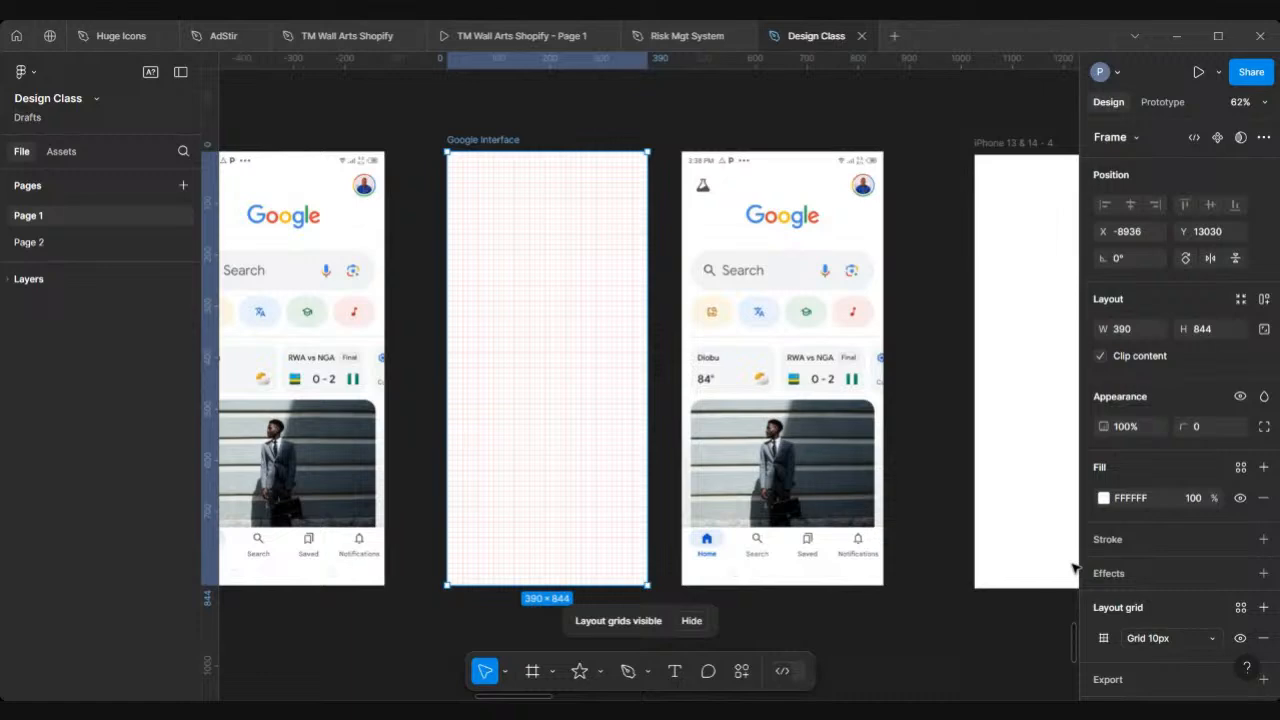
left_click(1105, 638)
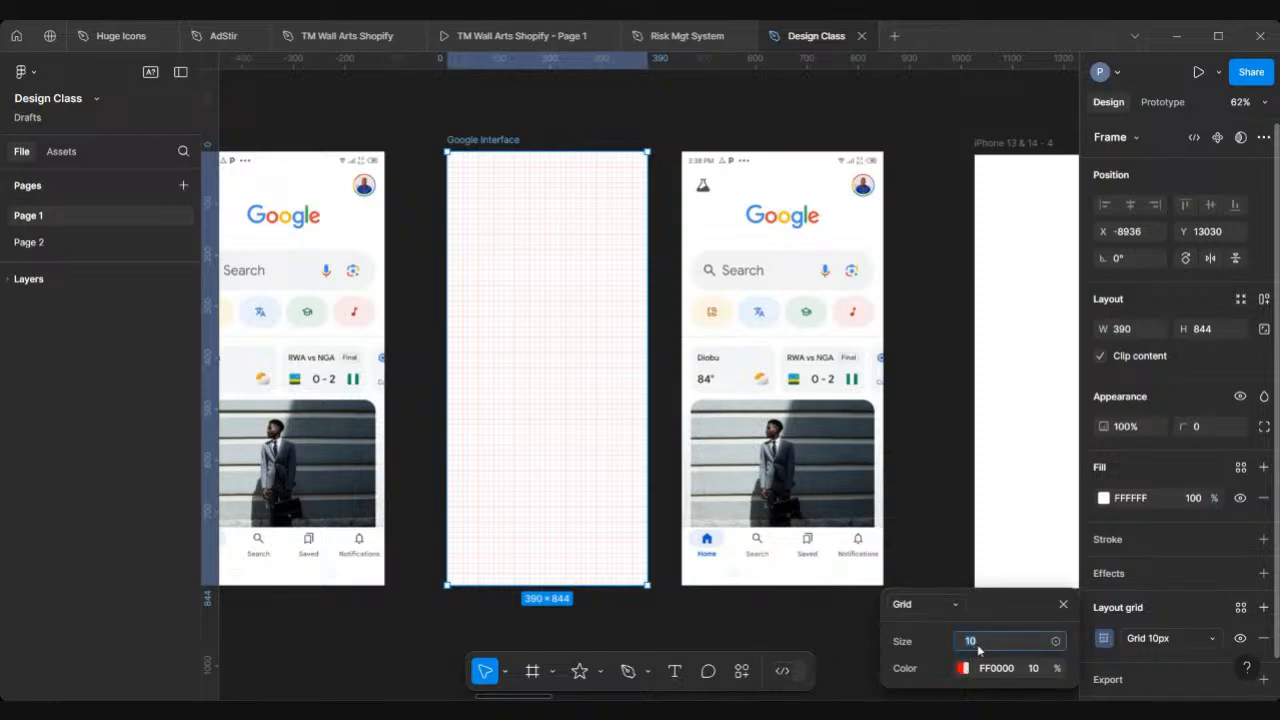
type("8")
key("Return")
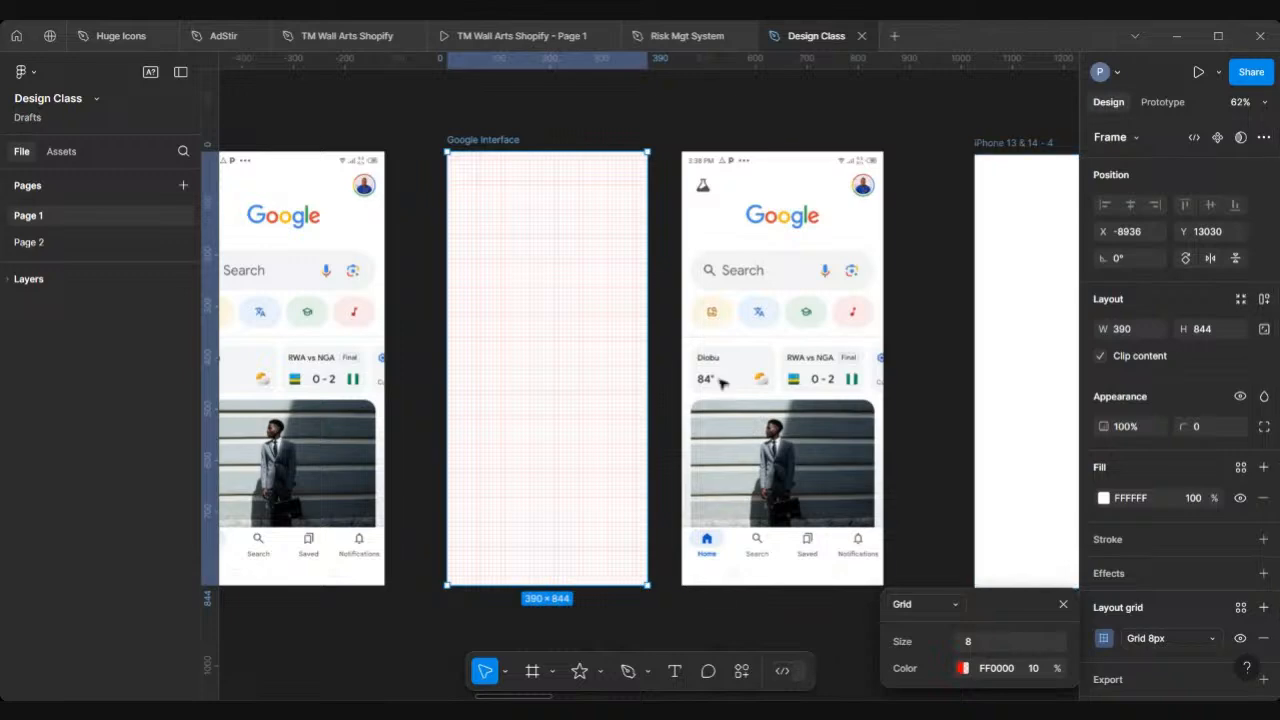
scroll(511, 234, "up", 5)
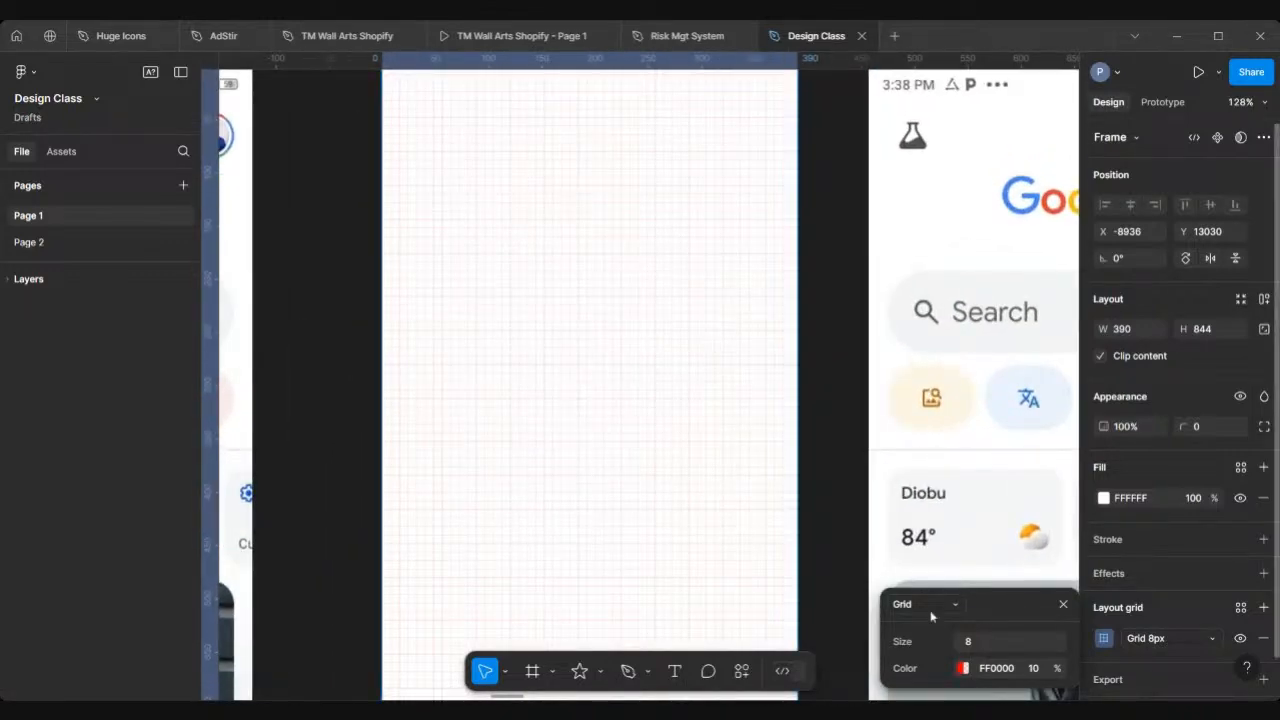
Change the Google Interface frame's layout grid from a uniform grid to columns and set the column count to 4
left_click(957, 605)
left_click(956, 607)
left_click(955, 606)
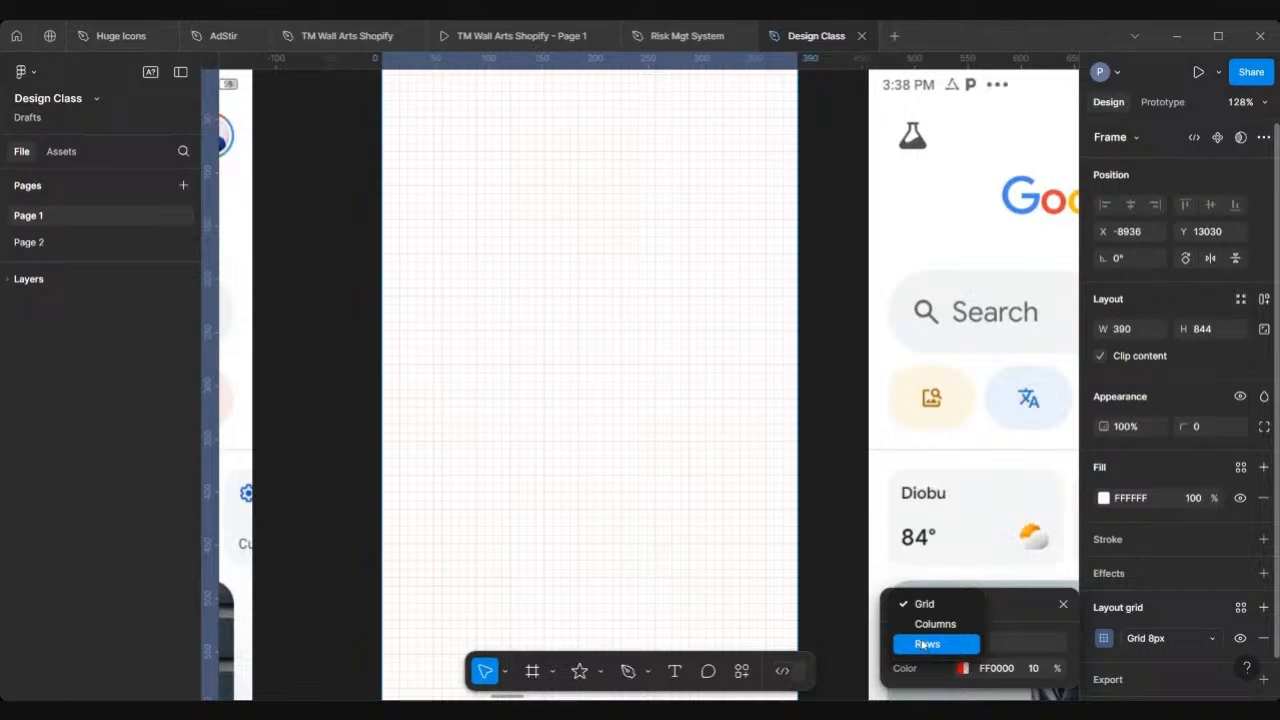
left_click(930, 623)
scroll(477, 187, "down", 4)
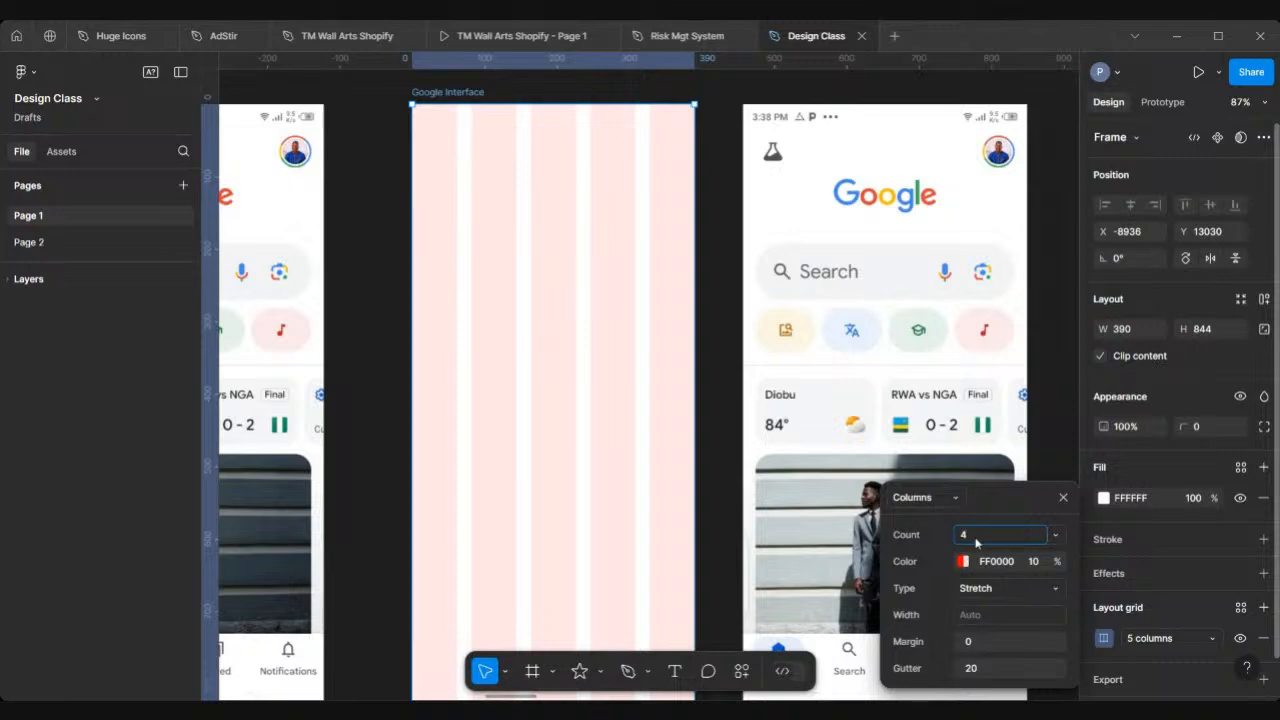
key("Return")
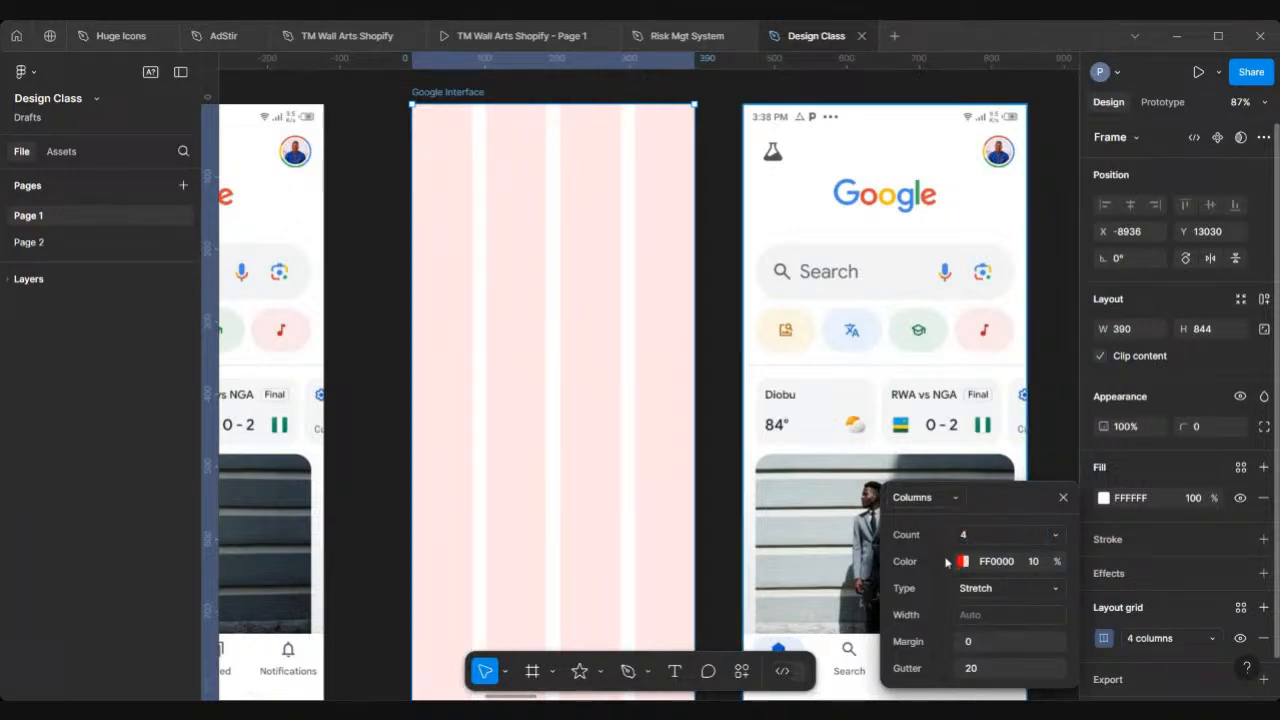
Set the column grid's margin to 16 and check the resulting spacing along the frame's edges
scroll(437, 363, "up", 5)
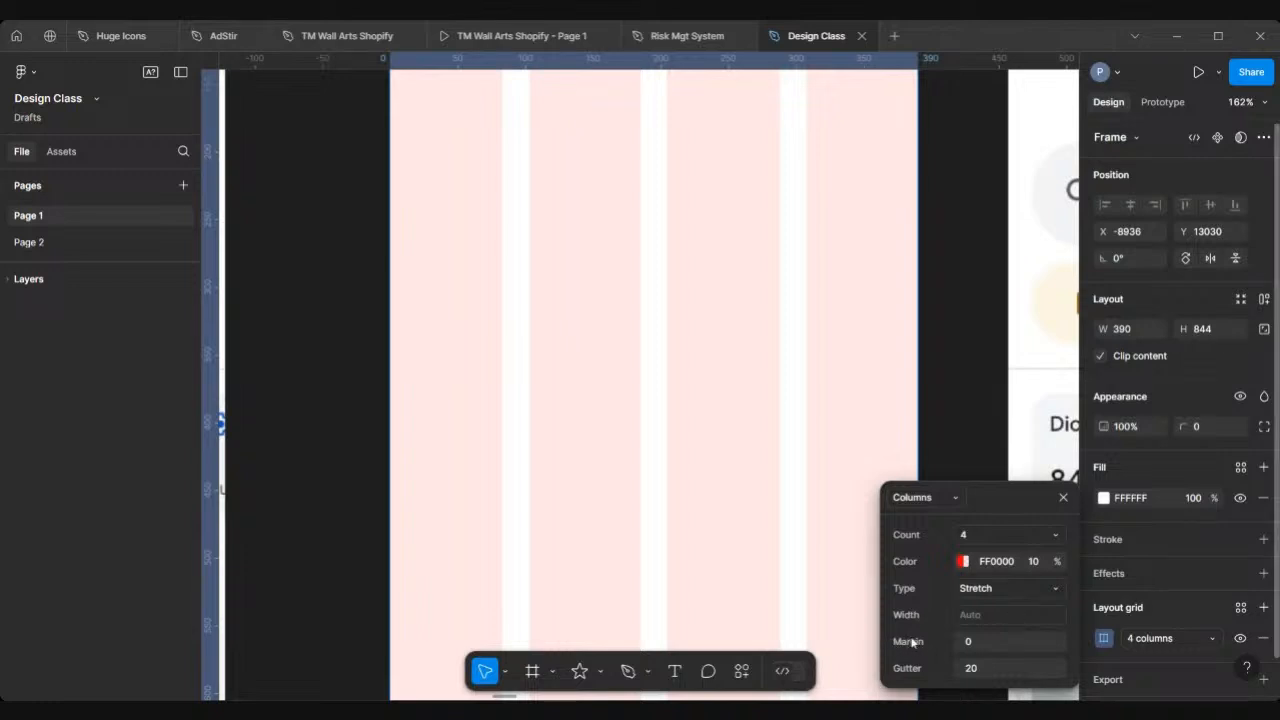
left_click(991, 648)
key("Return")
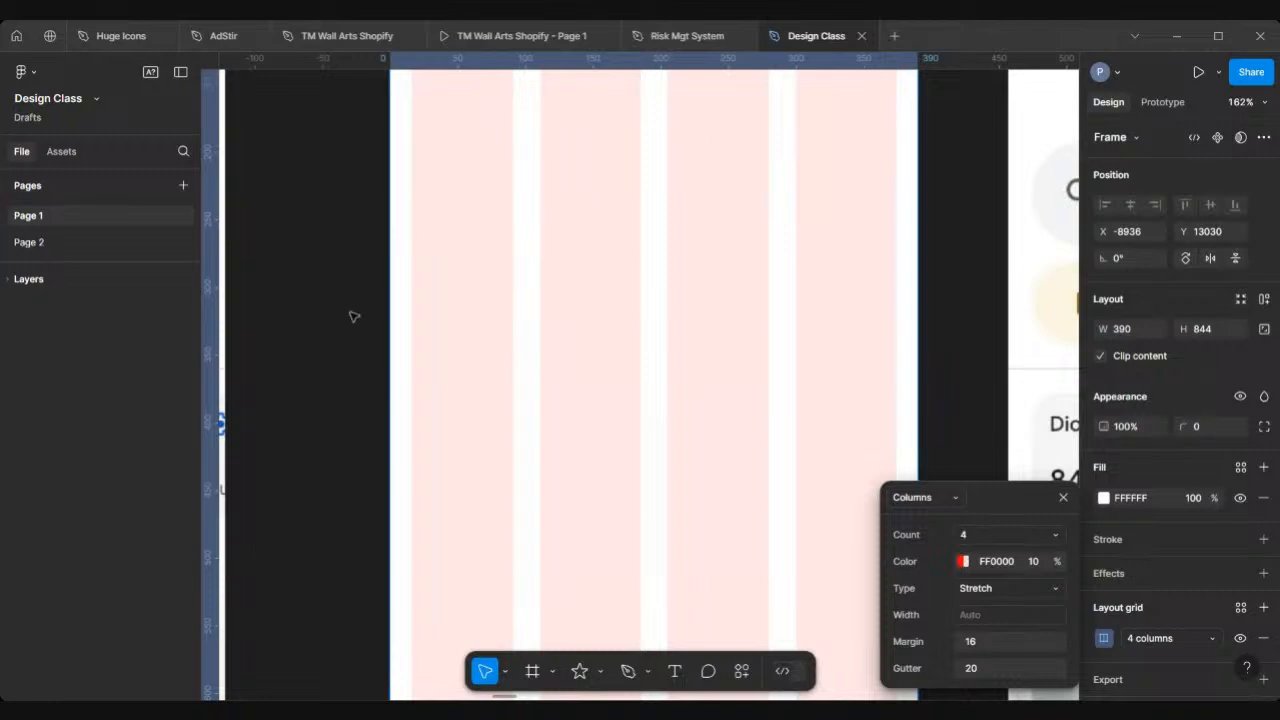
scroll(351, 317, "up", 1)
scroll(351, 317, "up", 3)
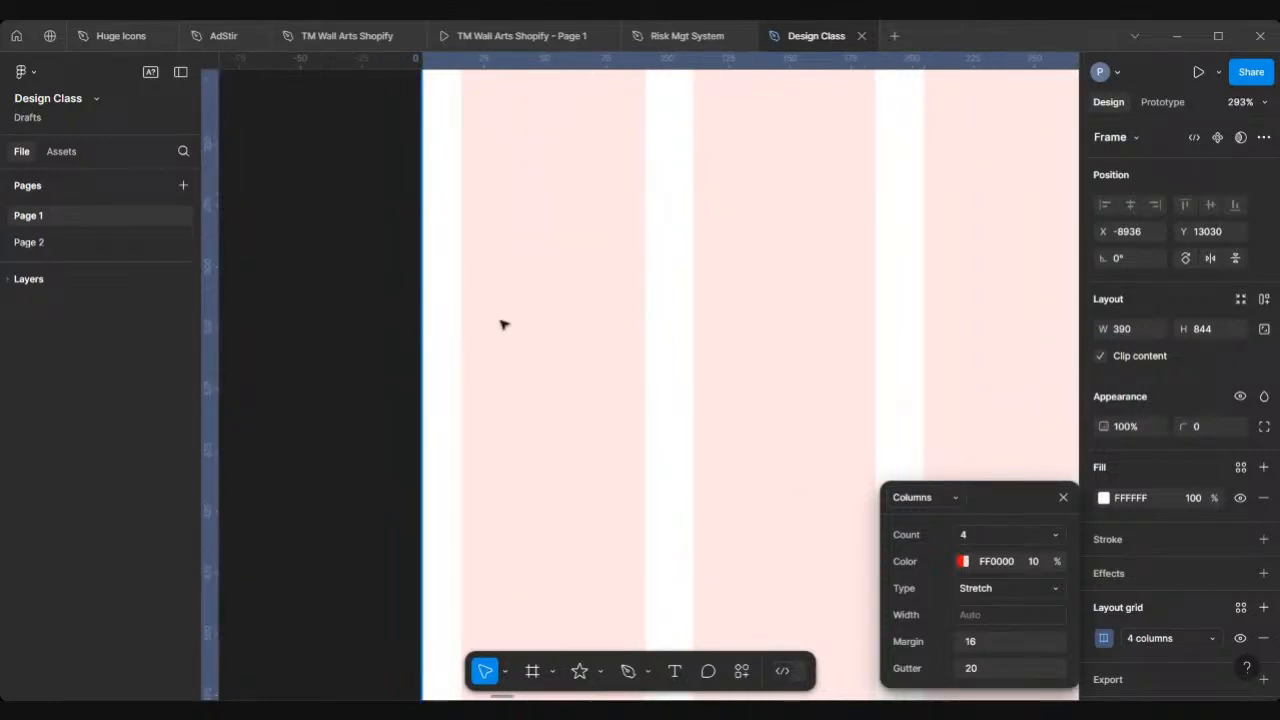
scroll(503, 325, "down", 3)
scroll(503, 325, "right", 2)
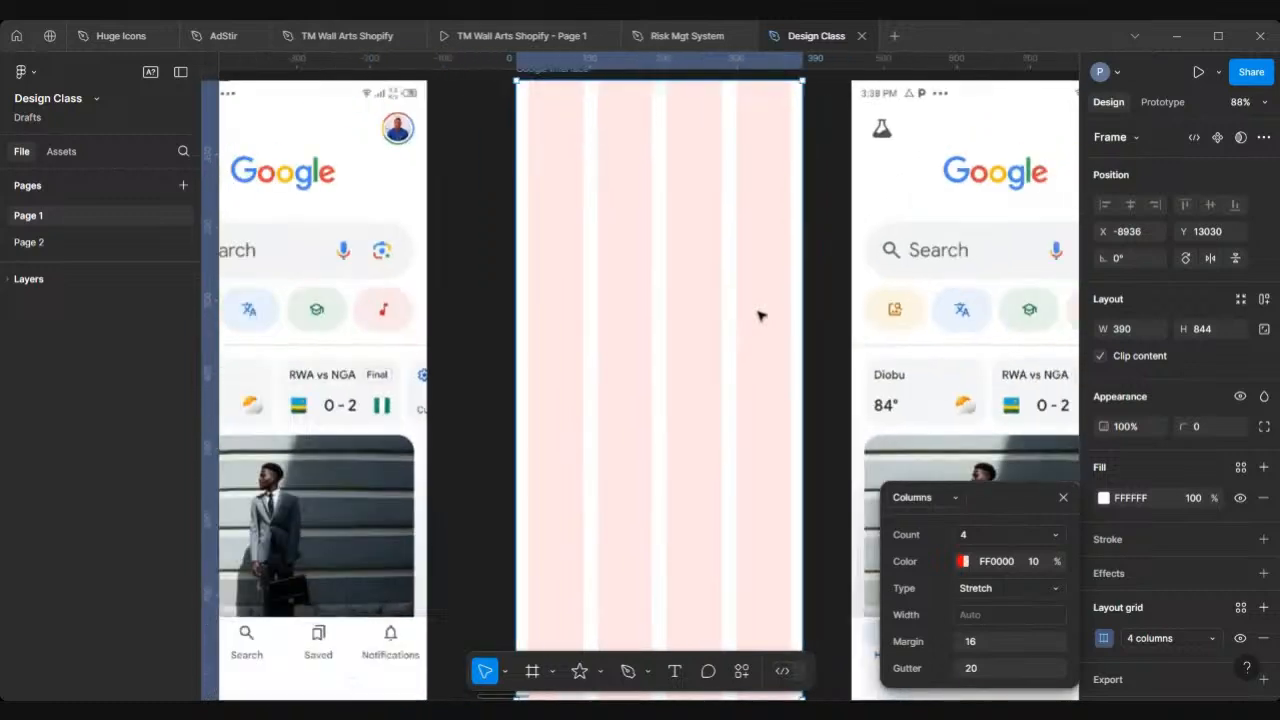
scroll(760, 314, "down", 3)
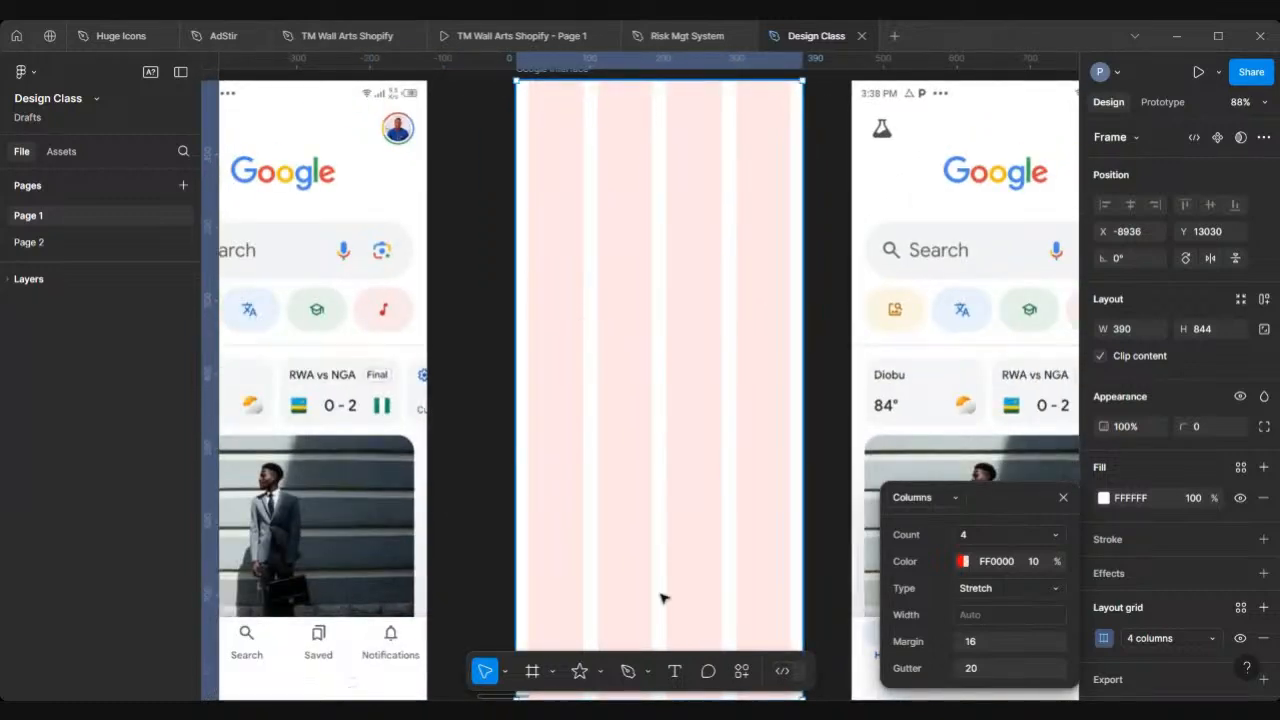
Draw a rectangle about 358 × 102 across all four columns in the frame's upper half, spanning from margin to margin
left_click(602, 672)
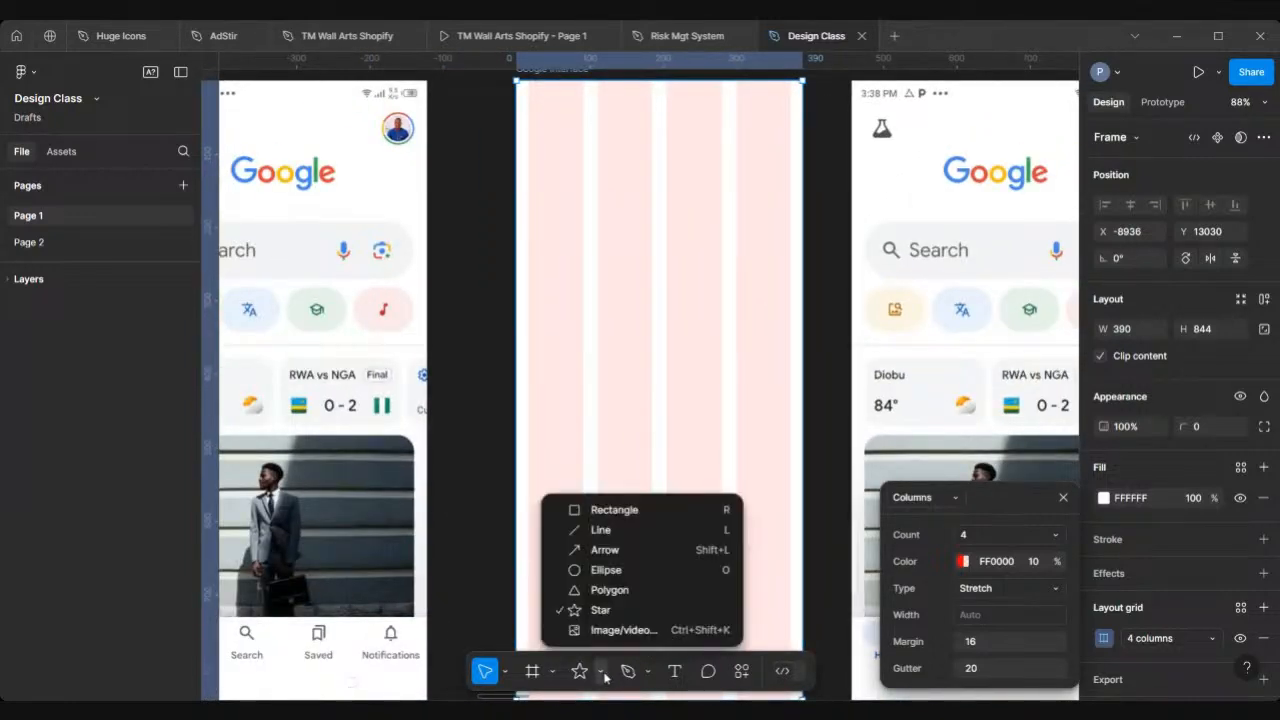
left_click(609, 512)
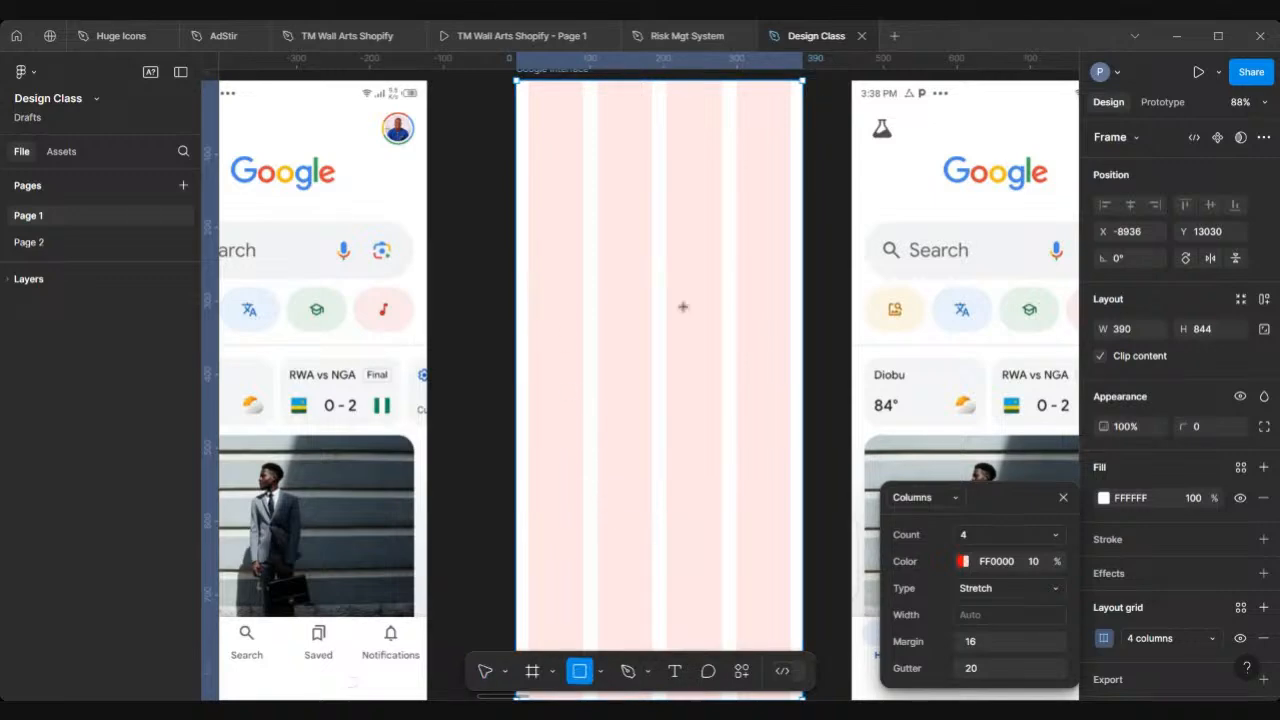
mouse_move(528, 268)
left_mouse_down()
mouse_move(803, 323)
mouse_move(793, 343)
left_mouse_up()
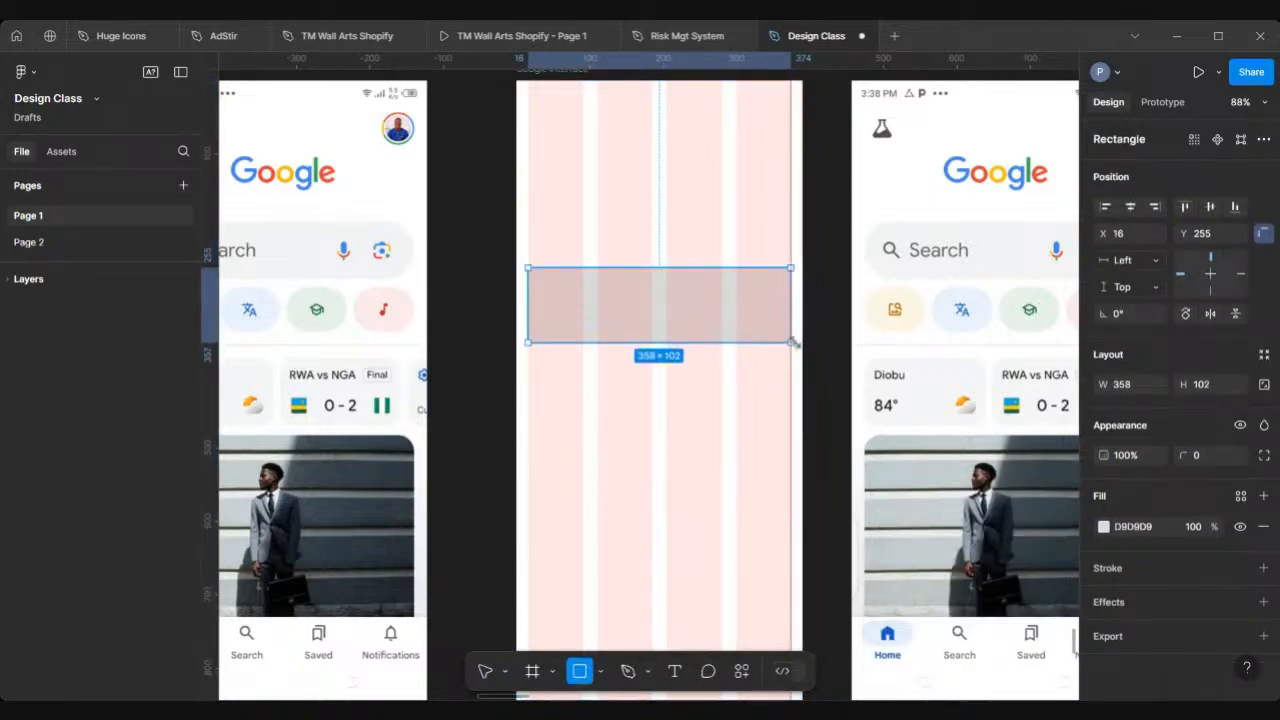
scroll(640, 292, "up", 3)
scroll(447, 310, "up", 4)
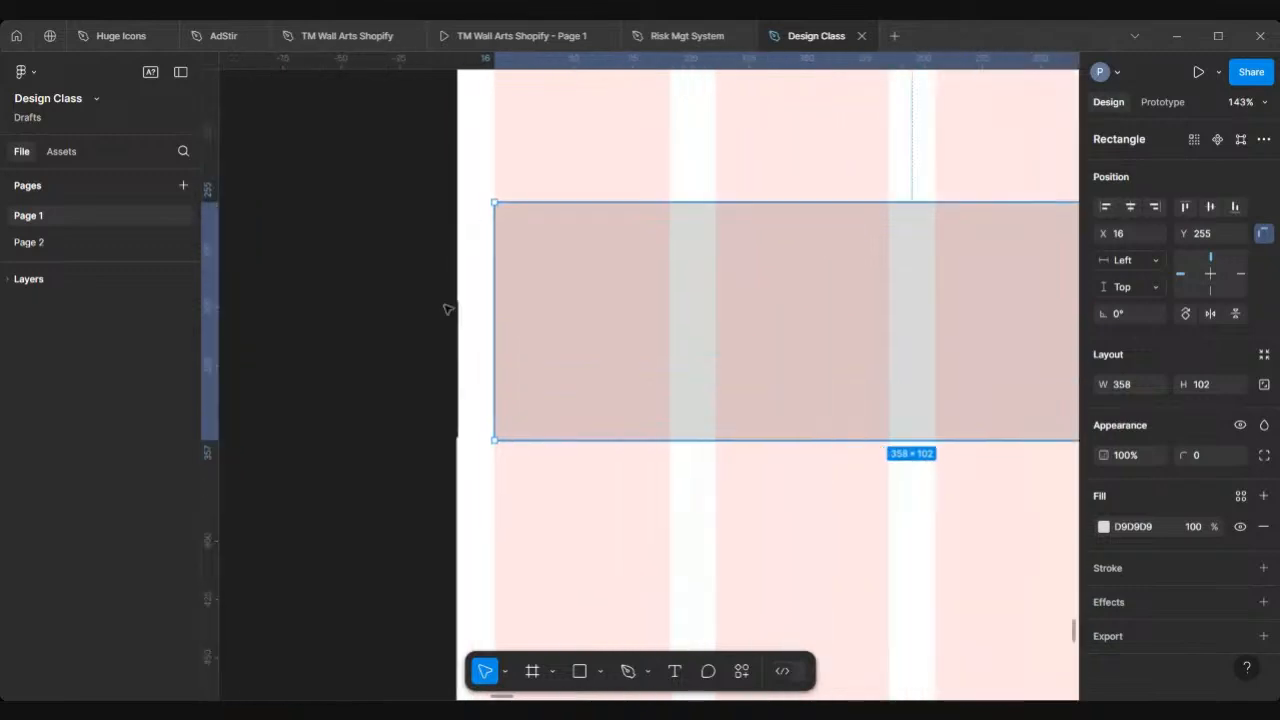
scroll(436, 304, "down", 2)
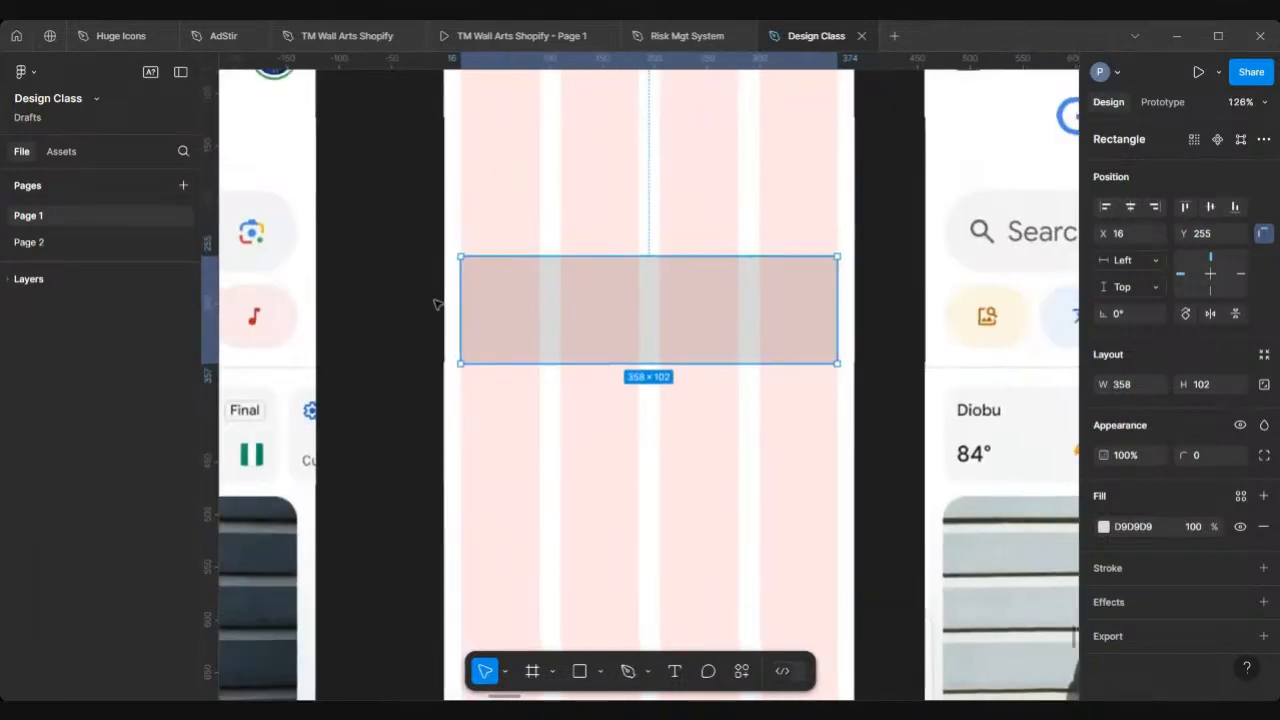
Examine the Google reference screenshots beside the Google Interface frame, focusing on the status bar and header of the first screenshot
scroll(436, 304, "right", 5)
scroll(680, 446, "up", 6)
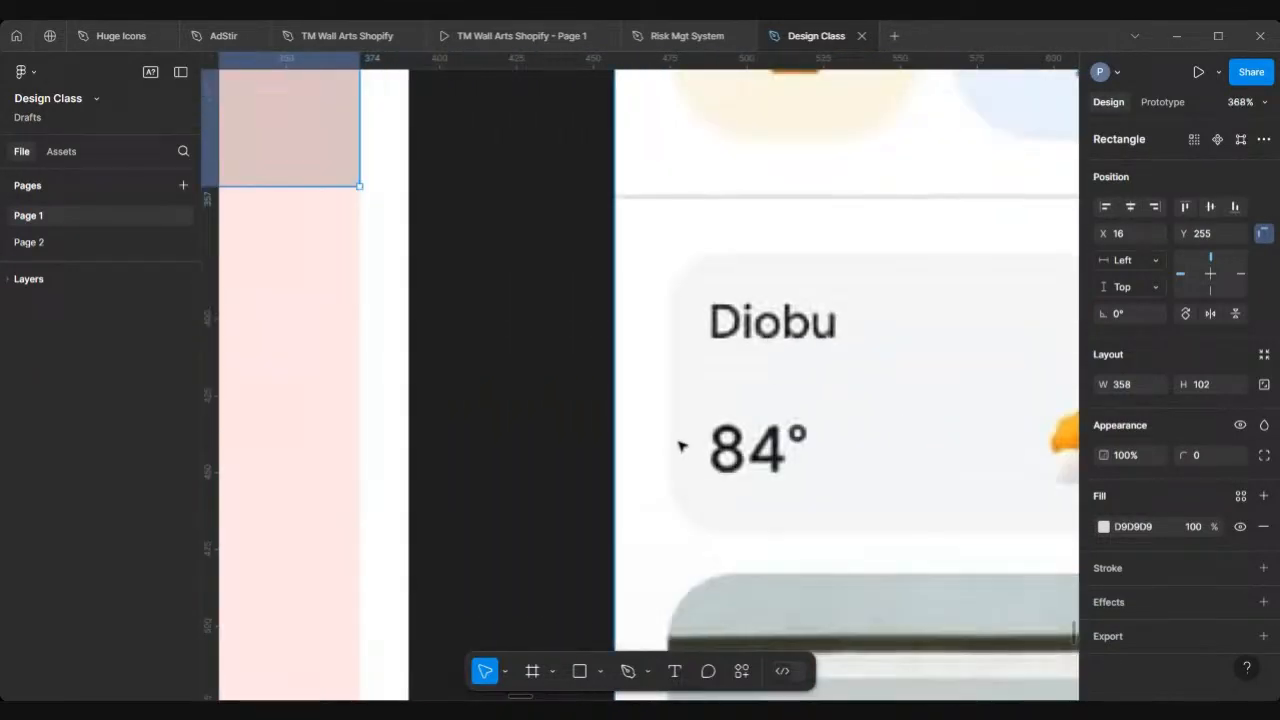
scroll(631, 451, "down", 8)
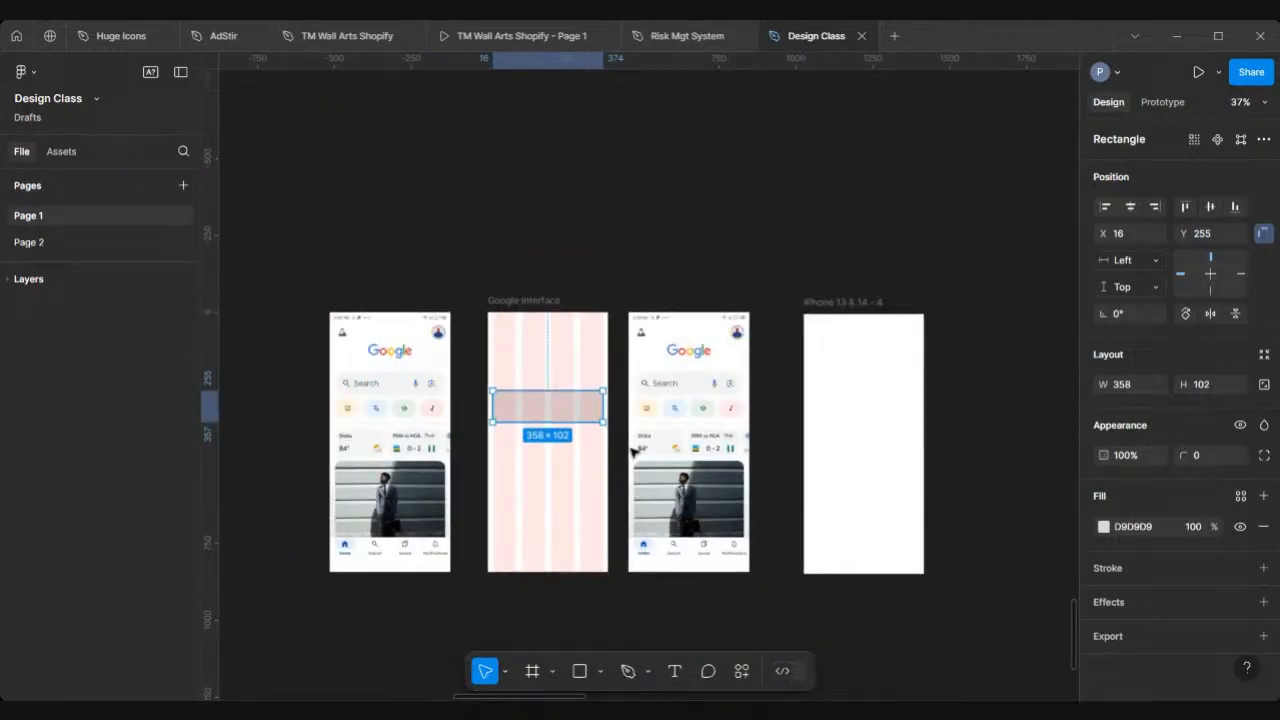
scroll(557, 360, "up", 3)
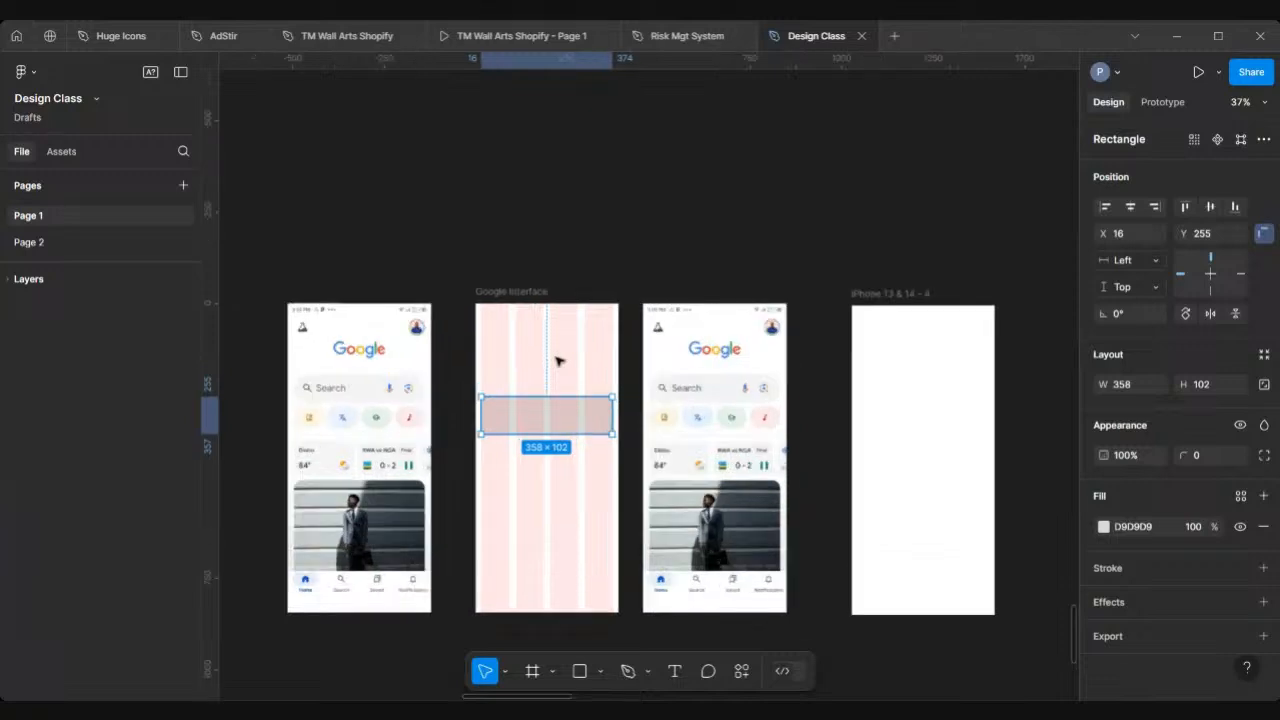
scroll(558, 361, "down", 1)
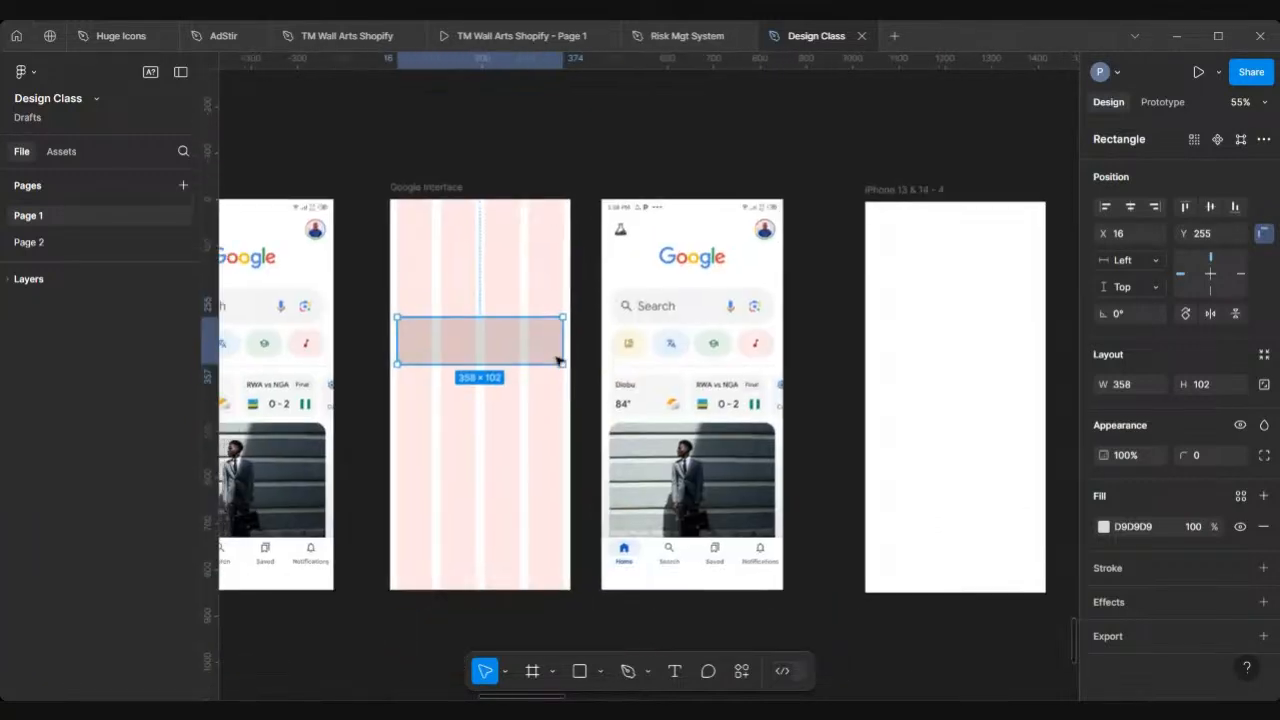
scroll(557, 360, "left", 1)
scroll(348, 256, "left", 2)
scroll(348, 256, "down", 1)
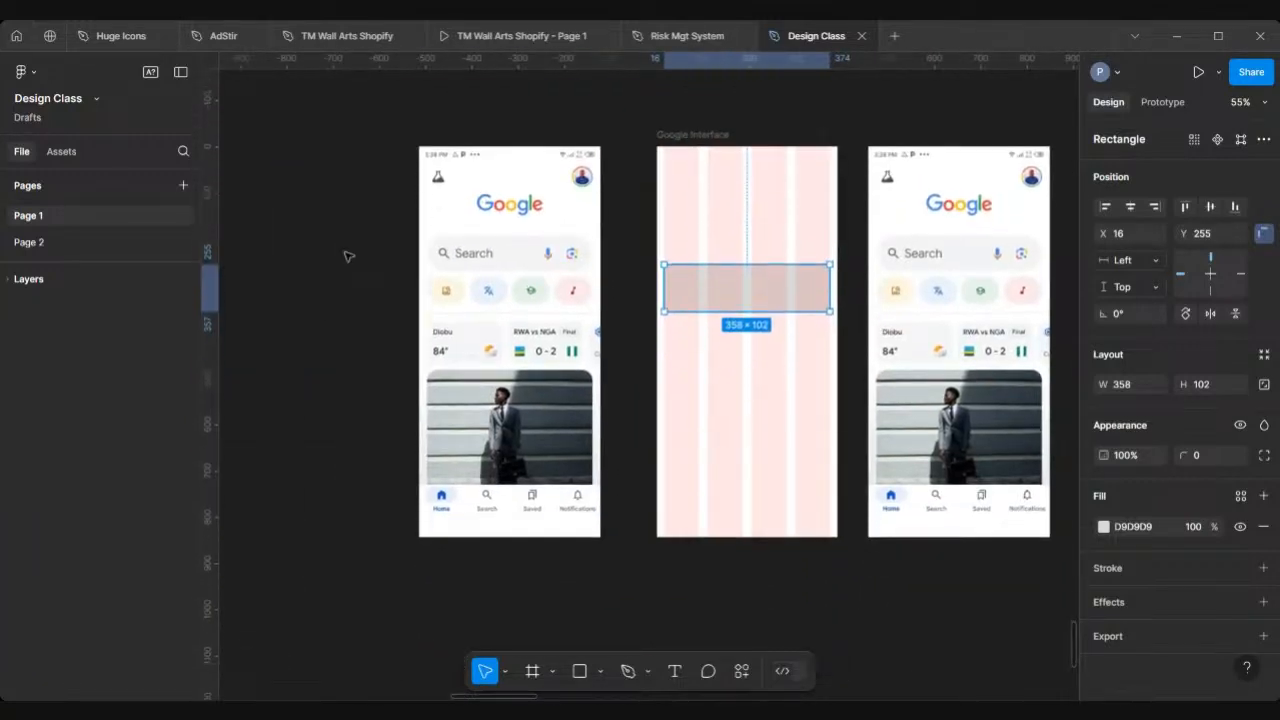
scroll(456, 134, "up", 5)
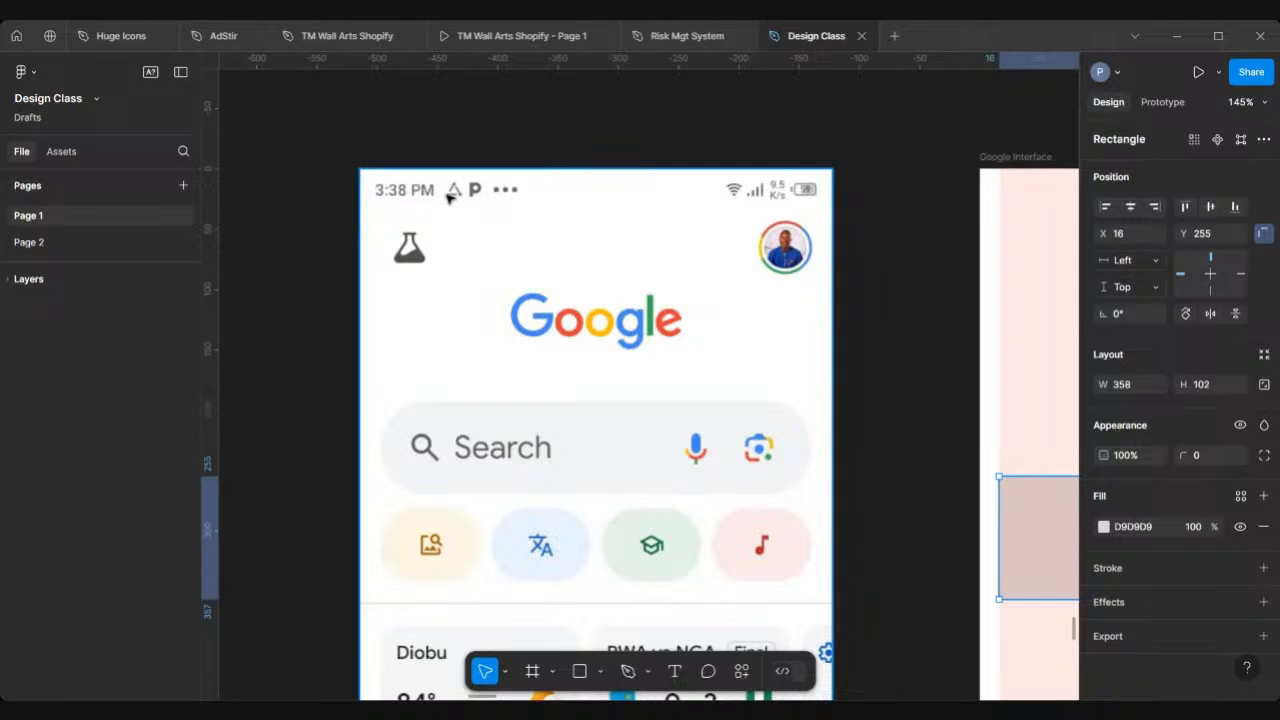
scroll(448, 197, "down", 1)
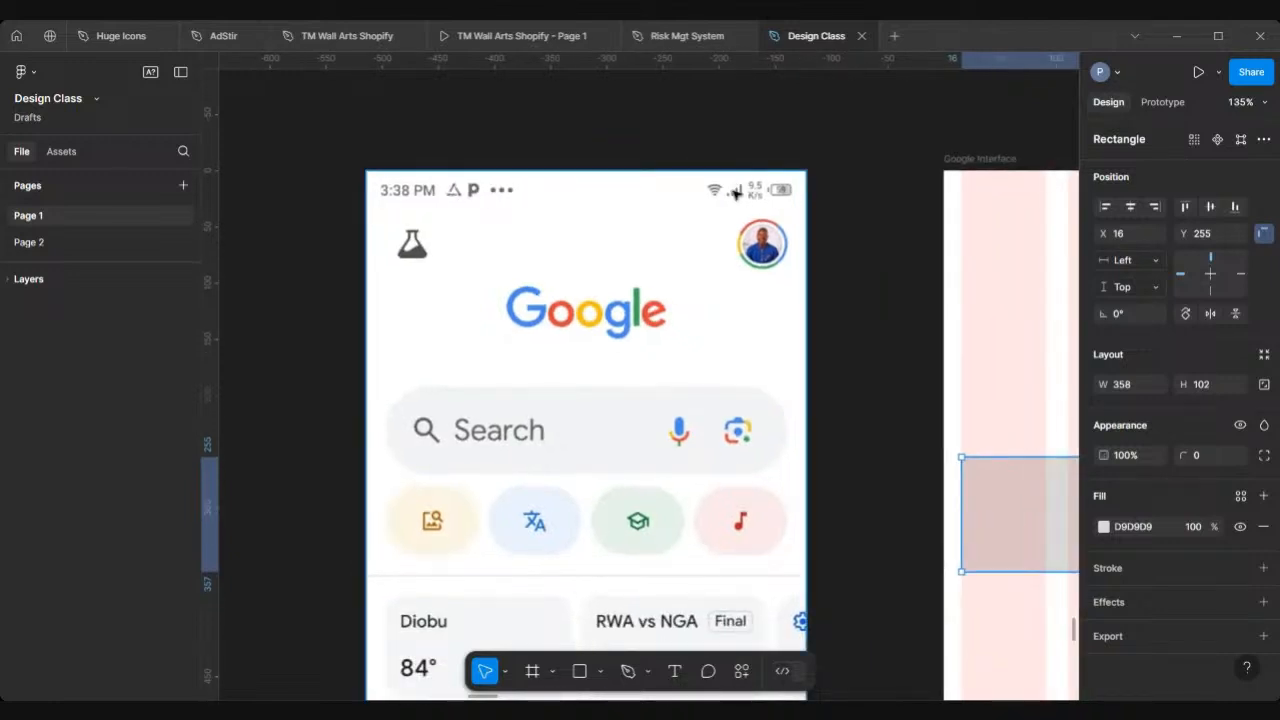
scroll(735, 193, "down", 3)
scroll(735, 194, "down", 3)
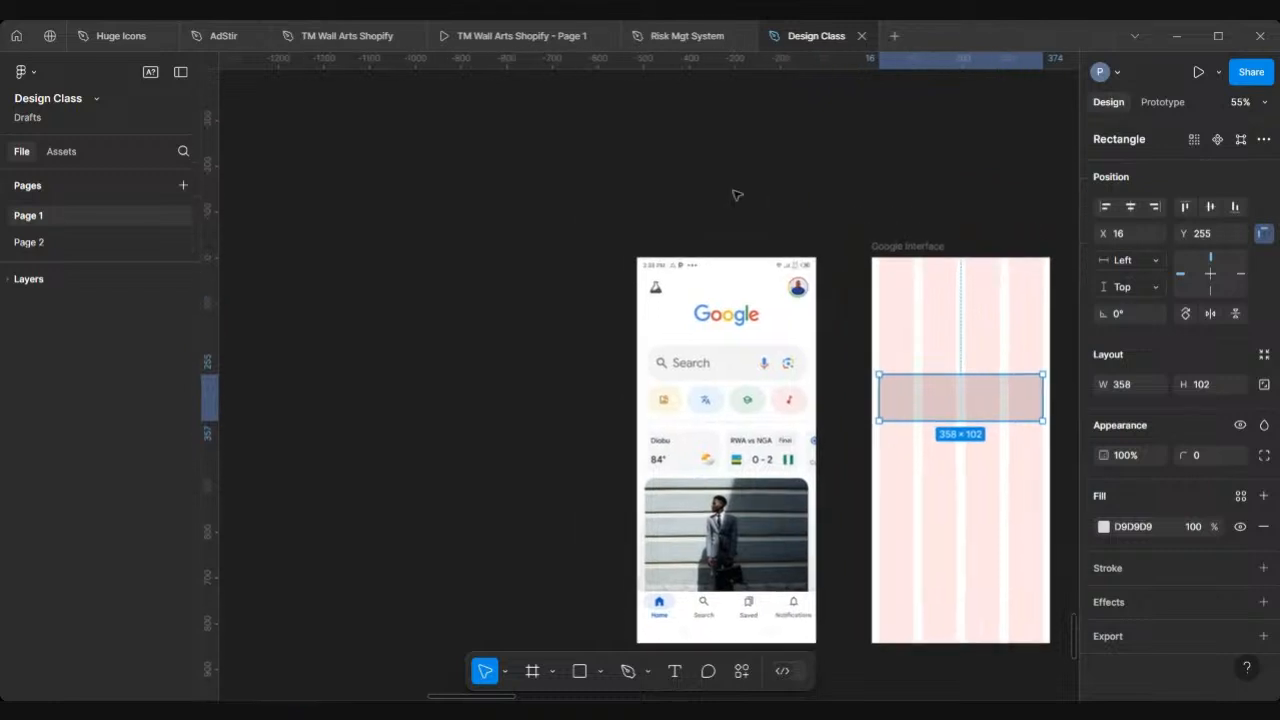
Select the status bar row with the time and signal icons inside the header of the WhatsApp Chats screen
scroll(737, 194, "down", 5)
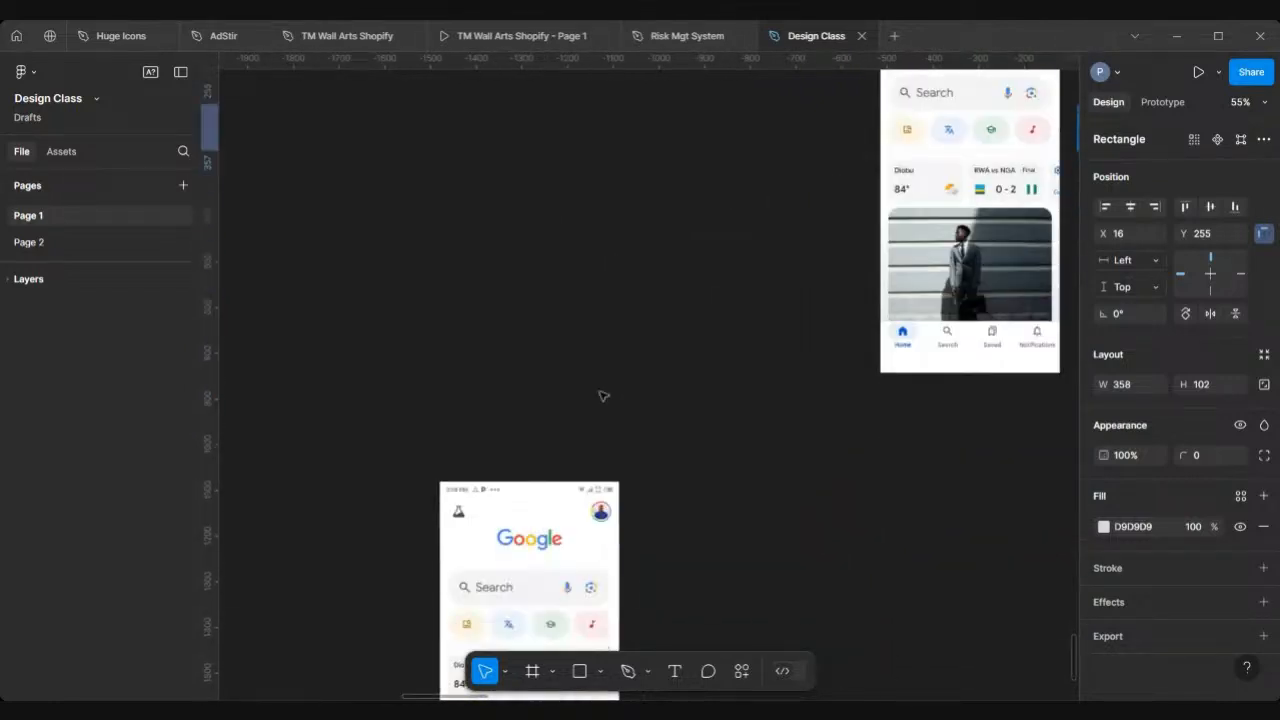
scroll(603, 396, "down", 3)
scroll(603, 396, "up", 15)
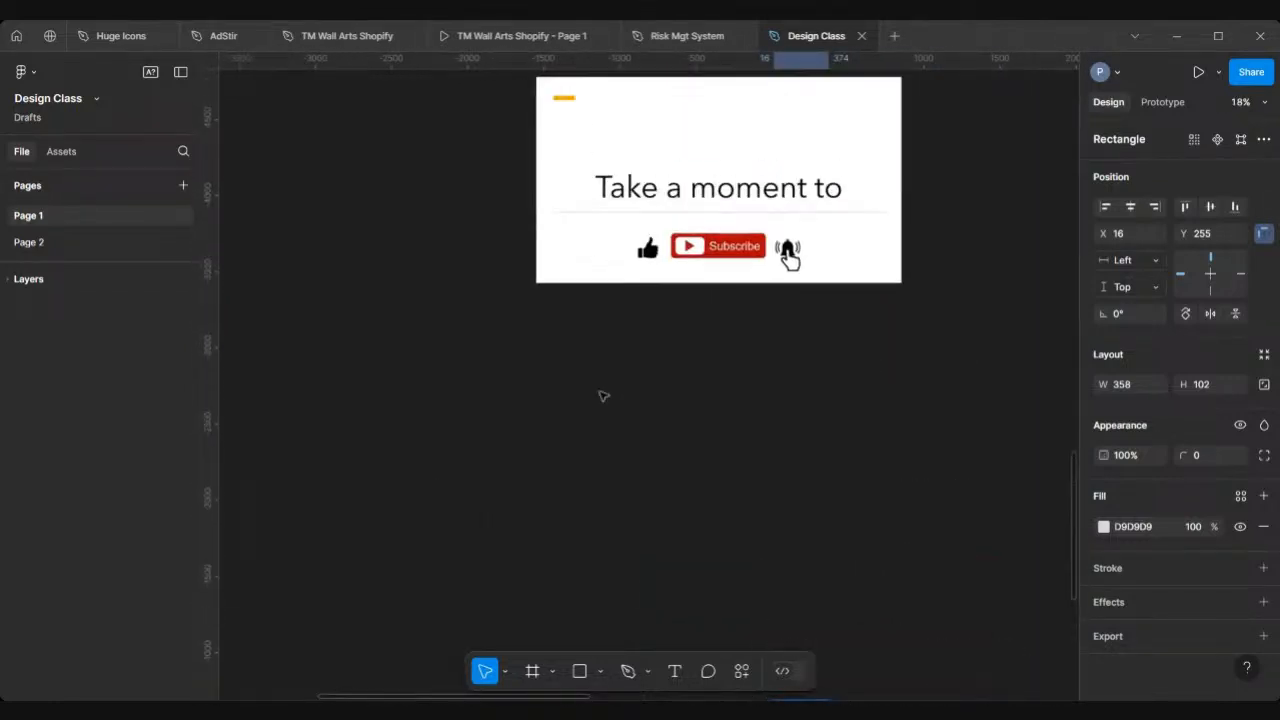
scroll(603, 396, "down", 3)
scroll(603, 396, "up", 4)
scroll(525, 318, "up", 8)
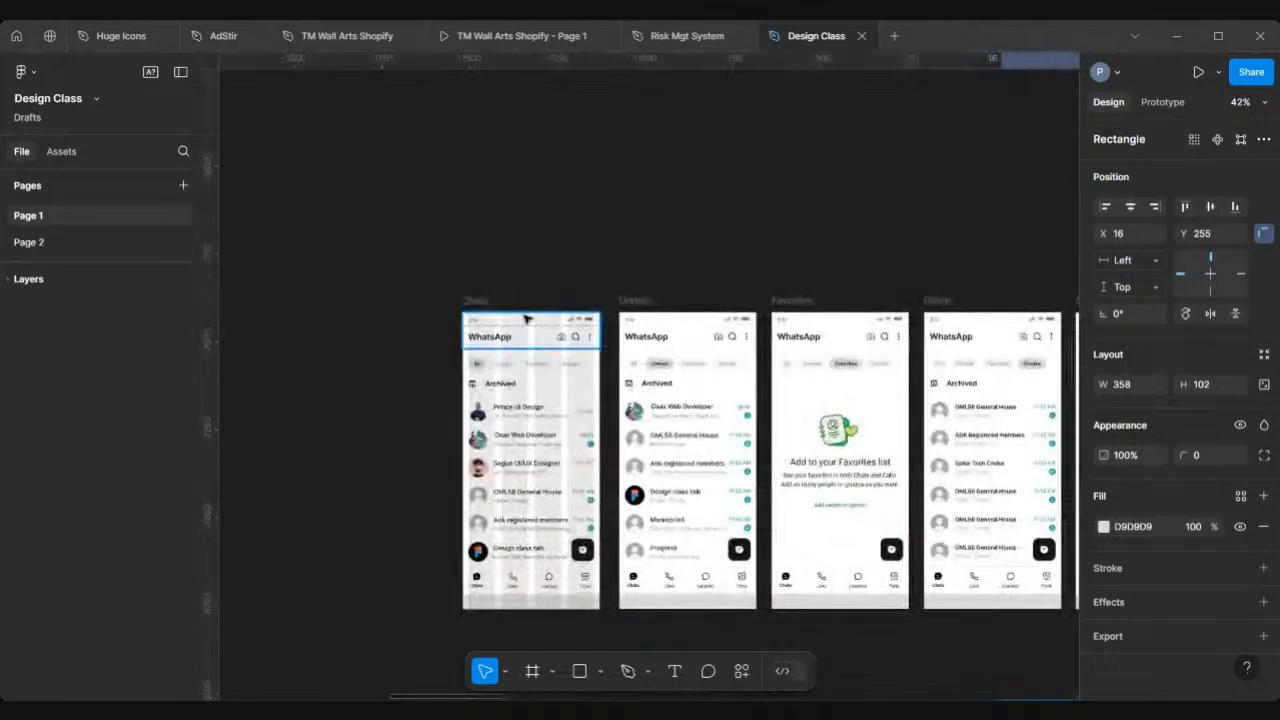
scroll(546, 325, "up", 4)
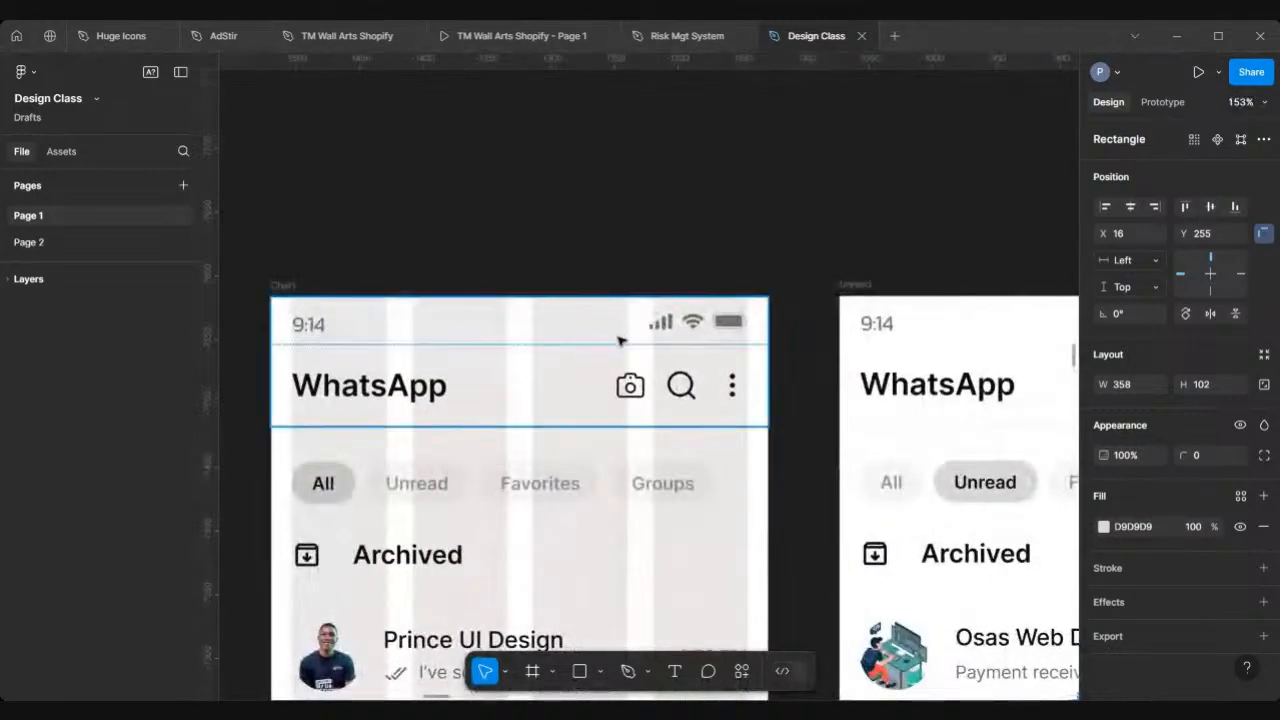
scroll(743, 317, "down", 3)
left_click(717, 326)
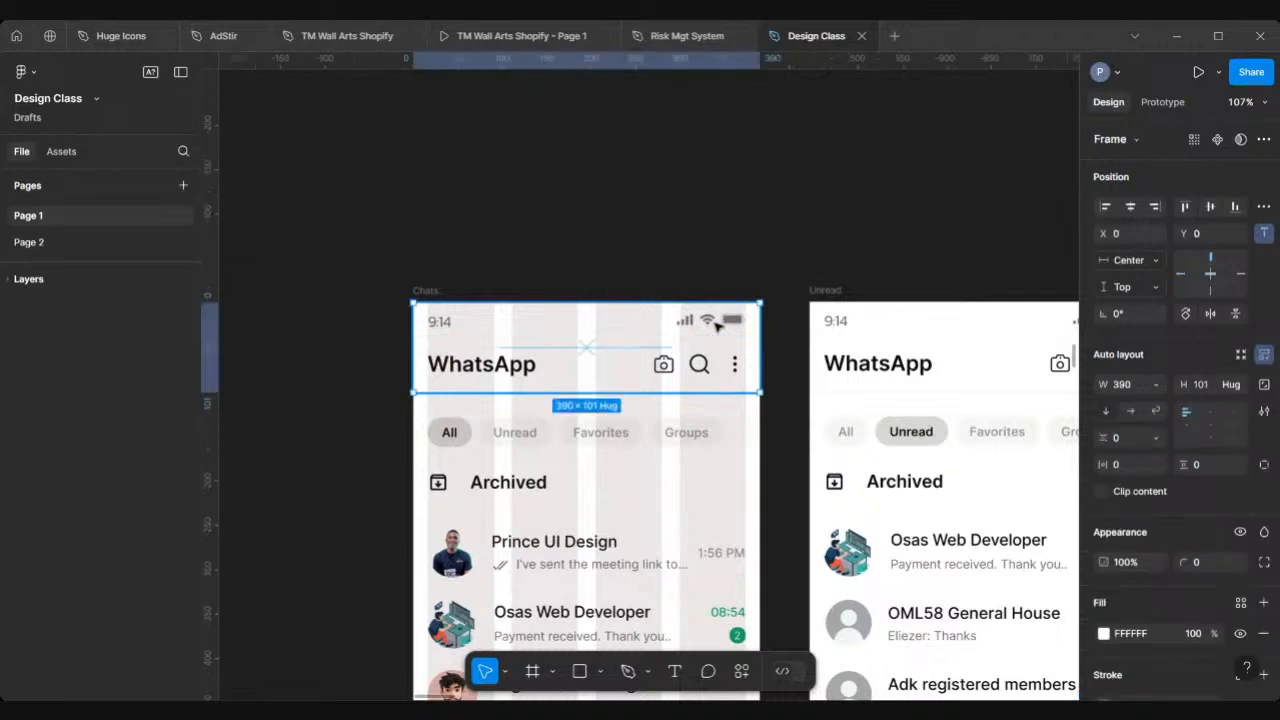
left_click_drag(717, 326, 717, 326)
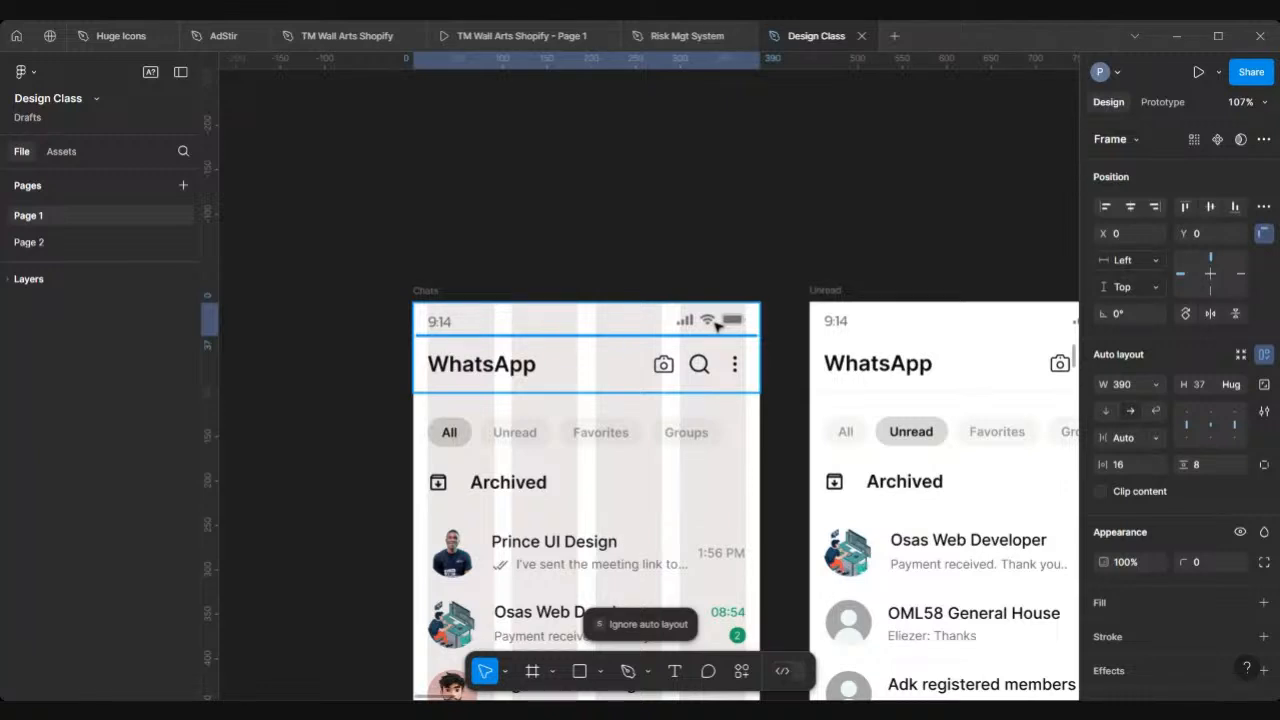
Bring the WhatsApp status bar over to the Google screens and place it just above the first reference screenshot
left_click_drag(717, 326, 703, 463)
scroll(726, 210, "down", 5, "ctrl")
scroll(703, 463, "down", 3)
scroll(703, 463, "right", 5)
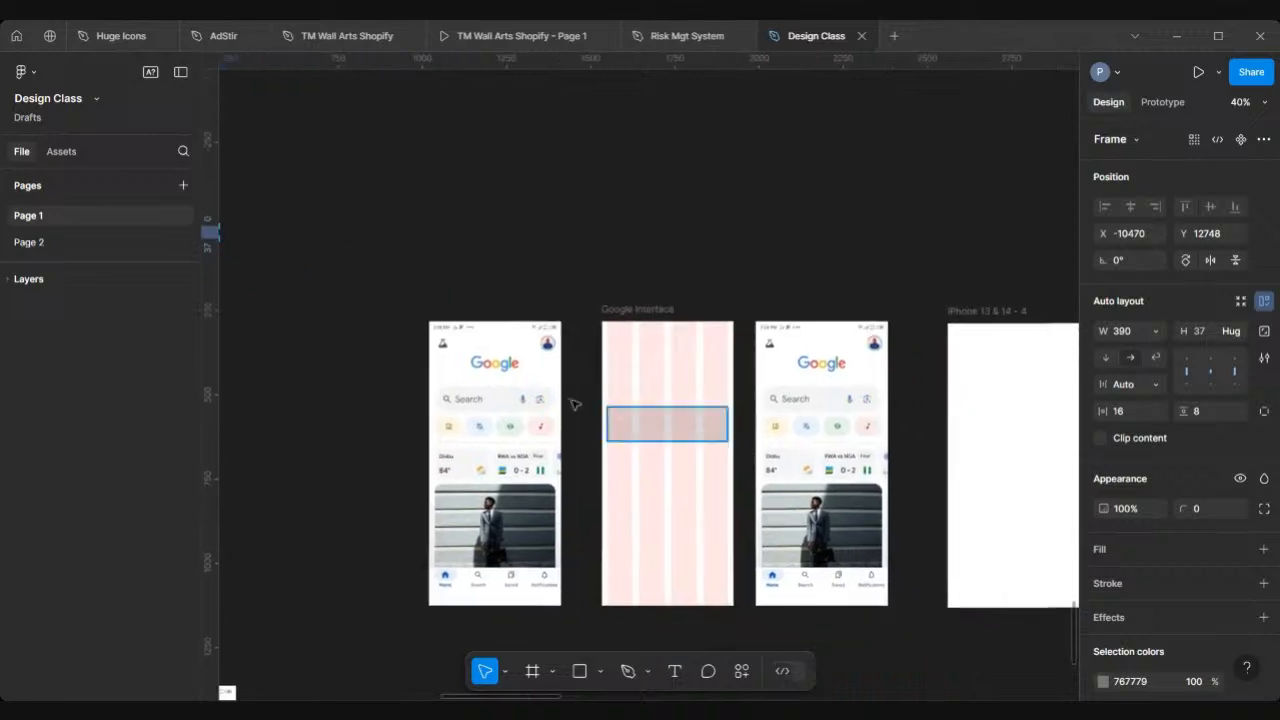
scroll(572, 401, "left", 3)
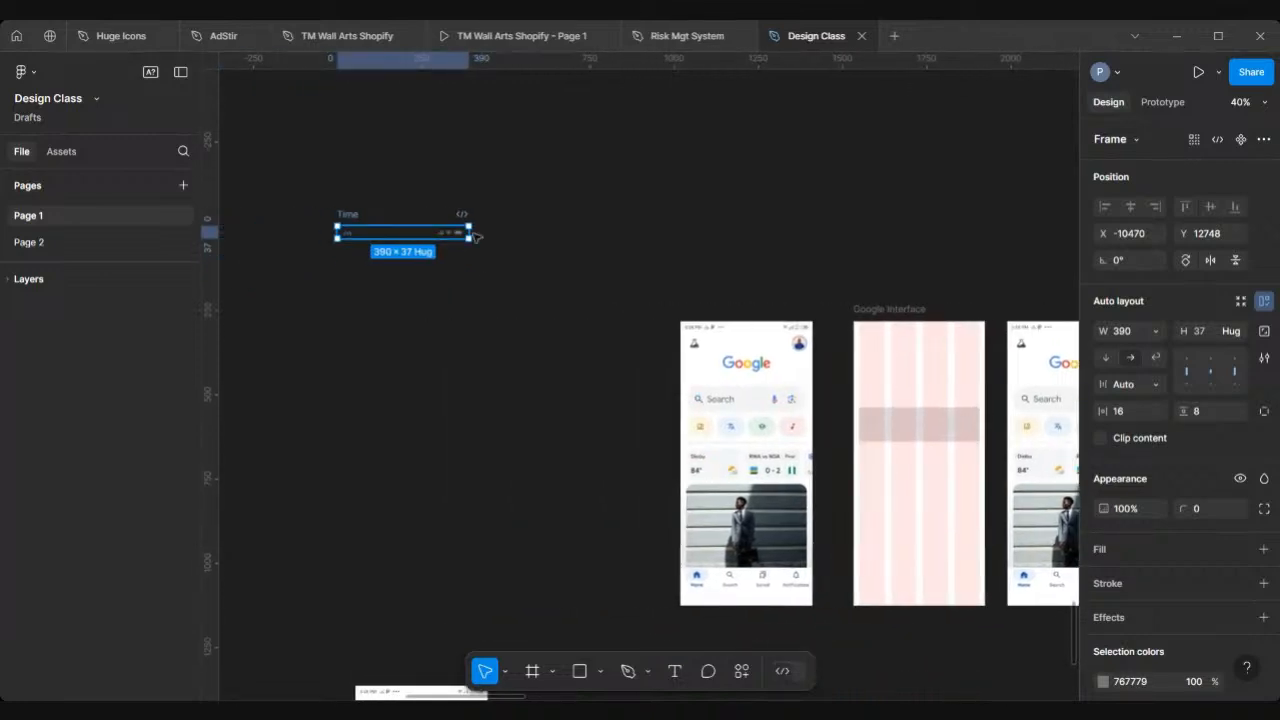
left_click_drag(440, 236, 749, 286)
scroll(748, 289, "up", 5)
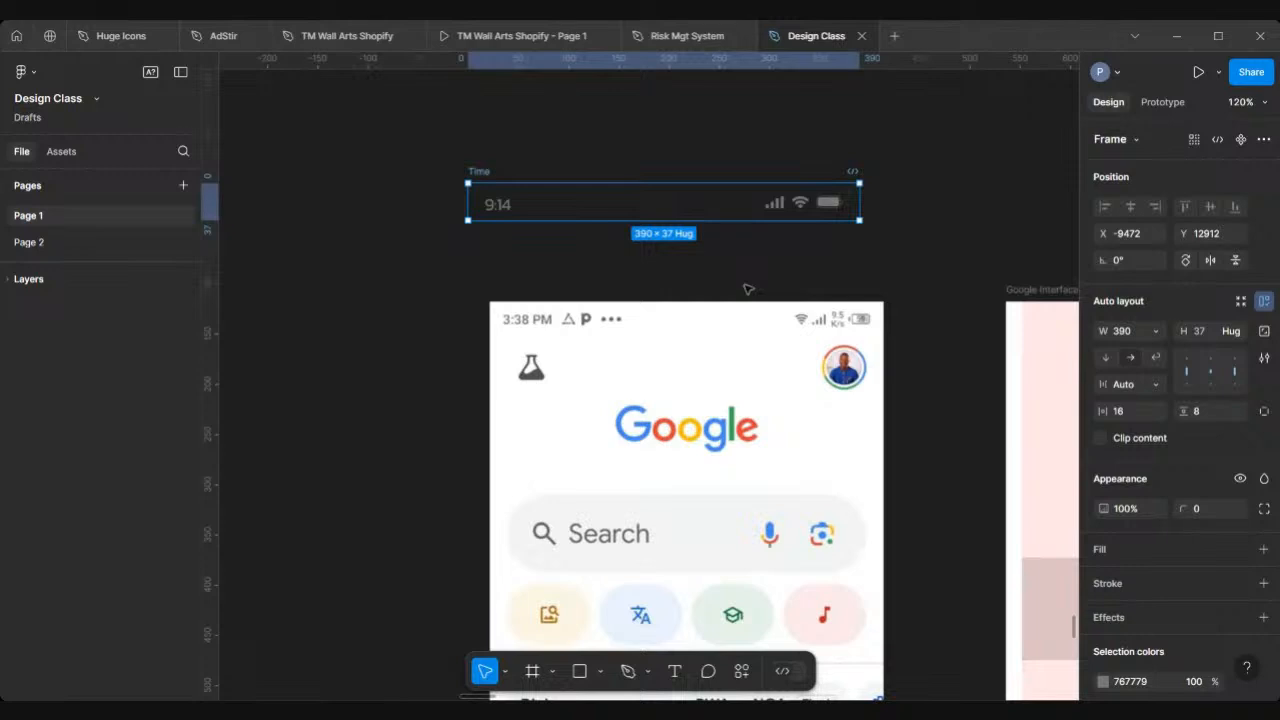
Examine the first Google reference screenshot from its header down to the bottom navigation bar
scroll(749, 288, "down", 1)
scroll(749, 288, "right", 1)
scroll(520, 335, "down", 3)
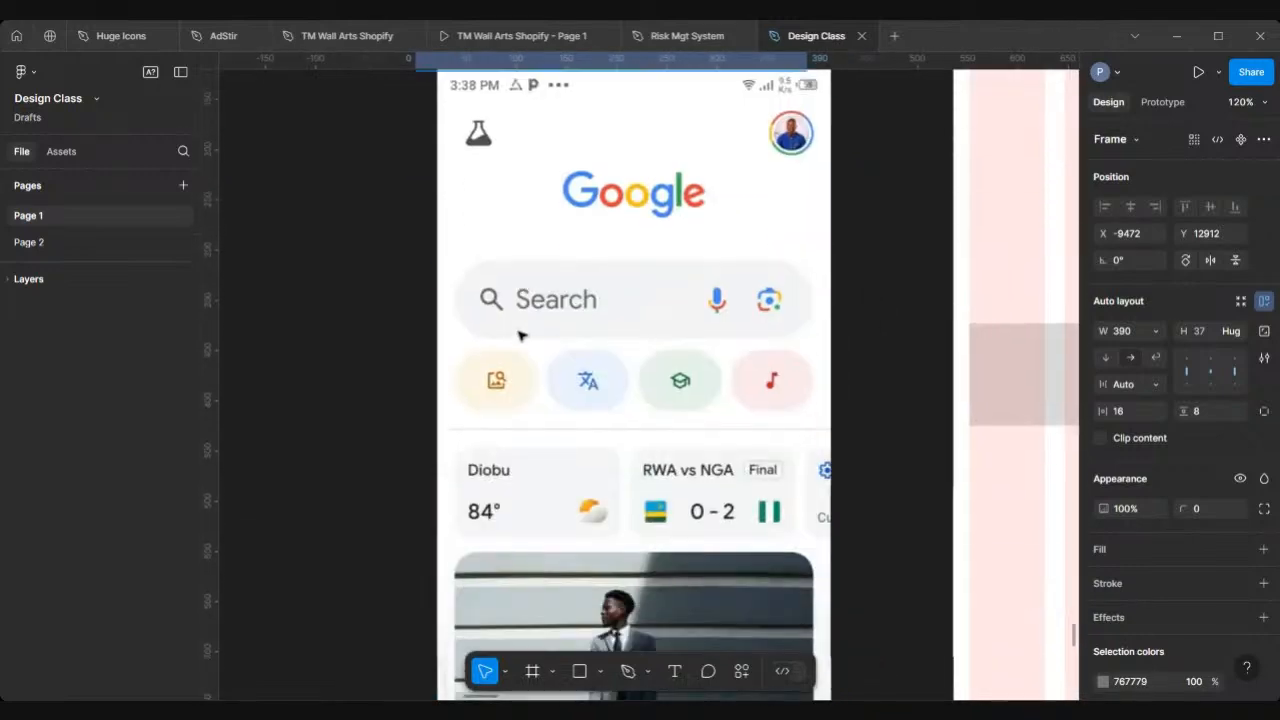
scroll(520, 335, "down", 3)
scroll(540, 434, "up", 3)
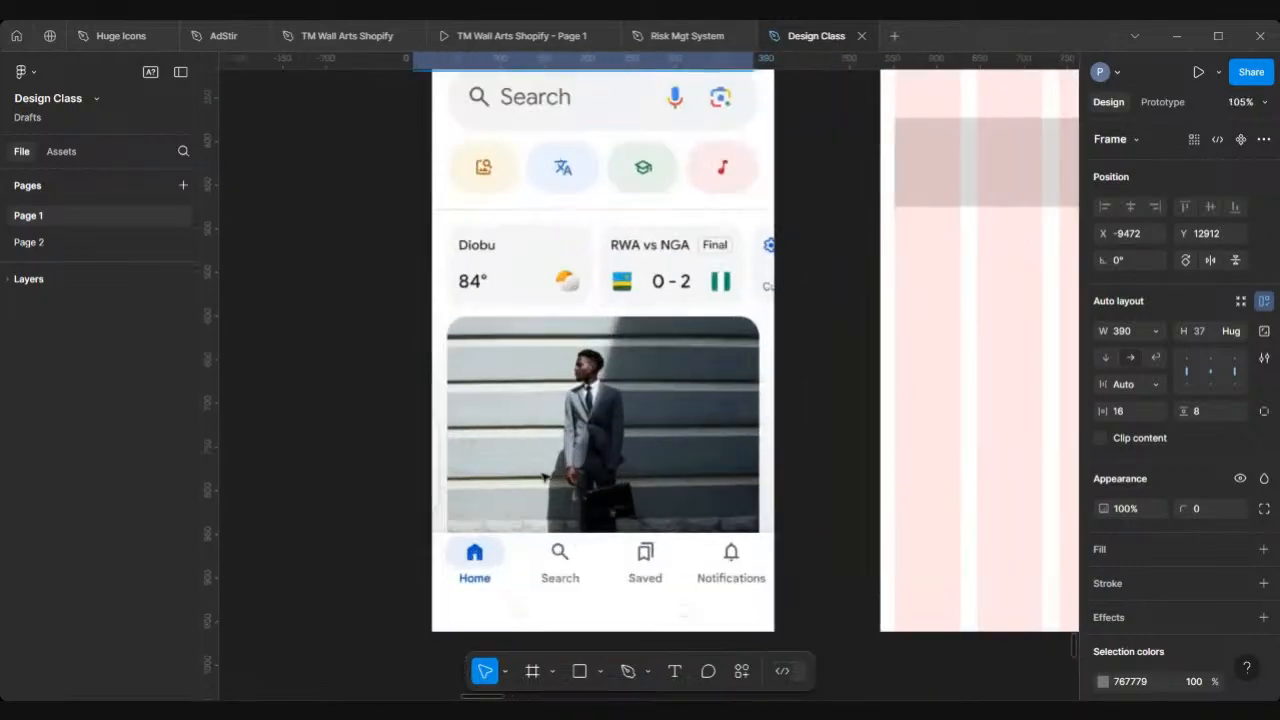
scroll(586, 568, "down", 2)
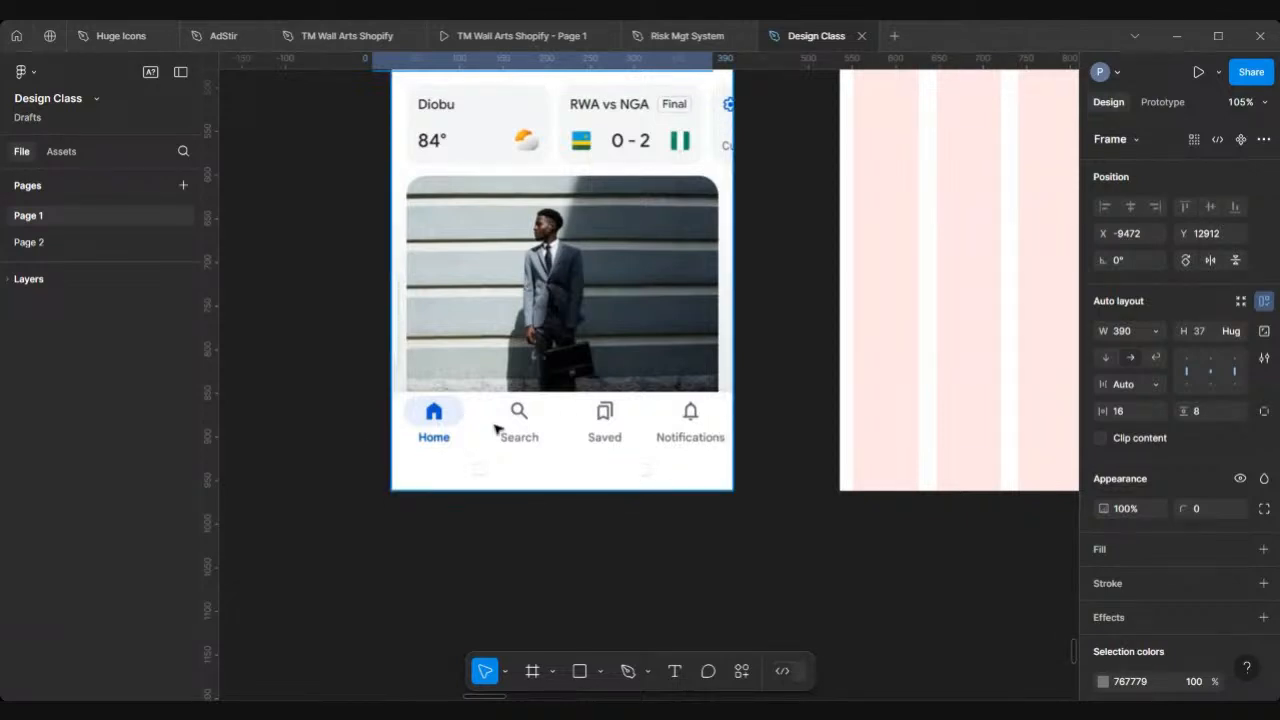
scroll(460, 413, "up", 3)
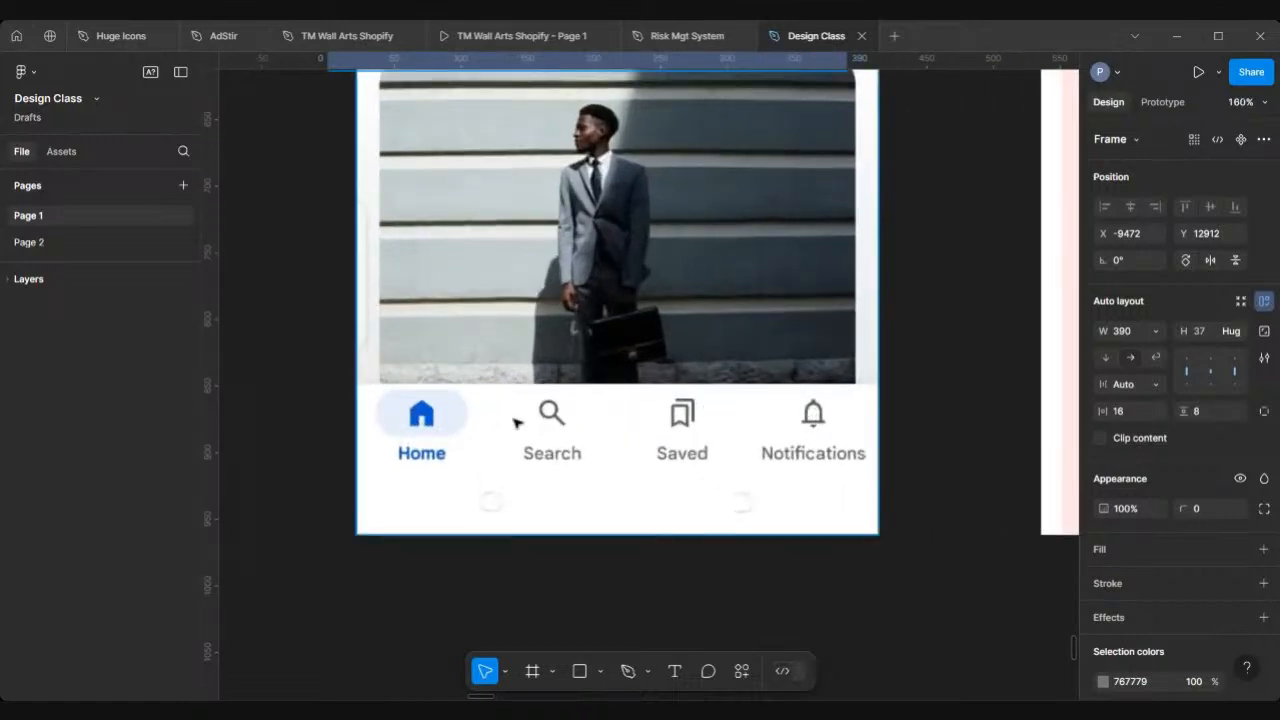
scroll(473, 459, "down", 3)
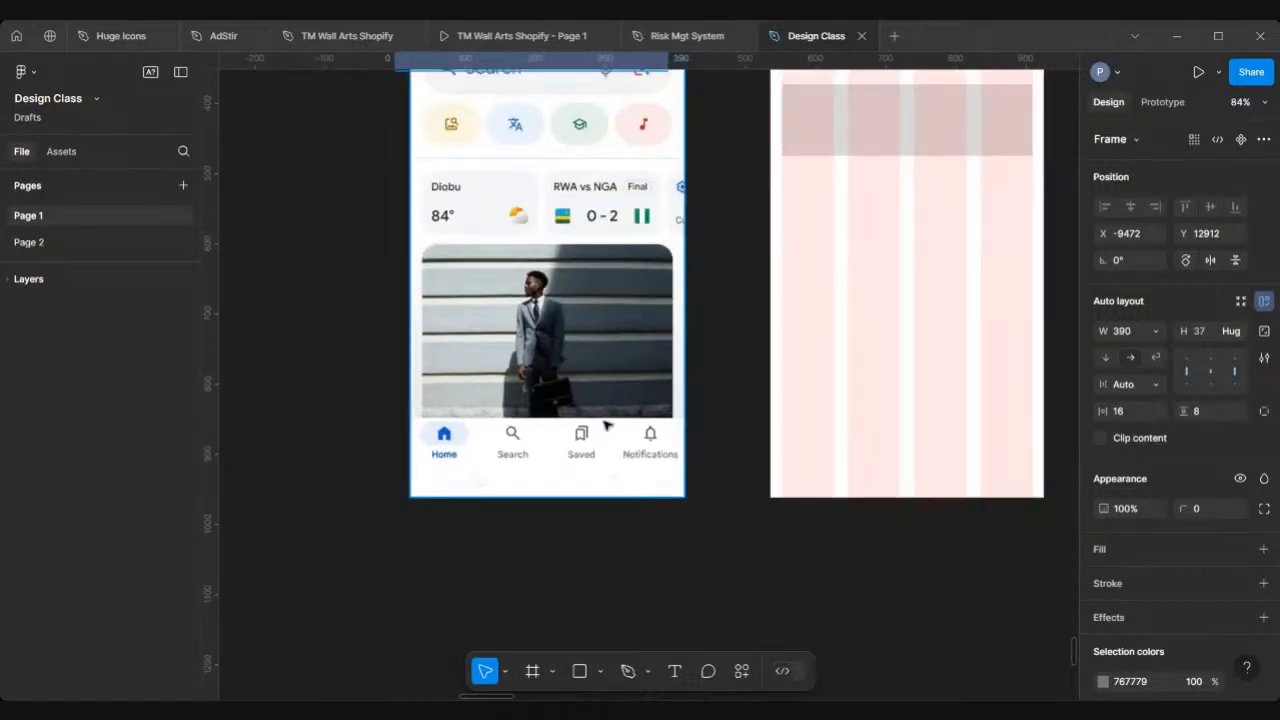
scroll(418, 450, "up", 5)
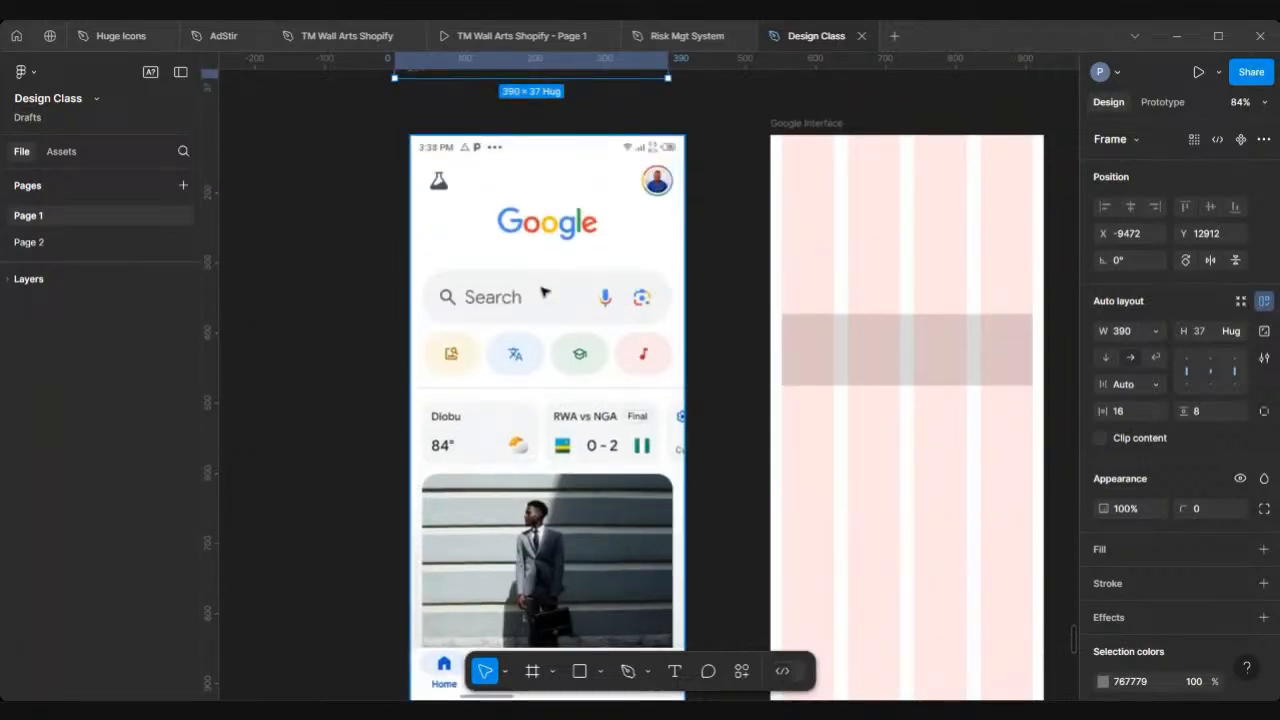
scroll(543, 292, "down", 3)
scroll(543, 289, "right", 2)
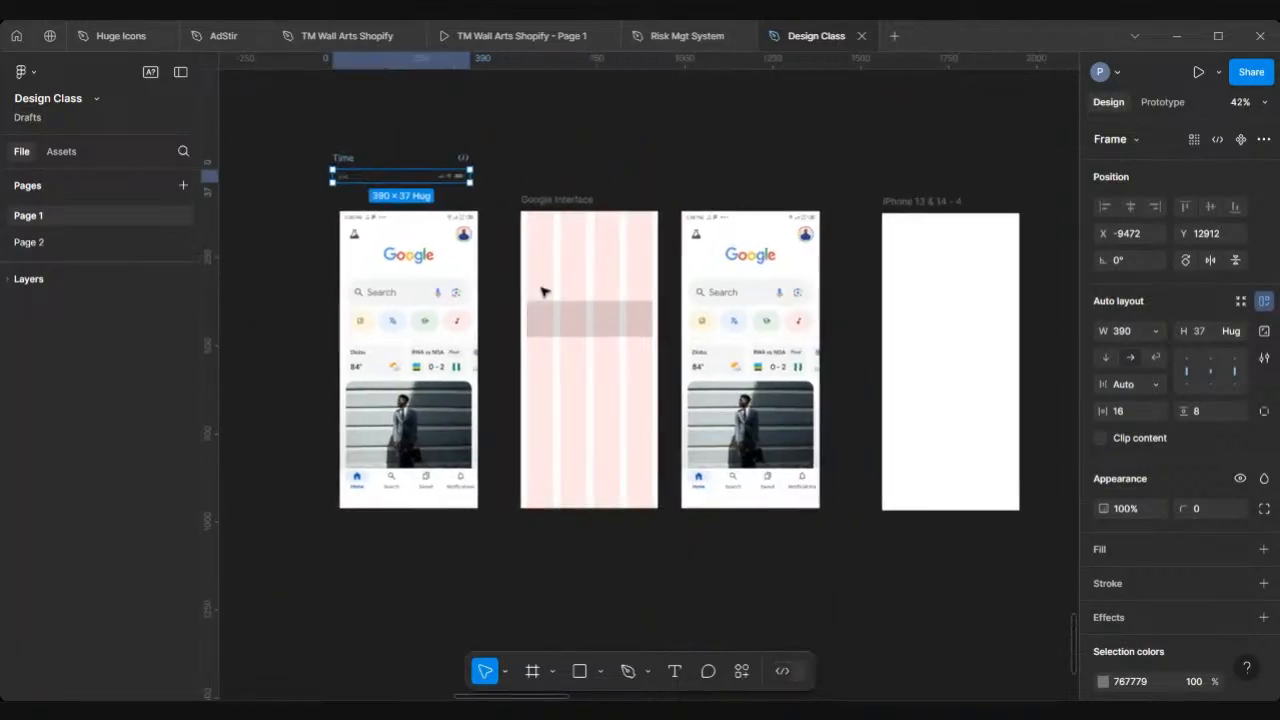
Move the first Google reference screenshot horizontally to X -9352, close beside the Google Interface frame
left_click(659, 132)
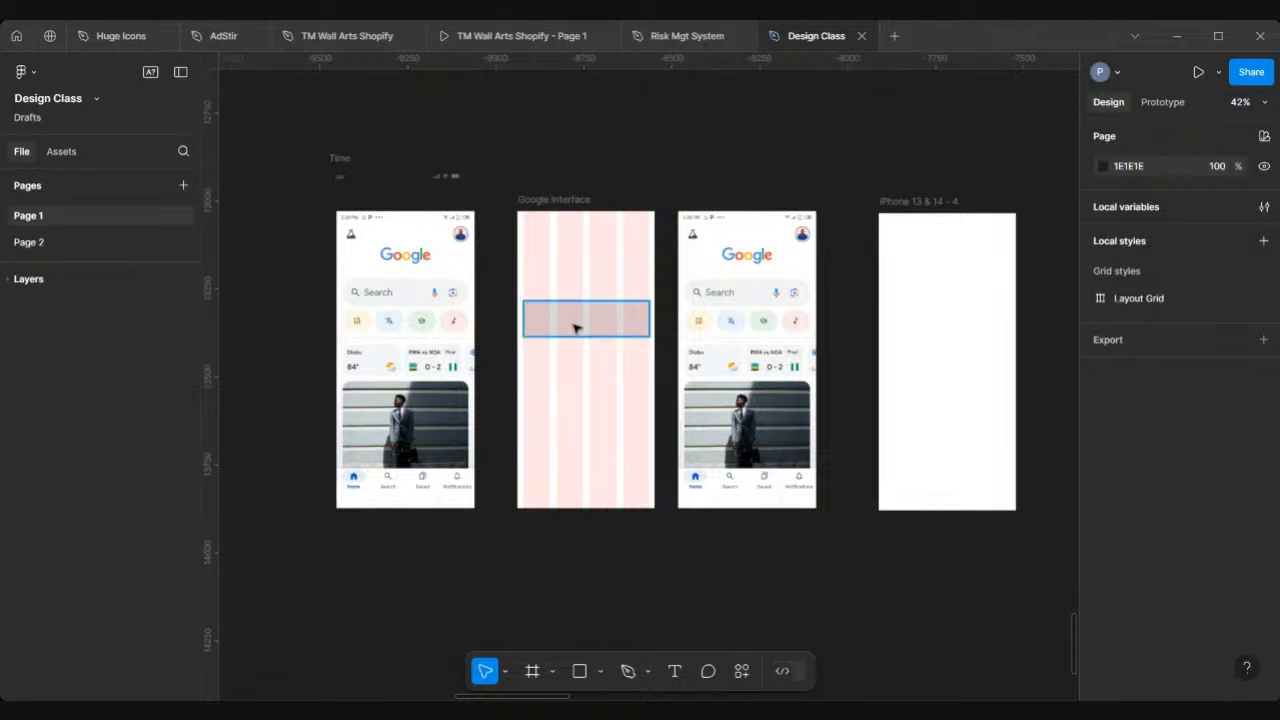
scroll(577, 326, "up", 3)
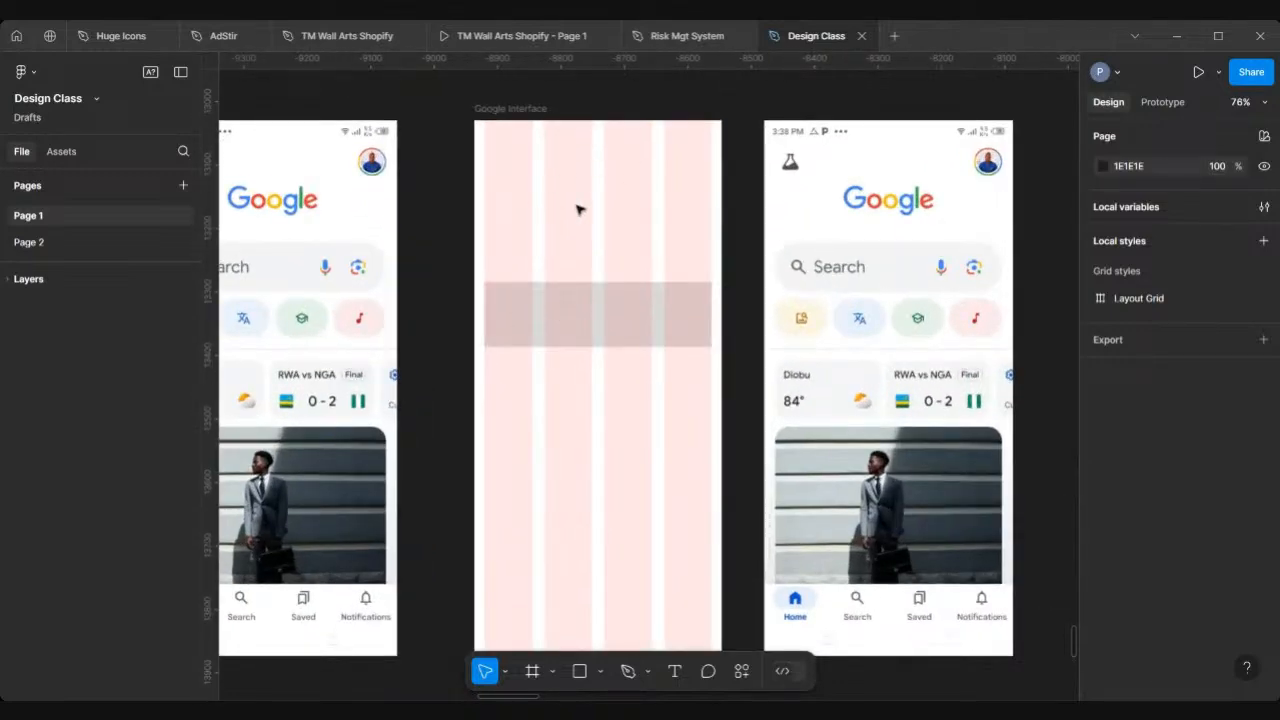
scroll(577, 209, "down", 3)
scroll(577, 209, "up", 3)
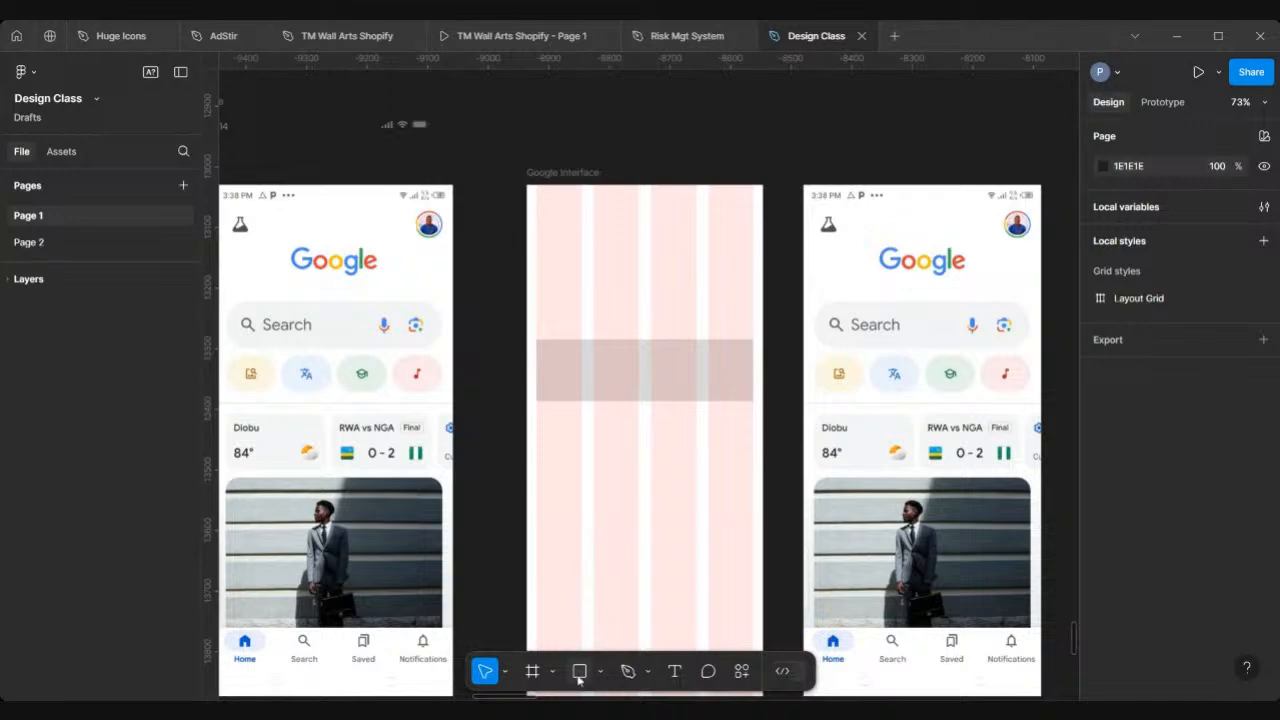
left_click(650, 375)
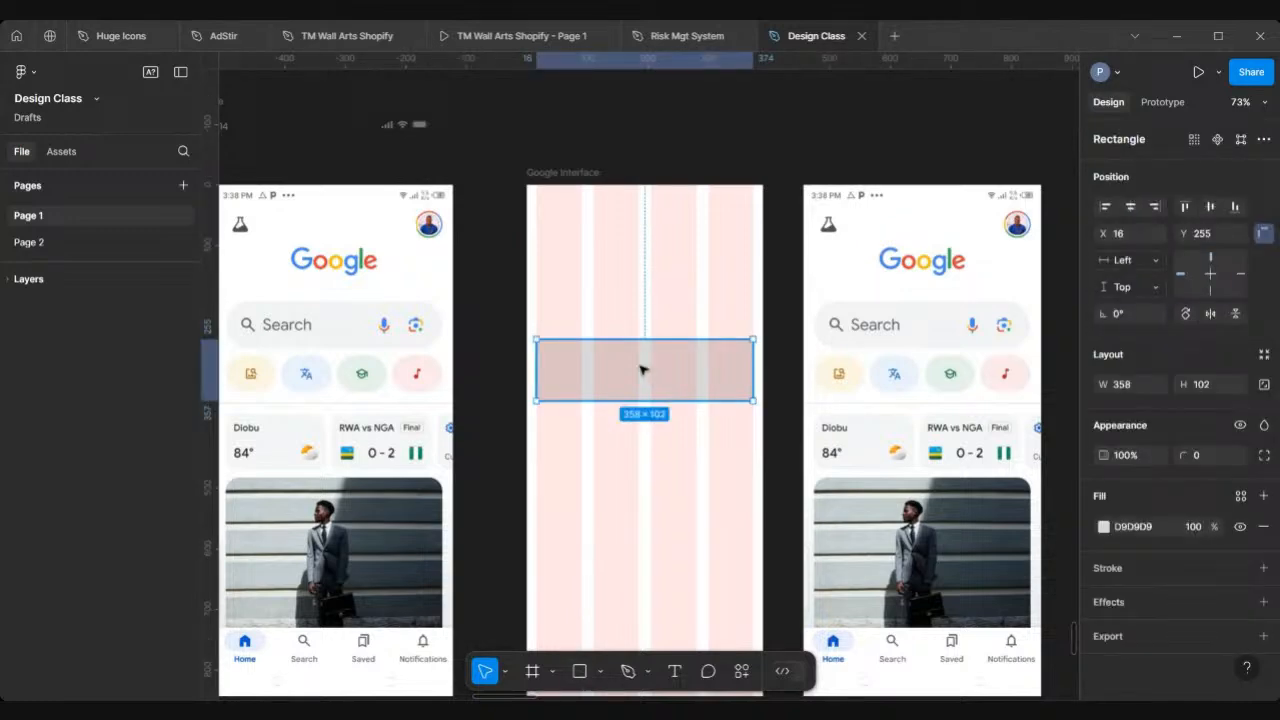
scroll(641, 370, "up", 2)
scroll(641, 370, "down", 4)
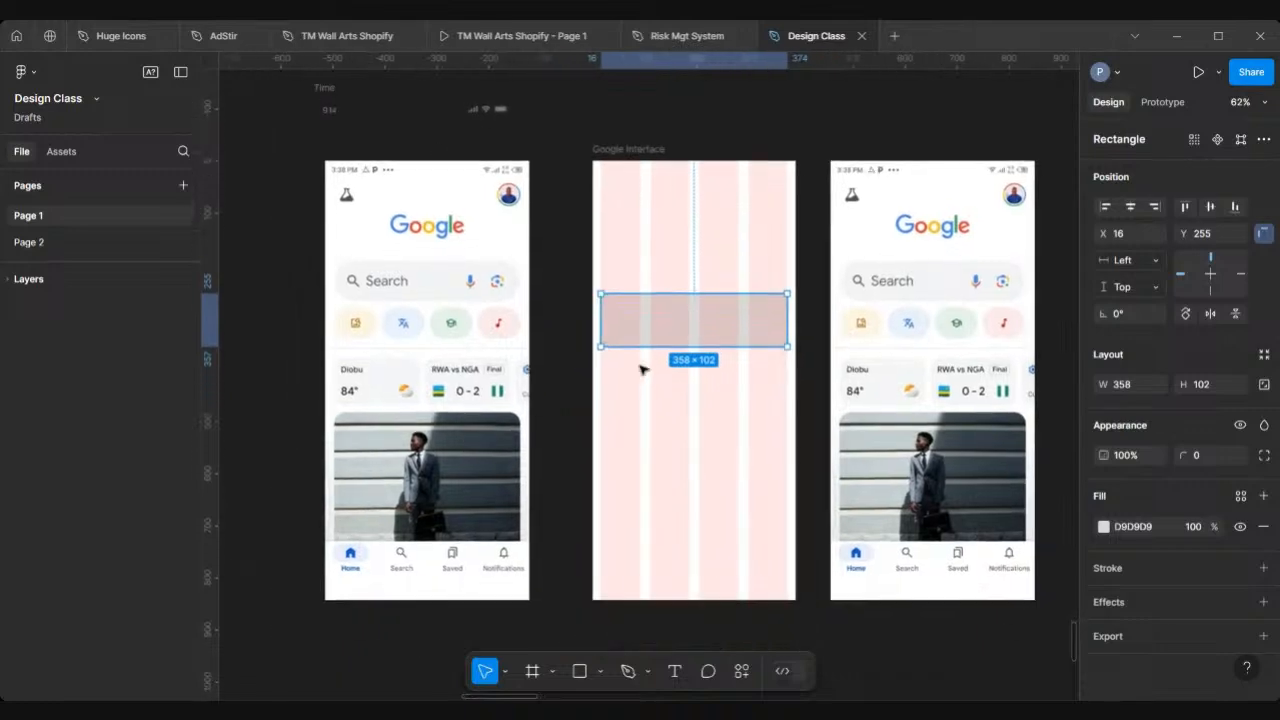
scroll(371, 163, "up", 2)
left_click(385, 190)
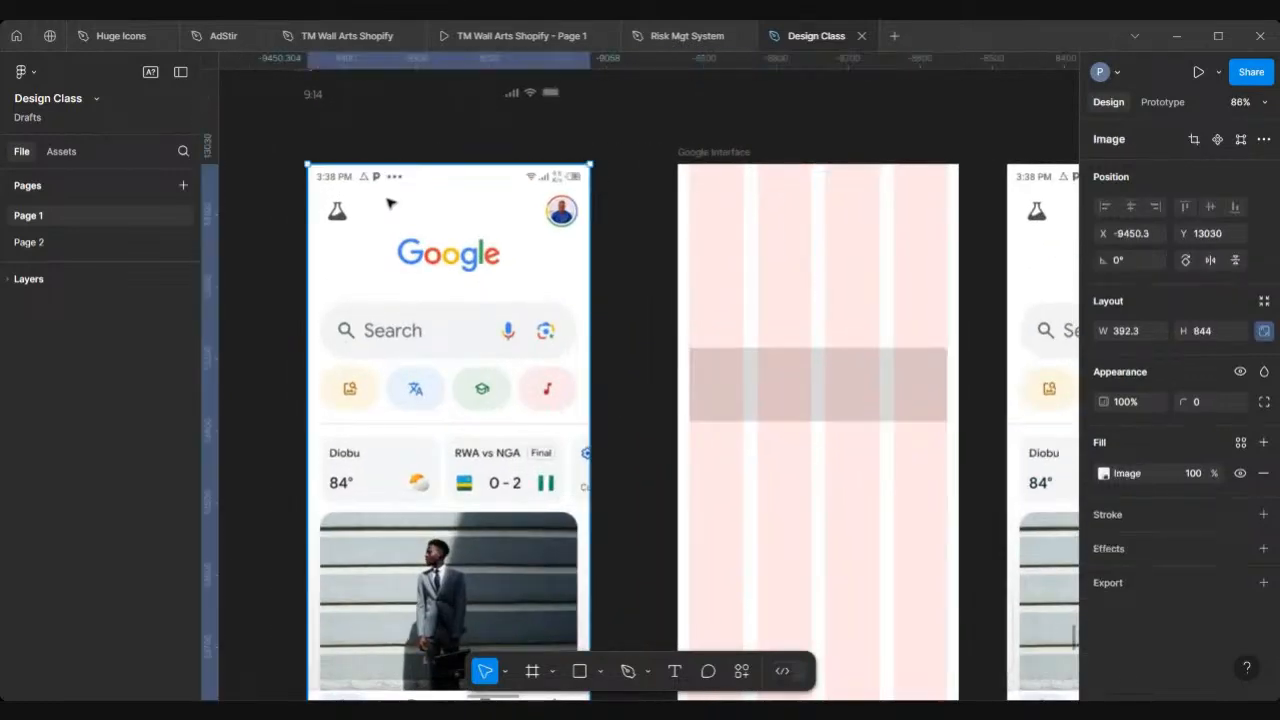
left_click_drag(389, 203, 460, 203)
scroll(460, 203, "right", 1)
scroll(460, 203, "down", 1)
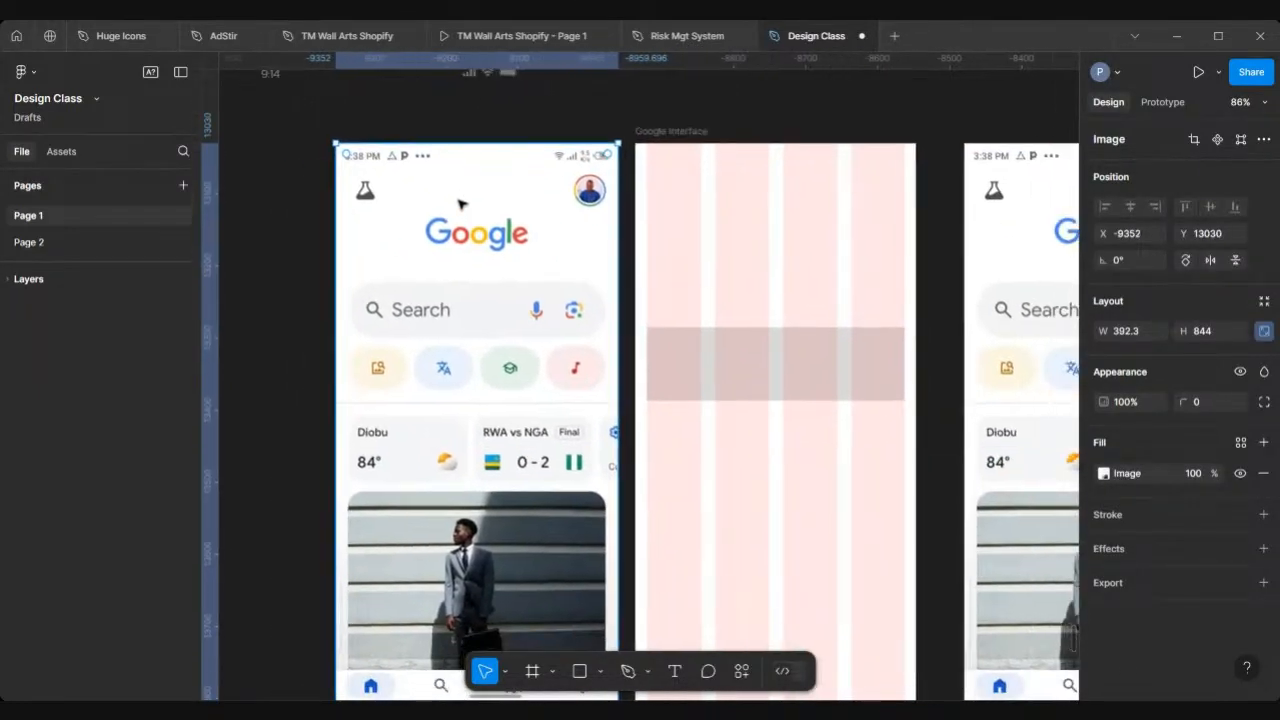
Stretch the grey rectangle to the Google Interface frame's full 390 width and move it to the frame's top edge at Y 0
left_click(707, 362)
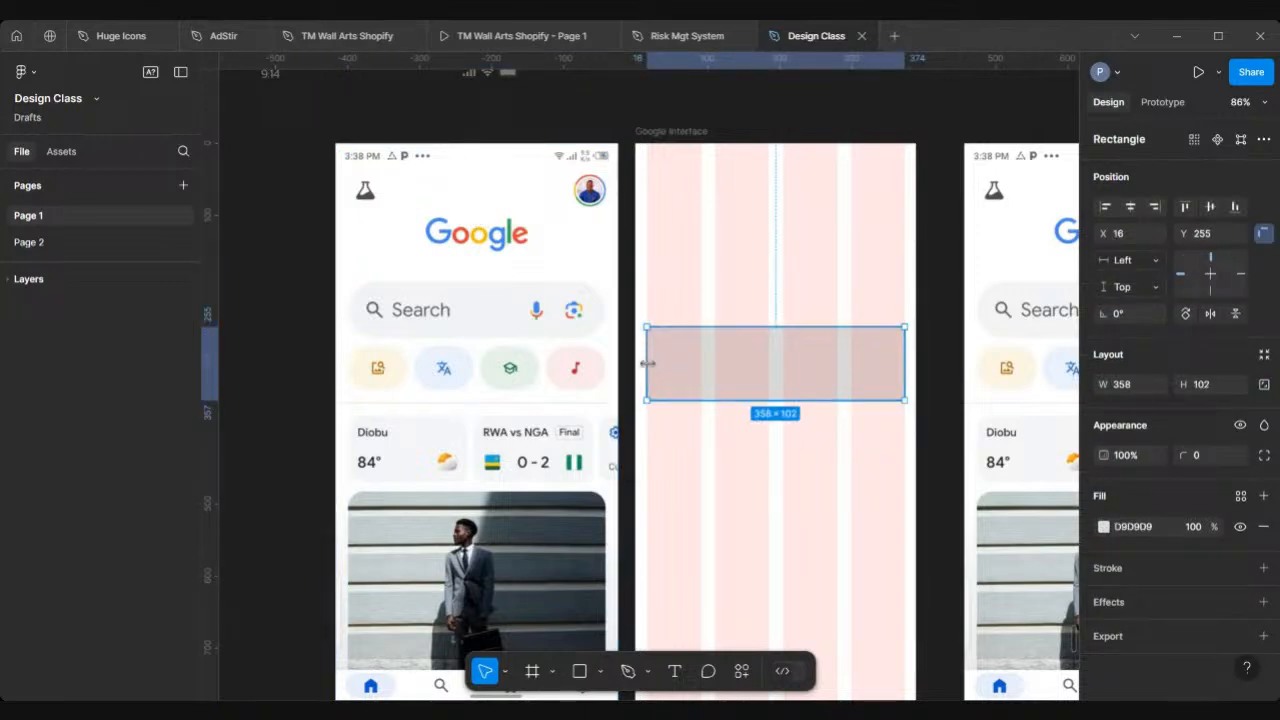
left_click_drag(639, 365, 634, 365)
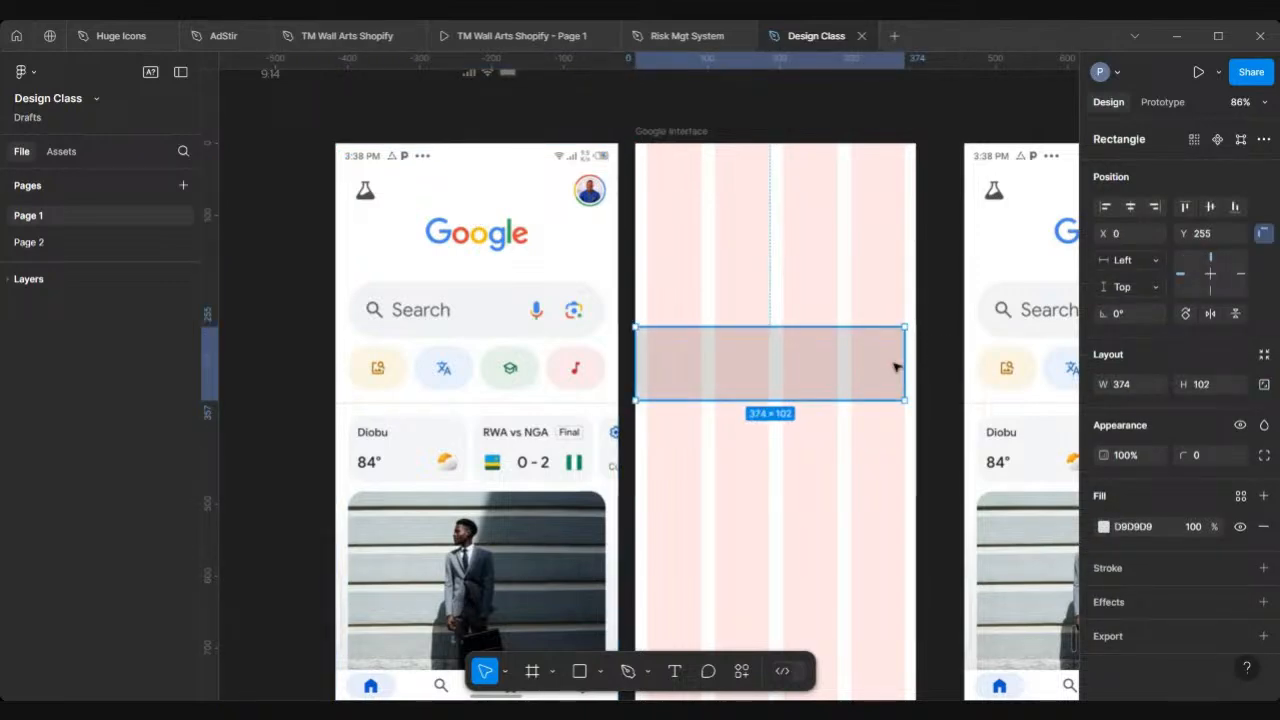
left_click_drag(906, 364, 916, 365)
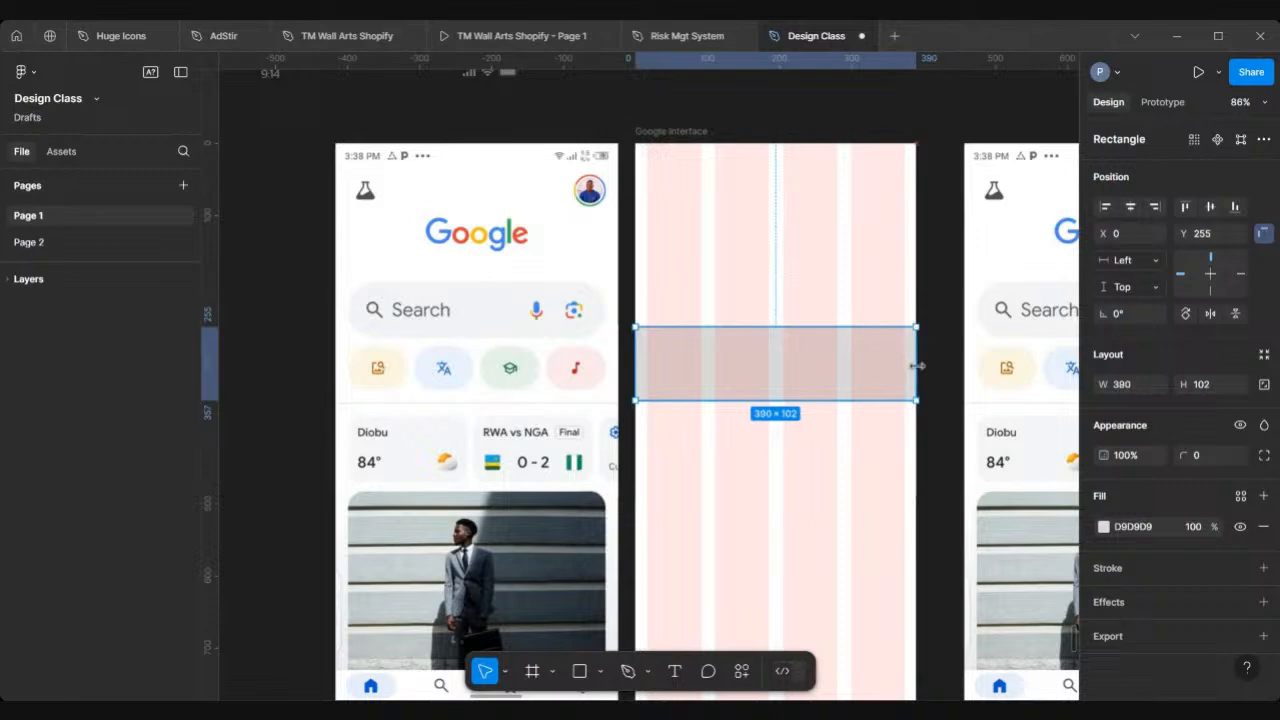
left_click_drag(818, 372, 828, 188)
scroll(667, 196, "up", 5)
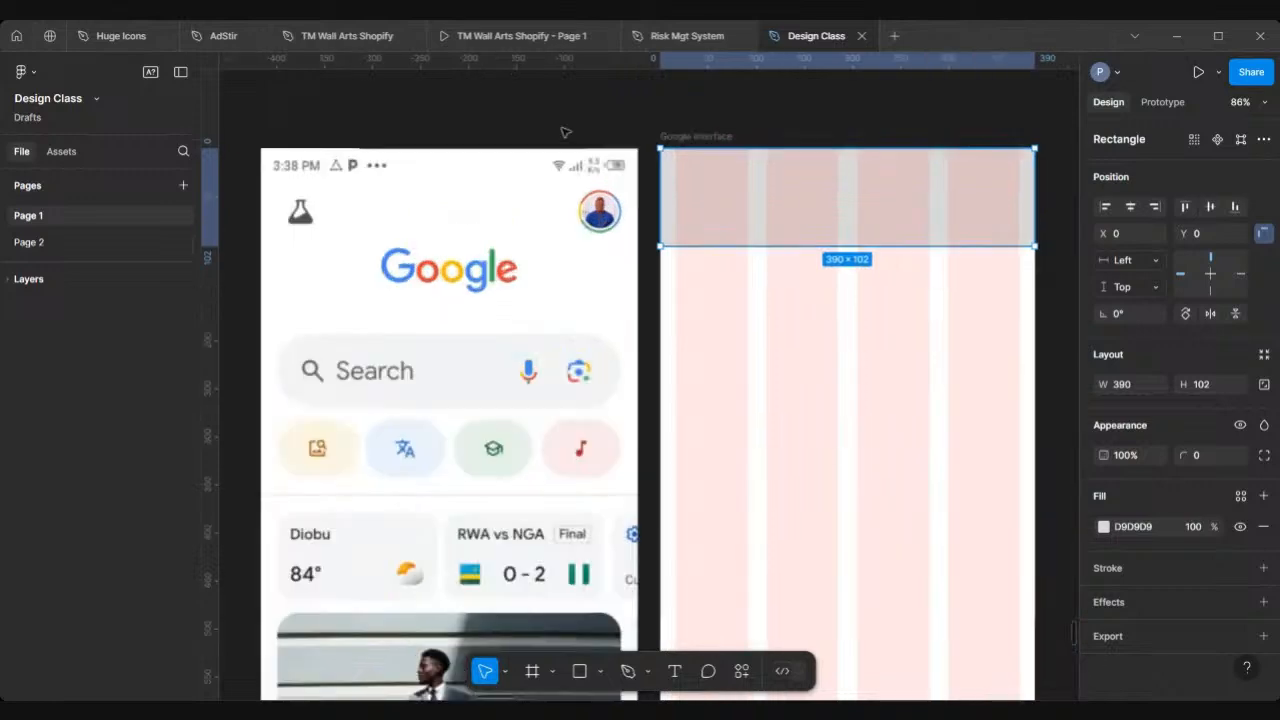
Set the height of the grey rectangle at the Google Interface frame's top edge to 30
scroll(537, 180, "up", 3)
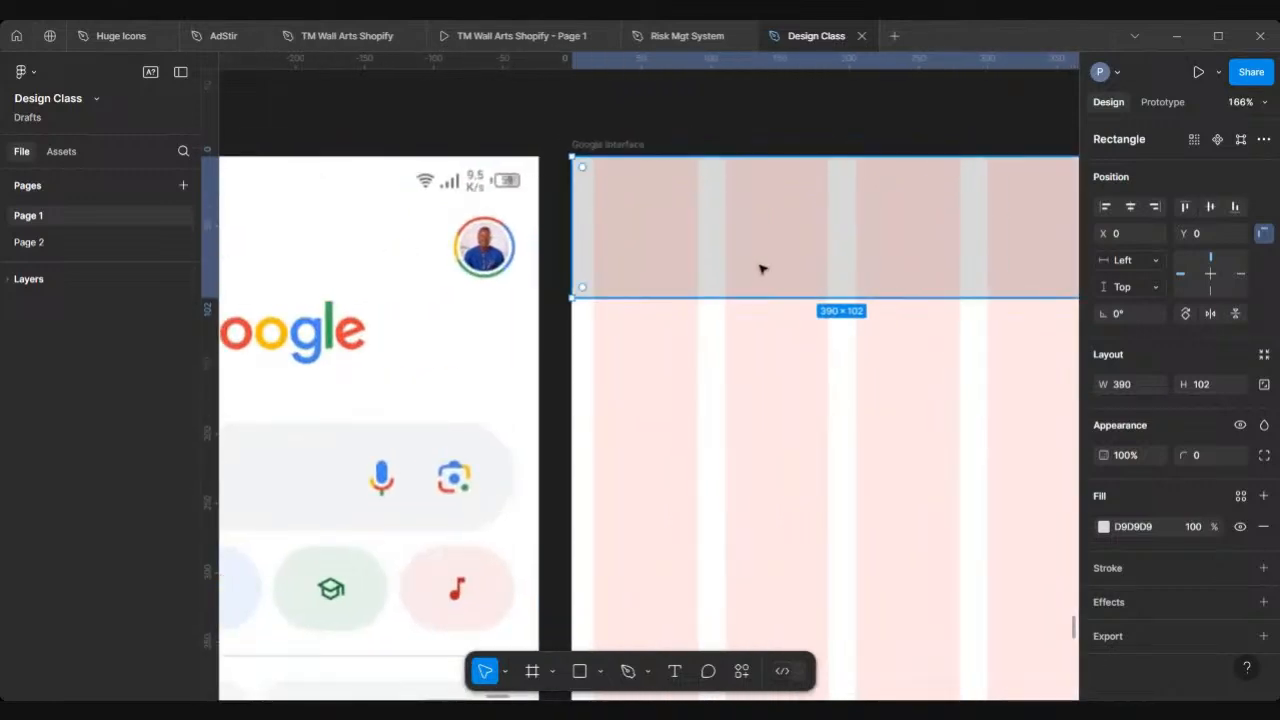
scroll(760, 269, "right", 4)
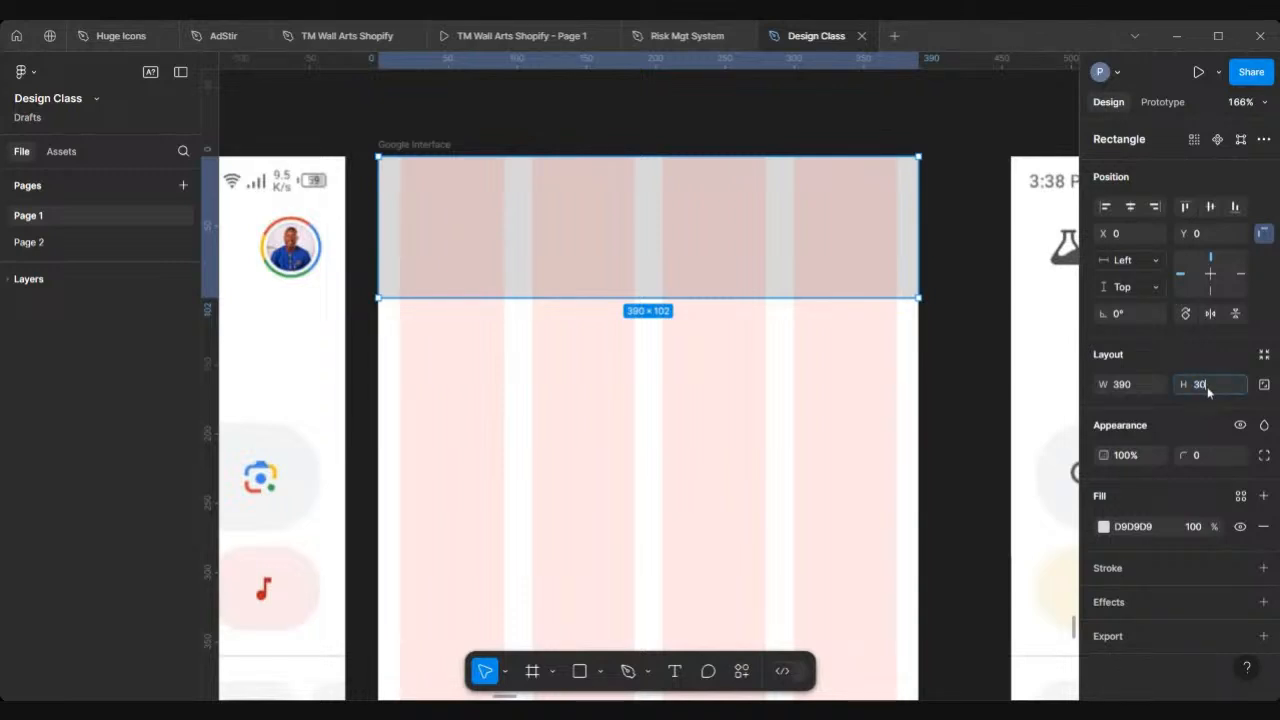
key("Return")
Examine the first Google reference screenshot's status bar and its bottom navigation bar beside the Google Interface frame
scroll(600, 295, "left", 4)
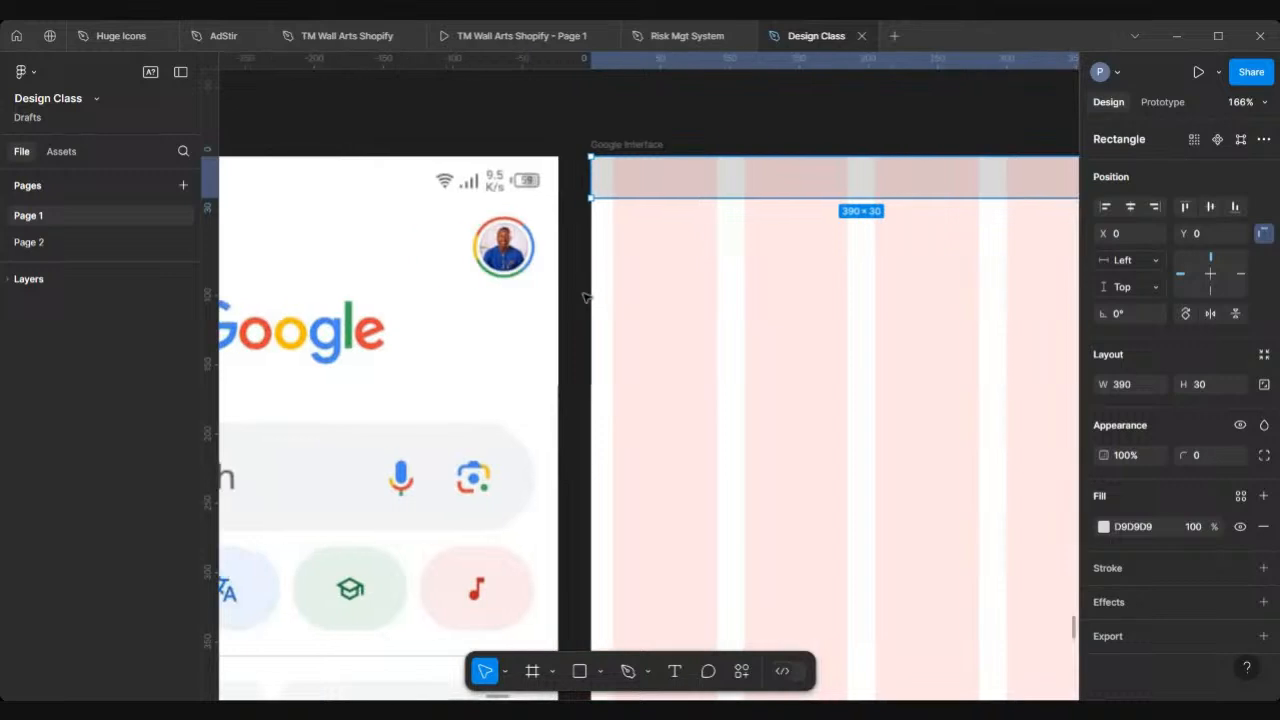
scroll(597, 205, "left", 1)
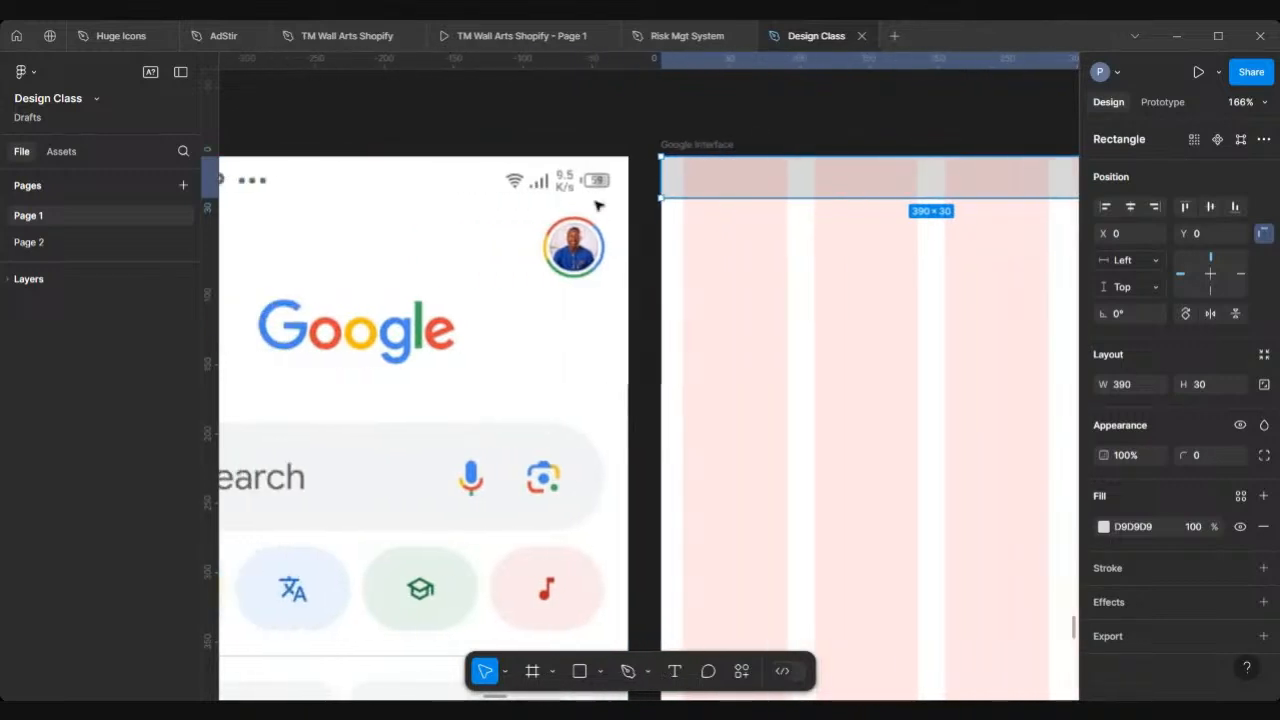
scroll(597, 205, "left", 1)
scroll(600, 215, "down", 5)
scroll(610, 235, "down", 5)
scroll(613, 246, "right", 1)
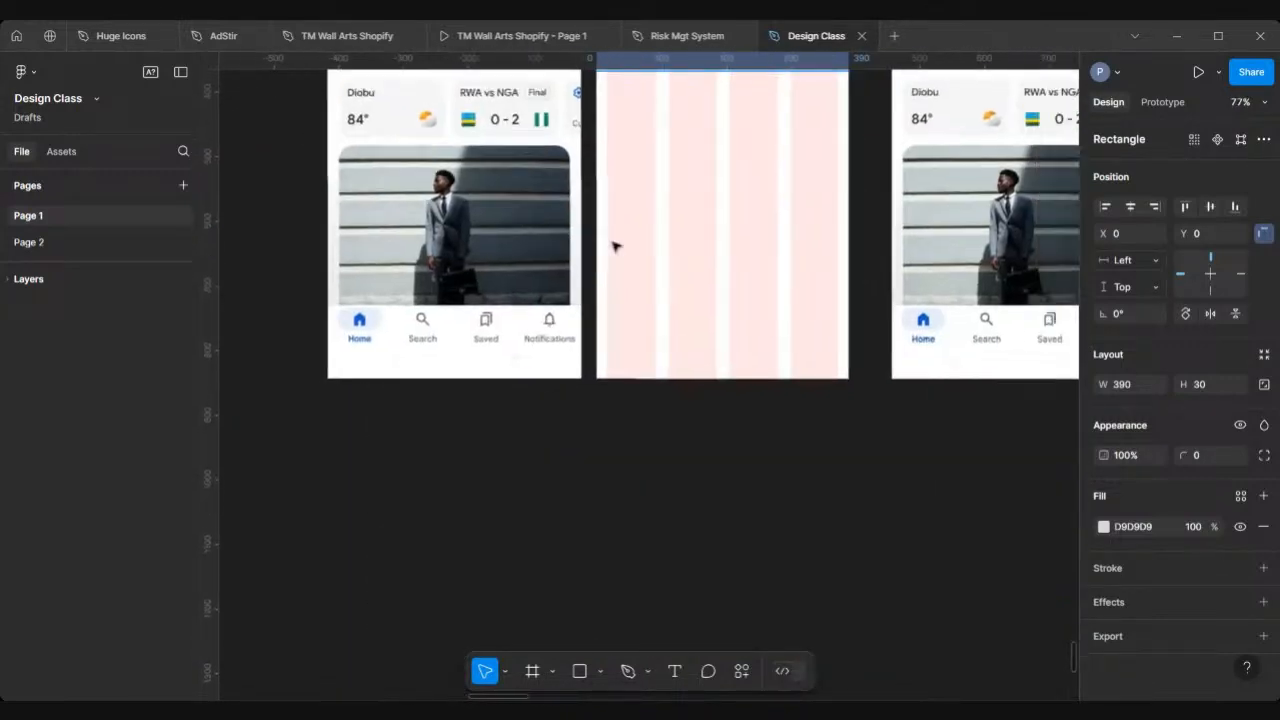
scroll(506, 380, "right", 1)
scroll(506, 383, "up", 3)
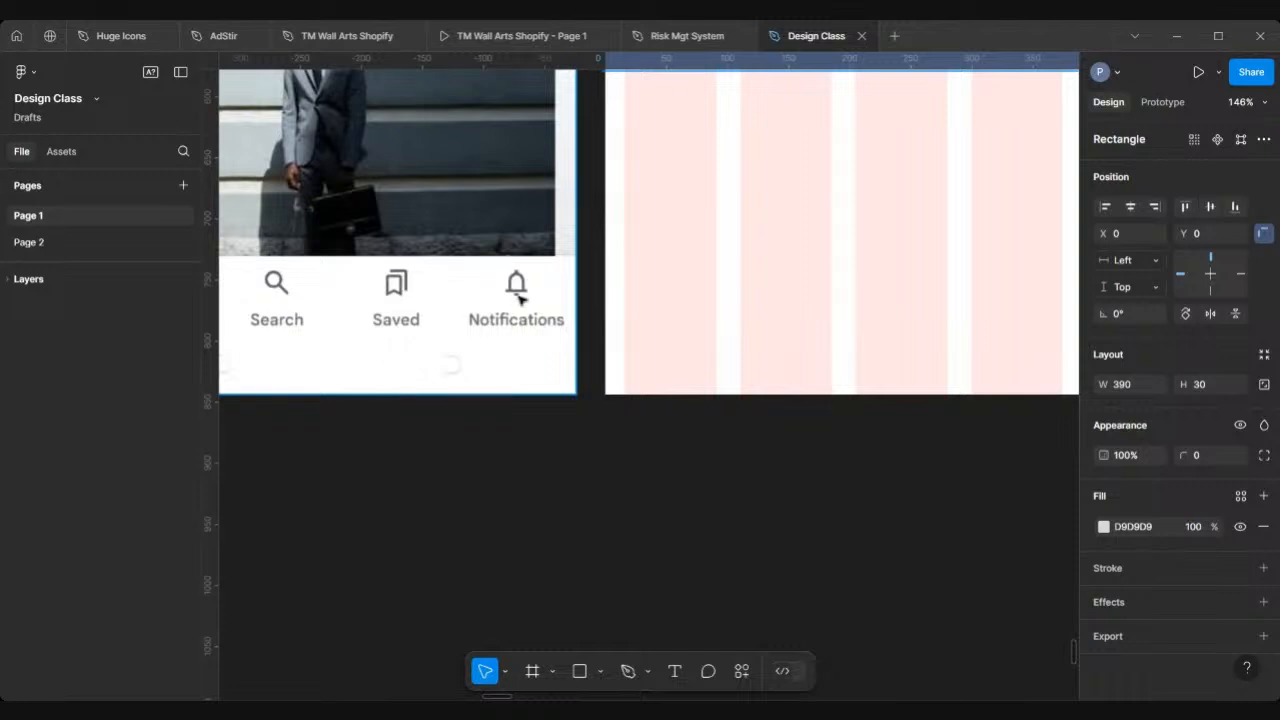
scroll(537, 323, "down", 3)
scroll(477, 306, "up", 3)
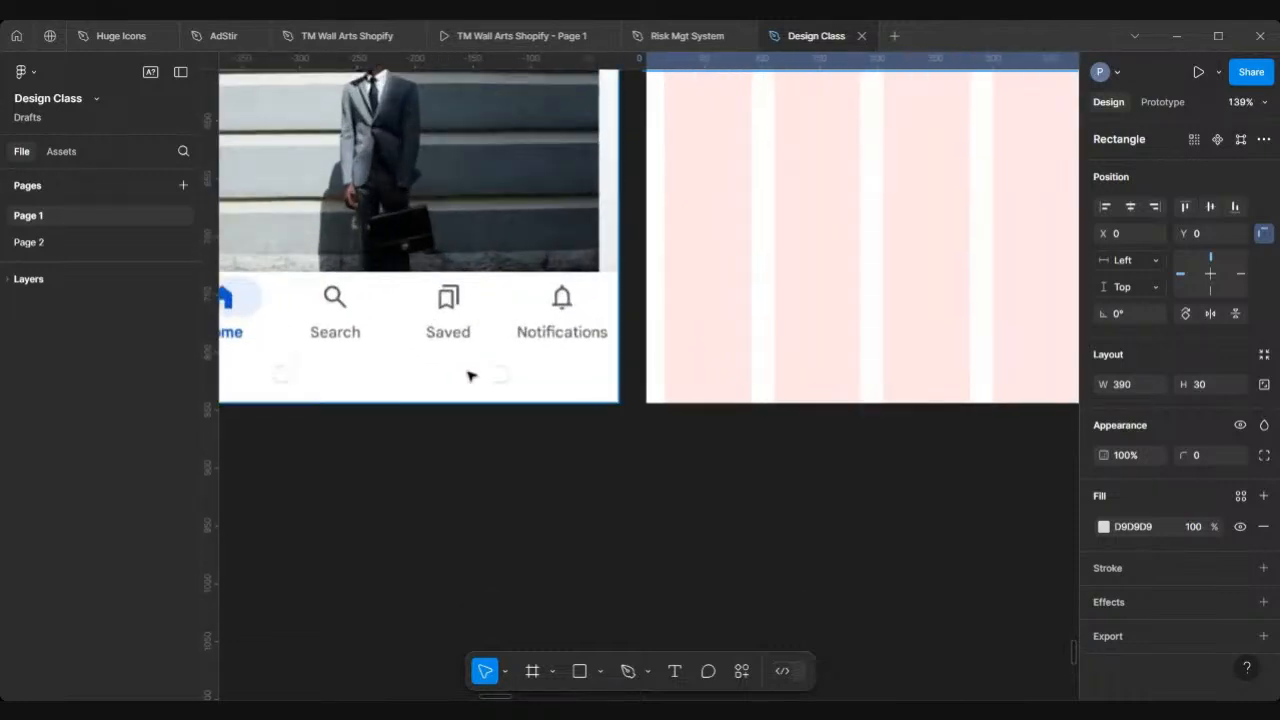
scroll(470, 376, "down", 3)
scroll(472, 371, "up", 3)
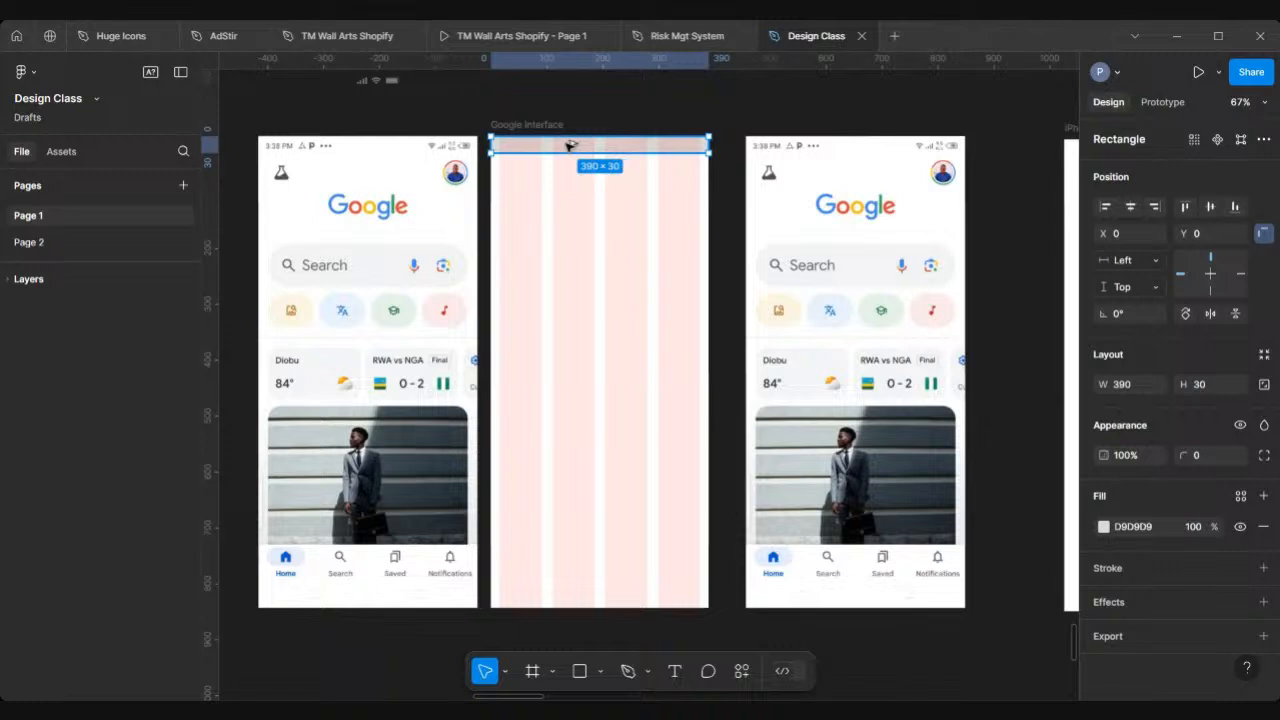
Duplicate the 390 × 30 rectangle and place the copy at Y 730, level with the top of the reference's navigation bar
left_click_drag(569, 147, 570, 527)
scroll(566, 528, "down", 3)
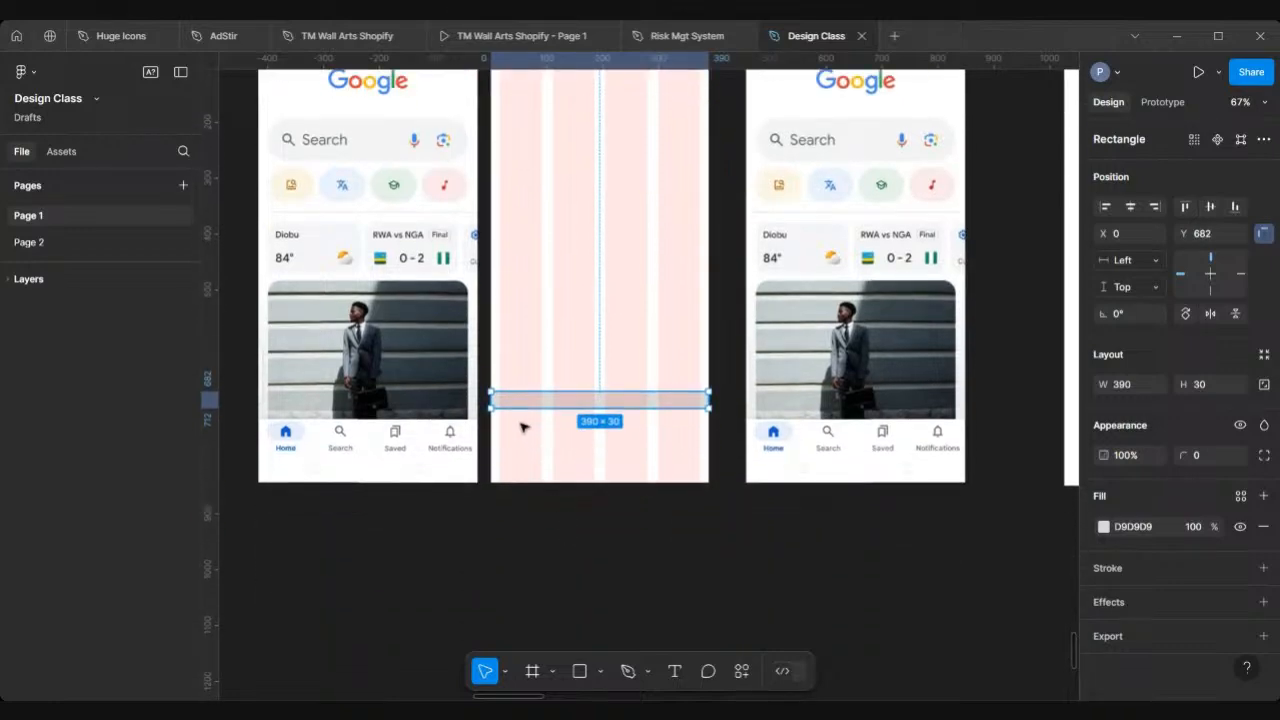
scroll(523, 427, "left", 1)
scroll(523, 427, "down", 1)
scroll(523, 427, "down", 3)
scroll(626, 329, "up", 1)
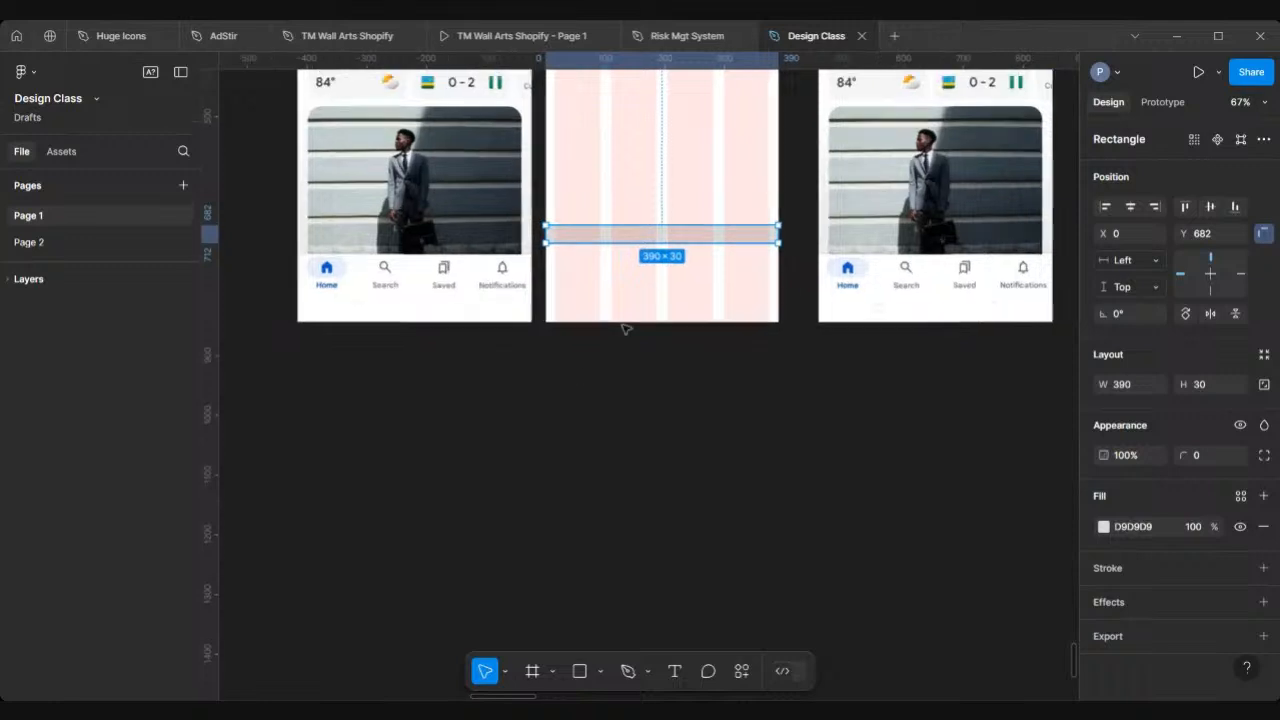
scroll(626, 329, "up", 3)
scroll(600, 300, "up", 2)
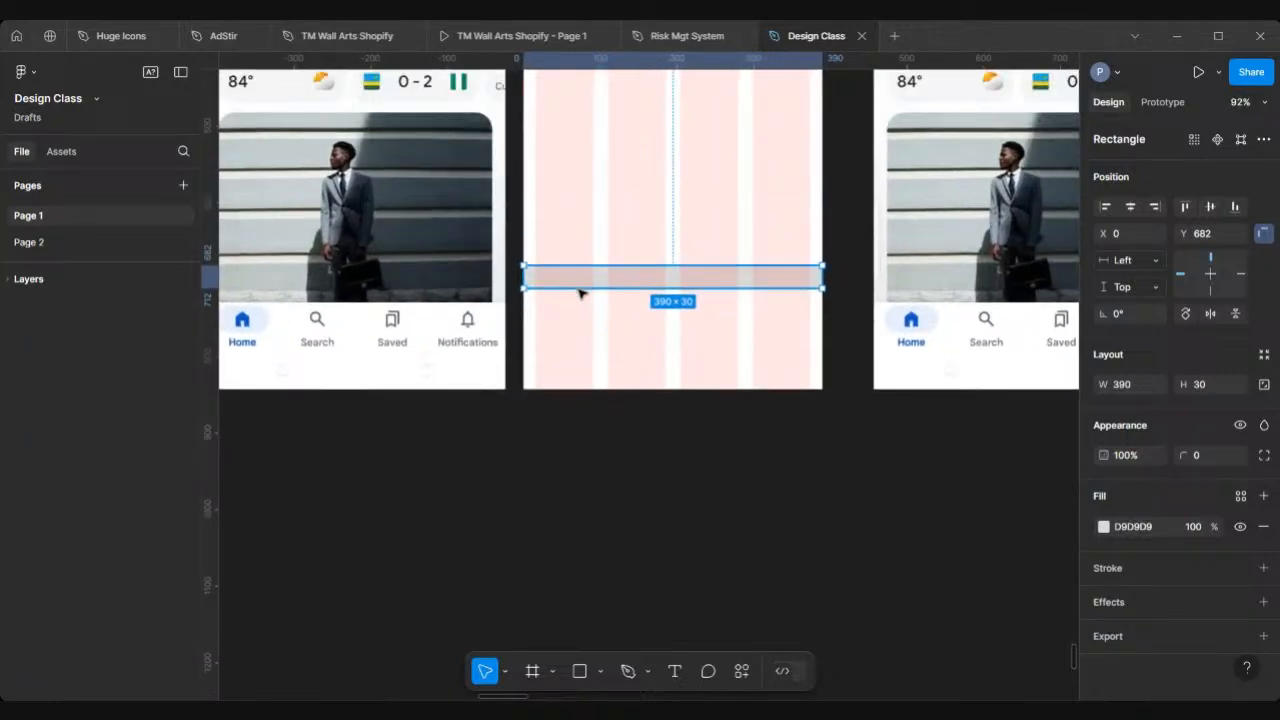
left_click_drag(580, 293, 585, 320)
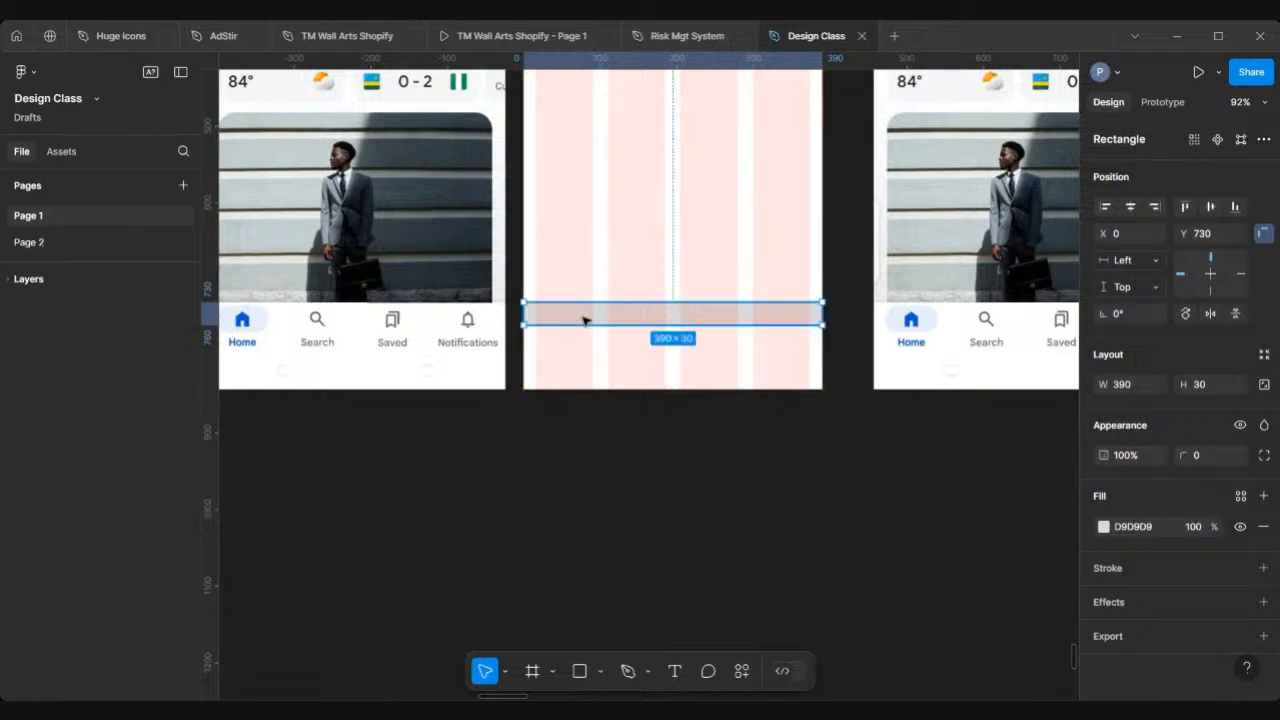
Stretch the copied rectangle downward to a height of 89 so it covers the reference's navigation icons and labels
scroll(585, 320, "up", 1)
scroll(585, 320, "up", 2)
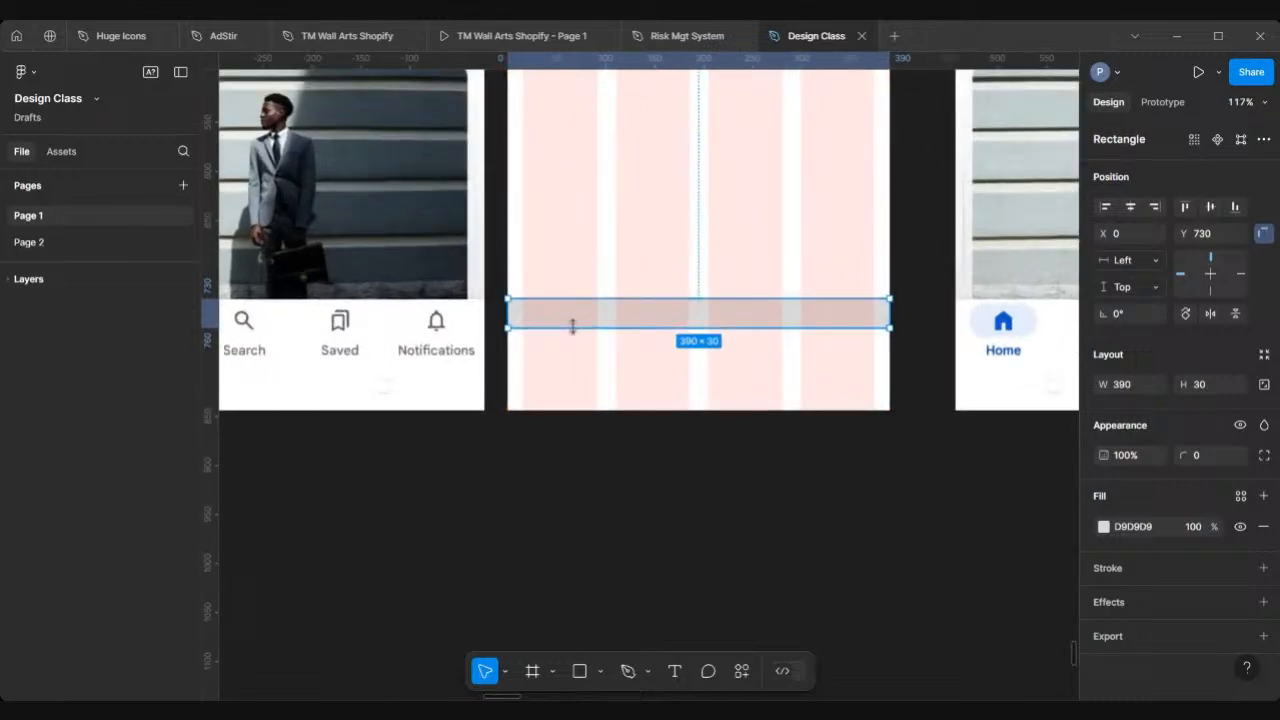
left_click_drag(573, 332, 583, 386)
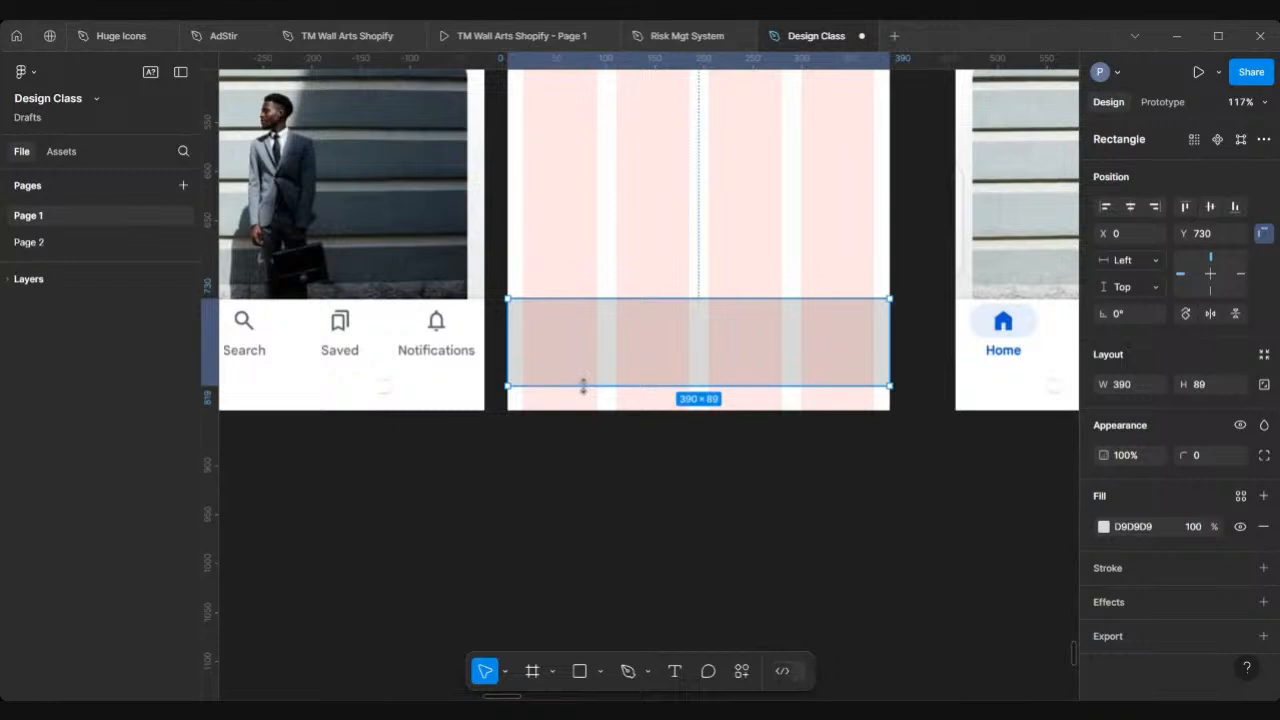
scroll(584, 388, "left", 3)
scroll(584, 389, "up", 3)
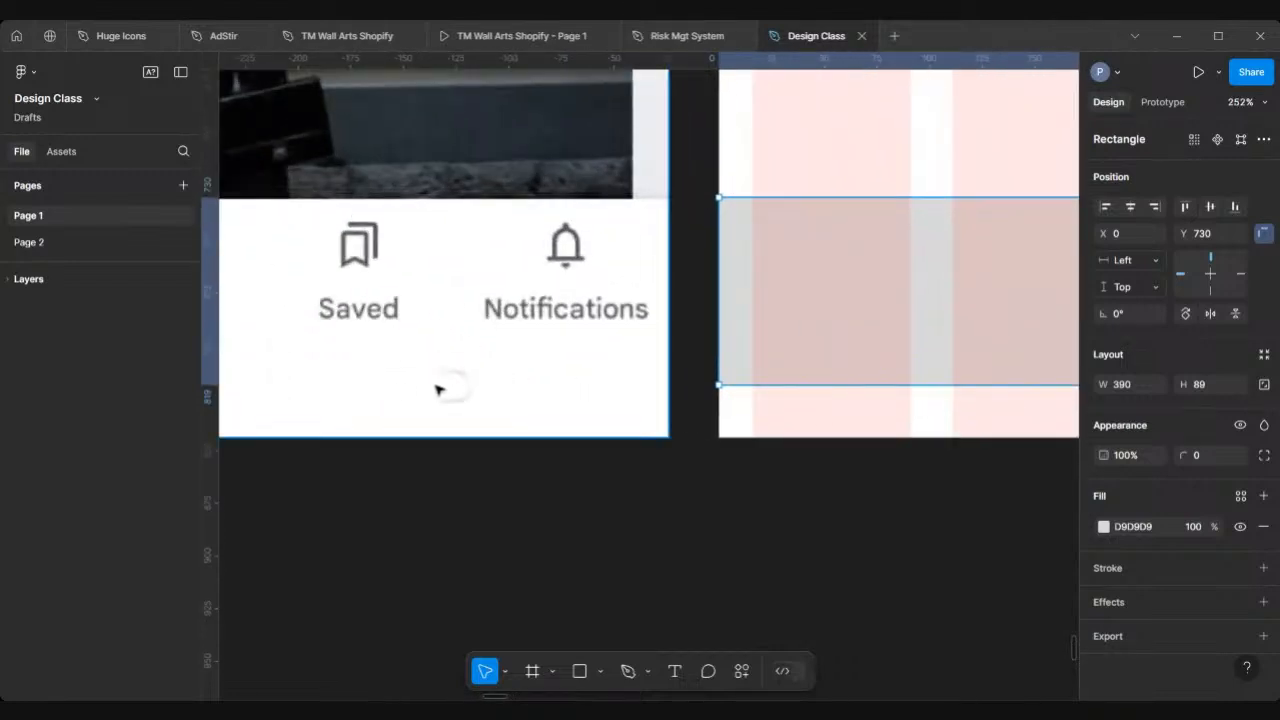
scroll(446, 380, "down", 2)
scroll(660, 397, "right", 3)
scroll(660, 397, "down", 1)
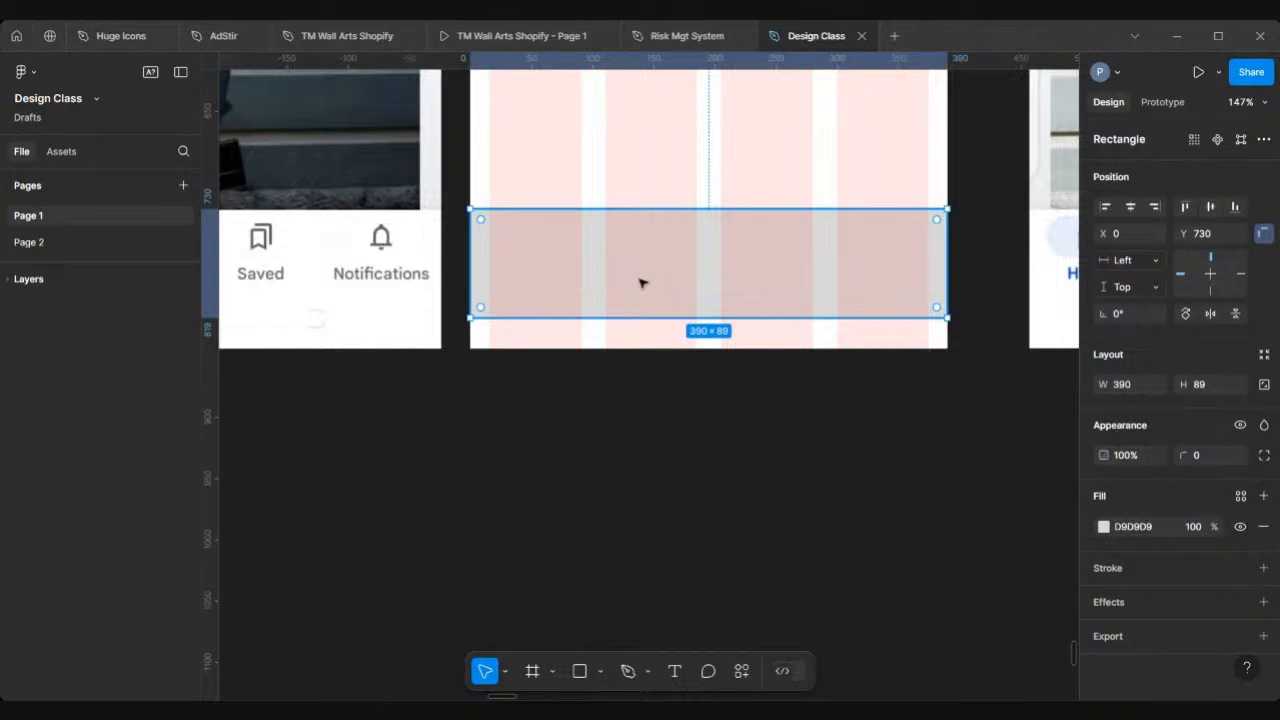
Change the navigation bar rectangle's fill to the darker greyish tone C6B4B4
scroll(641, 283, "down", 3)
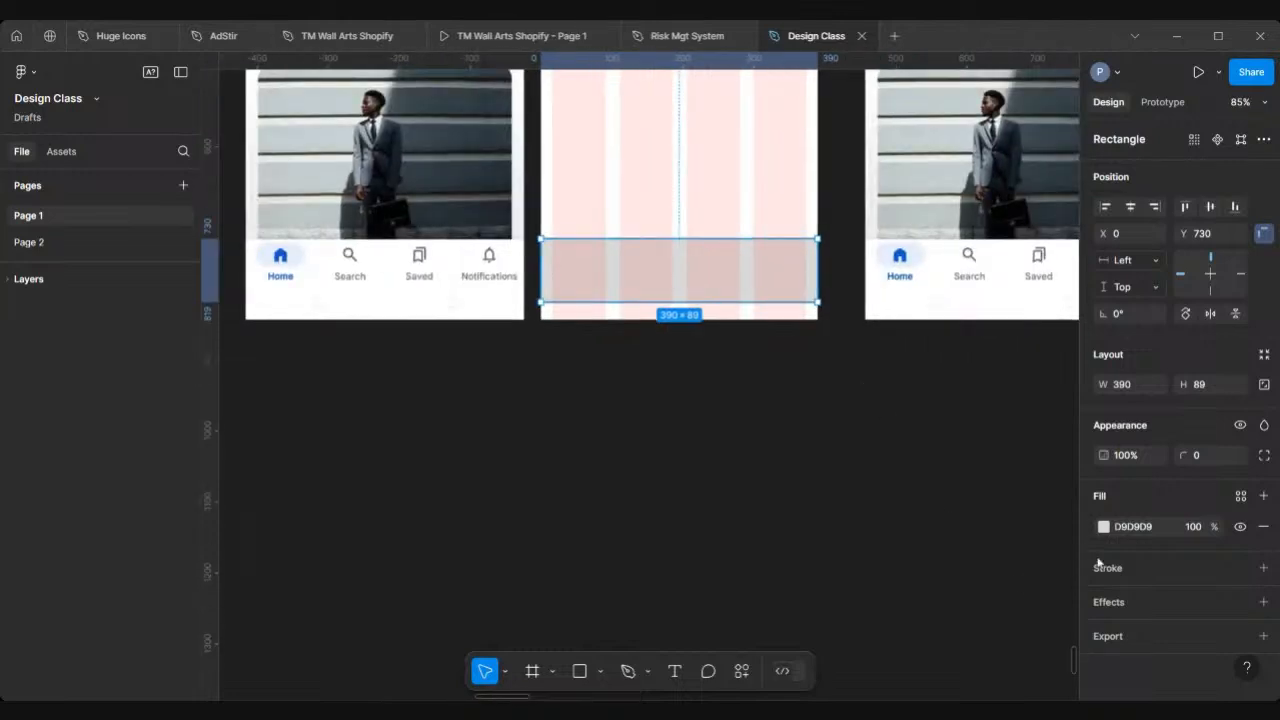
left_click(1104, 527)
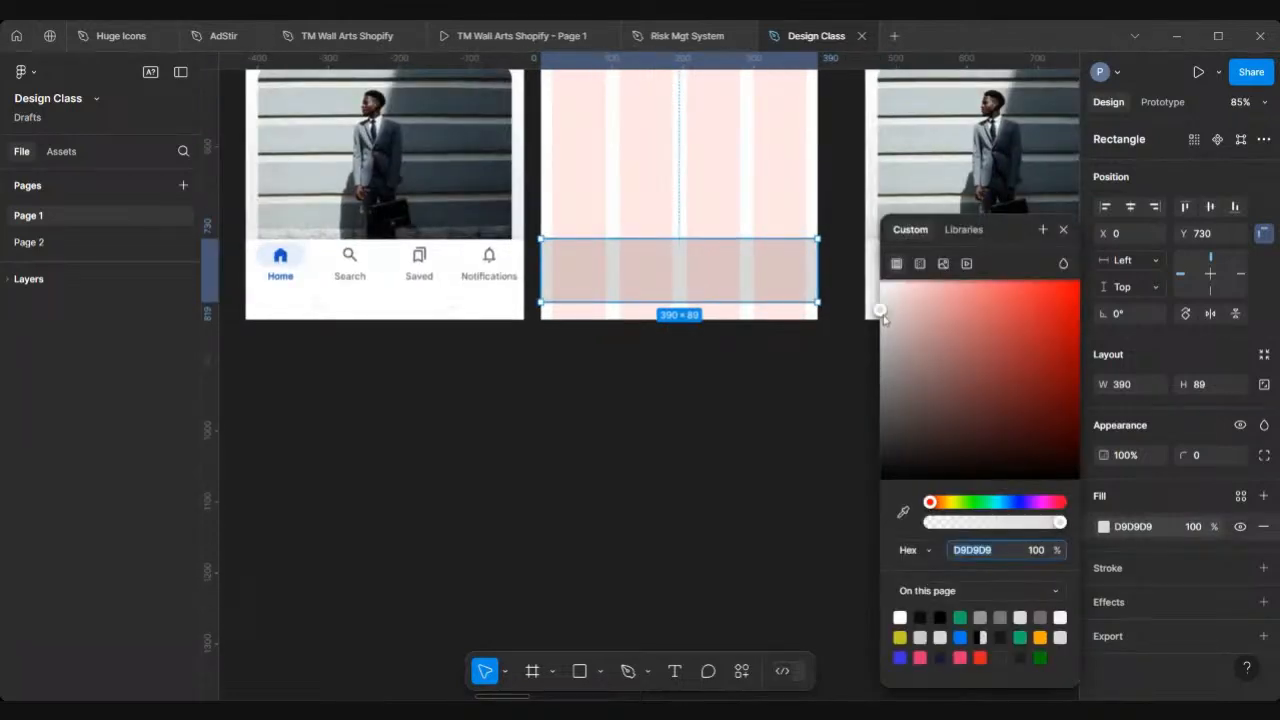
left_click_drag(880, 310, 899, 333)
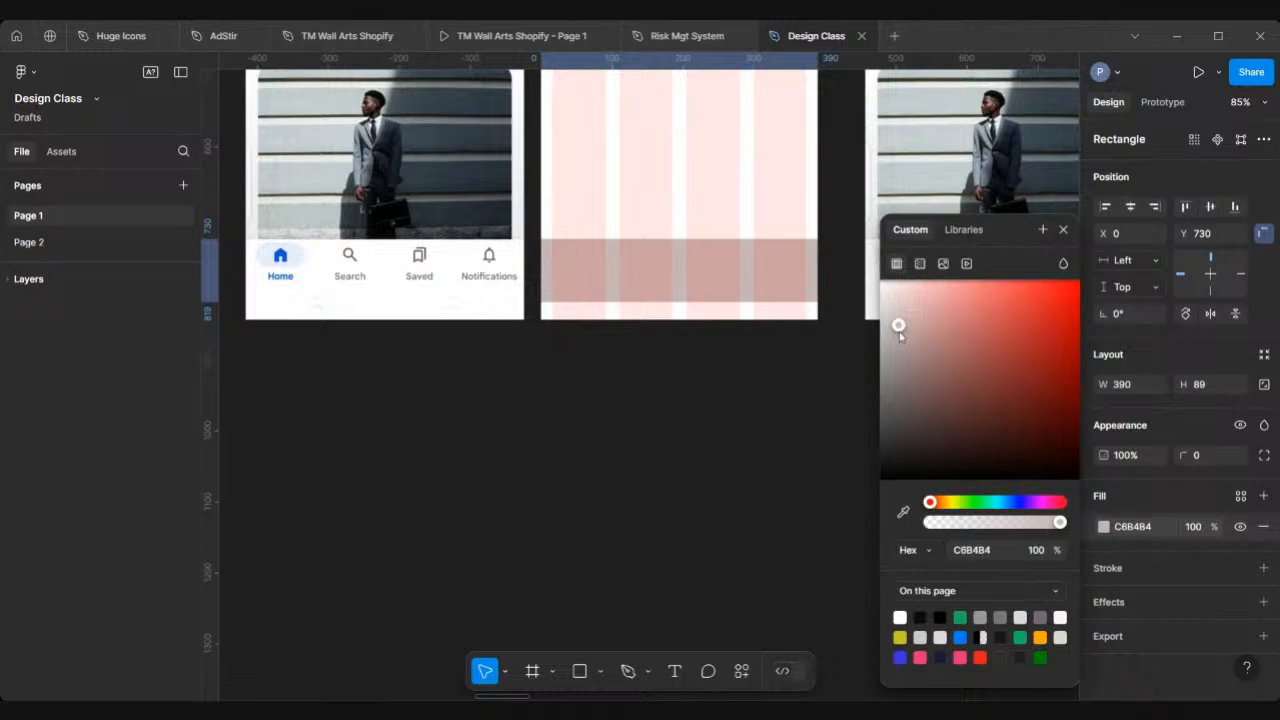
Duplicate the navigation bar rectangle, shrink the copy to 26 high, and place it at Y 819 along the frame's bottom edge
scroll(757, 371, "up", 2)
scroll(757, 371, "right", 2)
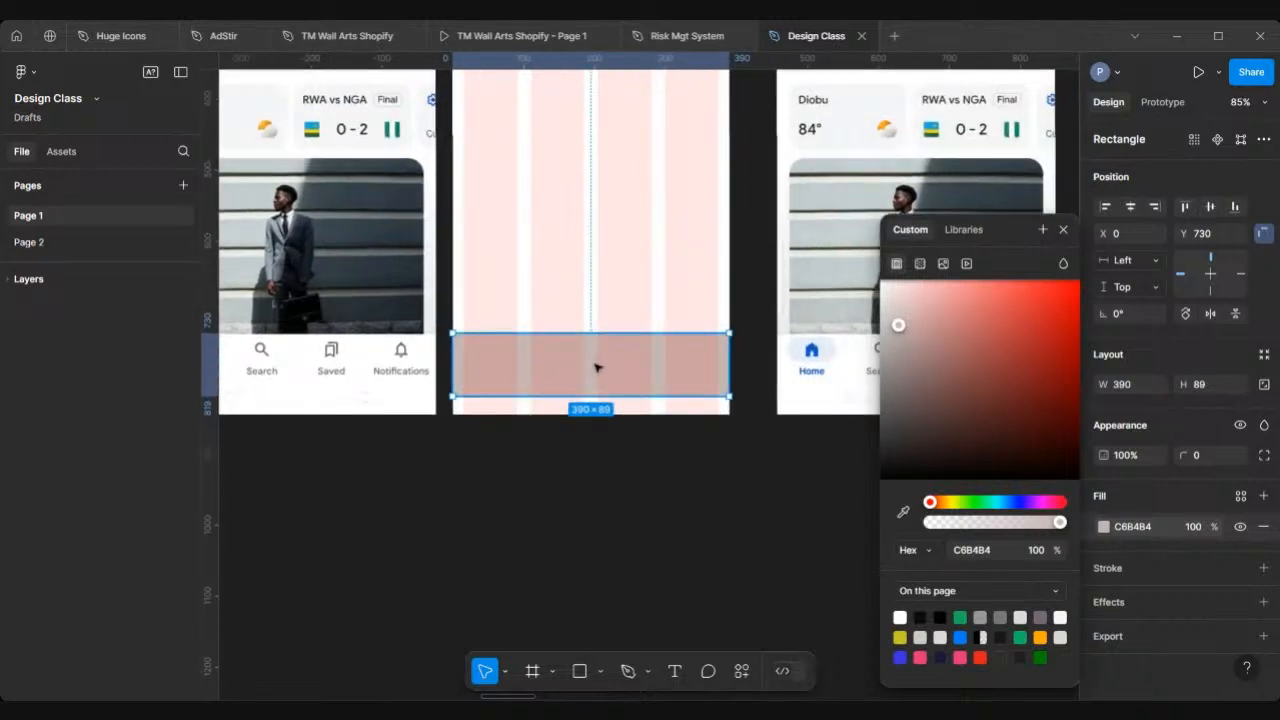
left_click_drag(597, 367, 591, 282)
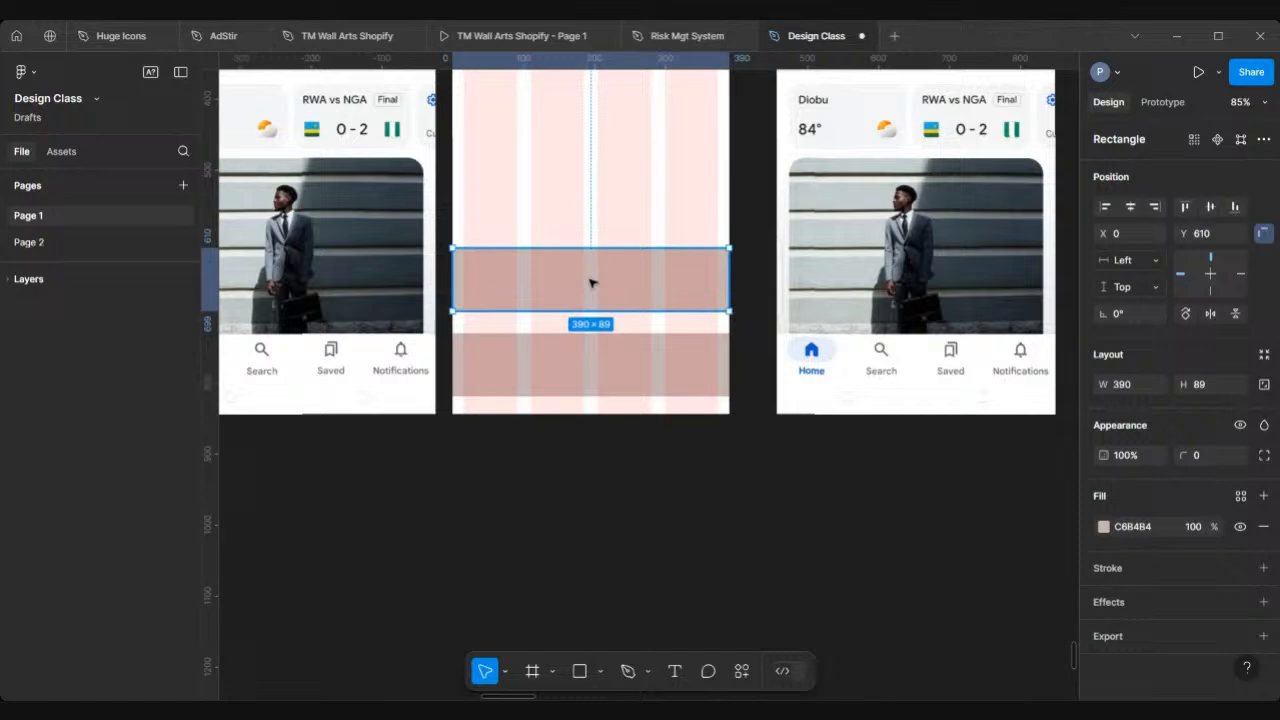
scroll(590, 283, "up", 5)
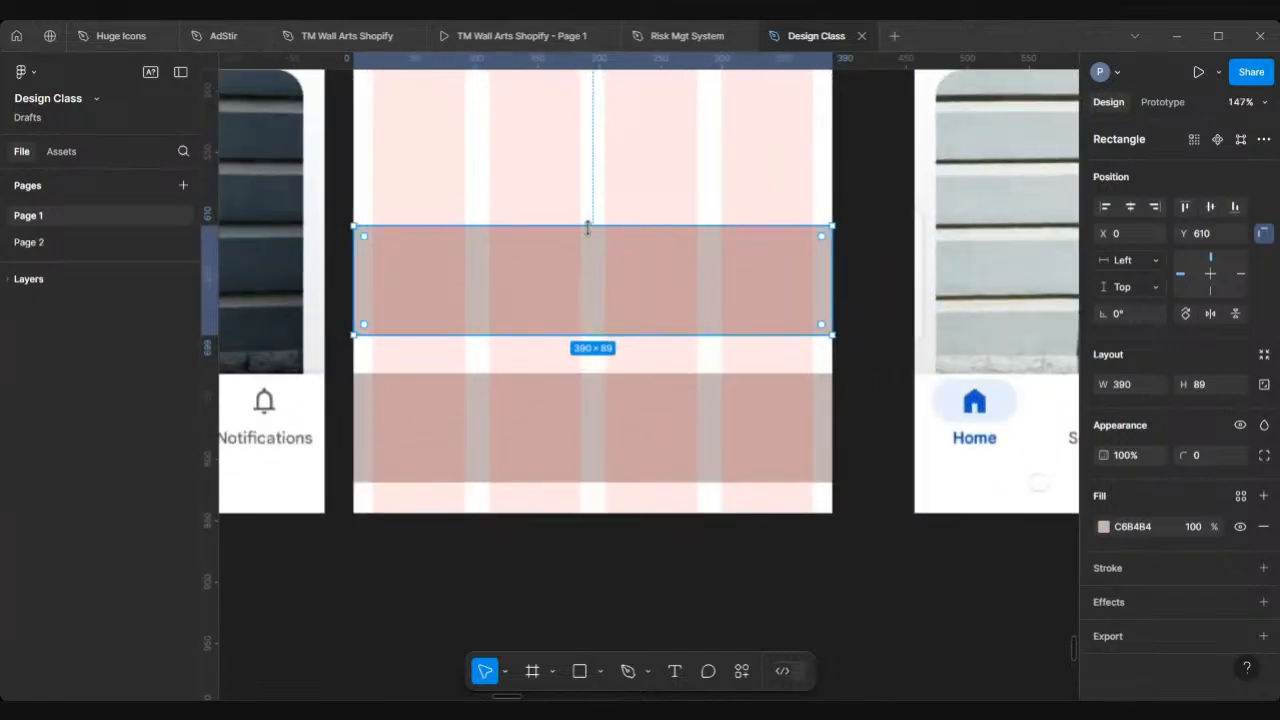
left_click_drag(587, 234, 587, 302)
scroll(588, 304, "down", 5)
left_click_drag(574, 206, 572, 389)
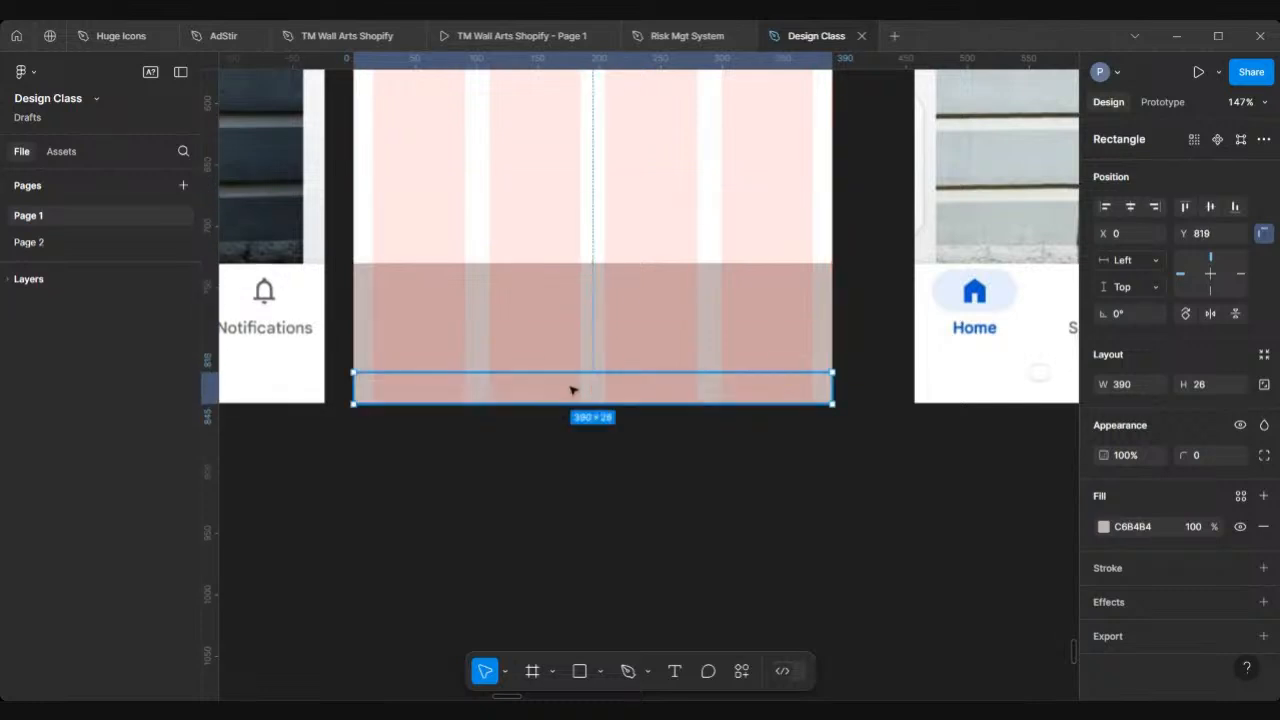
Change the fill of the 26-high bottom rectangle to the muted blue 6988B9
left_click(1104, 527)
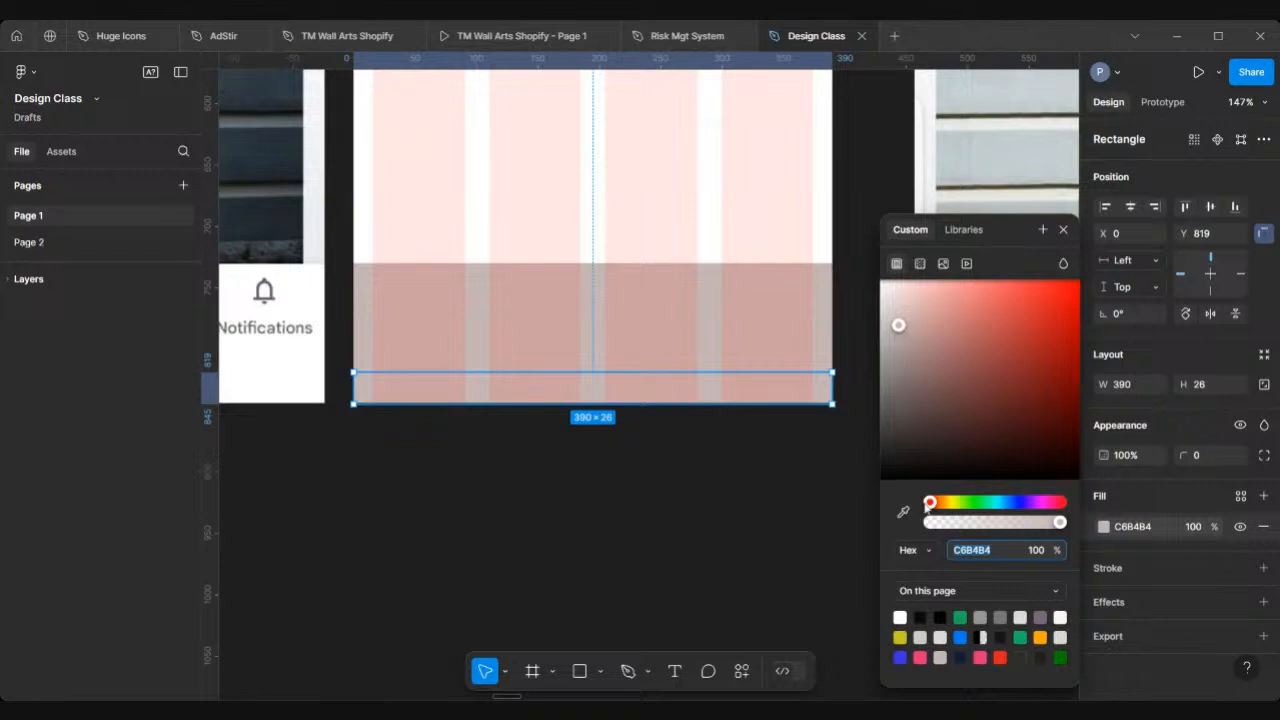
left_click_drag(928, 508, 1008, 516)
left_click_drag(920, 334, 968, 346)
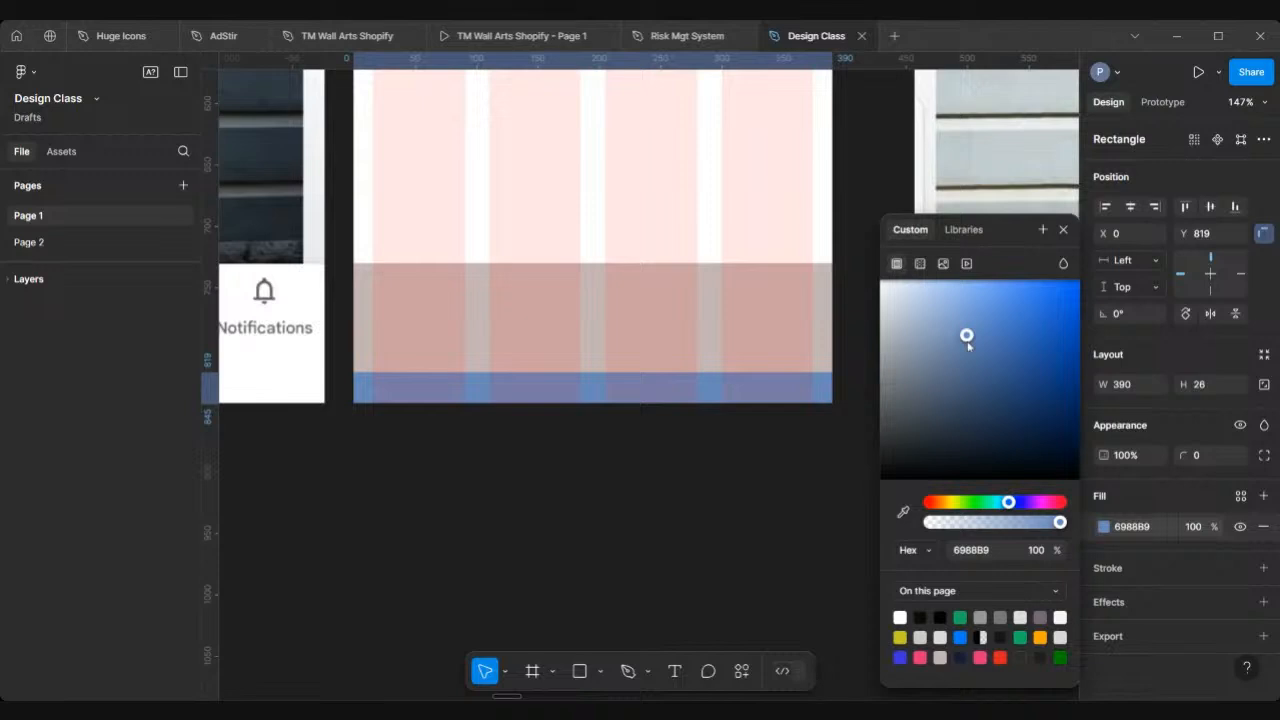
Compare the rectangles in the Google Interface frame with the first reference screenshot's status and navigation bars, and close the colour picker
scroll(717, 391, "down", 3)
scroll(593, 370, "up", 3)
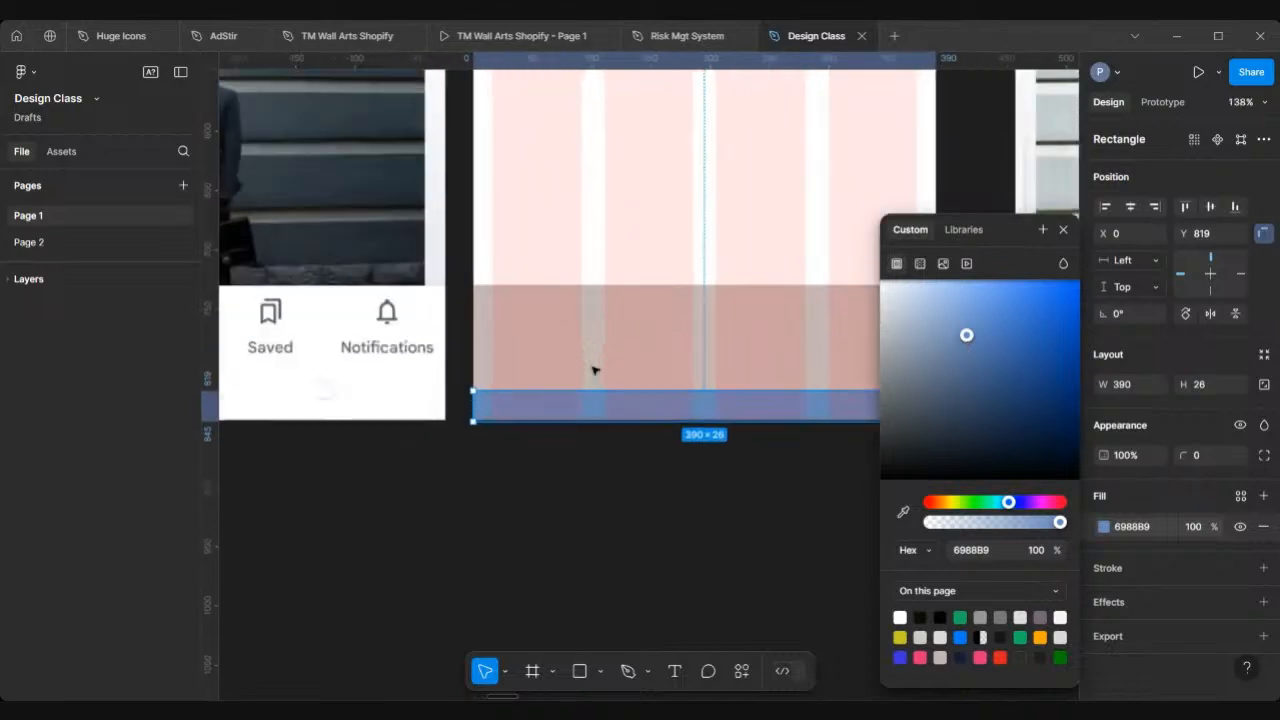
scroll(560, 414, "left", 3)
scroll(613, 417, "right", 2)
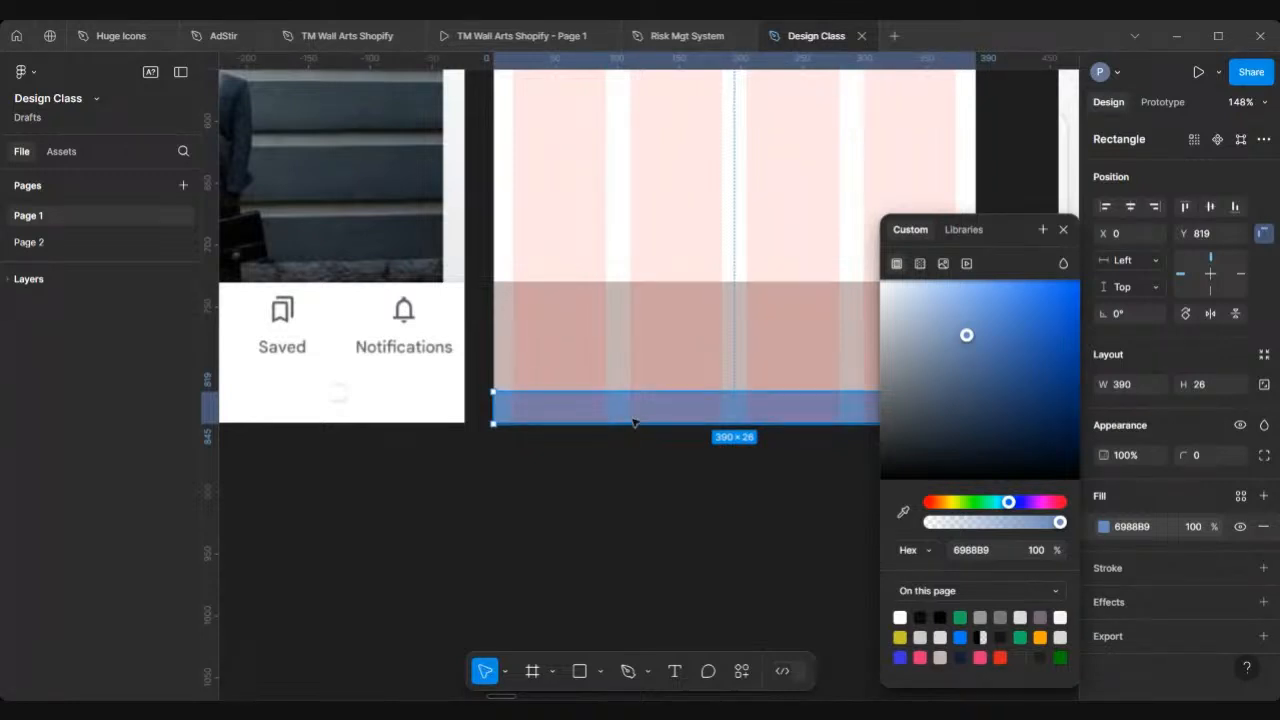
scroll(634, 422, "down", 2)
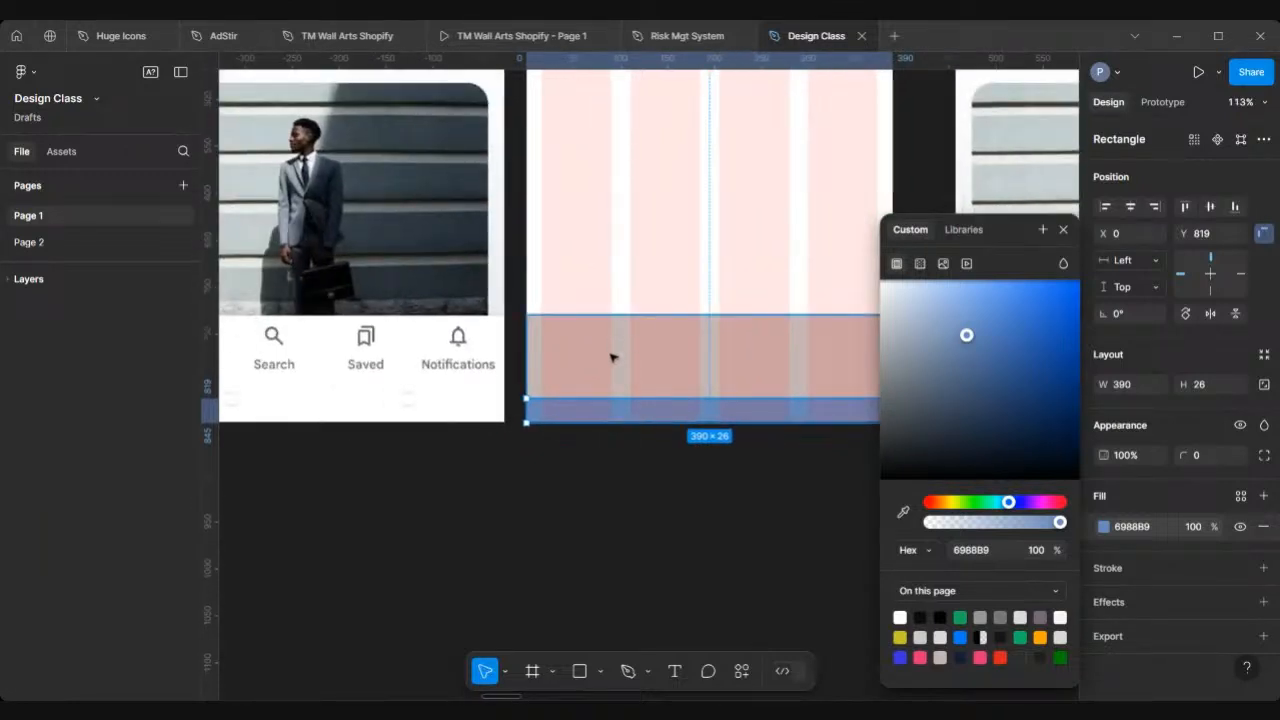
scroll(540, 362, "left", 6)
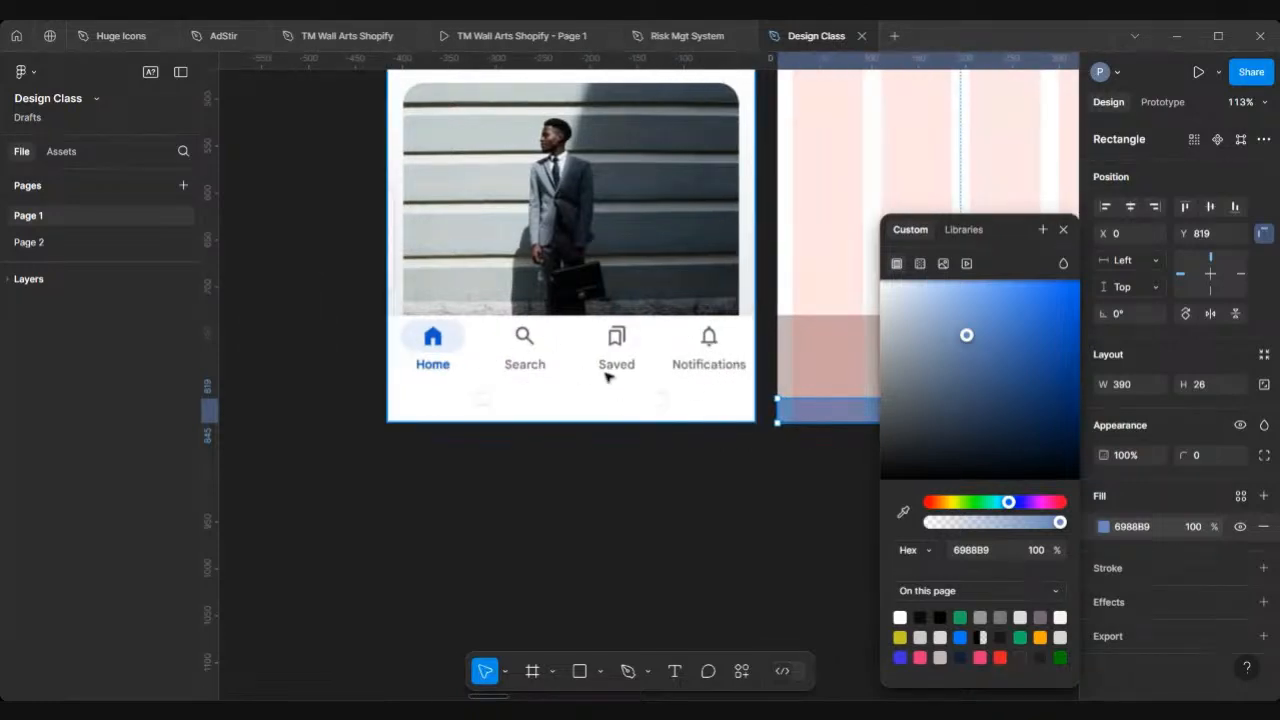
scroll(608, 376, "down", 3)
scroll(604, 152, "up", 2)
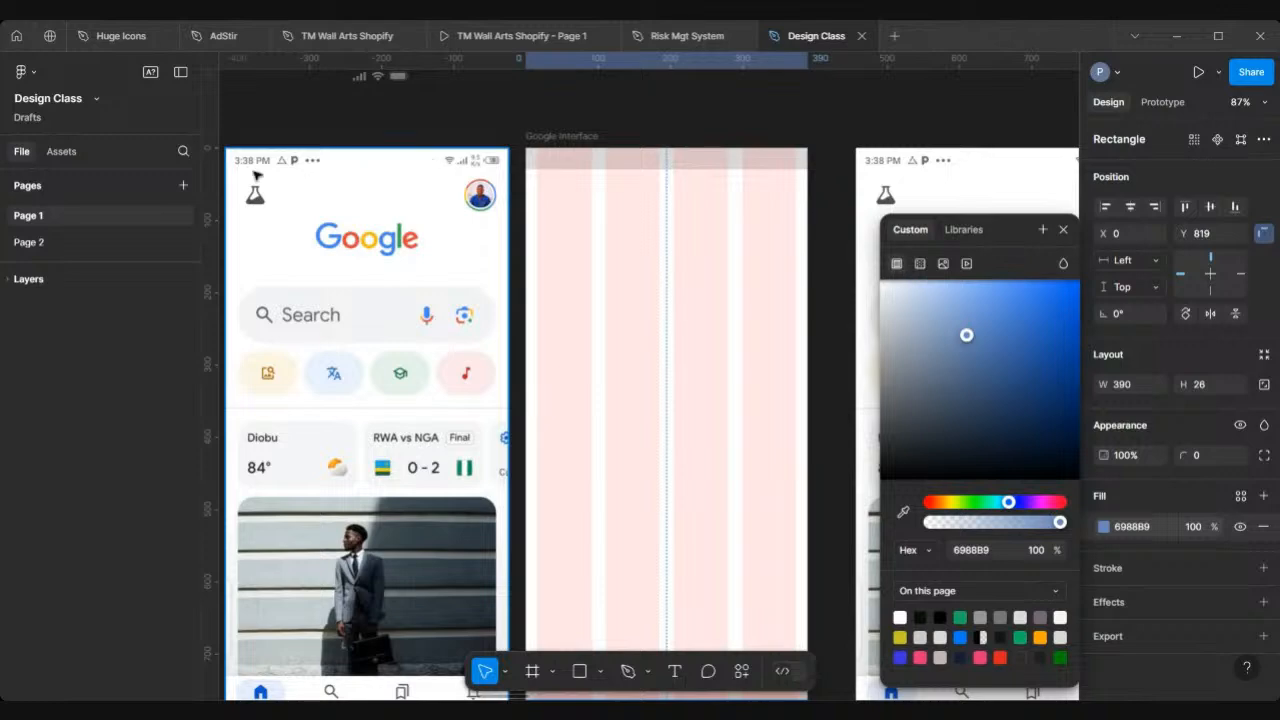
scroll(555, 265, "down", 2)
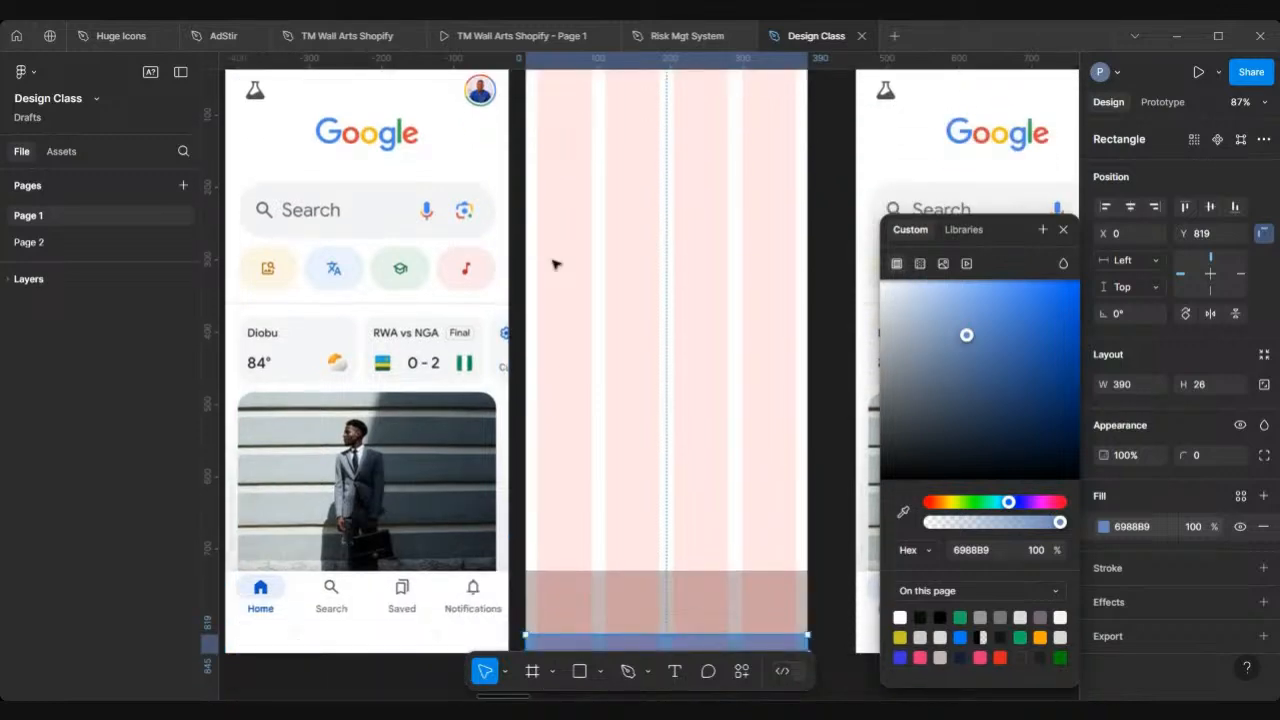
scroll(555, 265, "up", 1)
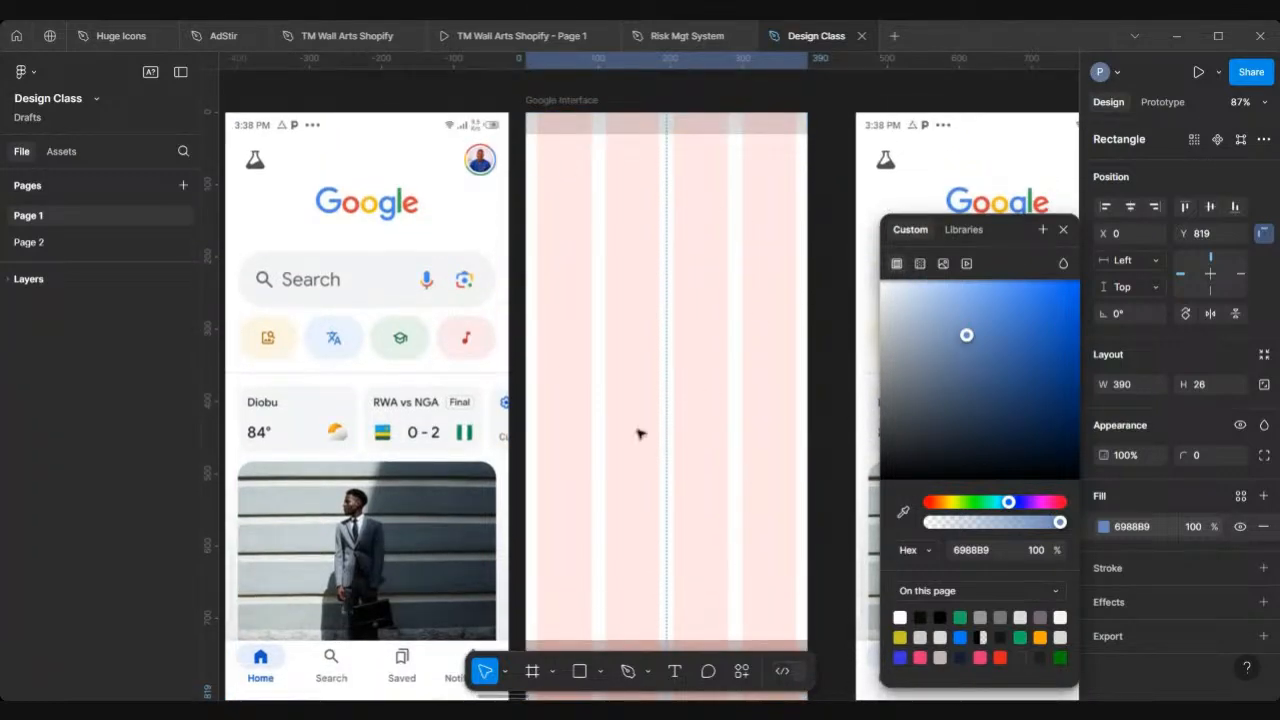
scroll(580, 322, "down", 3)
scroll(578, 330, "down", 3)
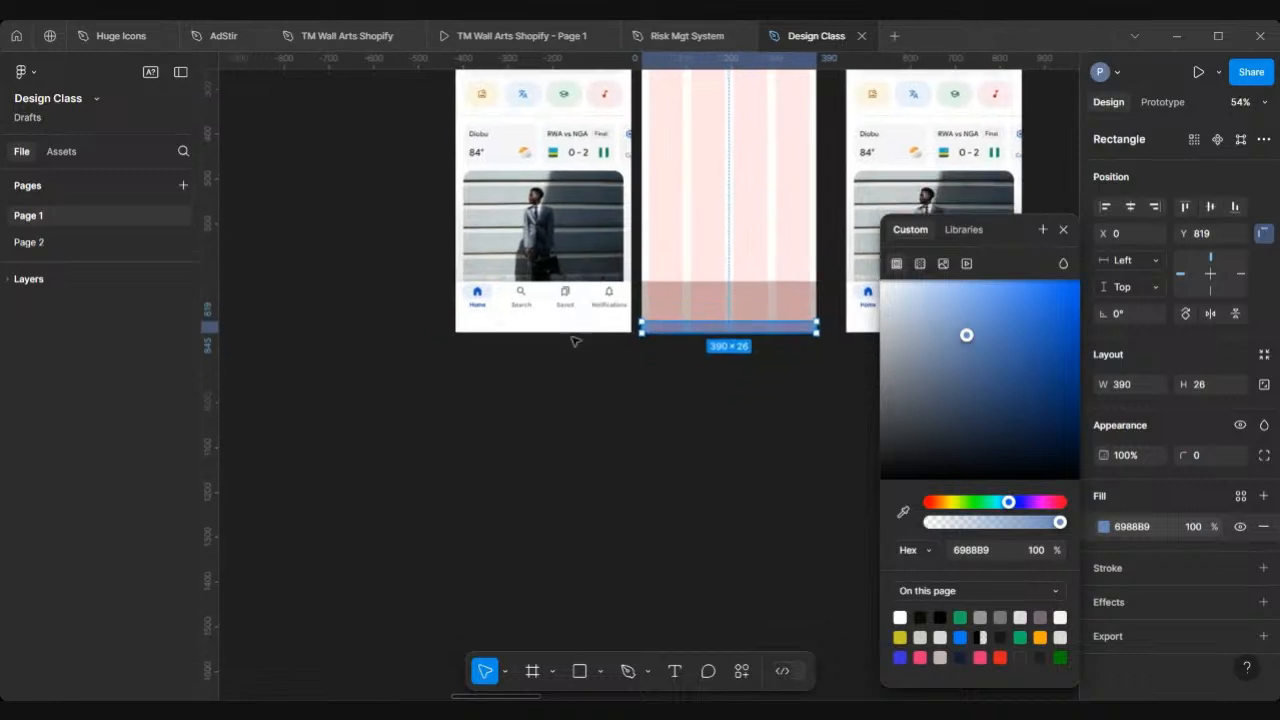
left_click(1063, 231)
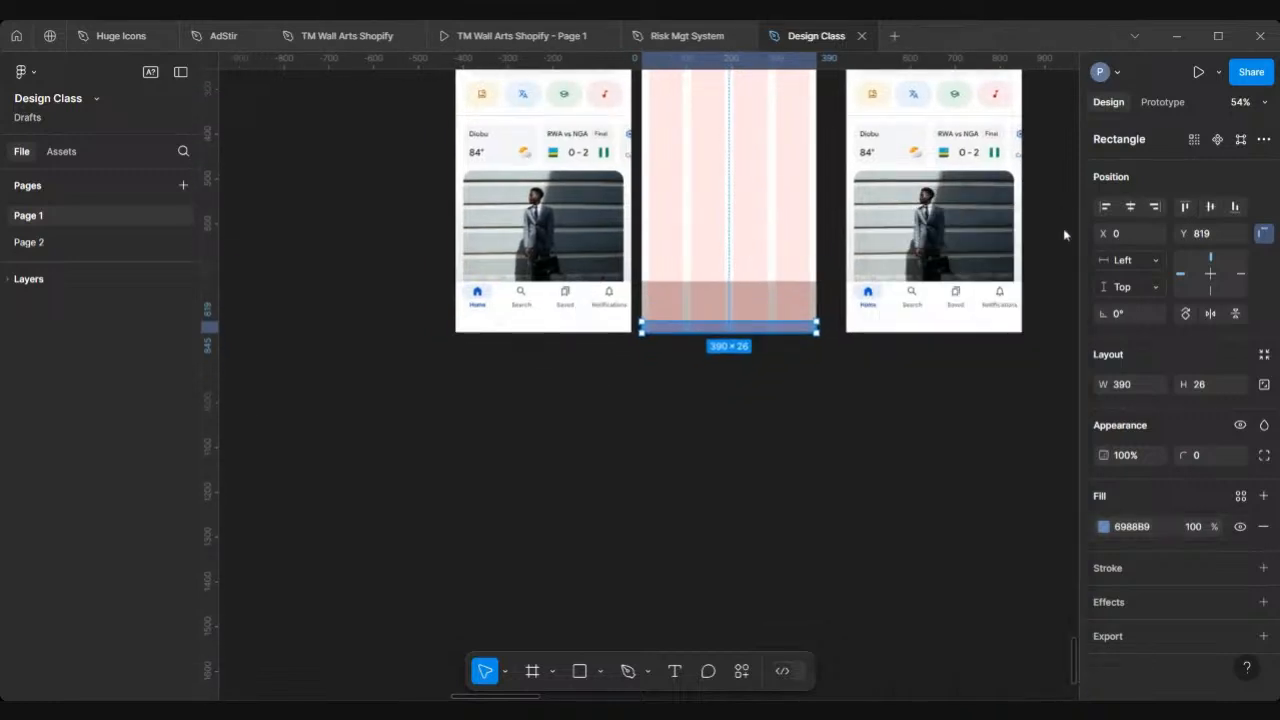
scroll(590, 355, "up", 5)
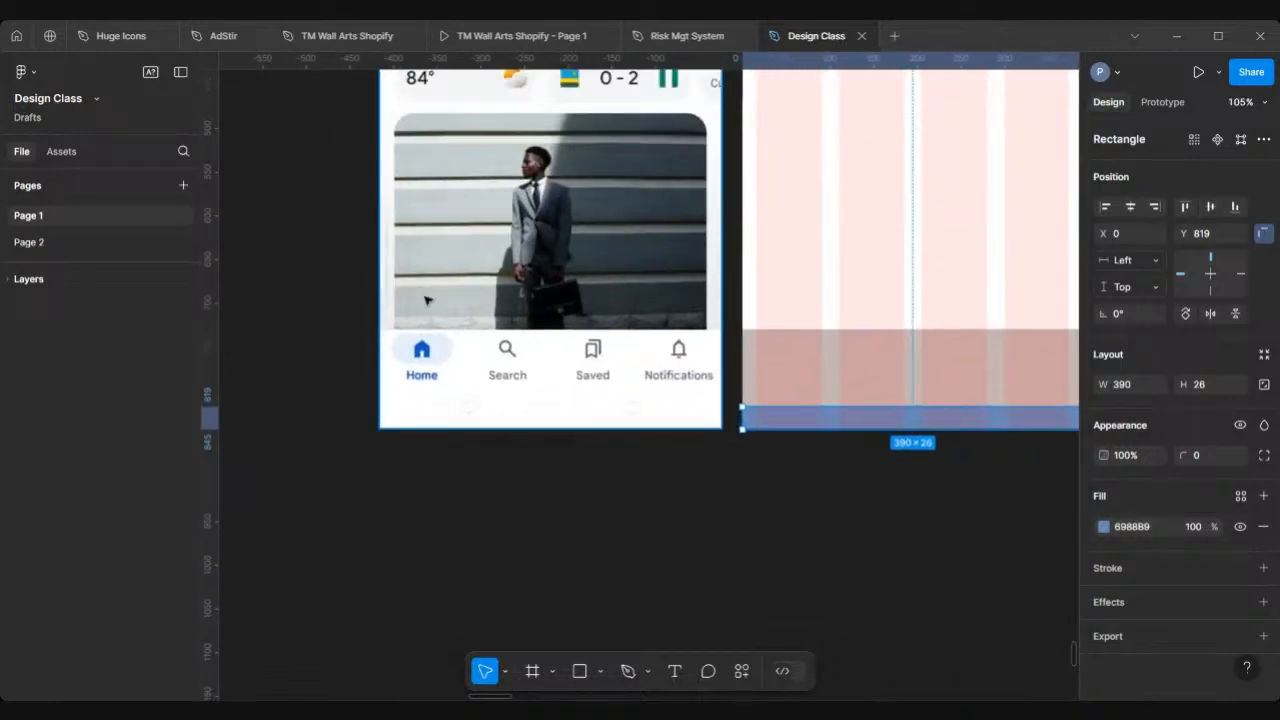
right_click(490, 531)
mouse_move(530, 612)
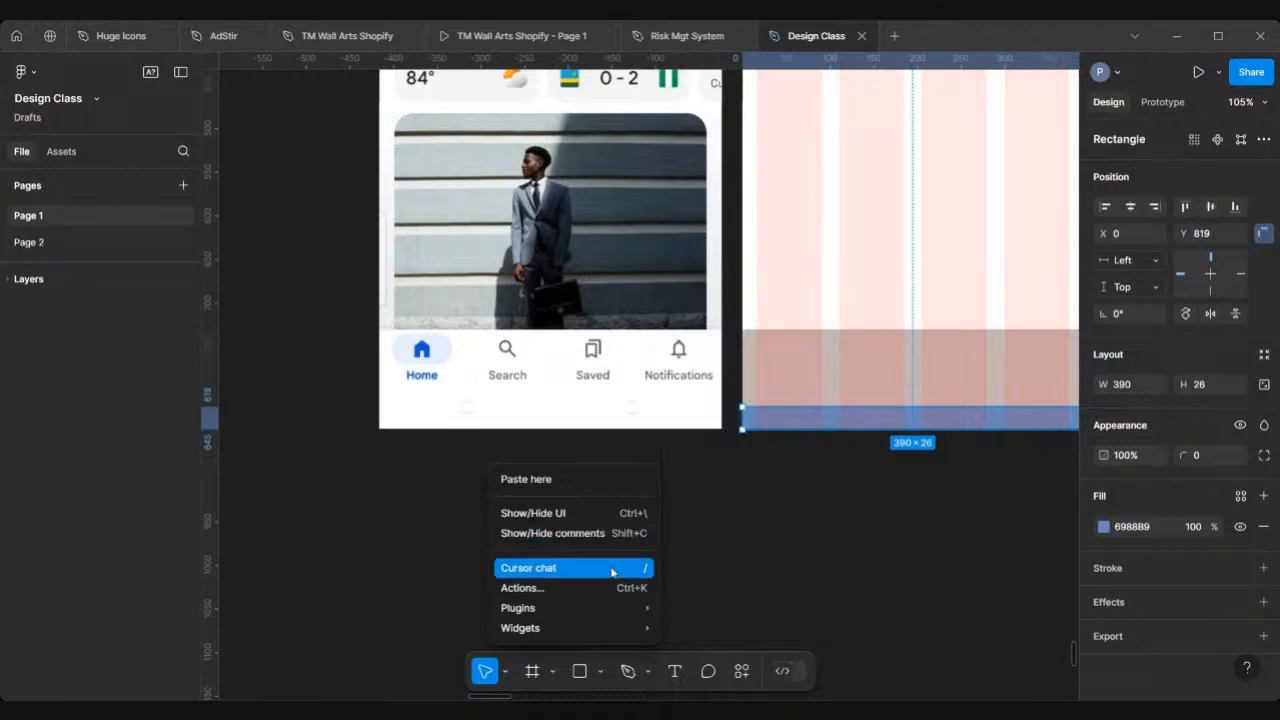
left_click(355, 532)
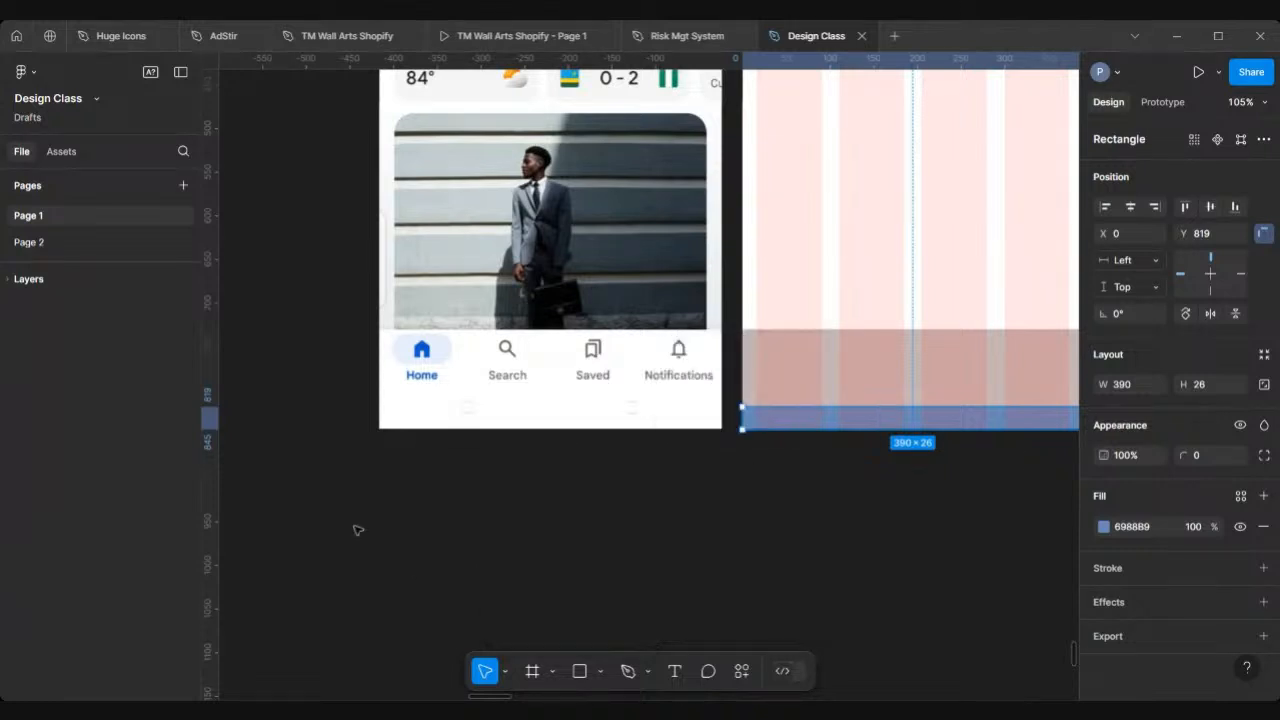
Find the Iconify plugin through plugin management and run it
right_click(302, 367)
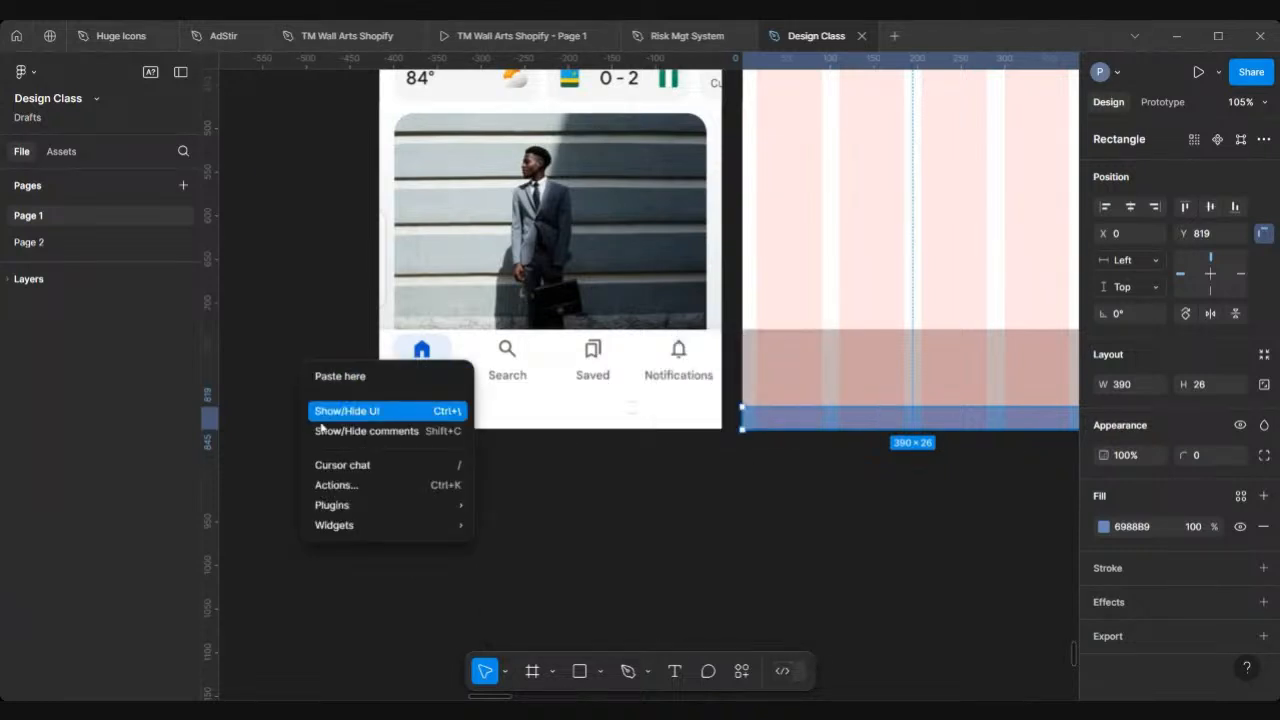
mouse_move(341, 507)
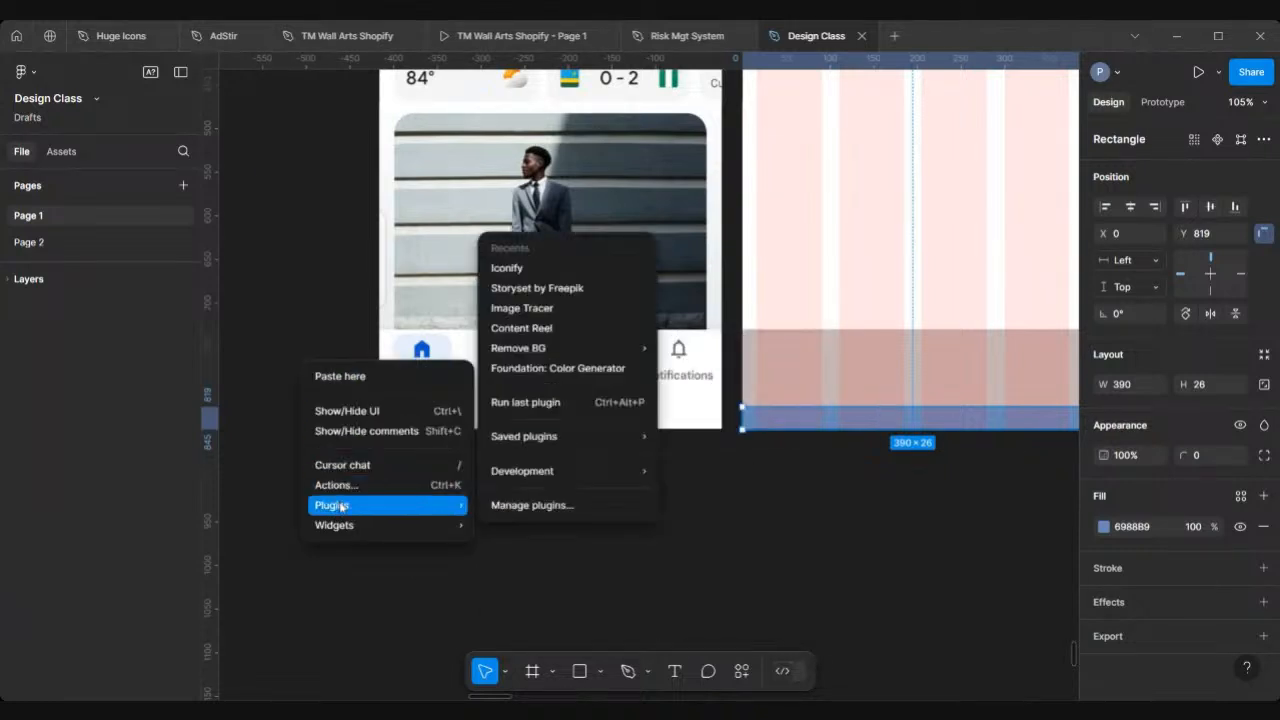
left_click(549, 507)
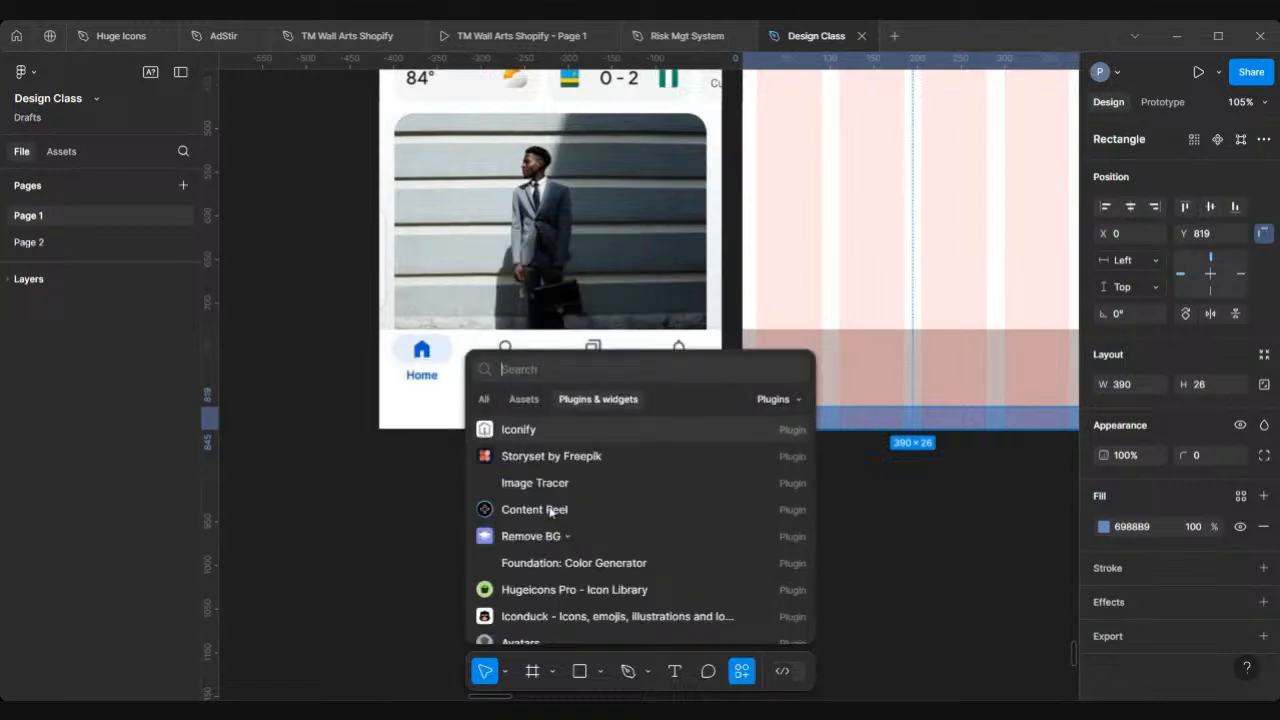
type("ico")
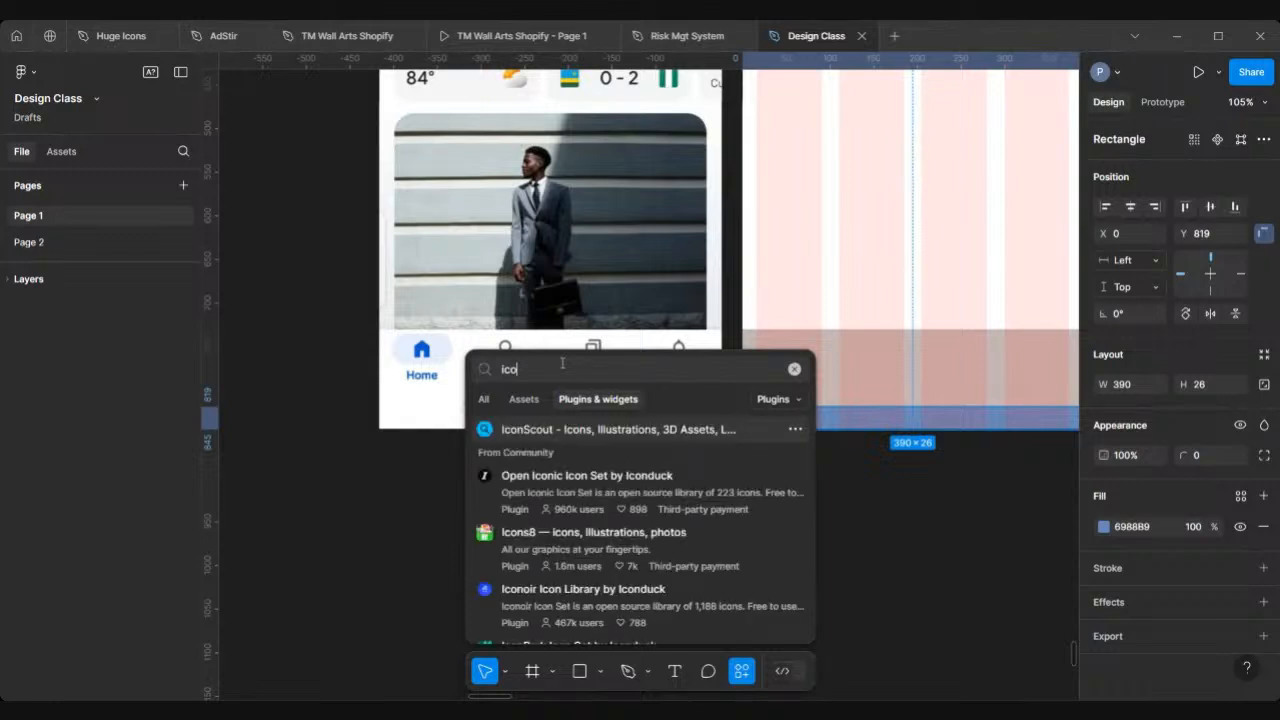
type("nify")
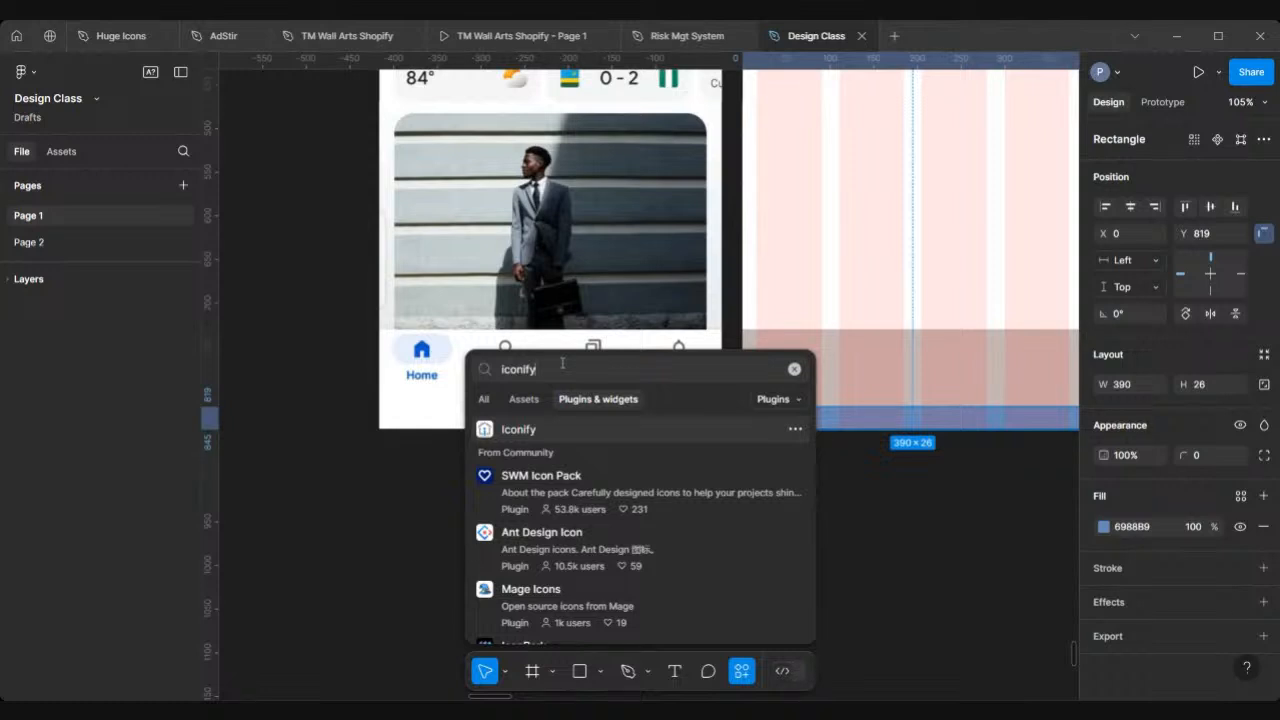
key("Return")
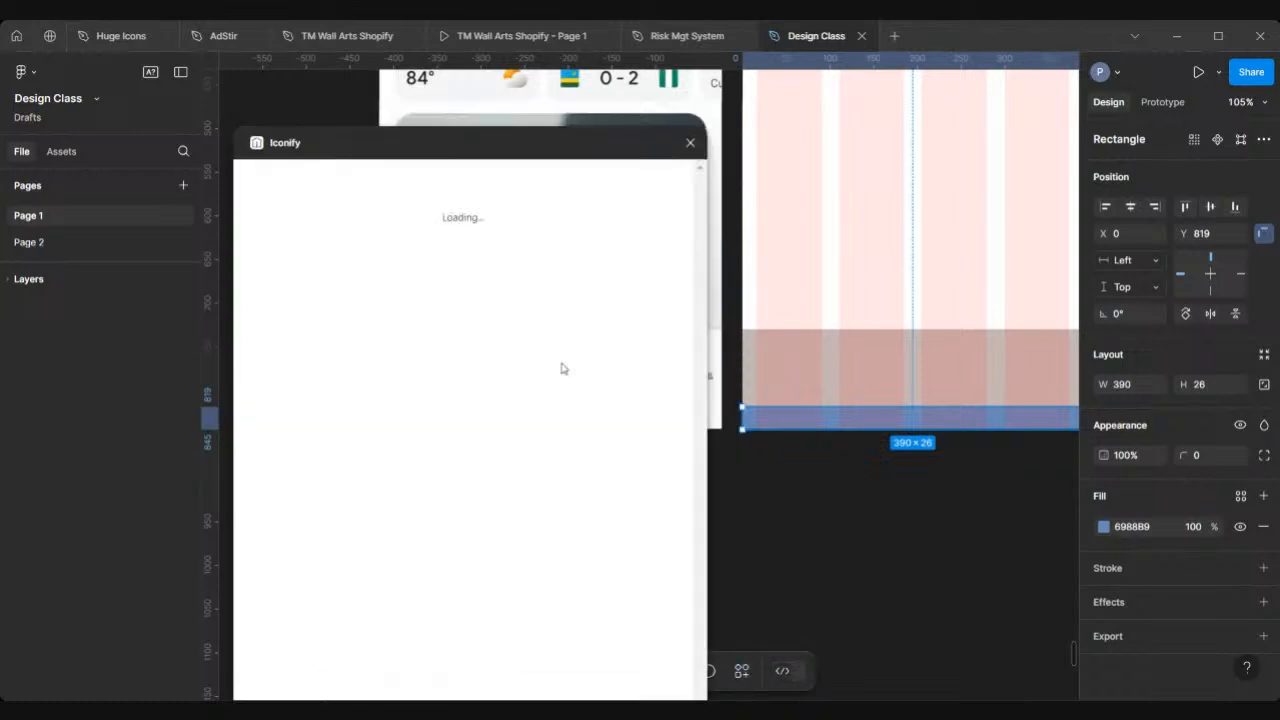
Search Iconify for "Home" and place the solid material-symbols home icon on the canvas below the reference screenshot's Home tab
scroll(815, 375, "left", 5)
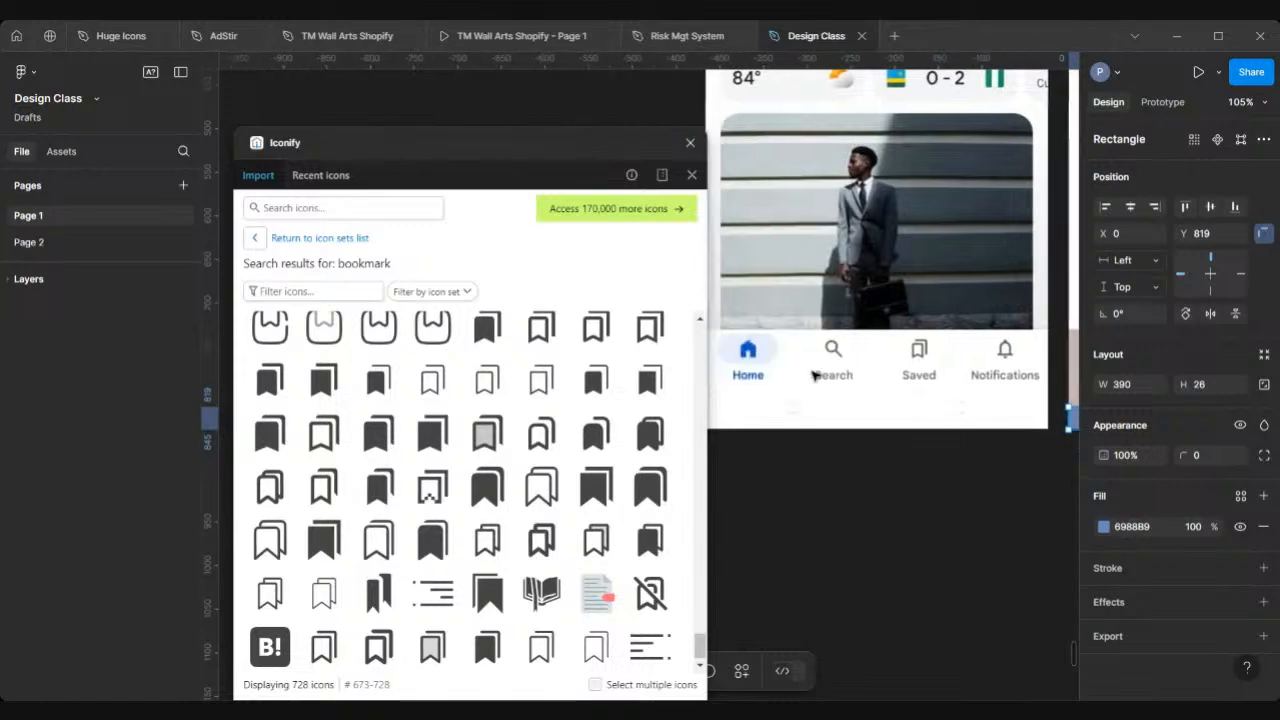
scroll(815, 375, "left", 2)
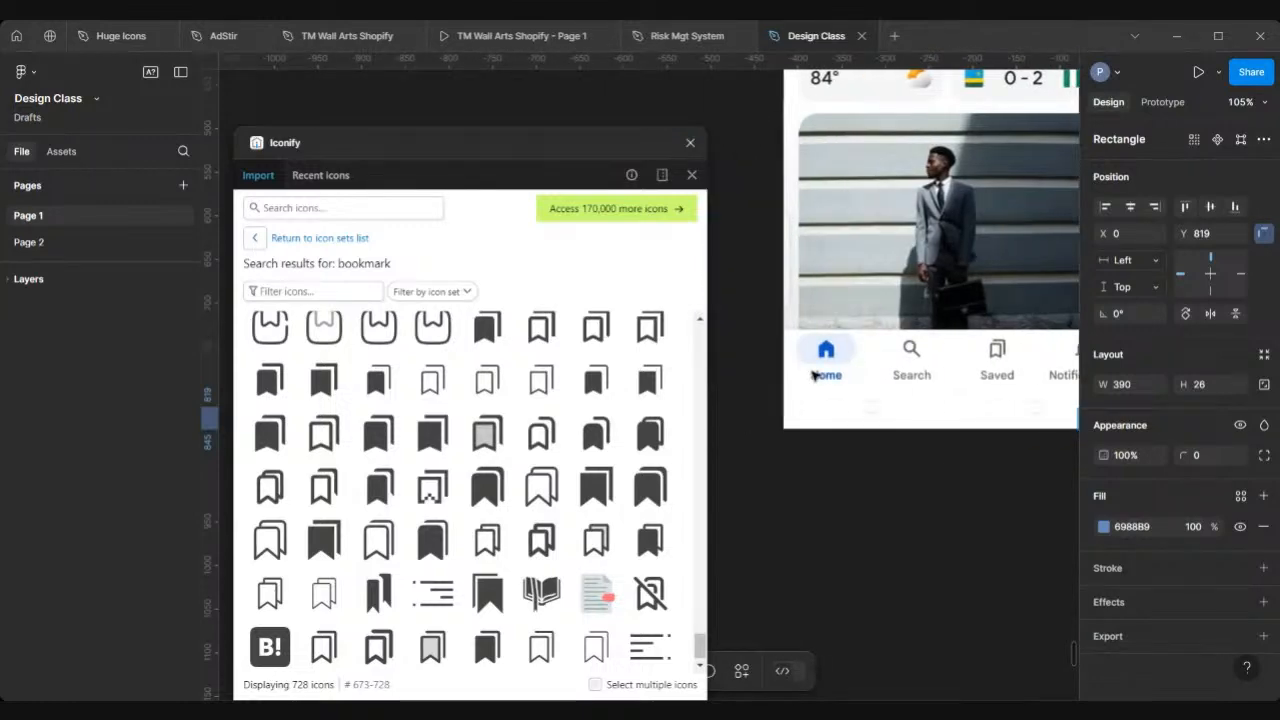
scroll(429, 483, "up", 5)
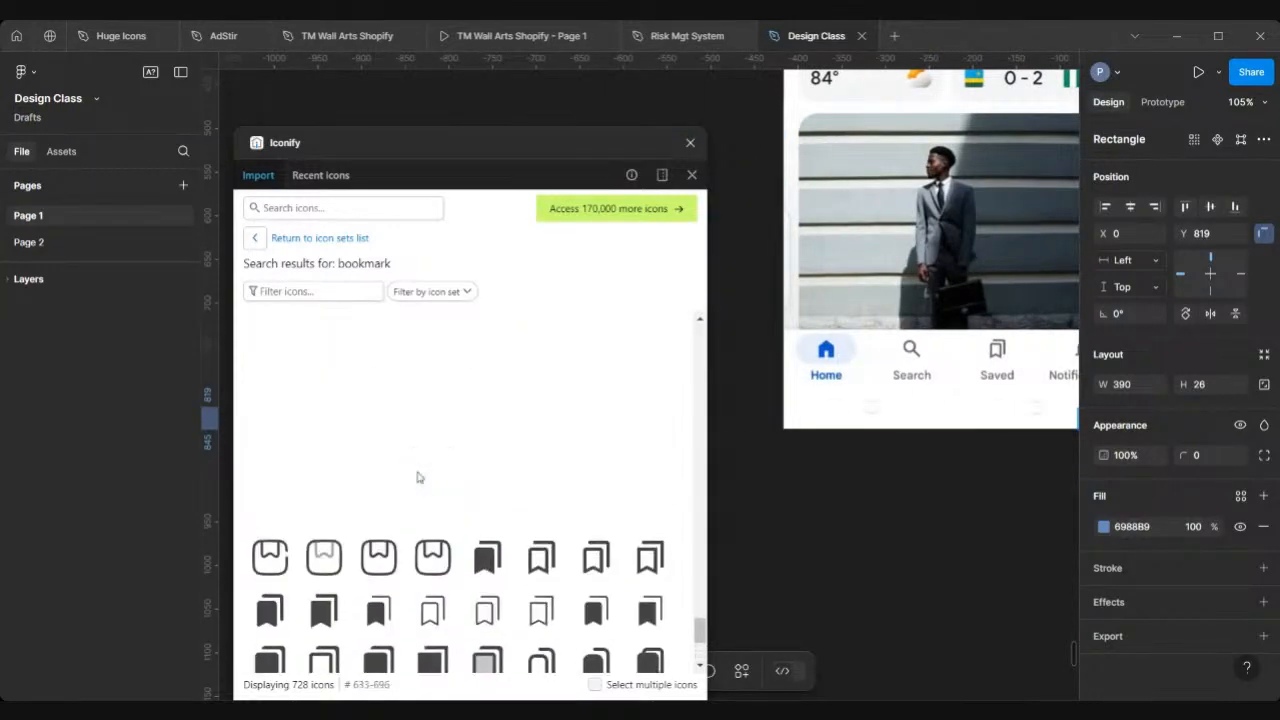
left_click(319, 208)
type("Ho")
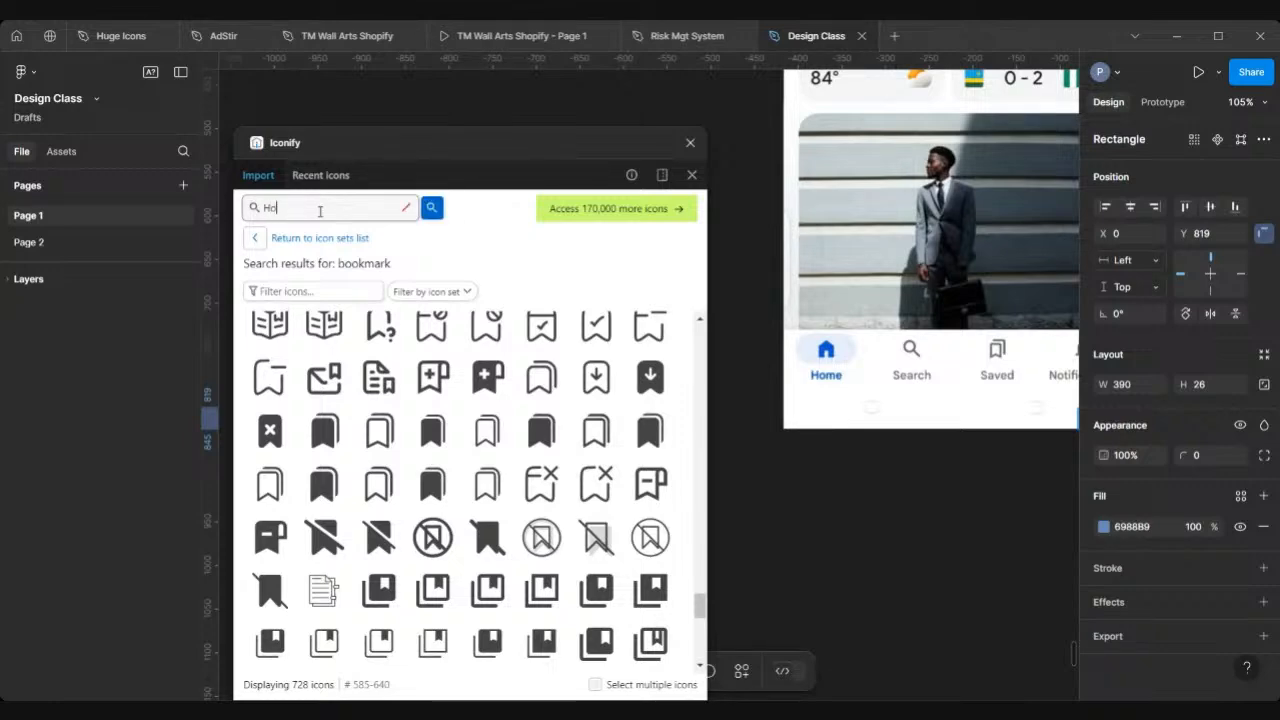
type("me")
key("Return")
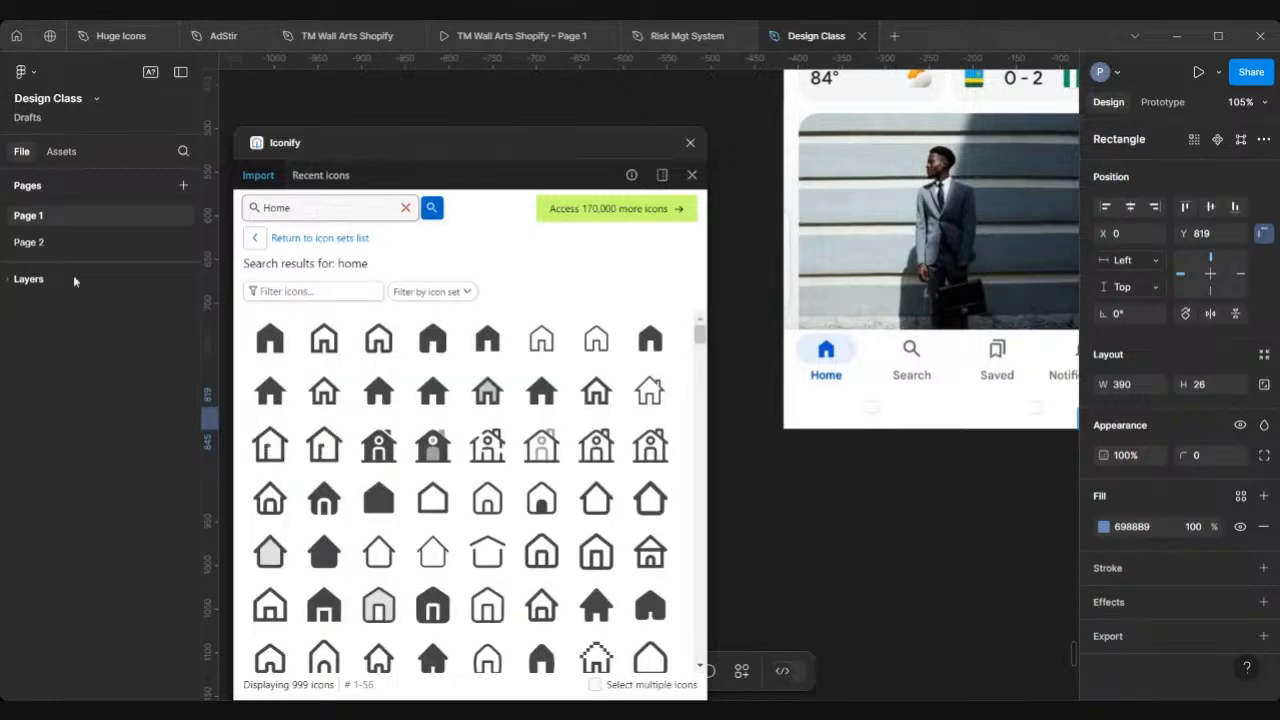
scroll(840, 340, "up", 5)
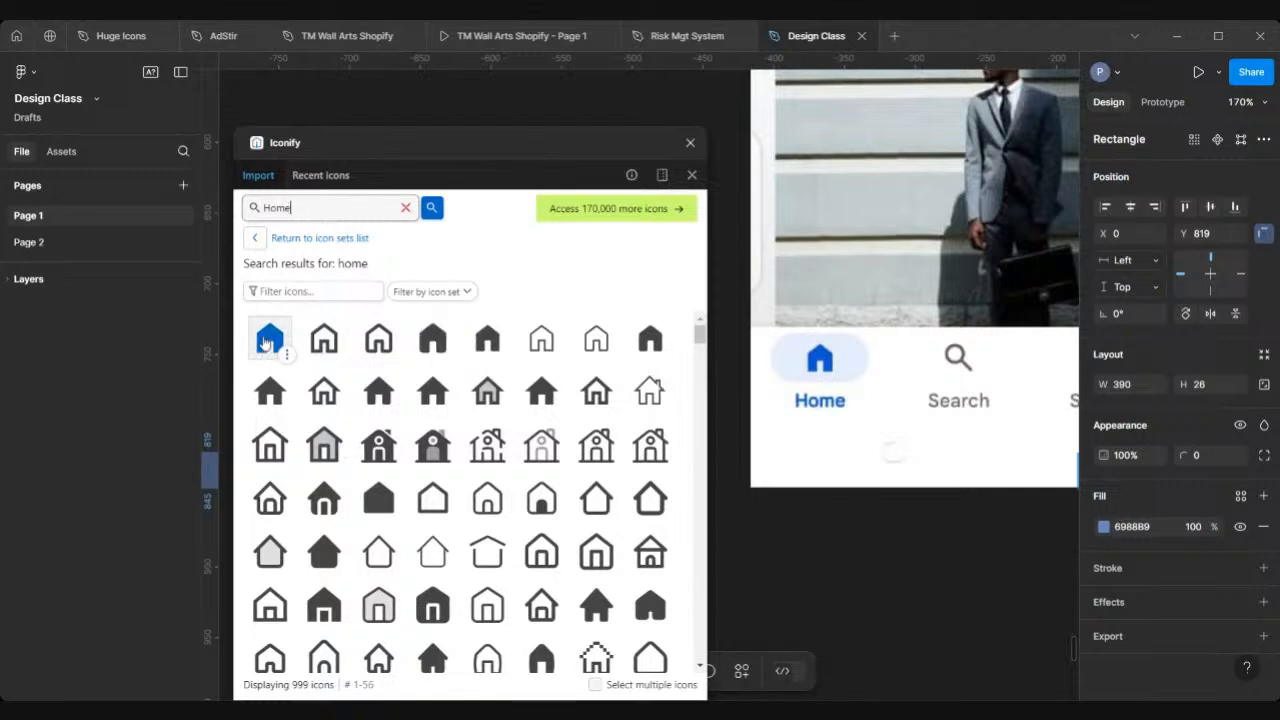
left_click_drag(265, 343, 765, 499)
left_click_drag(846, 558, 847, 558)
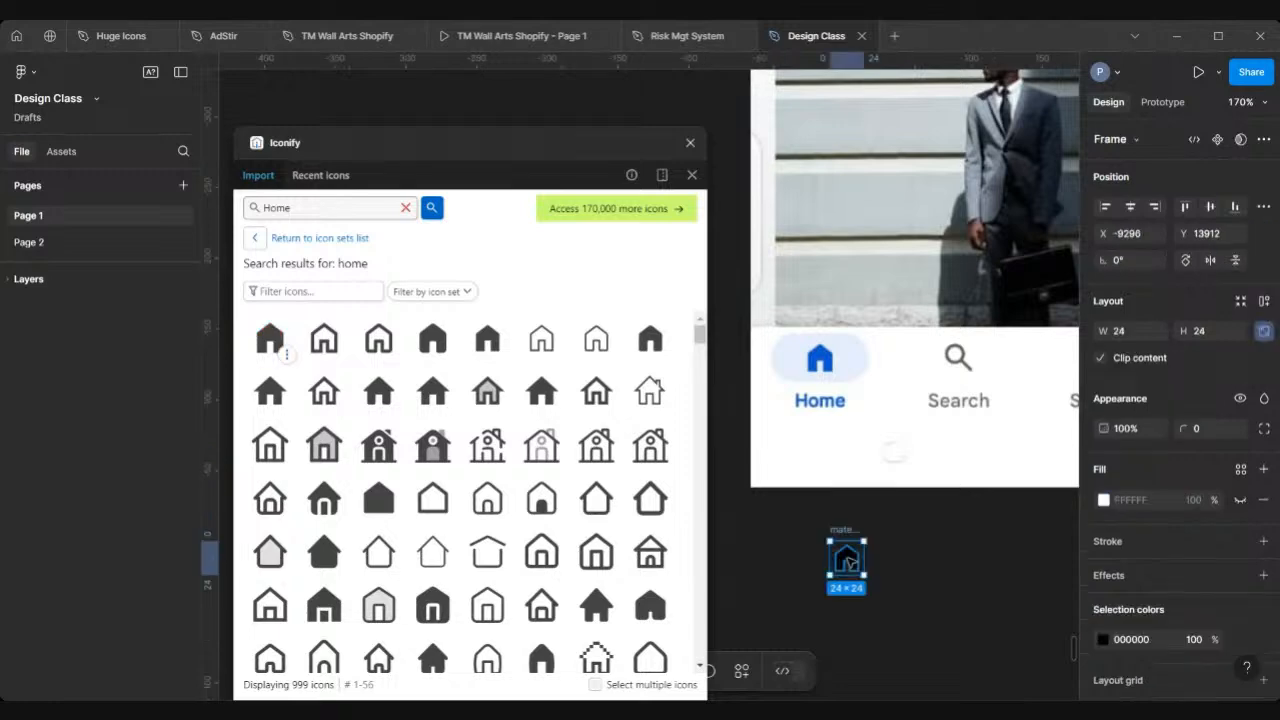
Search Iconify for "Search" and place the material-symbols search-rounded icon on the canvas beside the home icon, below the reference's Search tab
scroll(849, 560, "down", 2)
scroll(849, 560, "right", 2)
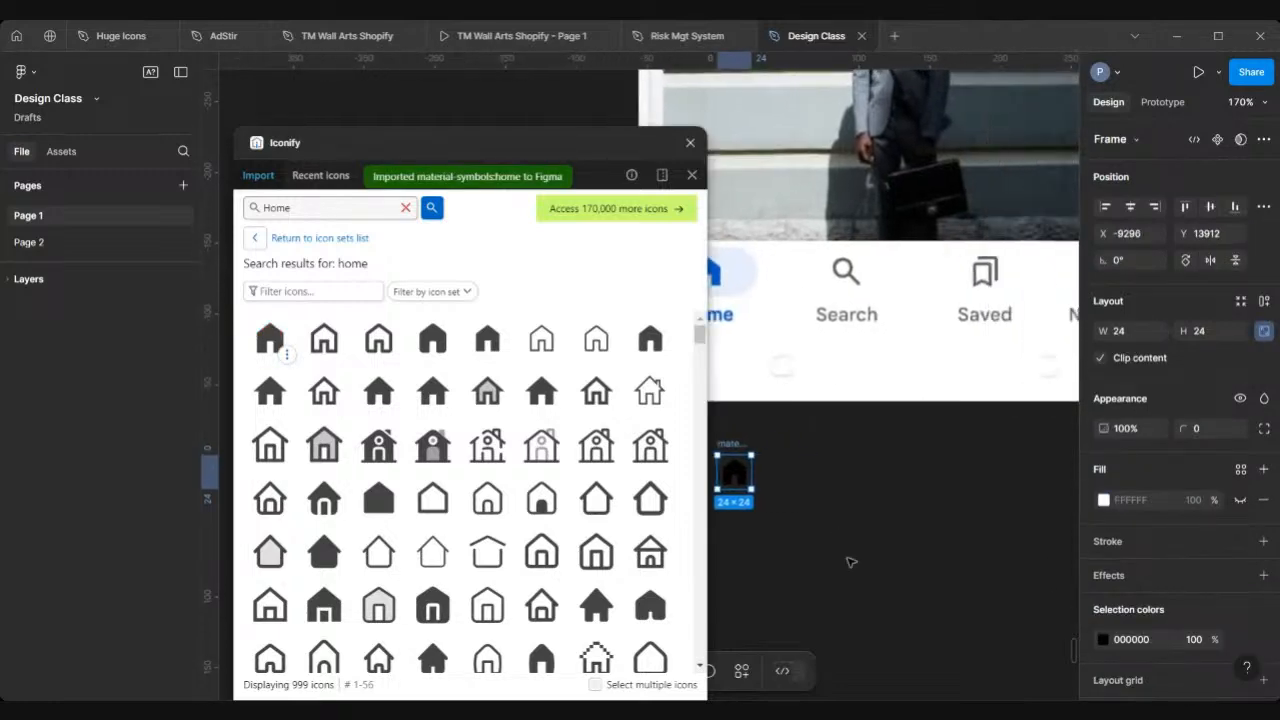
scroll(834, 271, "left", 1)
left_click(292, 207)
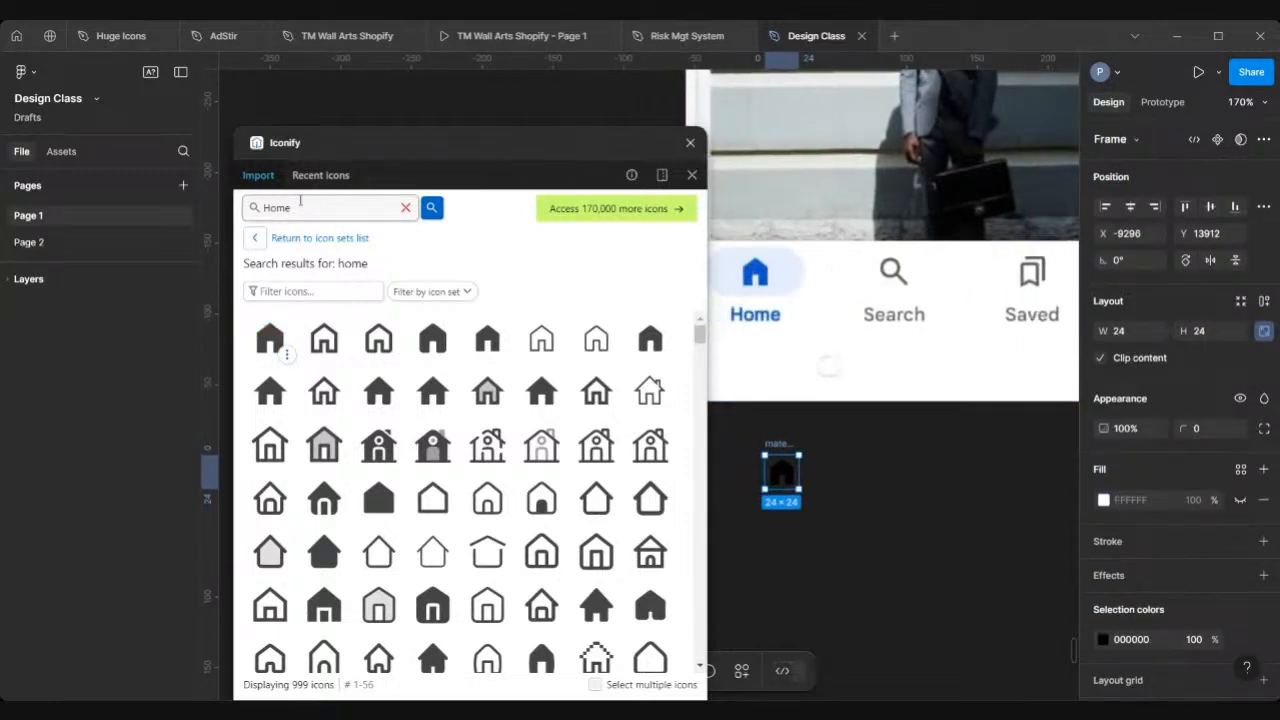
left_click_drag(292, 207, 241, 211)
type("Search")
key("Return")
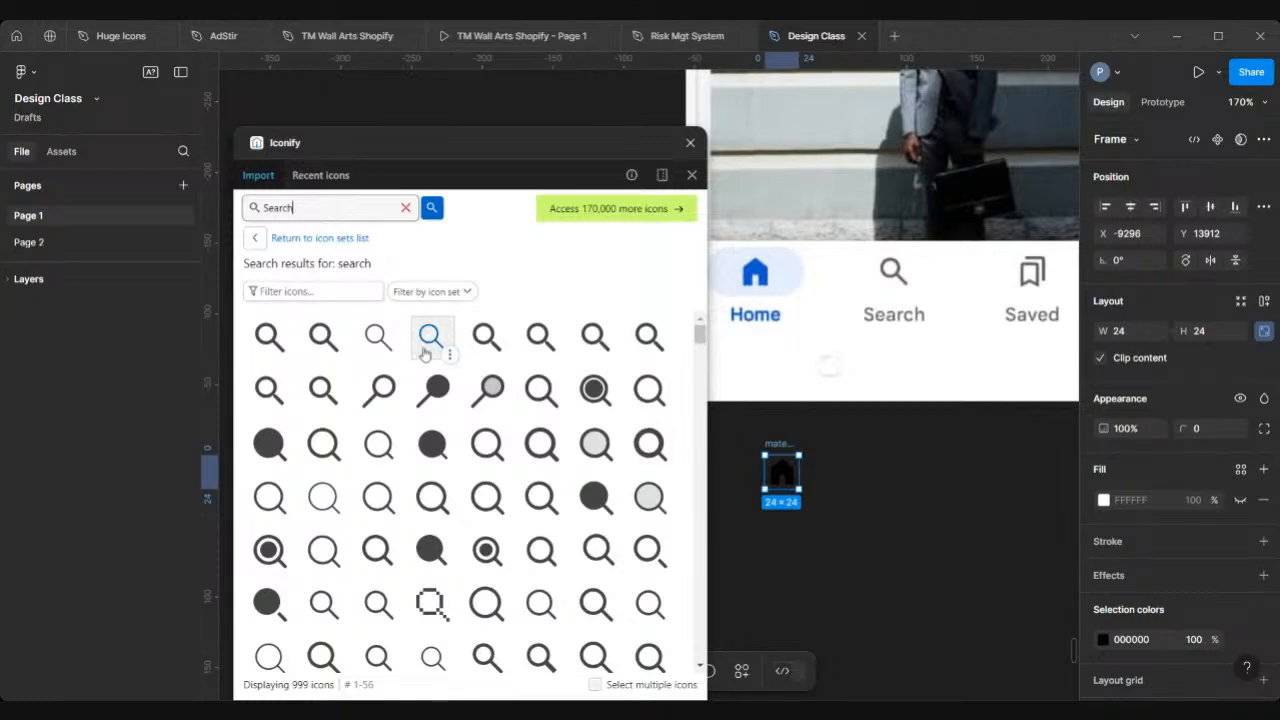
left_click(322, 338)
left_click_drag(322, 338, 899, 460)
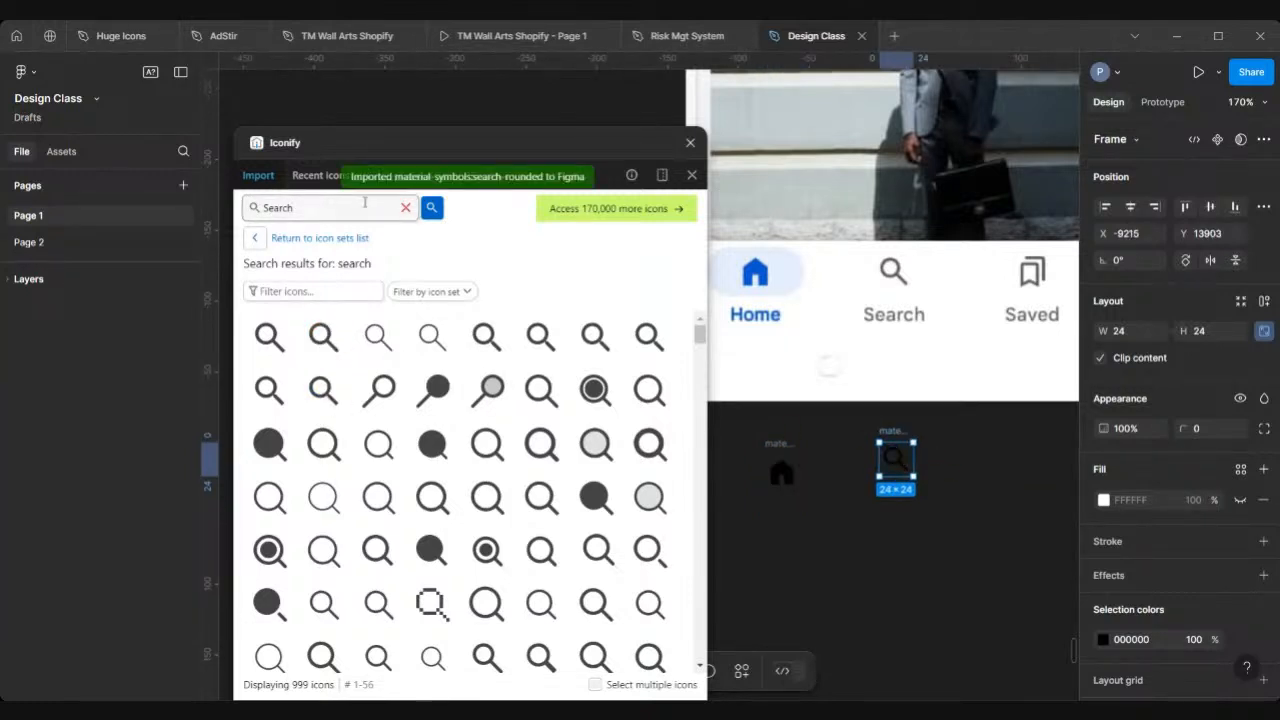
Search Iconify for "Bookmark" and place the outlined double-bookmark icon ph:bookmarks-simple on the canvas beside the search icon
scroll(894, 314, "right", 3)
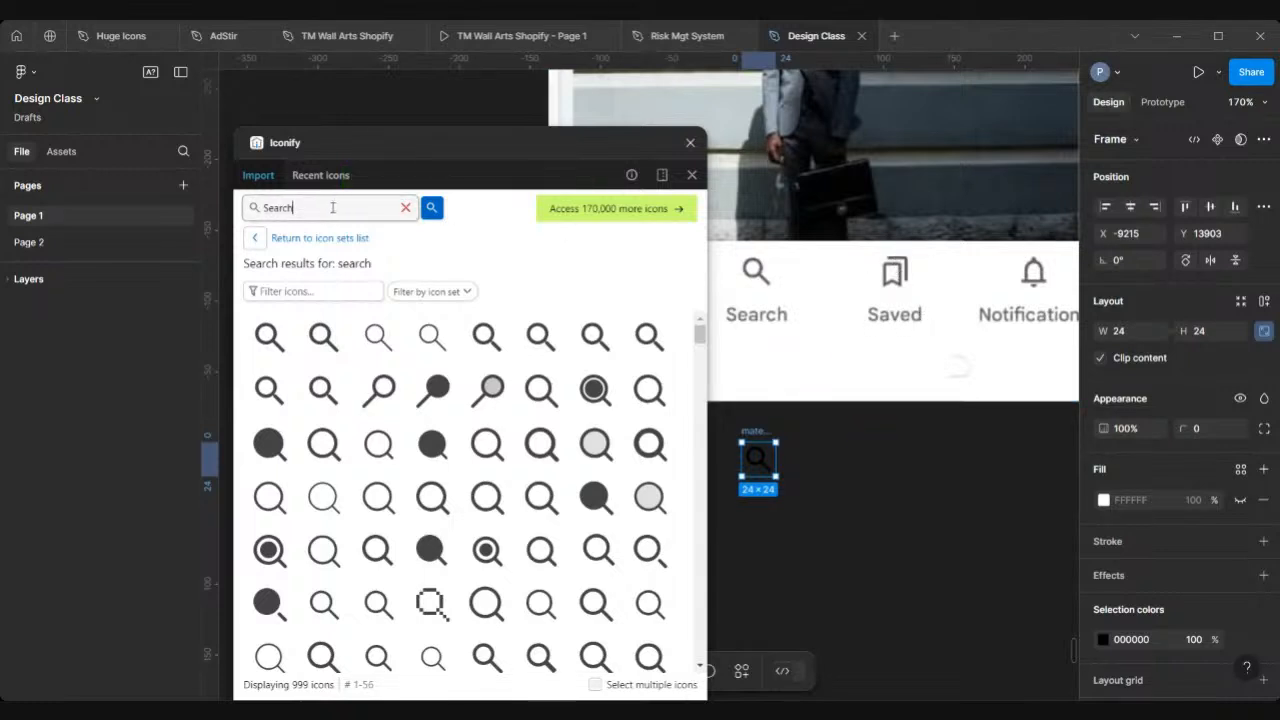
left_click_drag(310, 207, 200, 201)
type("Bookmark")
key("Return")
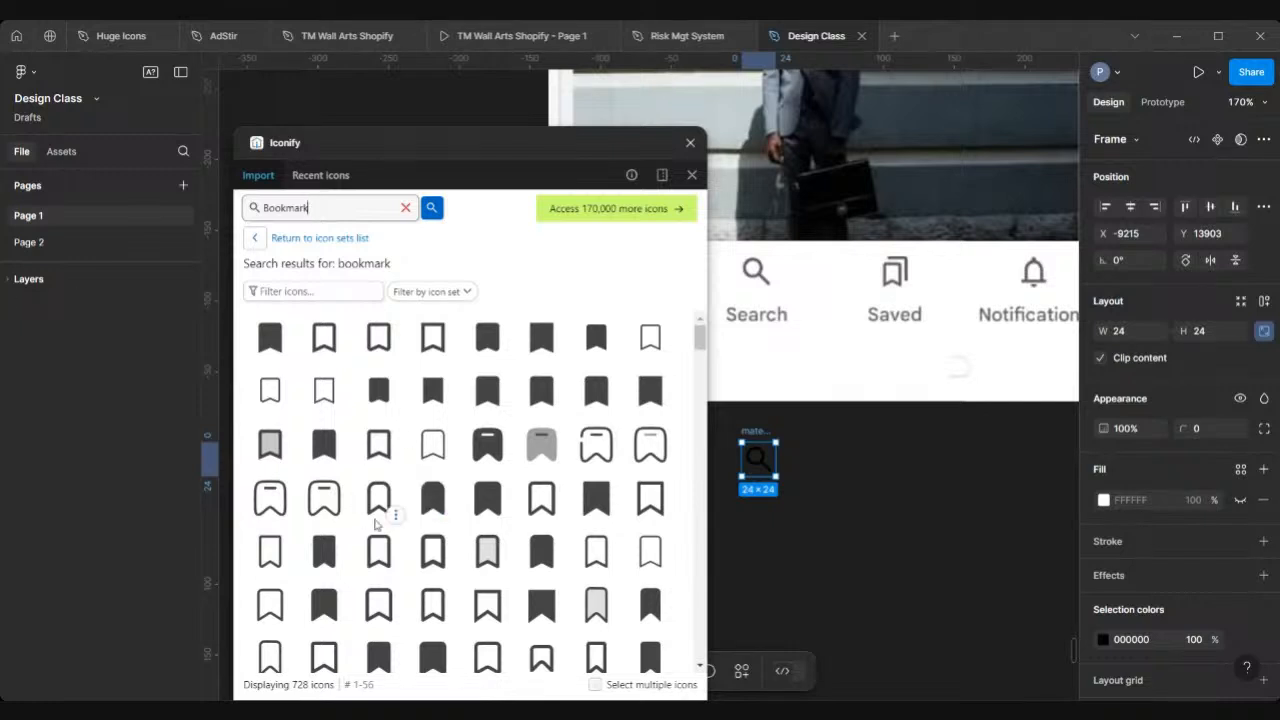
scroll(376, 525, "down", 1)
scroll(480, 410, "up", 1)
scroll(460, 513, "down", 5)
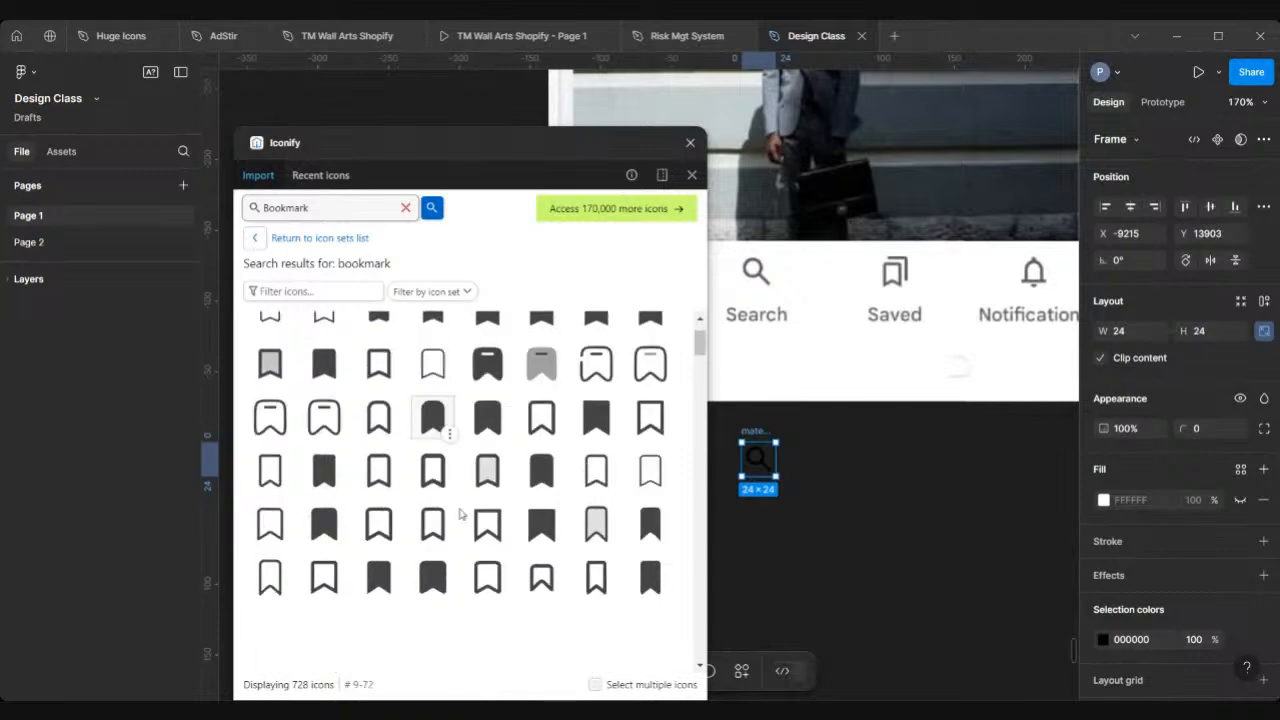
scroll(460, 513, "down", 6)
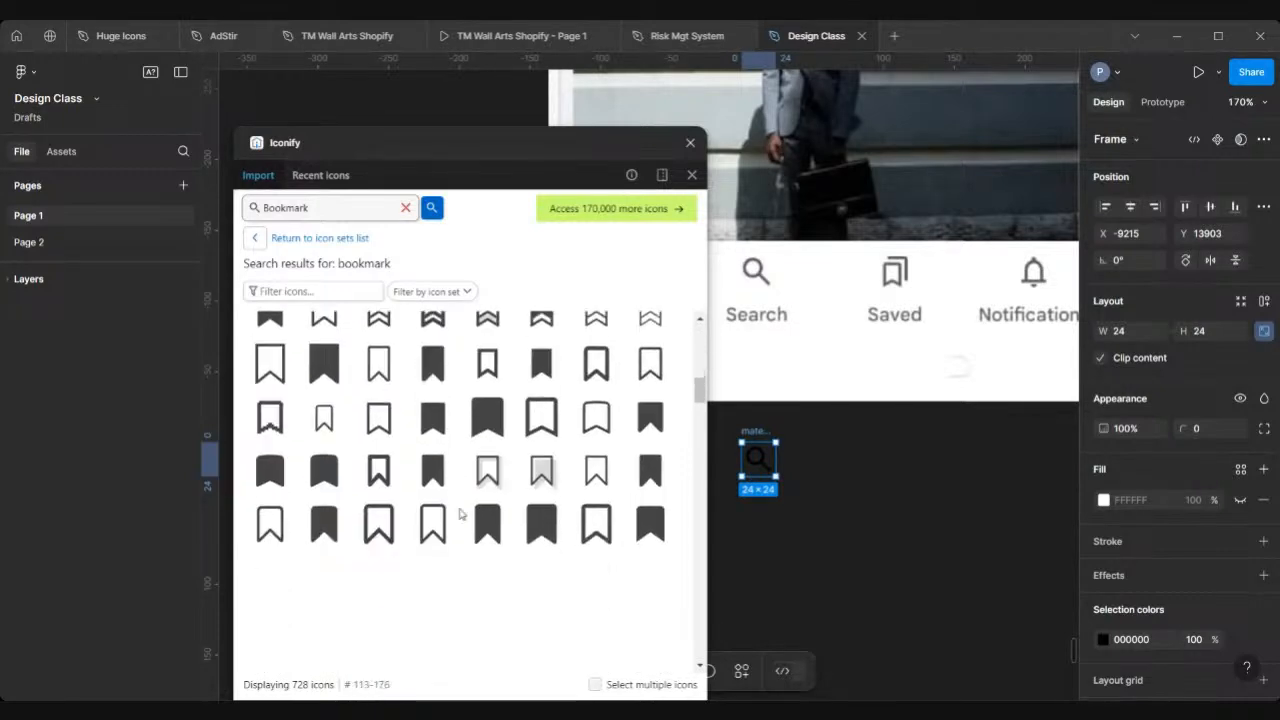
scroll(460, 513, "down", 7)
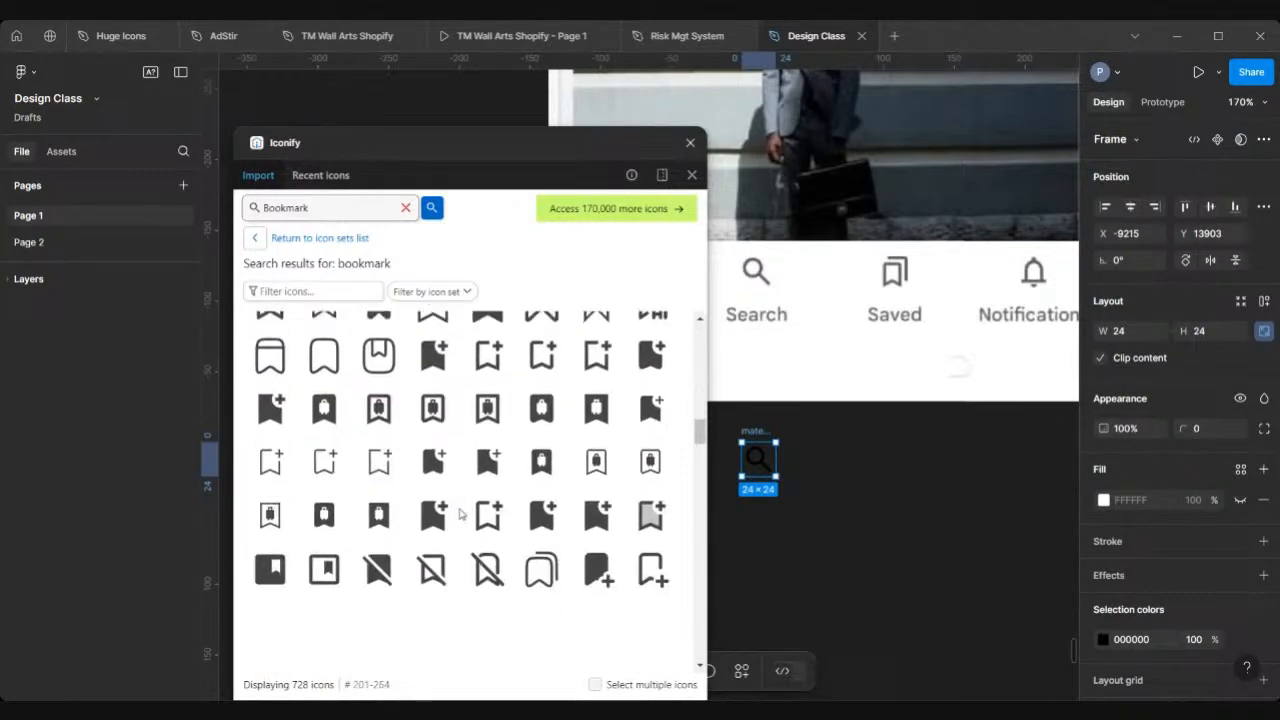
scroll(460, 513, "down", 1)
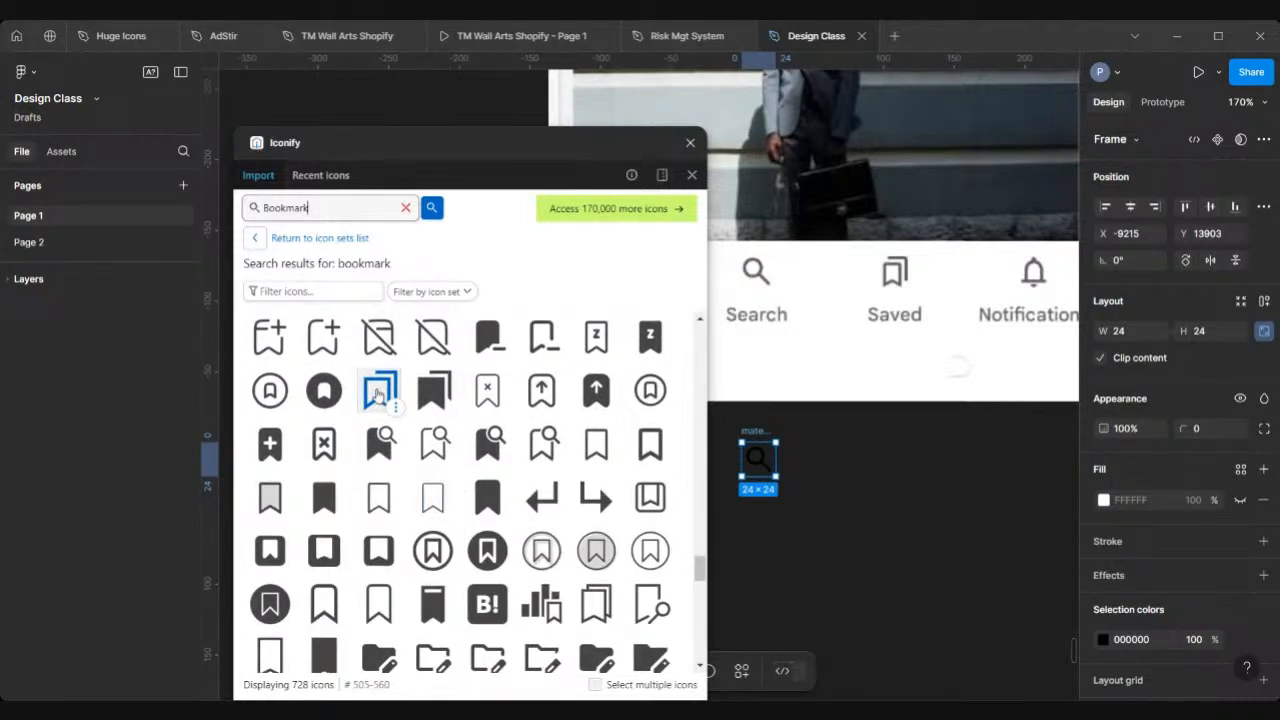
scroll(395, 488, "down", 5)
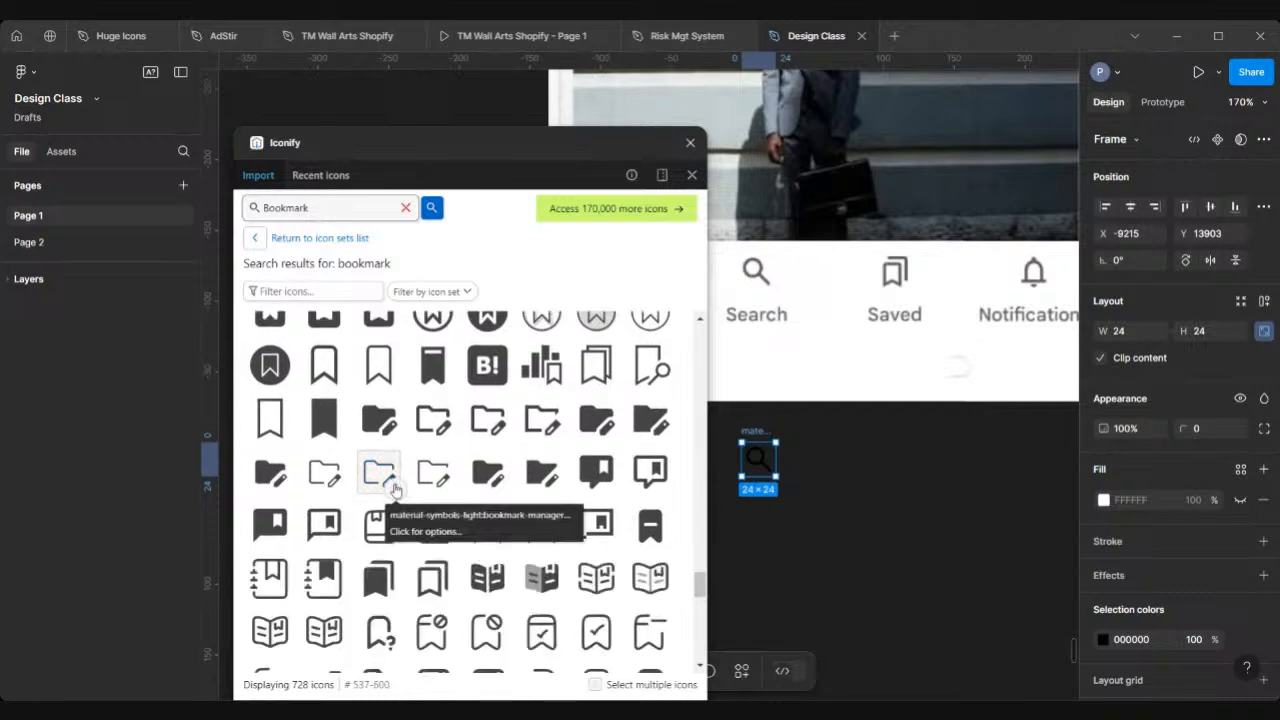
scroll(395, 488, "down", 9)
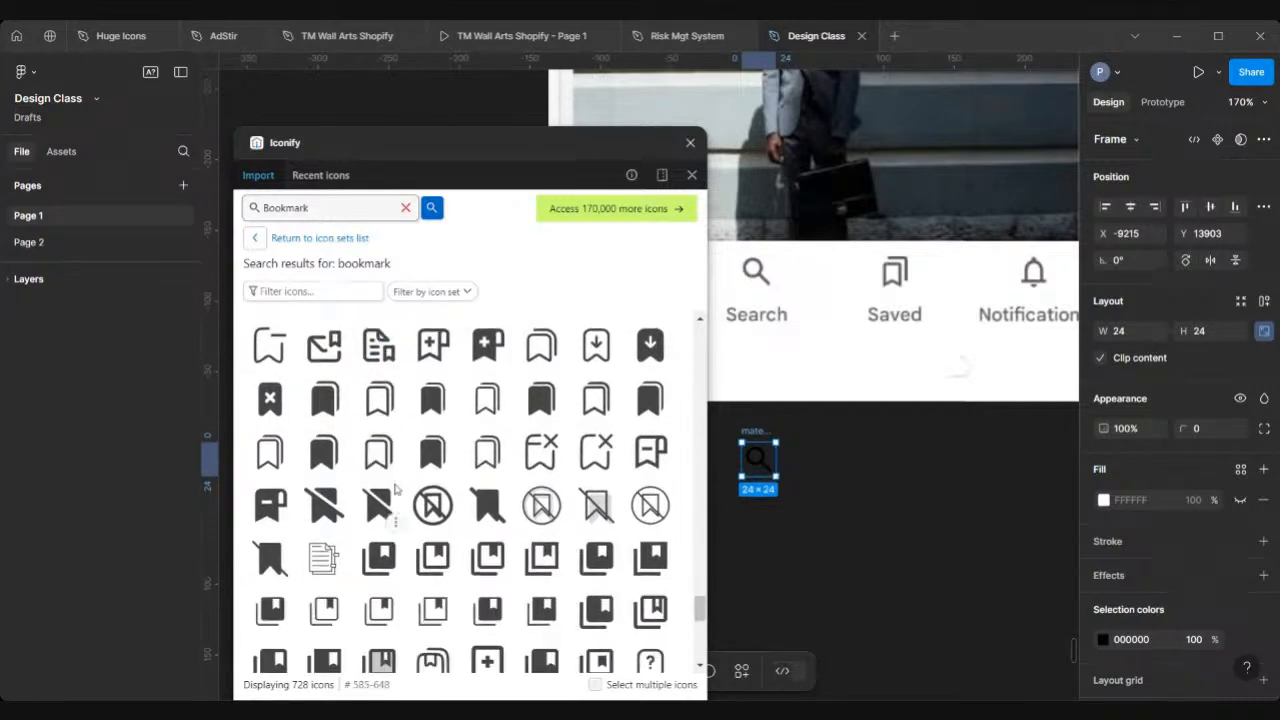
scroll(395, 488, "down", 6)
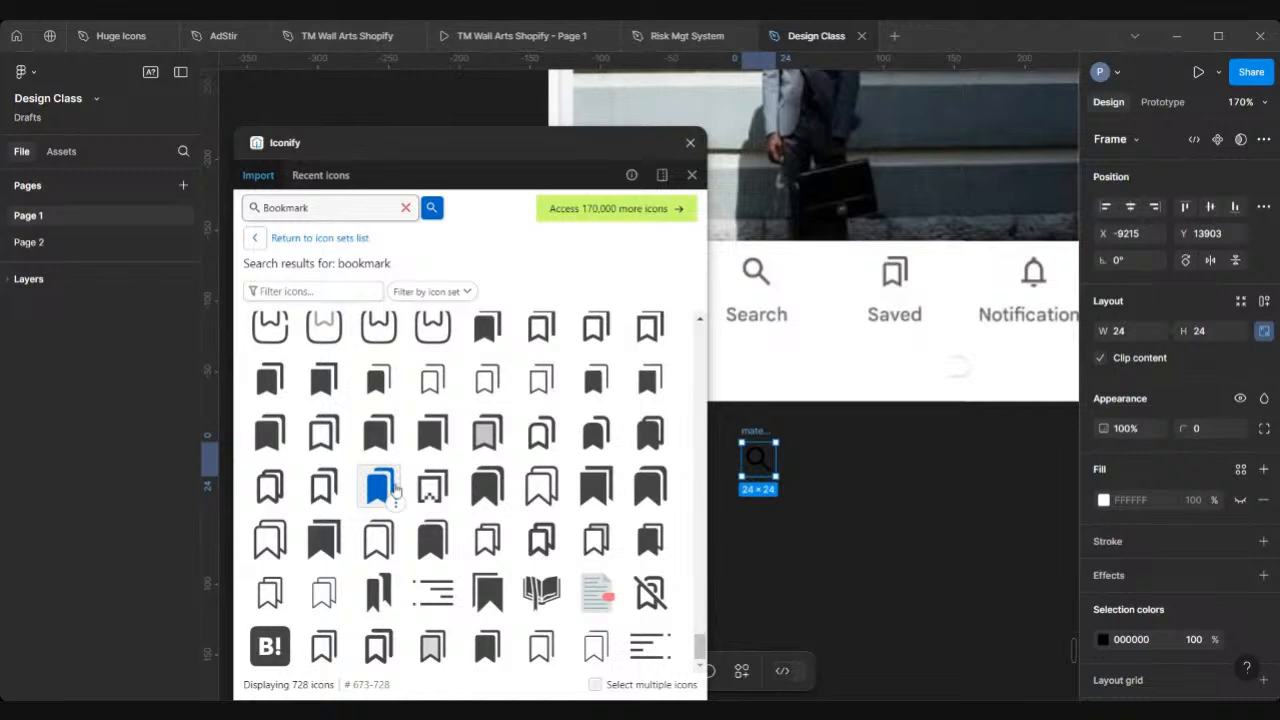
left_click(320, 648)
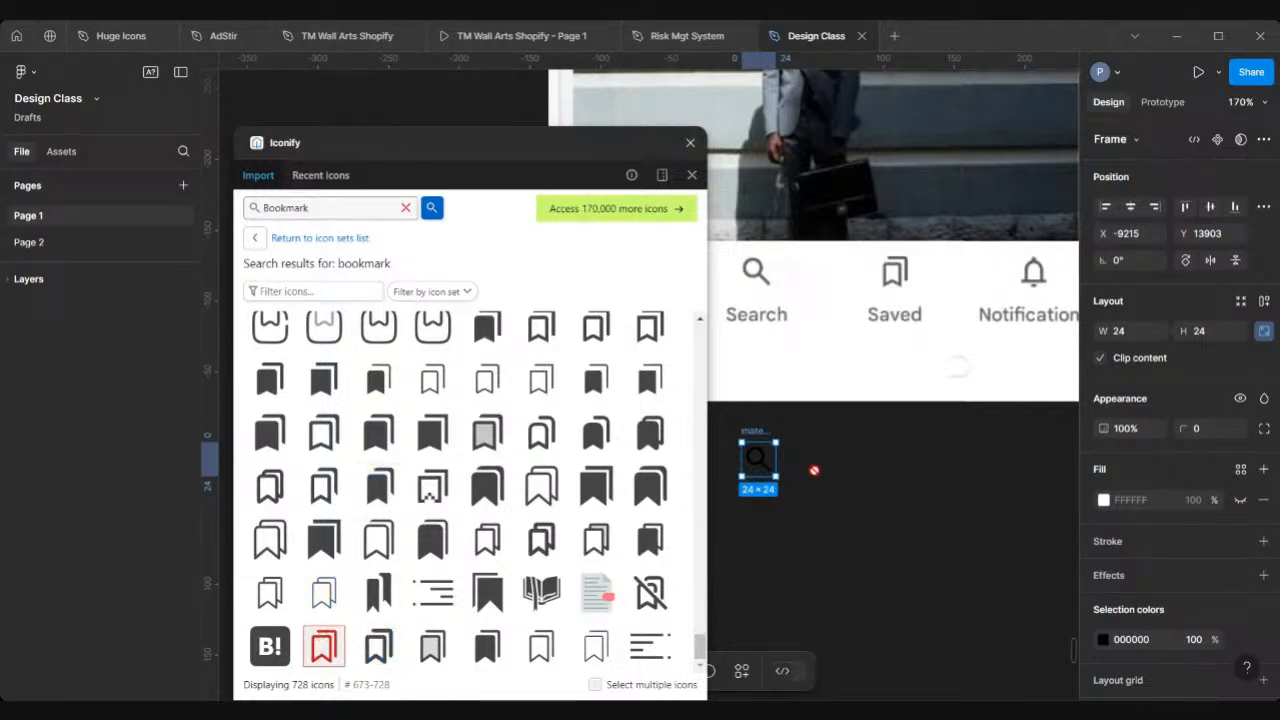
left_click_drag(833, 449, 833, 450)
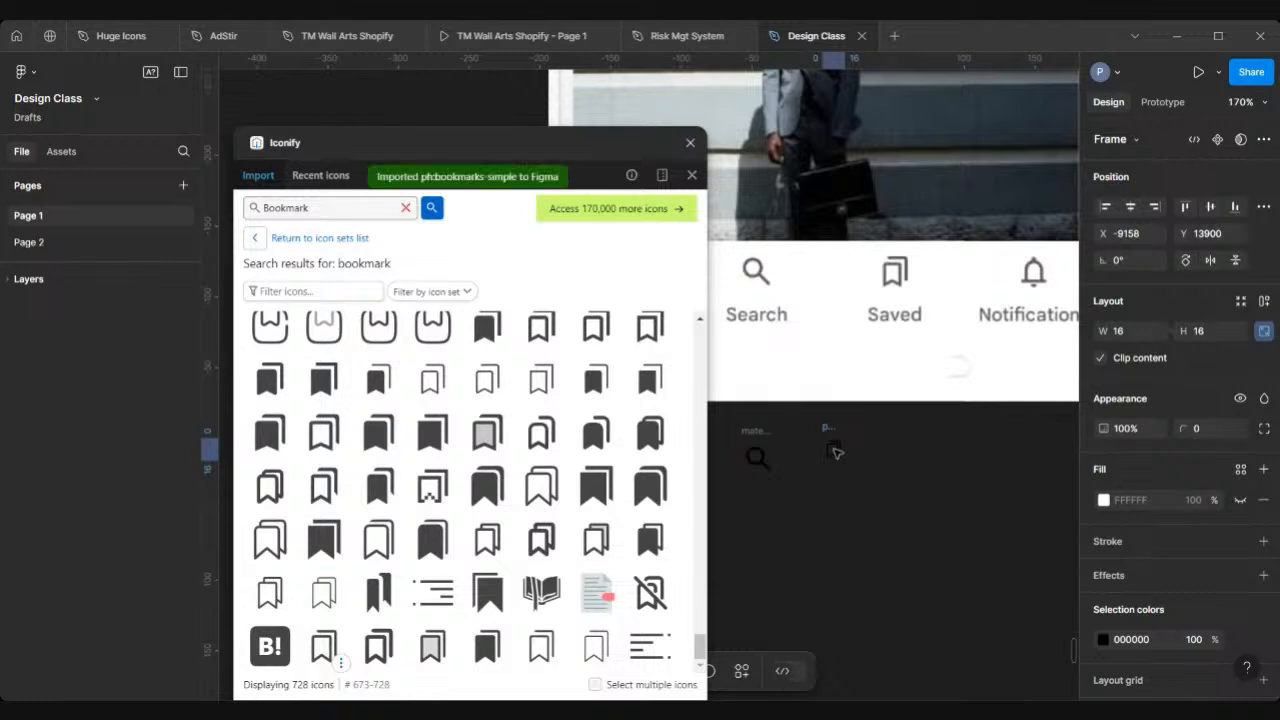
Search Iconify for "Notification" in place of the bookmark search
scroll(866, 363, "right", 3)
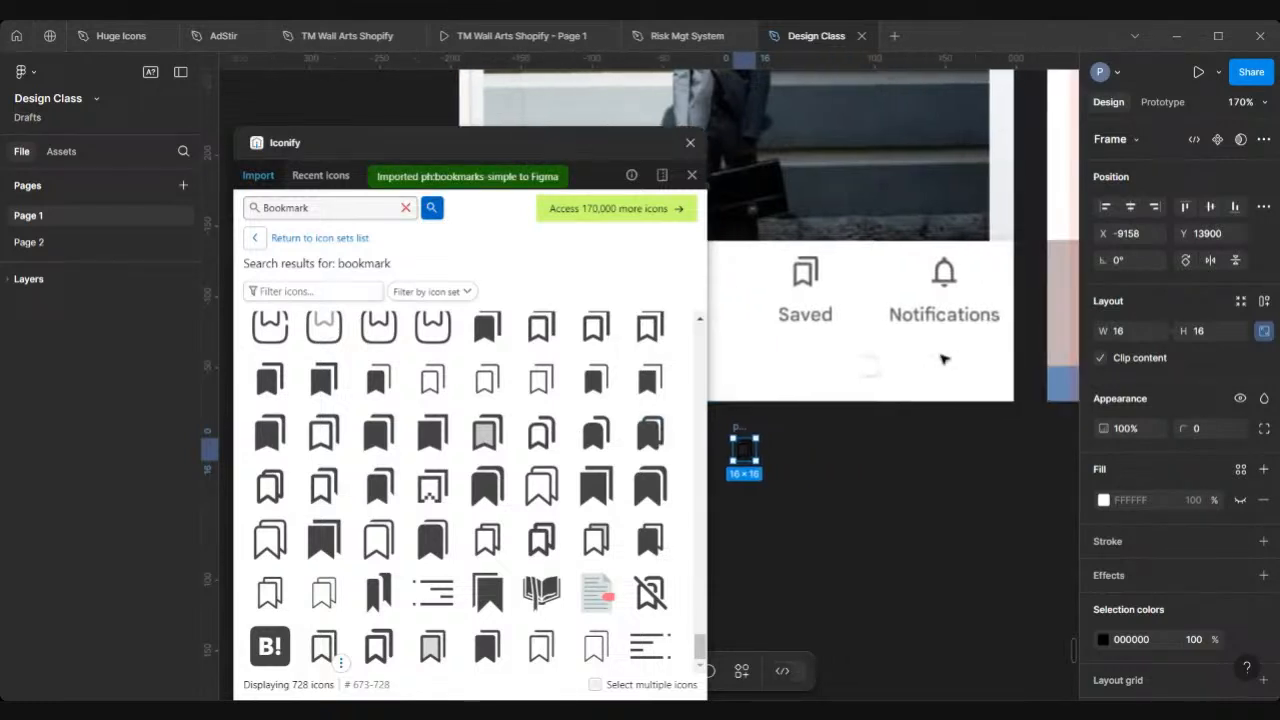
left_click(324, 208)
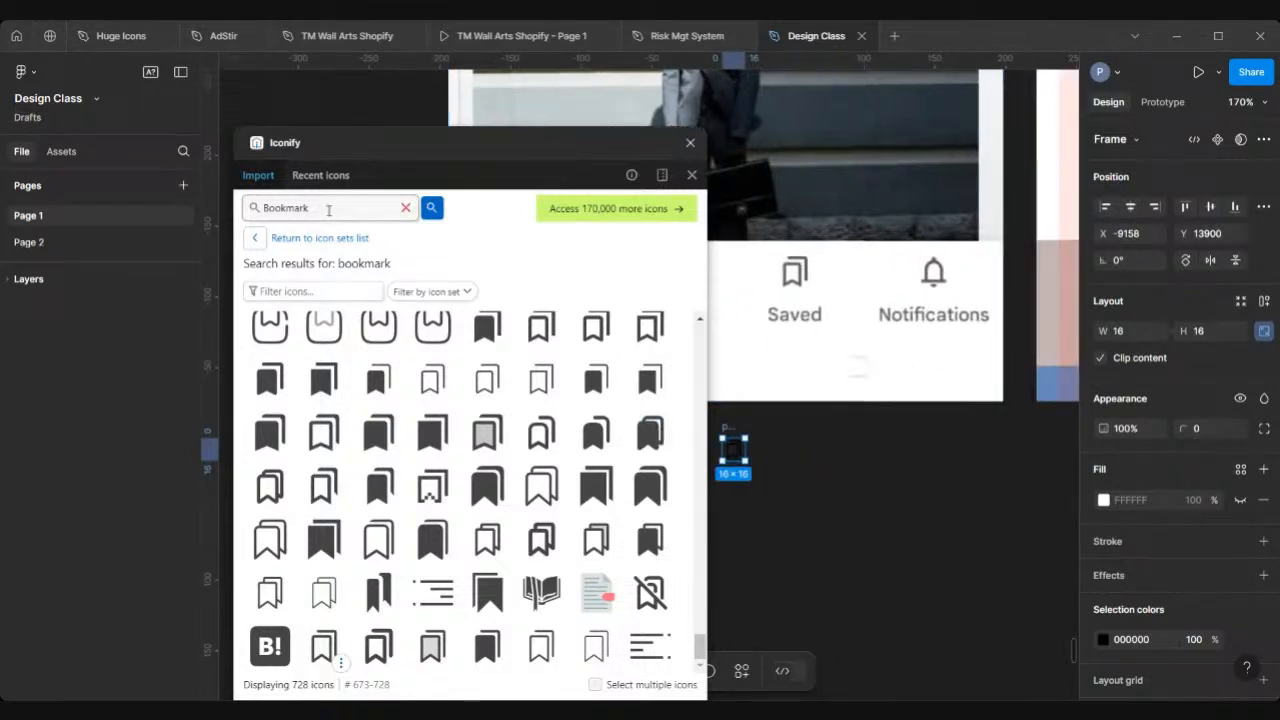
left_click_drag(324, 208, 208, 206)
type("Notific")
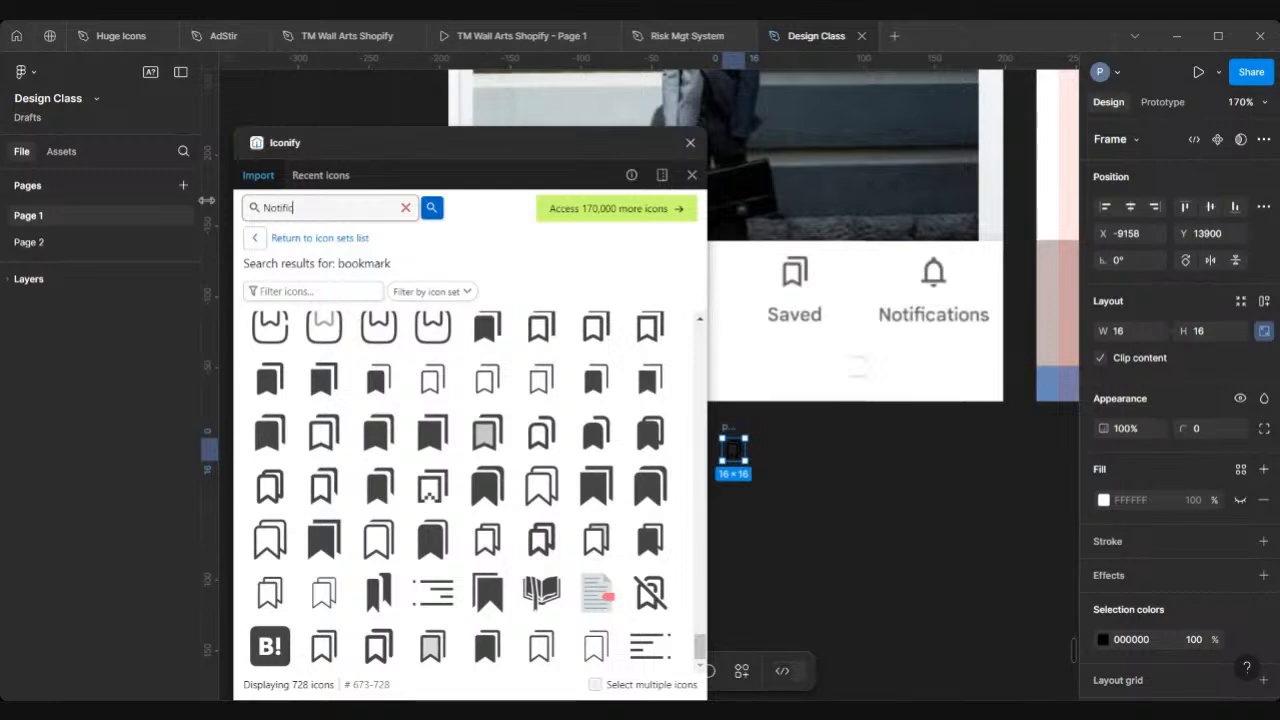
type("ation")
key("Return")
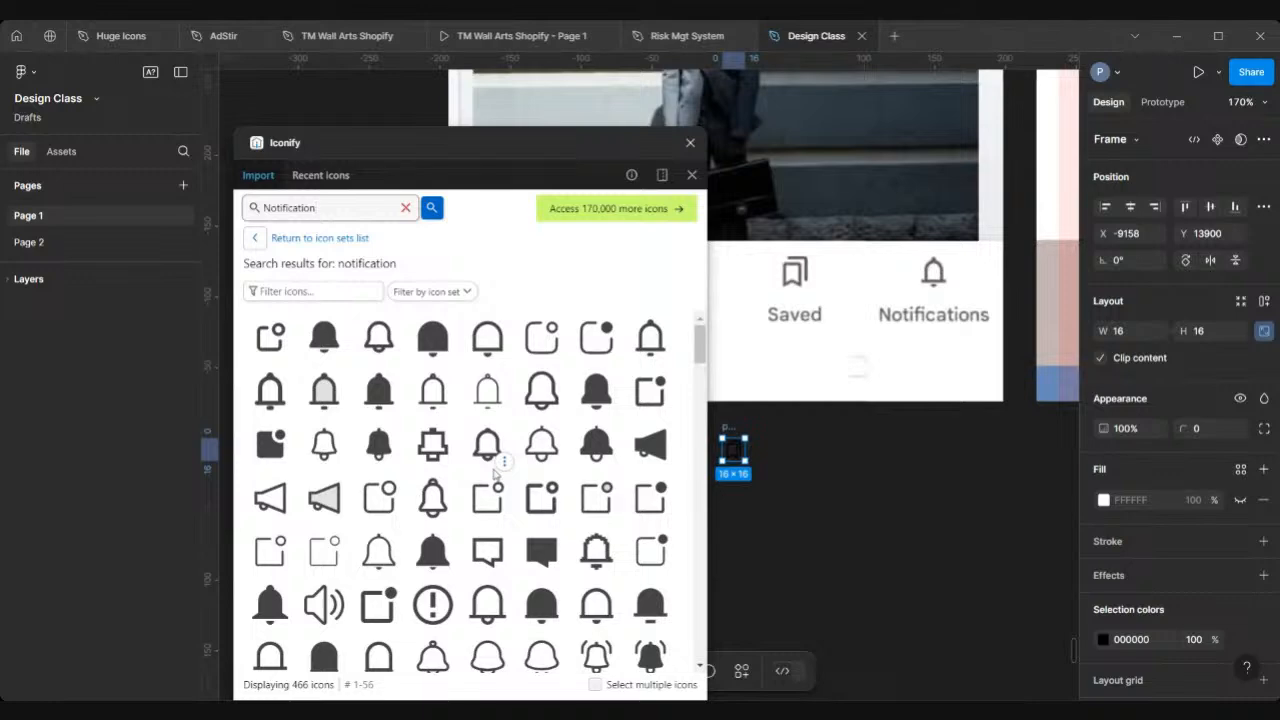
Find the outlined bell material-symbols:notifications-outline in the results, place it on the canvas below the reference's Notifications tab, and close Iconify
scroll(495, 473, "down", 3)
scroll(495, 473, "up", 3)
scroll(403, 508, "down", 5)
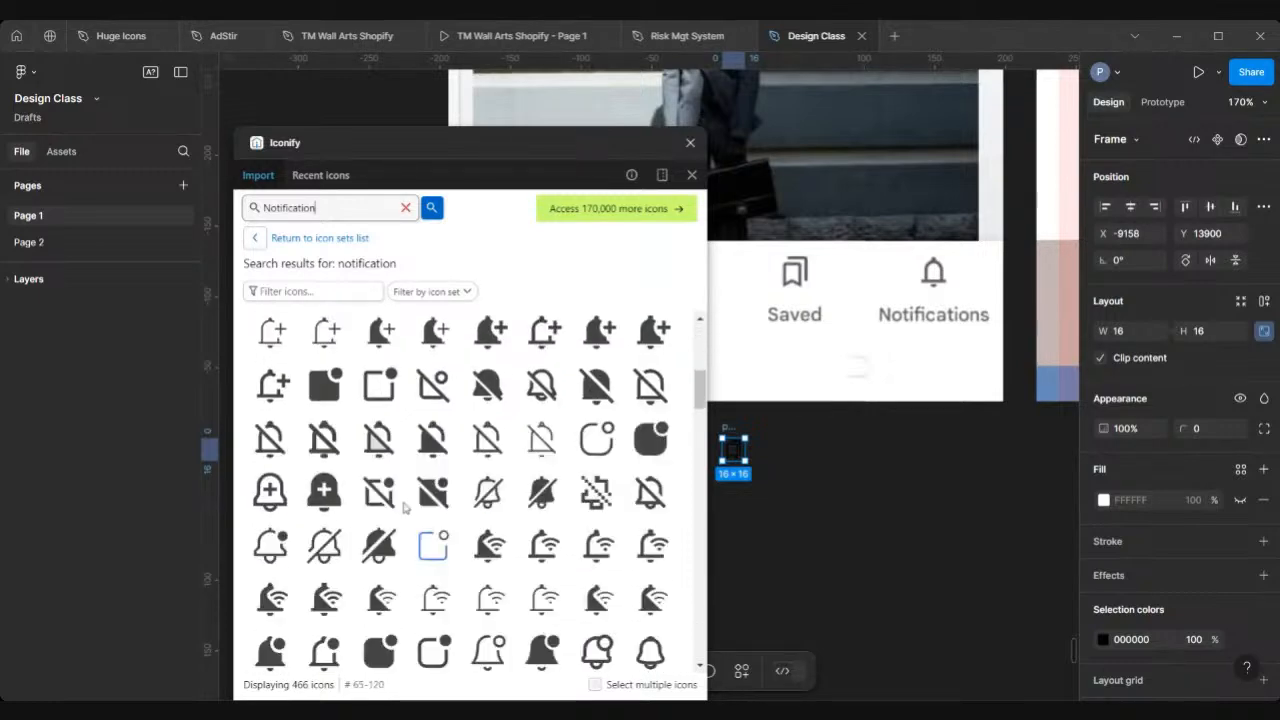
scroll(403, 508, "down", 4)
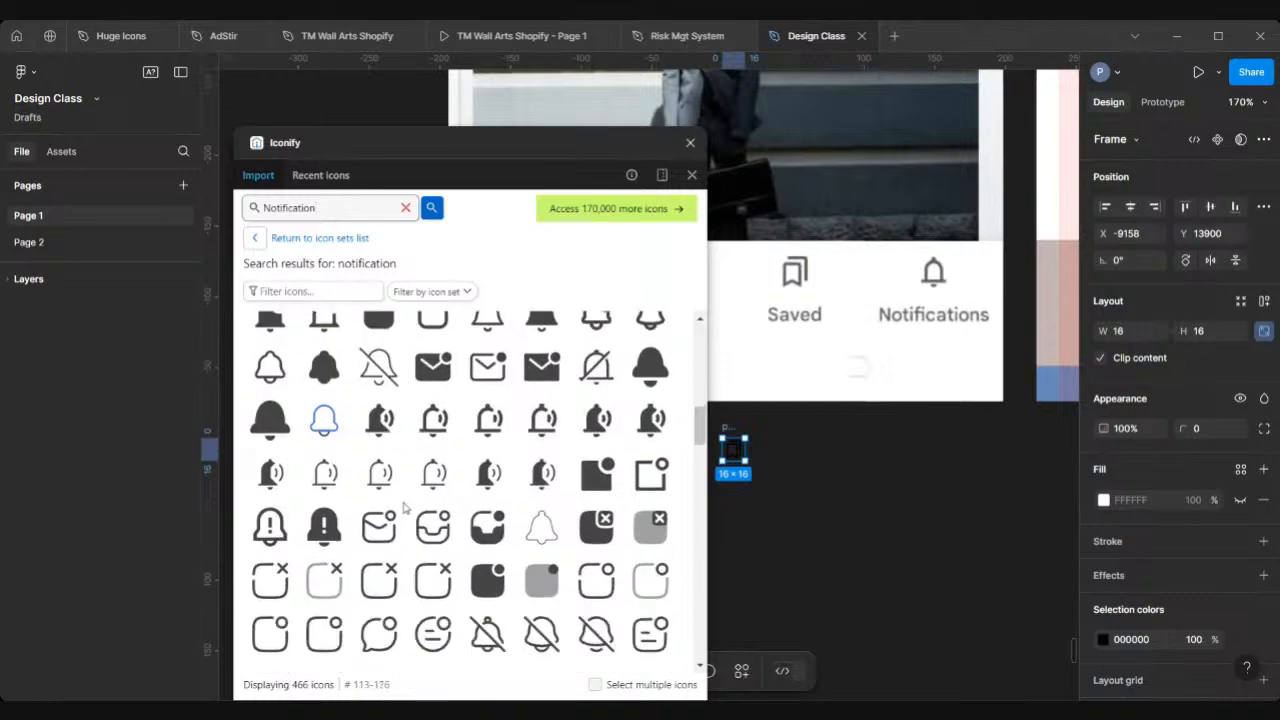
scroll(403, 508, "down", 4)
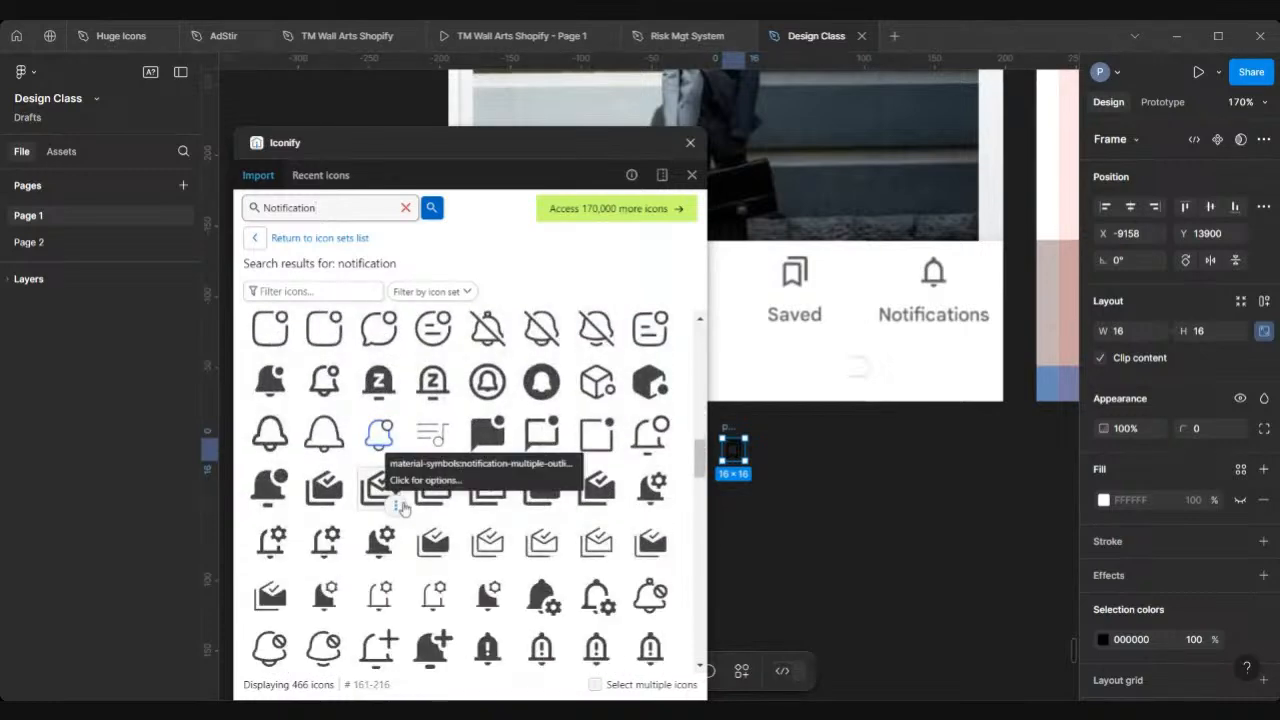
scroll(403, 508, "down", 4)
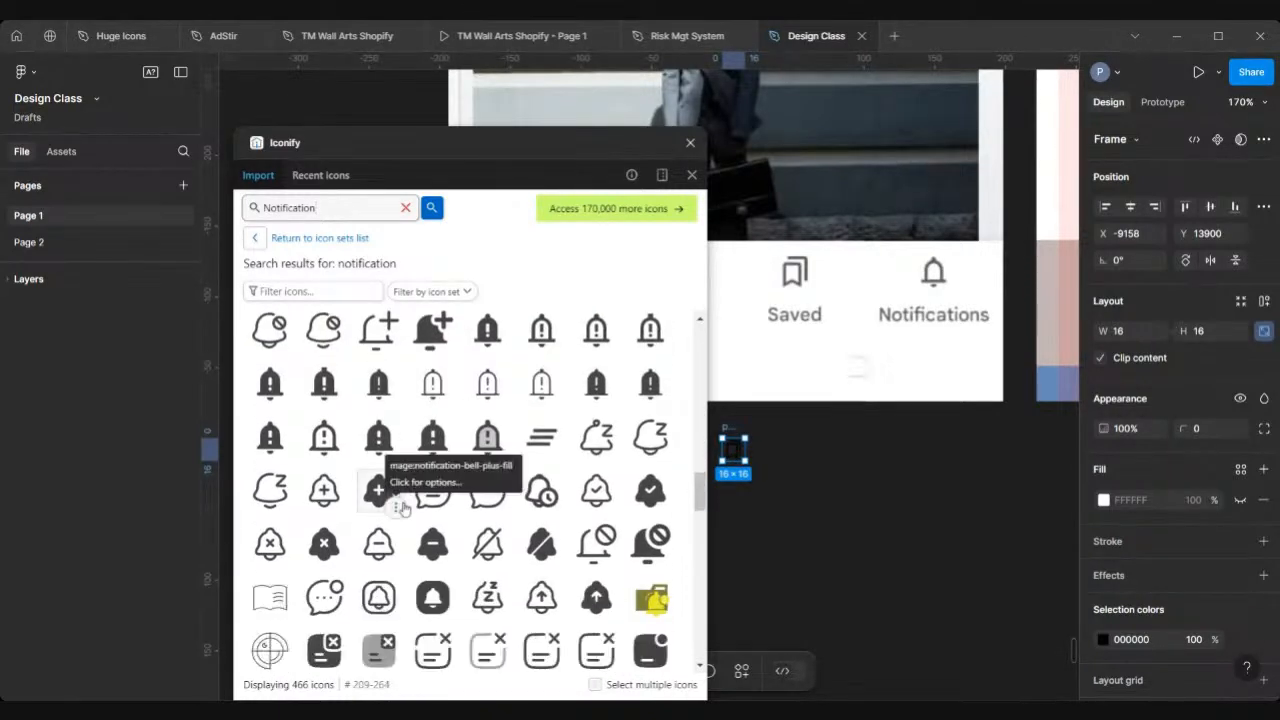
scroll(403, 508, "down", 3)
scroll(403, 508, "down", 3)
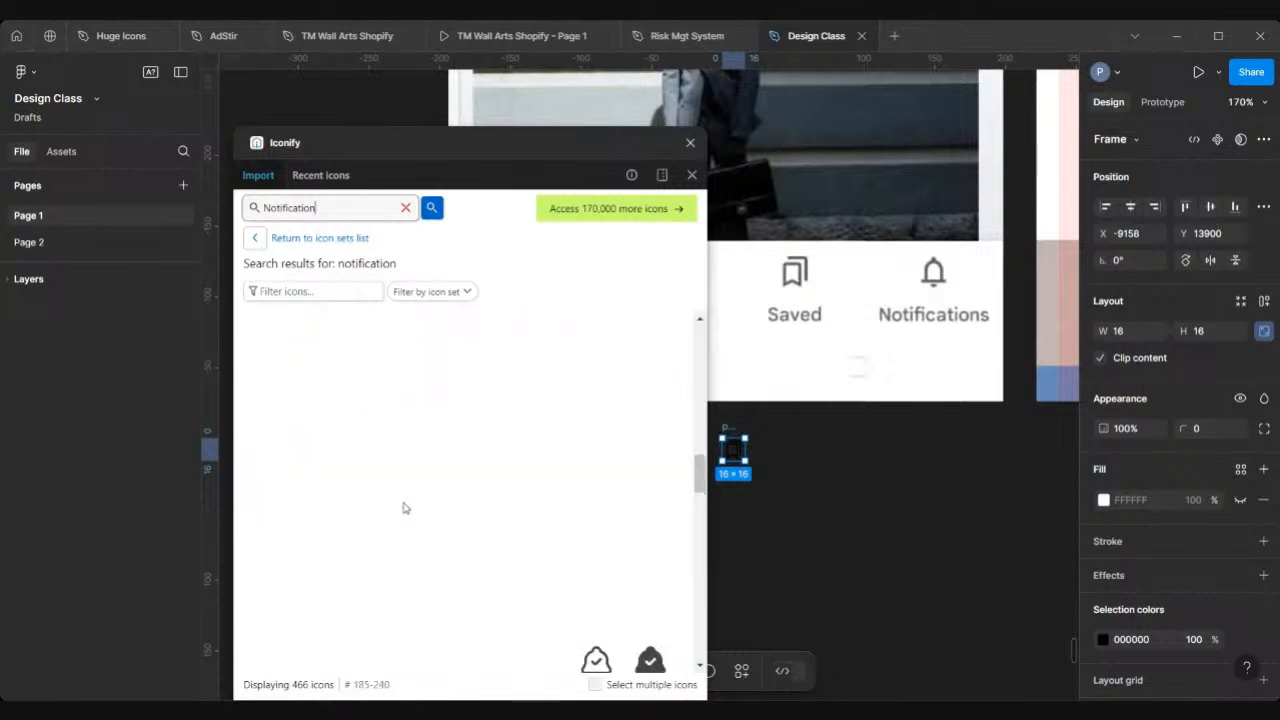
scroll(403, 508, "down", 2)
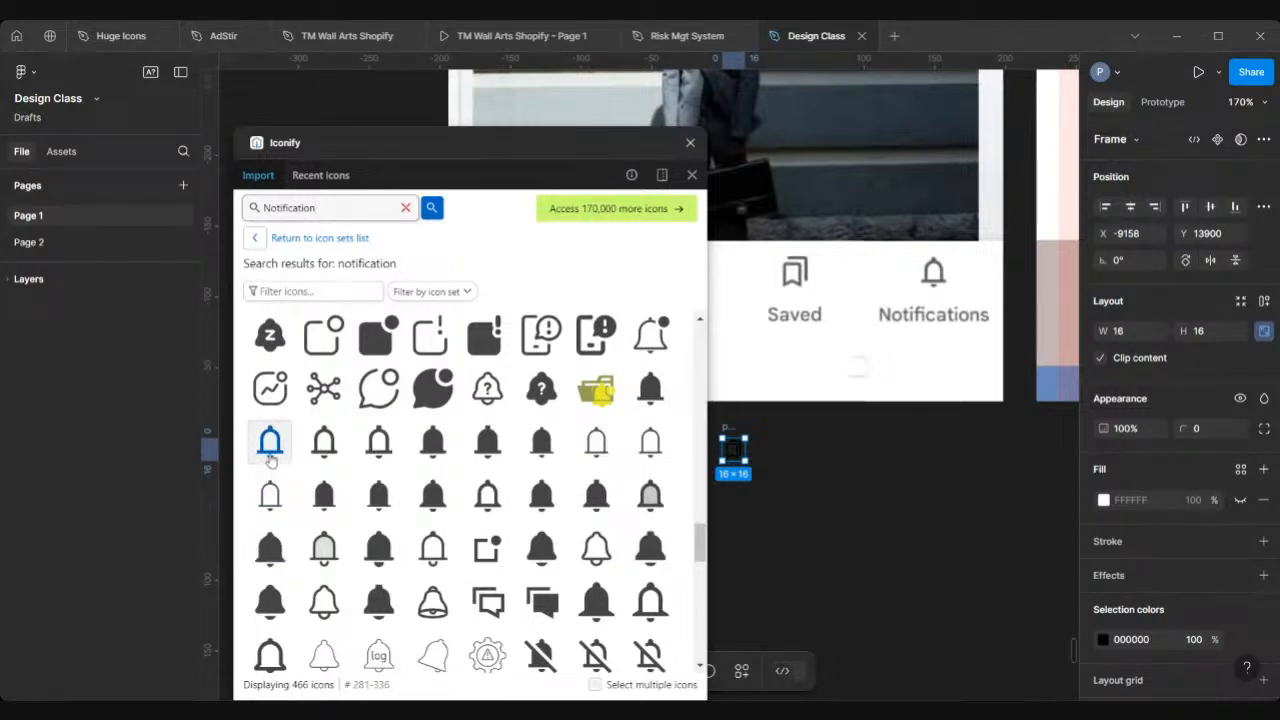
left_click_drag(269, 442, 845, 510)
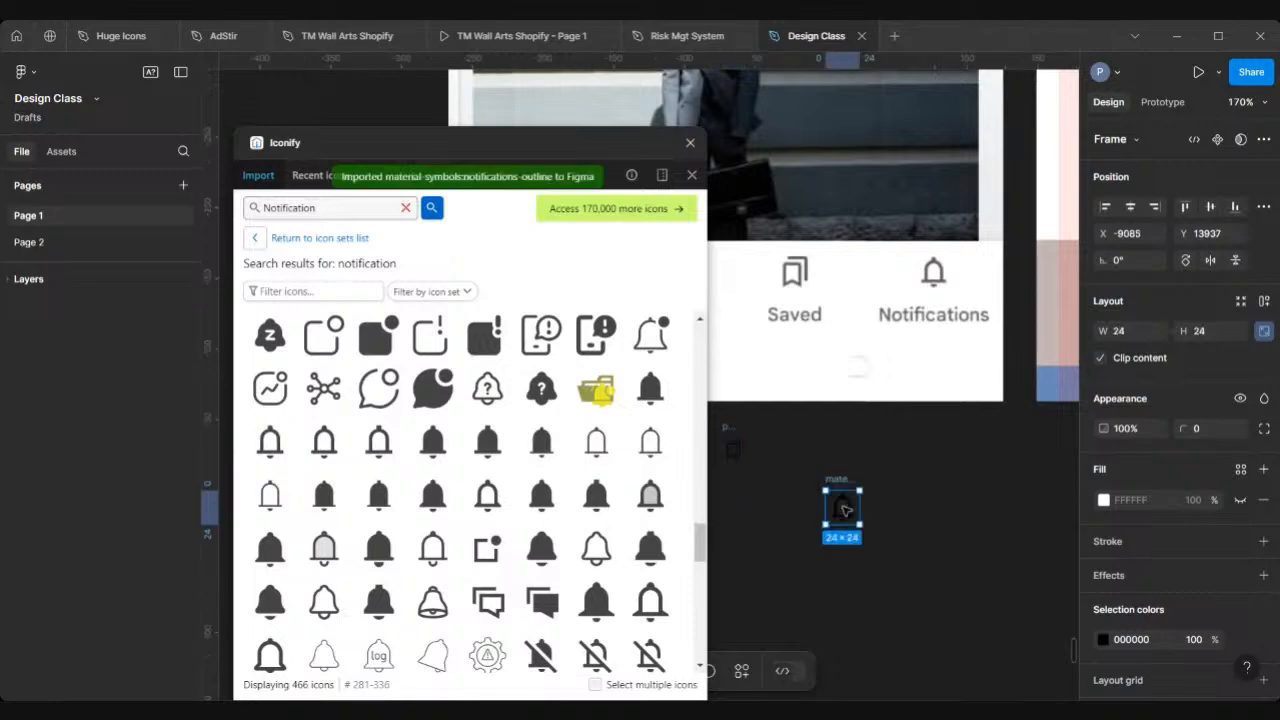
left_click(691, 146)
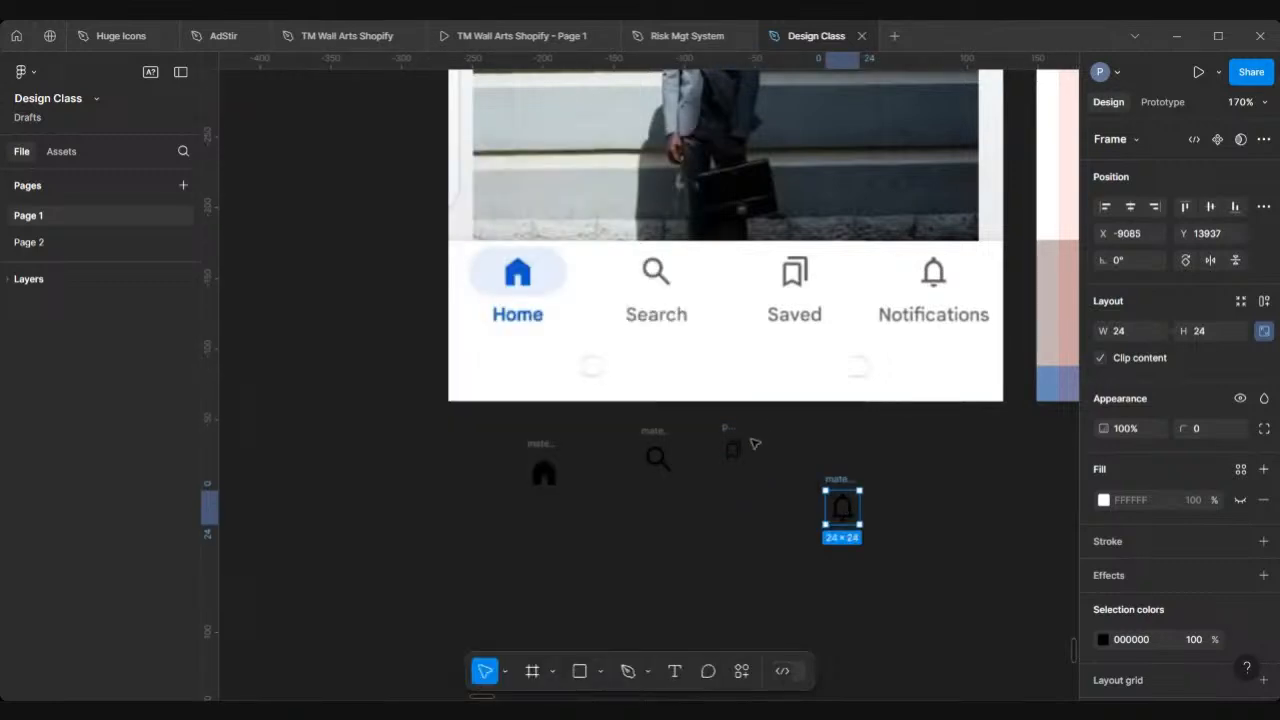
Shift the home icon slightly left below the reference's Home tab and clear the selection
scroll(745, 444, "up", 3)
scroll(755, 444, "down", 3)
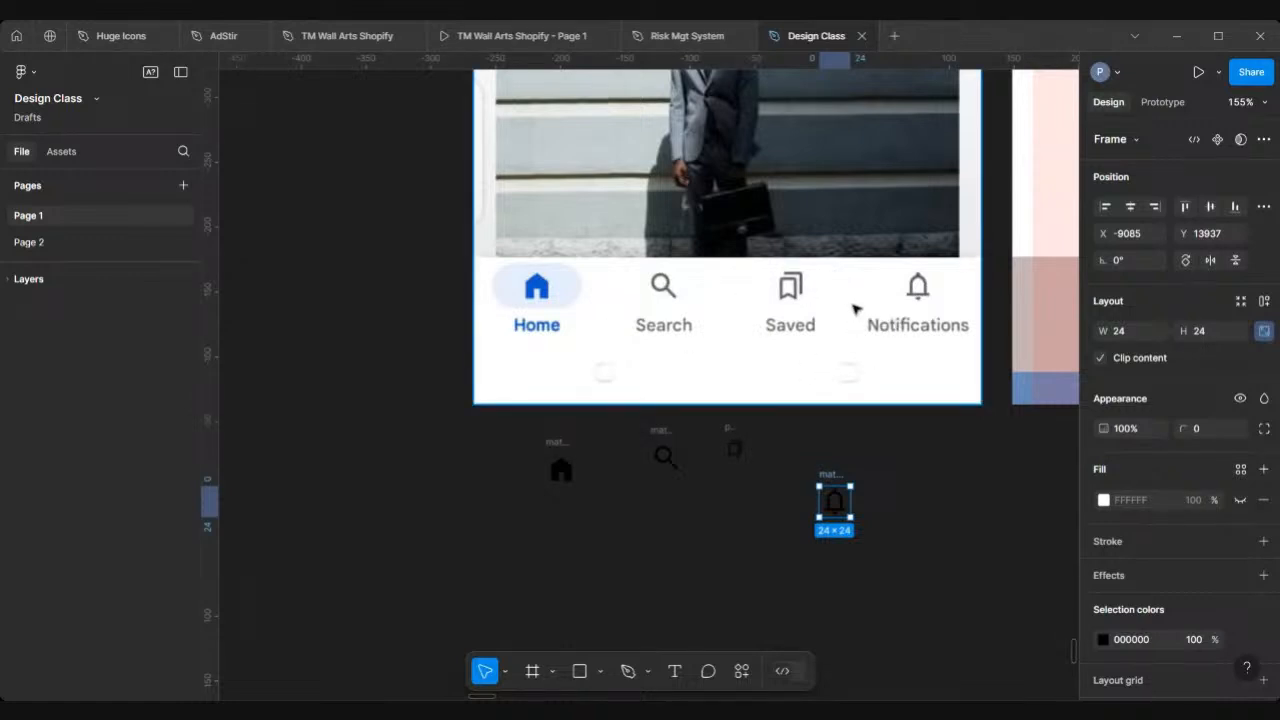
scroll(848, 309, "down", 4)
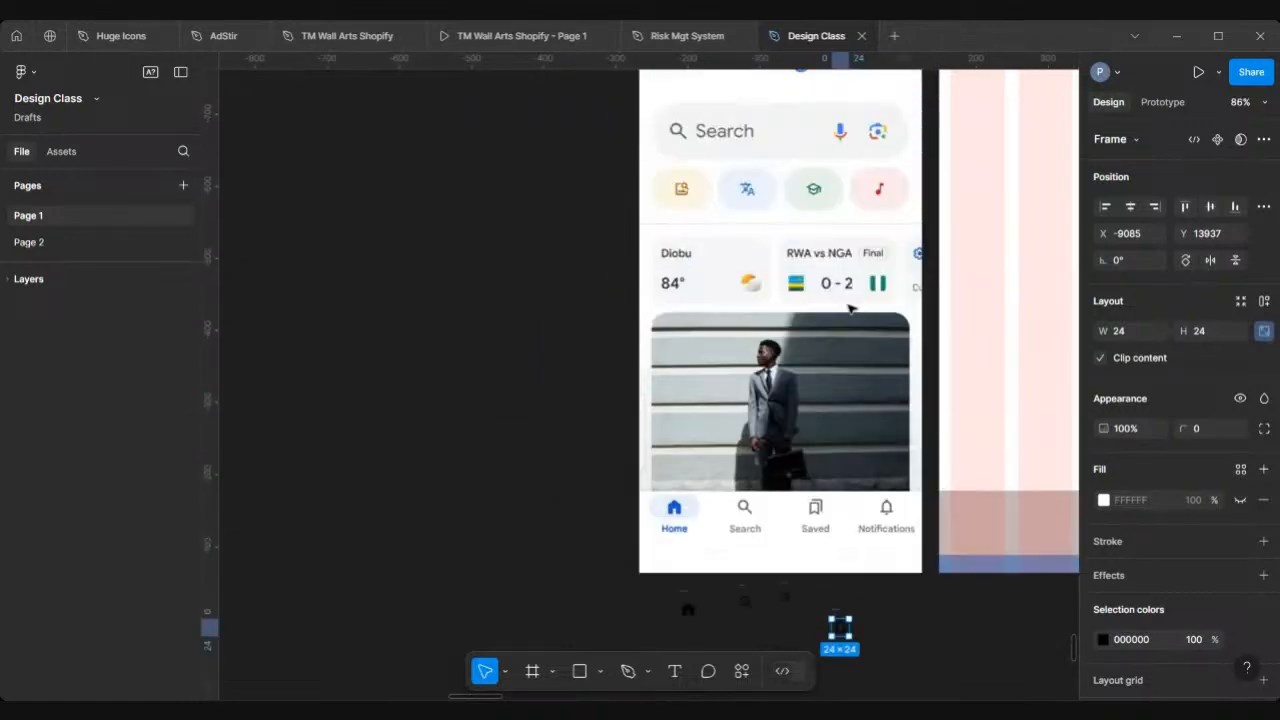
scroll(848, 309, "right", 3)
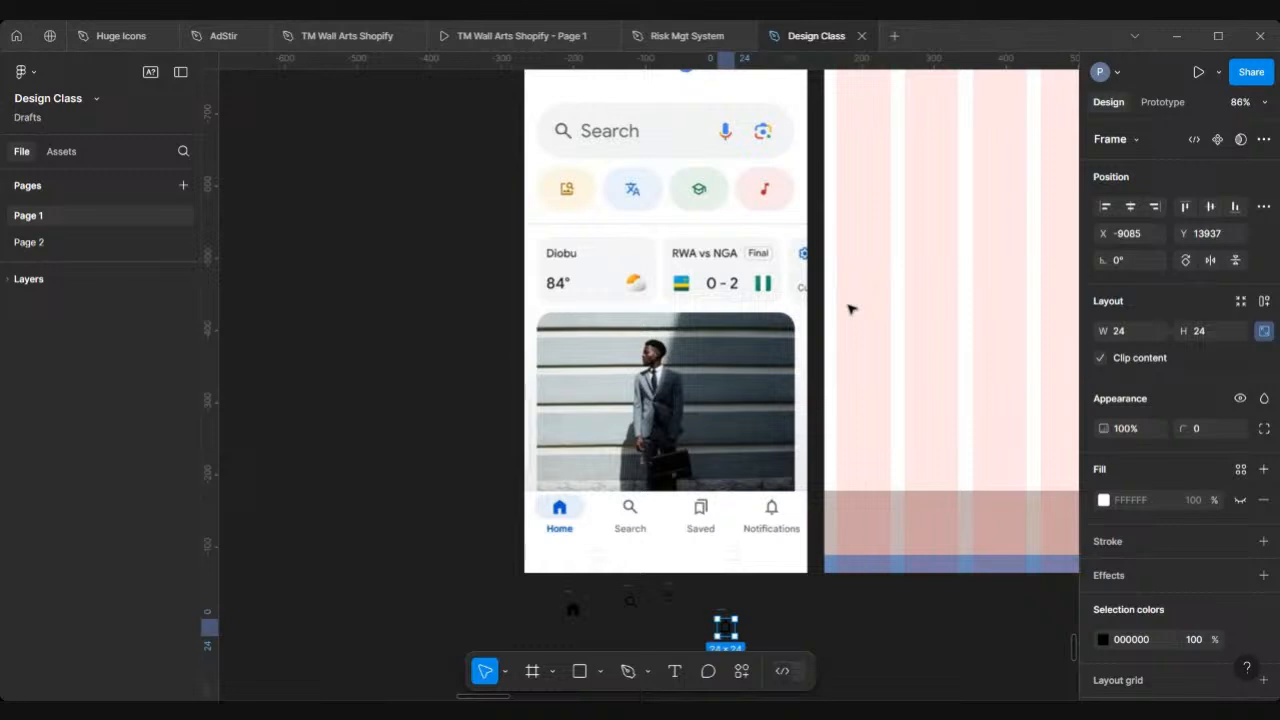
scroll(645, 318, "down", 2)
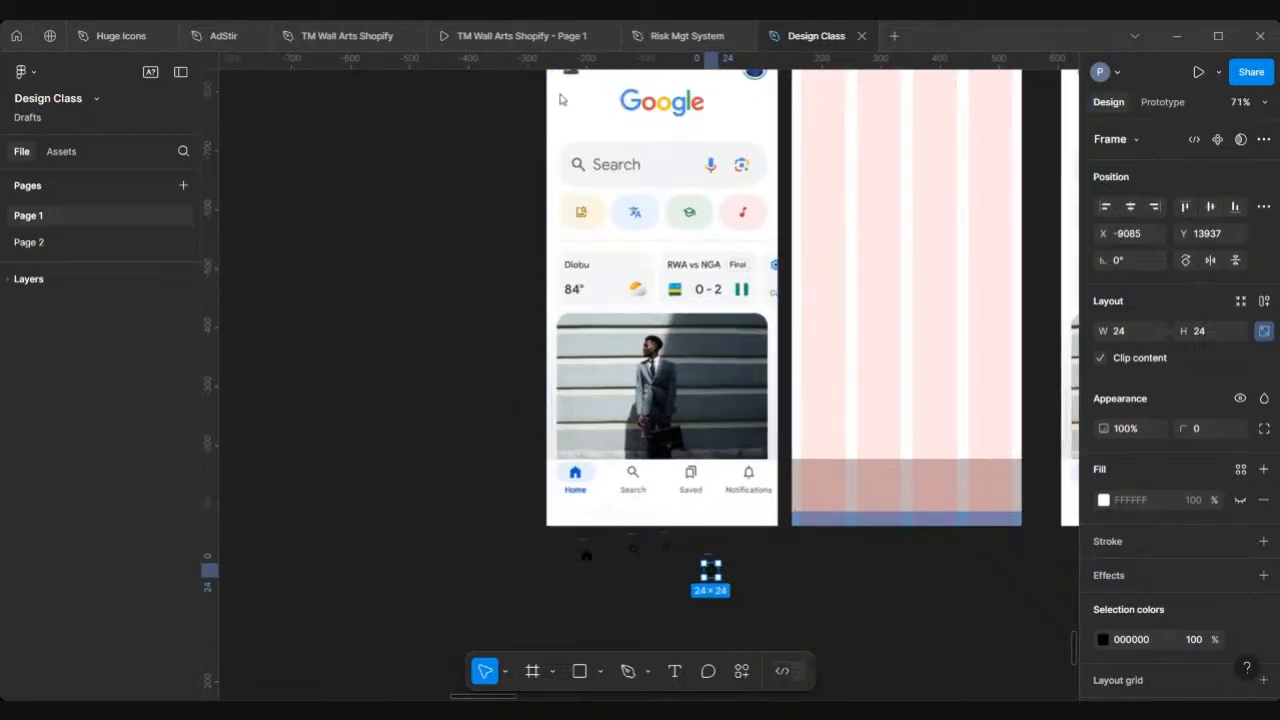
scroll(620, 246, "down", 4)
scroll(677, 316, "up", 5)
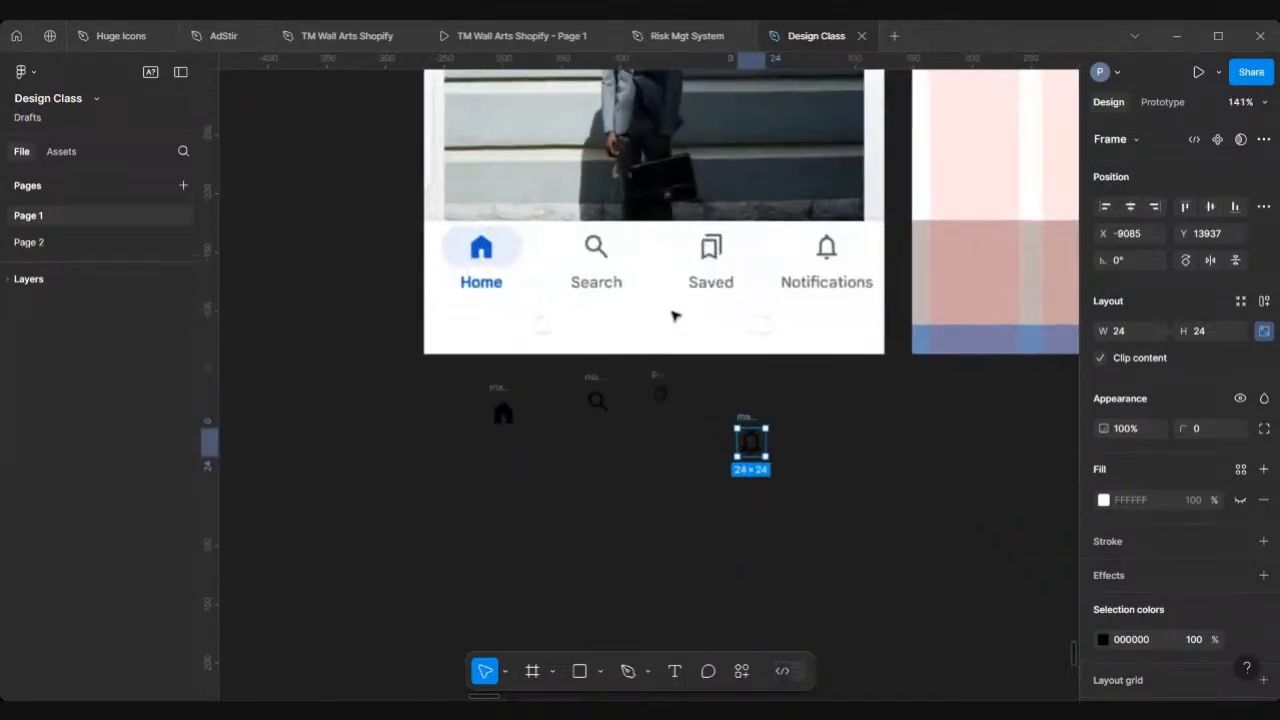
scroll(673, 316, "right", 2)
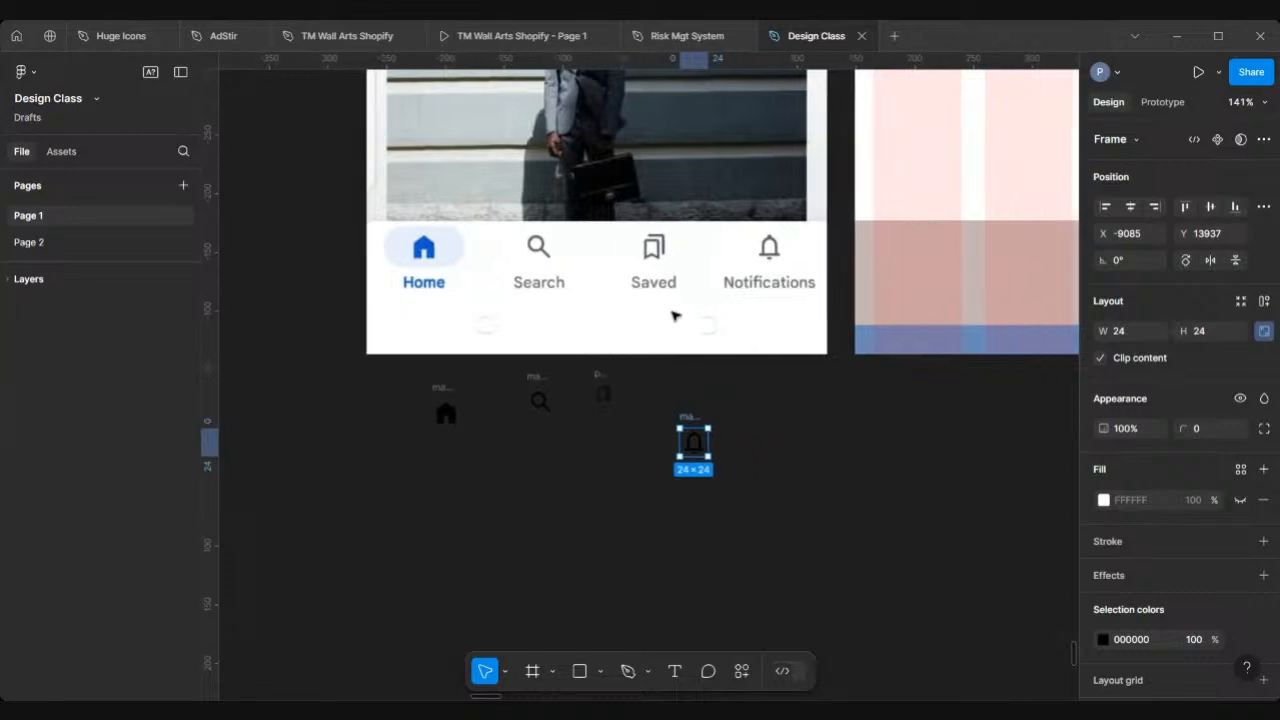
scroll(418, 406, "up", 3)
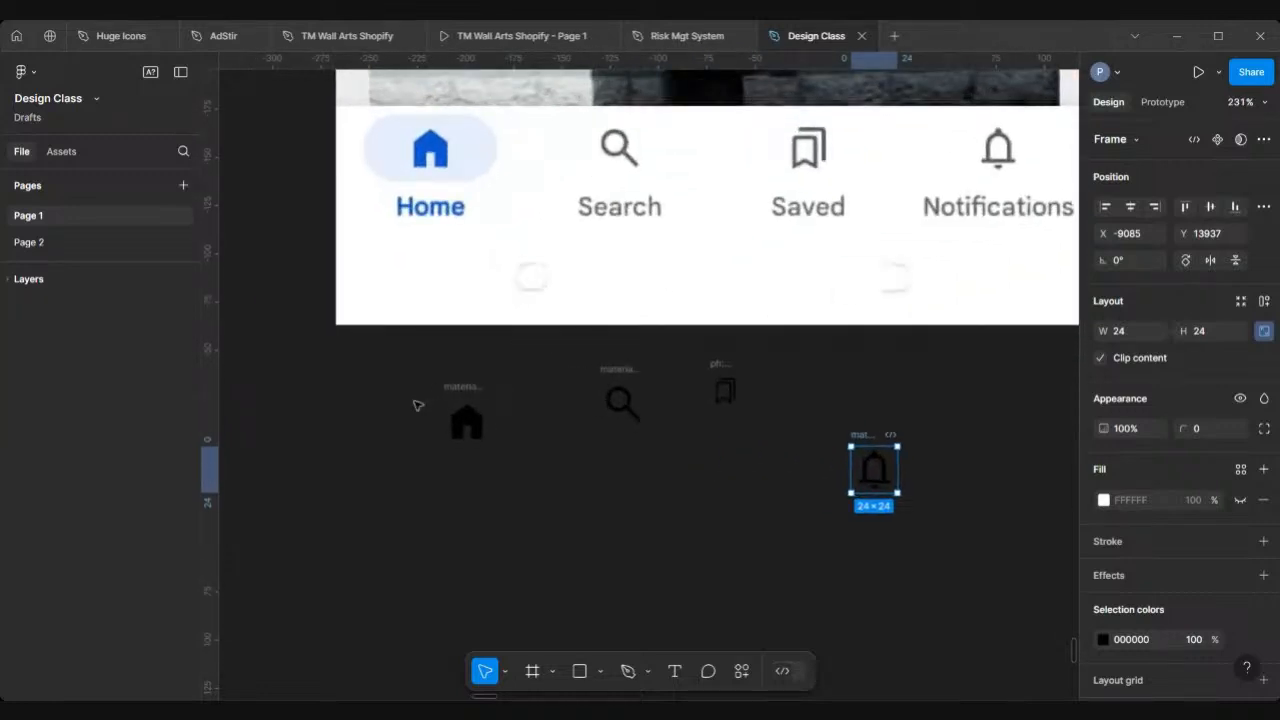
left_click_drag(451, 396, 431, 401)
left_click(690, 626)
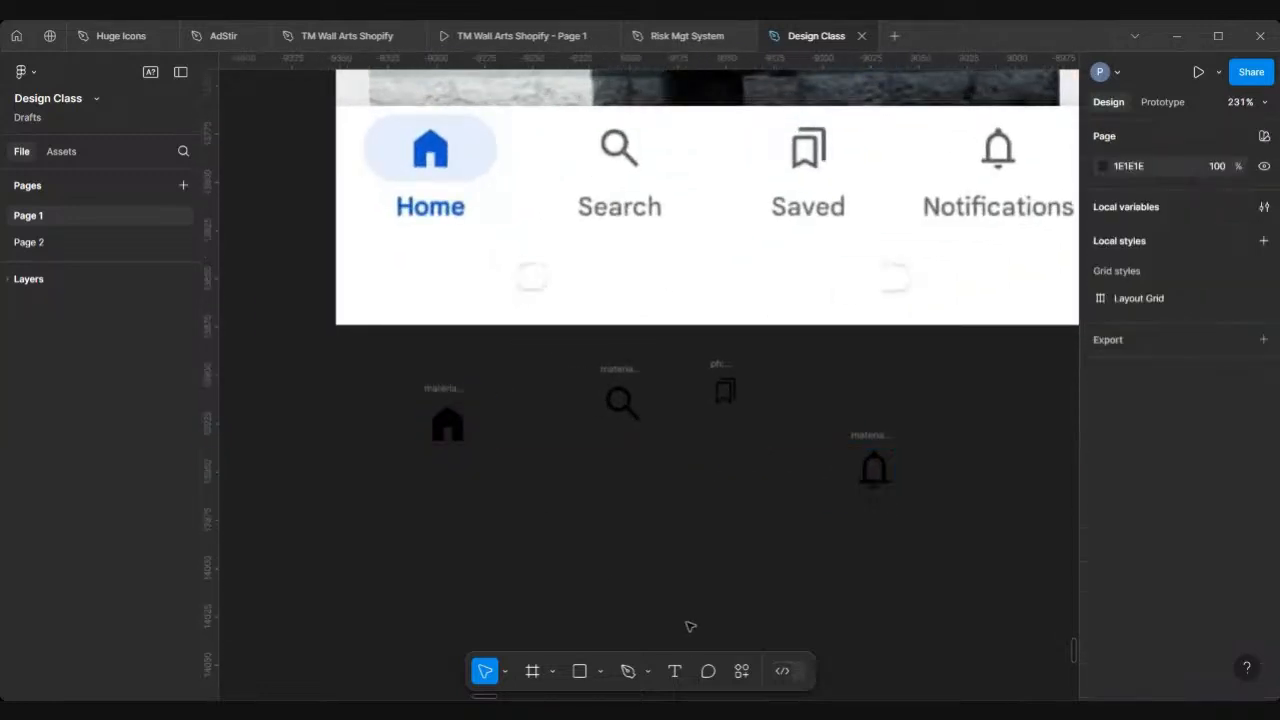
Add a text label reading "Home" on the canvas beneath the home icon
left_click(674, 675)
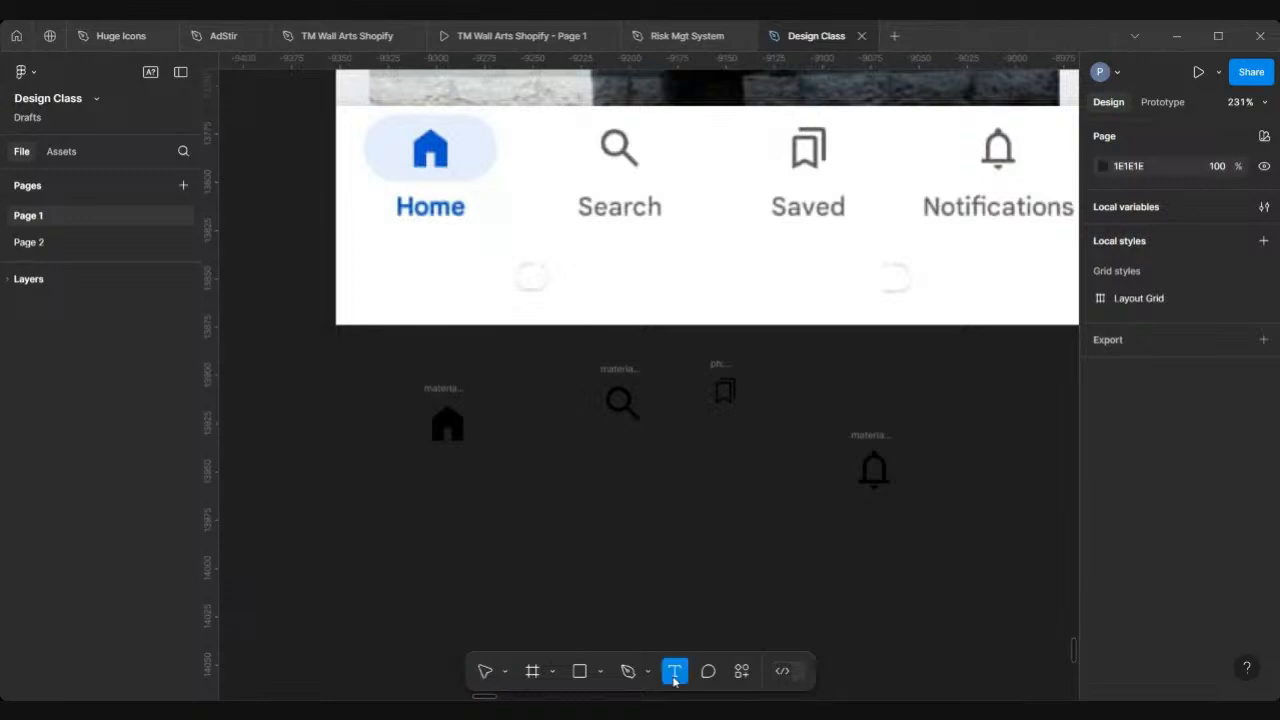
left_click(423, 488)
type("Home")
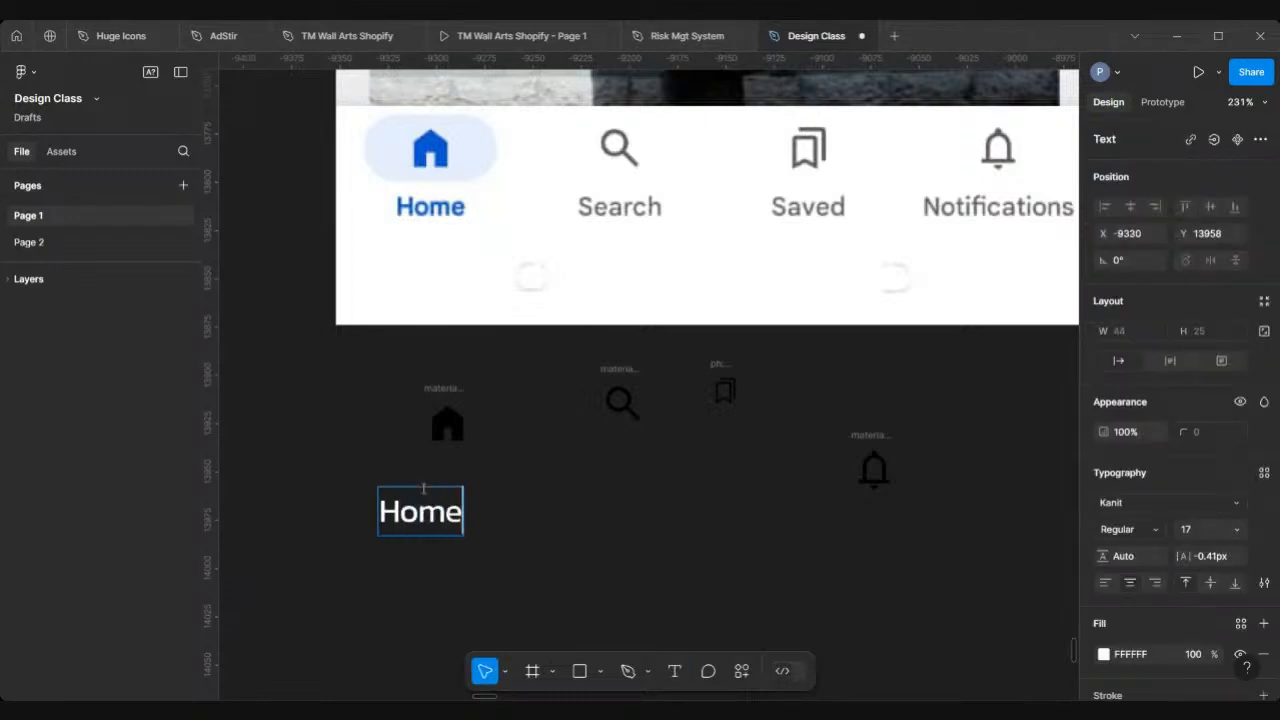
key("Escape")
left_click(708, 535)
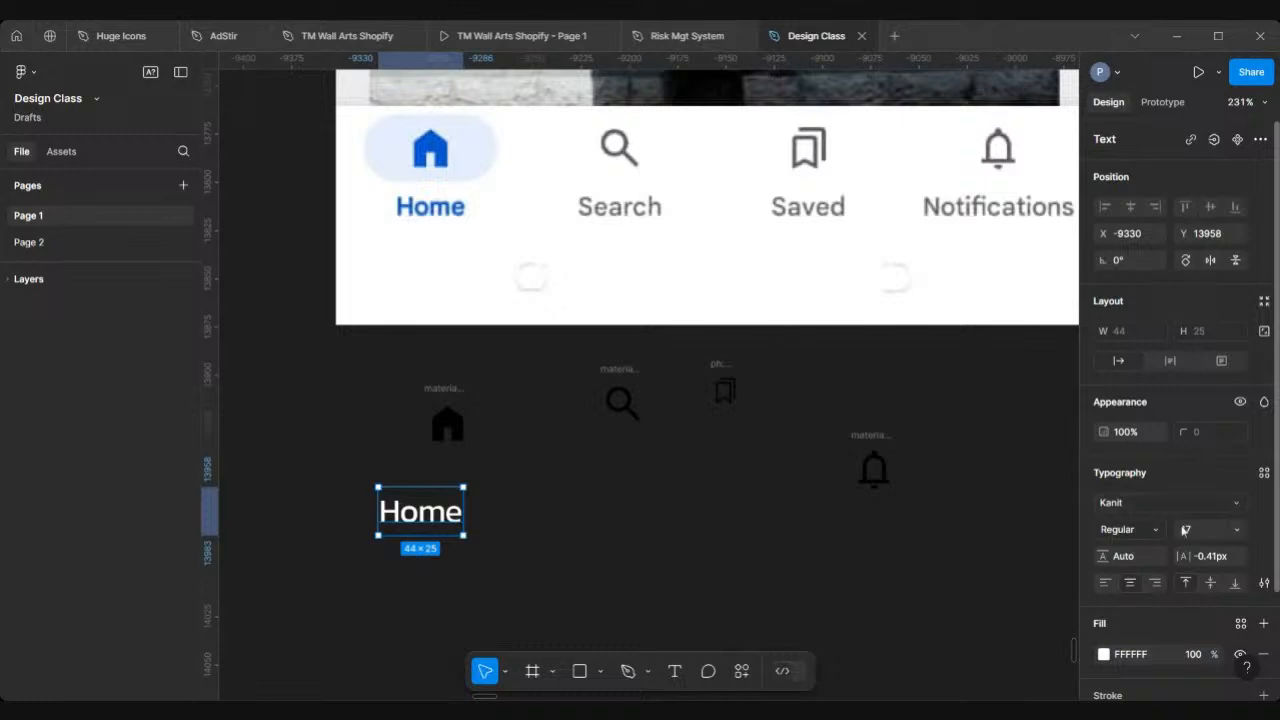
Set the Home label's font to Inter and its size to 12
left_click(1239, 503)
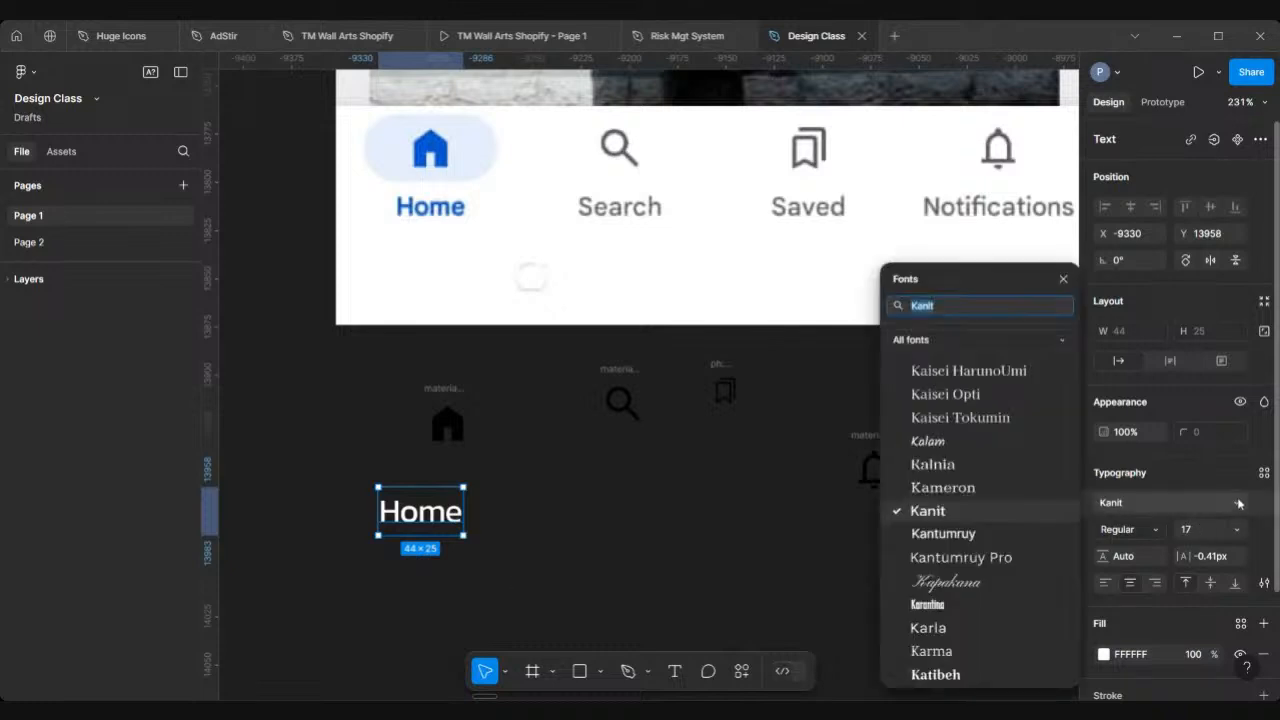
type("Inter")
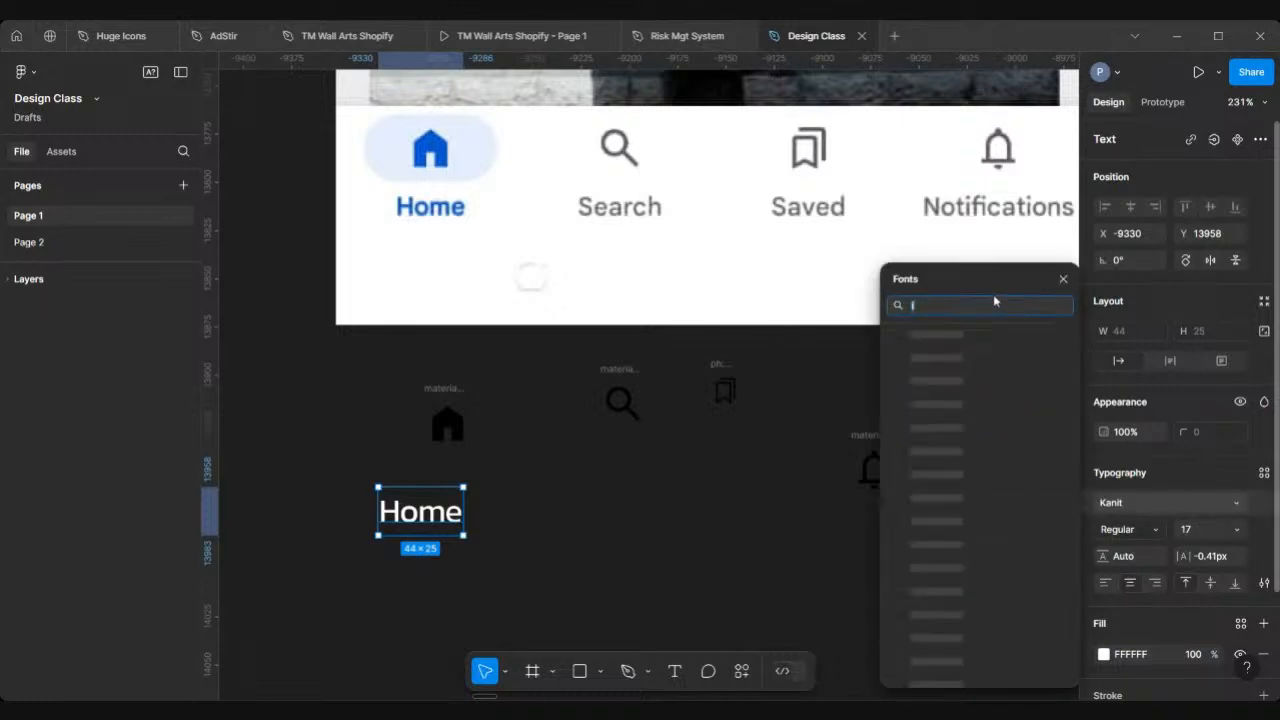
key("Return")
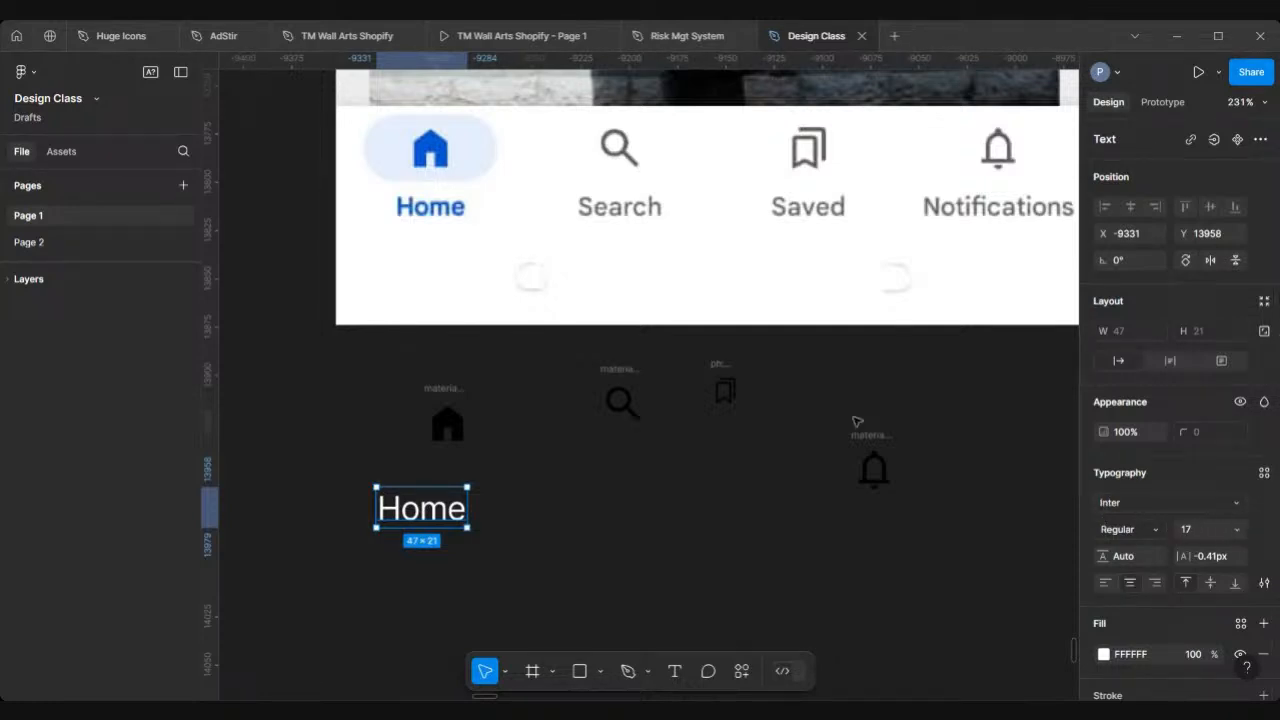
scroll(324, 248, "up", 2)
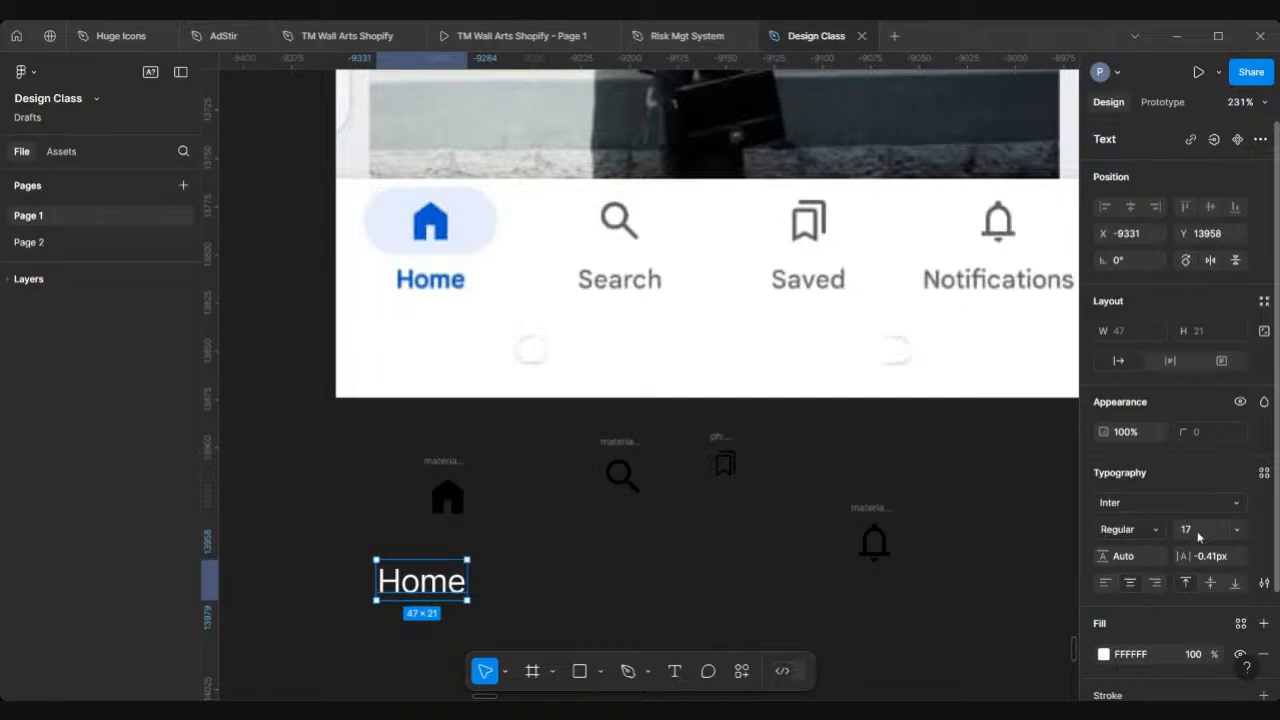
left_click(1238, 533)
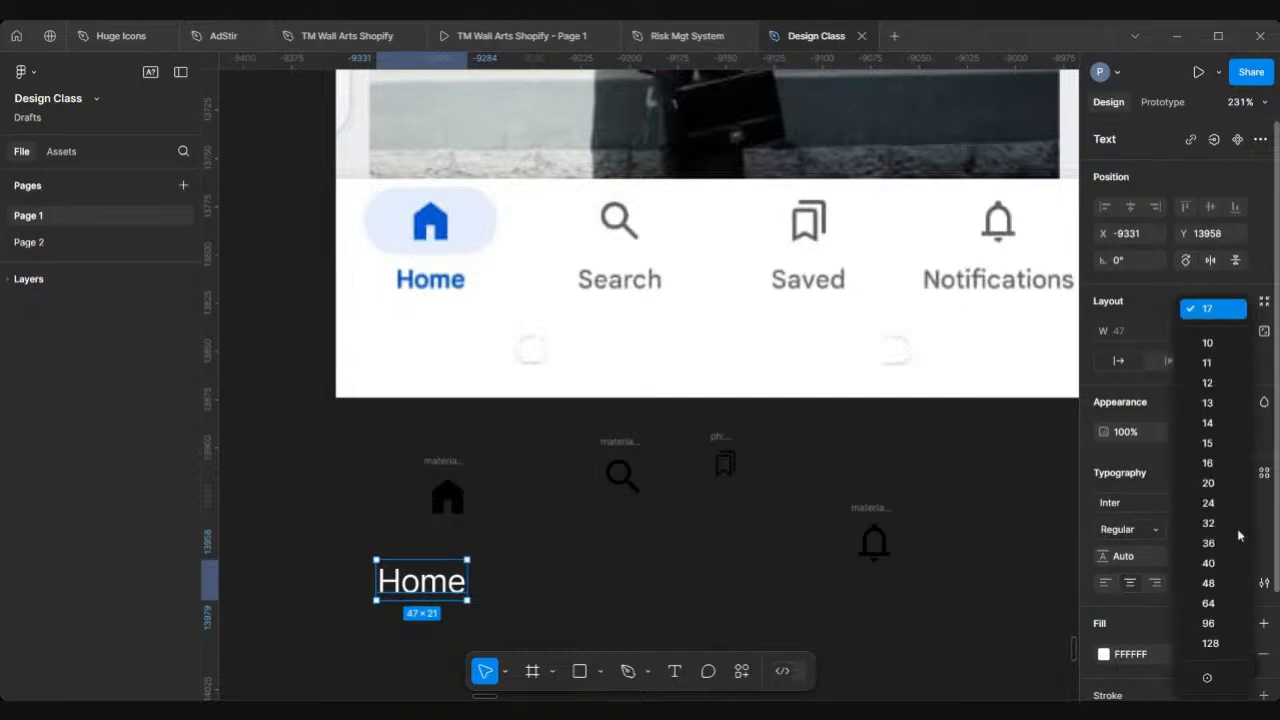
left_click(1213, 383)
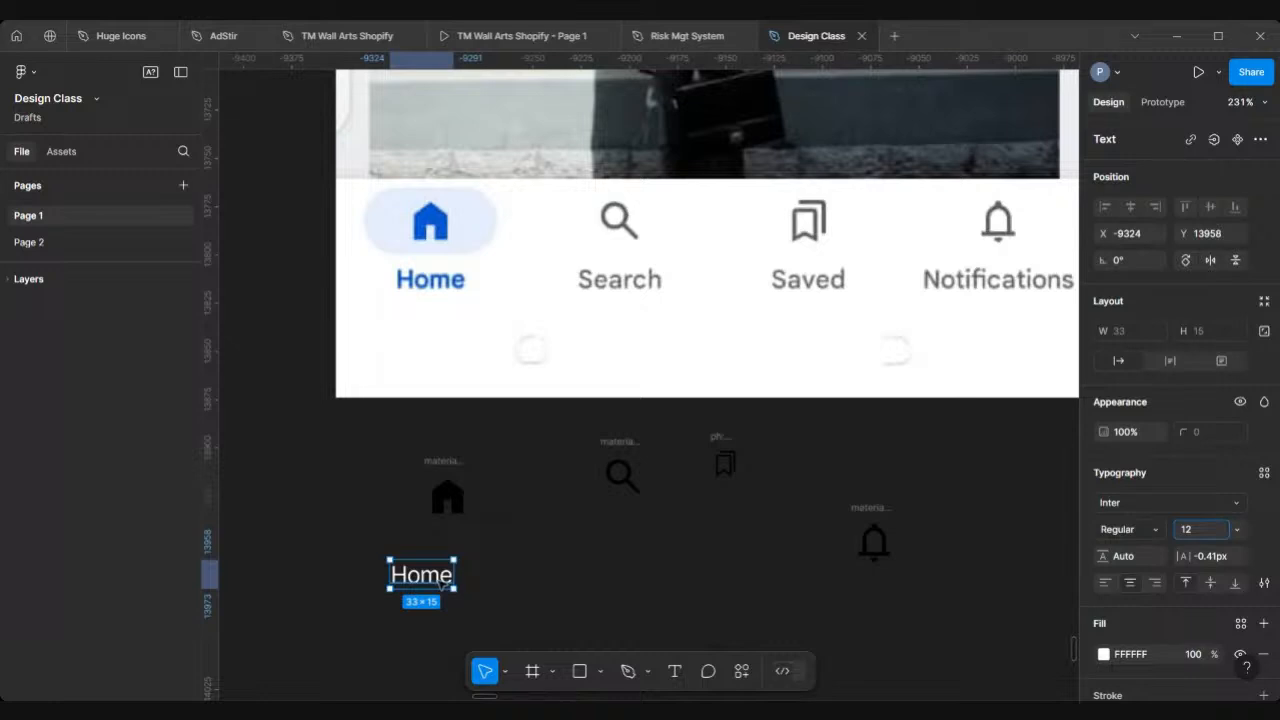
Move the Home label closer beneath the home icon and set its font weight to Medium
left_click_drag(441, 579, 459, 571)
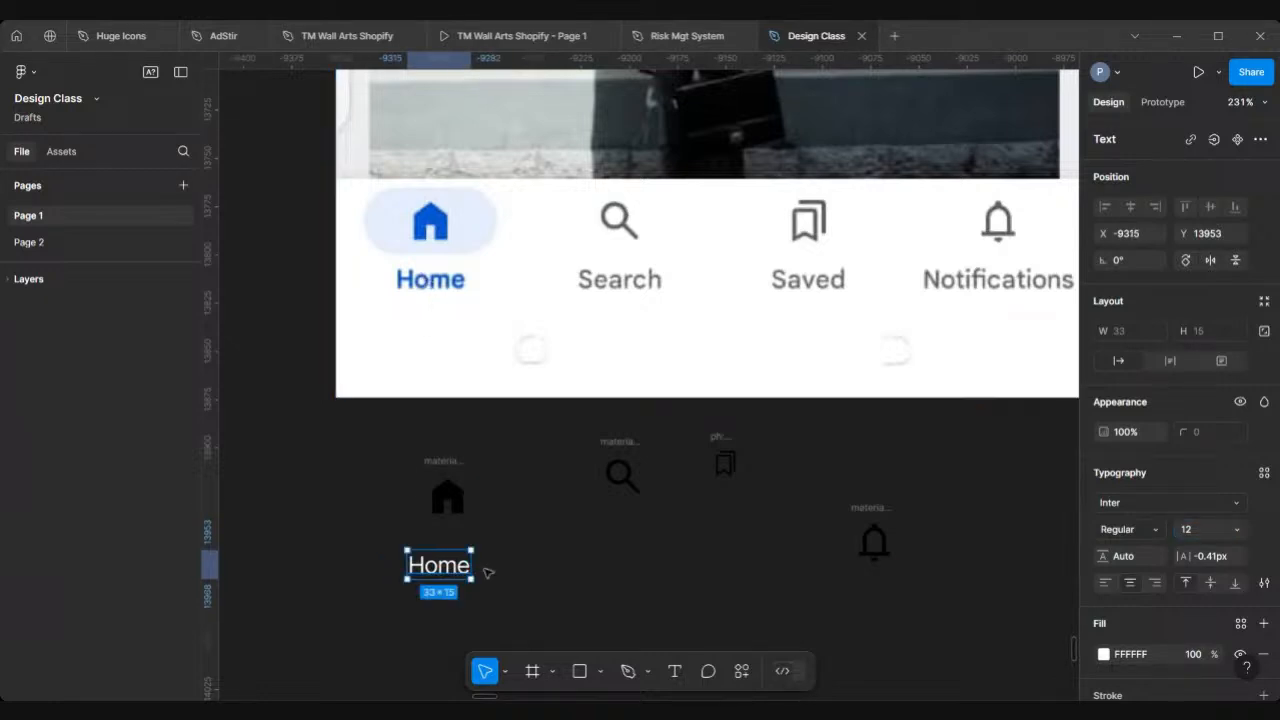
left_click(1155, 529)
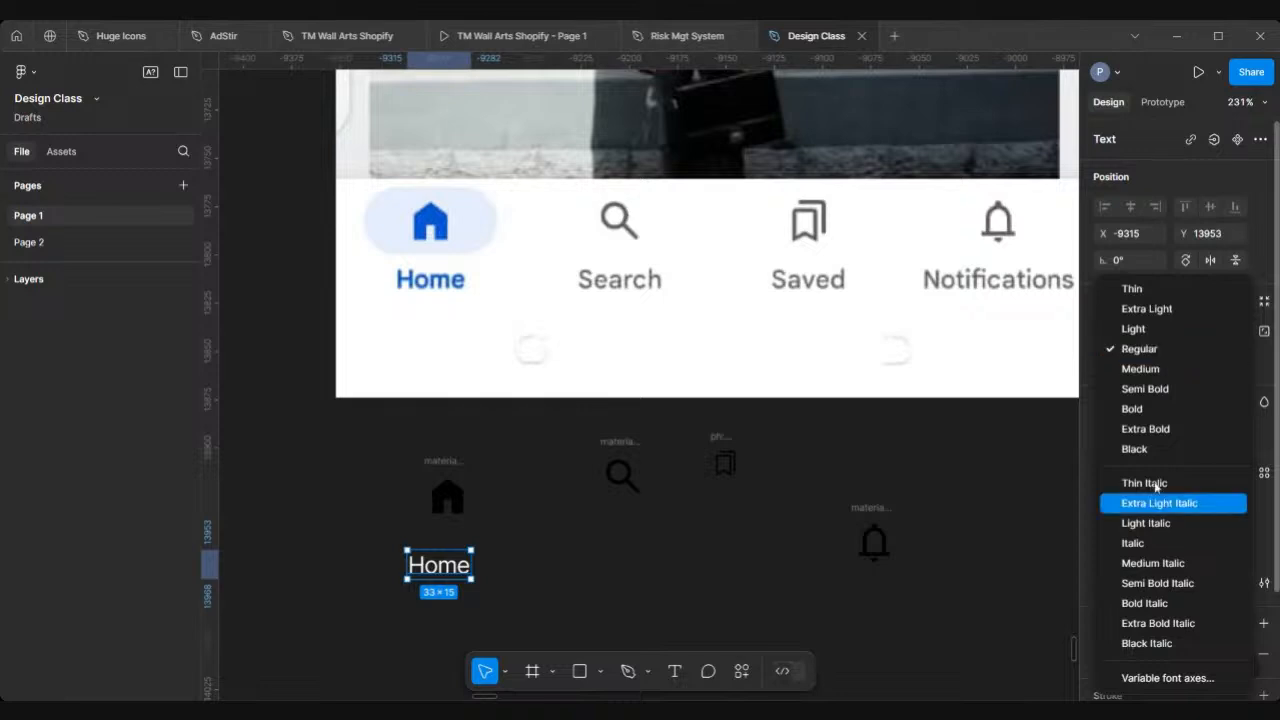
left_click(1150, 370)
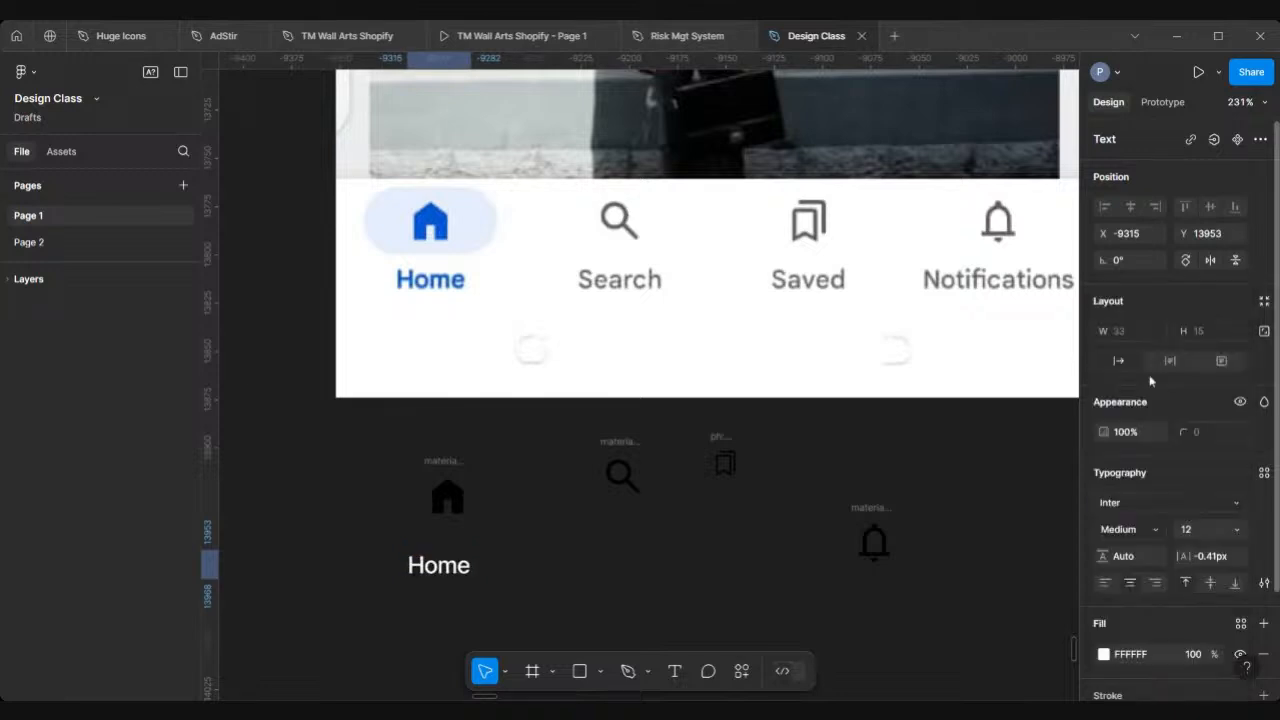
Duplicate the Home label horizontally to beneath the search icon and change the copy's text to "Search"
scroll(643, 640, "down", 2)
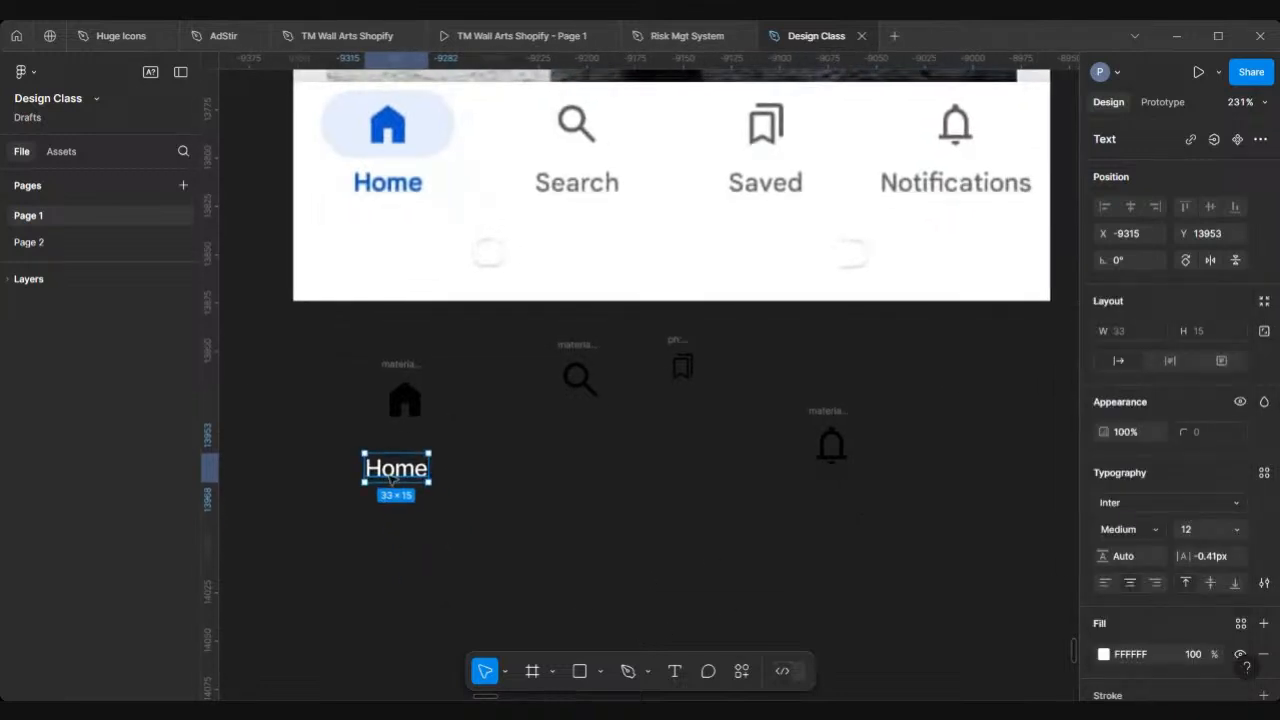
left_click_drag(392, 476, 569, 476)
double_click(569, 476)
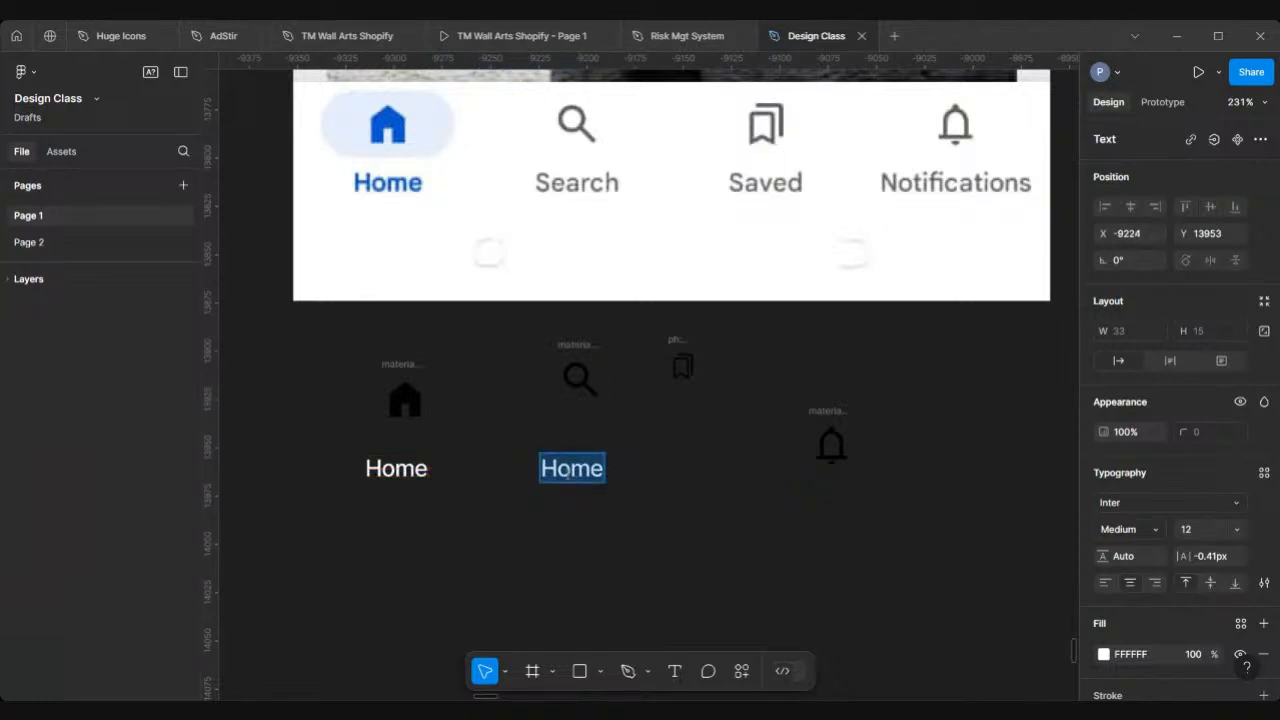
type("Search")
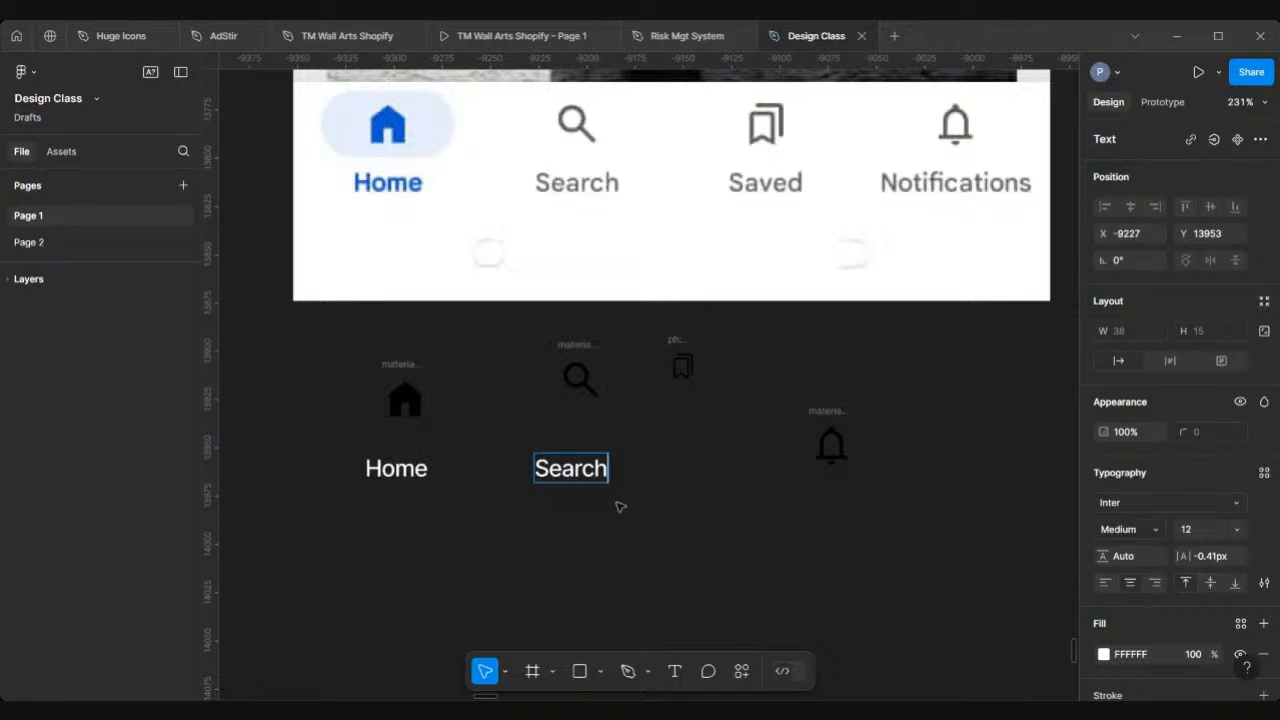
Duplicate the Search label horizontally to beneath the bookmark icon and change the copy's text to "Saved"
key("Escape")
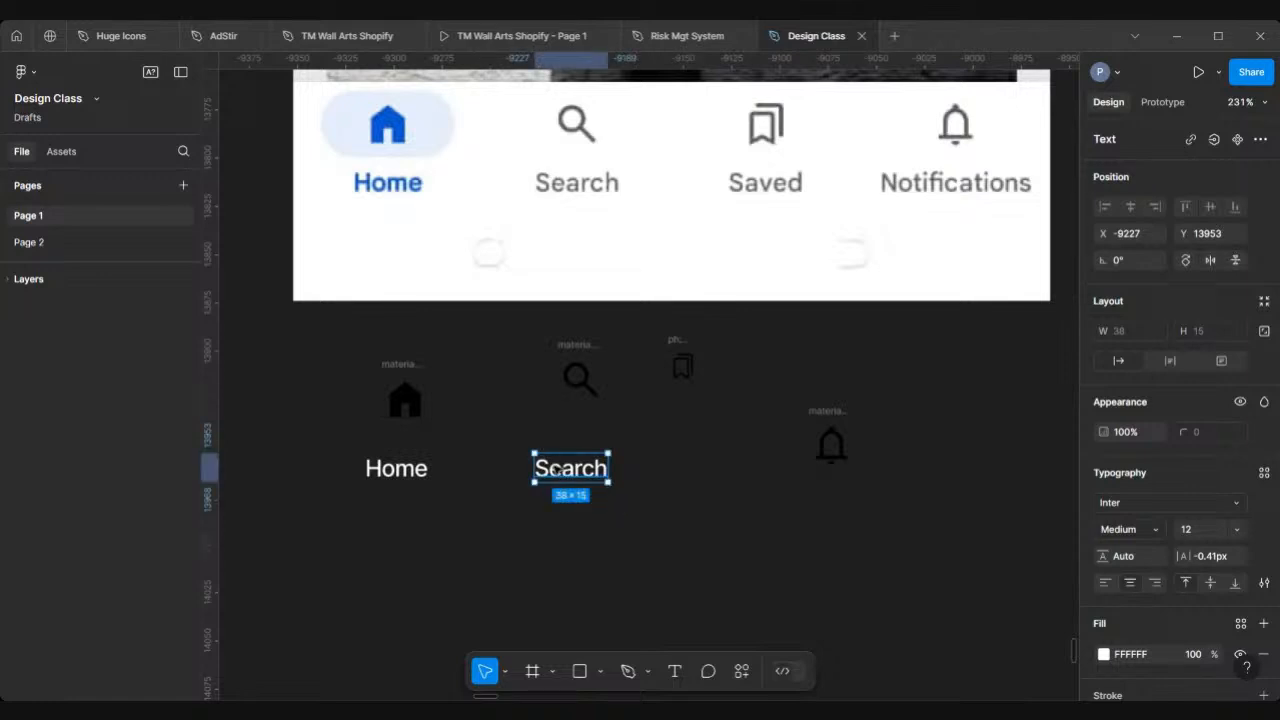
left_click_drag(556, 468, 679, 467)
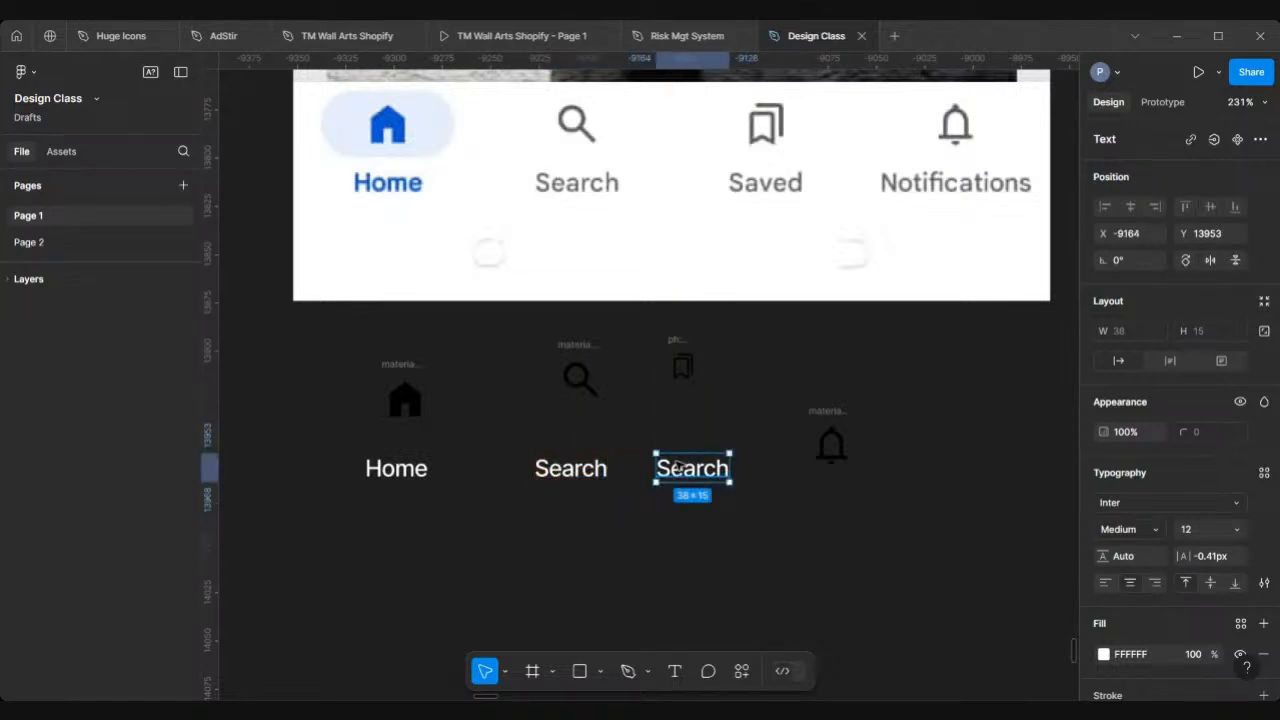
double_click(679, 467)
type("Saved")
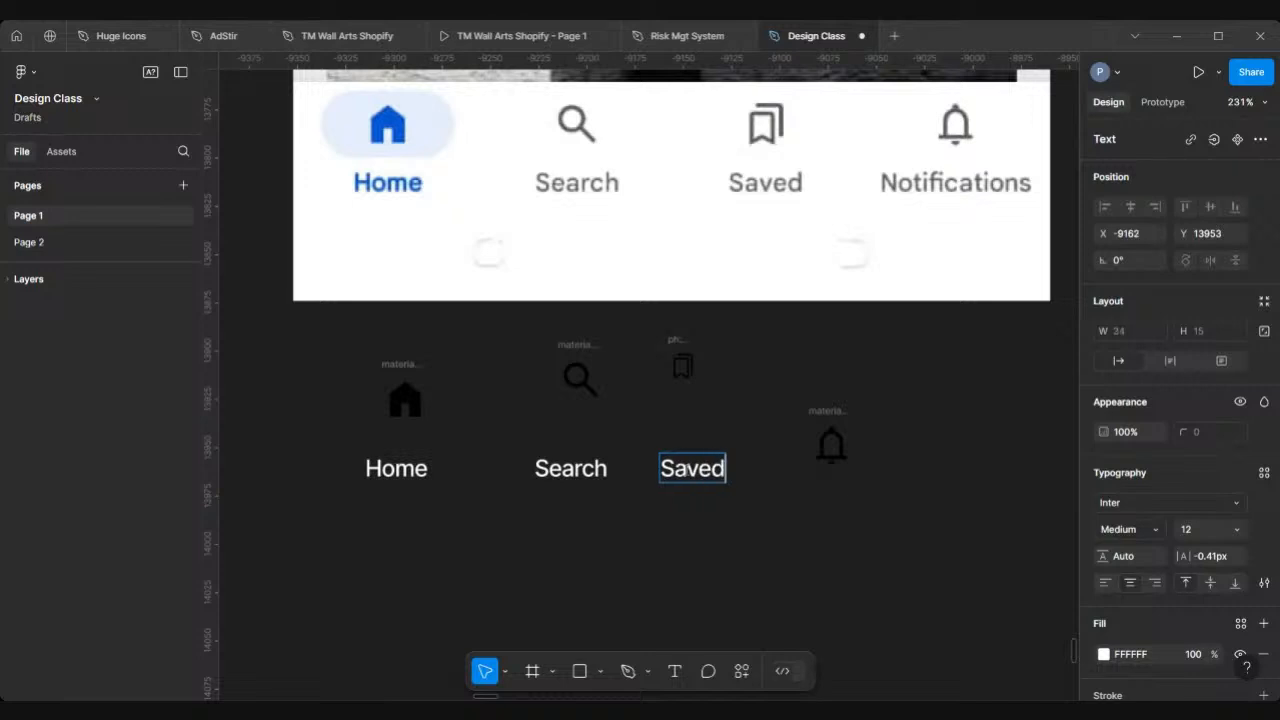
key("Escape")
Duplicate the Saved label directly below itself and change the copy's text to "Notifications"
scroll(749, 514, "right", 3)
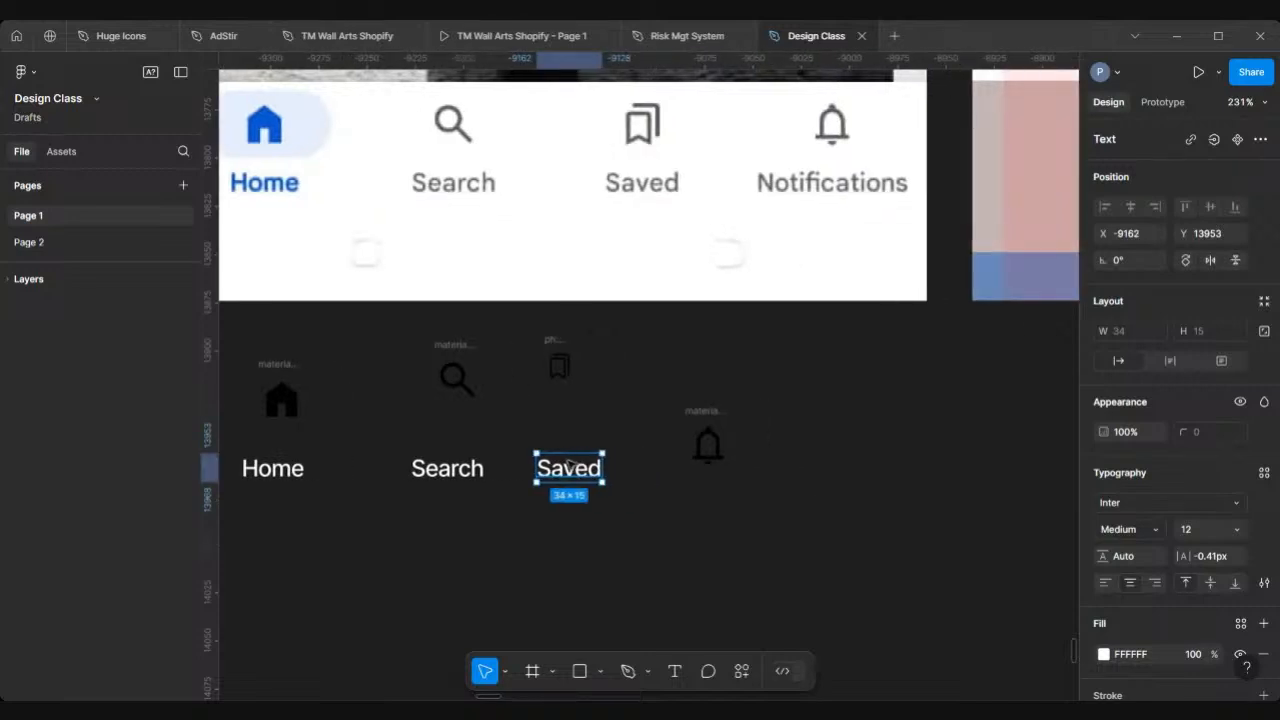
left_click_drag(568, 466, 603, 533)
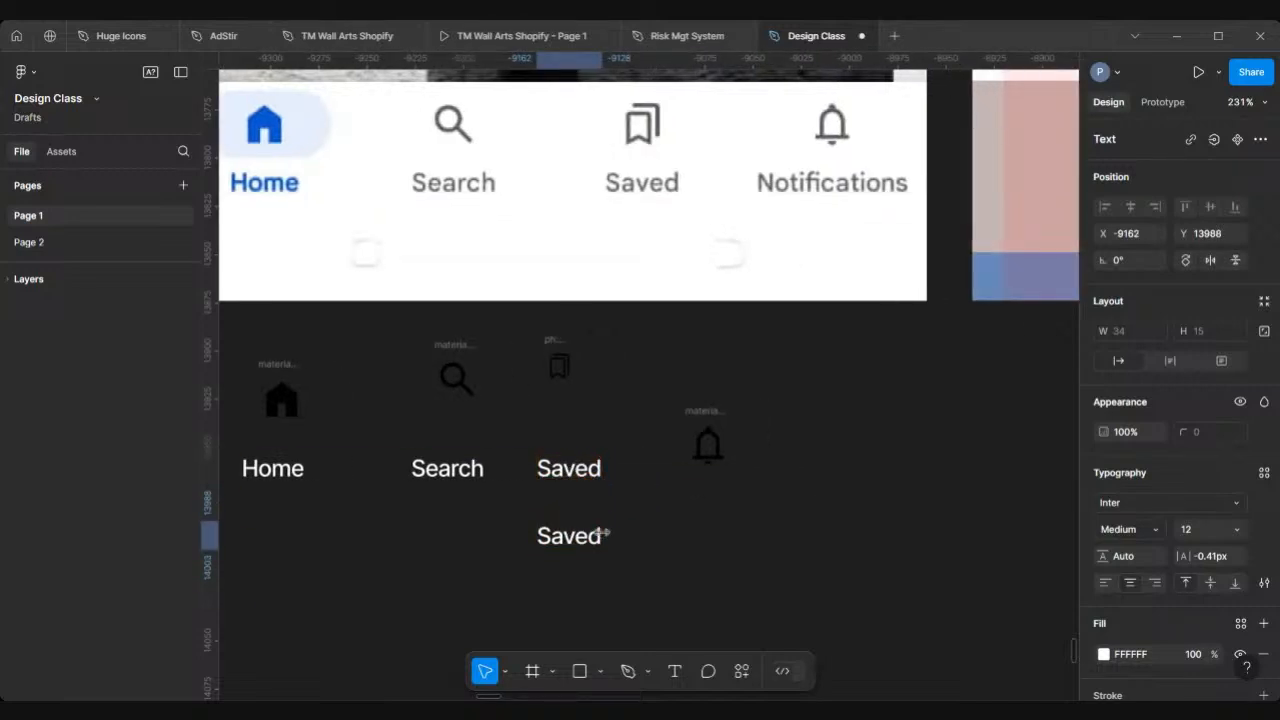
double_click(581, 540)
type("Not")
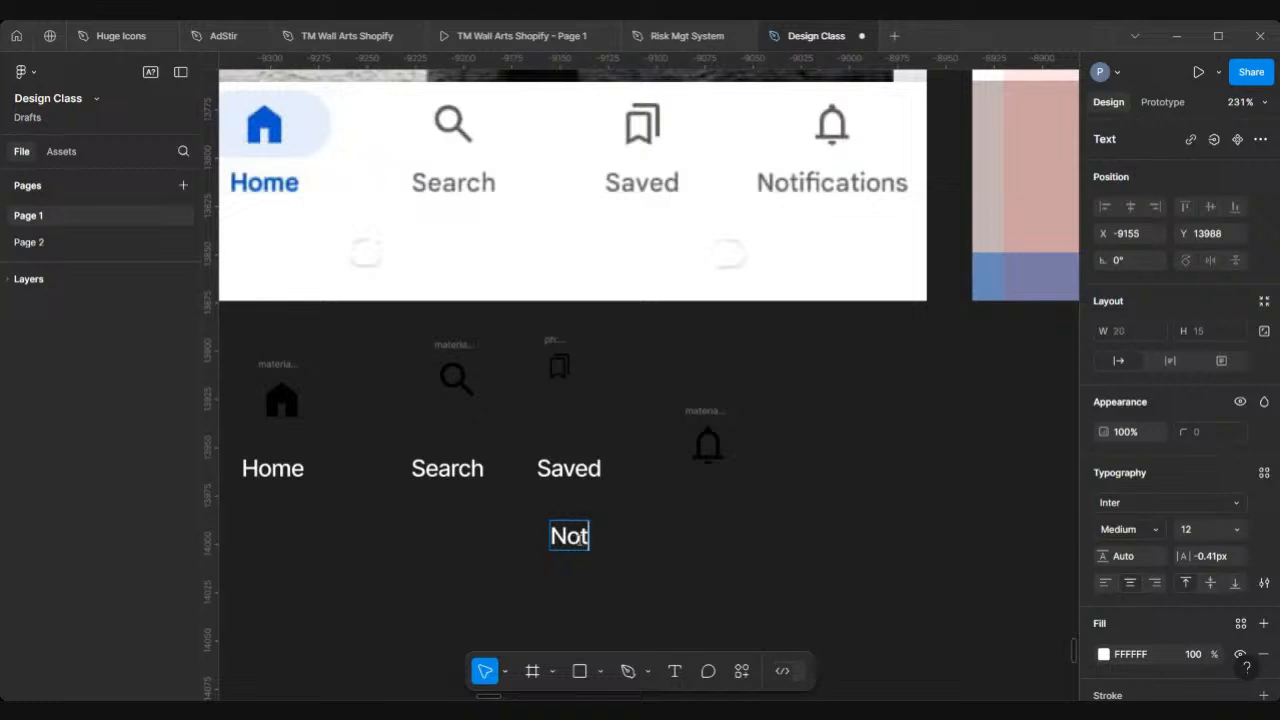
type("ifications")
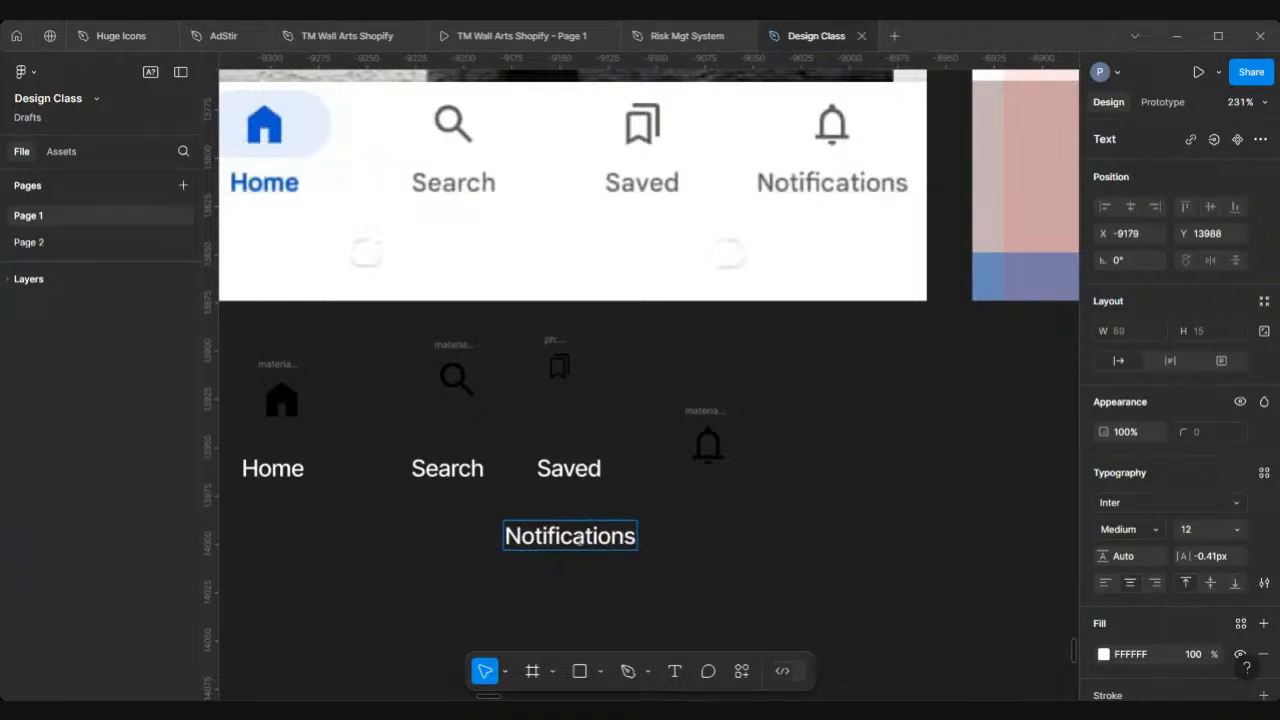
key("Escape")
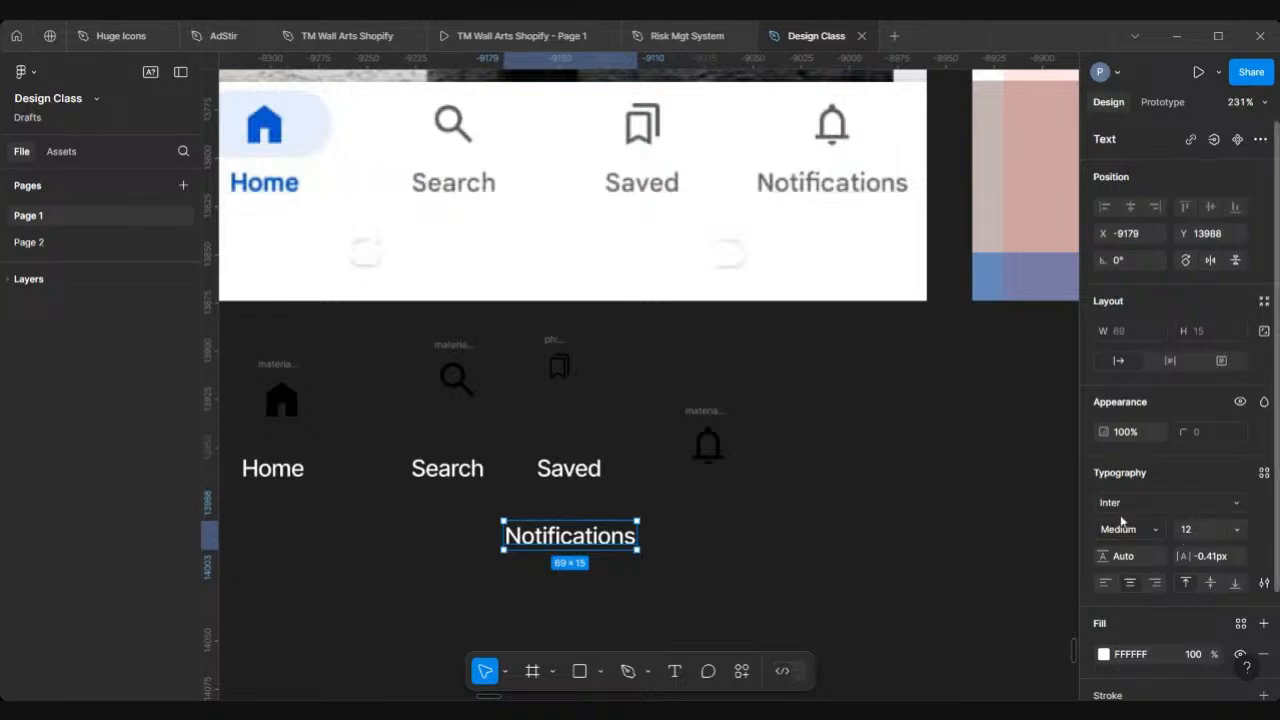
Examine the font weights available for the Notifications label and the reference home screen from its header to its bottom navigation
scroll(750, 496, "left", 5)
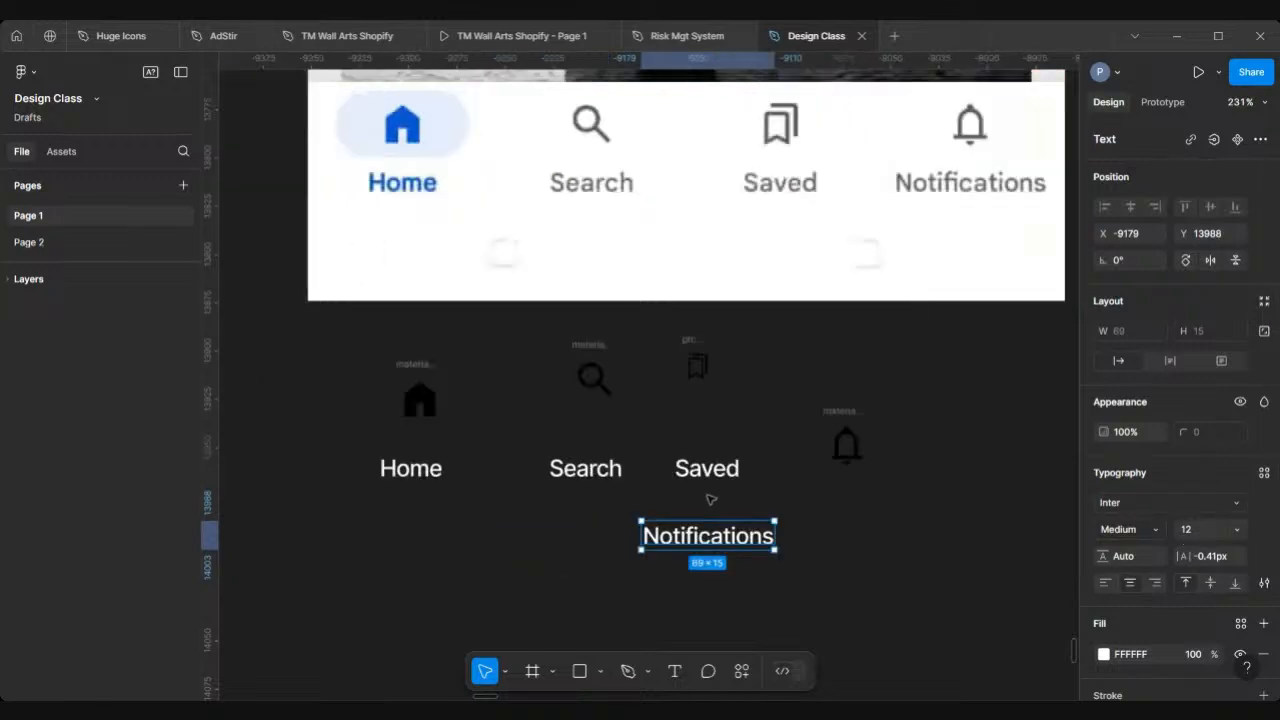
left_click(1155, 528)
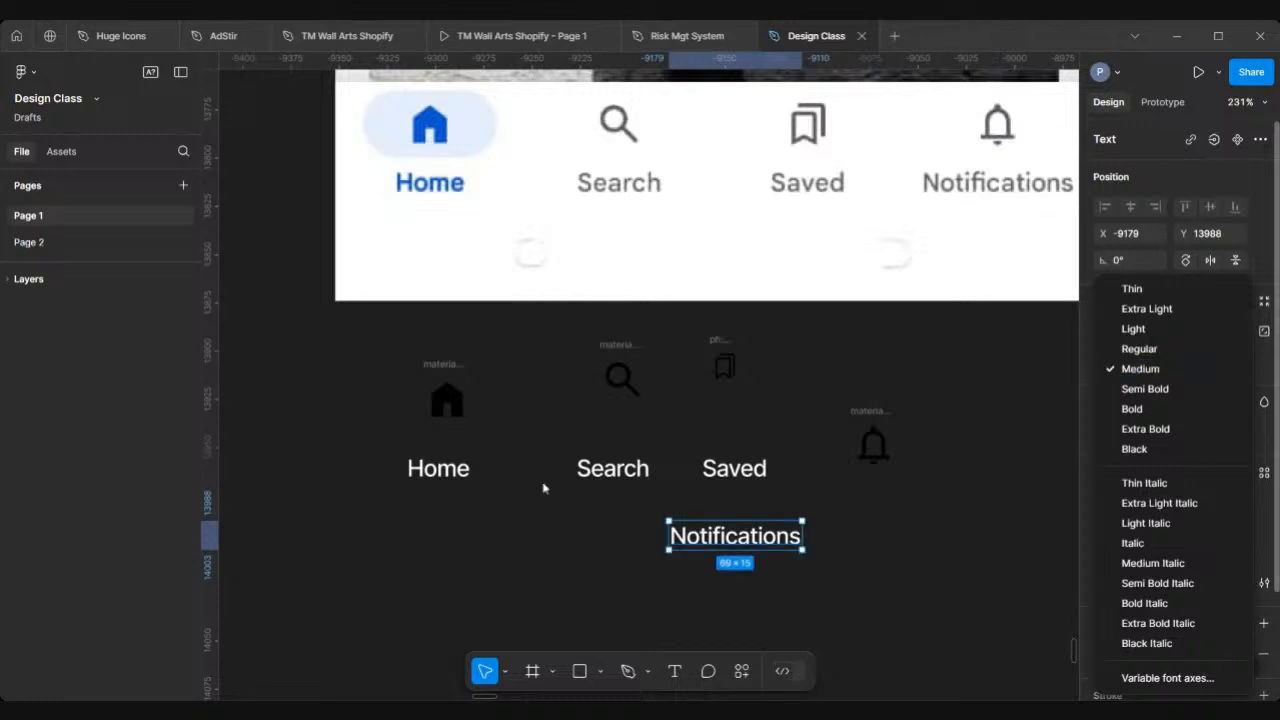
left_click(440, 366)
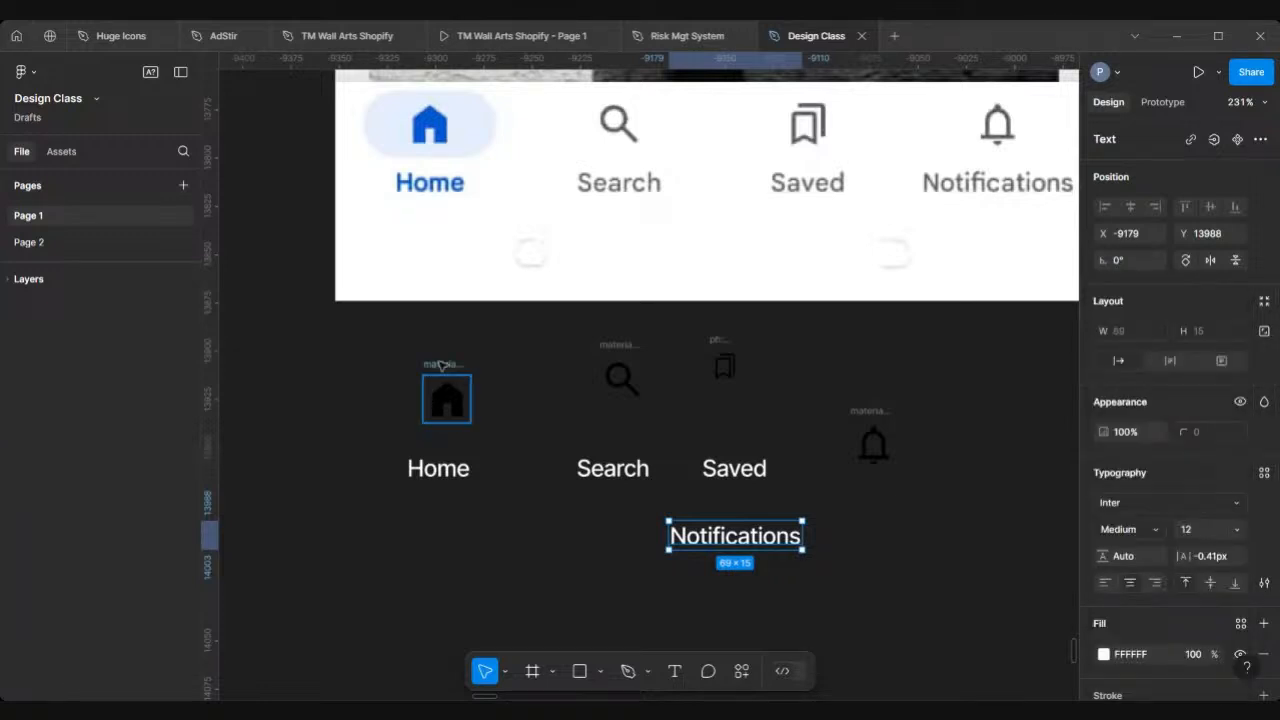
scroll(442, 360, "up", 3)
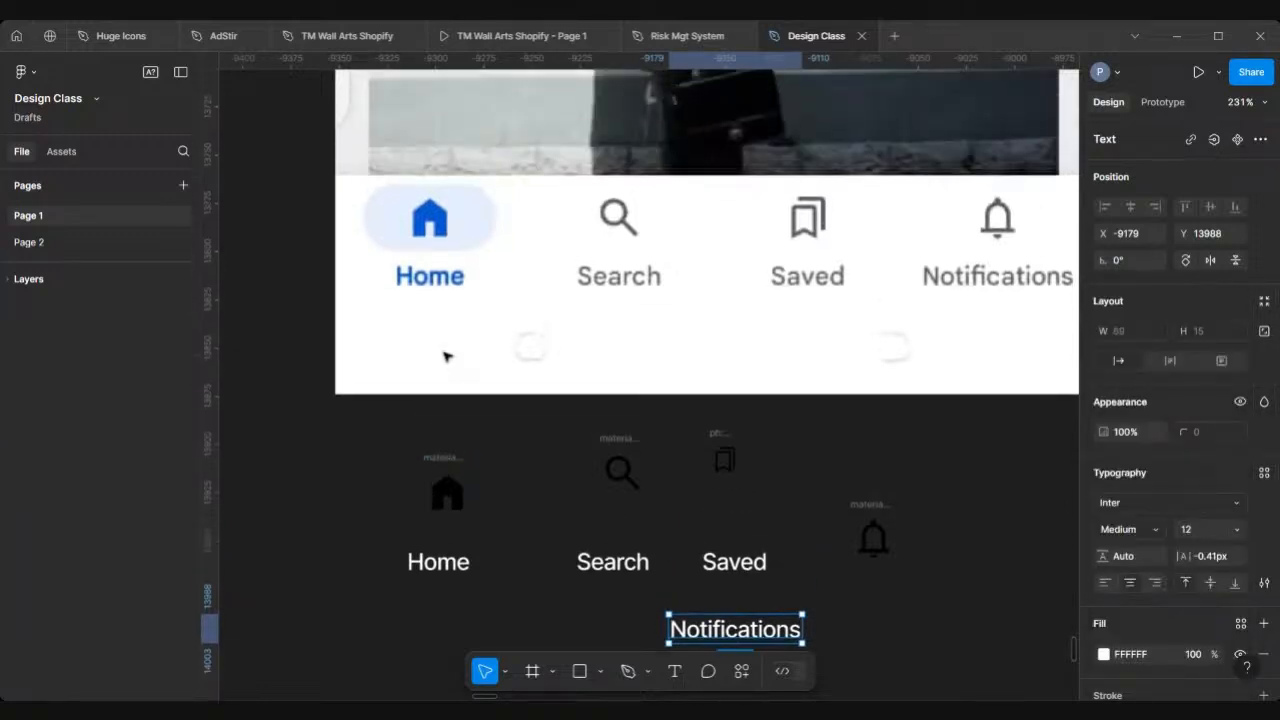
scroll(489, 277, "down", 5, "ctrl")
scroll(489, 277, "up", 5)
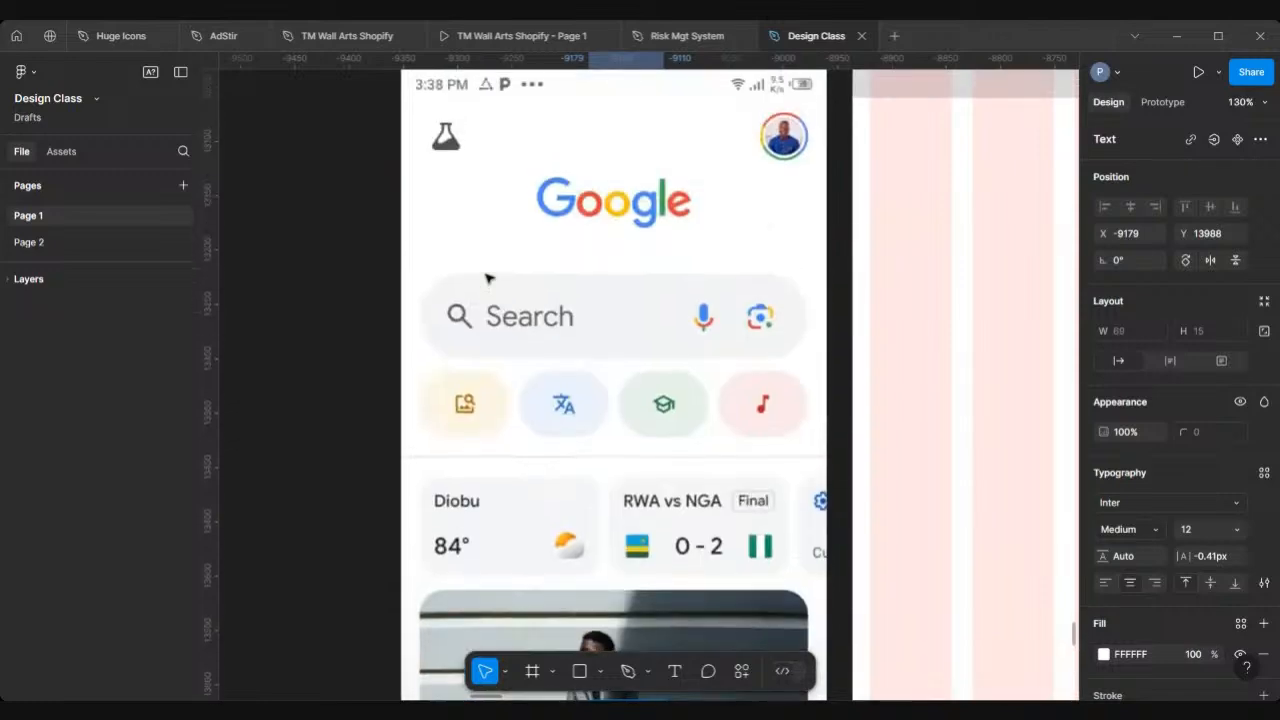
scroll(757, 362, "up", 2)
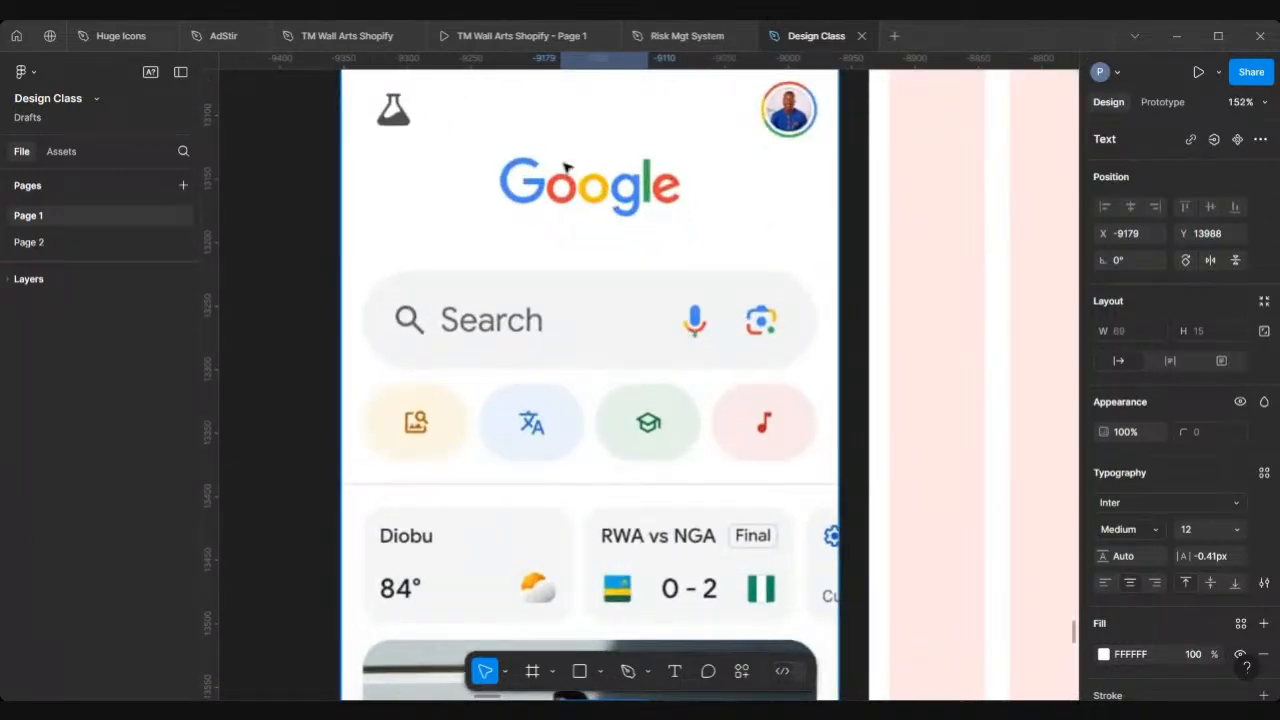
scroll(508, 188, "down", 5, "ctrl")
scroll(506, 189, "down", 3)
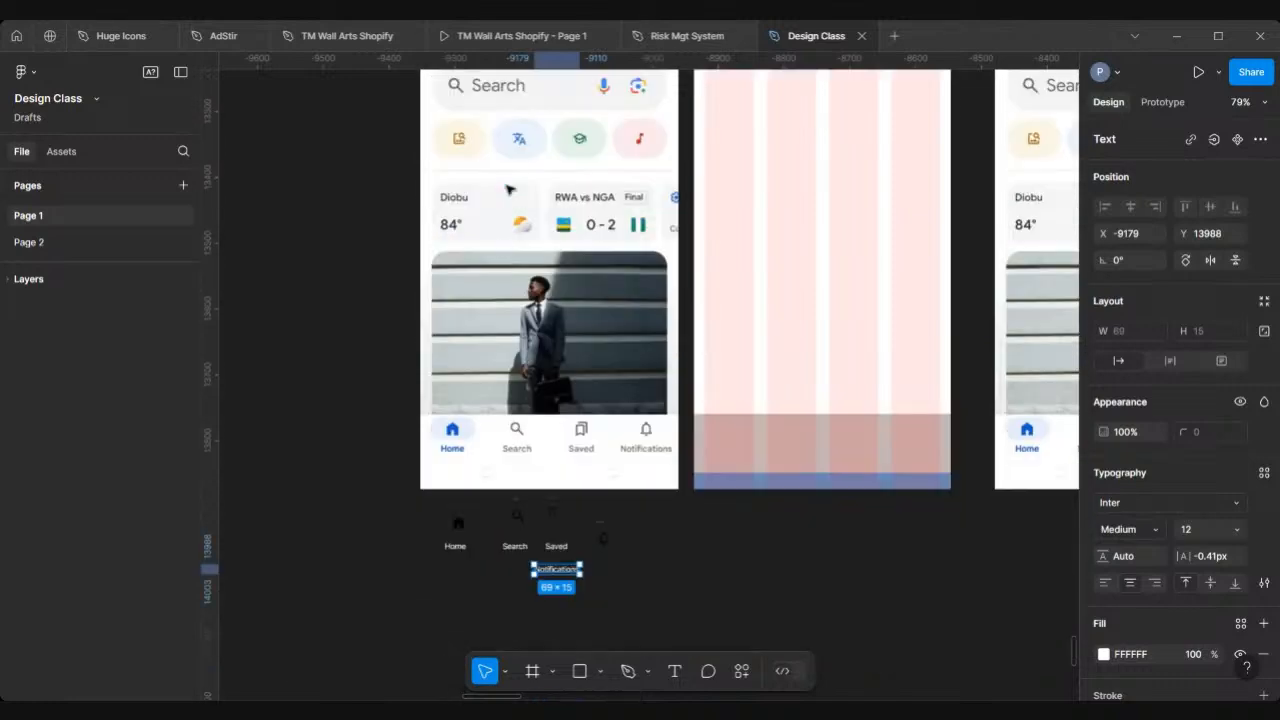
scroll(503, 460, "up", 5, "ctrl")
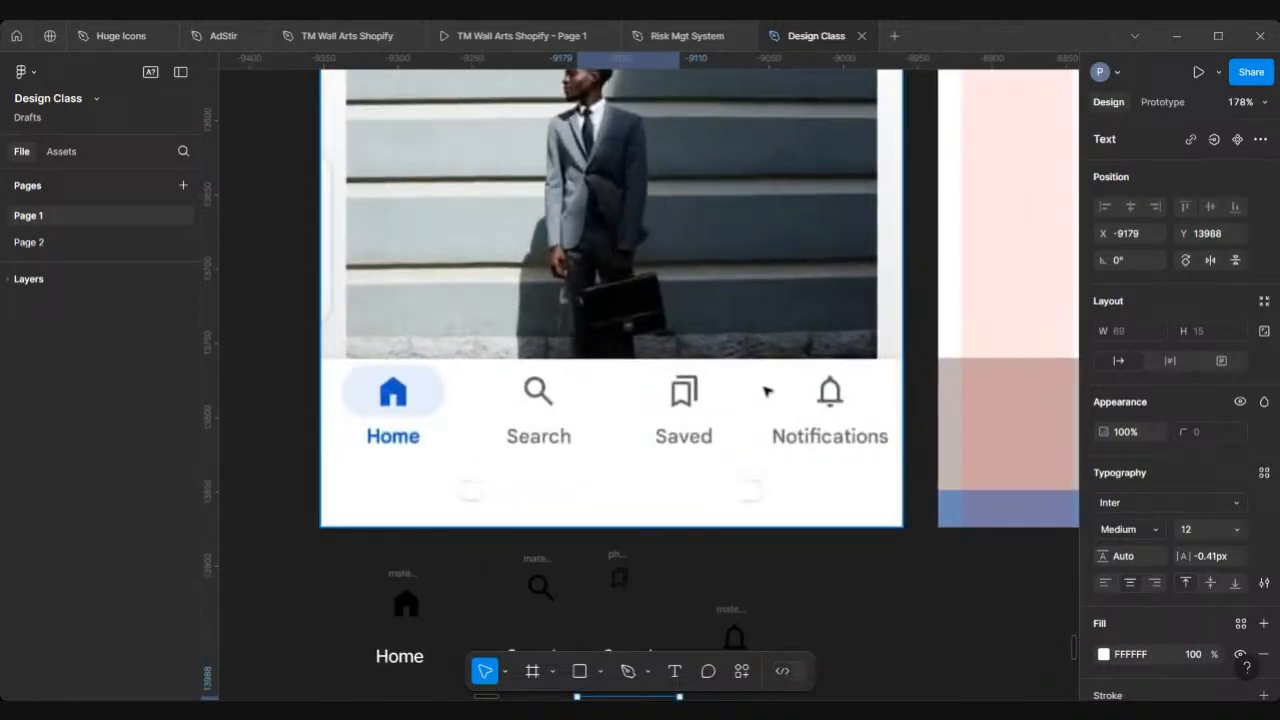
scroll(778, 394, "down", 3, "ctrl")
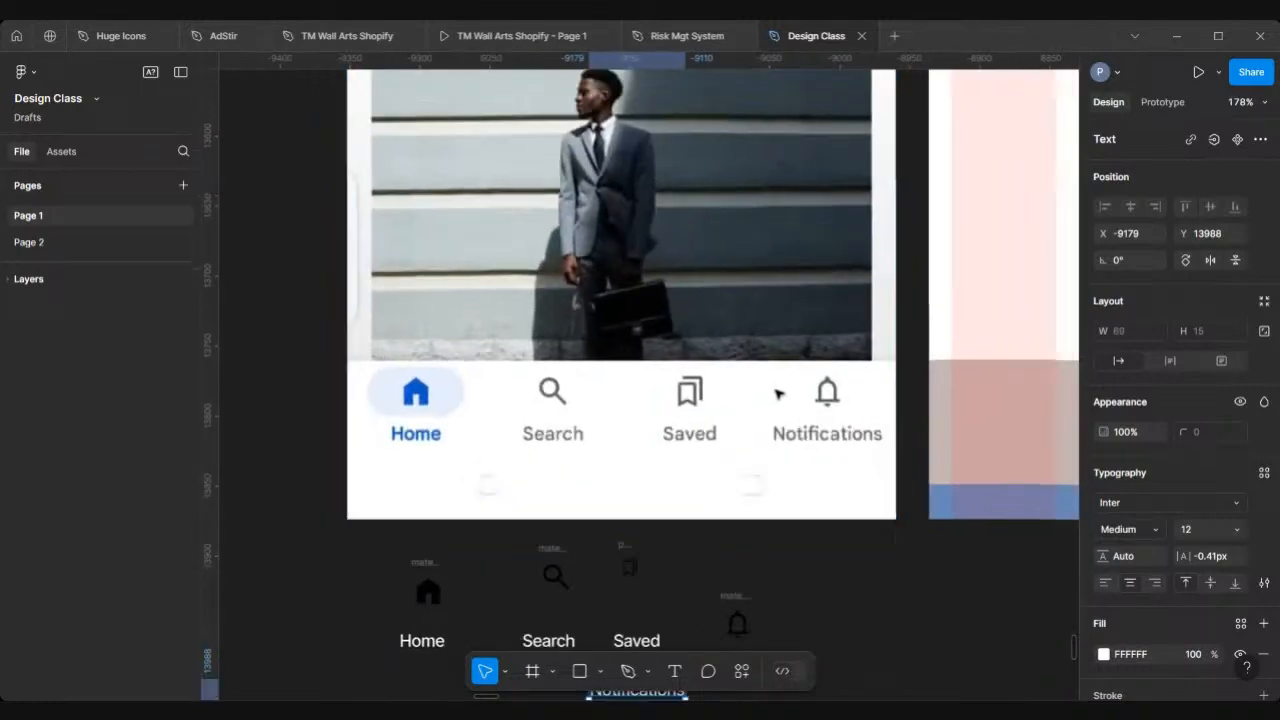
scroll(778, 394, "down", 3)
scroll(655, 439, "up", 2, "ctrl")
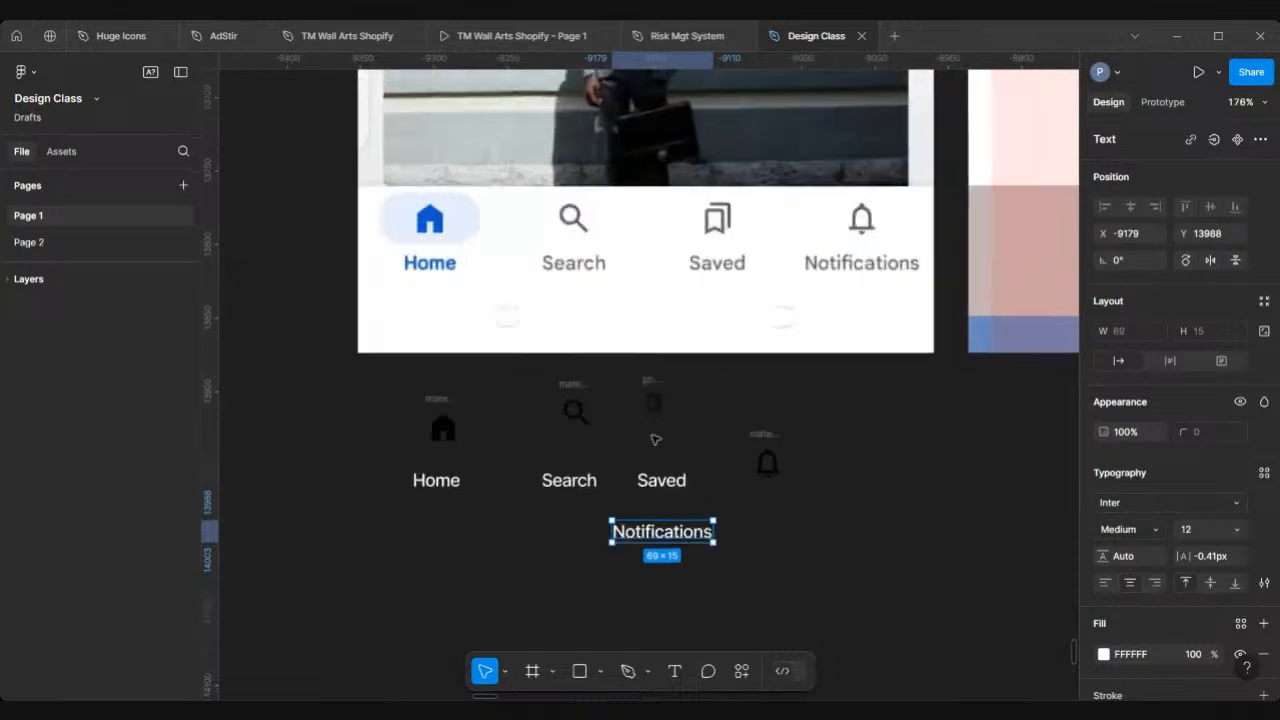
Recolour the copied home icon by sampling the blue 0858D5 from the reference's home icon
left_click(433, 400)
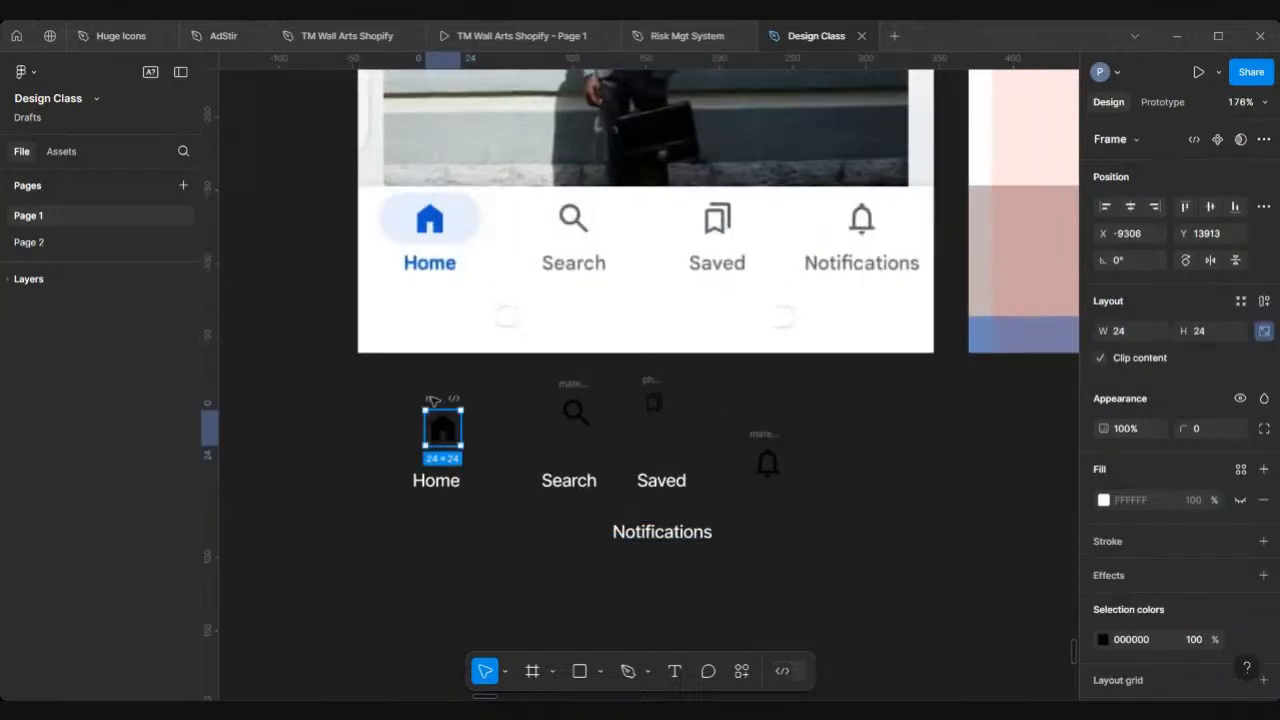
scroll(1180, 647, "down", 2)
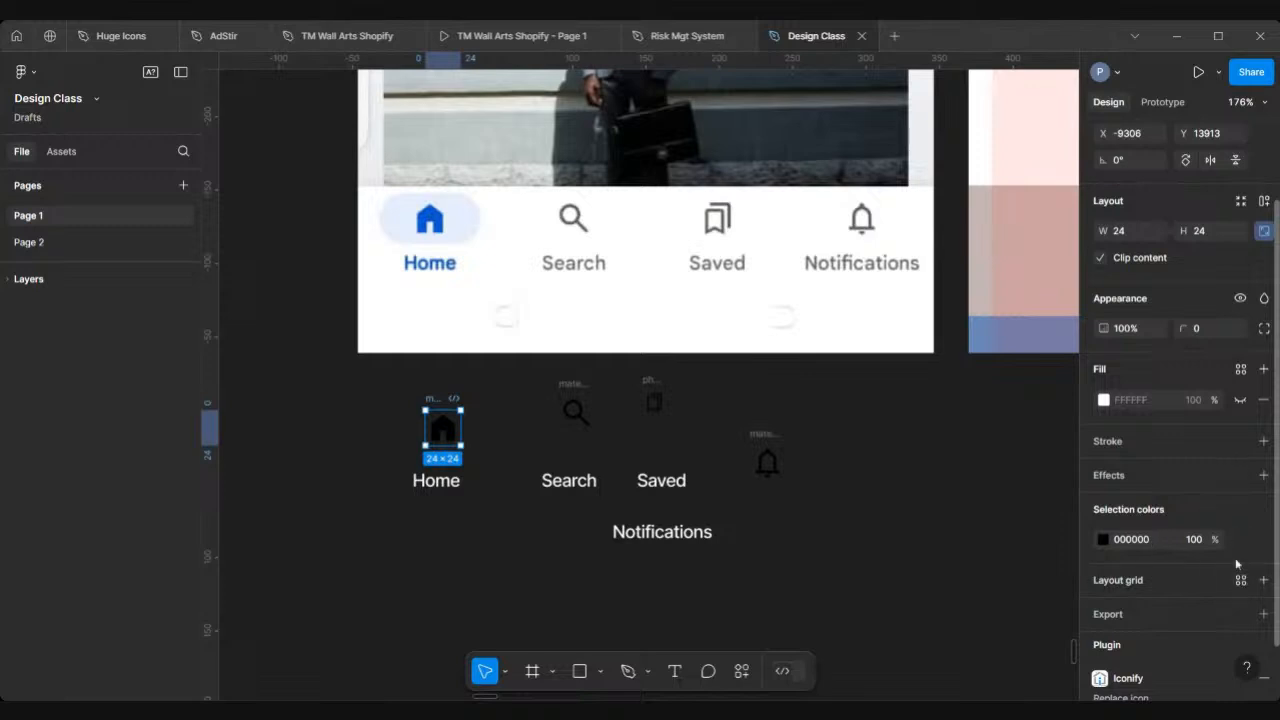
left_click(1103, 540)
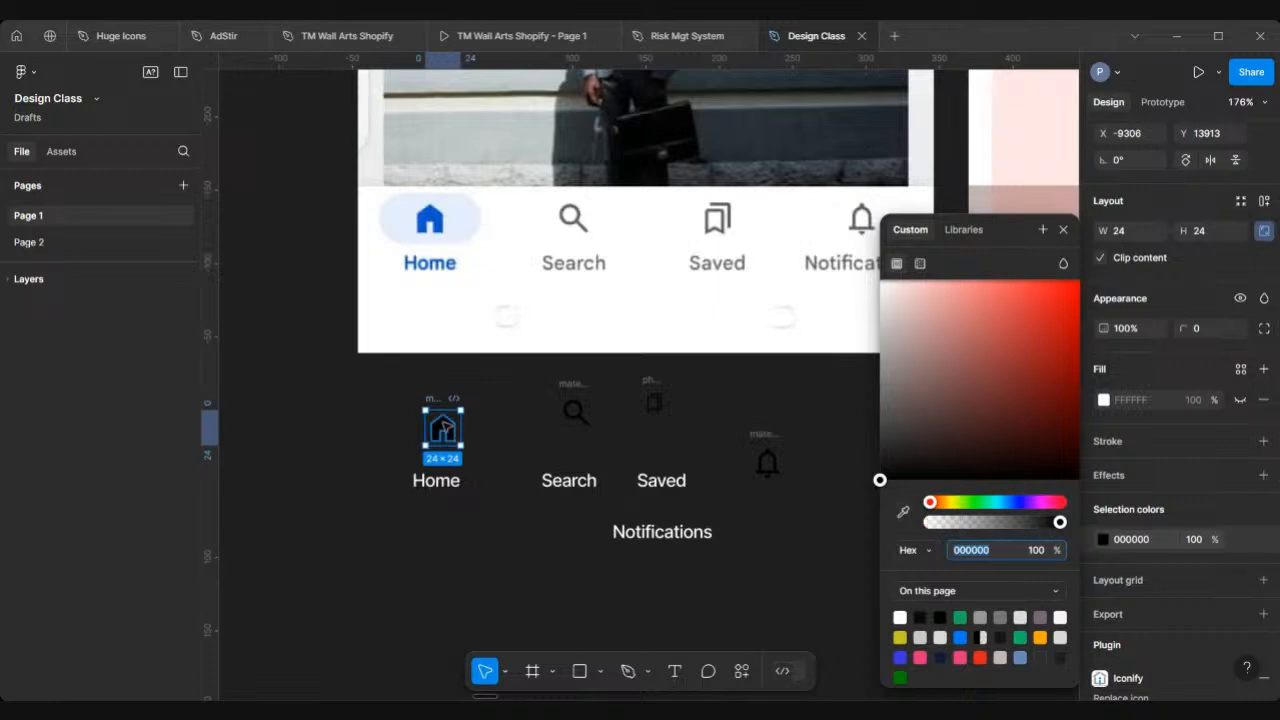
left_click(904, 514)
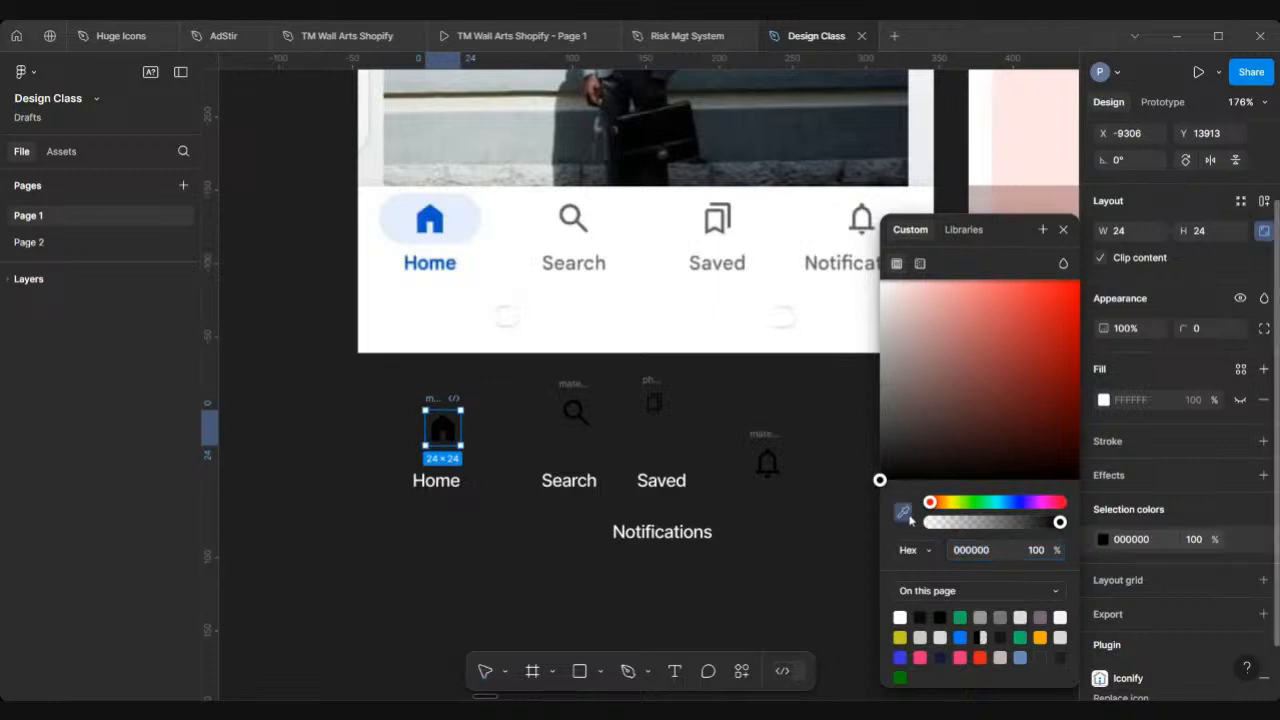
left_click(439, 210)
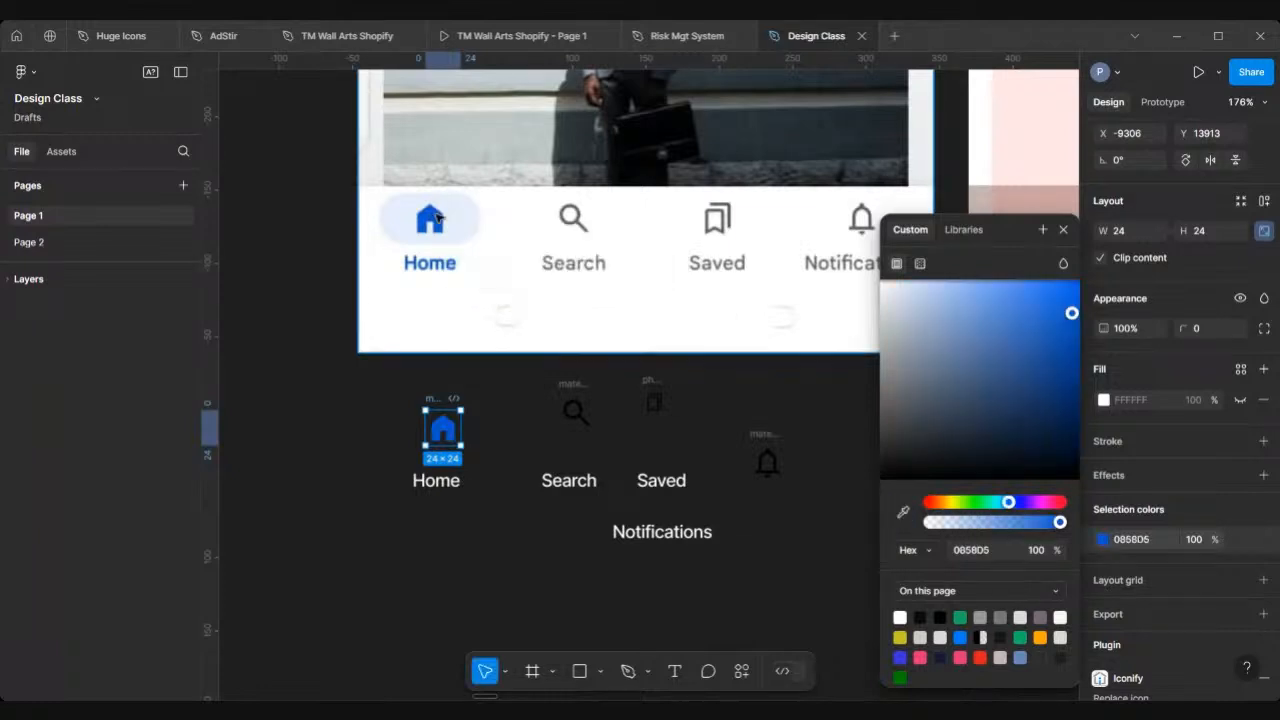
scroll(432, 428, "up", 5)
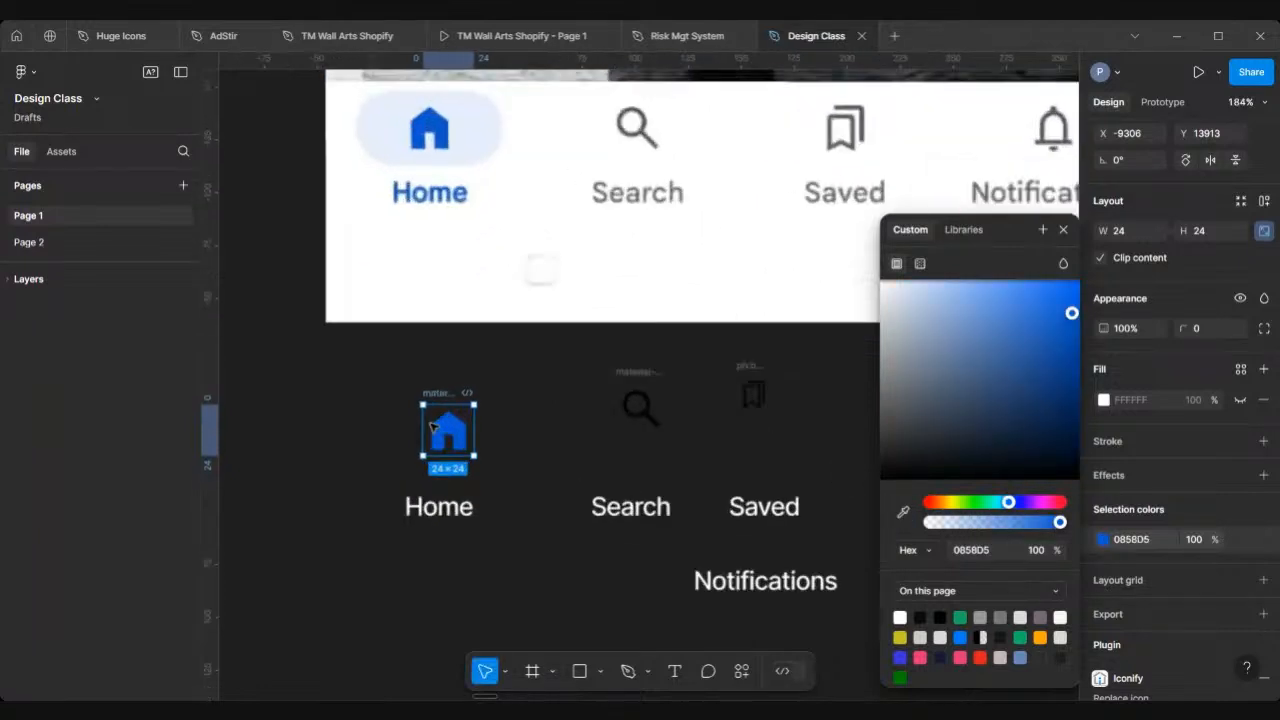
Copy the home icon's colour value and apply it as the Home label's fill, 0858D5
left_click(455, 550)
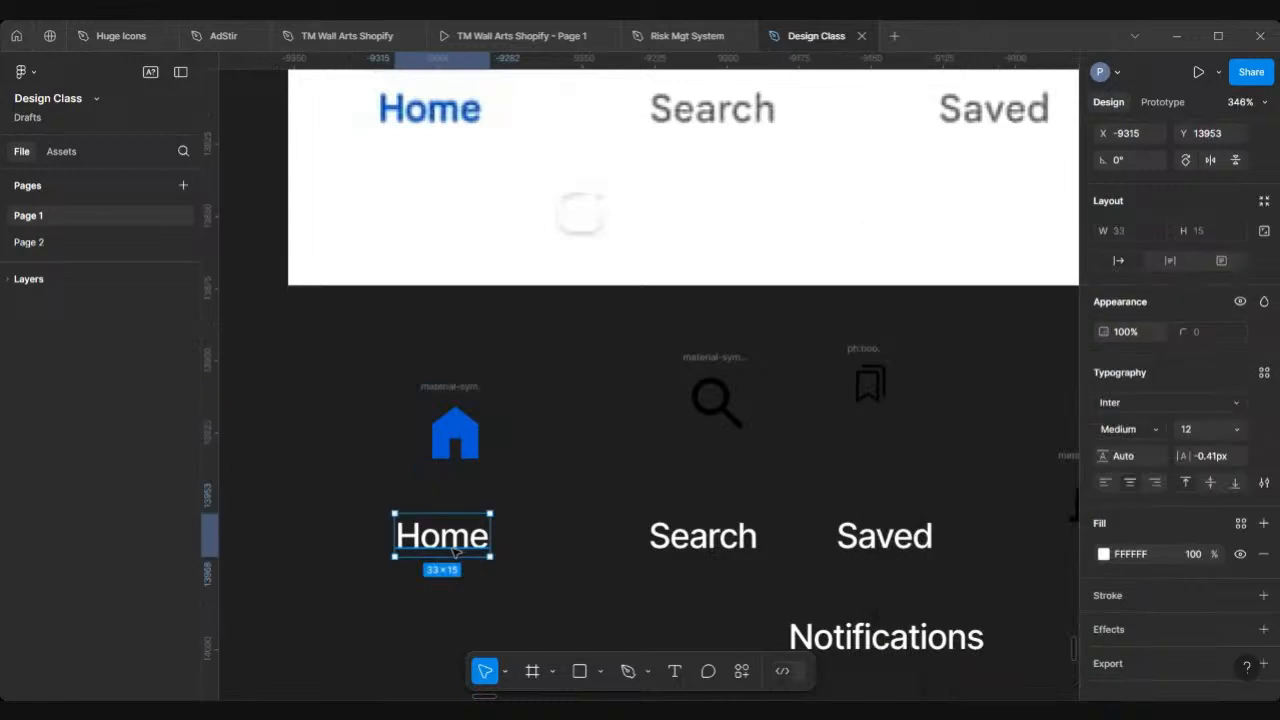
left_click(447, 392)
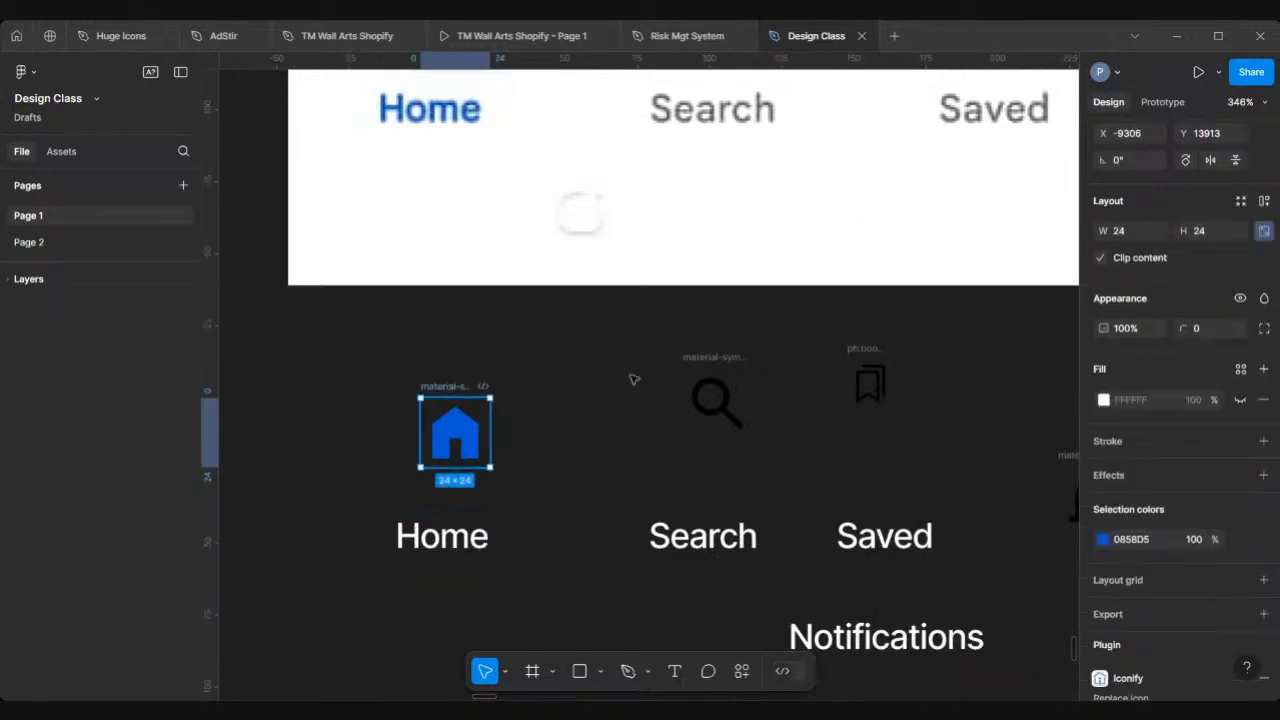
left_click(1149, 543)
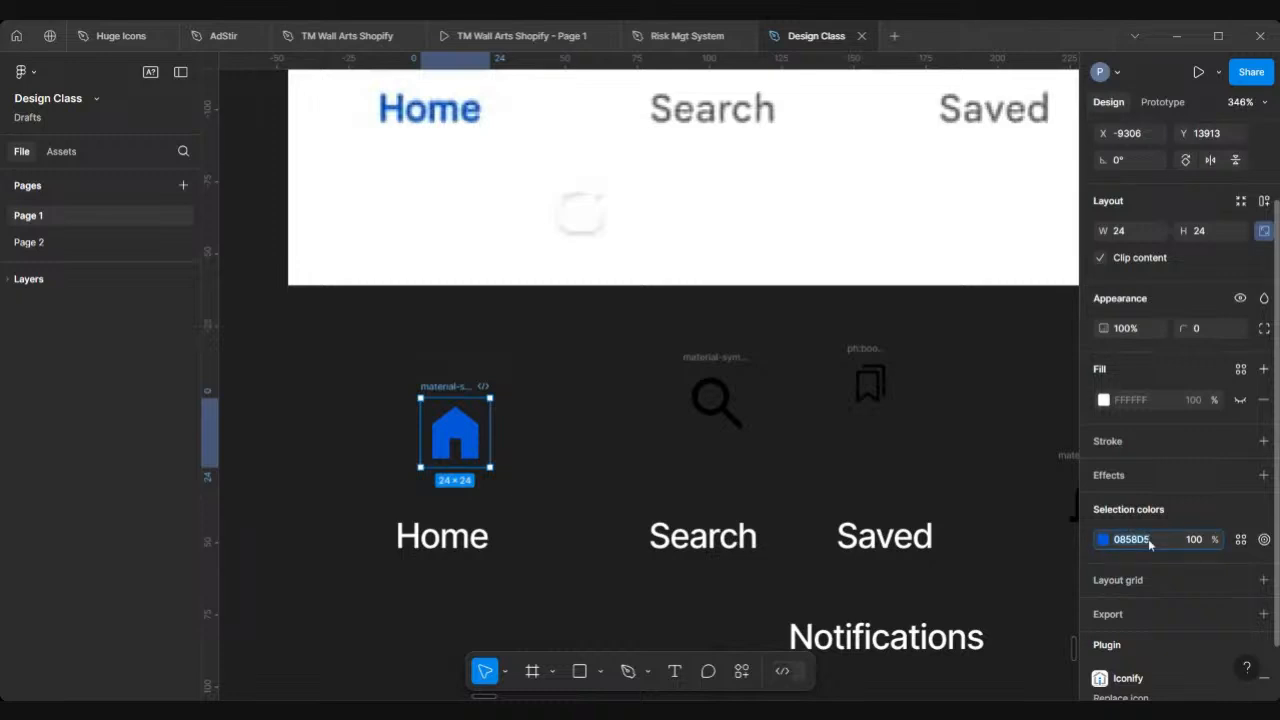
left_click(443, 540)
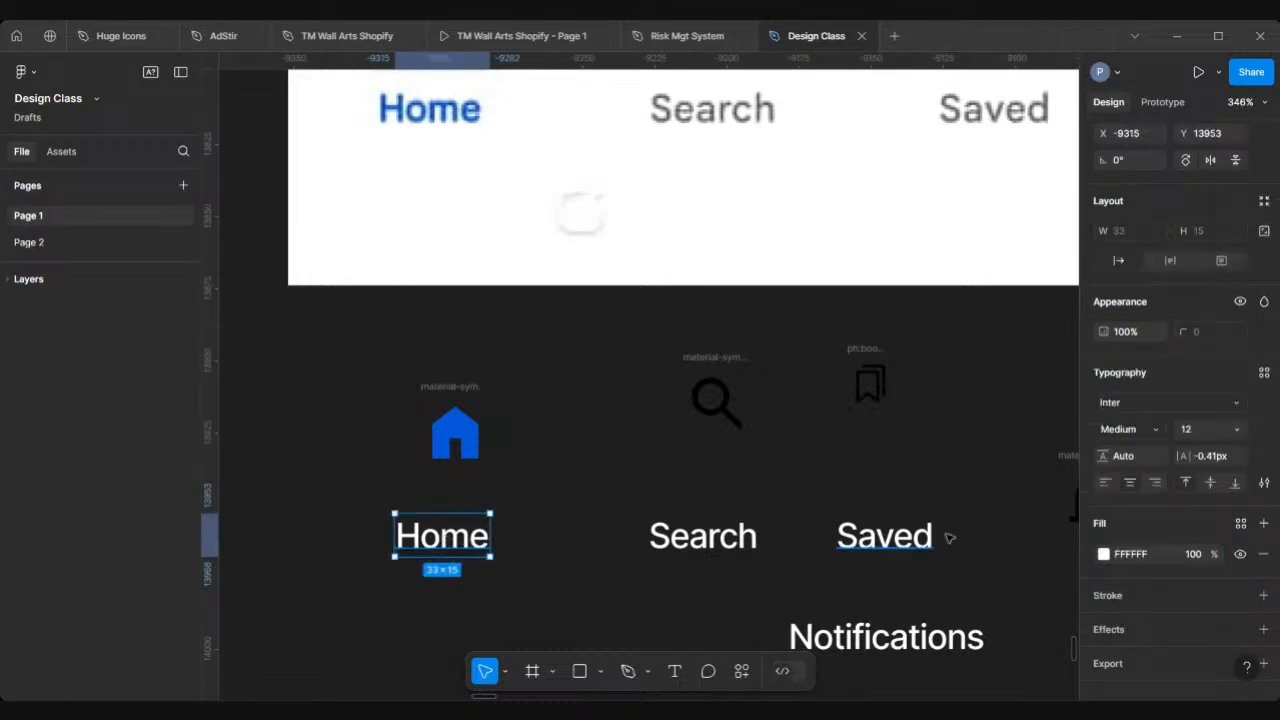
left_click(1147, 555)
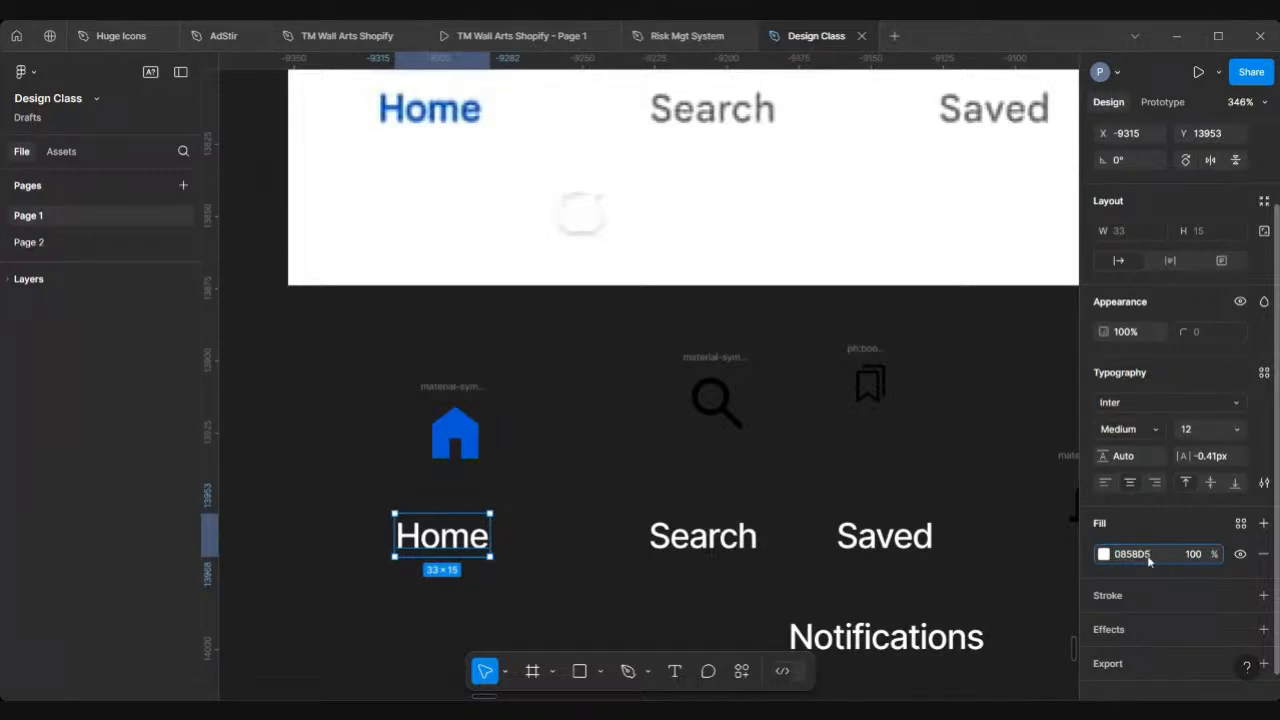
key("Return")
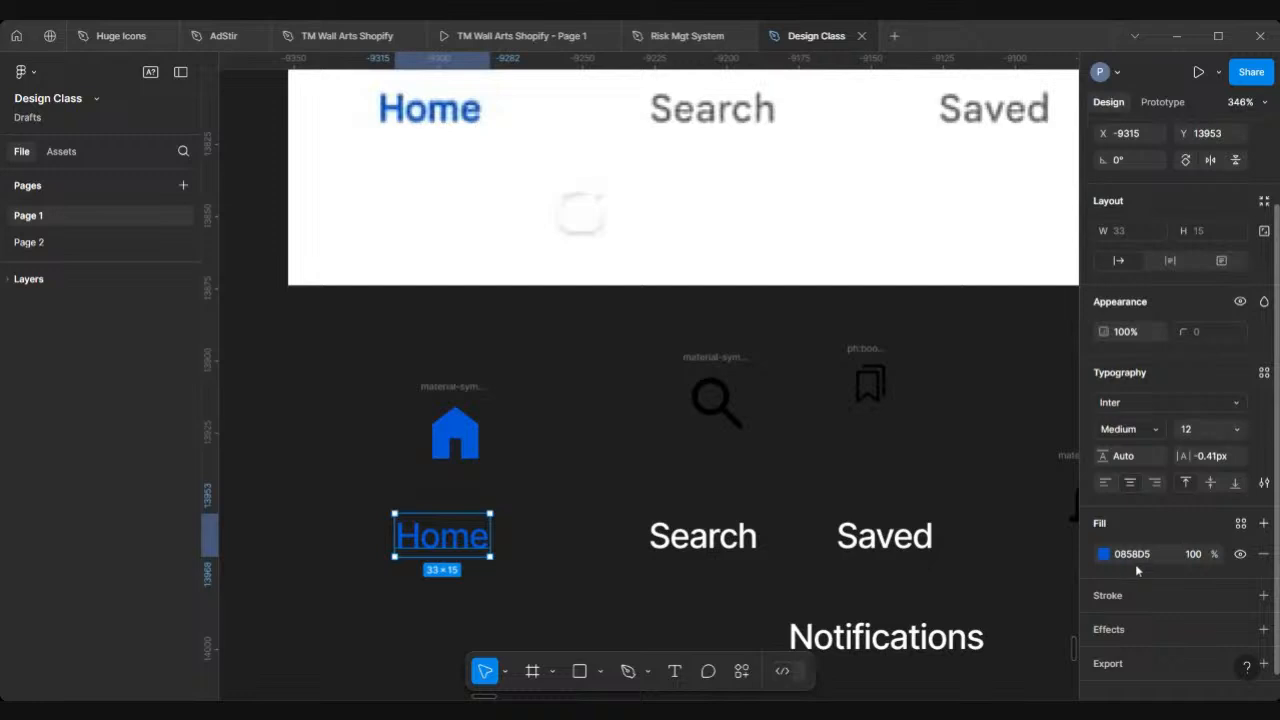
scroll(473, 506, "down", 5)
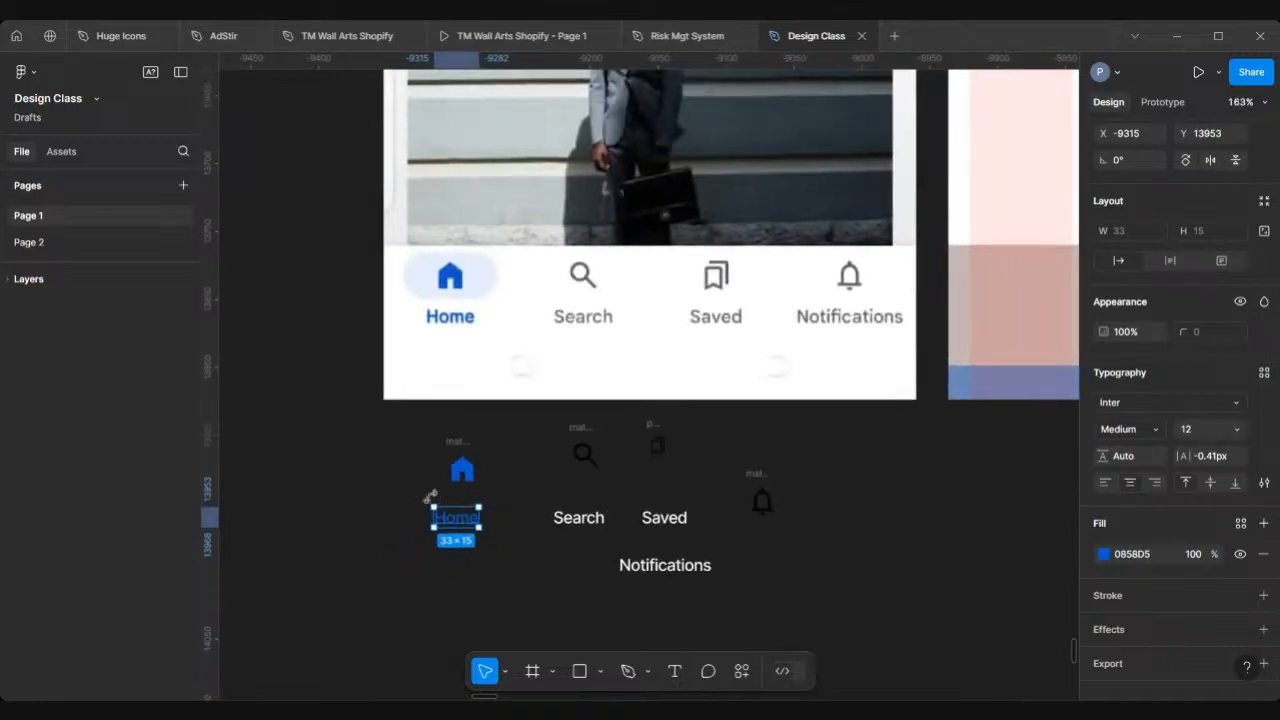
scroll(432, 500, "up", 2)
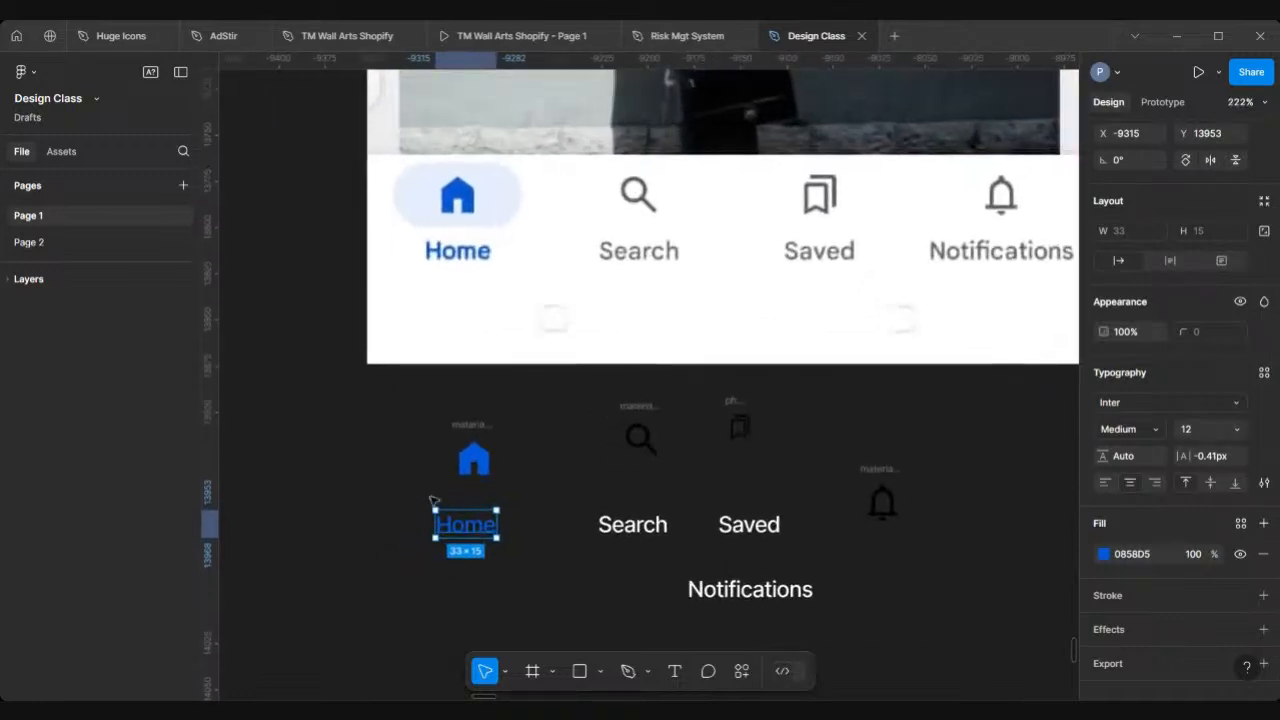
left_click(476, 426)
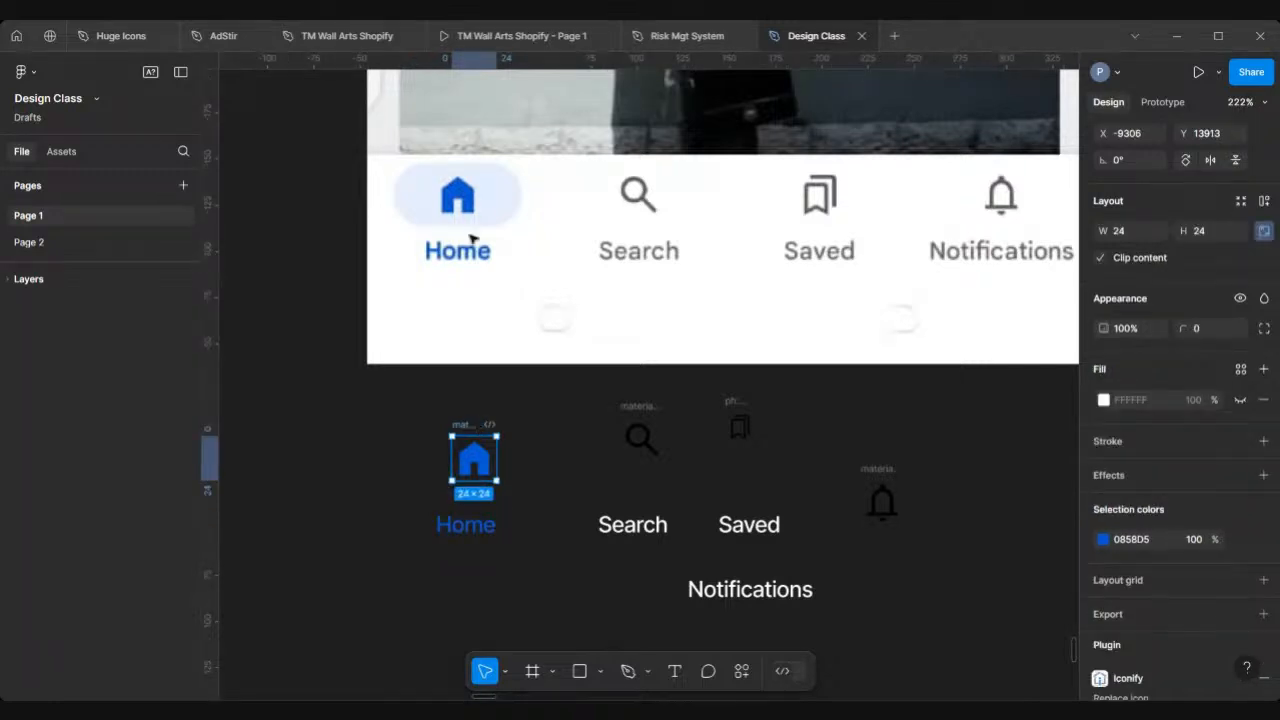
scroll(470, 222, "up", 2)
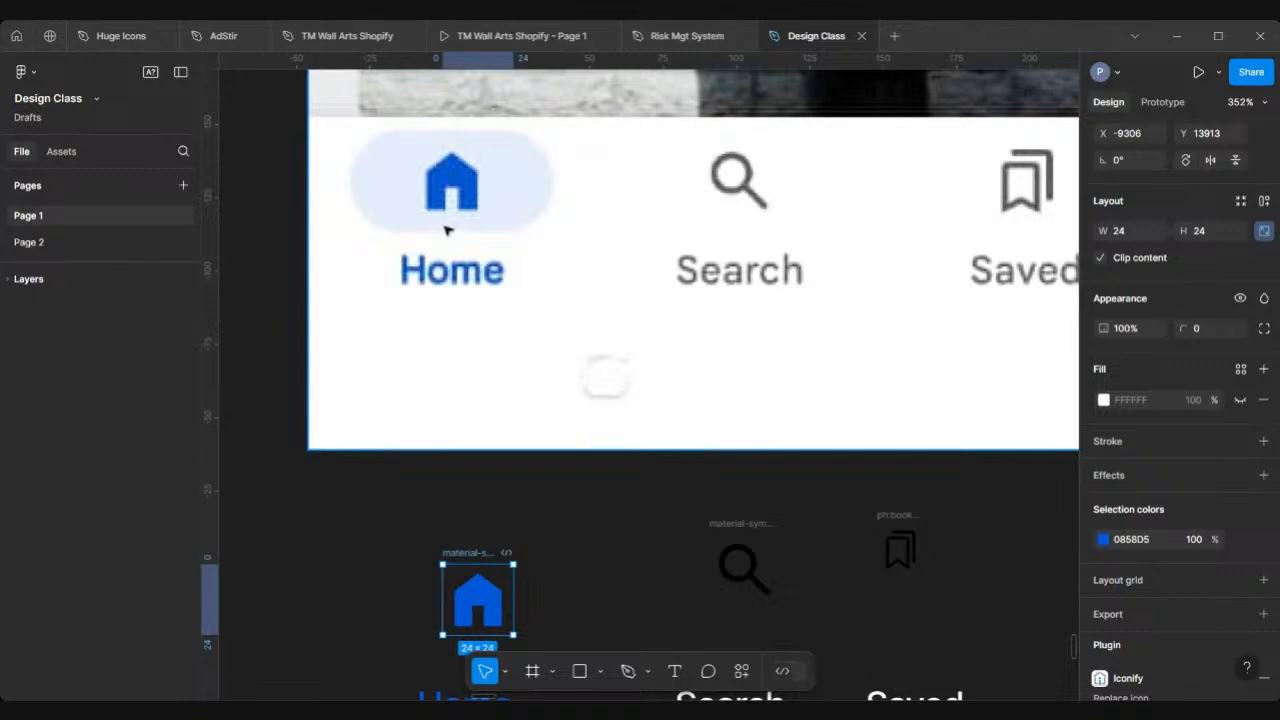
scroll(447, 230, "down", 3)
left_click(331, 395)
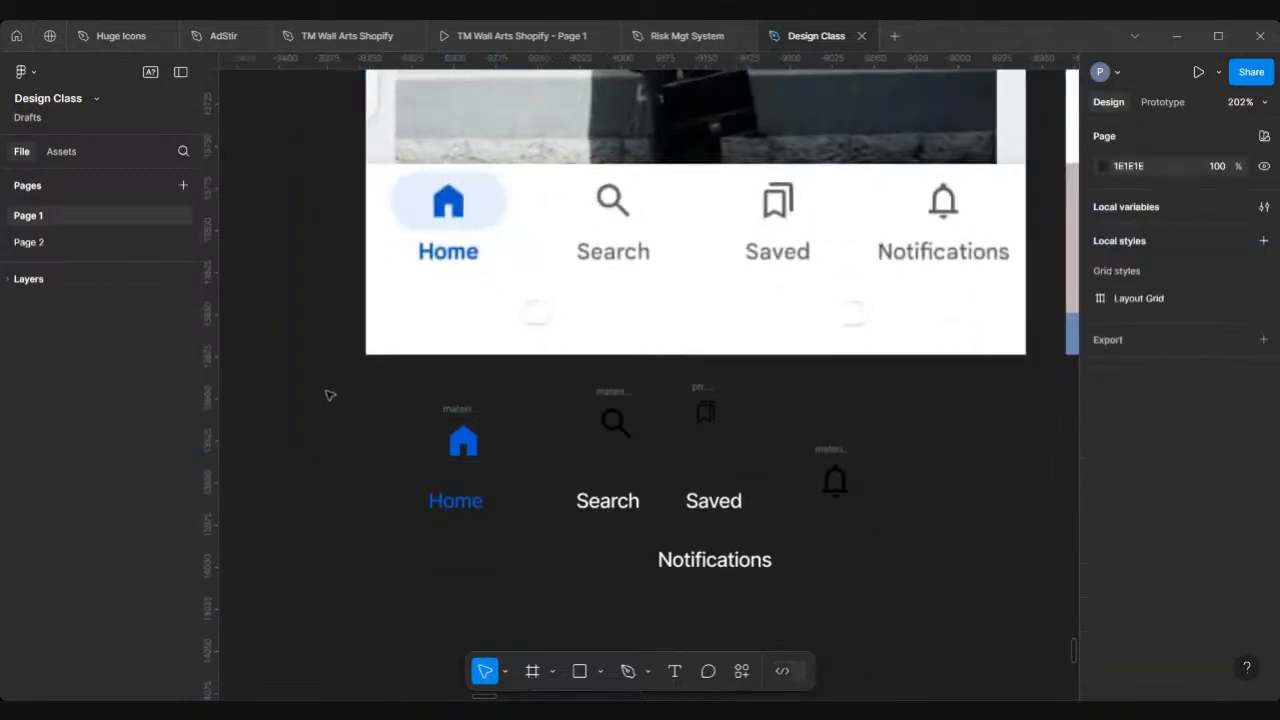
Draw a rectangle about 43 × 24 beside the copied home icon and move it over the reference's highlighted home icon
left_click(580, 672)
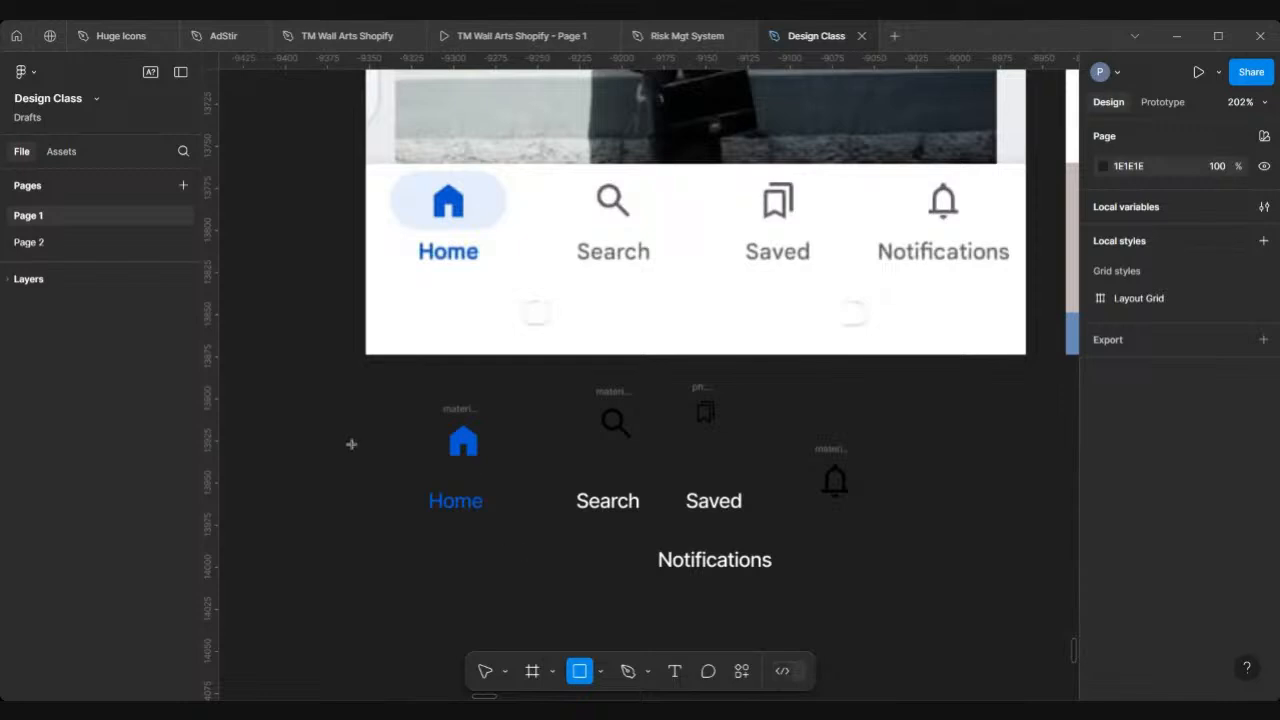
scroll(351, 443, "up", 3)
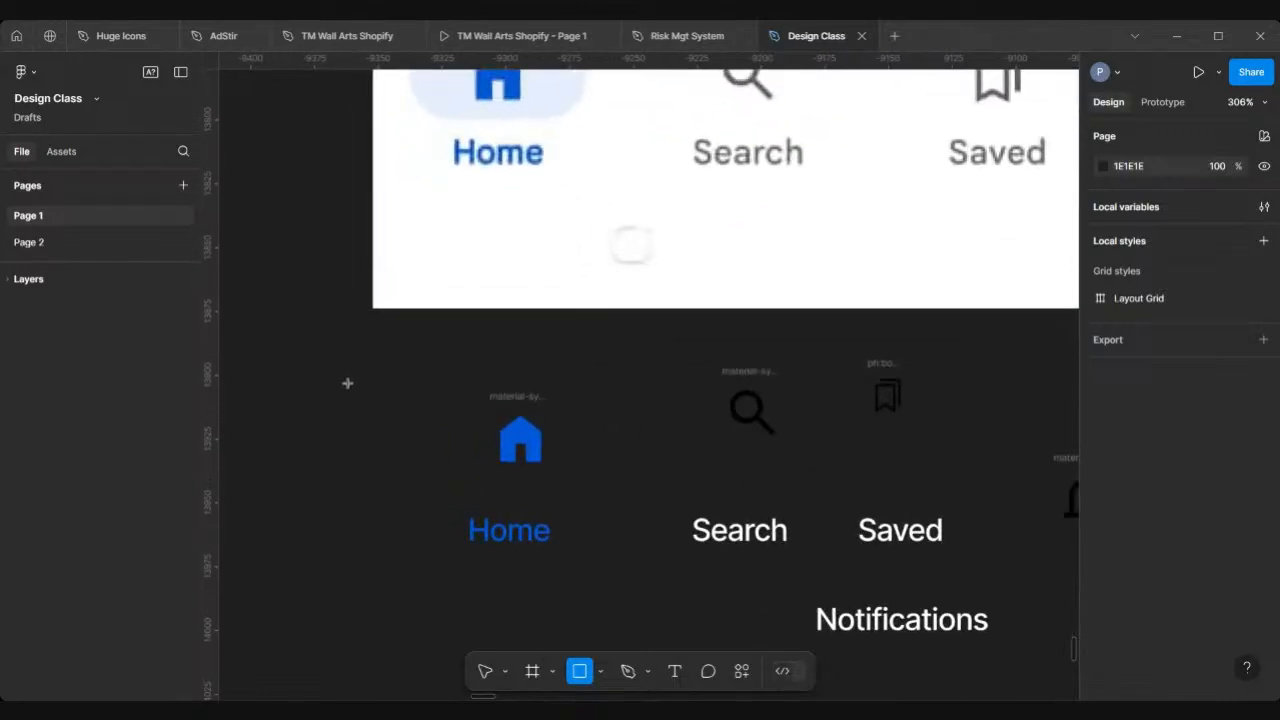
mouse_move(346, 382)
left_mouse_down()
mouse_move(394, 404)
mouse_move(414, 440)
mouse_move(457, 447)
left_mouse_up()
scroll(458, 448, "up", 2)
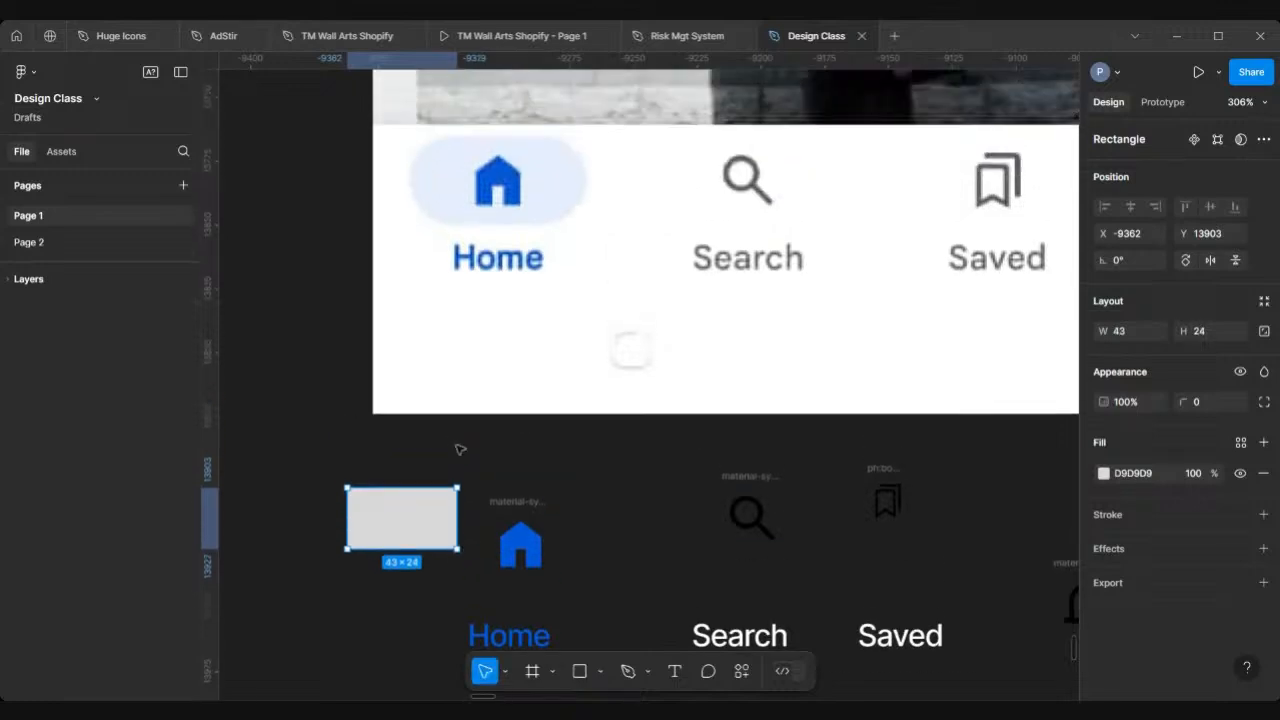
scroll(460, 449, "down", 2)
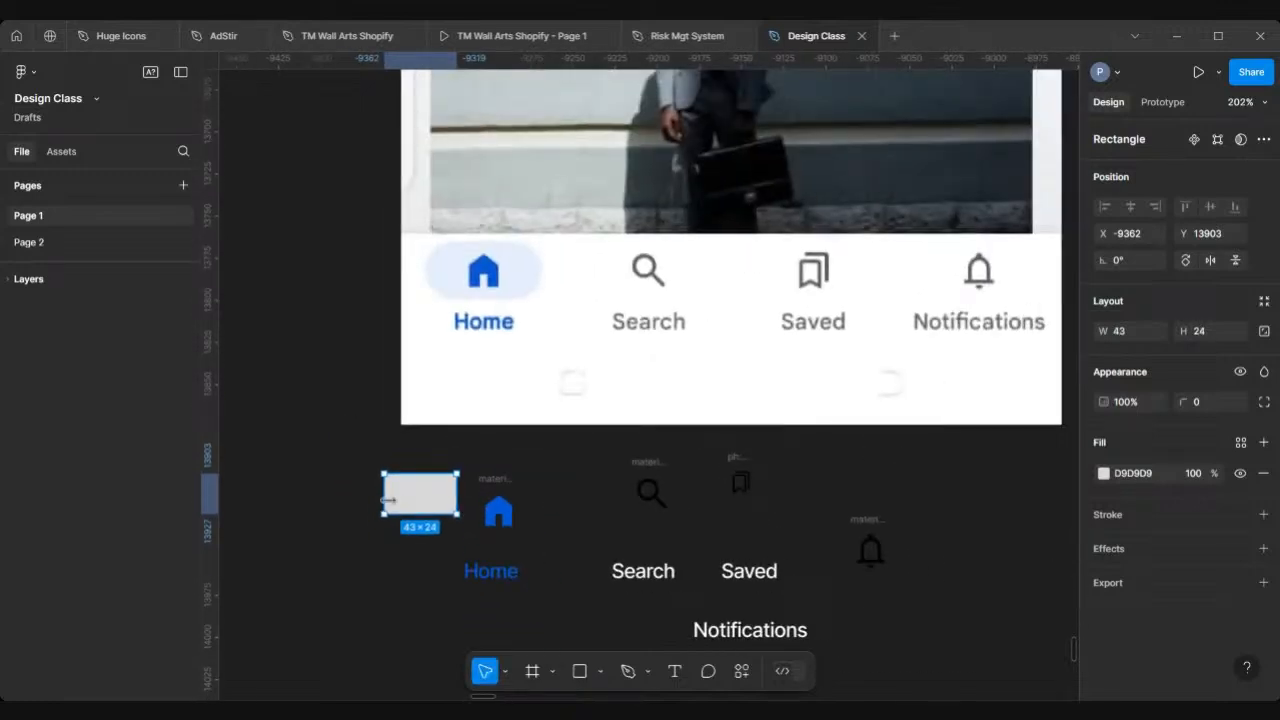
left_click_drag(406, 507, 488, 288)
scroll(466, 291, "up", 4)
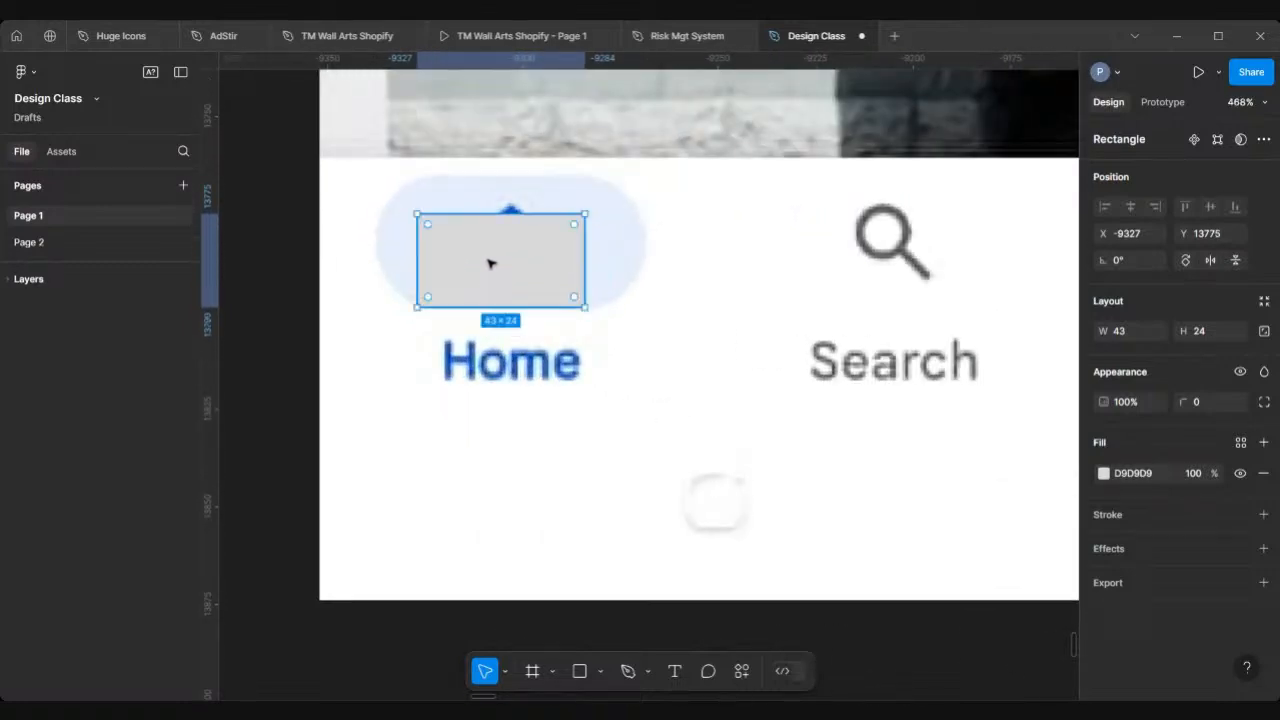
Stretch the rectangle to about 68 × 32 so it covers the pale blue pill behind the reference's home icon
left_click_drag(500, 211, 483, 176)
left_click_drag(410, 240, 395, 237)
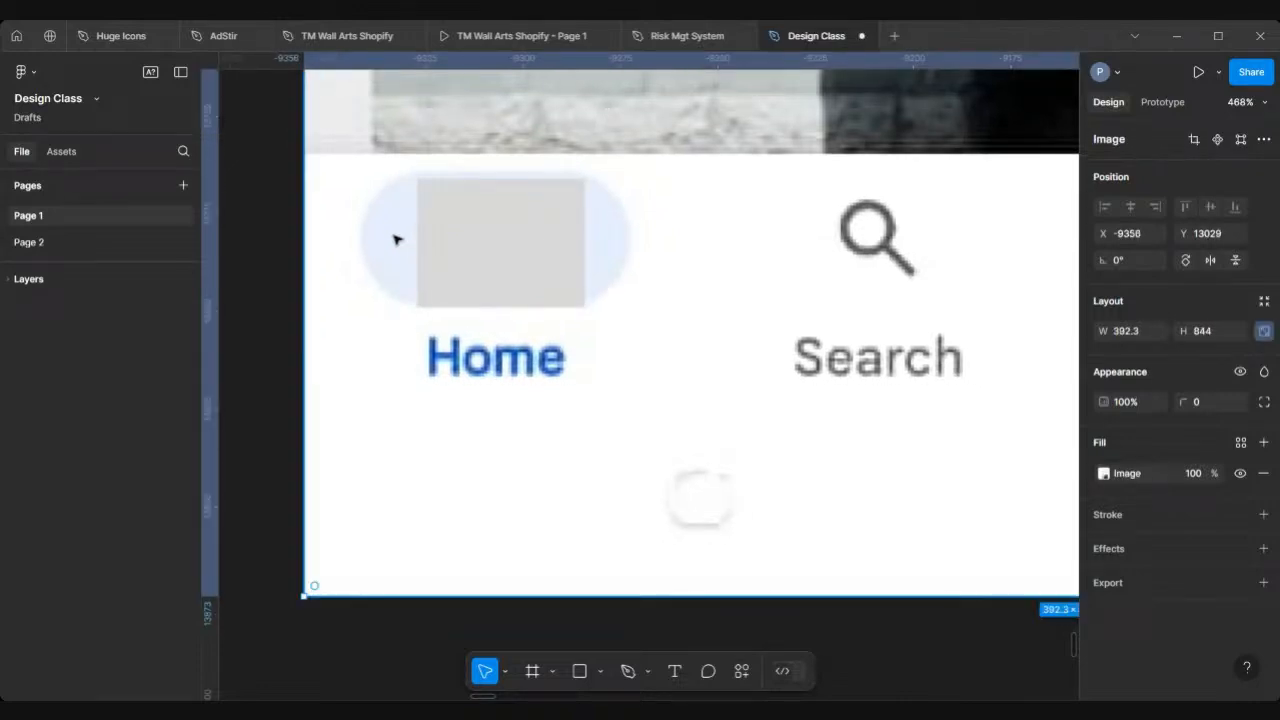
key("Delete")
key("ctrl+z")
left_click(460, 238)
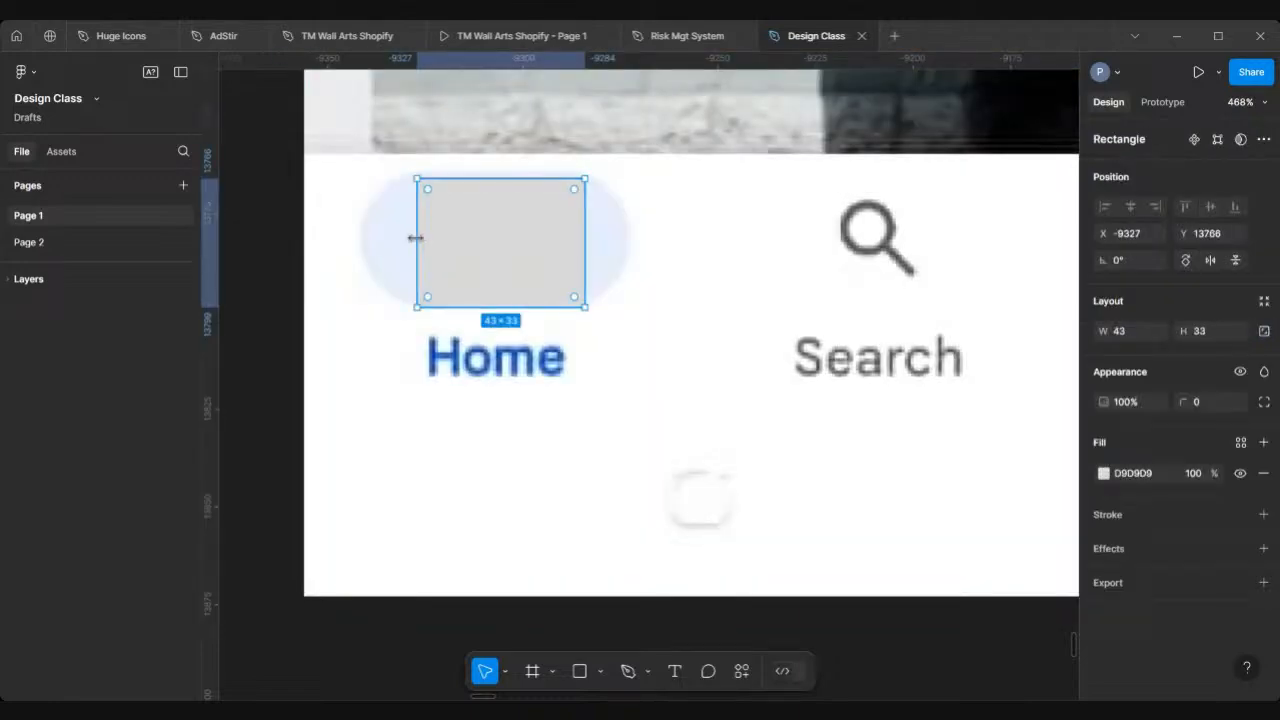
left_click_drag(416, 240, 362, 234)
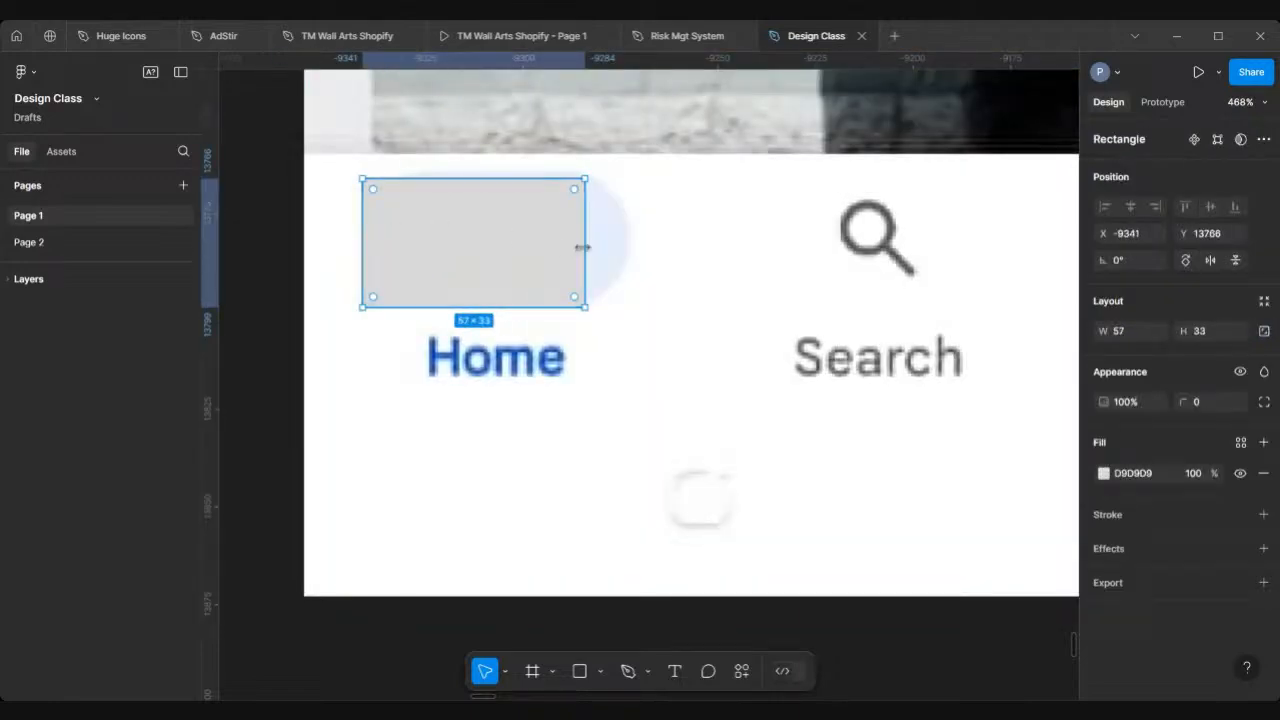
left_click_drag(585, 246, 628, 247)
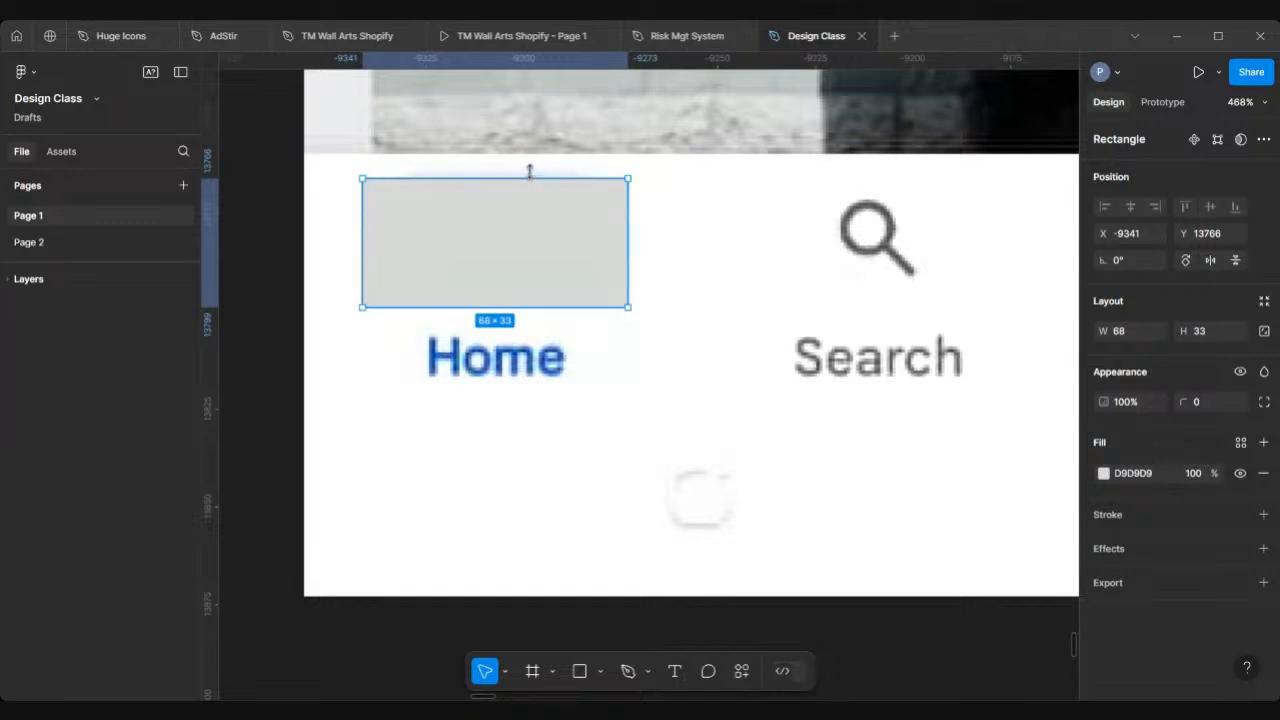
left_click_drag(530, 177, 530, 180)
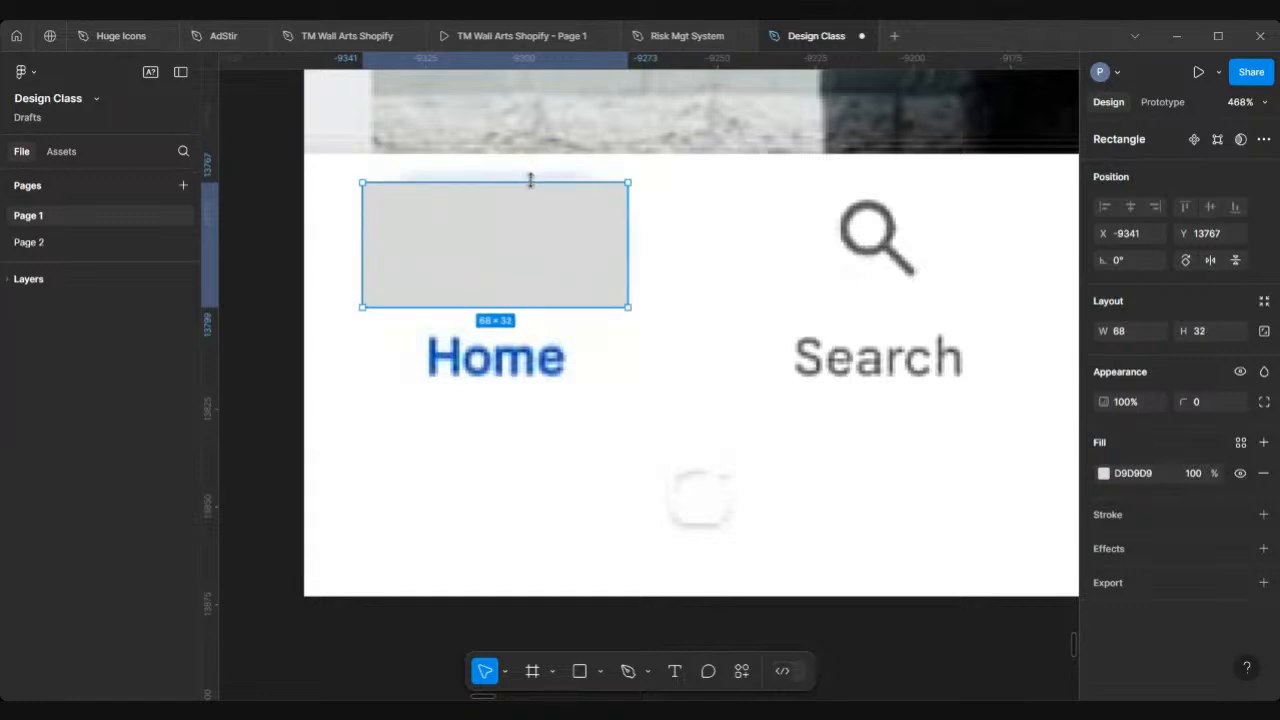
Set the rectangle's size to 70 × 34 and move it onto the empty canvas beside the copied home icon
left_click(1209, 331)
type("34")
key("Return")
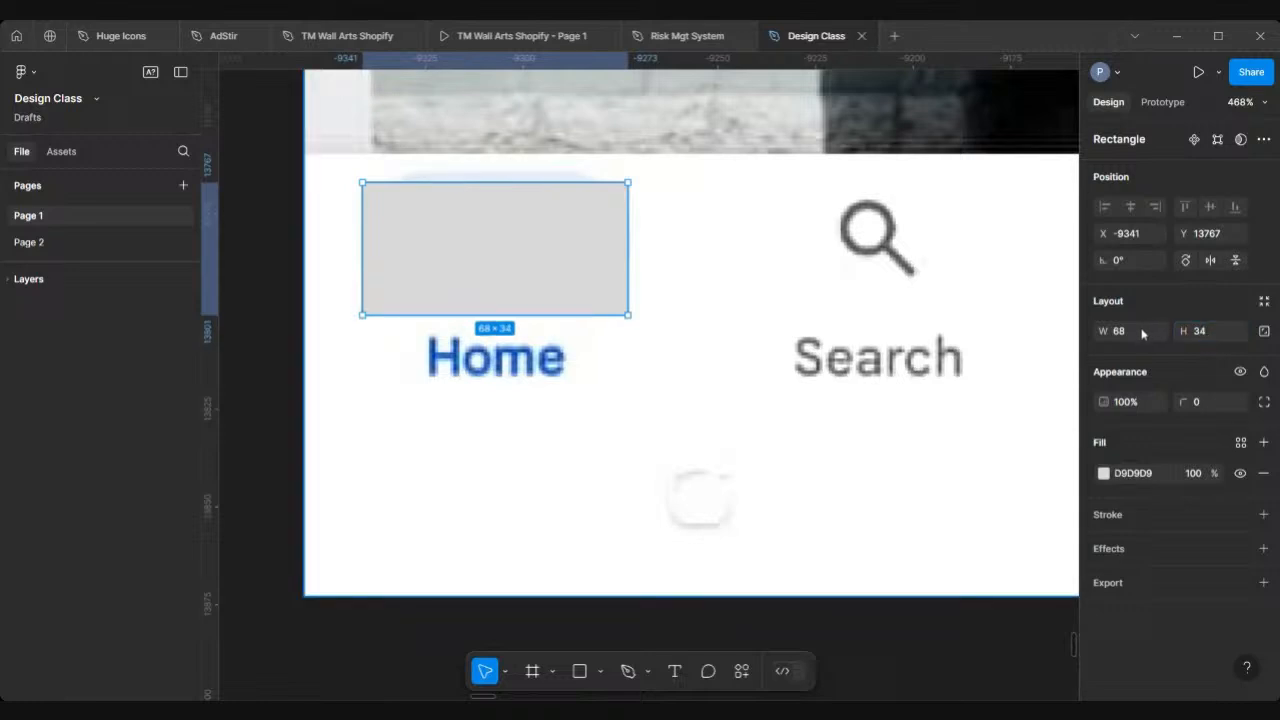
left_click(1140, 332)
type("70")
key("Return")
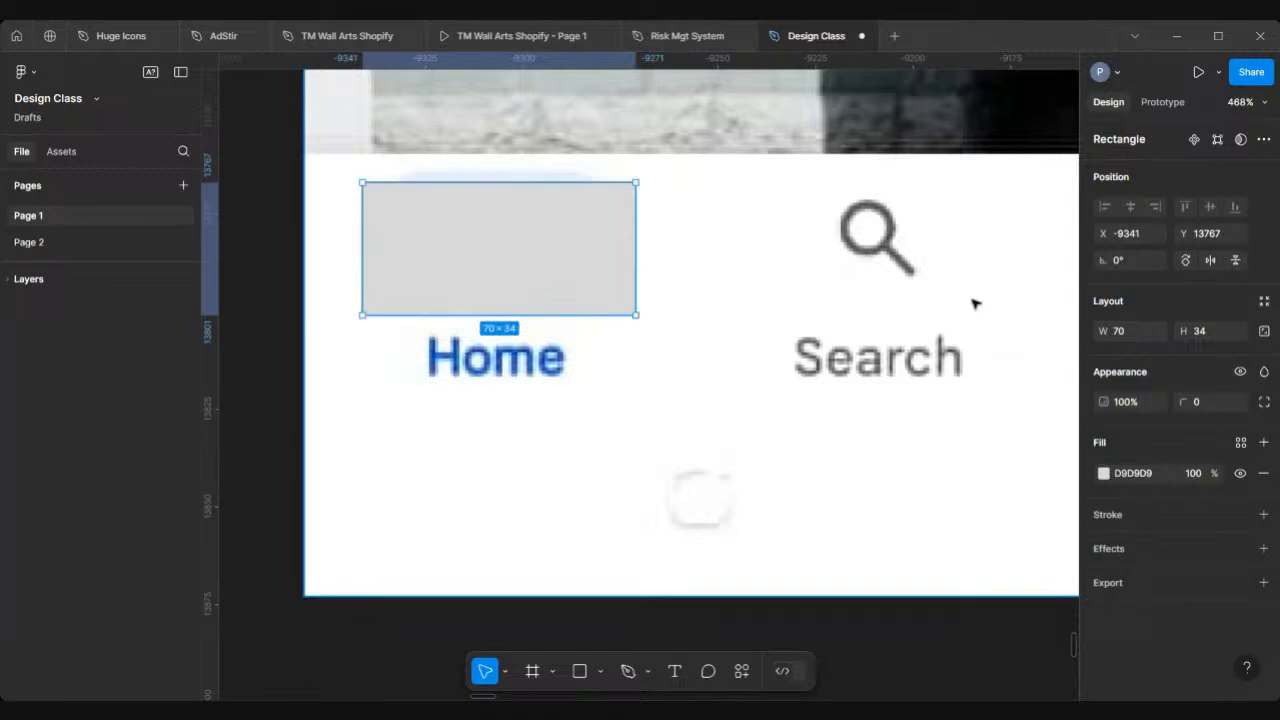
left_click_drag(488, 318, 427, 451)
scroll(476, 350, "down", 5)
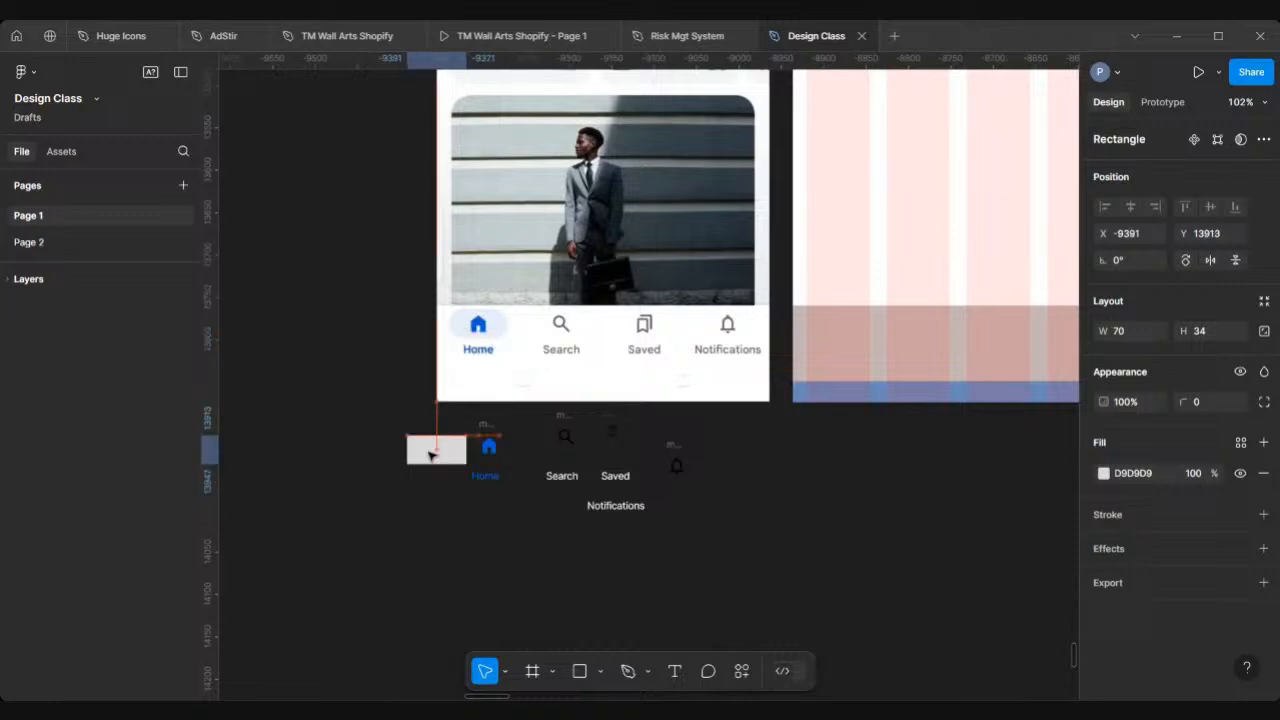
scroll(427, 451, "up", 4)
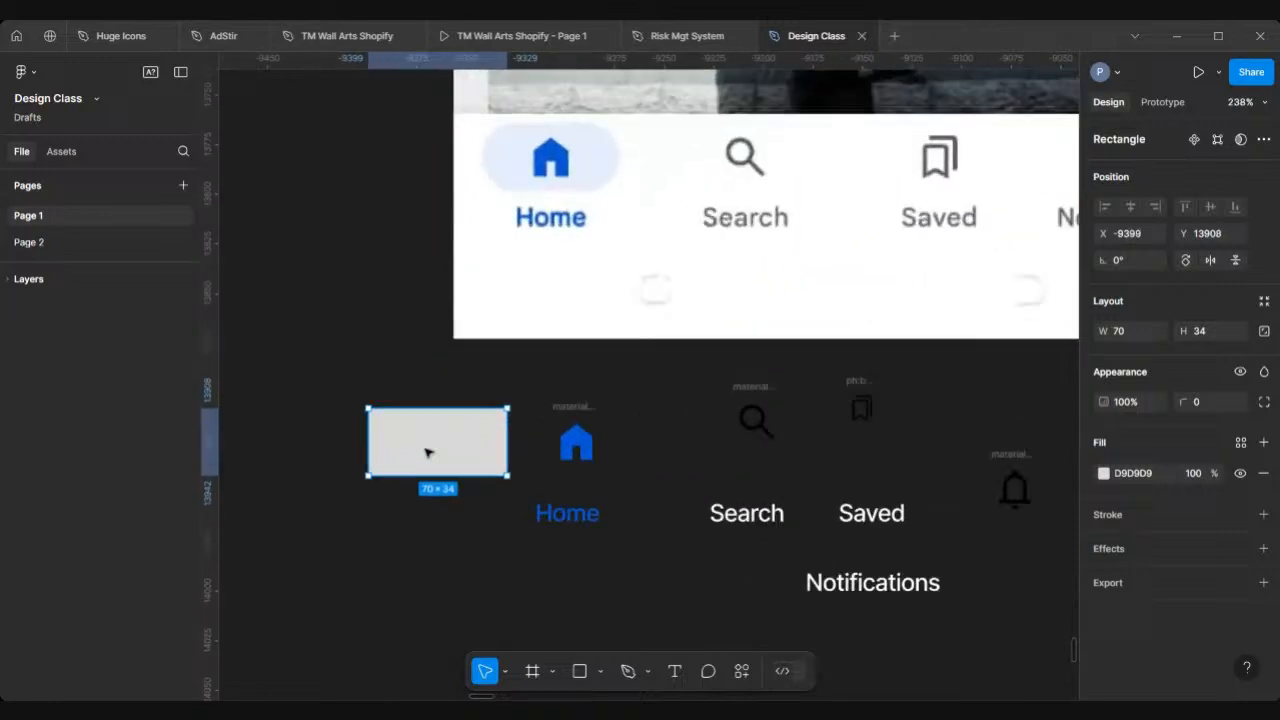
scroll(427, 451, "up", 2)
scroll(427, 452, "down", 2)
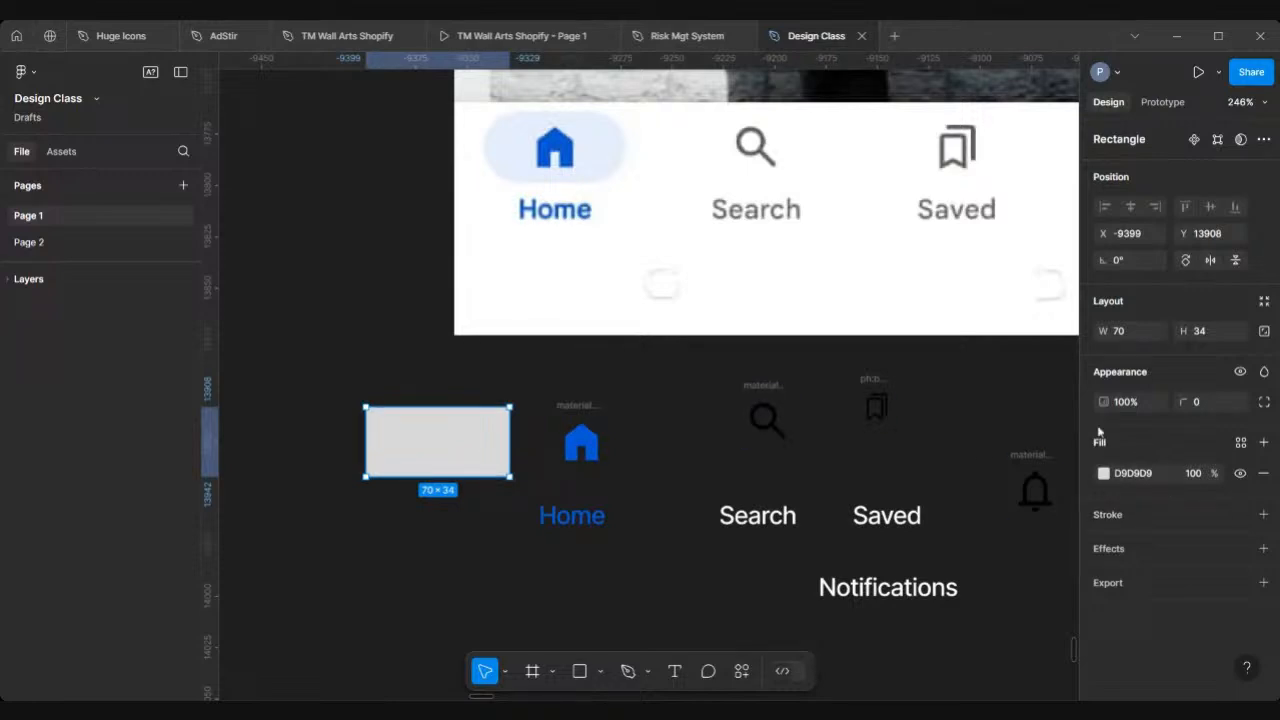
Recolour the rectangle by sampling the pale blue E5EEFD from the pill behind the reference's home icon
left_click(1104, 473)
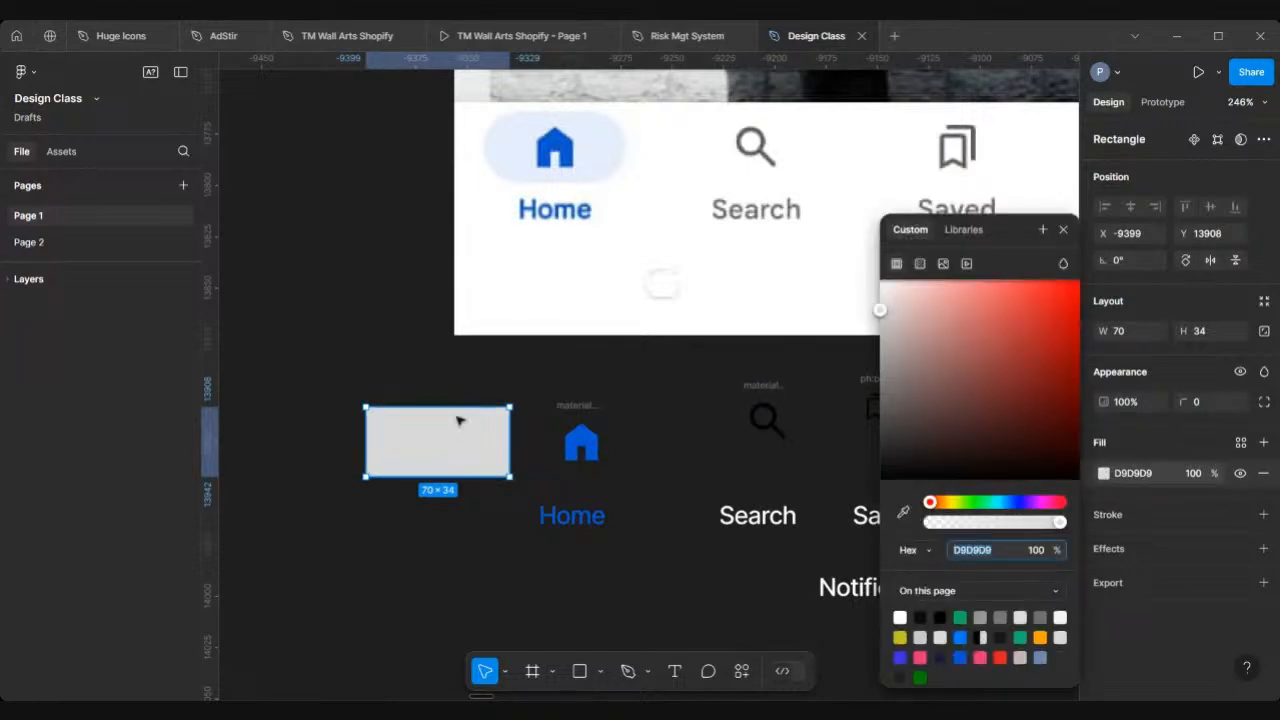
left_click(903, 512)
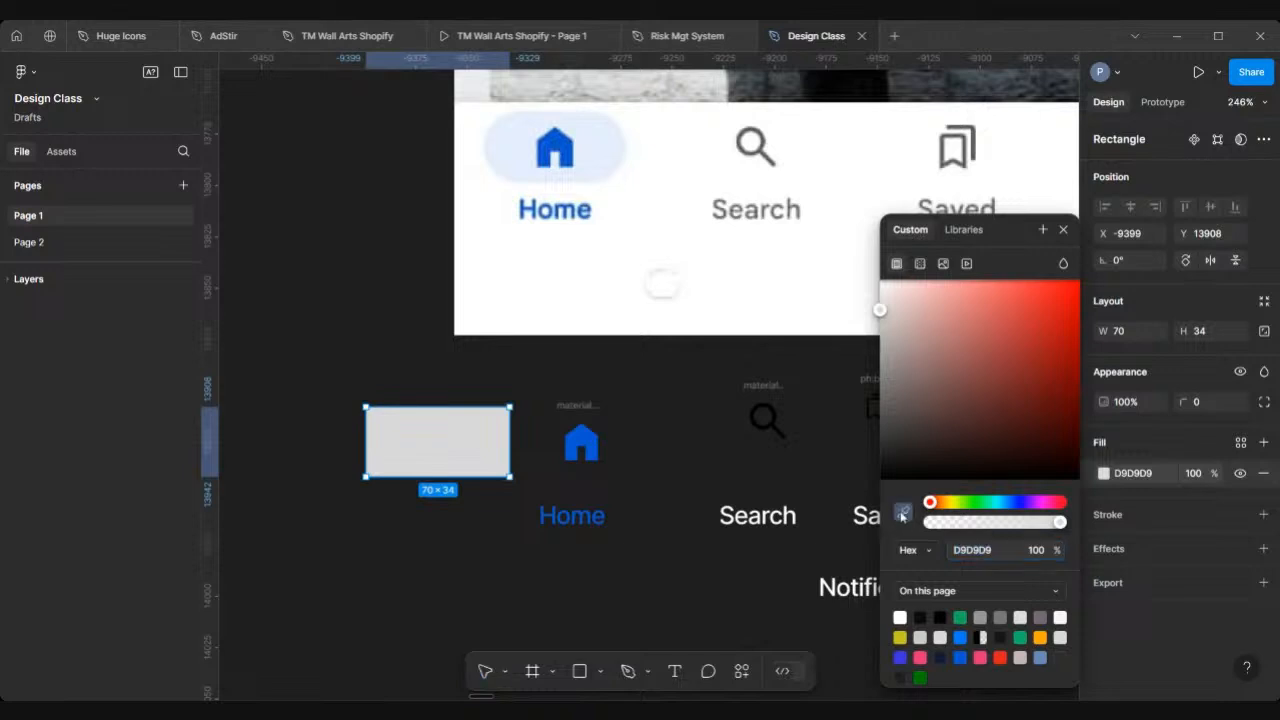
left_click(508, 130)
left_click(509, 129)
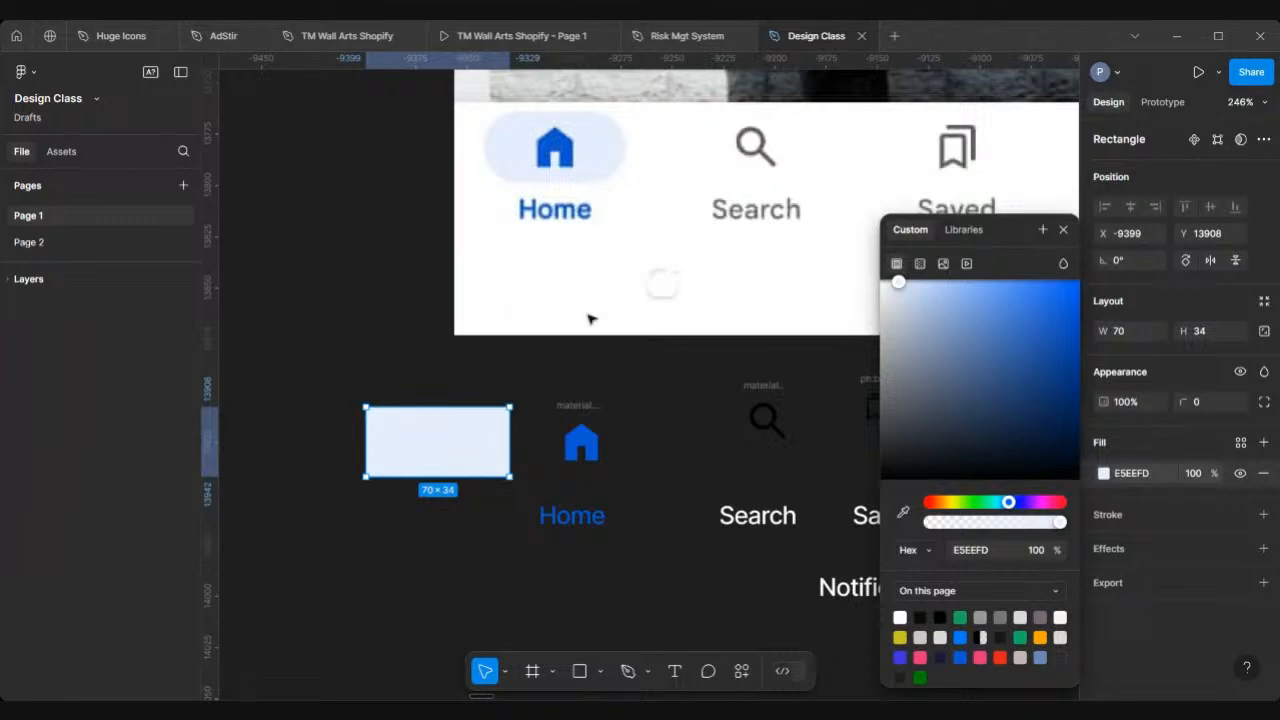
left_click(366, 349)
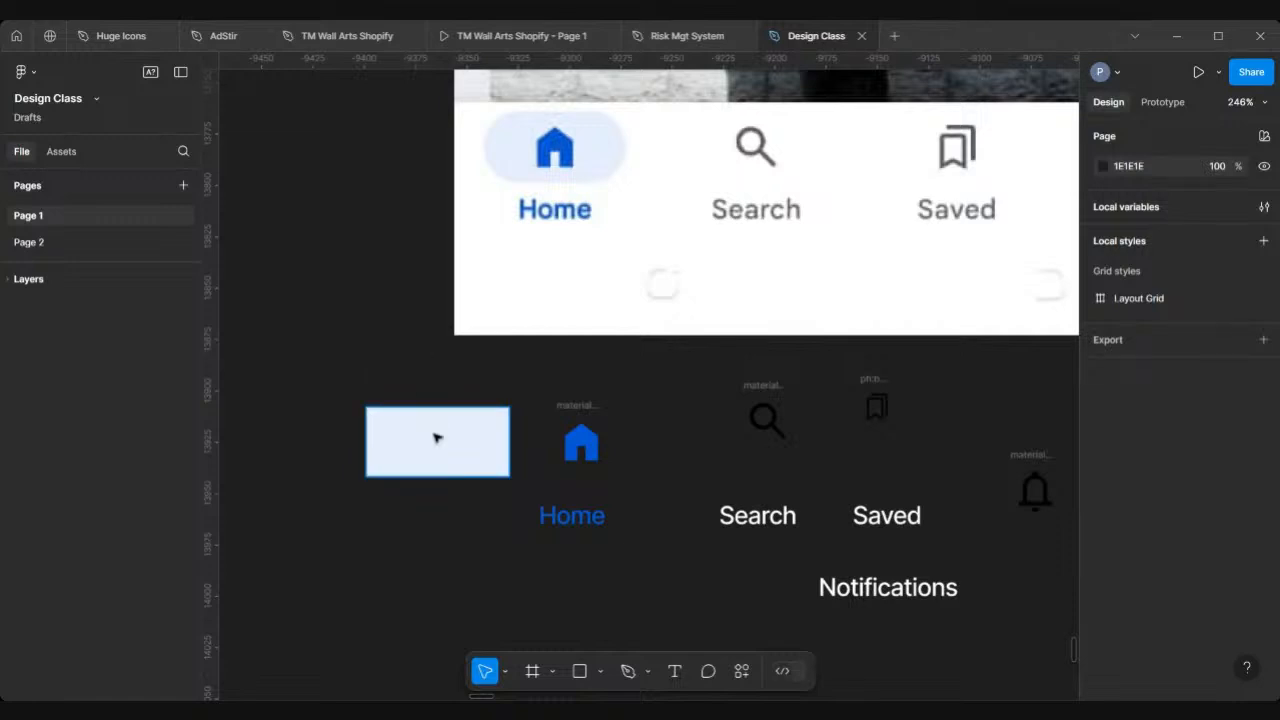
Nudge the pale blue rectangle up, place the copied home icon on it and bring the icon in front of the rectangle
left_click(436, 438)
left_click_drag(436, 438, 436, 431)
left_click(565, 410)
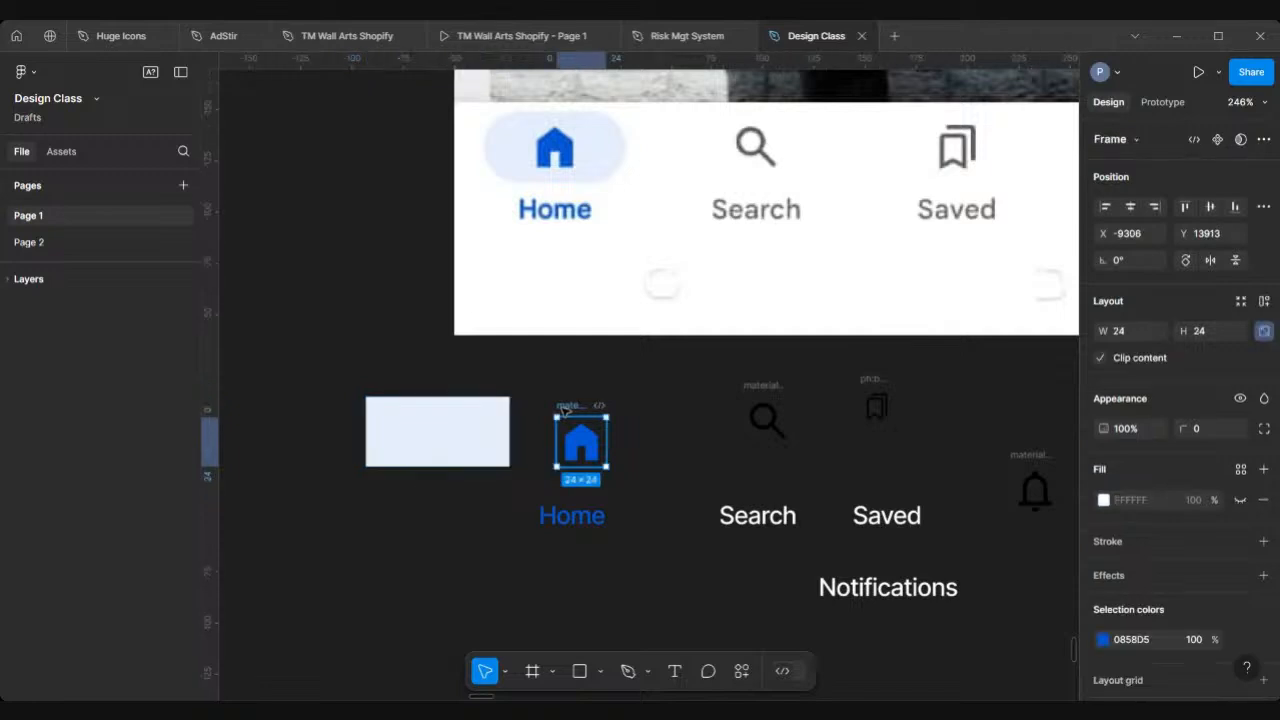
left_click_drag(565, 410, 422, 403)
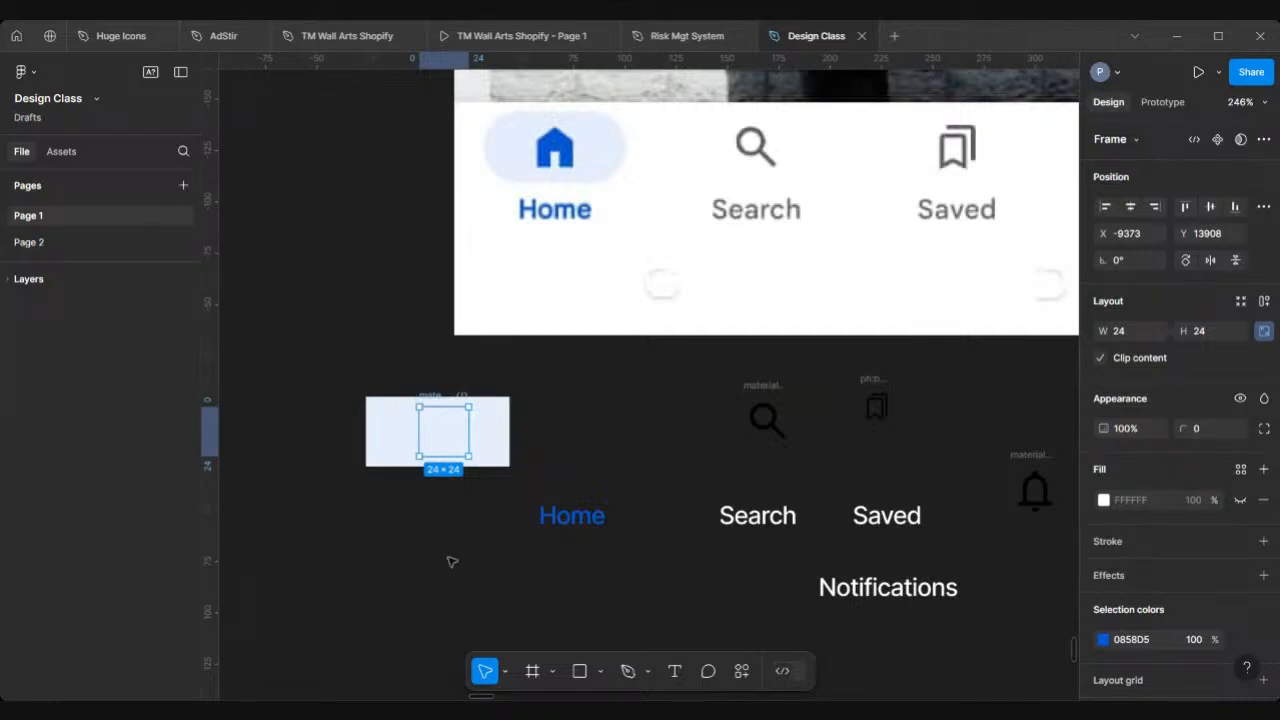
left_click(518, 607)
left_click(674, 671)
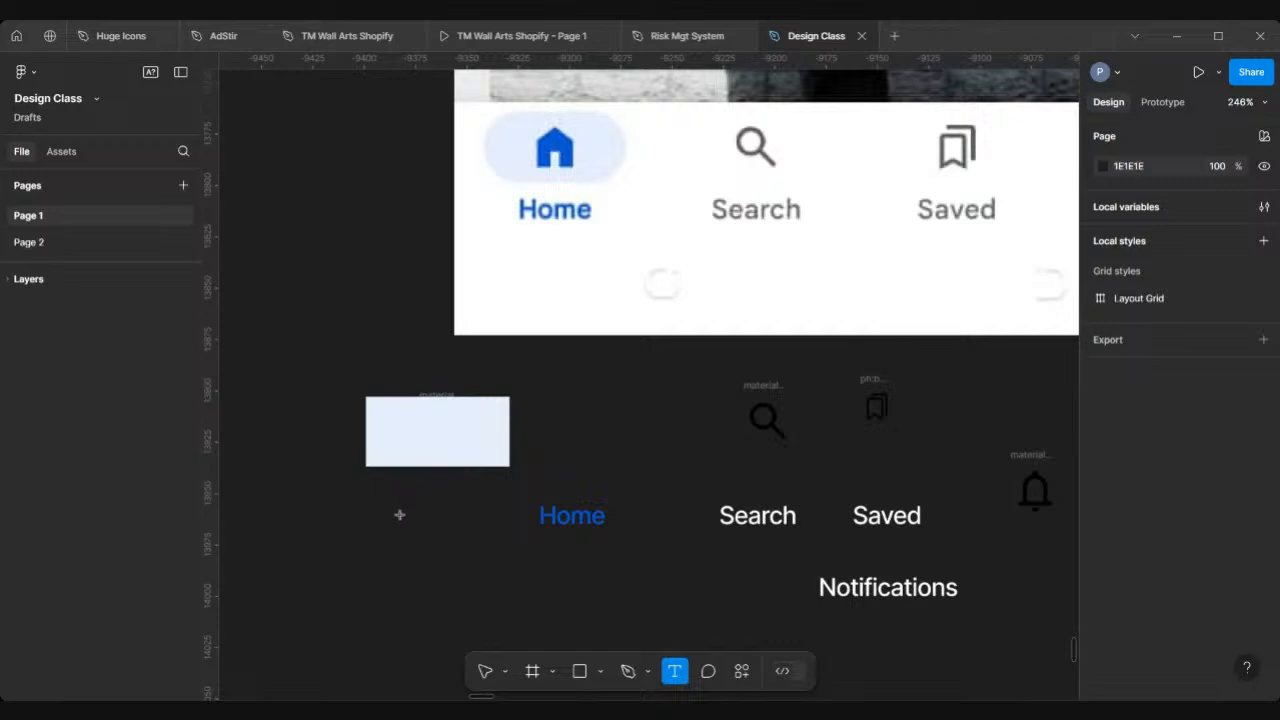
key("ctrl+z")
key("ctrl+shift+z")
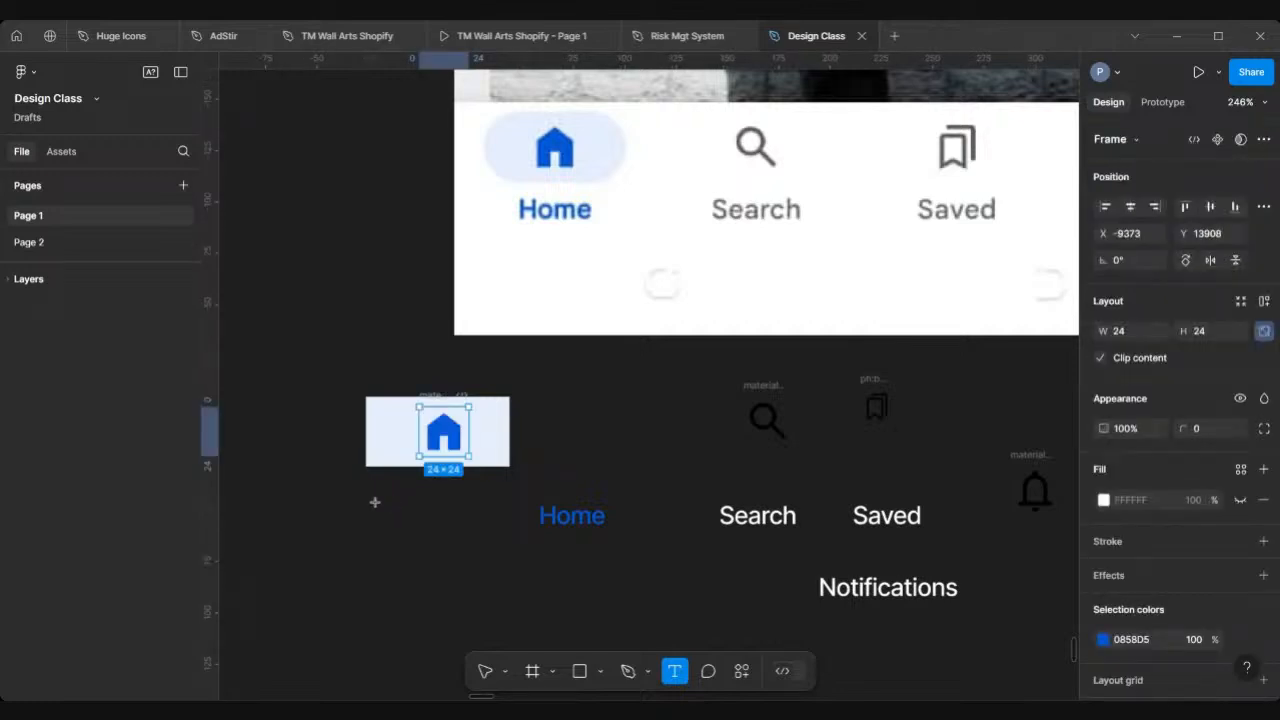
Add a text layer reading "[ ]" on the empty canvas below the pale blue rectangle
left_click(390, 550)
type("{")
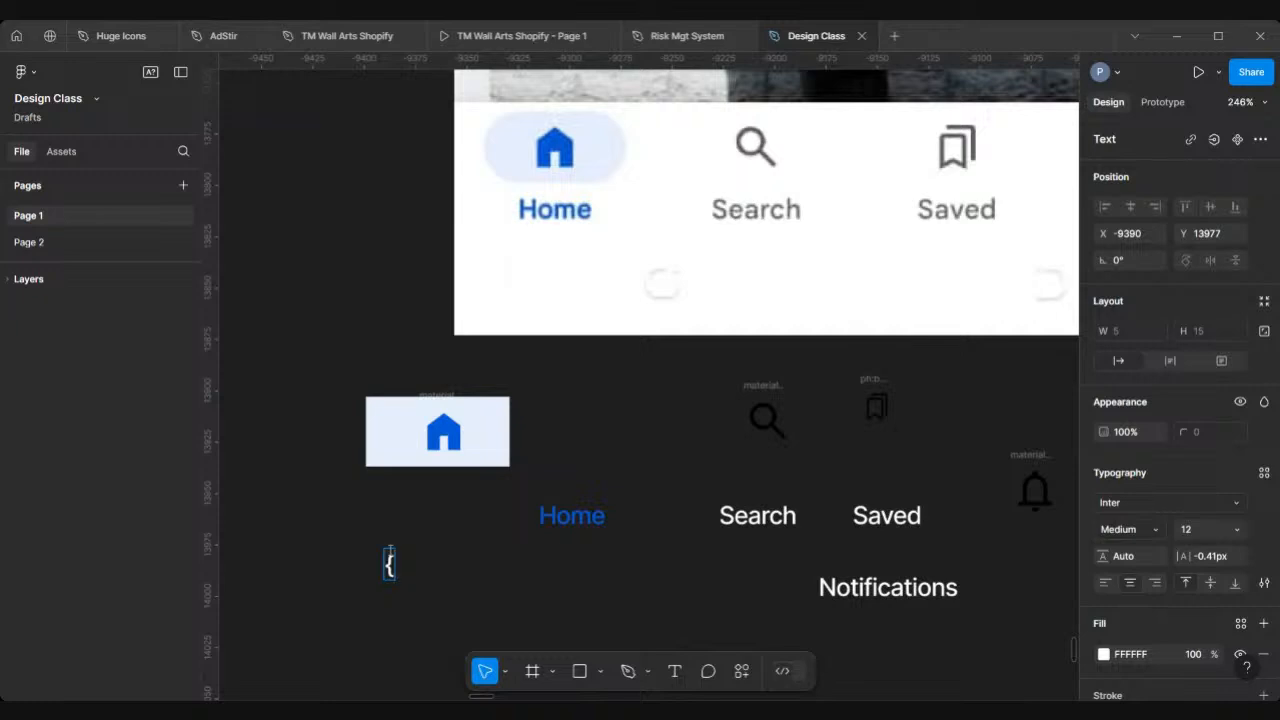
key("BackSpace")
type("[]")
key("Left")
scroll(390, 550, "up", 3)
scroll(390, 550, "up", 5)
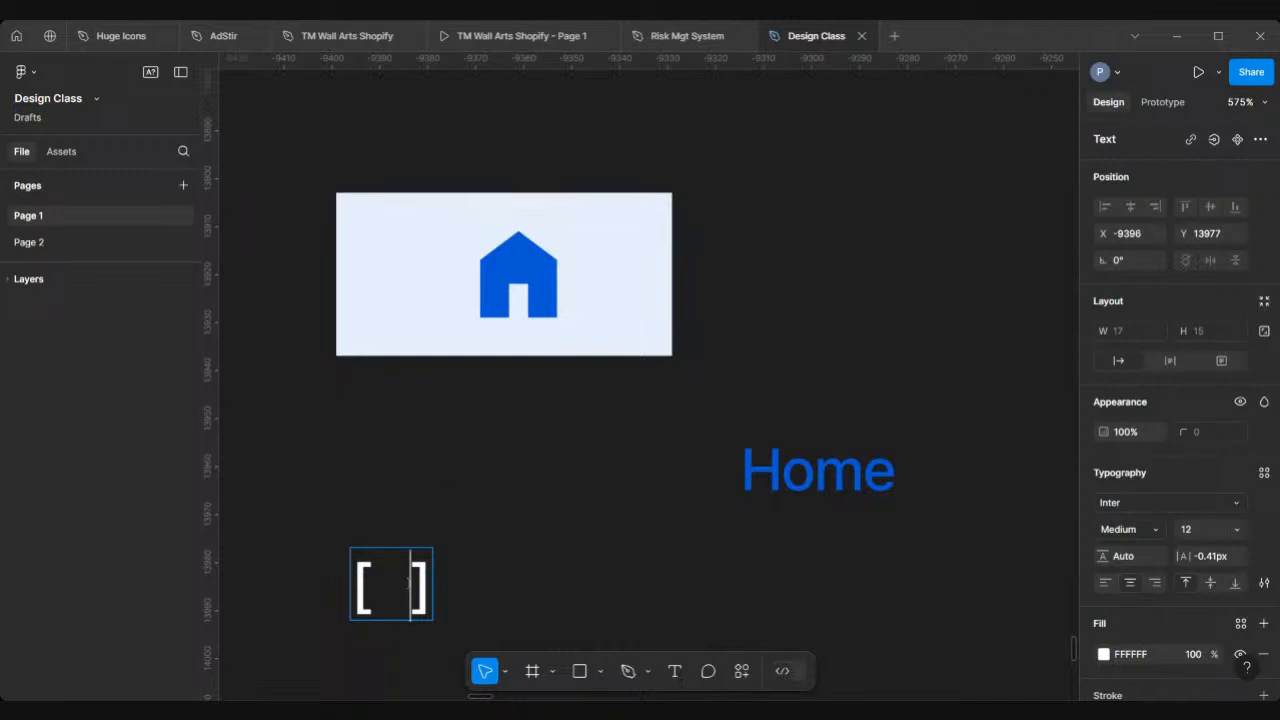
left_click_drag(411, 582, 341, 583)
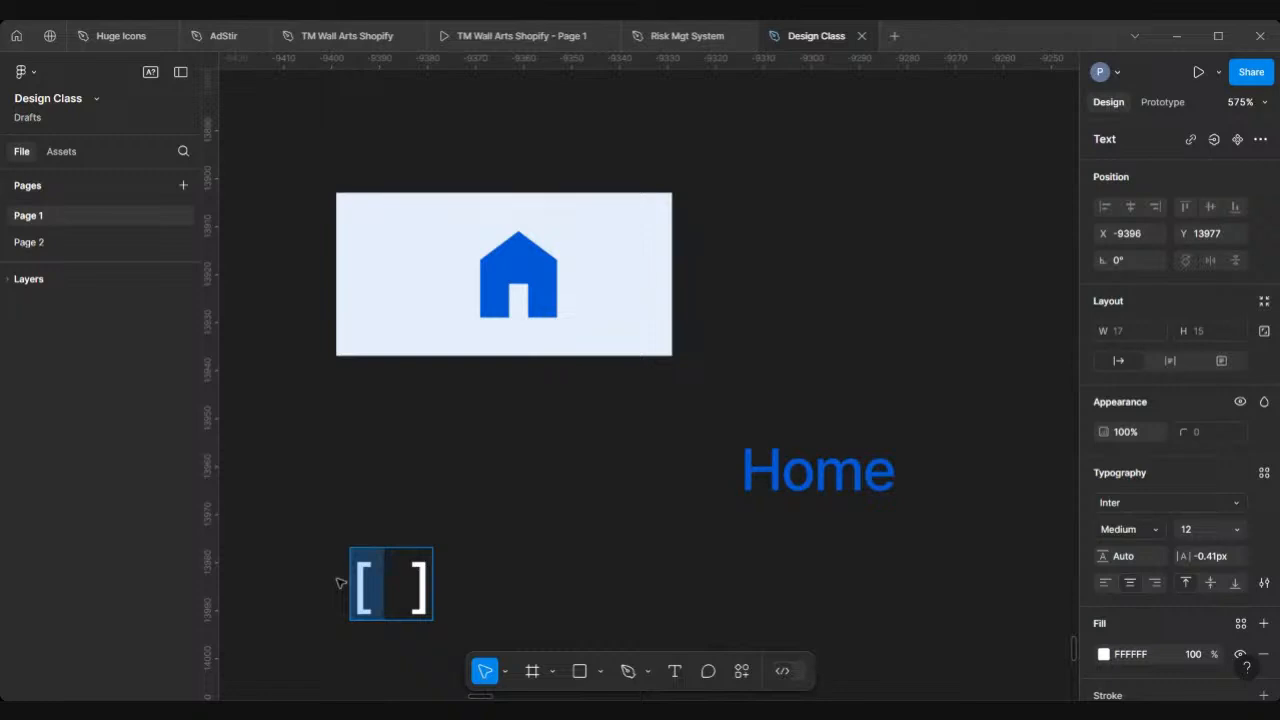
scroll(341, 583, "down", 5)
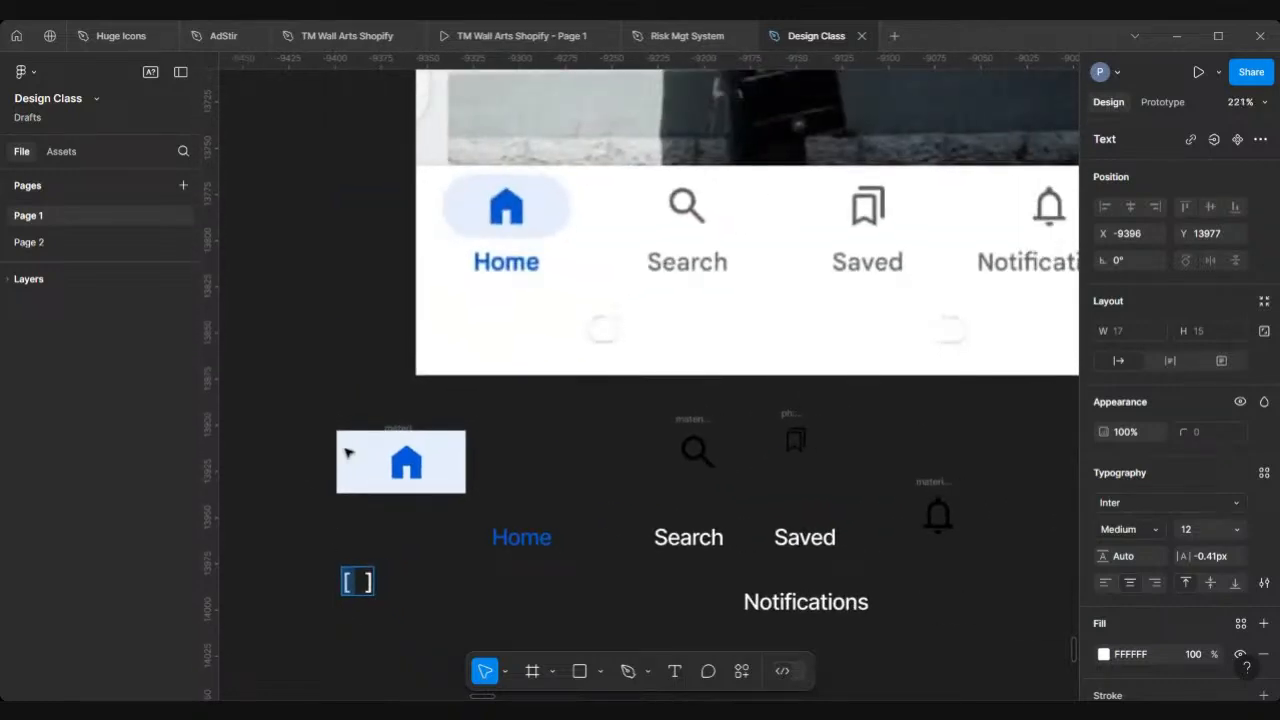
key("Escape")
scroll(346, 450, "up", 4)
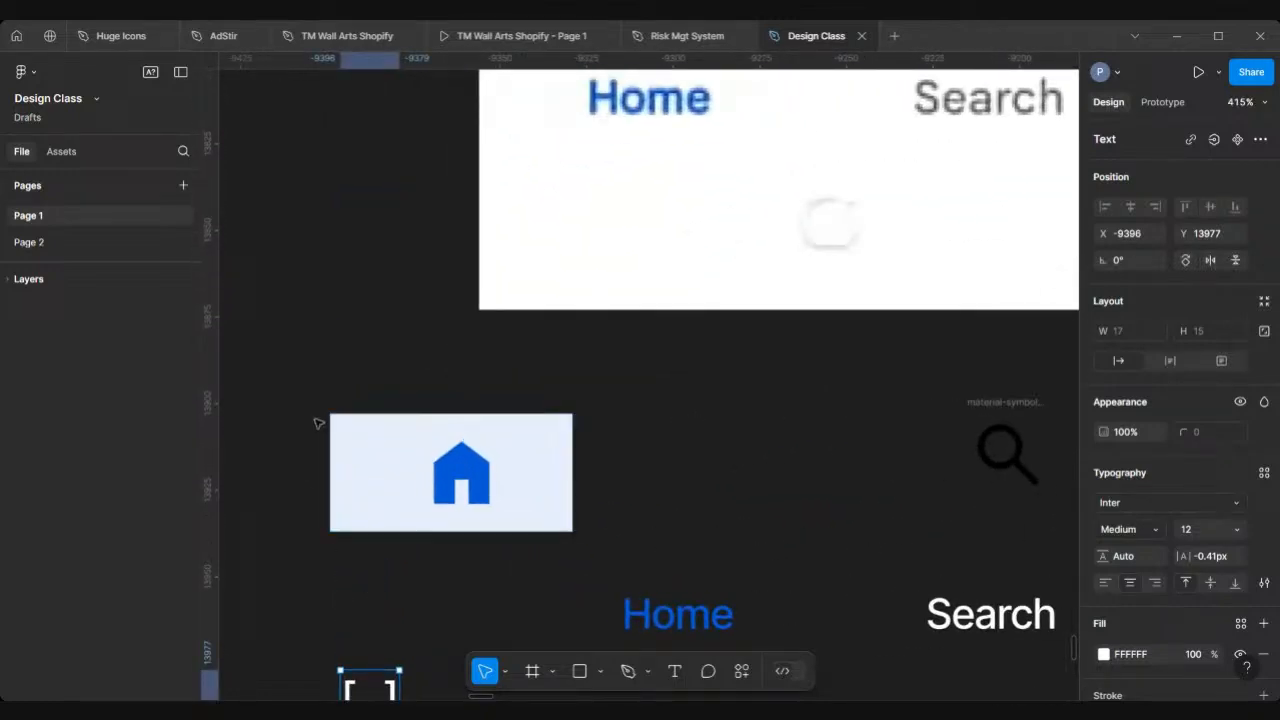
scroll(362, 439, "down", 4)
left_click(311, 472)
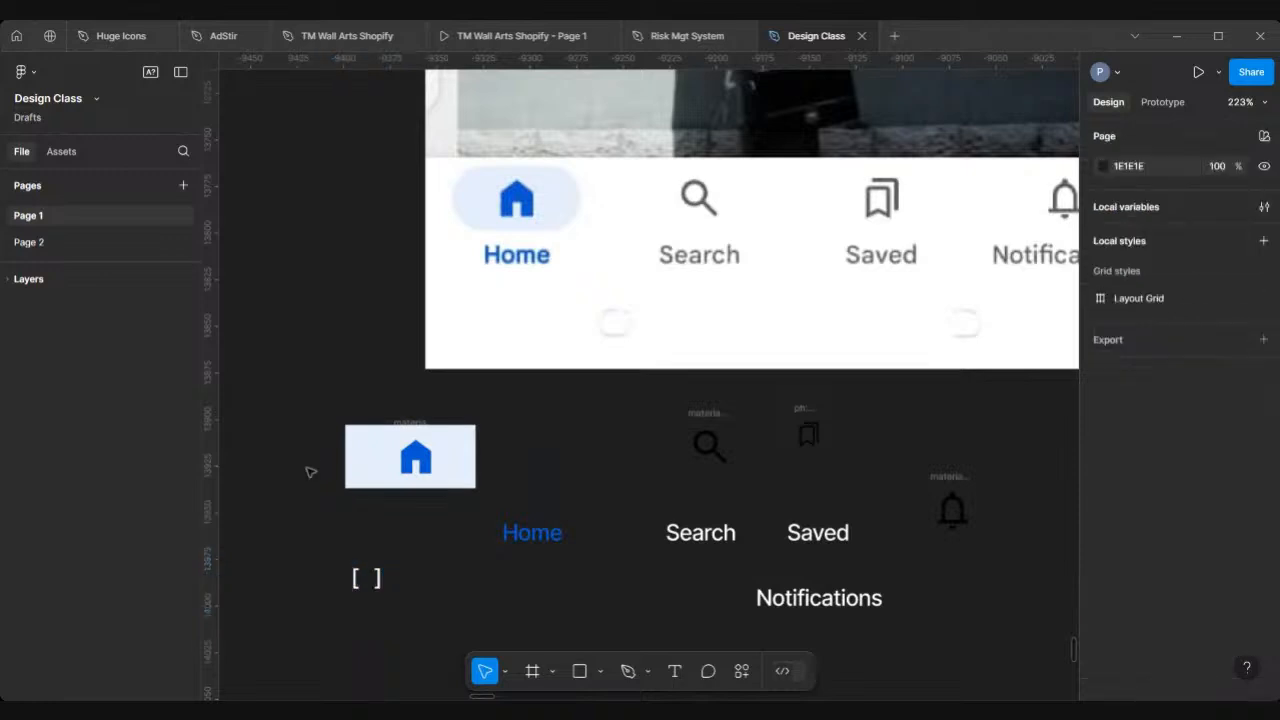
Set the pale blue rectangle's width to 60
left_click(363, 449)
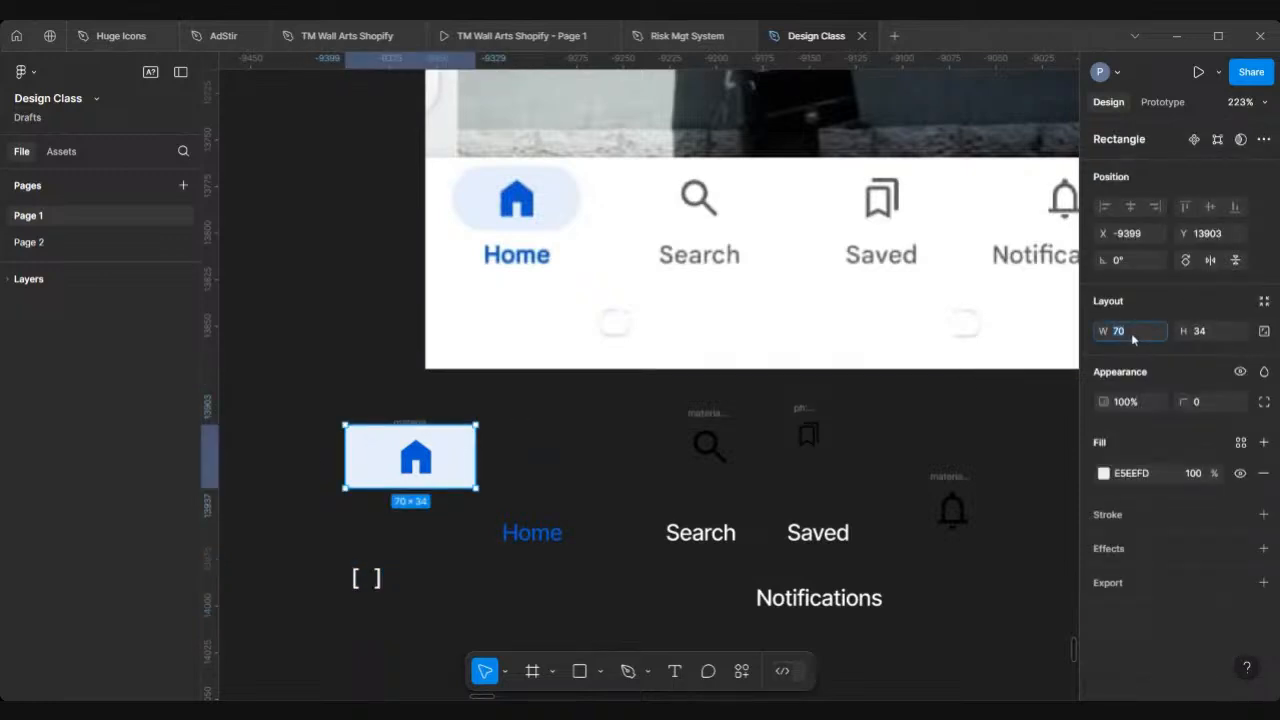
type("80")
key("Return")
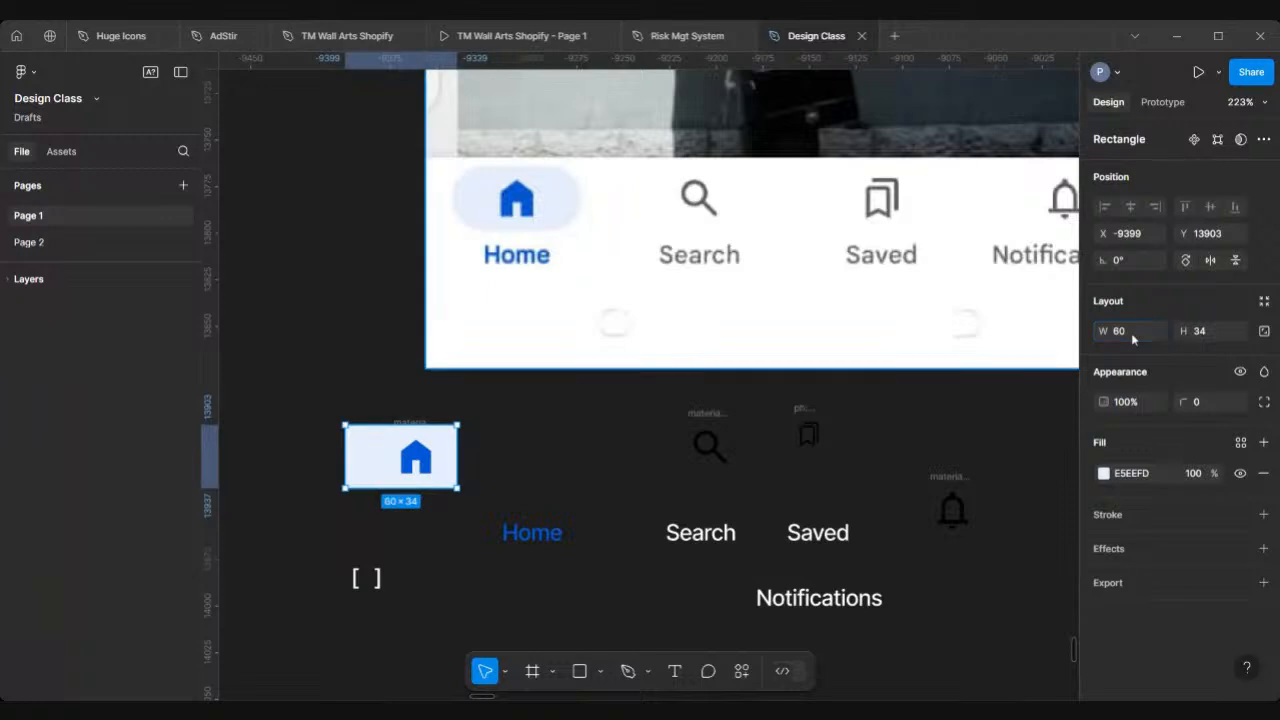
Combine the pale blue rectangle and home icon into an auto layout frame and centre the icon in it
scroll(343, 467, "up", 3)
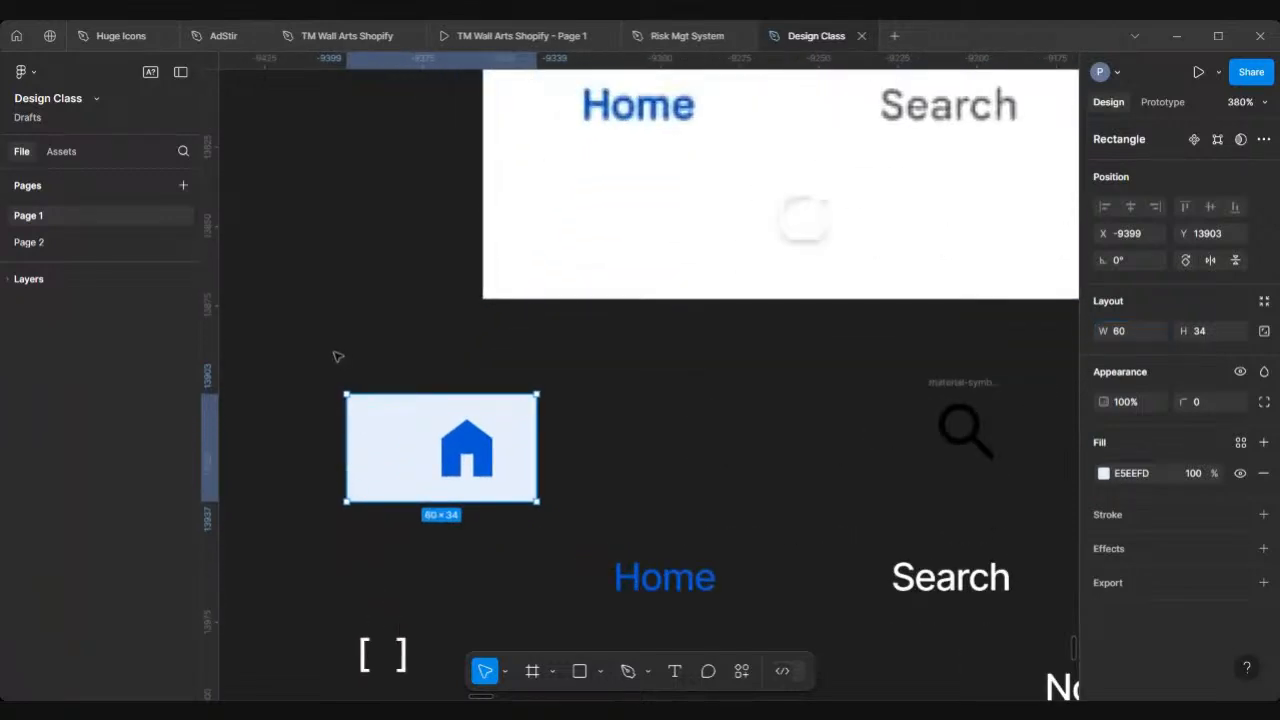
left_click_drag(296, 362, 450, 453)
left_click_drag(567, 500, 581, 536)
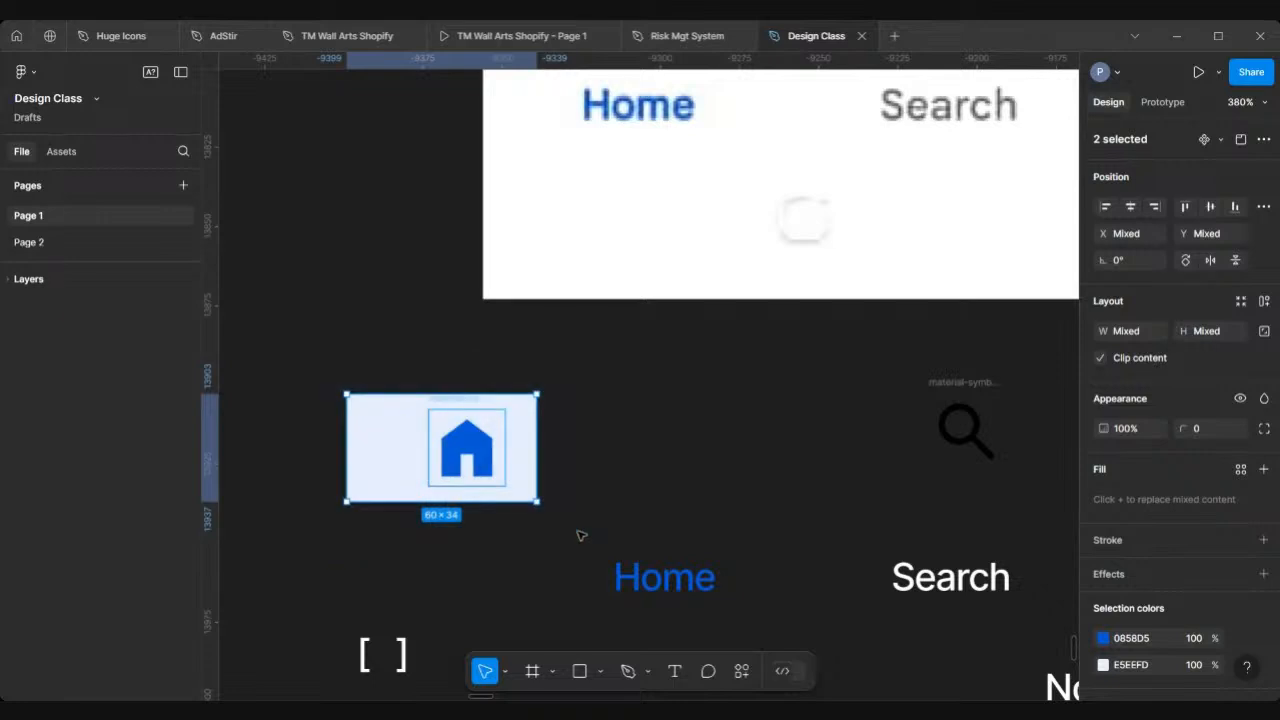
key("shift+a")
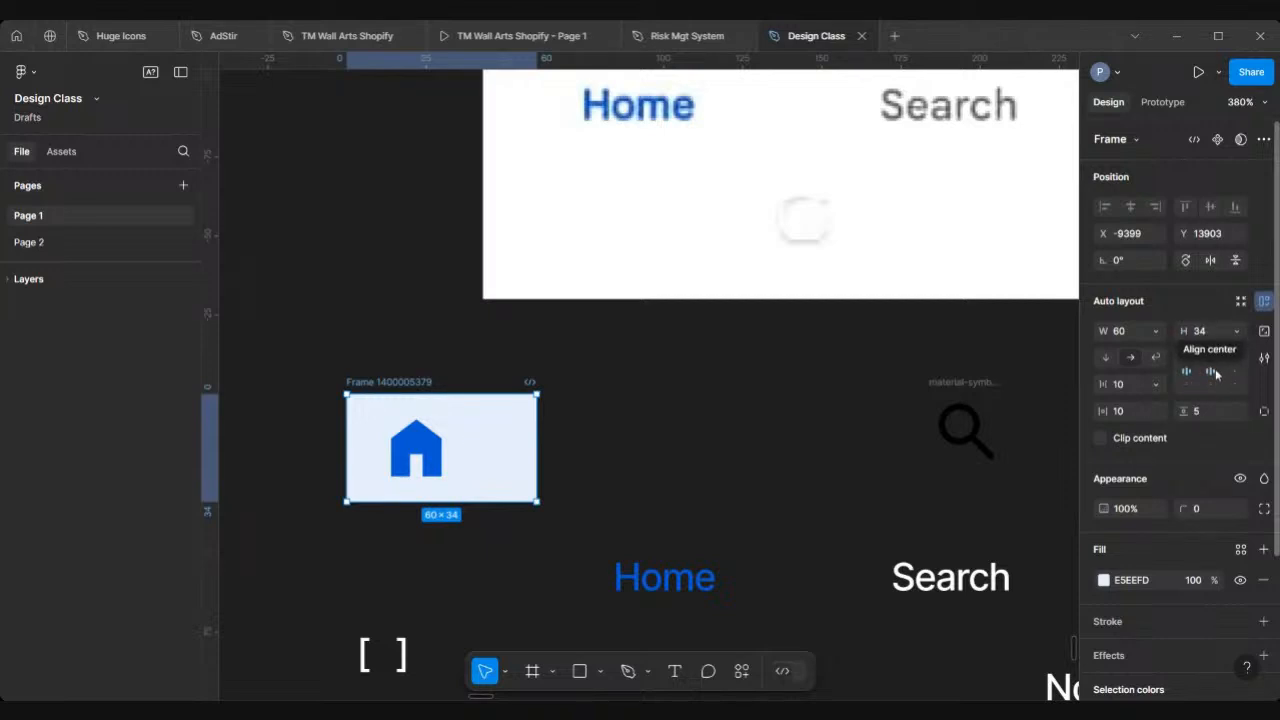
left_click(1212, 372)
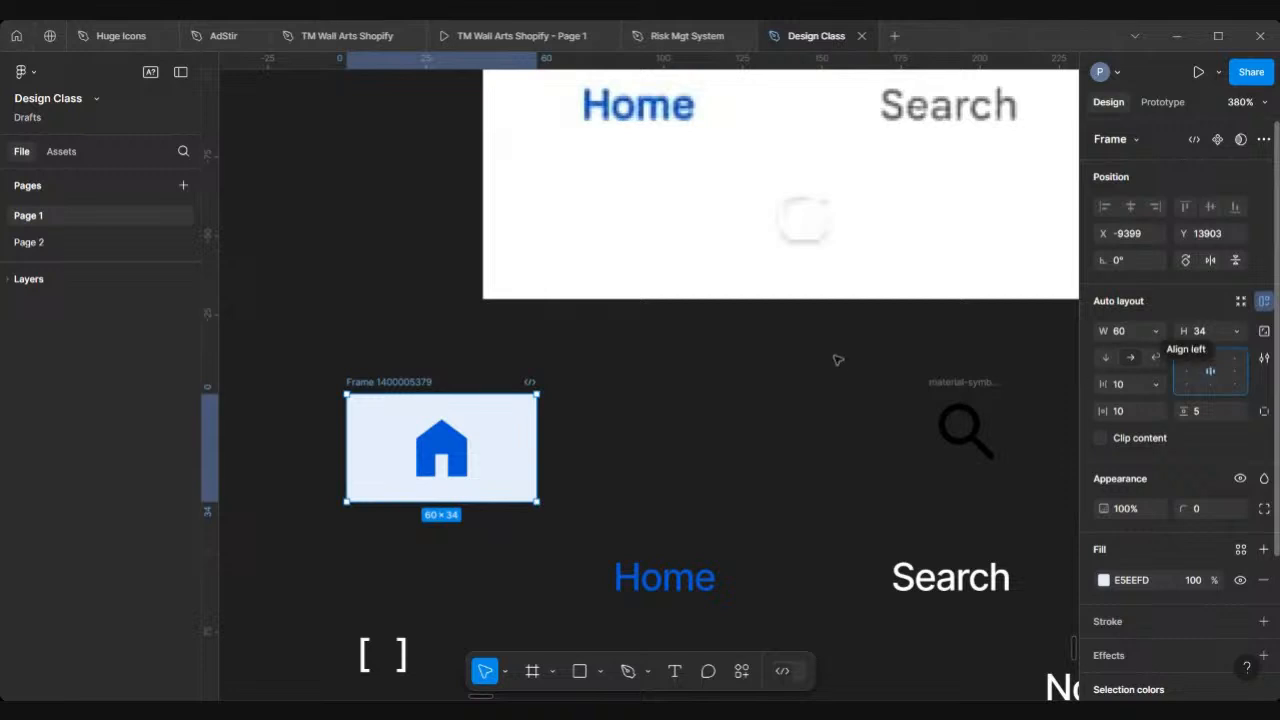
Set the corner radius of the pale blue home icon frame to 24
scroll(837, 360, "down", 3)
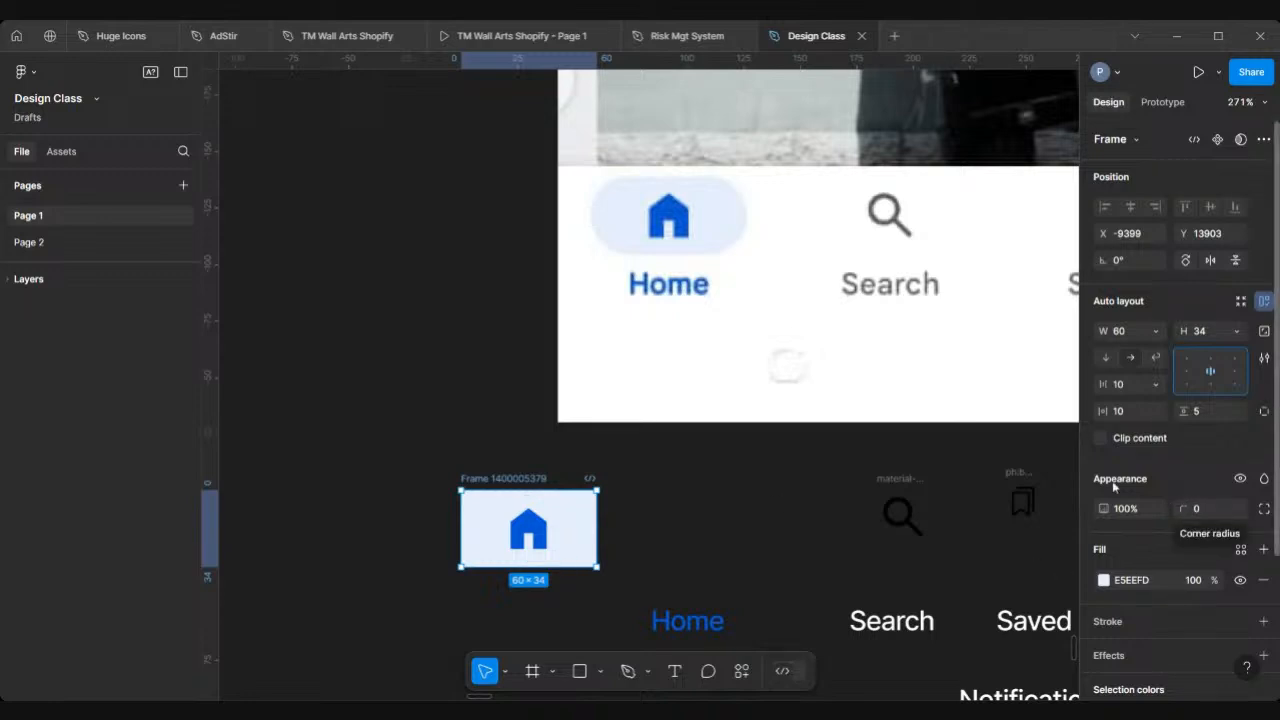
left_click(1210, 510)
type("24")
key("Return")
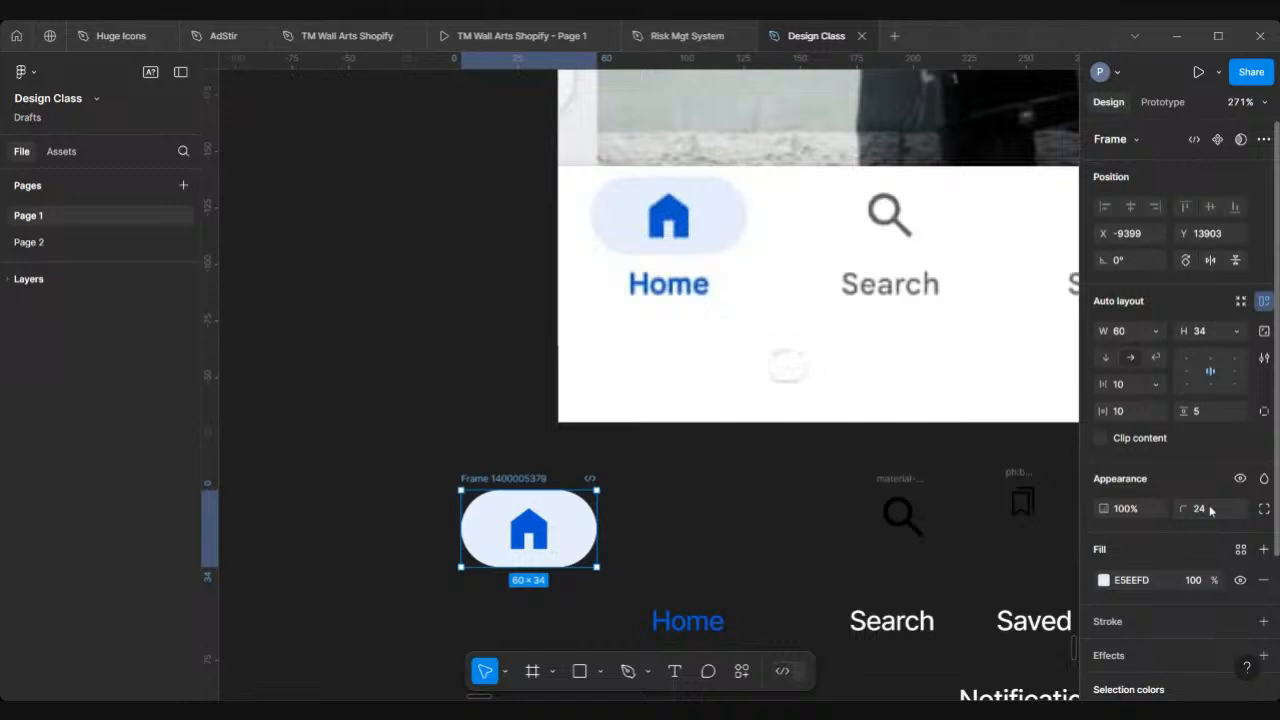
Duplicate the pale blue home icon pill and place the copy beside the original, near the search icon
scroll(691, 491, "down", 1)
scroll(693, 494, "down", 2)
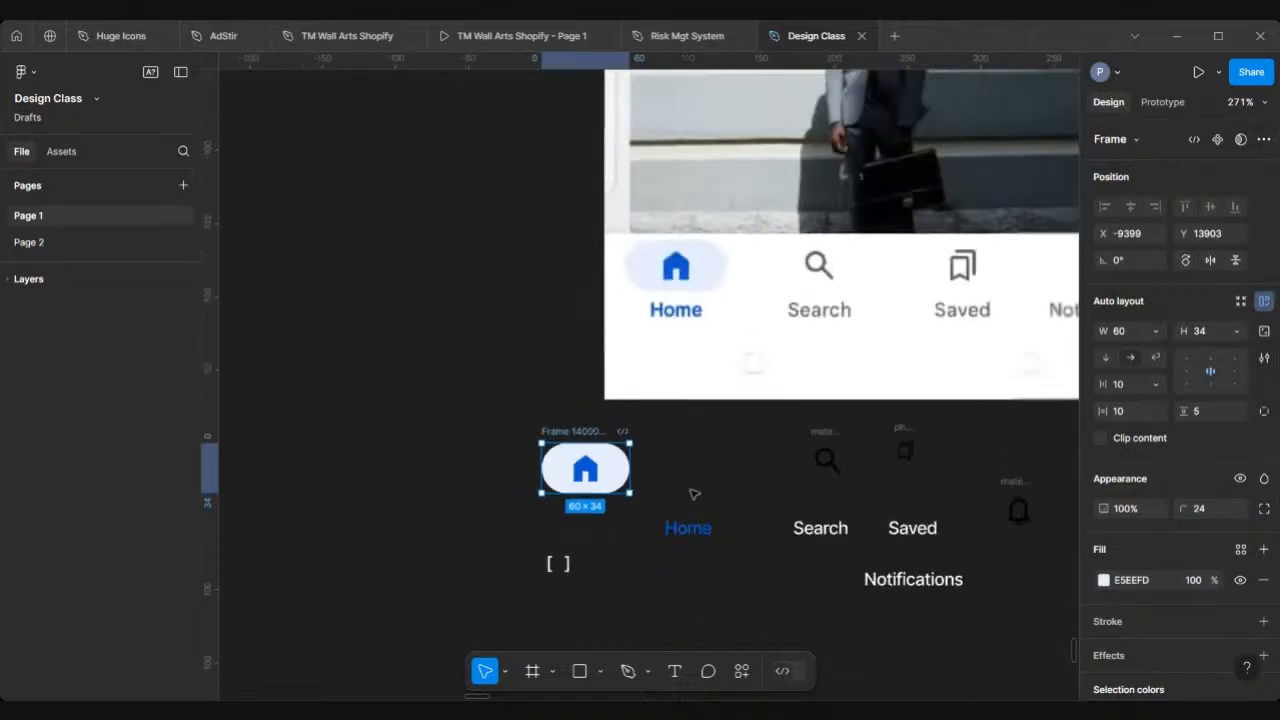
scroll(694, 494, "down", 1)
left_click_drag(694, 494, 628, 441)
scroll(628, 441, "up", 2)
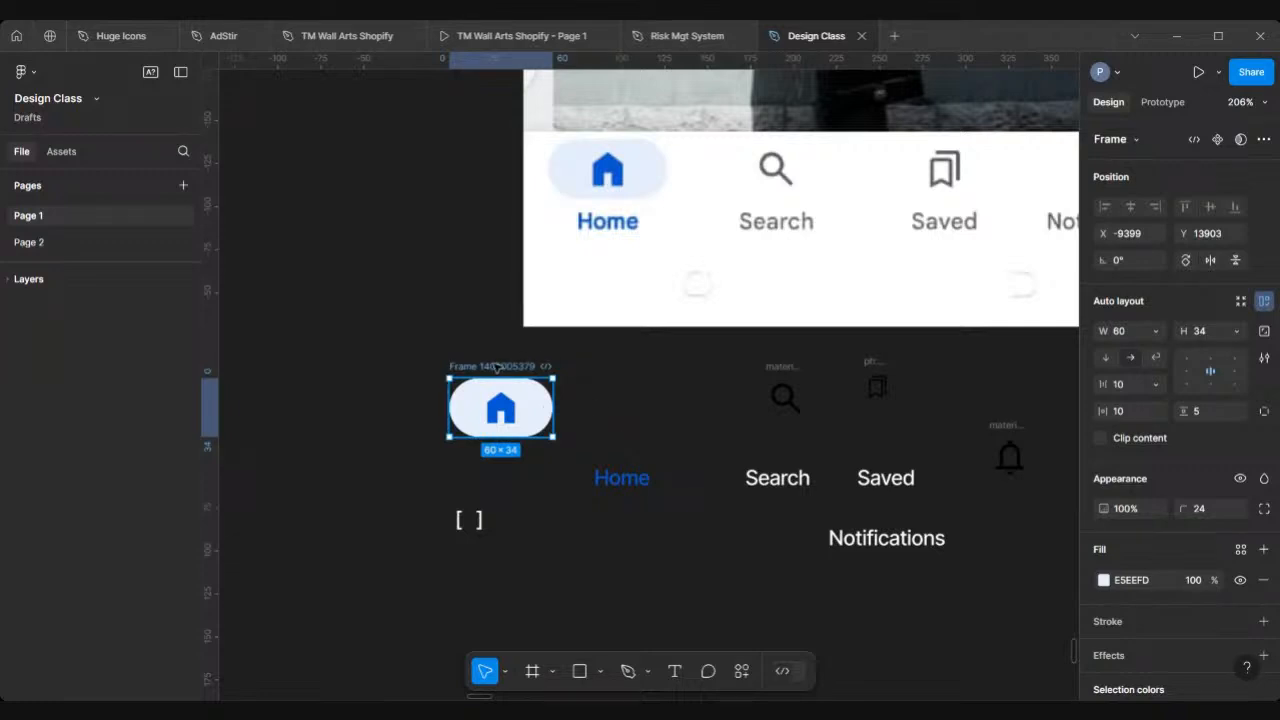
left_click_drag(497, 367, 680, 349)
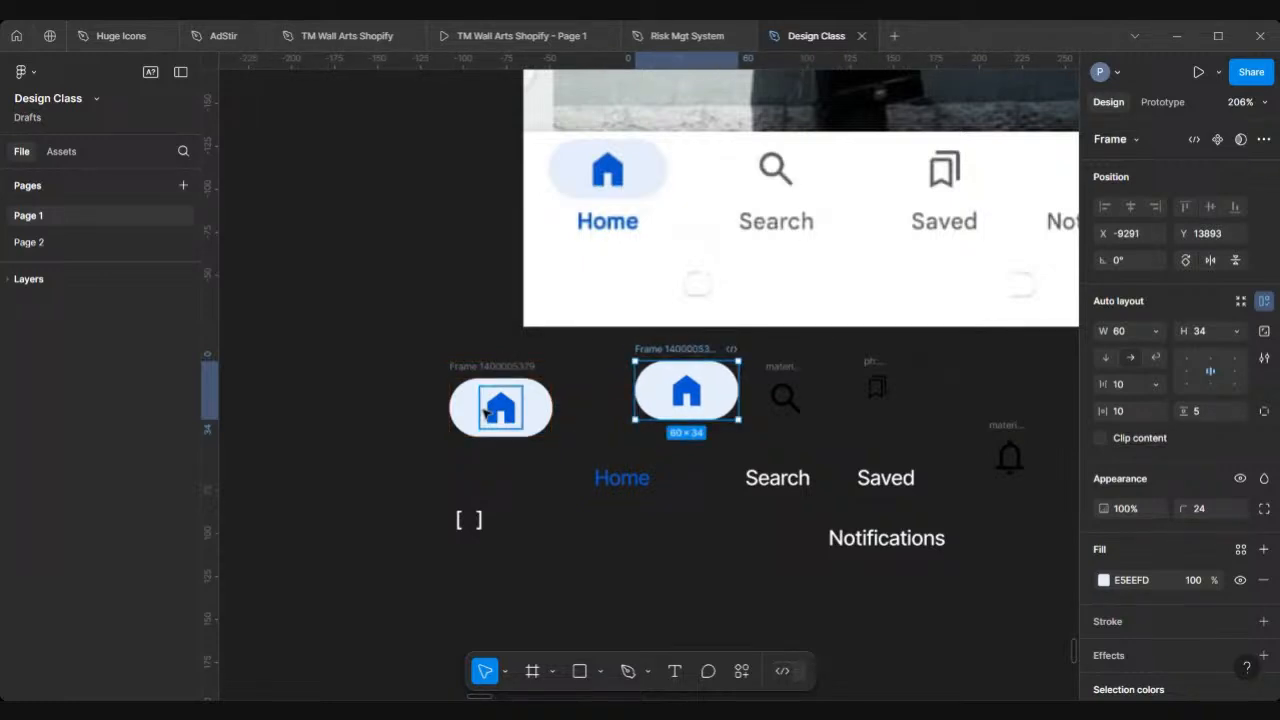
Rename the original home icon pill's frame to "Home"
scroll(485, 415, "up", 2)
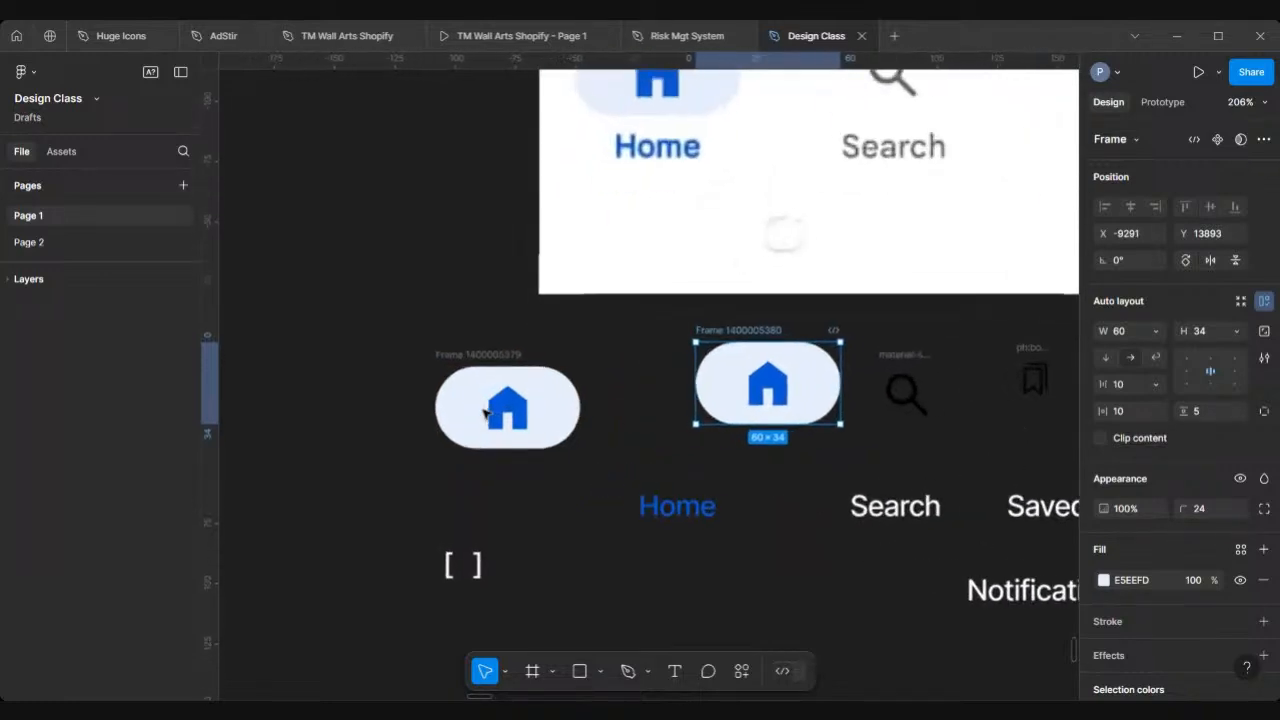
left_click(466, 356)
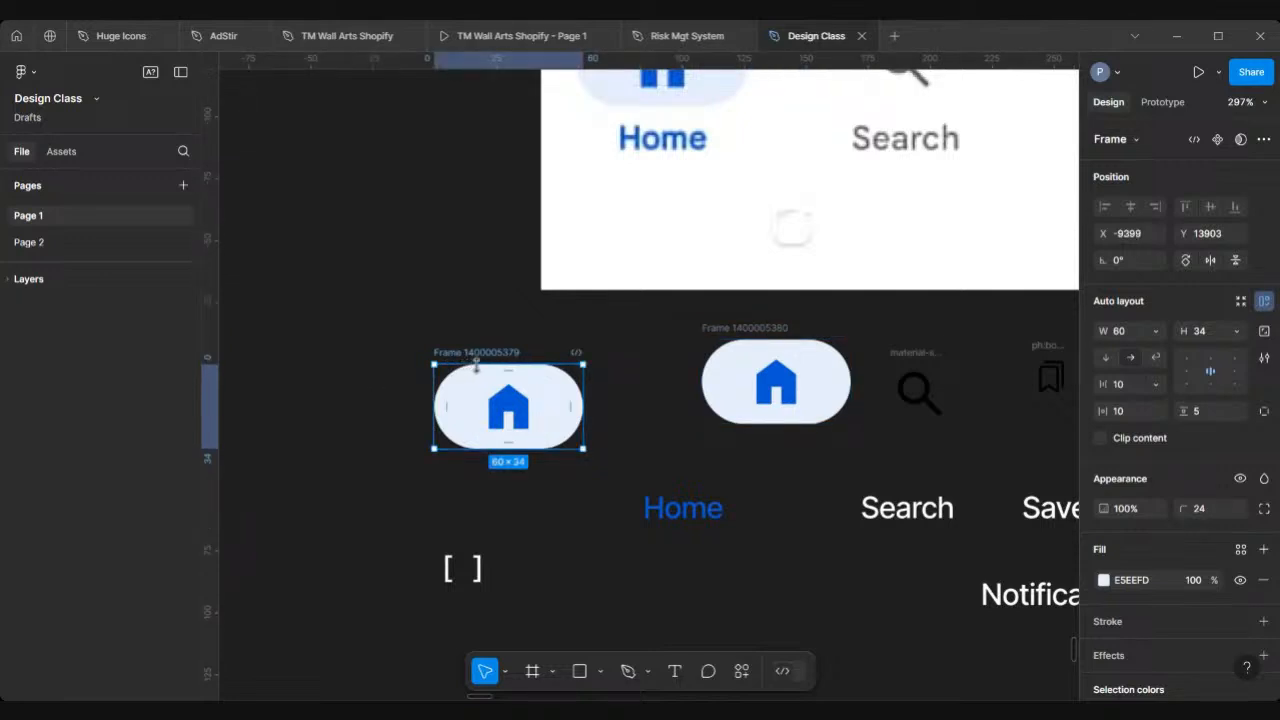
scroll(465, 364, "up", 5)
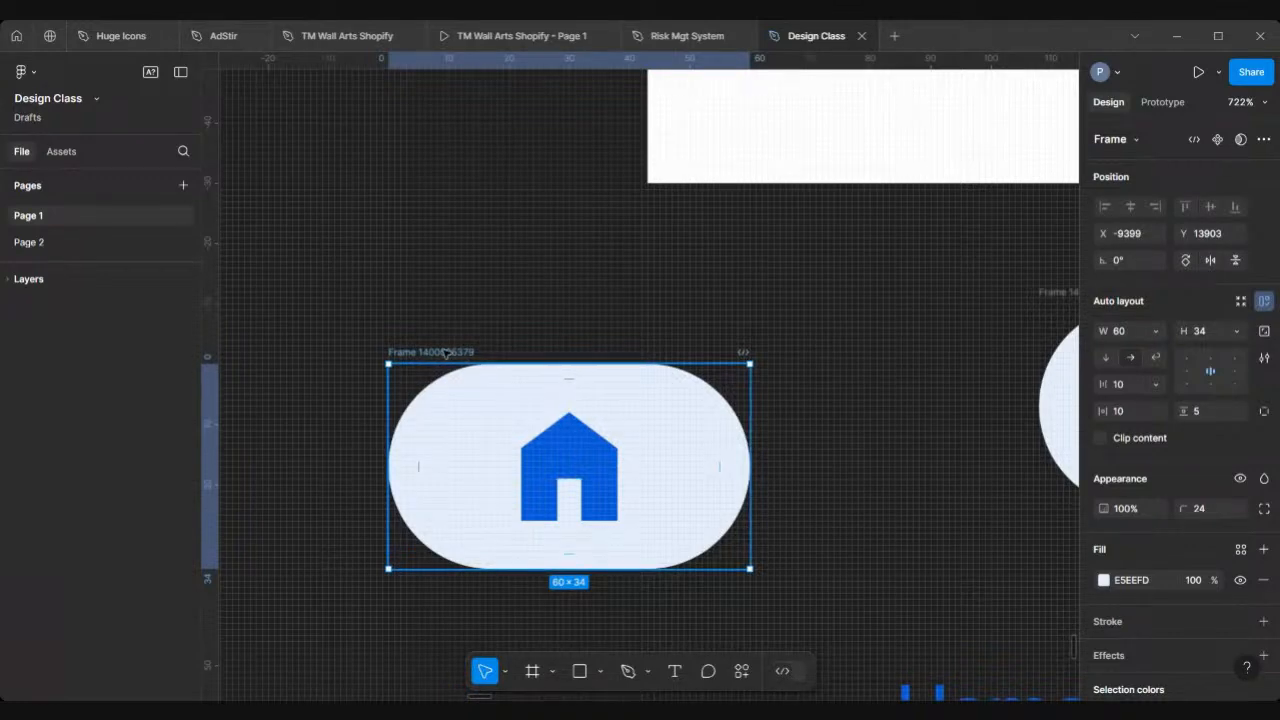
double_click(445, 353)
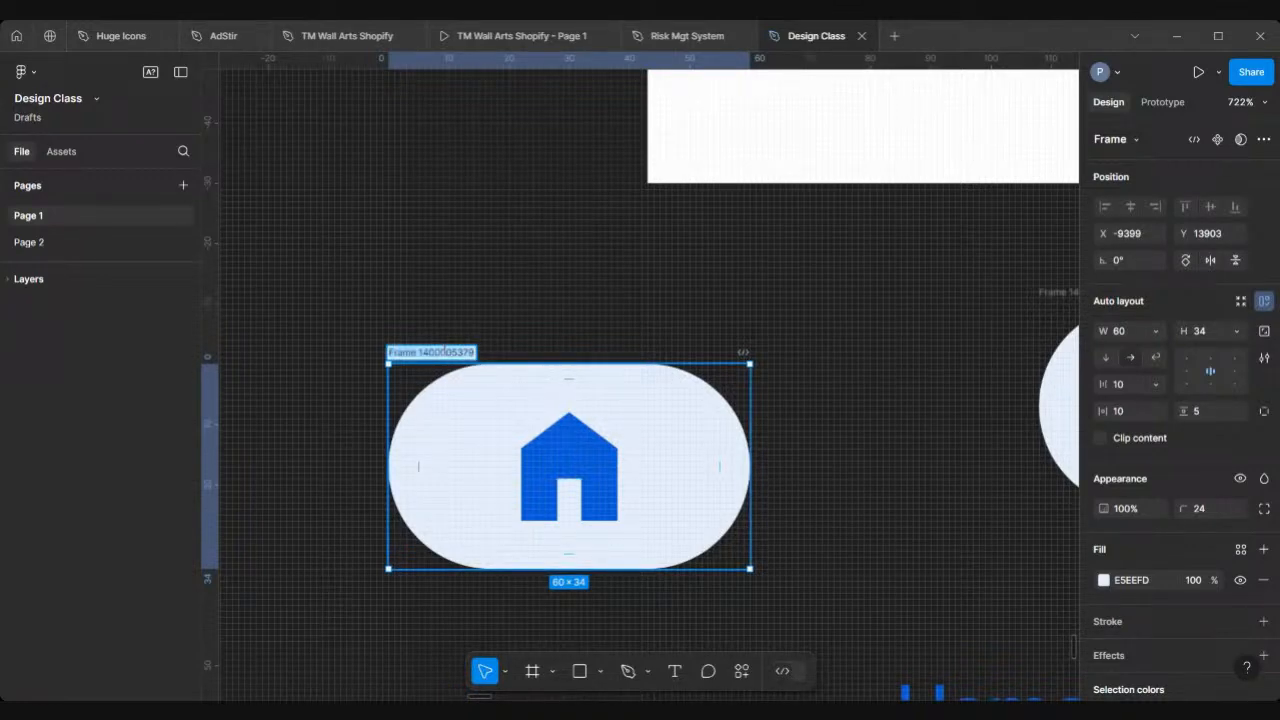
type("Home")
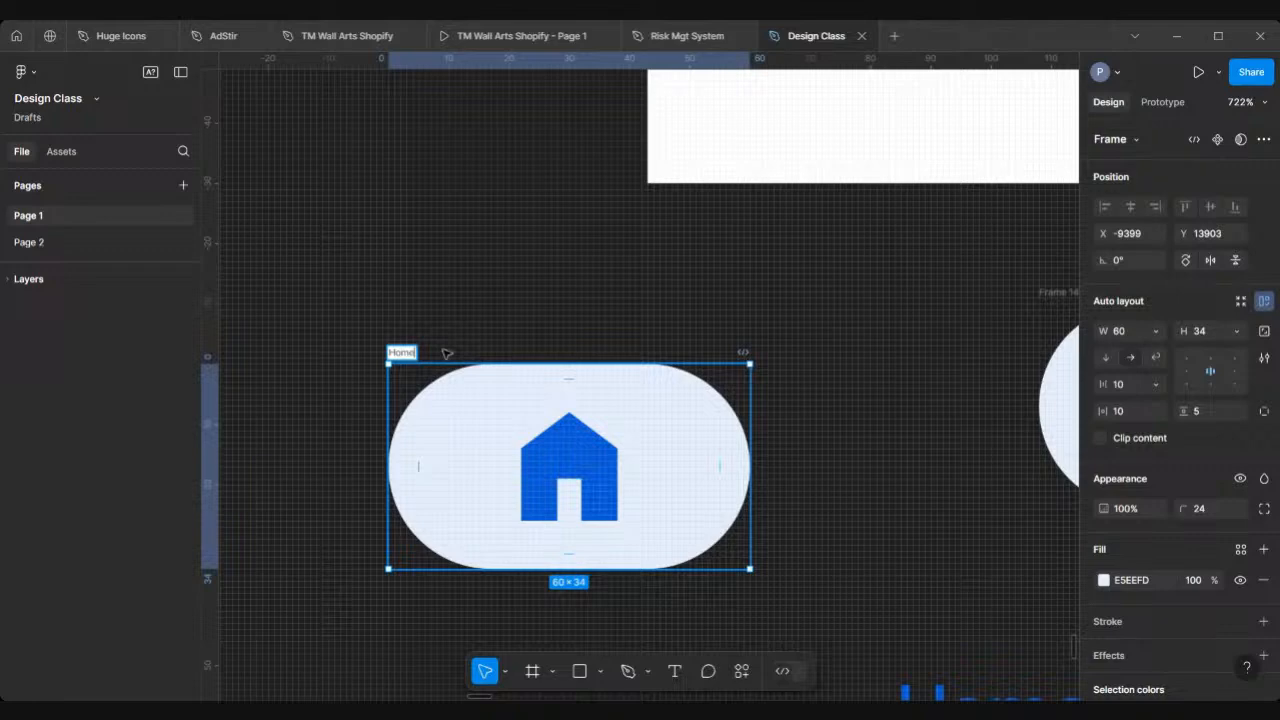
key("Return")
Centre the blue Home label beneath the original pill and combine both into a vertical auto layout frame
scroll(447, 353, "down", 5)
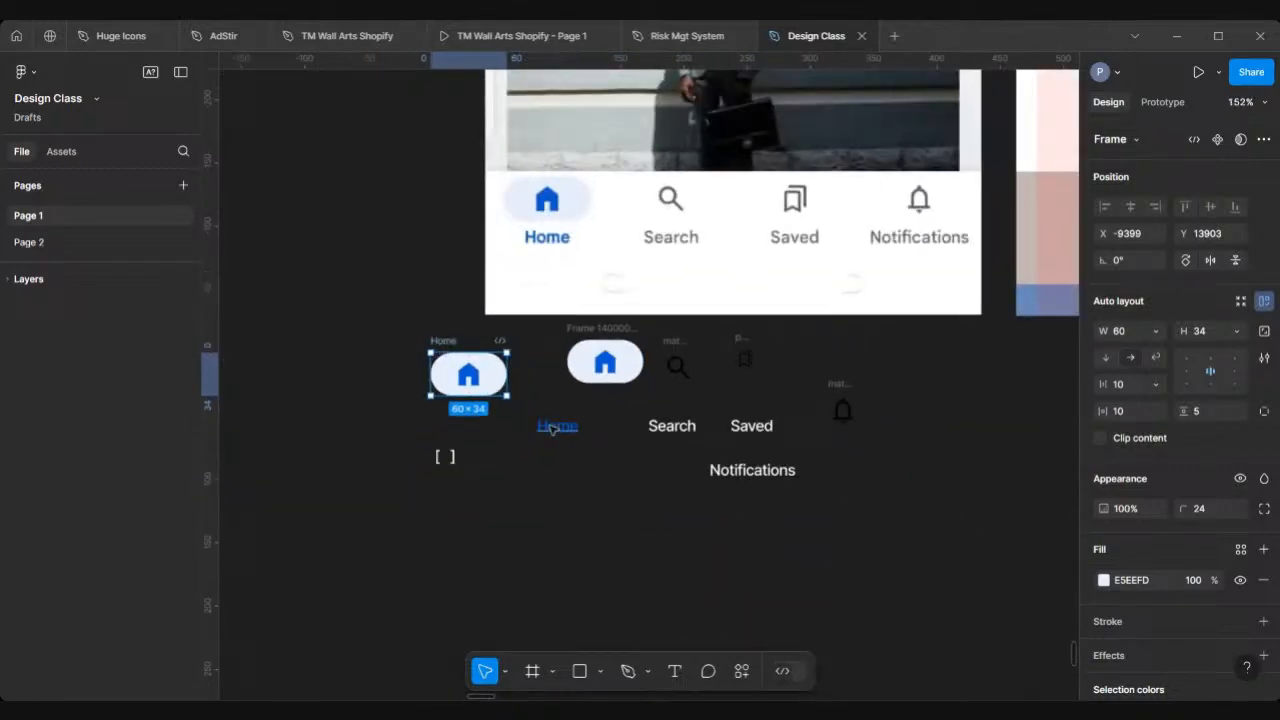
left_click(553, 428)
scroll(553, 428, "up", 3)
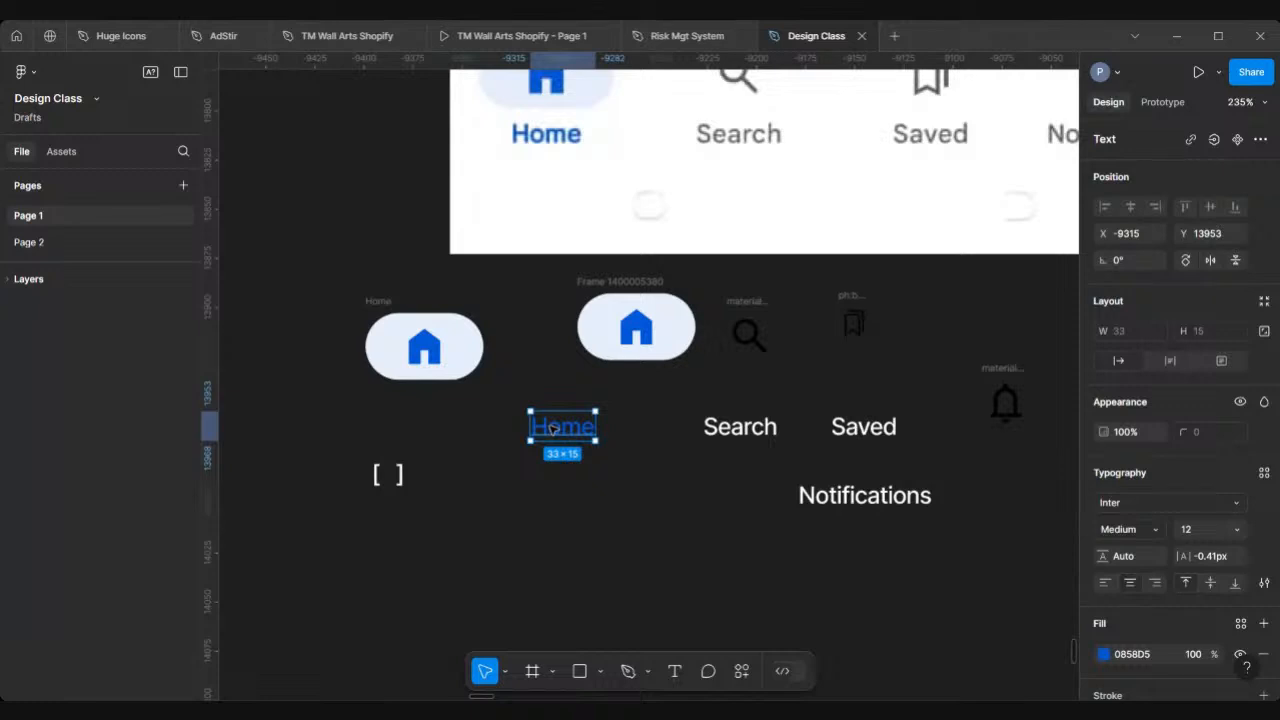
left_click_drag(555, 428, 418, 411)
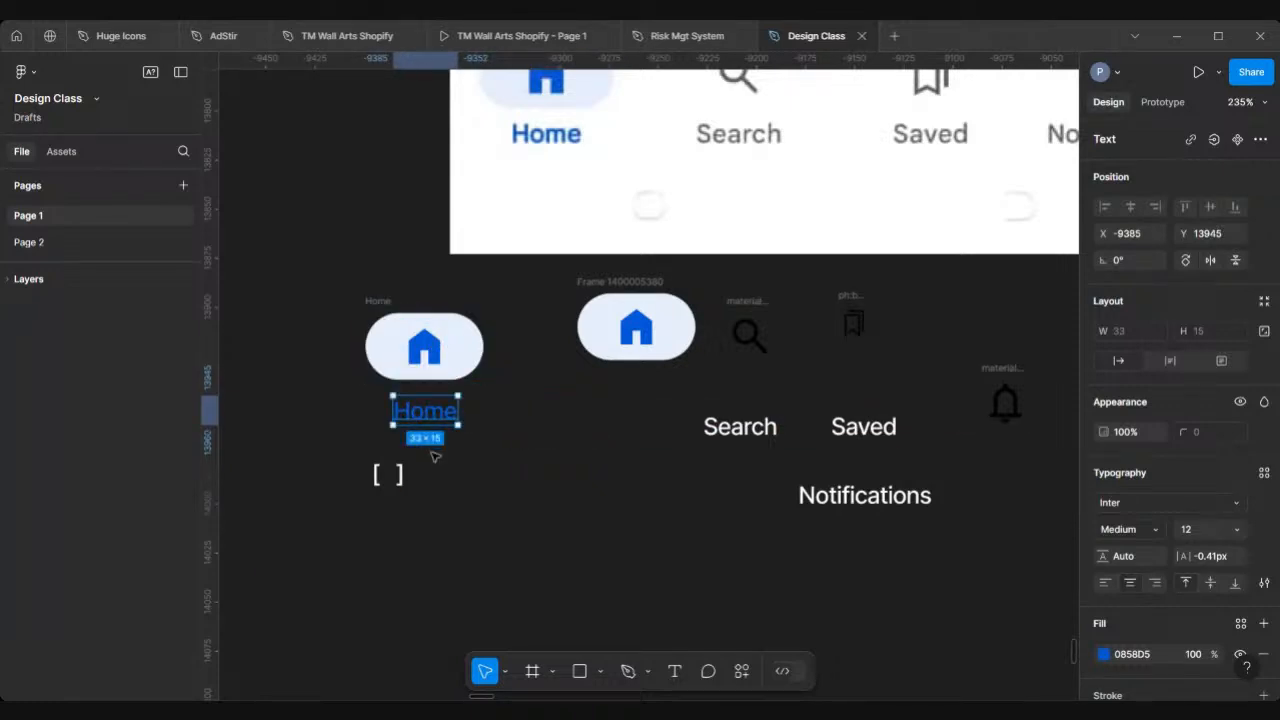
left_click(375, 301, "shift")
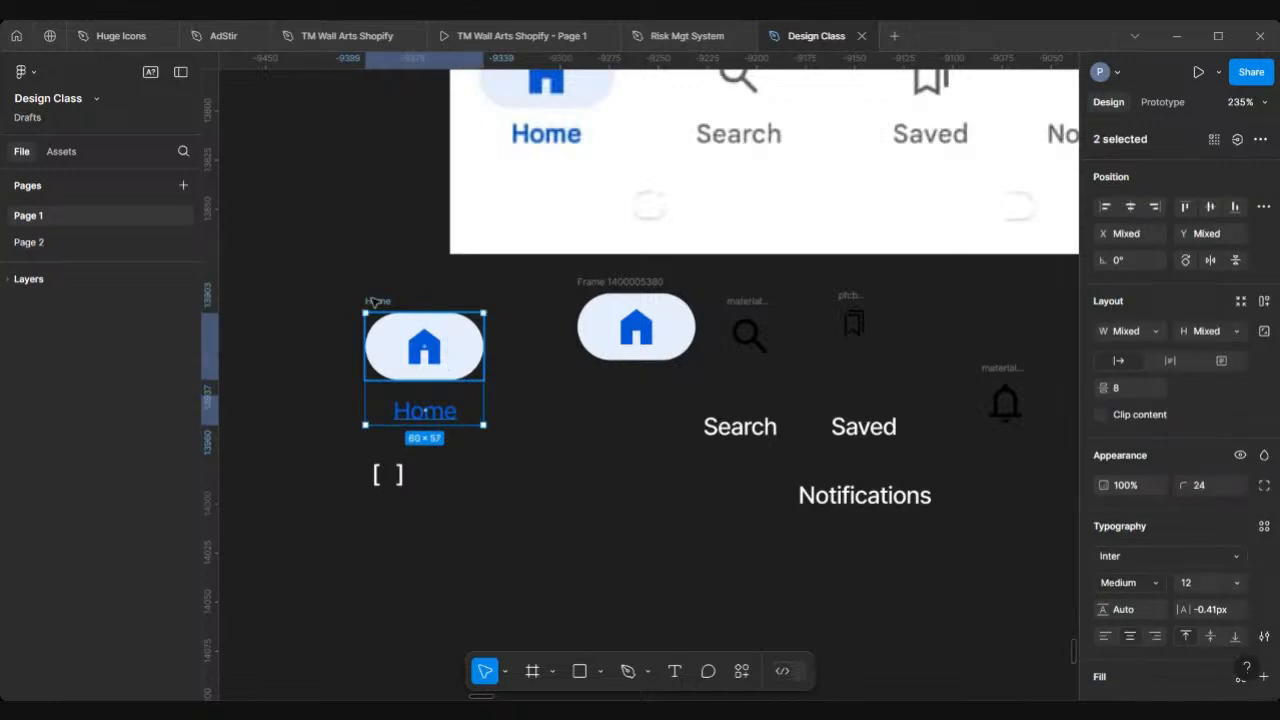
key("shift+a")
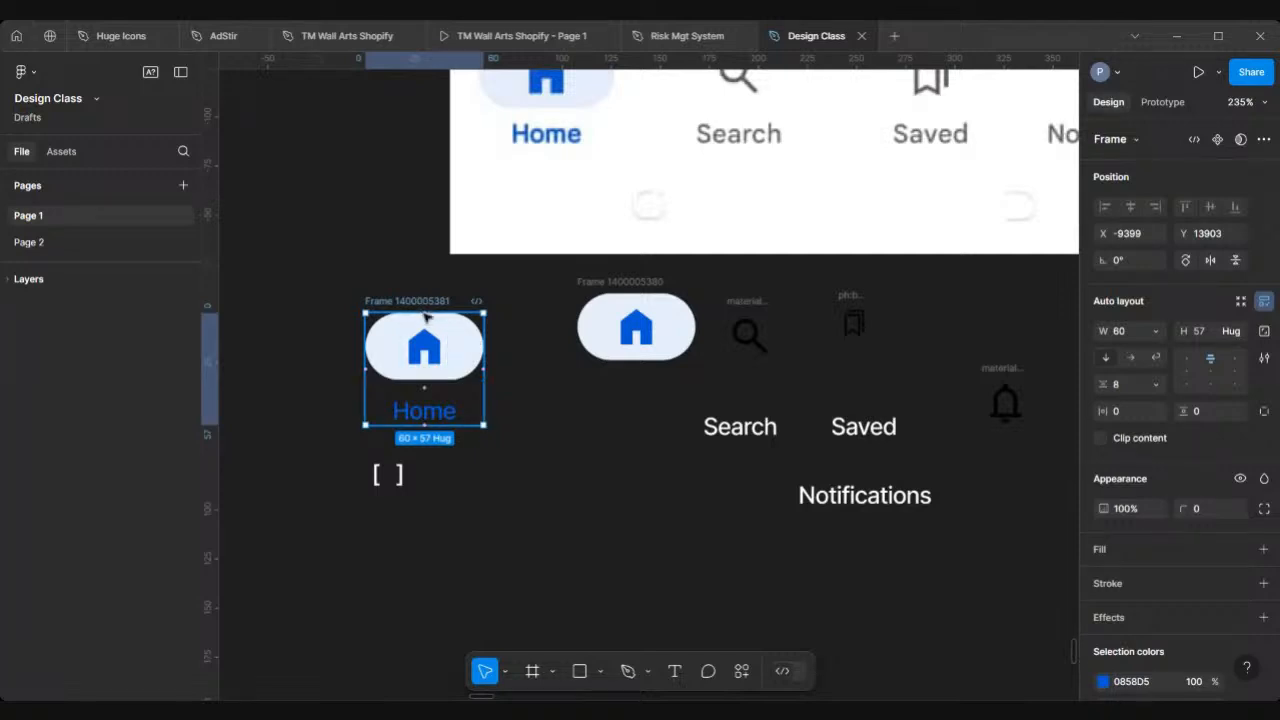
Shift the combined Home icon and label frame slightly to X -9388, Y 13910
left_click_drag(450, 347, 498, 390)
scroll(474, 362, "up", 3)
scroll(474, 362, "right", 3)
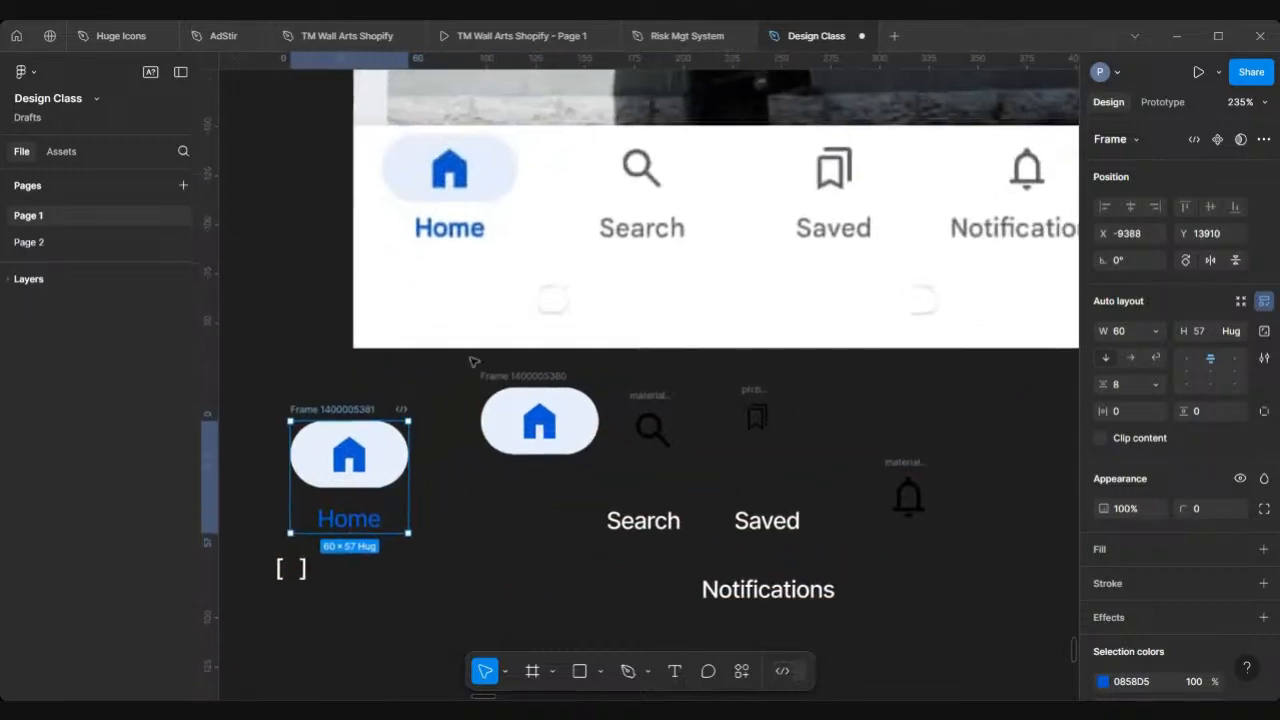
scroll(474, 362, "up", 1)
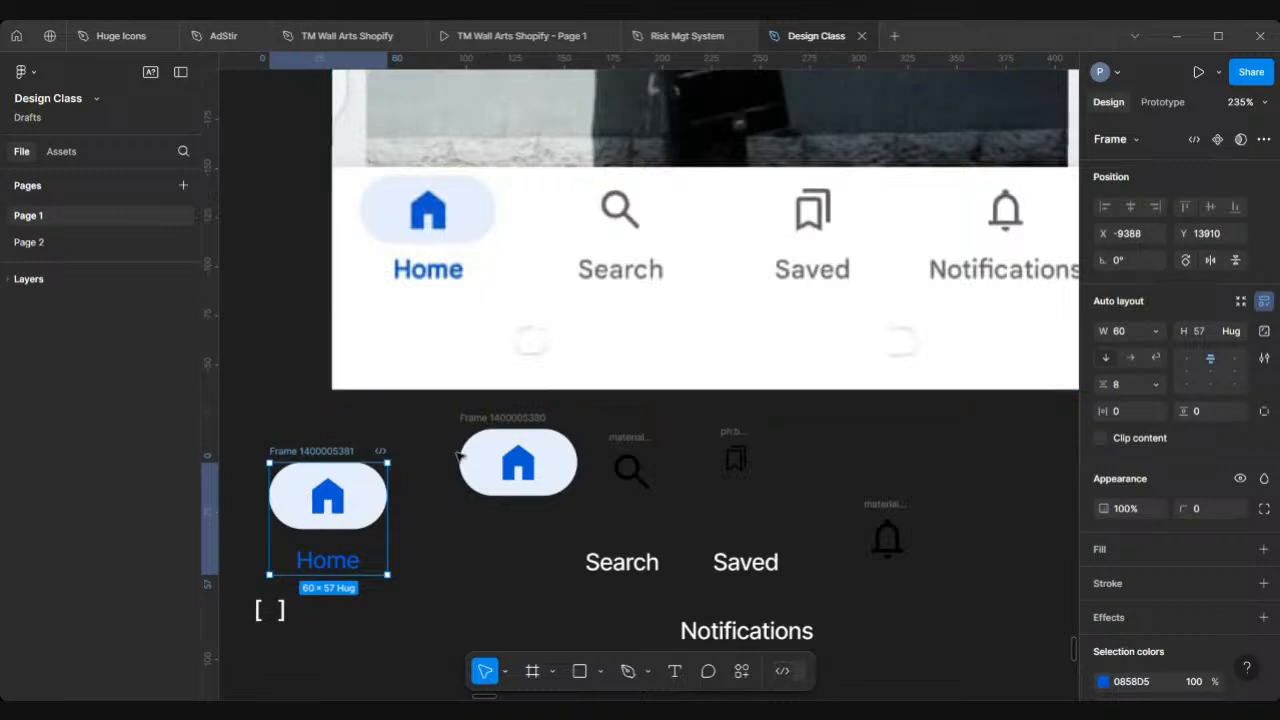
scroll(461, 457, "down", 1)
scroll(461, 457, "left", 1)
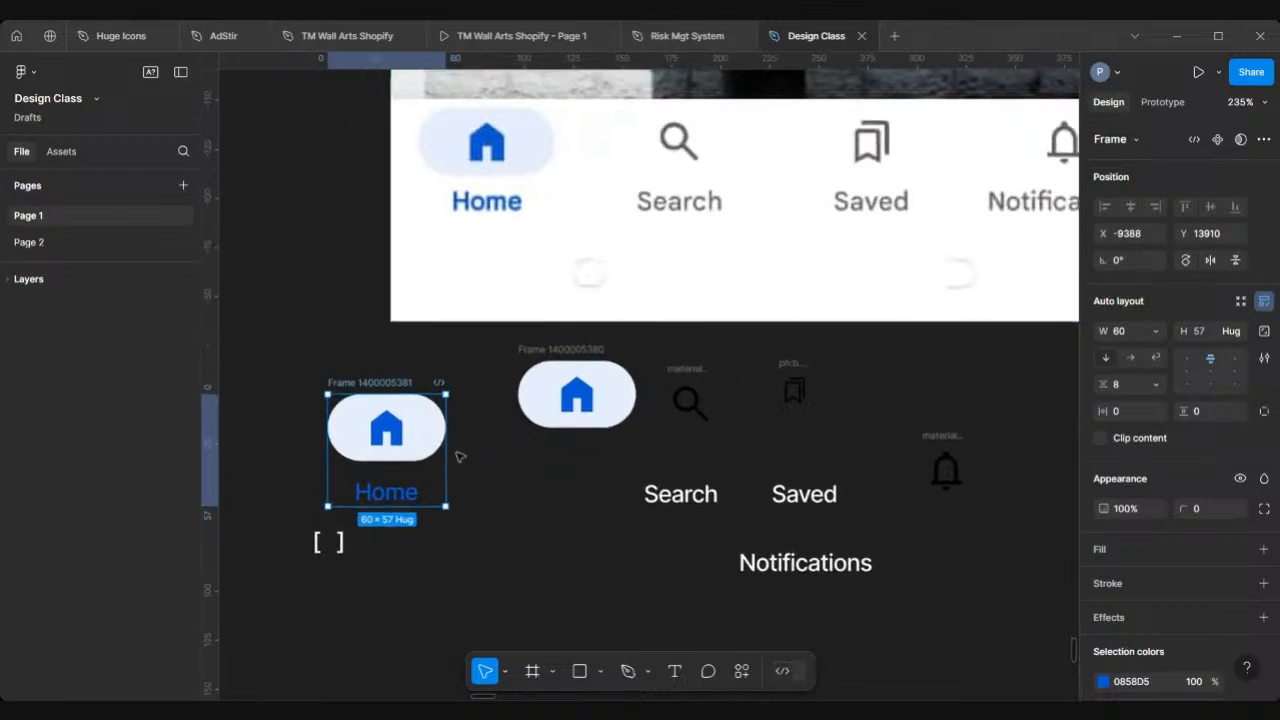
Inspect the home icons in both pills and move the search icon up level with the duplicated pill
left_click(381, 426)
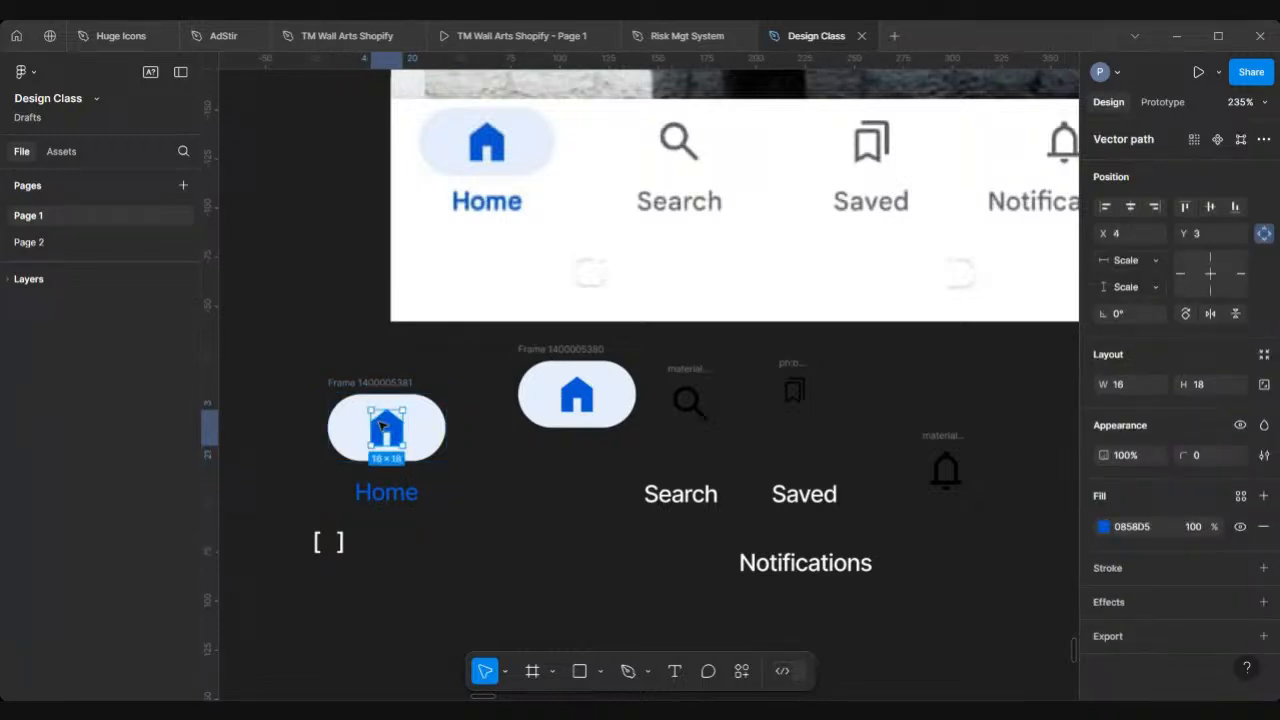
left_click(576, 405)
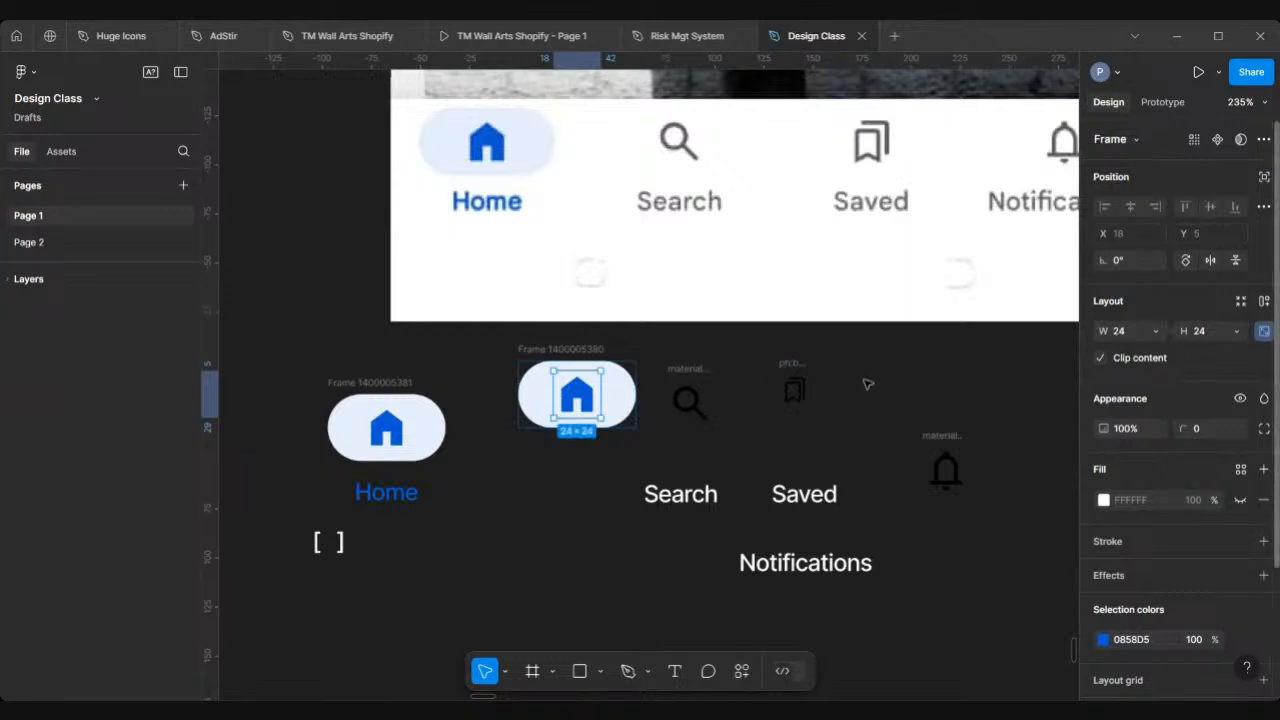
scroll(866, 380, "up", 3)
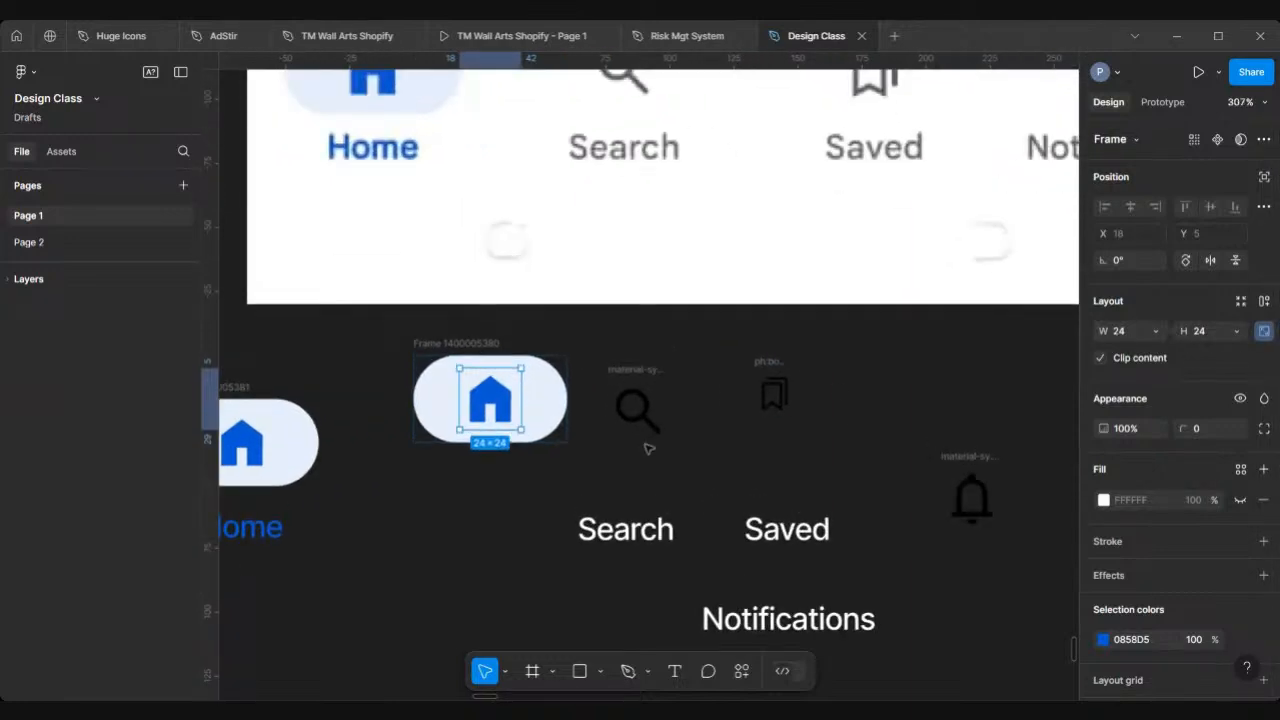
left_click(637, 374)
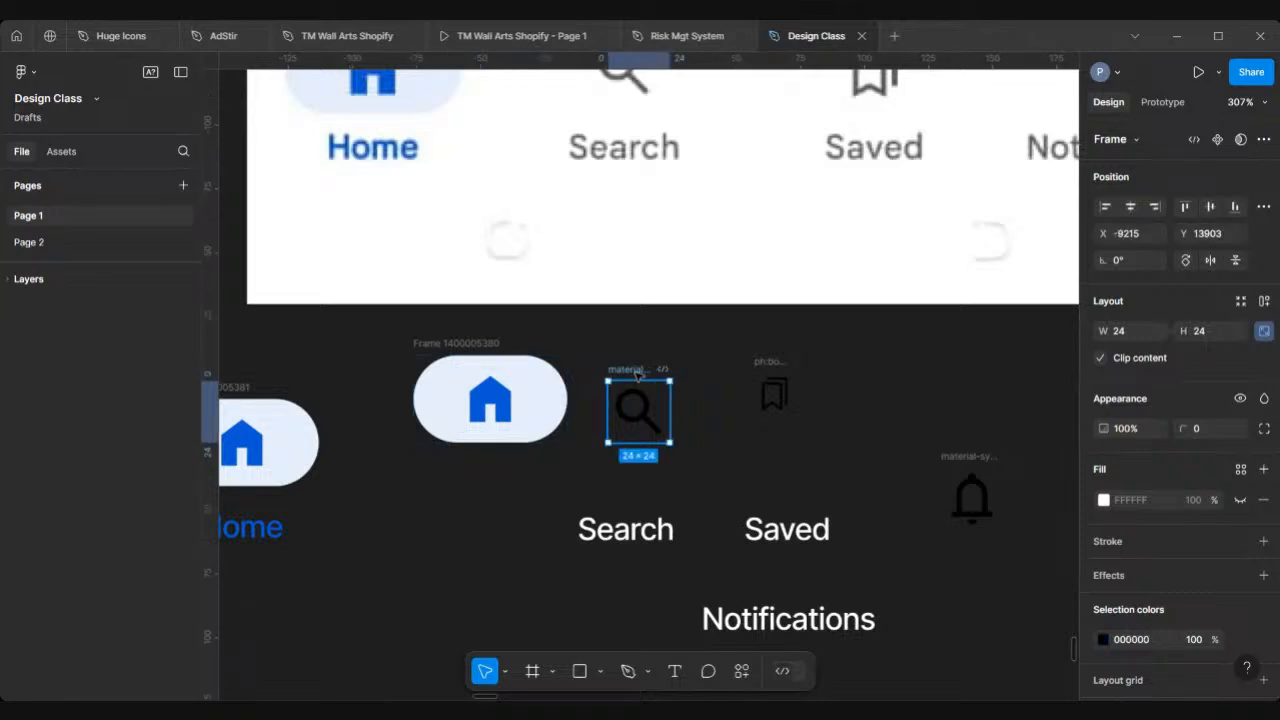
left_click_drag(637, 372, 638, 357)
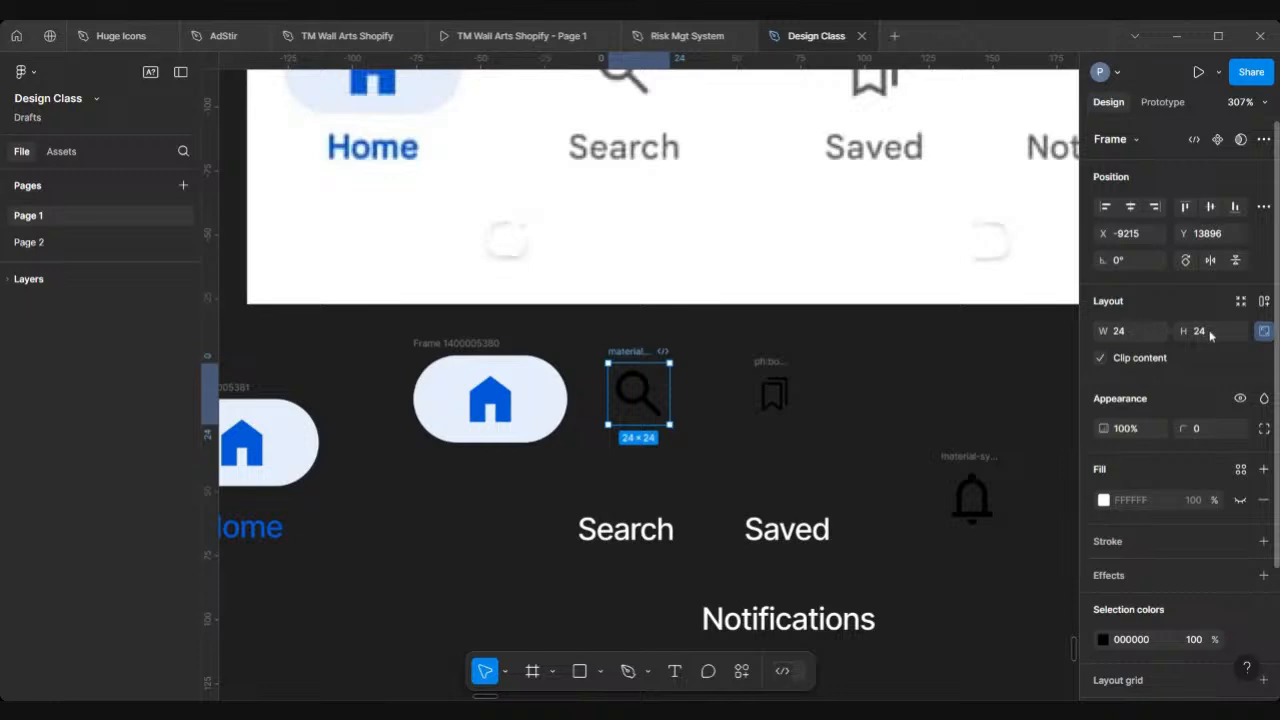
Resize the bookmark icon frame to 24 × 24 and move it up in line with the search icon
left_click(775, 363)
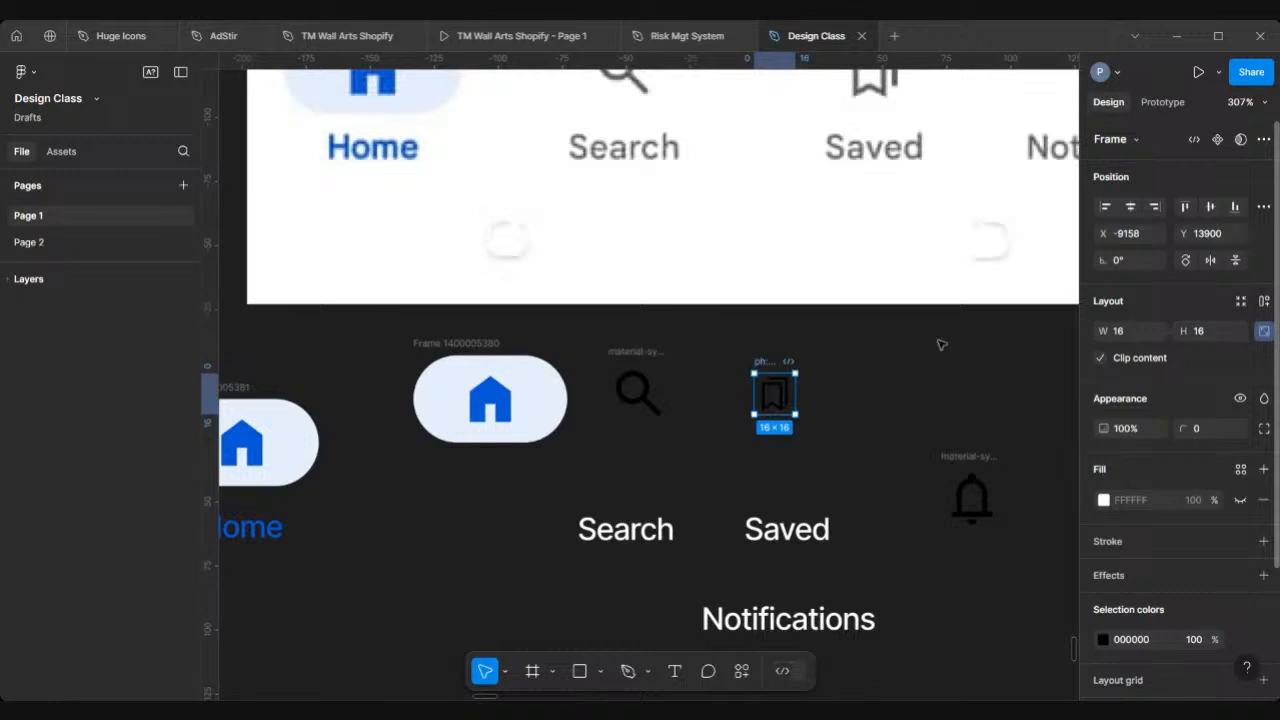
scroll(940, 346, "right", 3)
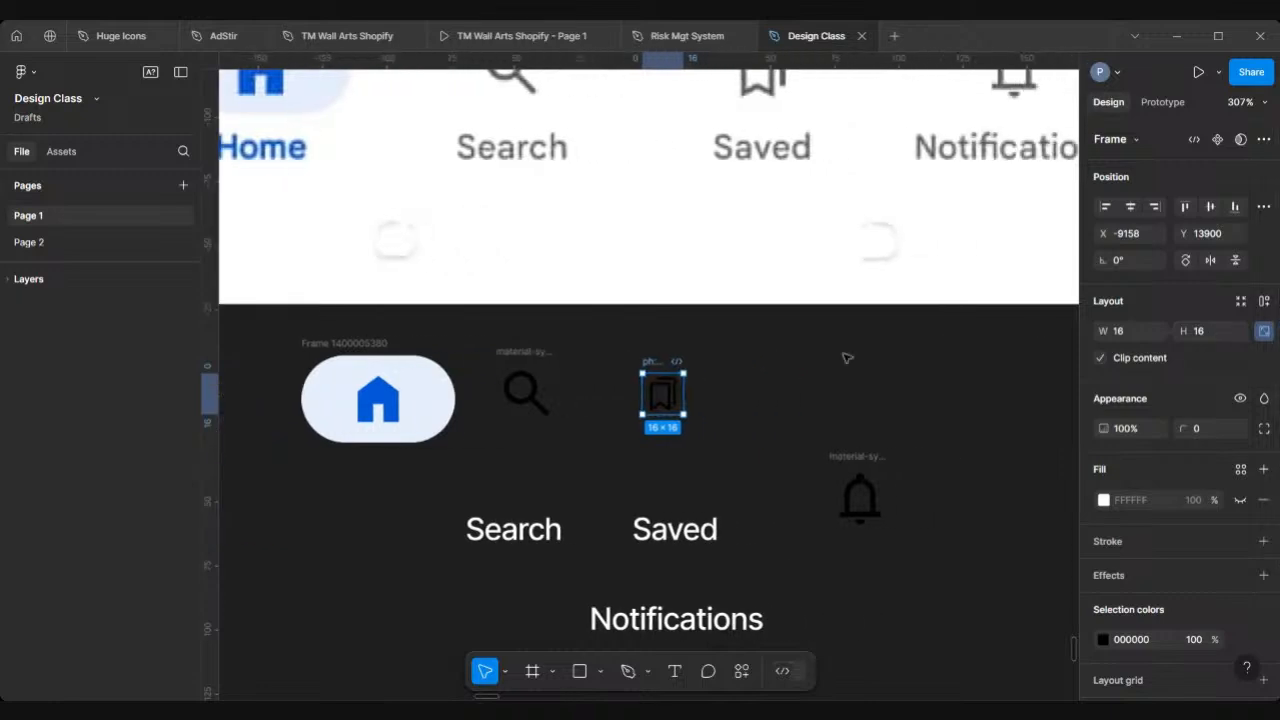
left_click(1128, 338)
type("24")
key("Tab")
key("Return")
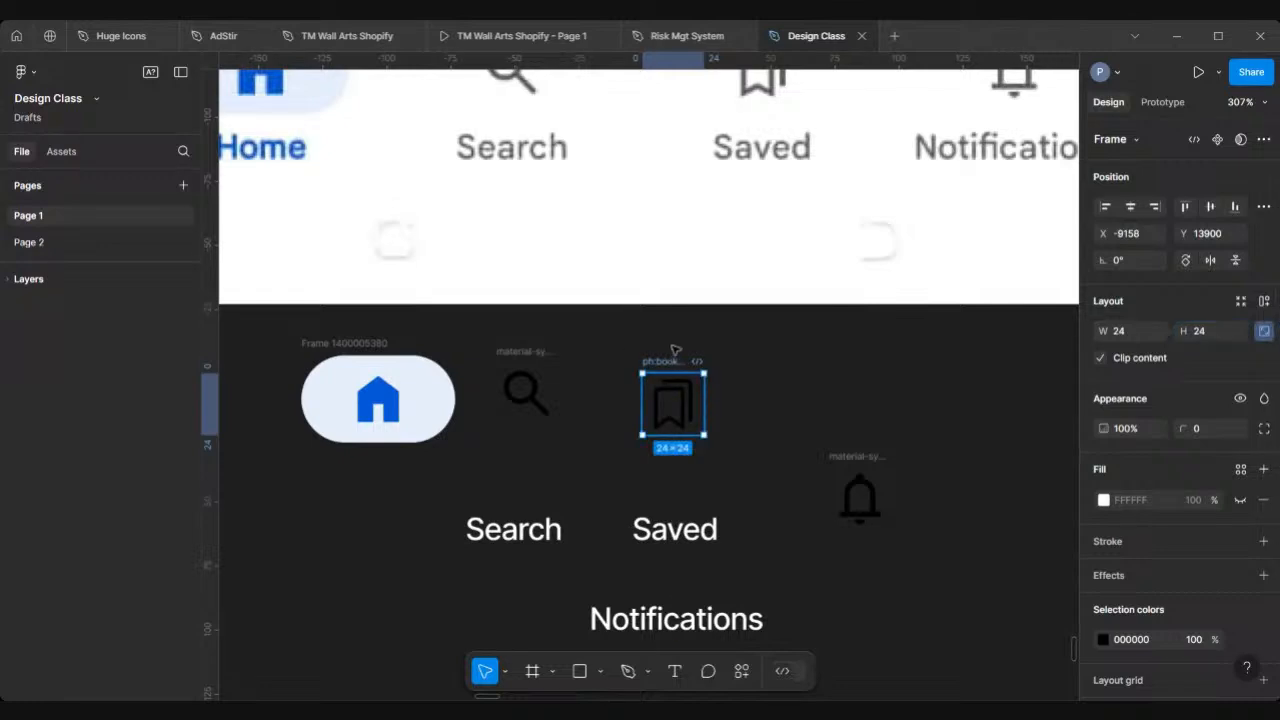
left_click_drag(675, 349, 677, 331)
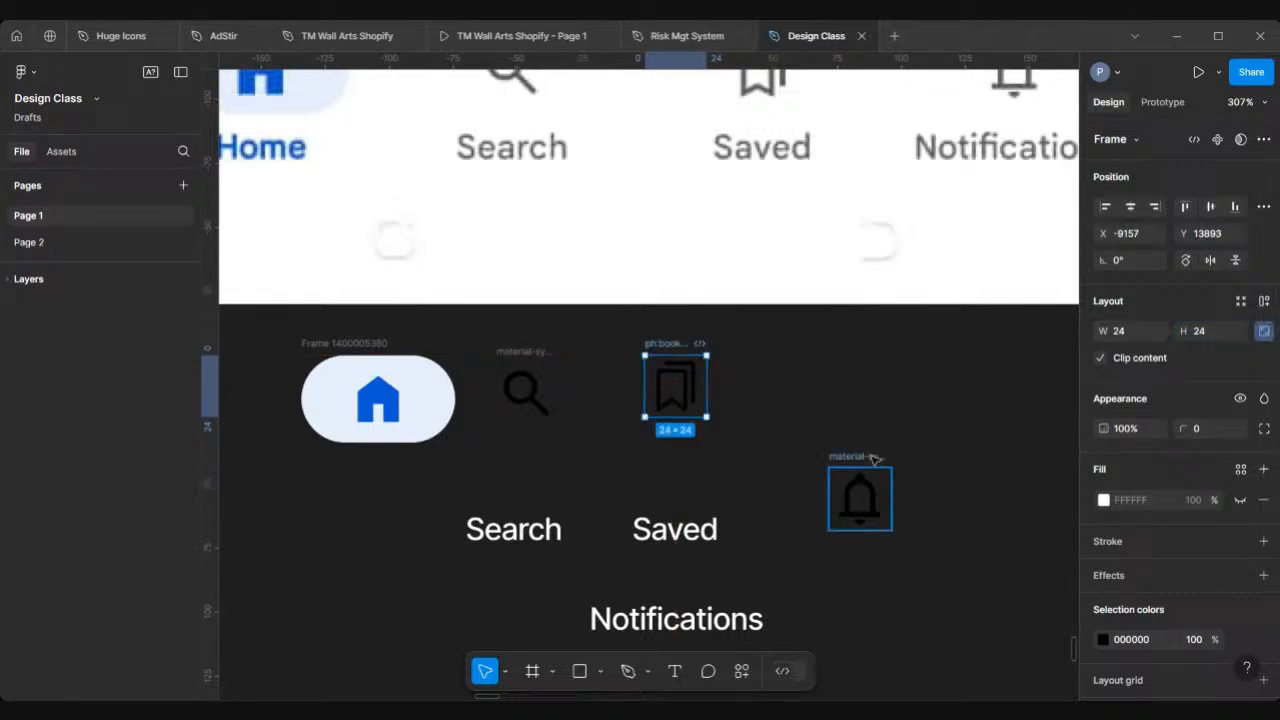
Move the bell icon up beside the bookmark icon so it joins the row of navigation icons
double_click(873, 457)
left_click(949, 469)
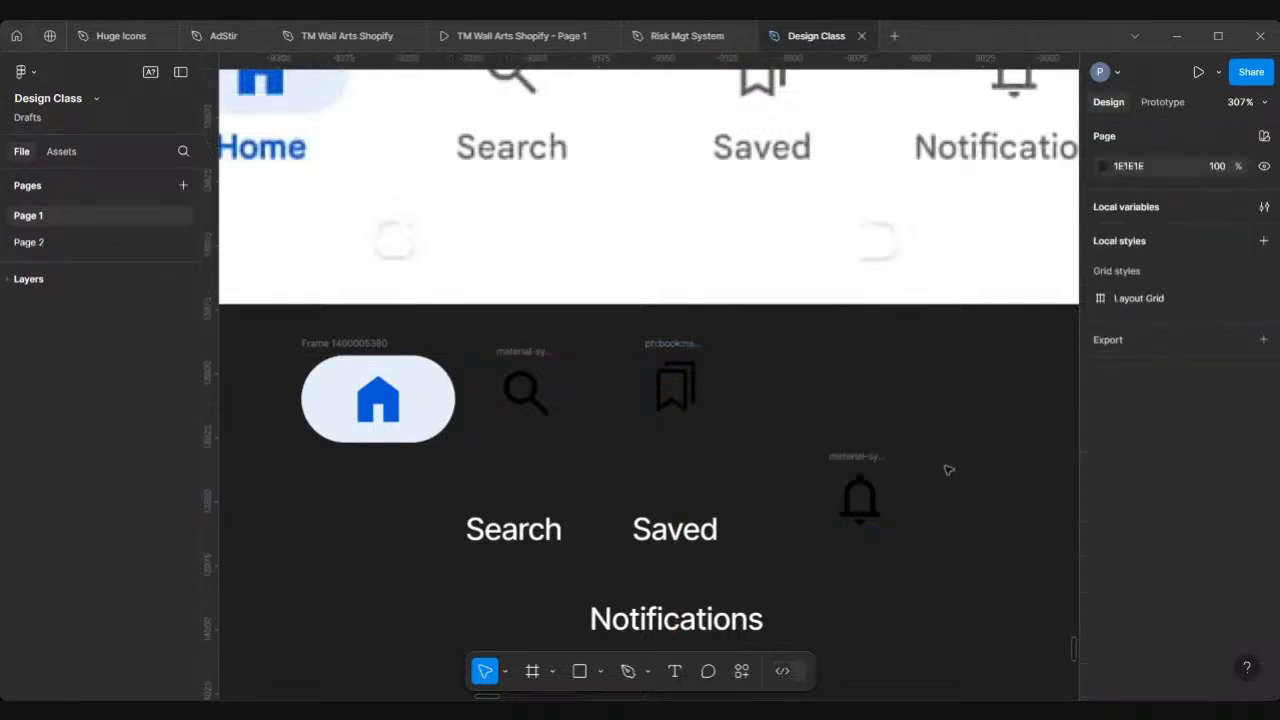
left_click(832, 457)
left_click_drag(848, 462, 791, 344)
scroll(791, 344, "down", 2)
scroll(787, 342, "down", 1)
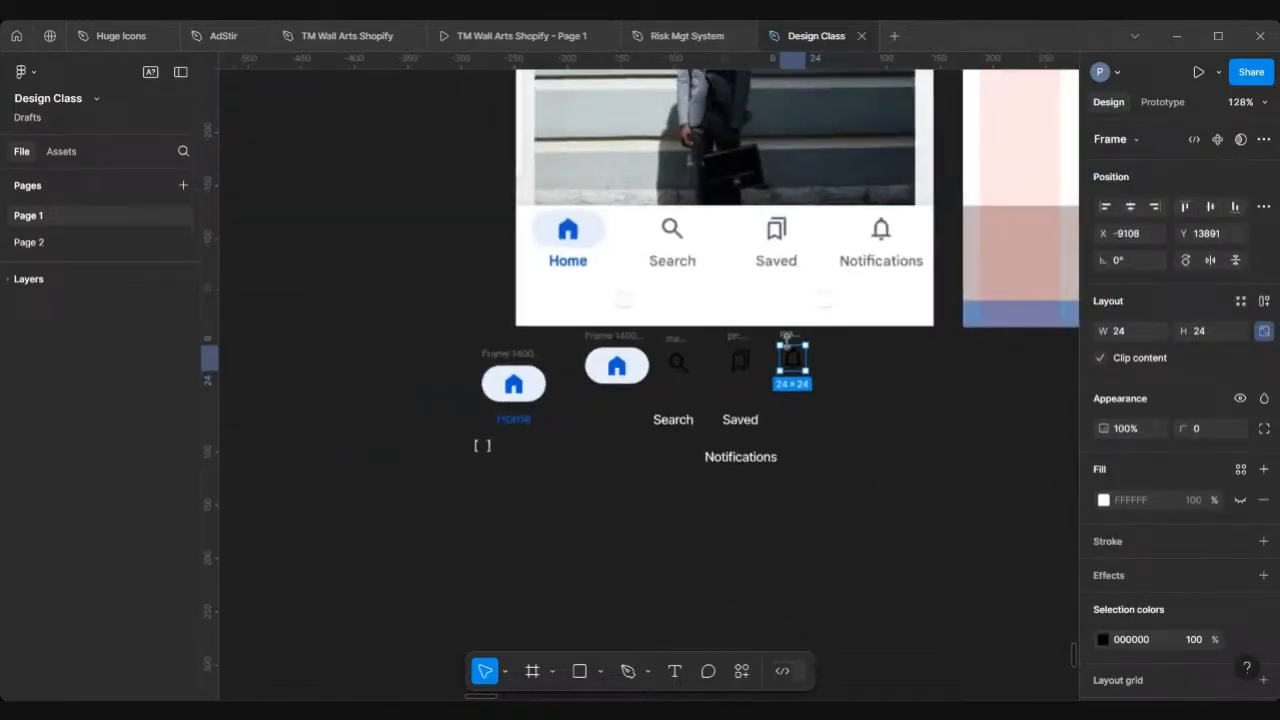
scroll(787, 342, "left", 1)
scroll(787, 314, "right", 1)
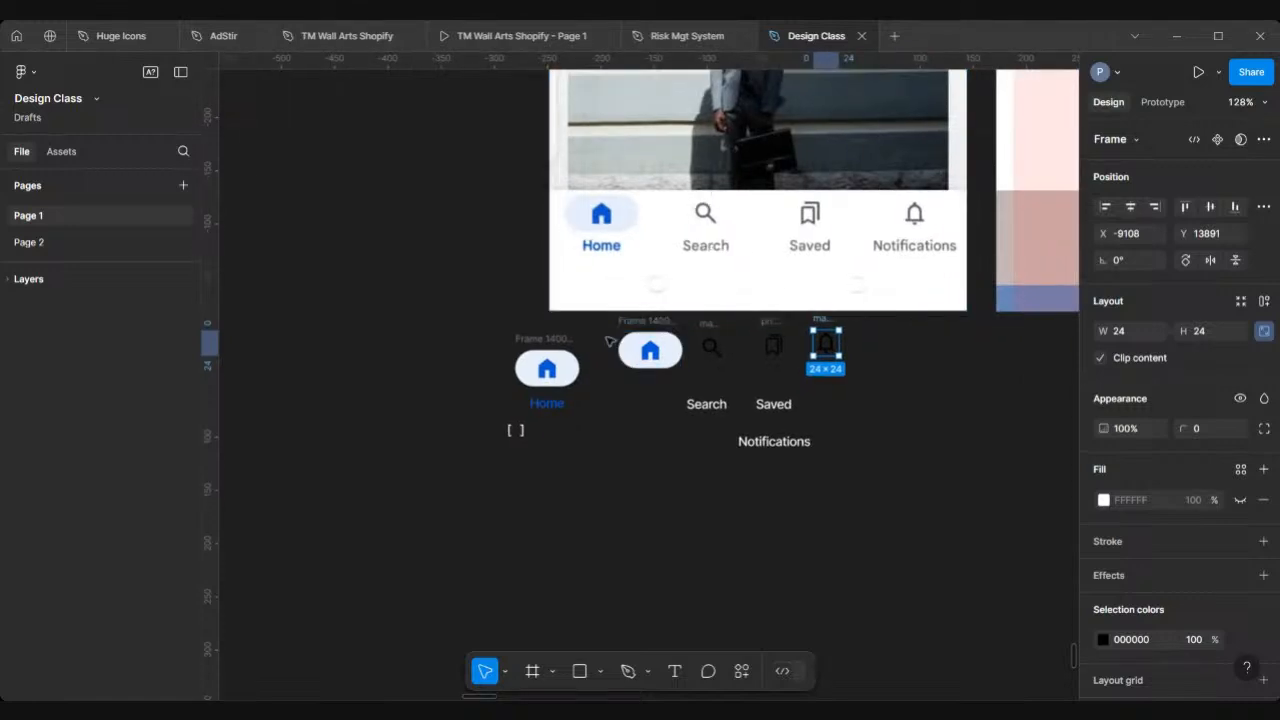
Replace the home icon inside the duplicated pill with the loose search icon, removing the loose one from the canvas
scroll(677, 357, "up", 3)
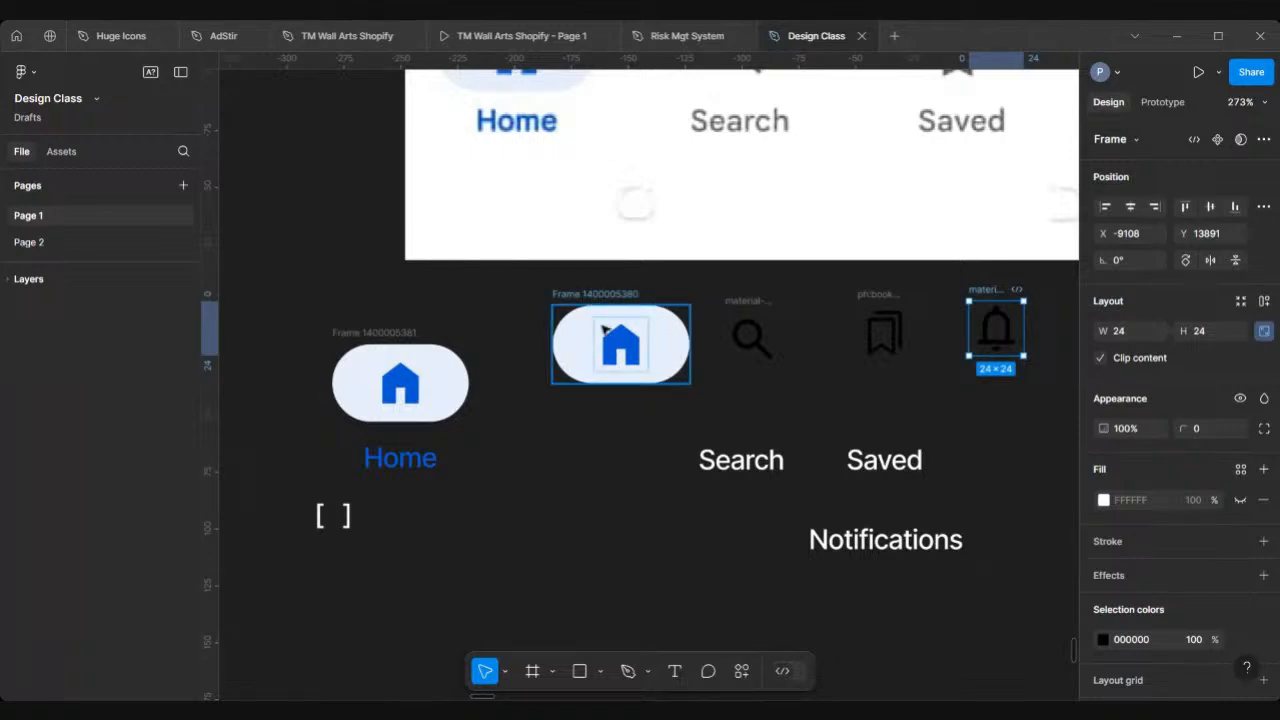
left_click(747, 309)
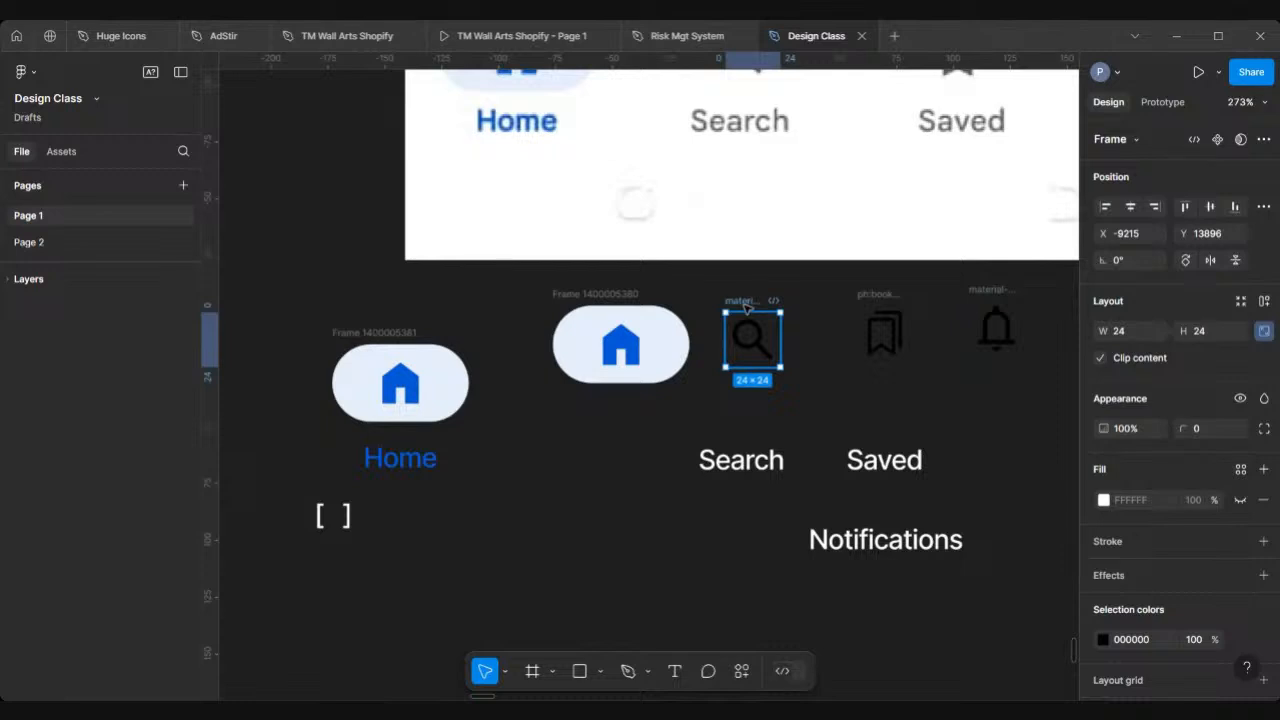
key("Delete")
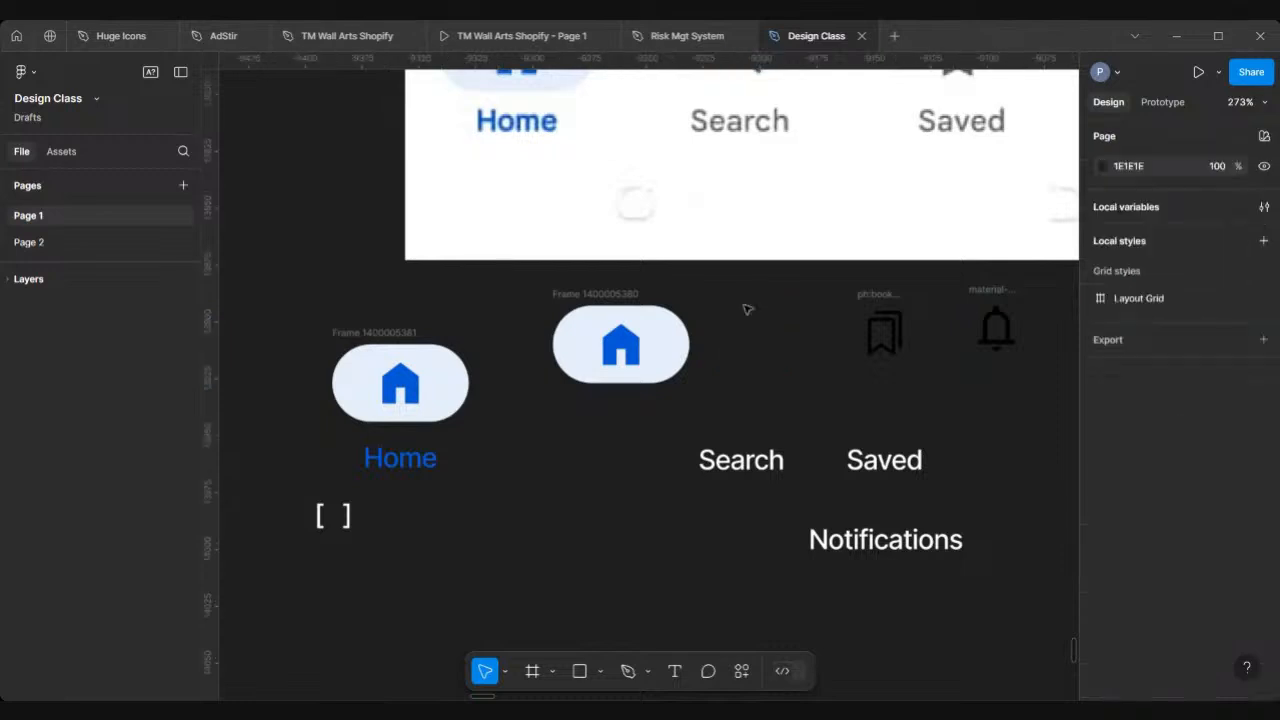
double_click(615, 330)
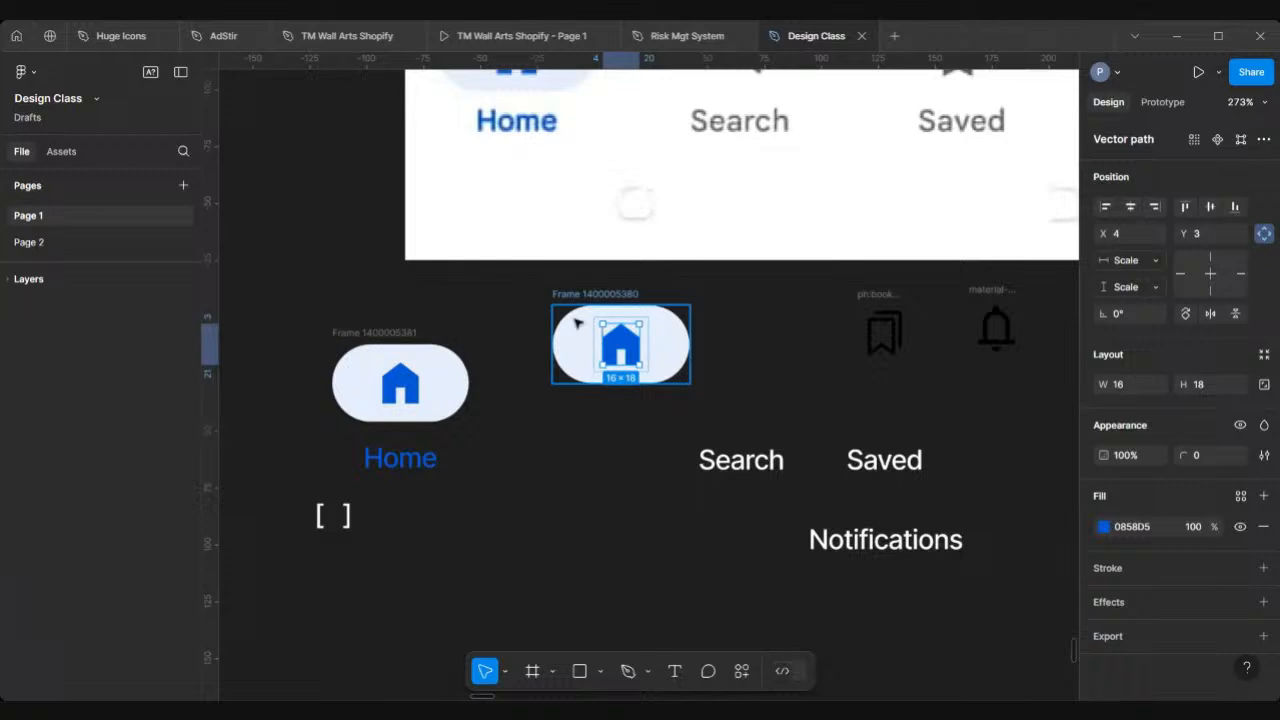
left_click(577, 323)
left_click(615, 330)
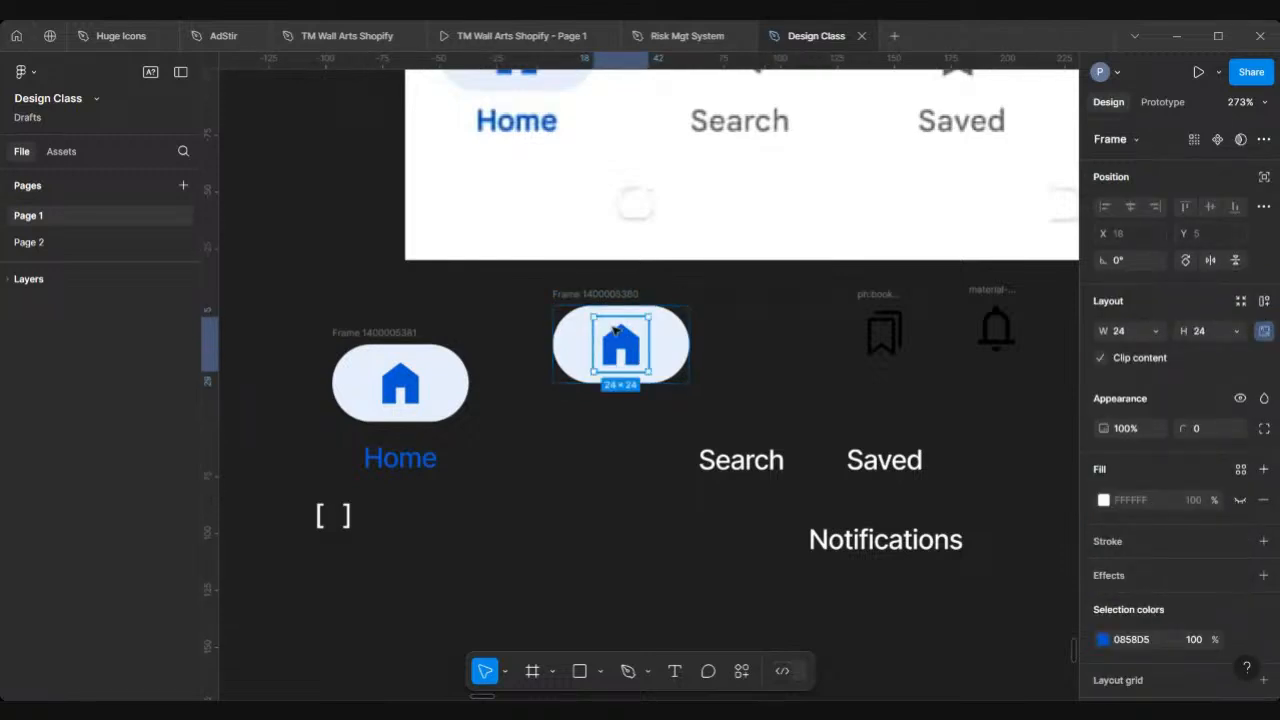
right_click(615, 330)
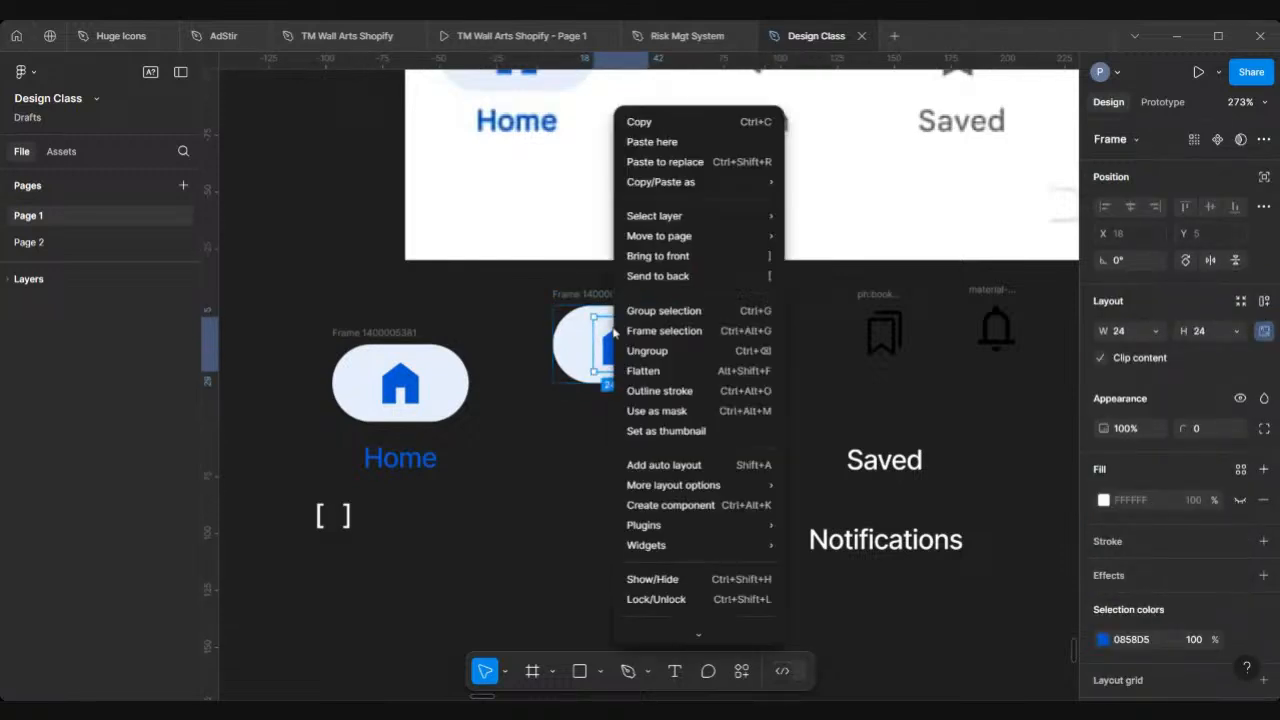
left_click(665, 162)
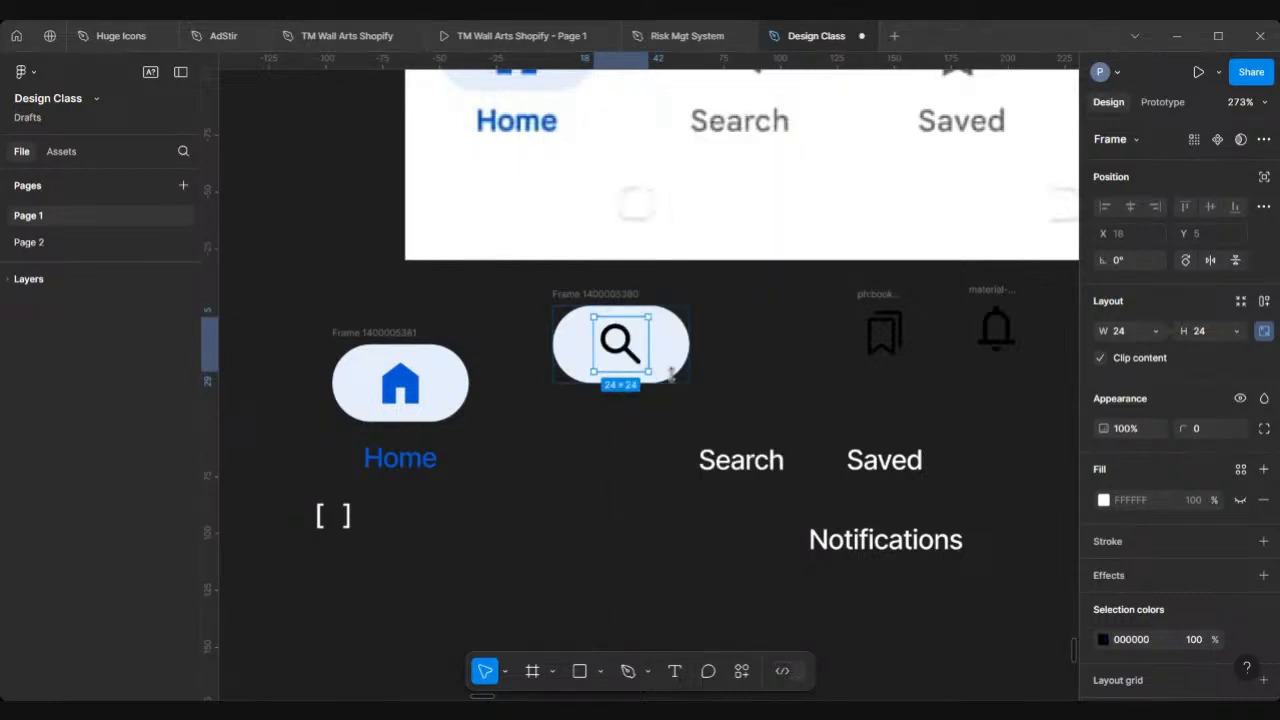
Duplicate the search pill and place the copy directly beside it at X -9222, Y 13893
scroll(634, 329, "right", 2)
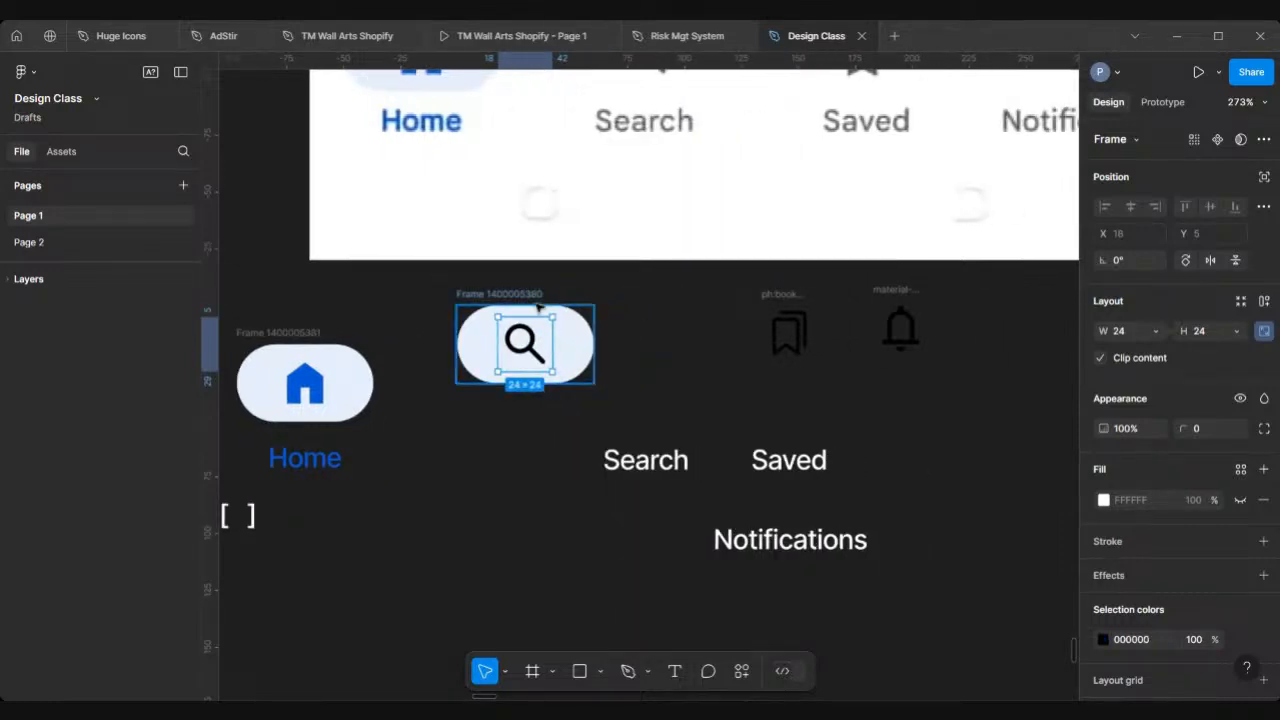
left_click(505, 294)
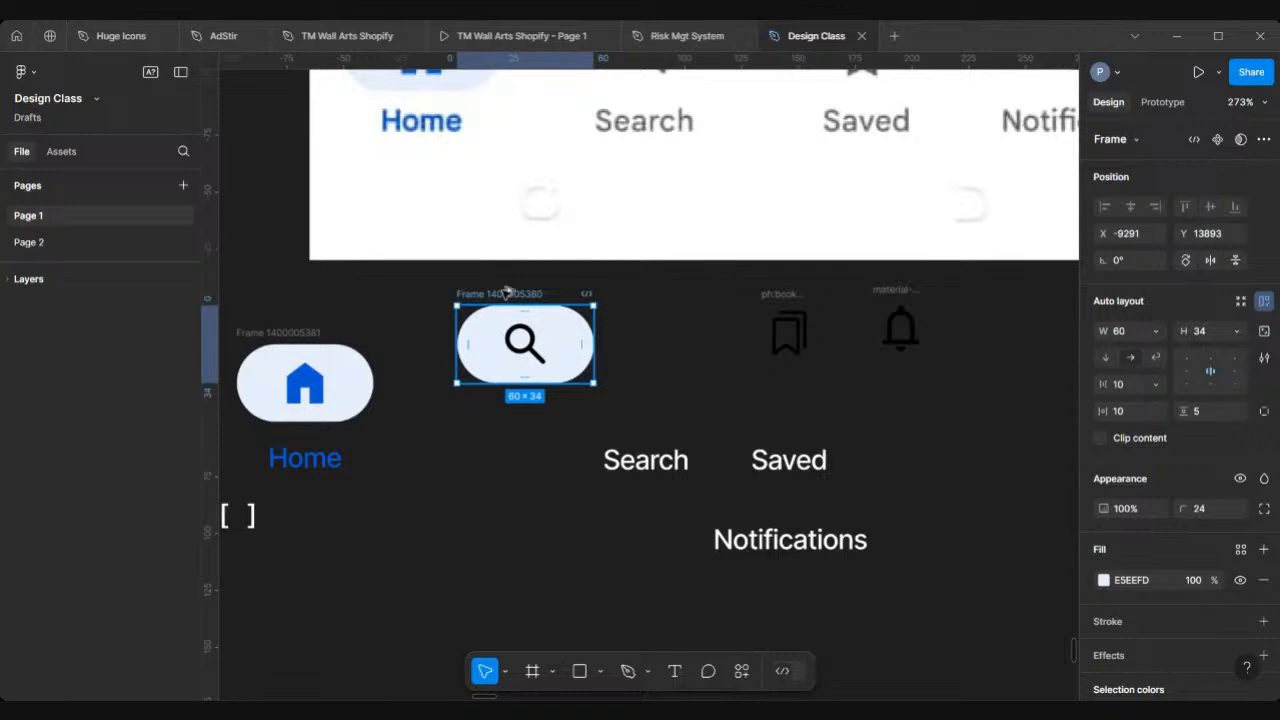
key("ctrl+d")
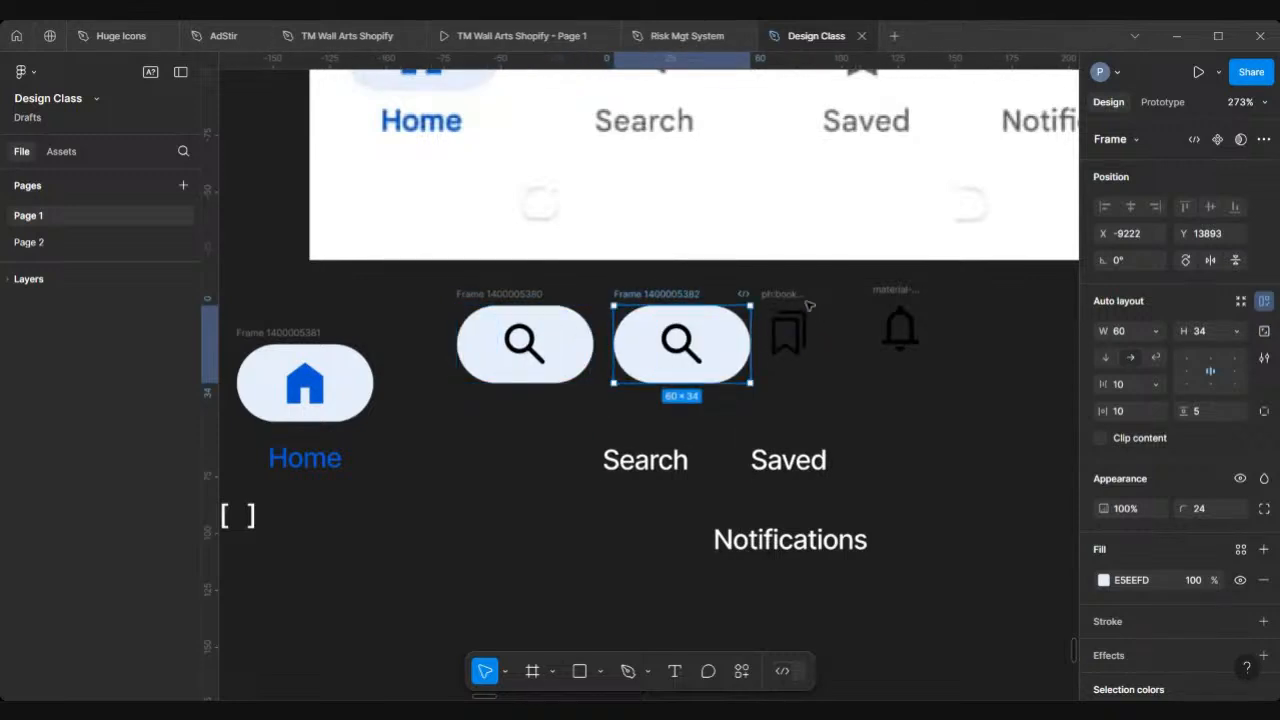
scroll(517, 300, "right", 2)
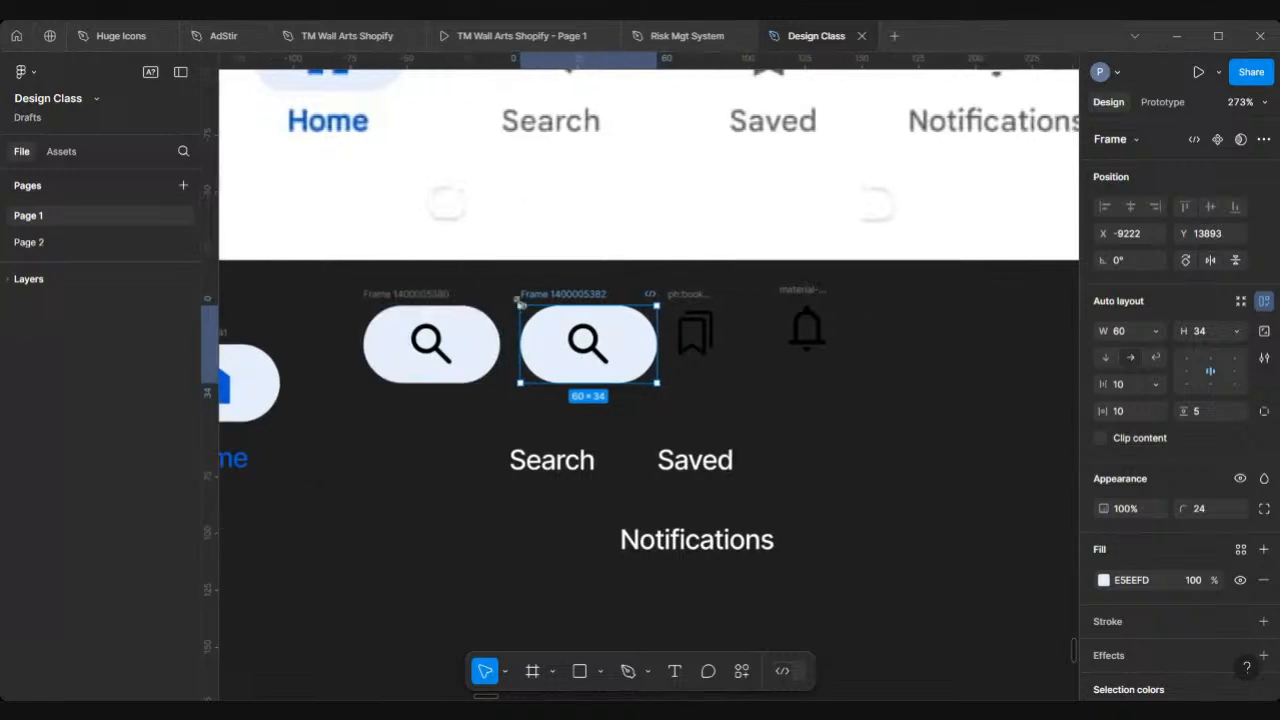
Move the bookmark icon into the second search pill and delete that pill's search icon
scroll(620, 340, "up", 3)
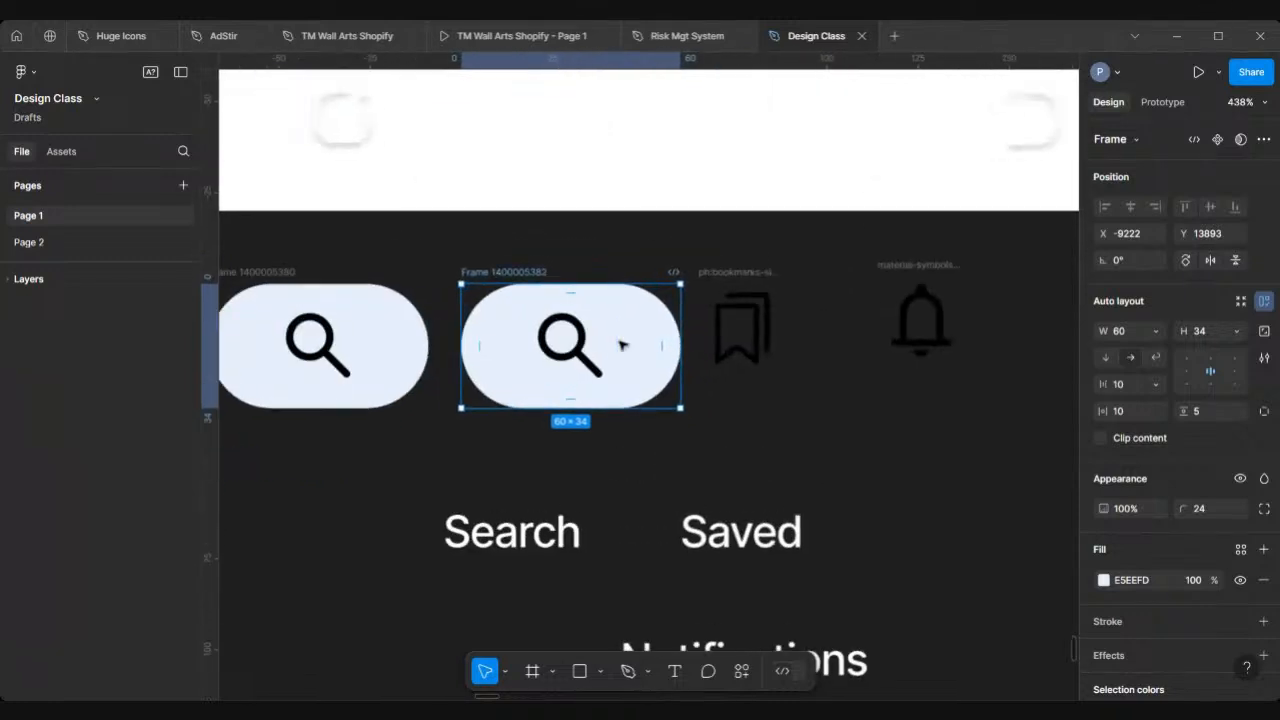
left_click(747, 277)
left_click_drag(747, 277, 633, 314)
left_click(518, 342)
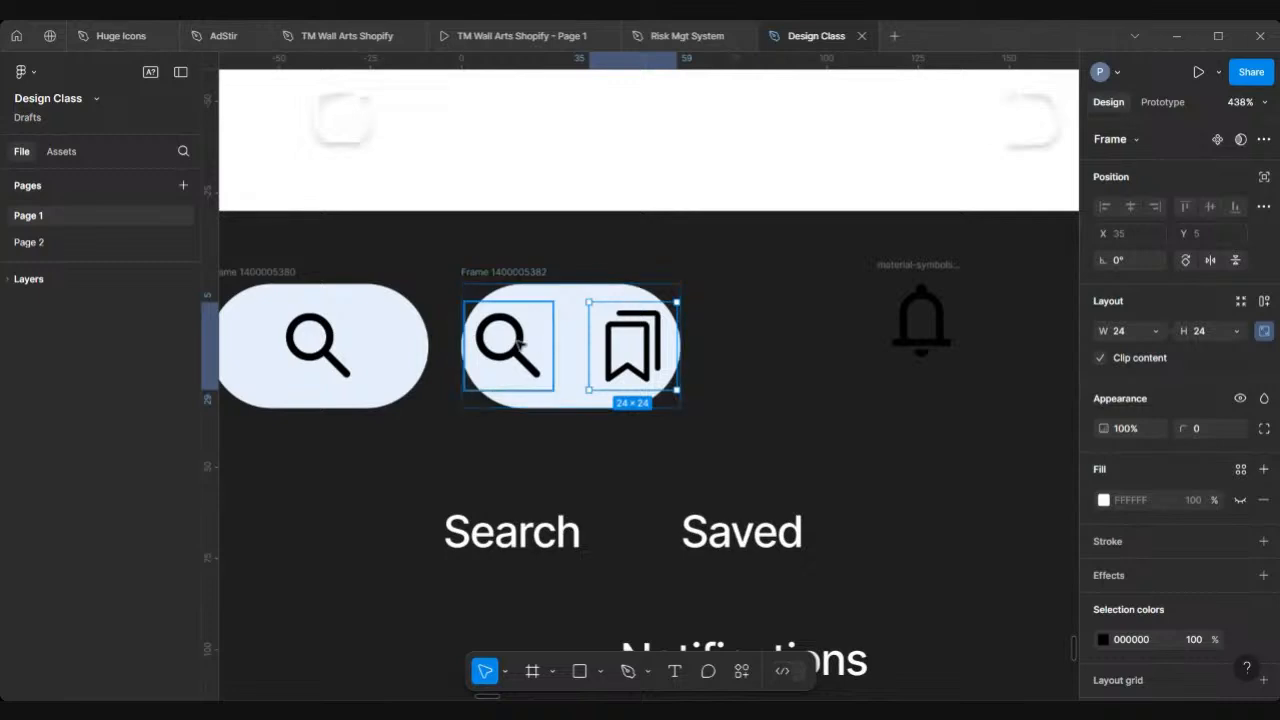
key("Delete")
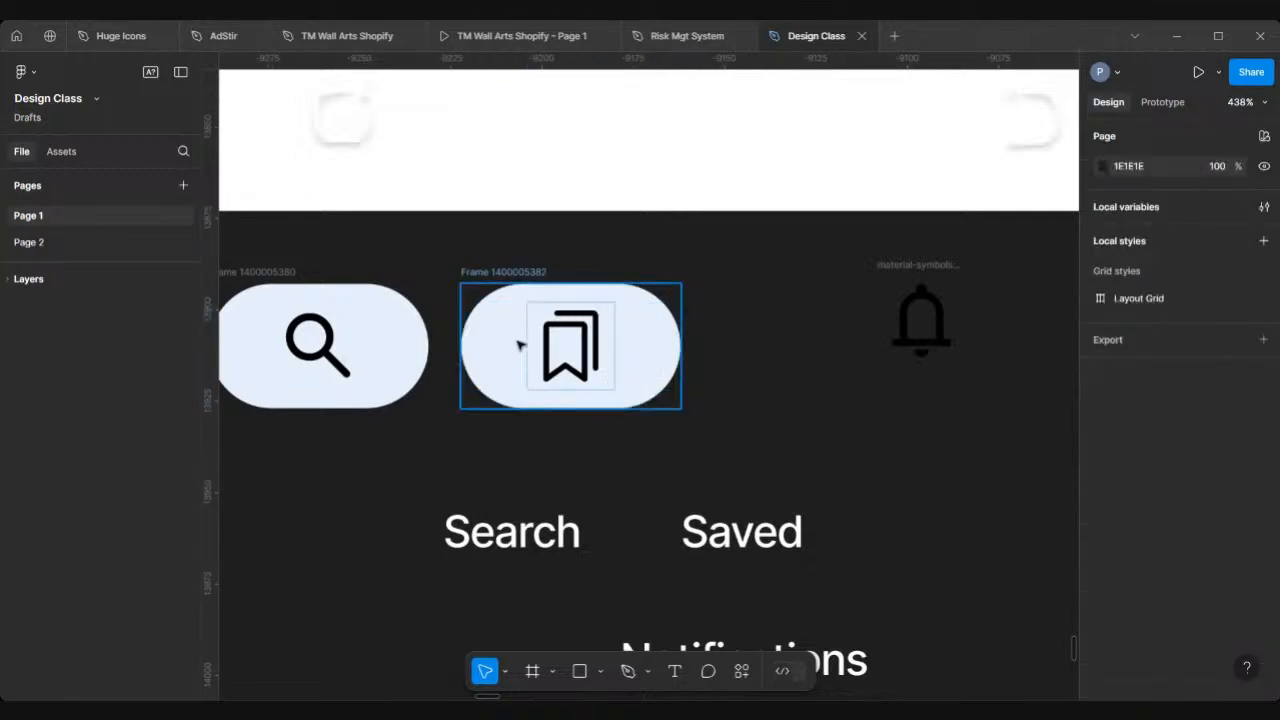
Duplicate the bookmark pill and place the copy beyond the loose bell icon
scroll(519, 345, "down", 3)
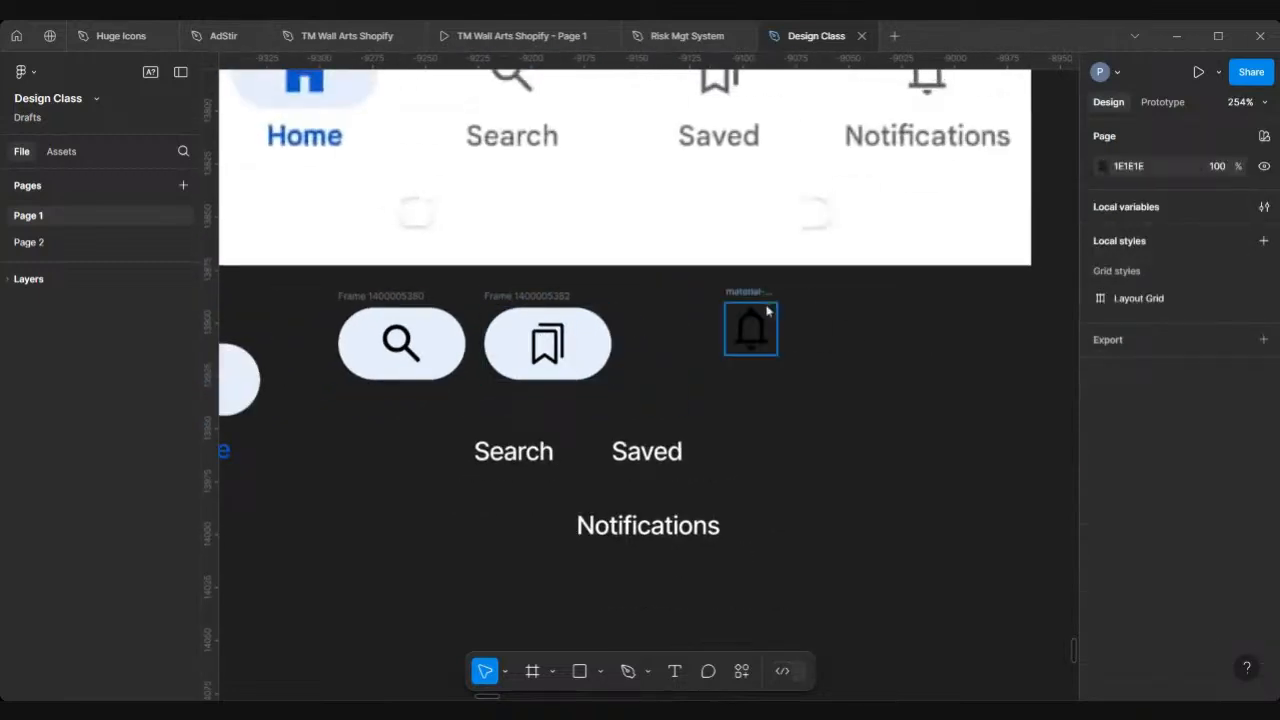
left_click(534, 294)
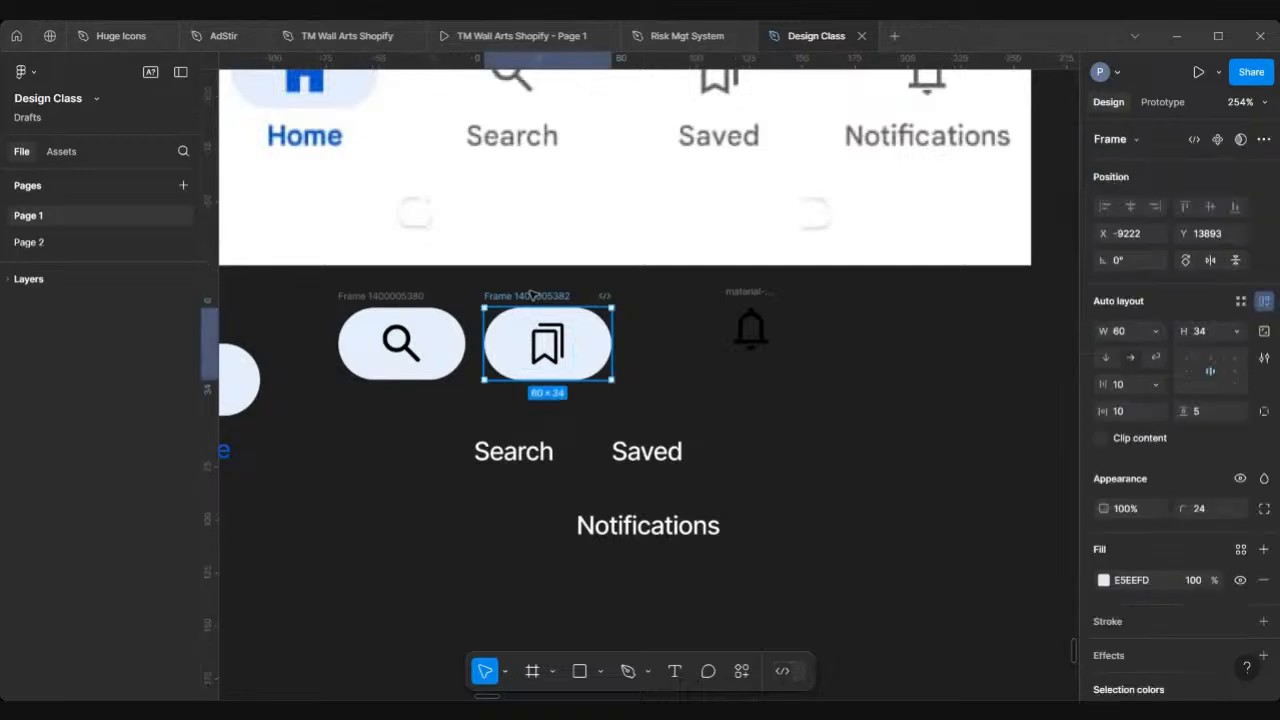
left_click_drag(534, 294, 876, 332)
Replace the bookmark icon in the newest pill with the loose bell icon, removing the loose one from the canvas
left_click(772, 297)
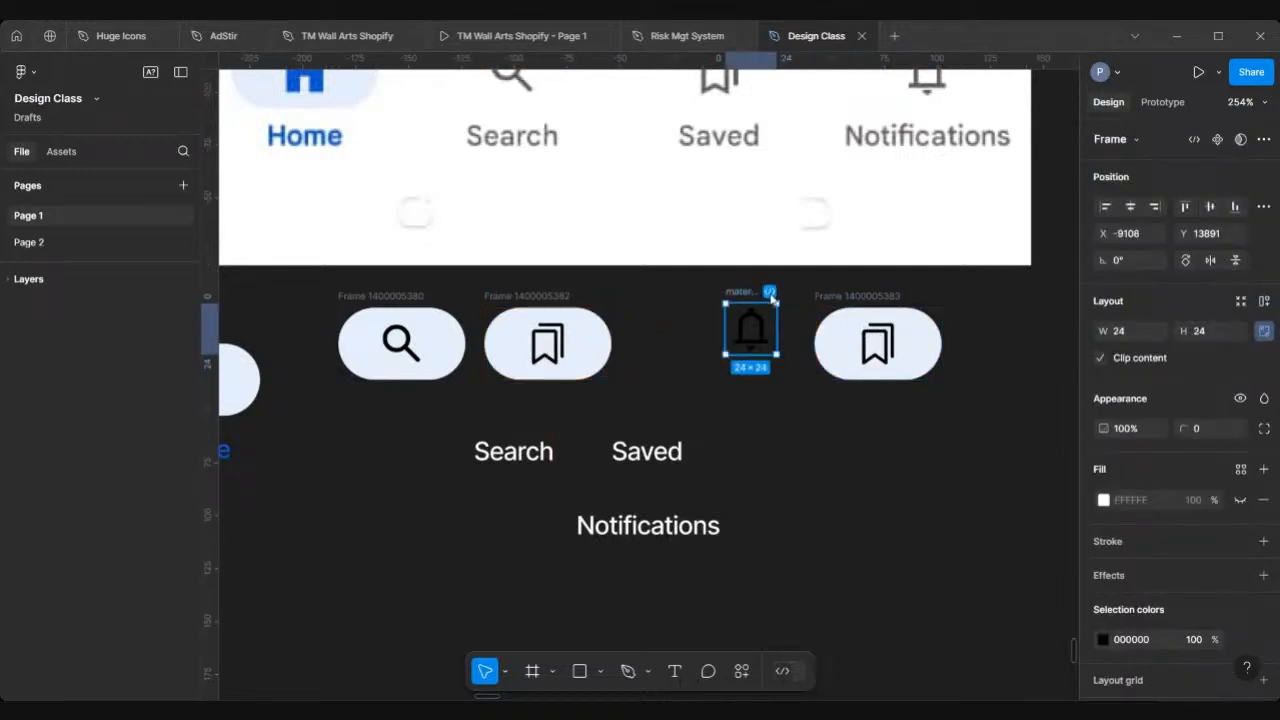
key("Delete")
scroll(771, 296, "right", 3)
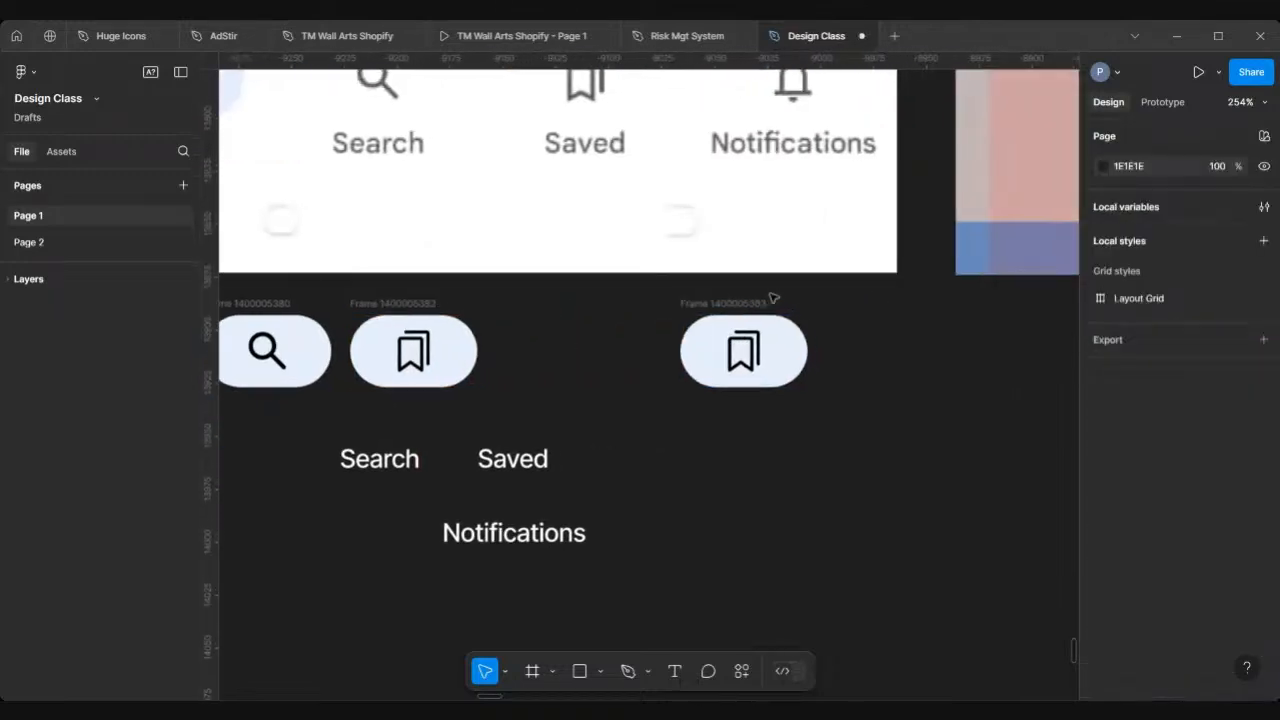
left_click(727, 361)
right_click(727, 356)
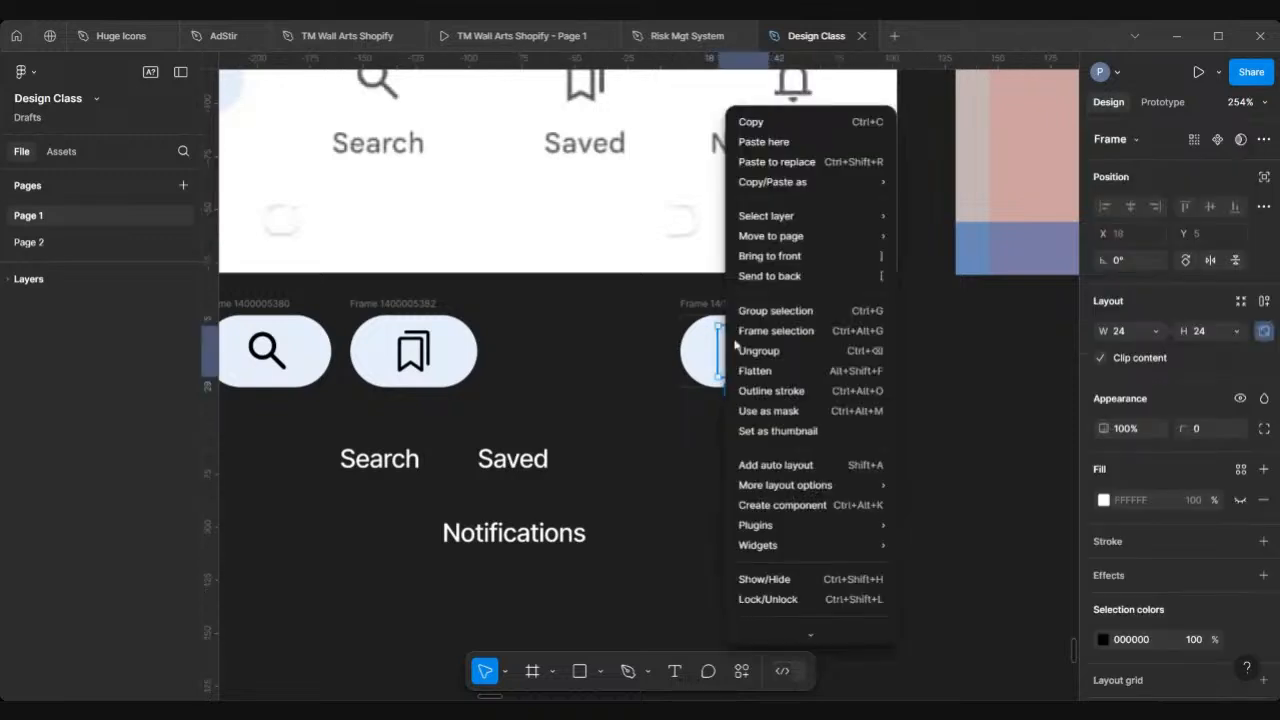
left_click(804, 168)
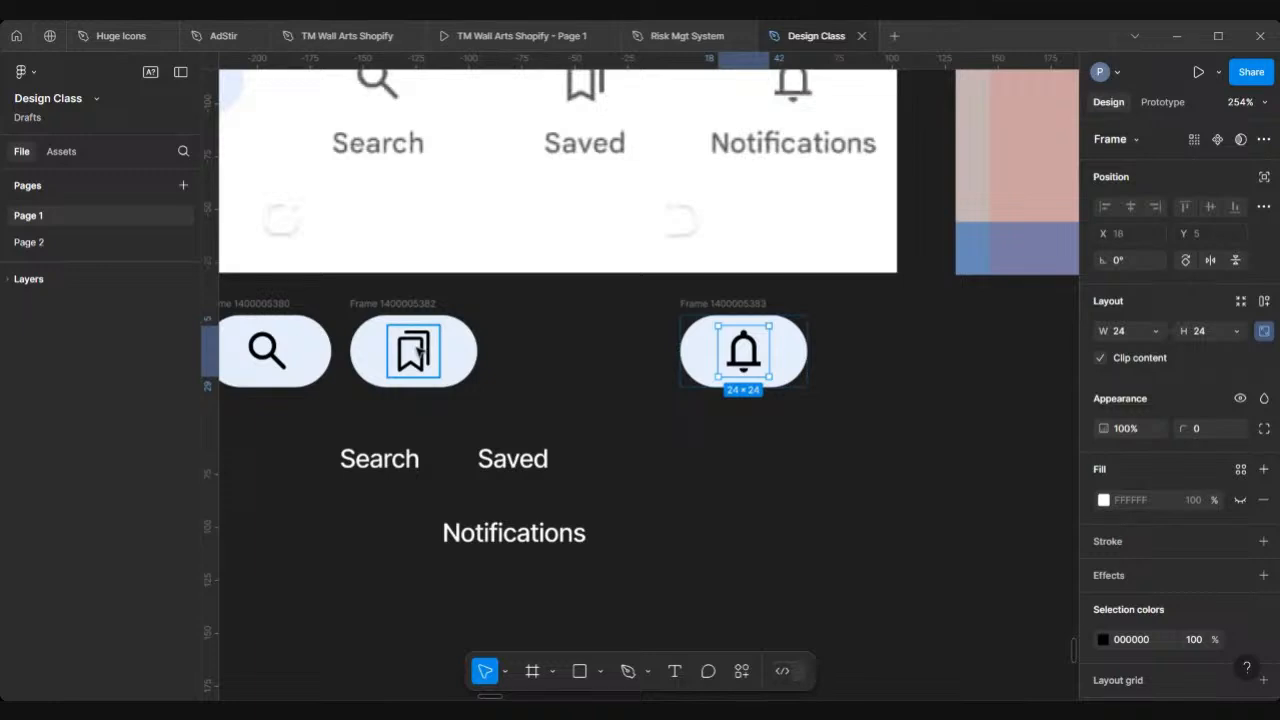
Recolour the pill's search icon to 484848 by sampling the dark grey of the search icon in the reference navigation bar
left_click(579, 383)
scroll(579, 383, "down", 3)
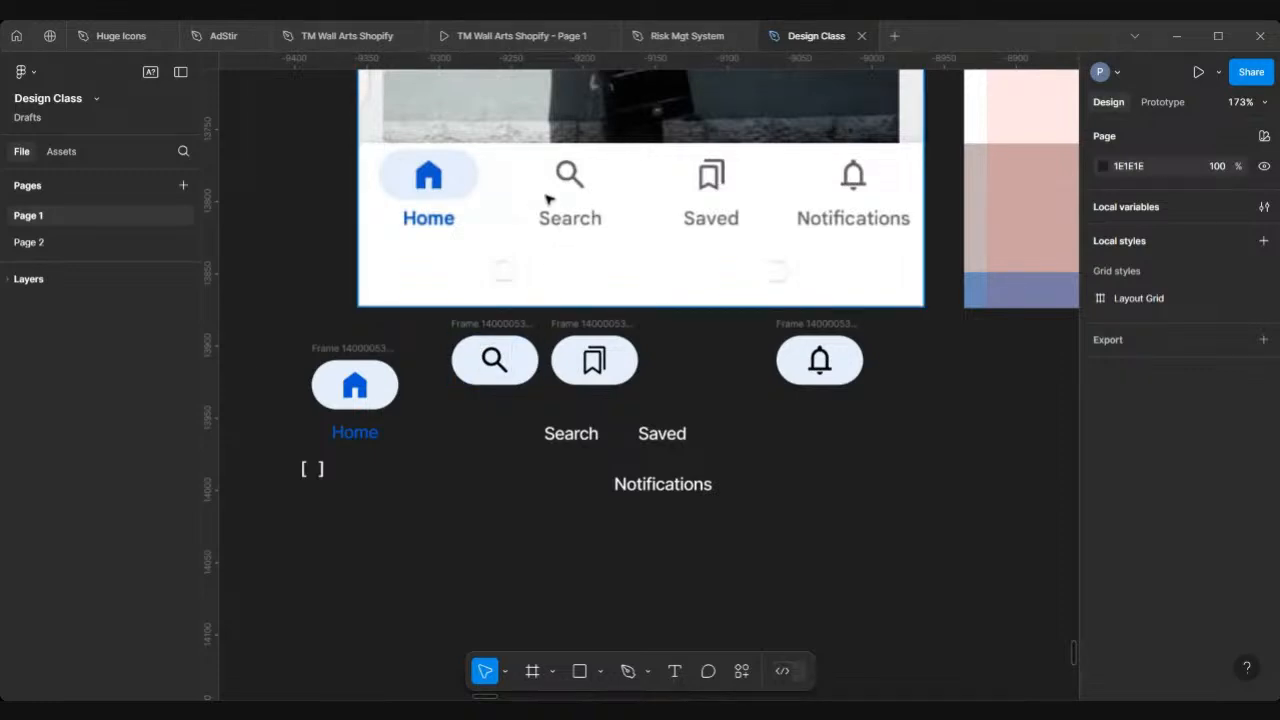
scroll(481, 372, "up", 5)
scroll(481, 372, "down", 4)
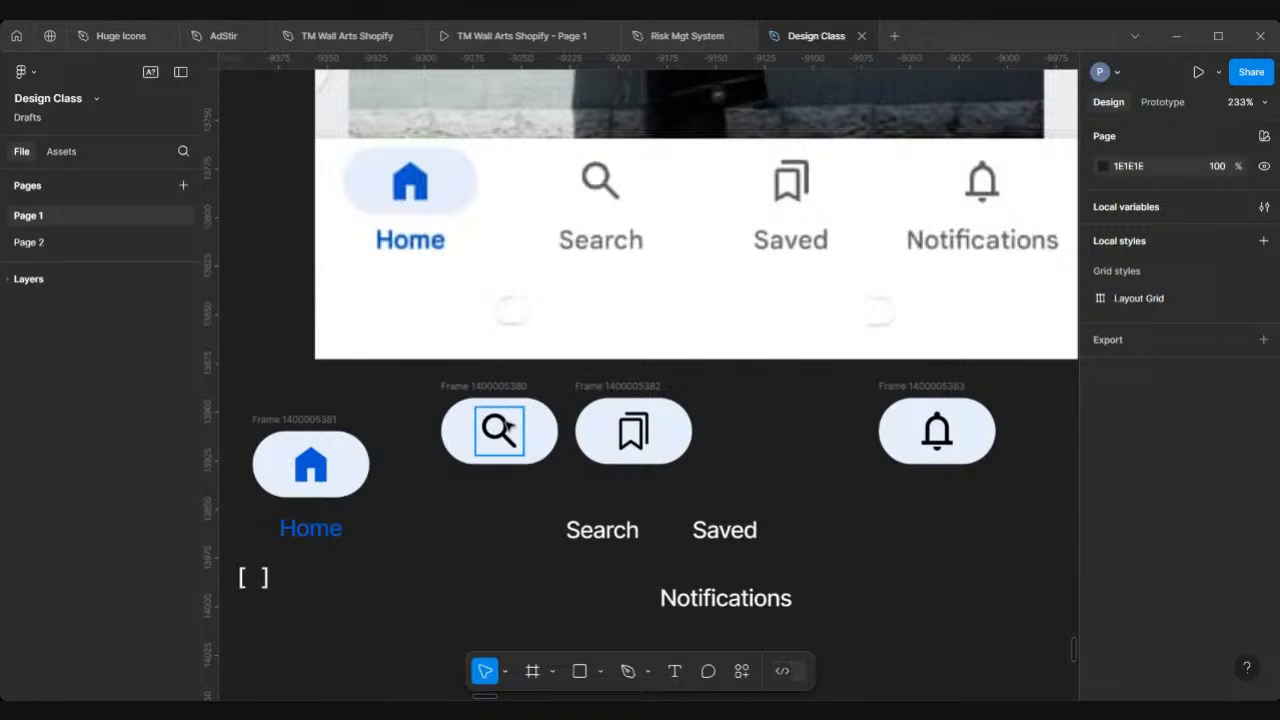
left_click(506, 428)
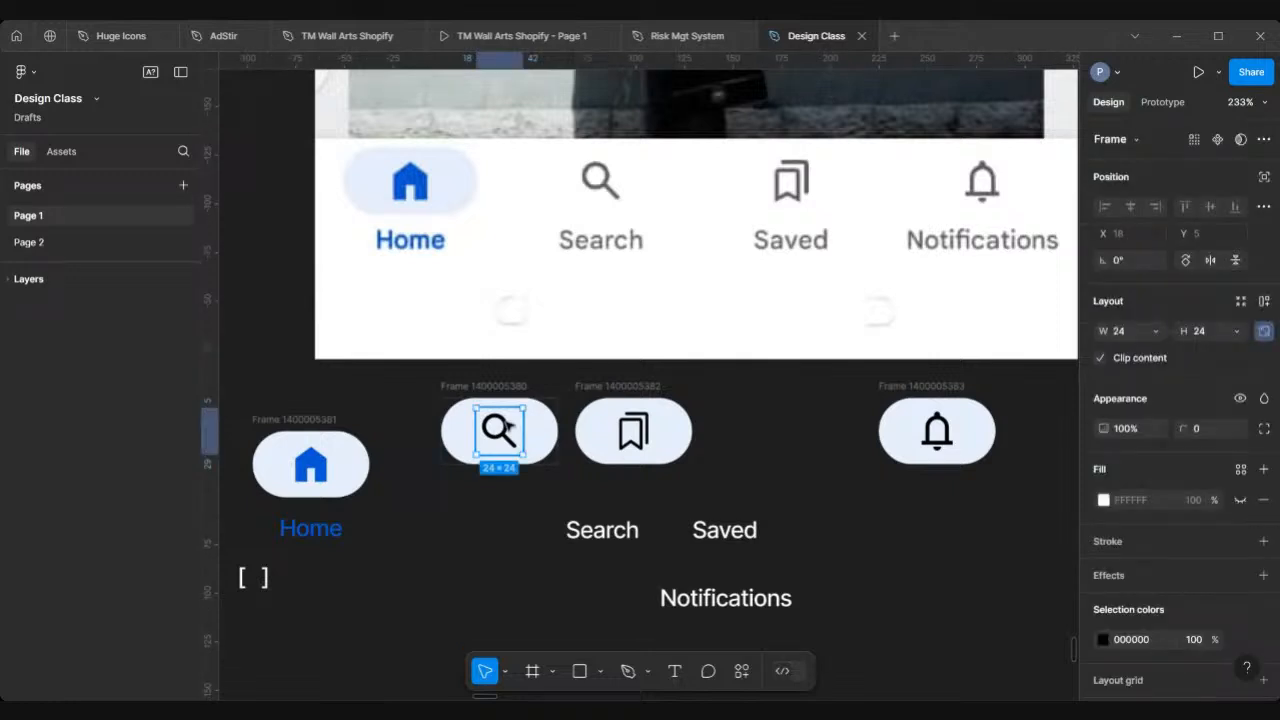
scroll(500, 428, "up", 4)
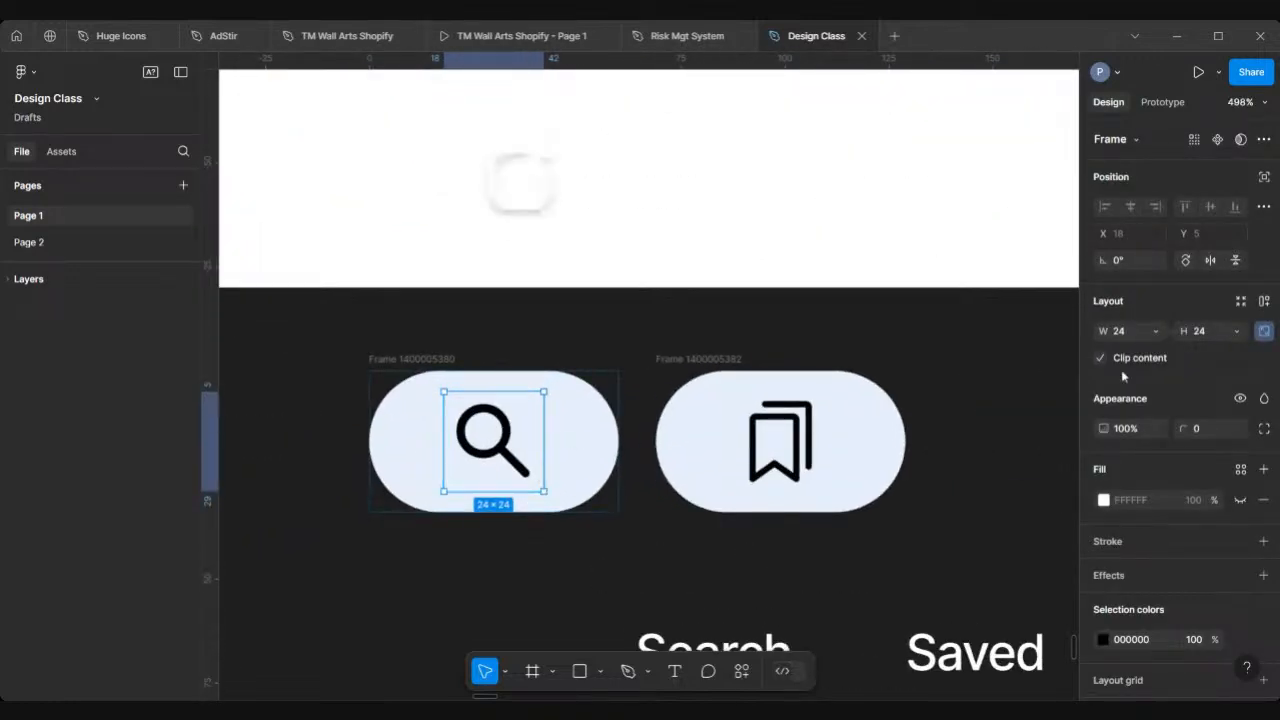
scroll(1123, 564, "down", 3)
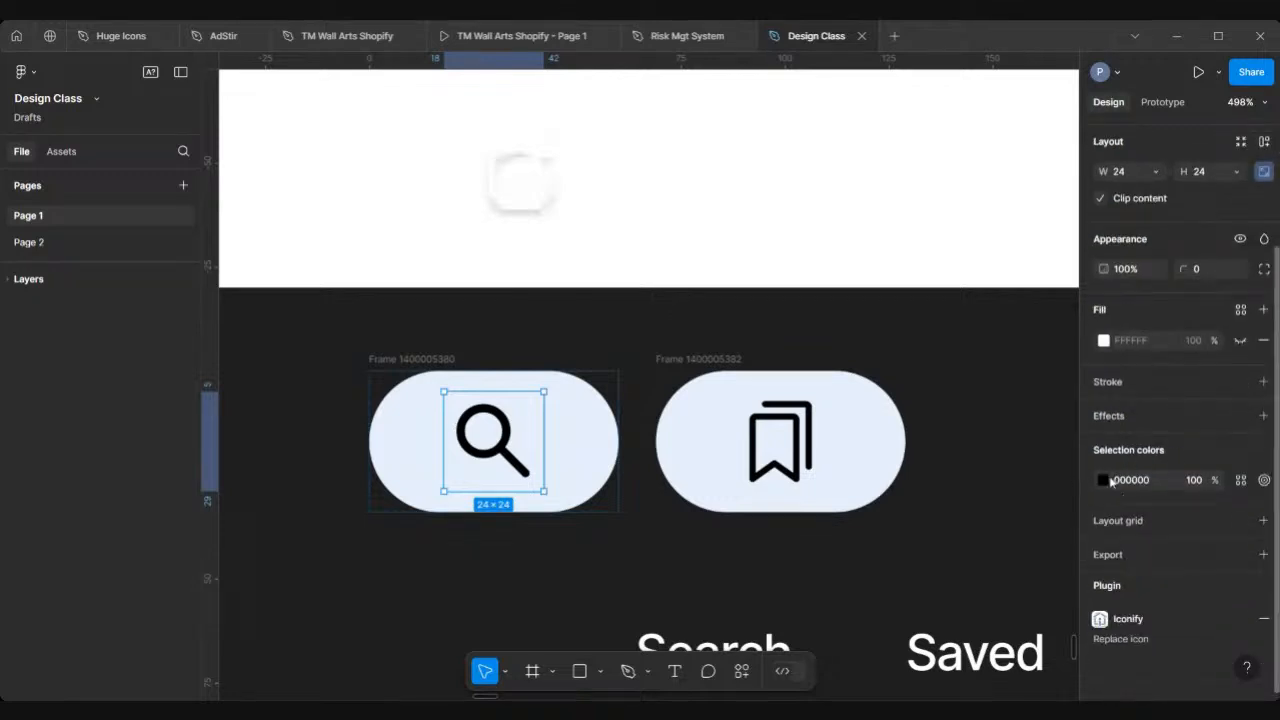
left_click(1104, 481)
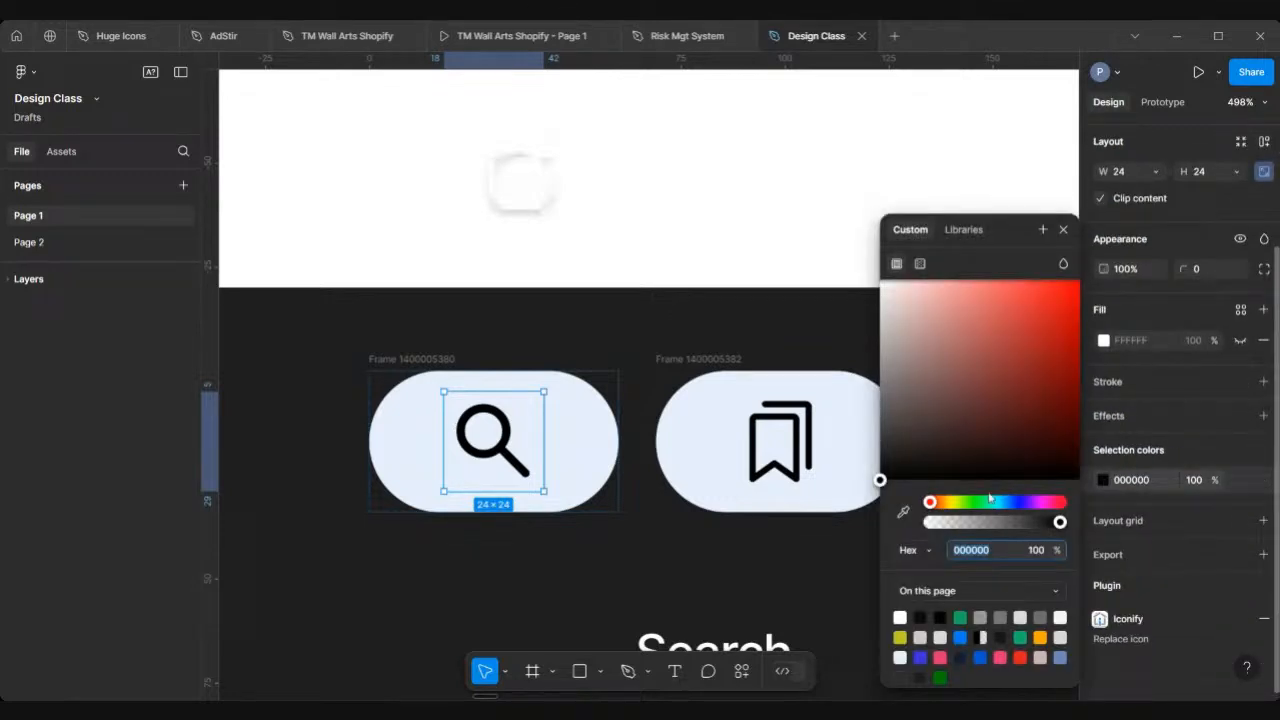
left_click(905, 514)
scroll(731, 280, "up", 5)
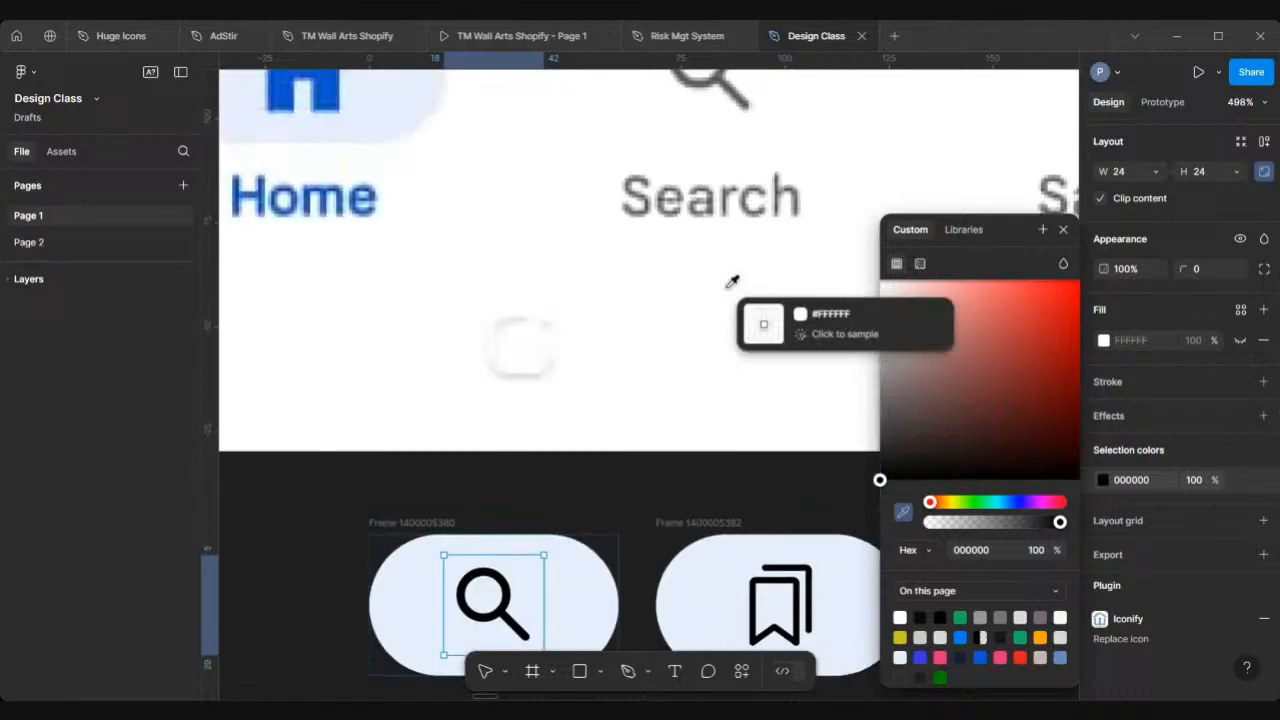
scroll(733, 281, "up", 3)
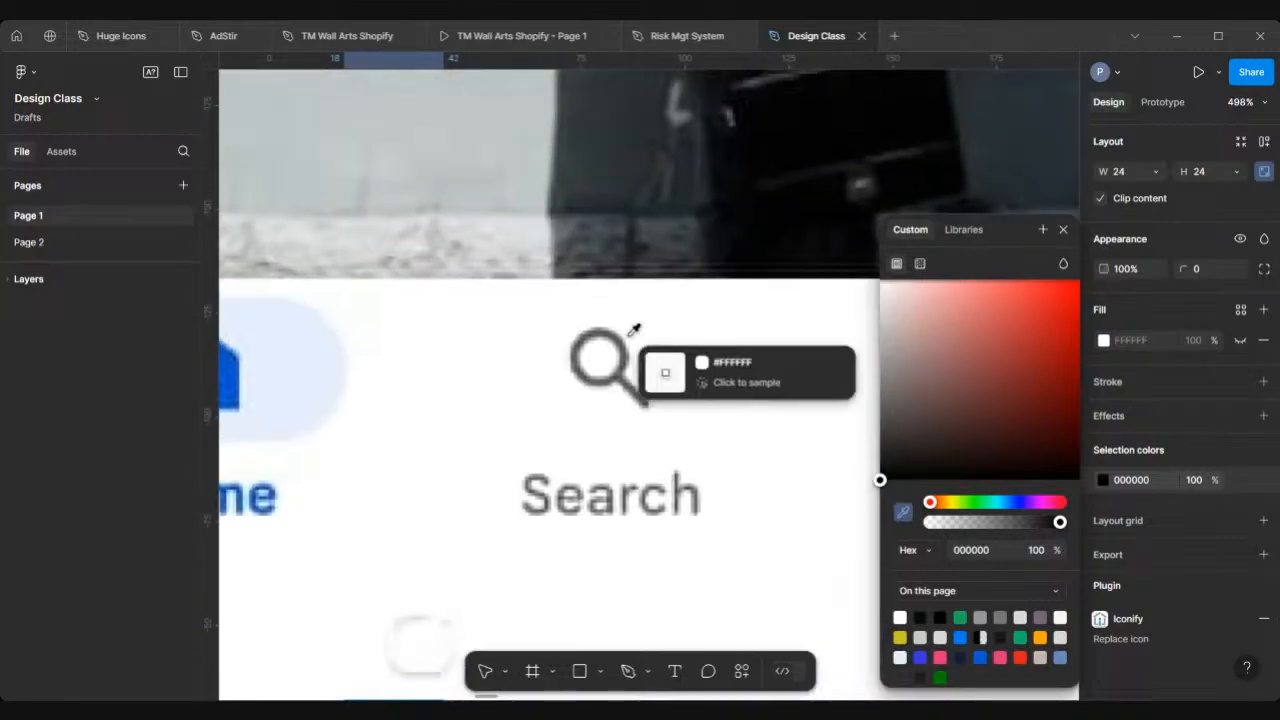
scroll(634, 368, "up", 5)
scroll(632, 367, "up", 1)
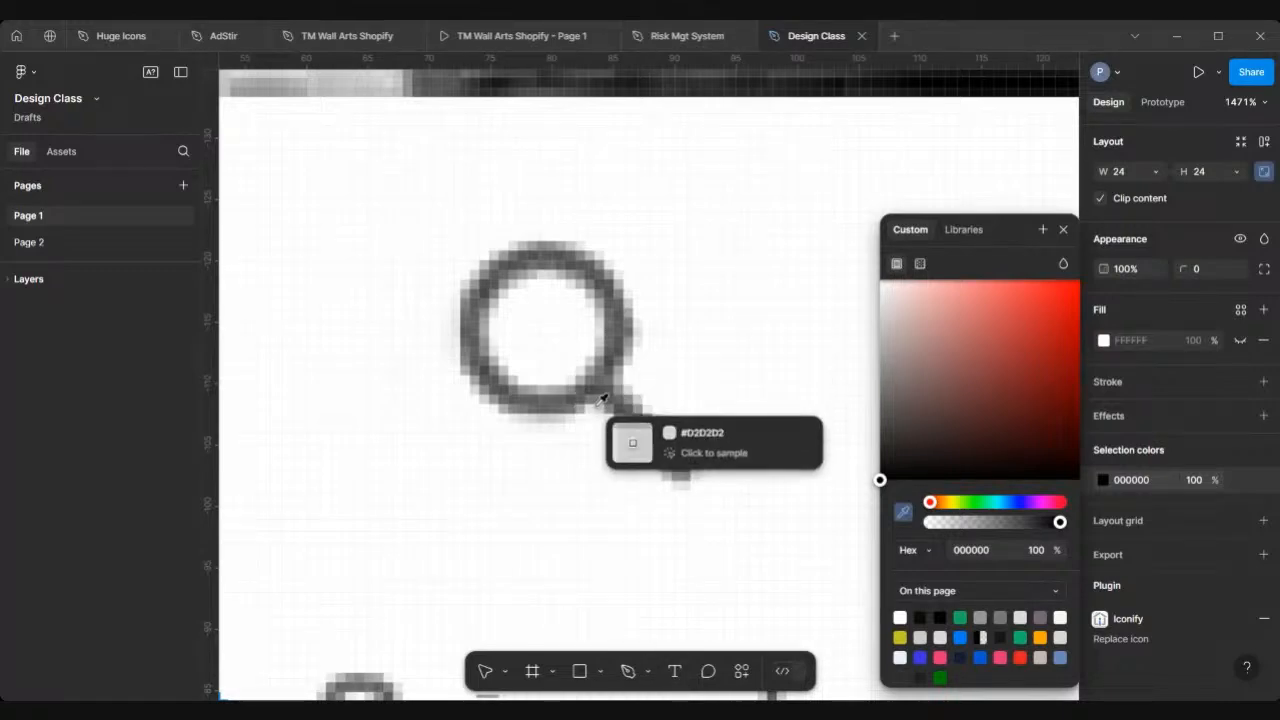
left_click(601, 381)
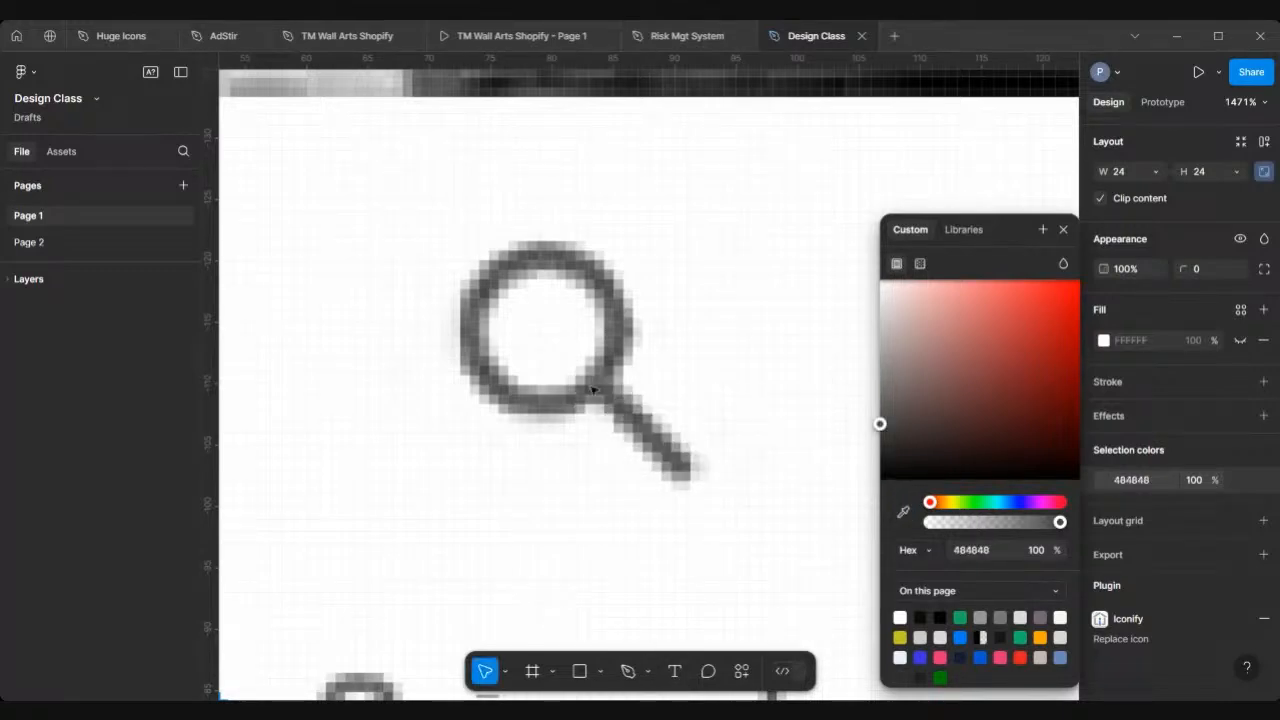
scroll(592, 390, "down", 3)
scroll(590, 390, "down", 2)
scroll(590, 390, "down", 5)
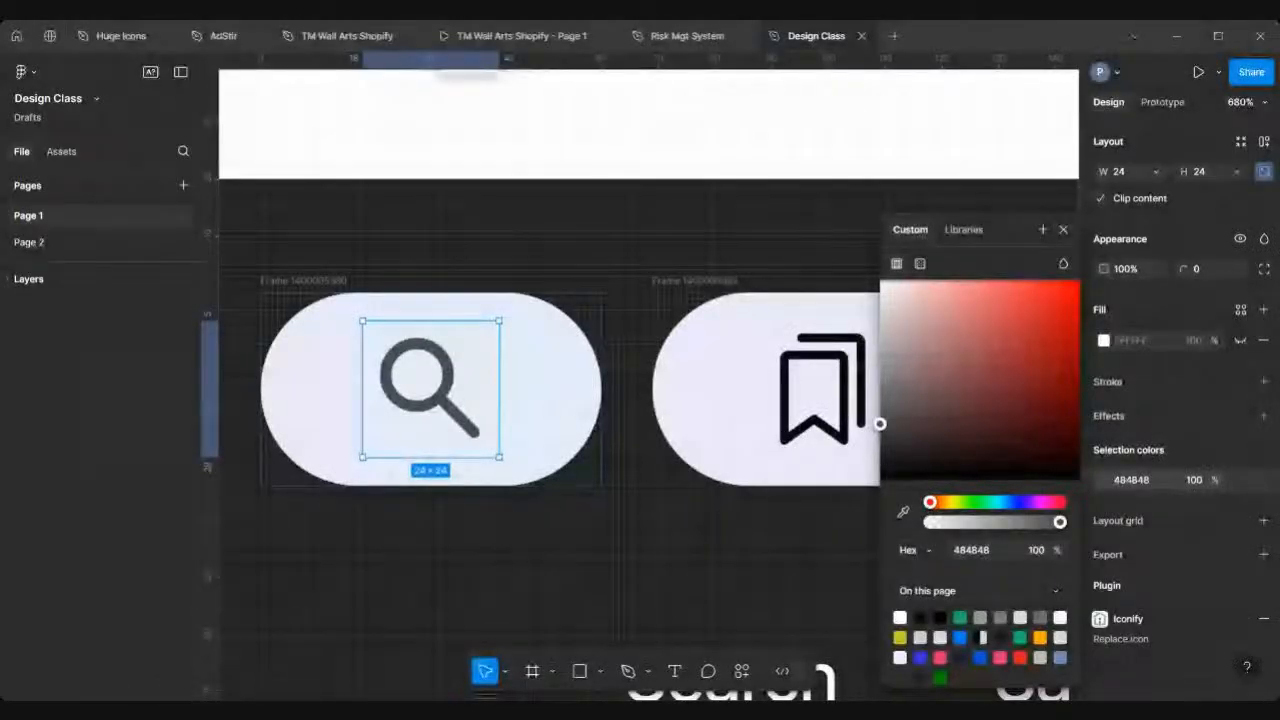
scroll(520, 449, "down", 5)
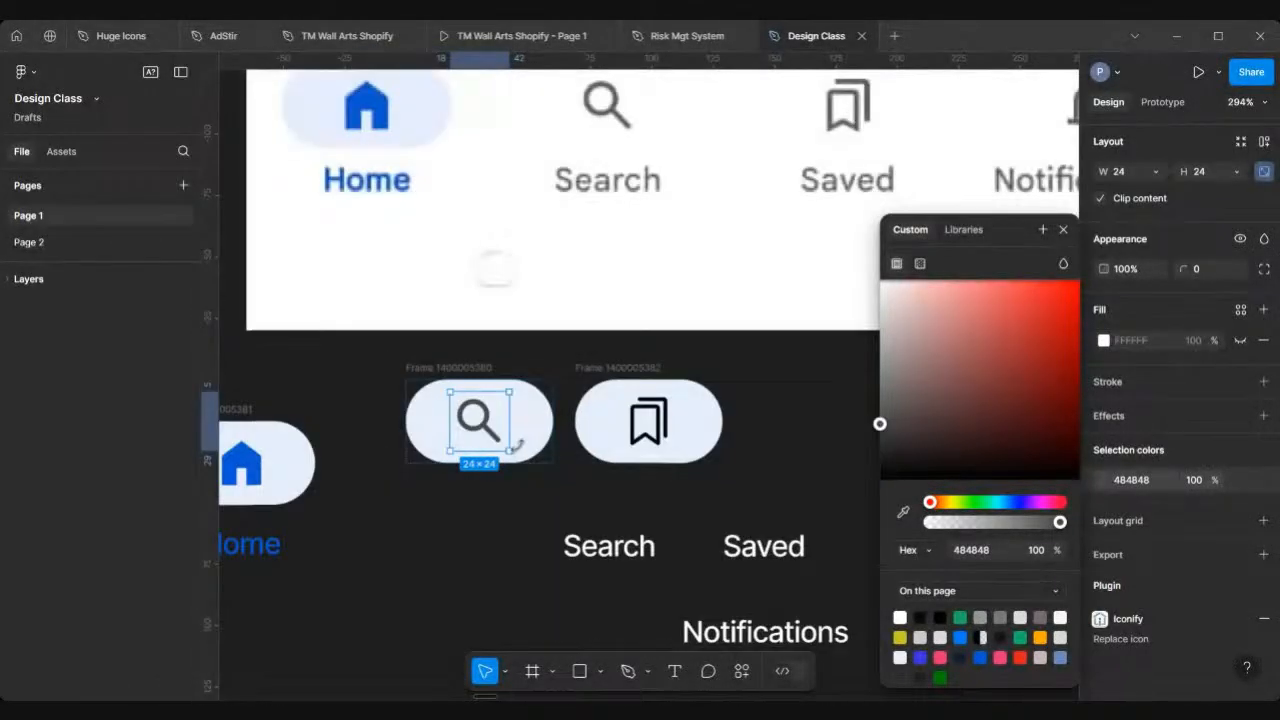
scroll(517, 445, "right", 1)
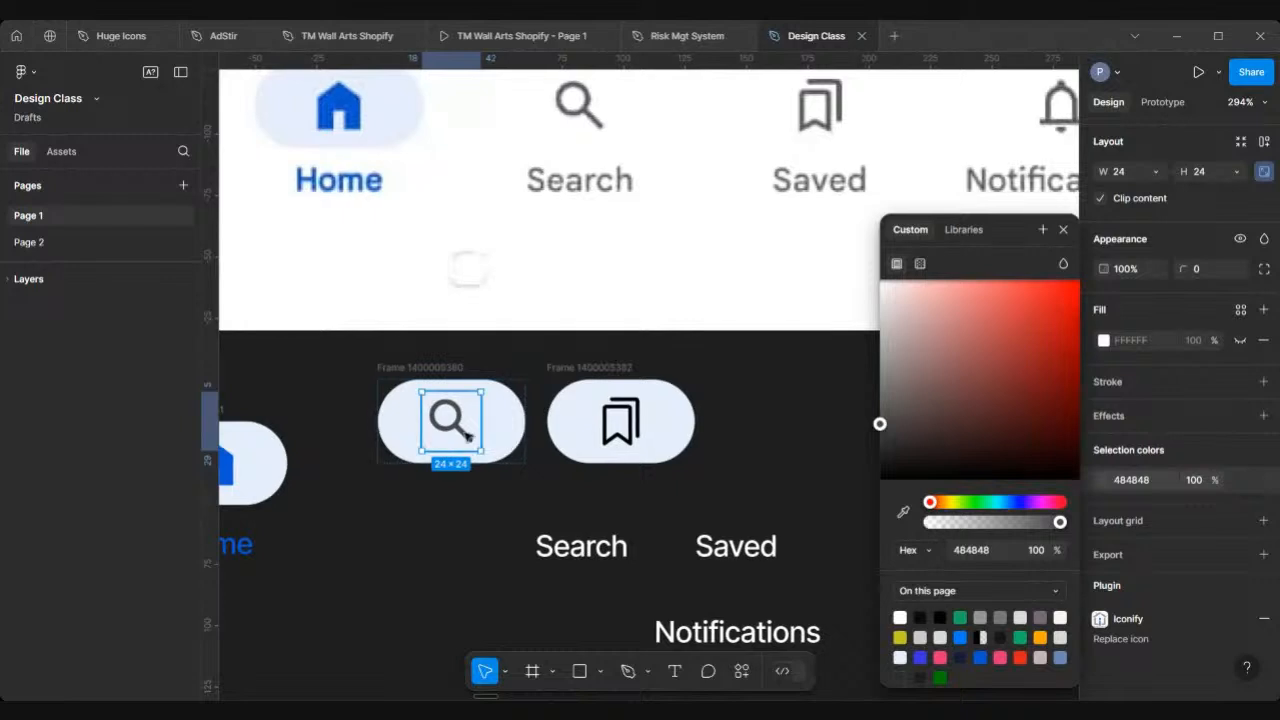
left_click(1063, 230)
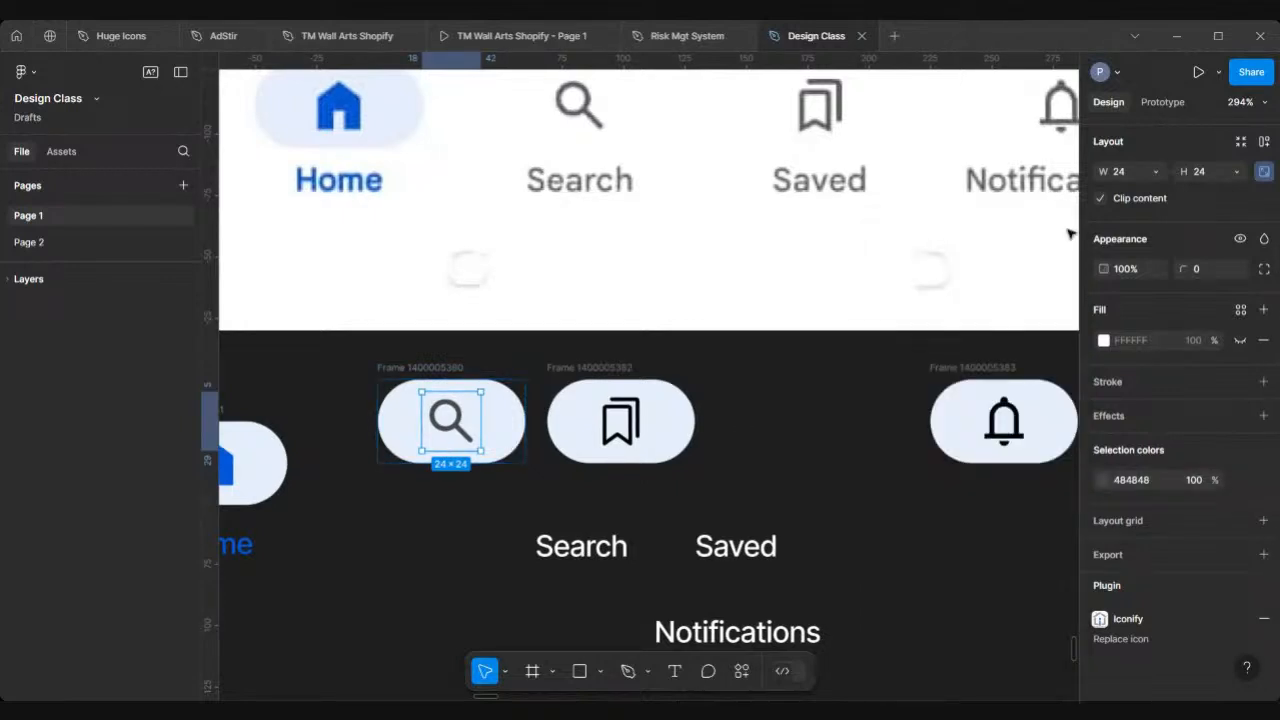
scroll(802, 400, "down", 2)
scroll(802, 400, "right", 1)
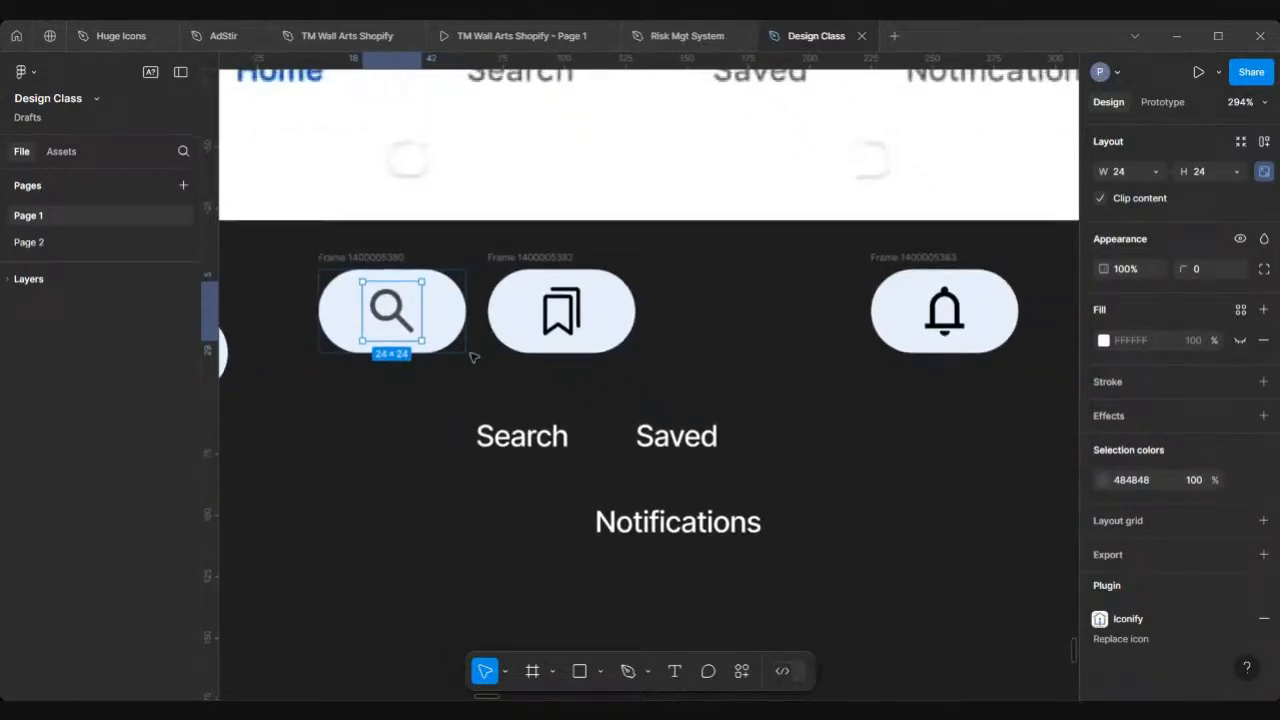
Set the Search label's text colour to 484848 to match its search icon
scroll(482, 328, "up", 3)
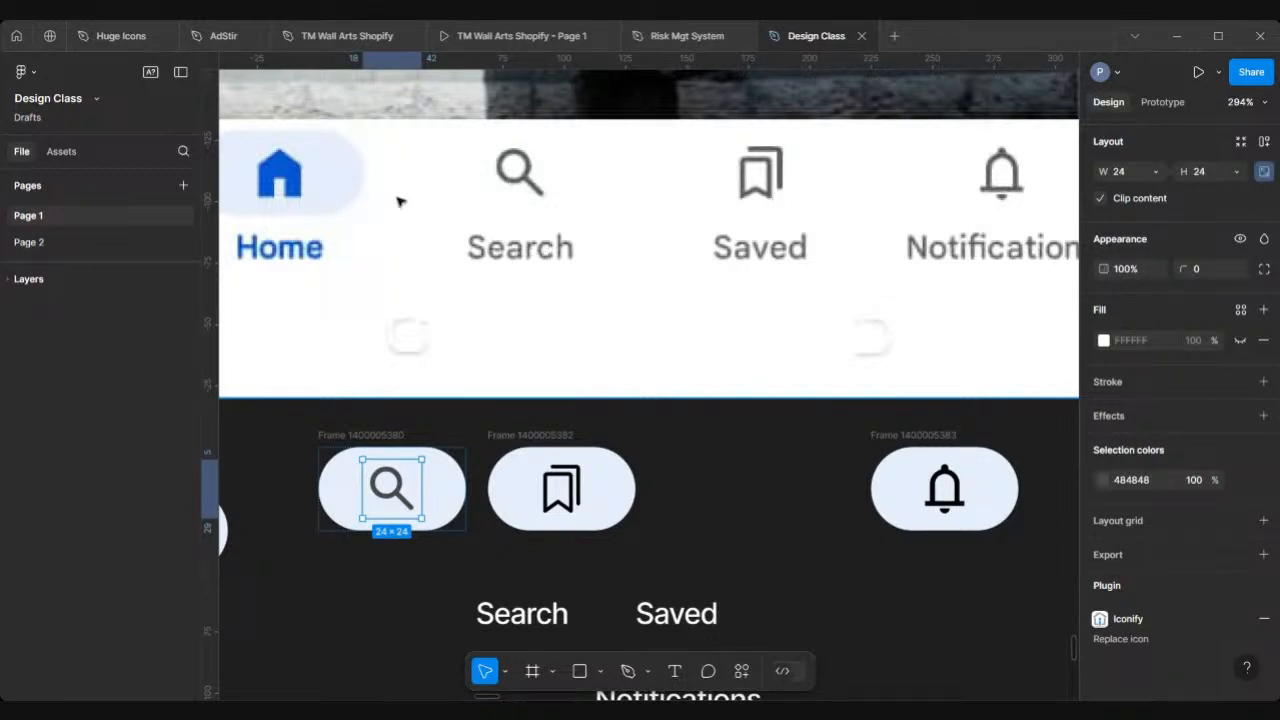
scroll(380, 204, "left", 4)
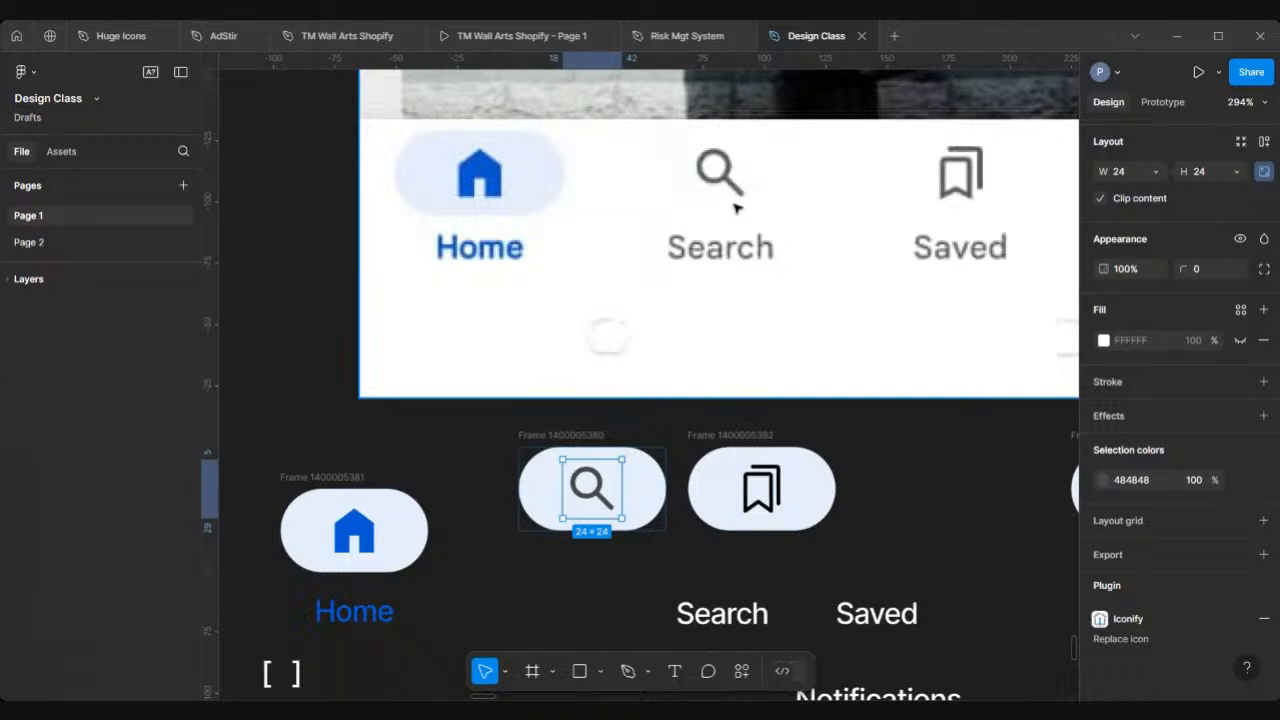
scroll(735, 200, "right", 5)
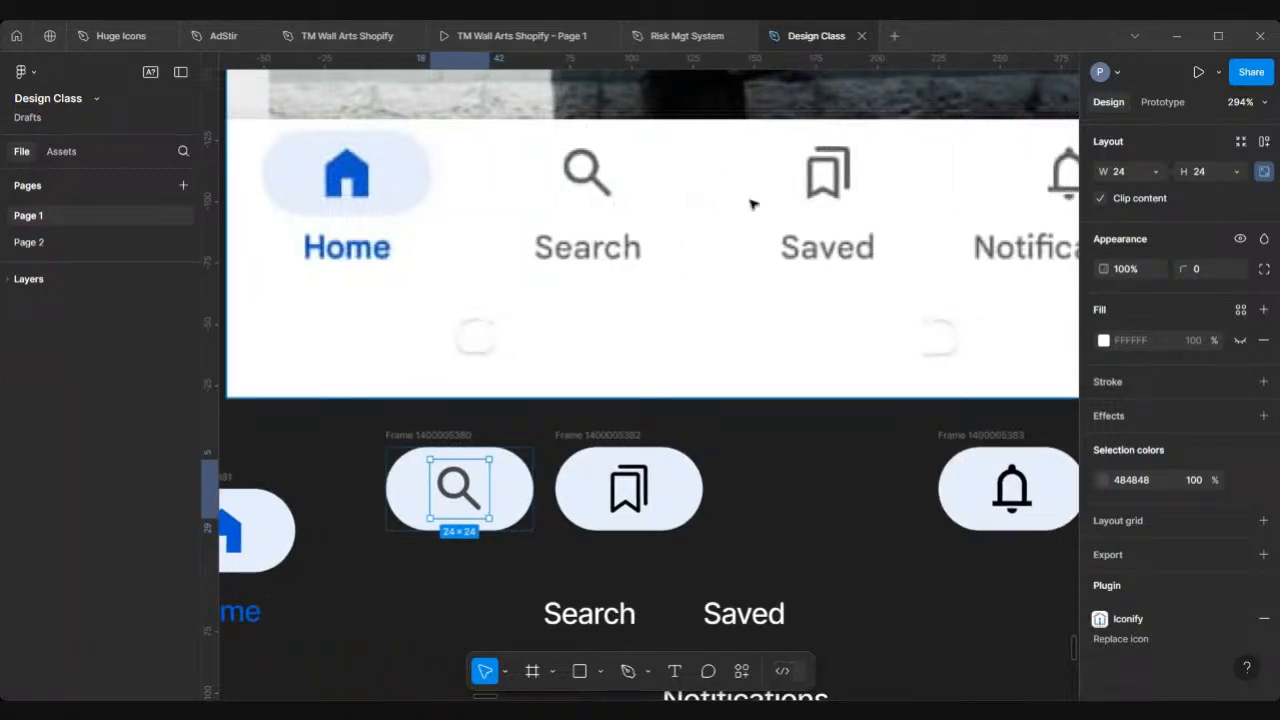
scroll(356, 150, "up", 5)
scroll(356, 150, "up", 2)
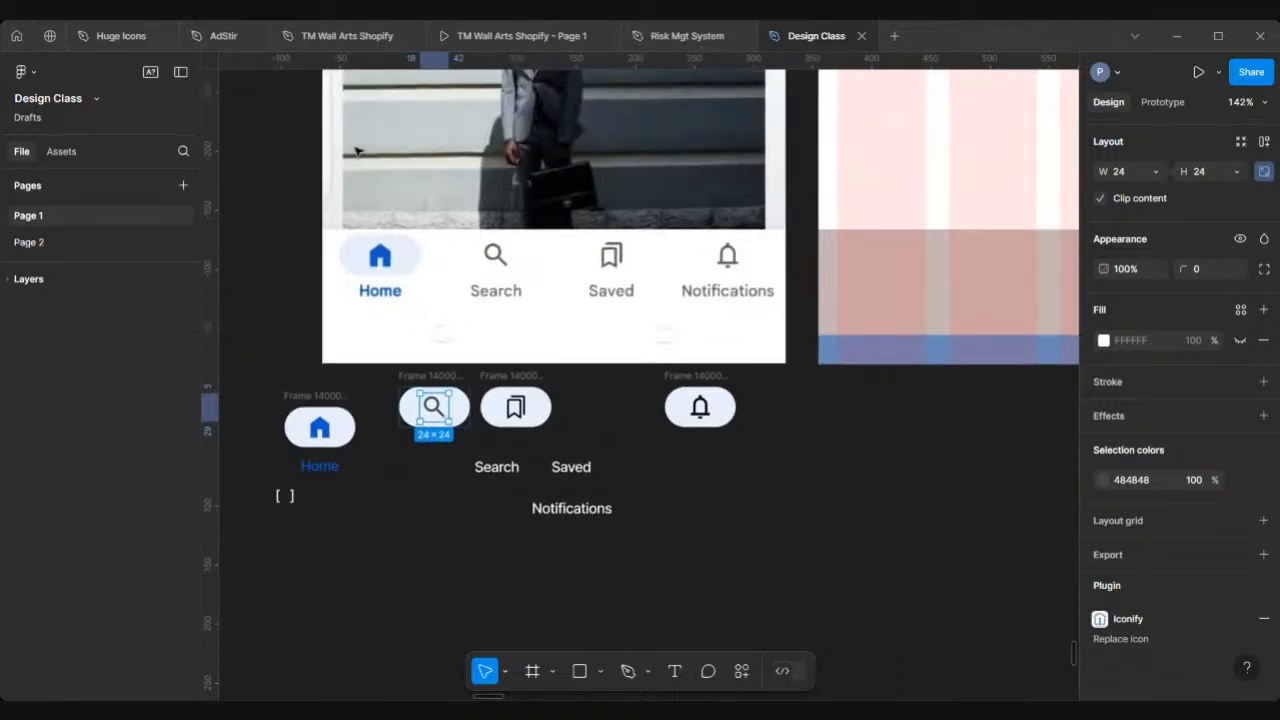
scroll(510, 457, "up", 3)
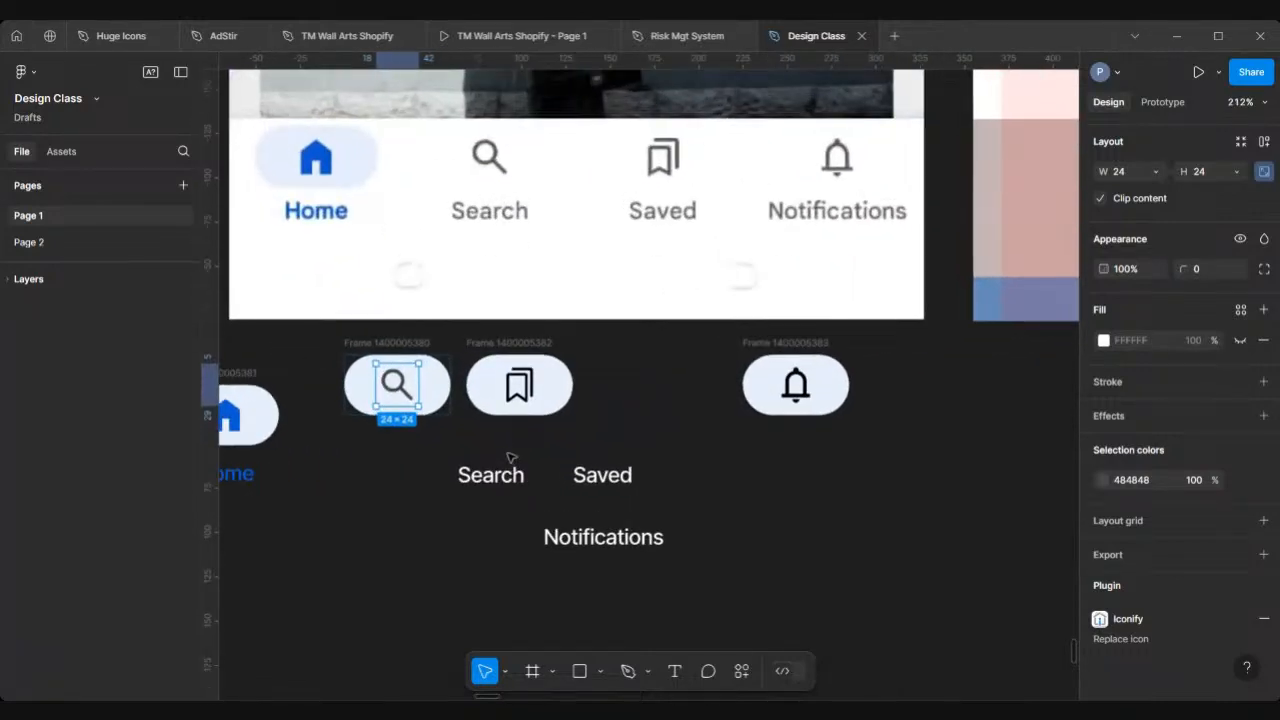
left_click(497, 476)
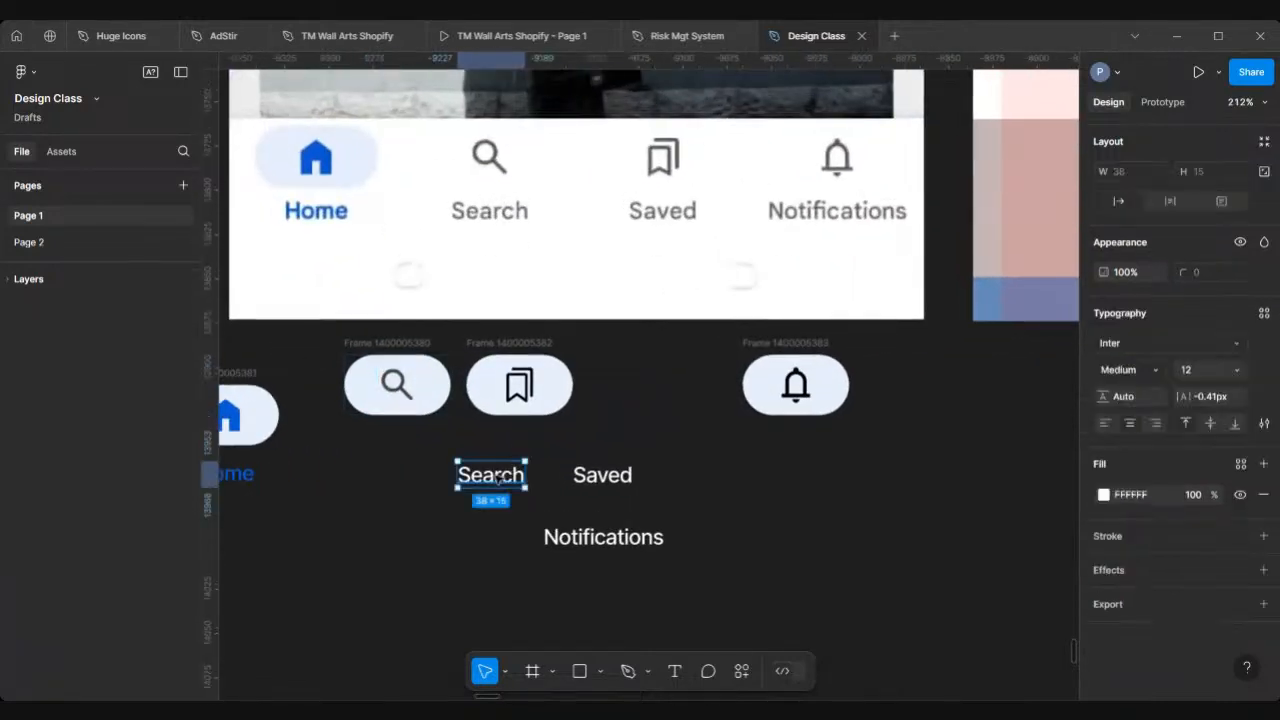
left_click(397, 385)
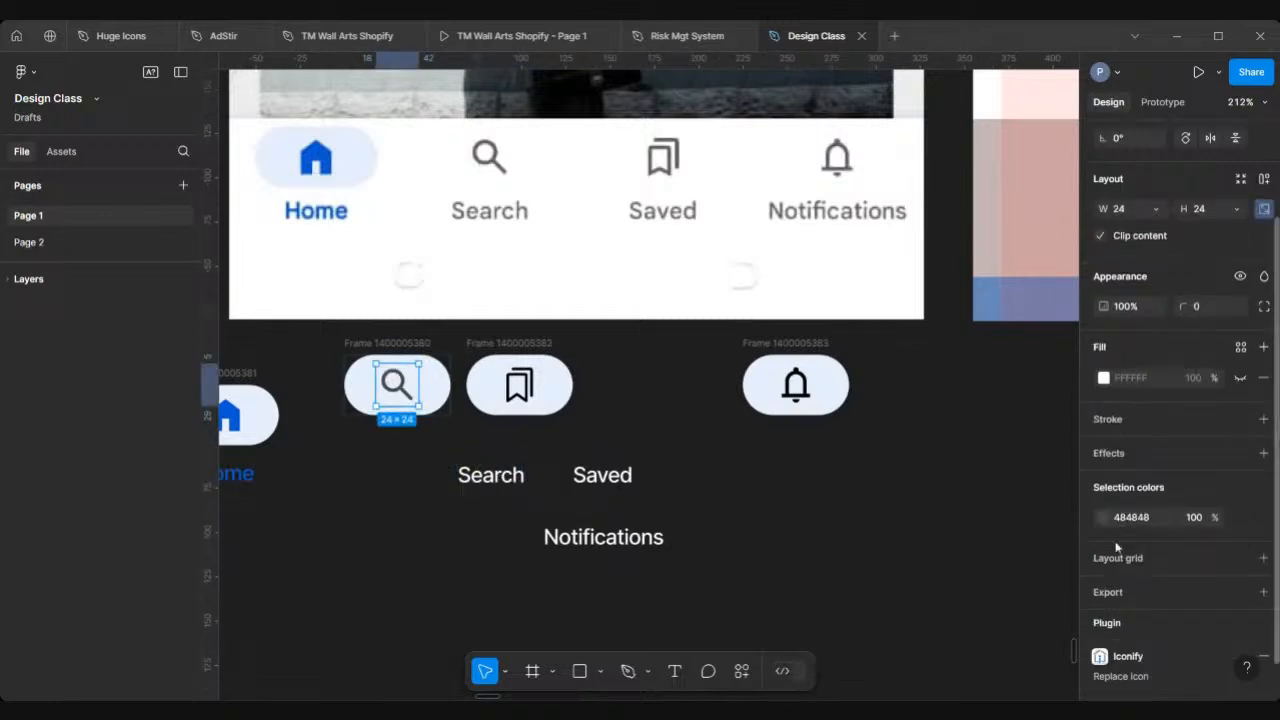
left_click(1150, 518)
left_click(485, 481)
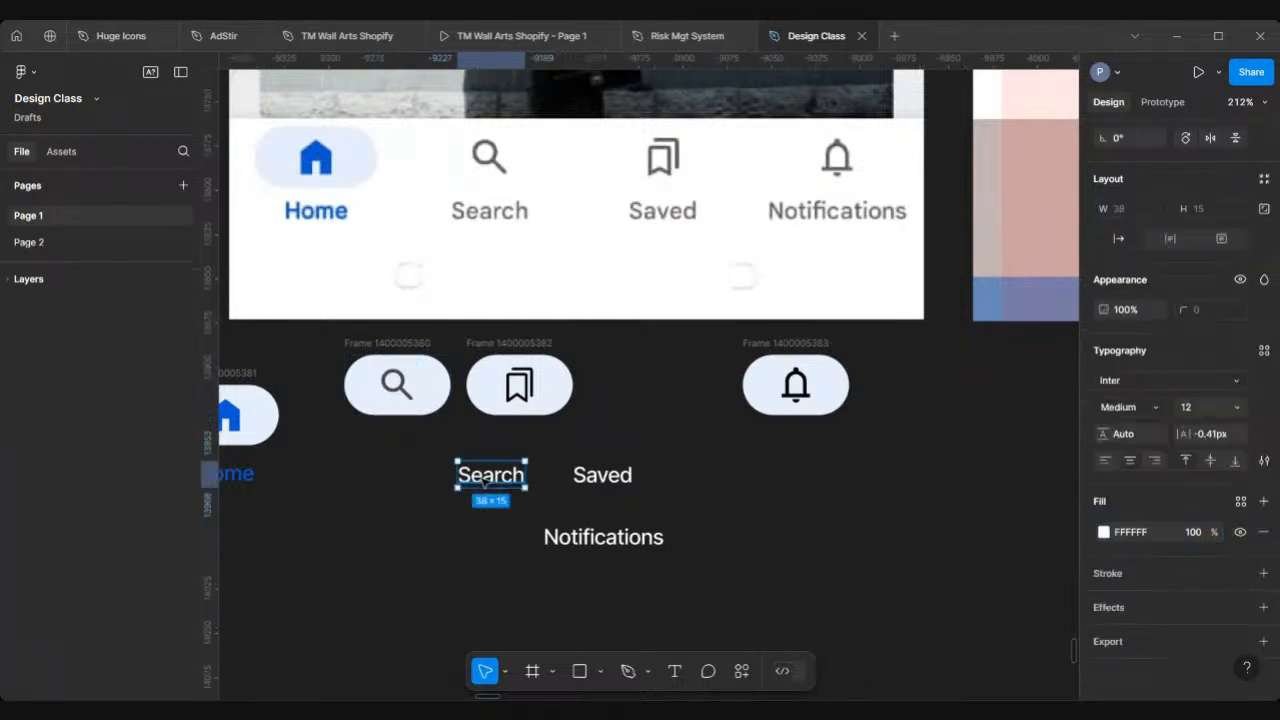
left_click(1146, 538)
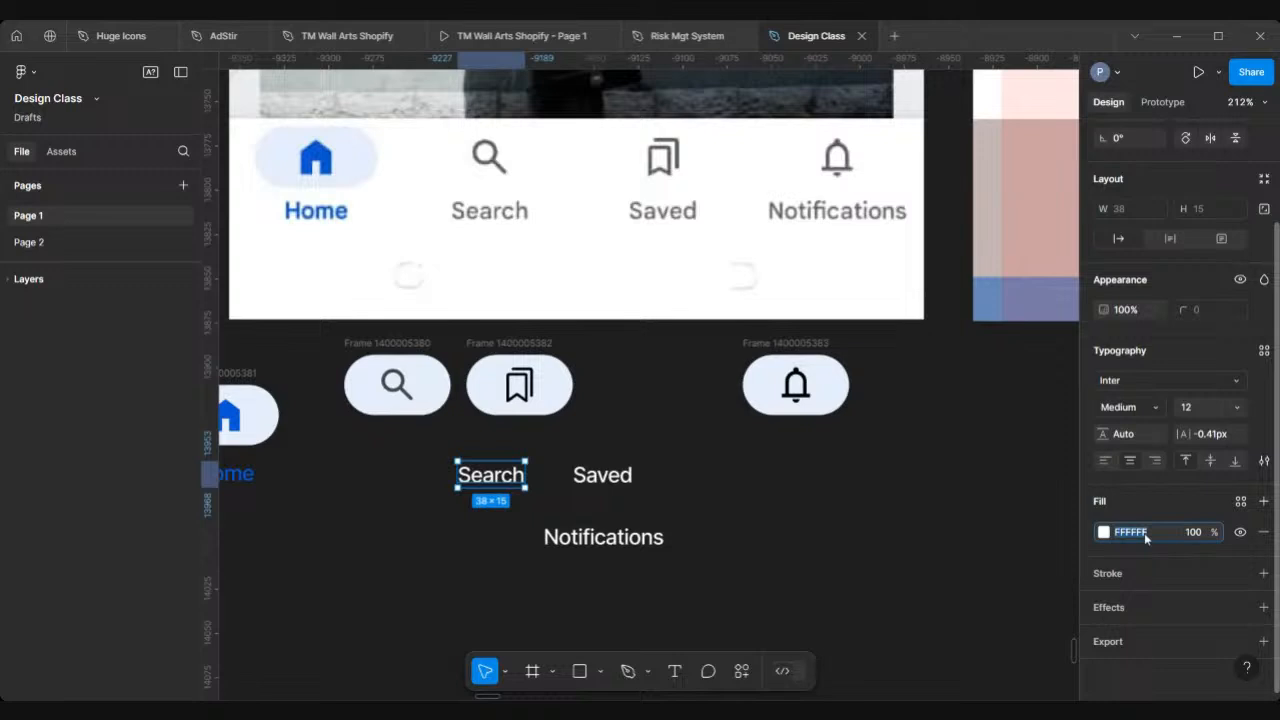
type("484848")
key("Return")
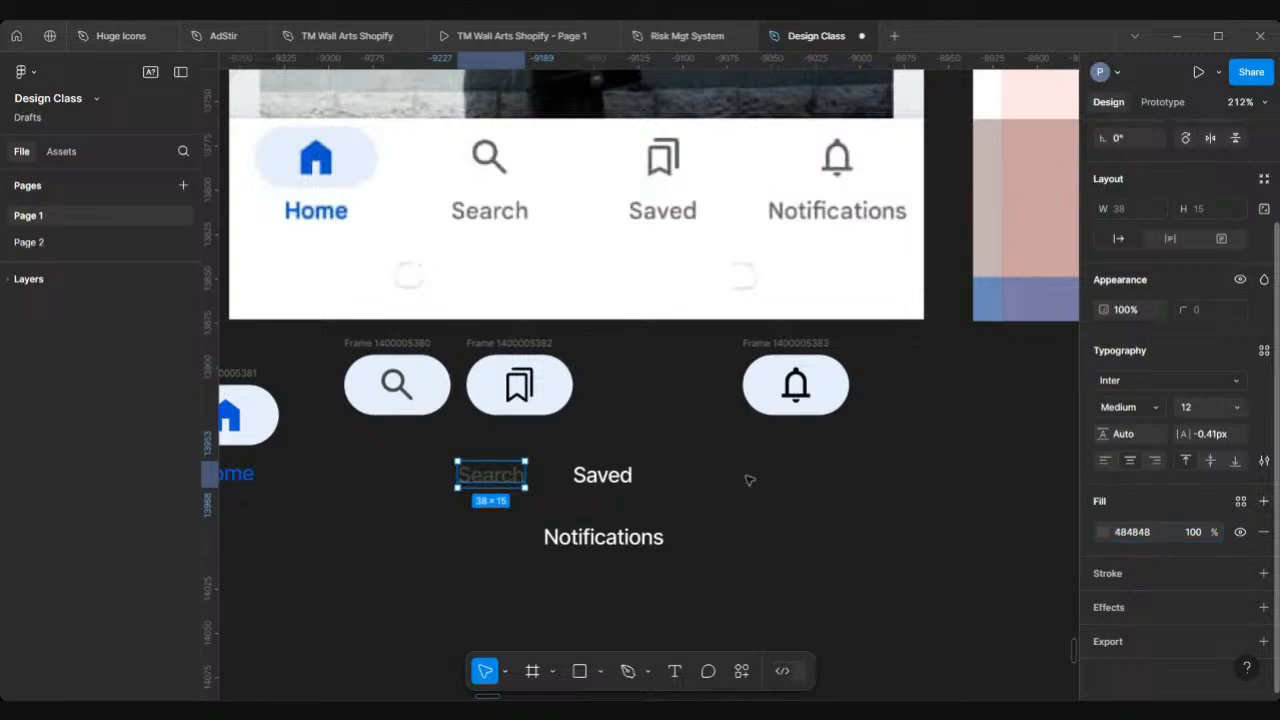
Centre the Search label beneath the search pill and raise the Home item so both labels line up
scroll(659, 447, "left", 3)
left_click_drag(618, 474, 521, 456)
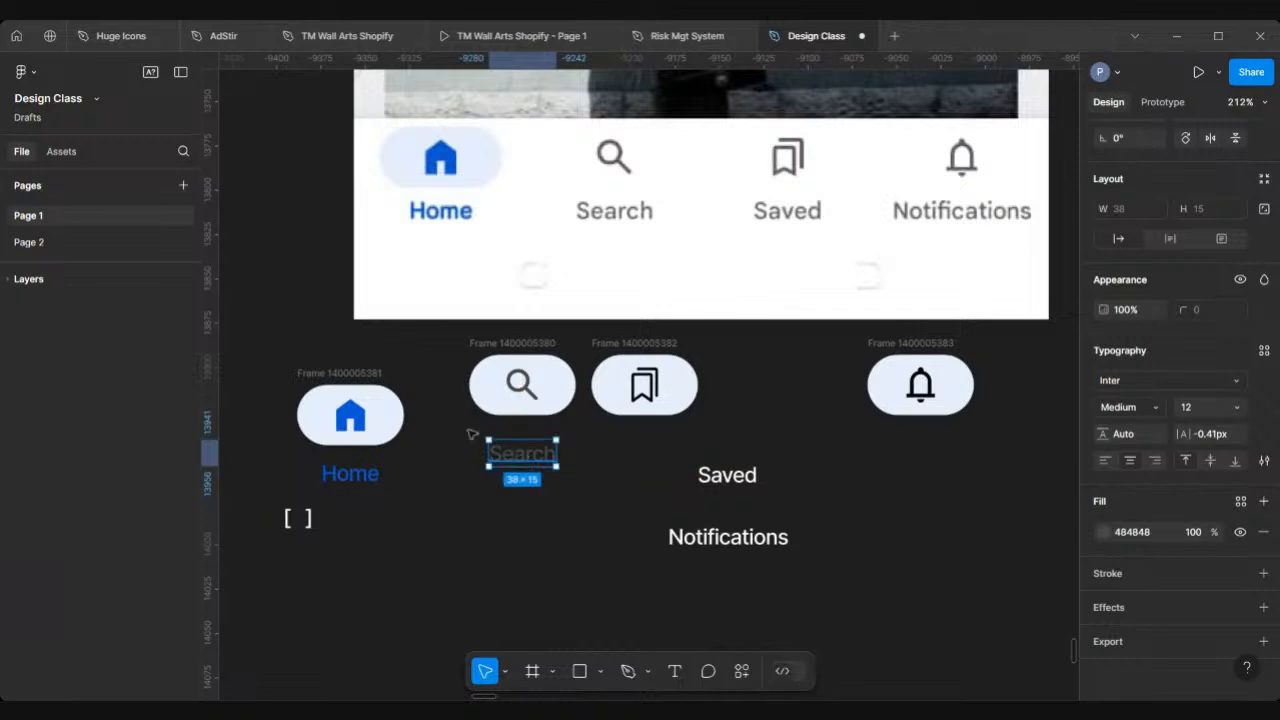
left_click(331, 374)
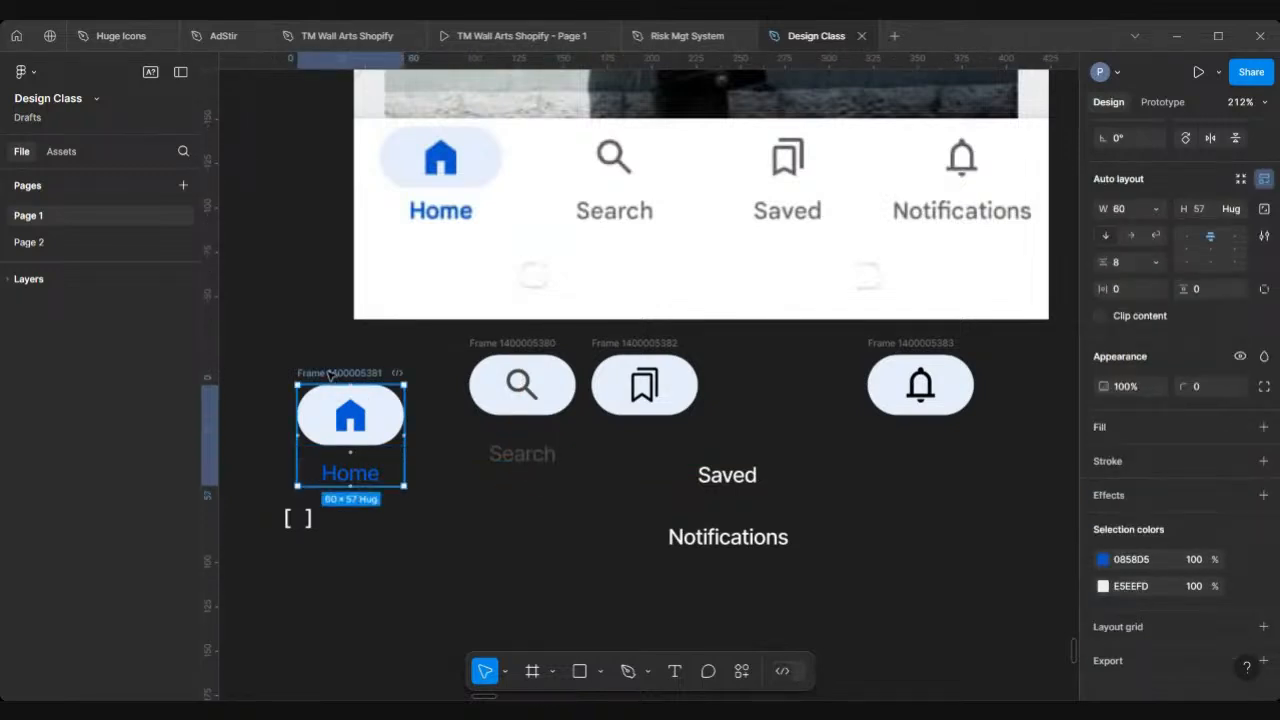
left_click_drag(329, 411, 330, 392)
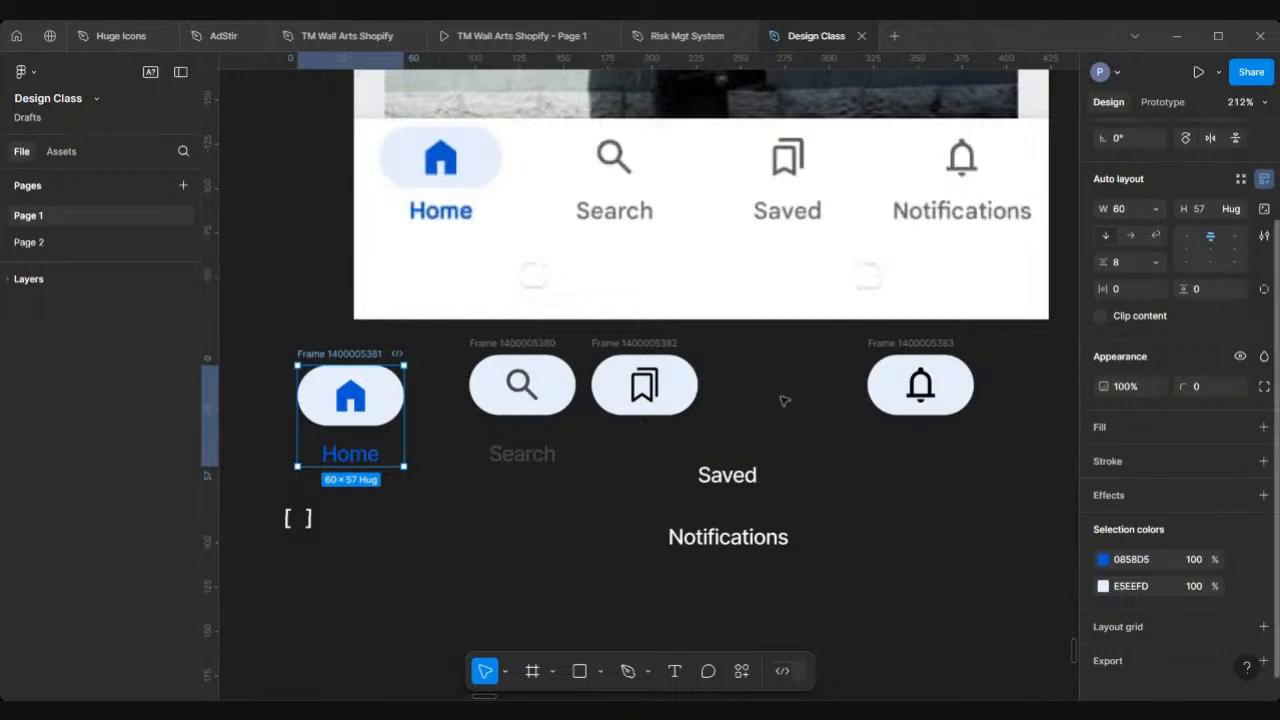
Set the fill of the Saved and Notifications labels together to 484848
scroll(352, 437, "up", 1)
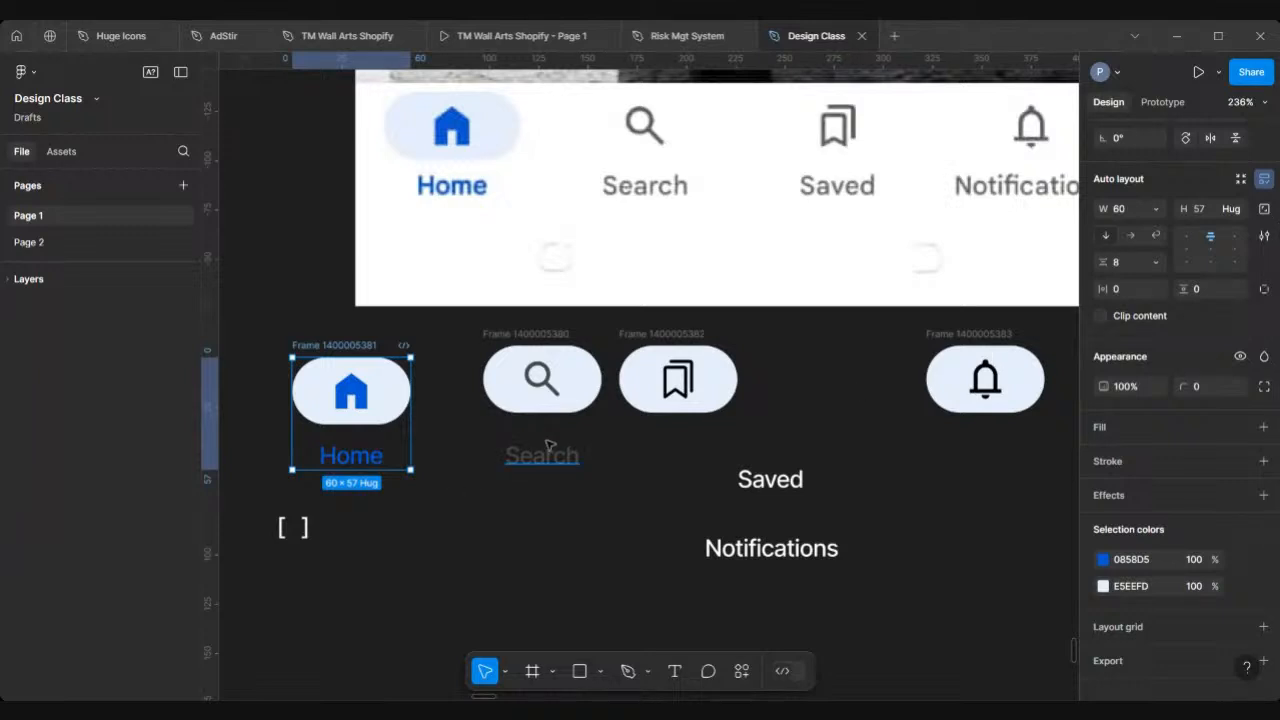
left_click(769, 481)
left_click_drag(890, 460, 656, 608)
scroll(1160, 534, "down", 3)
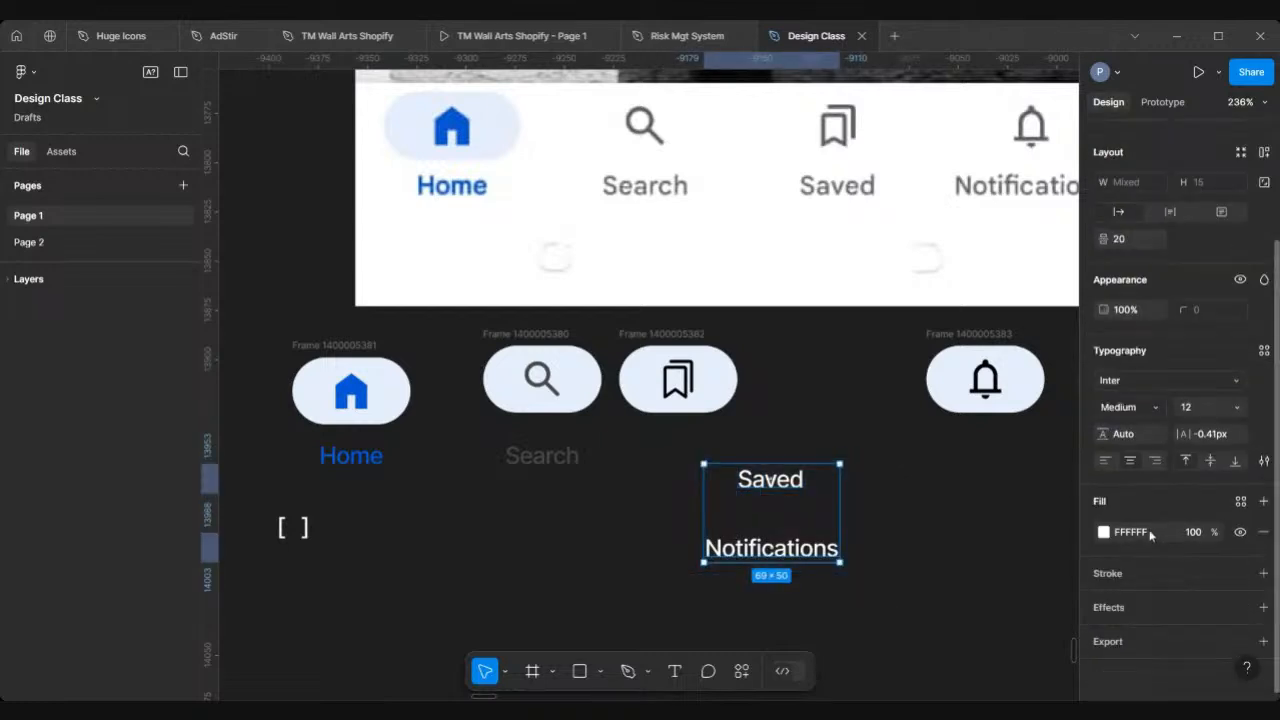
left_click(1150, 534)
type("484848")
key("Return")
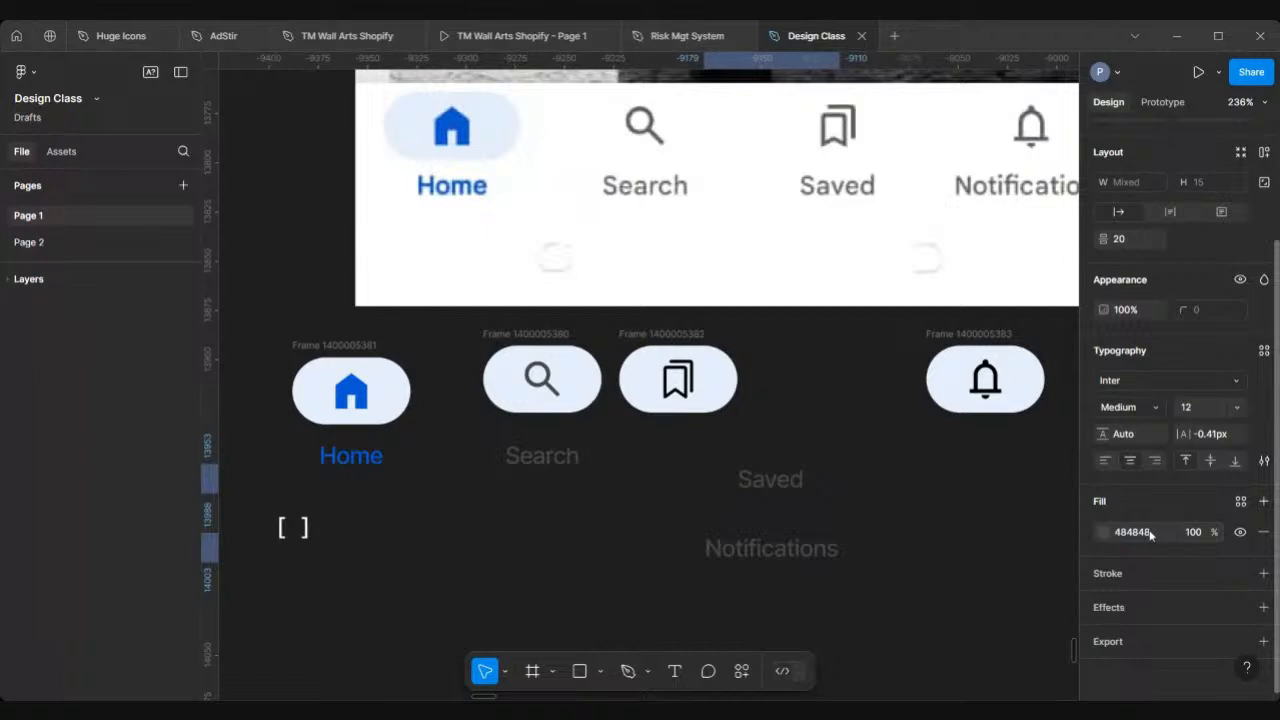
Set the bookmark icon's colour to 484848 within its pill
scroll(678, 380, "up", 5)
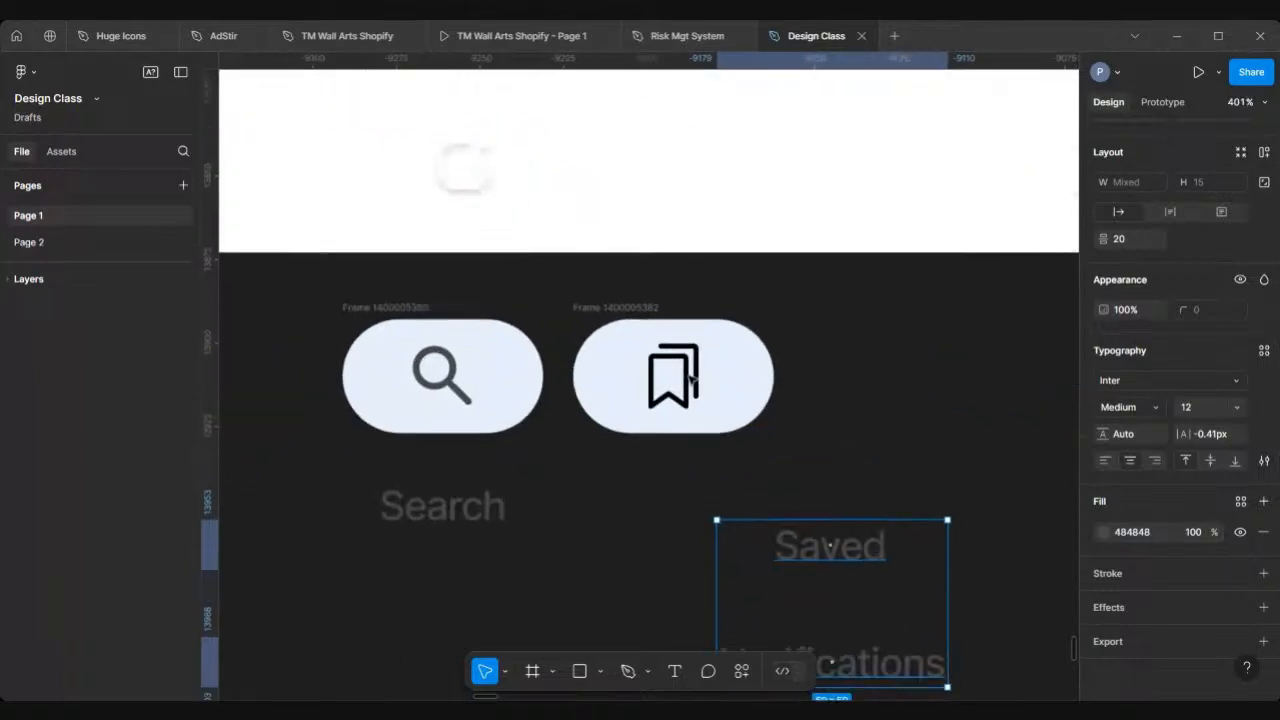
left_click(683, 368)
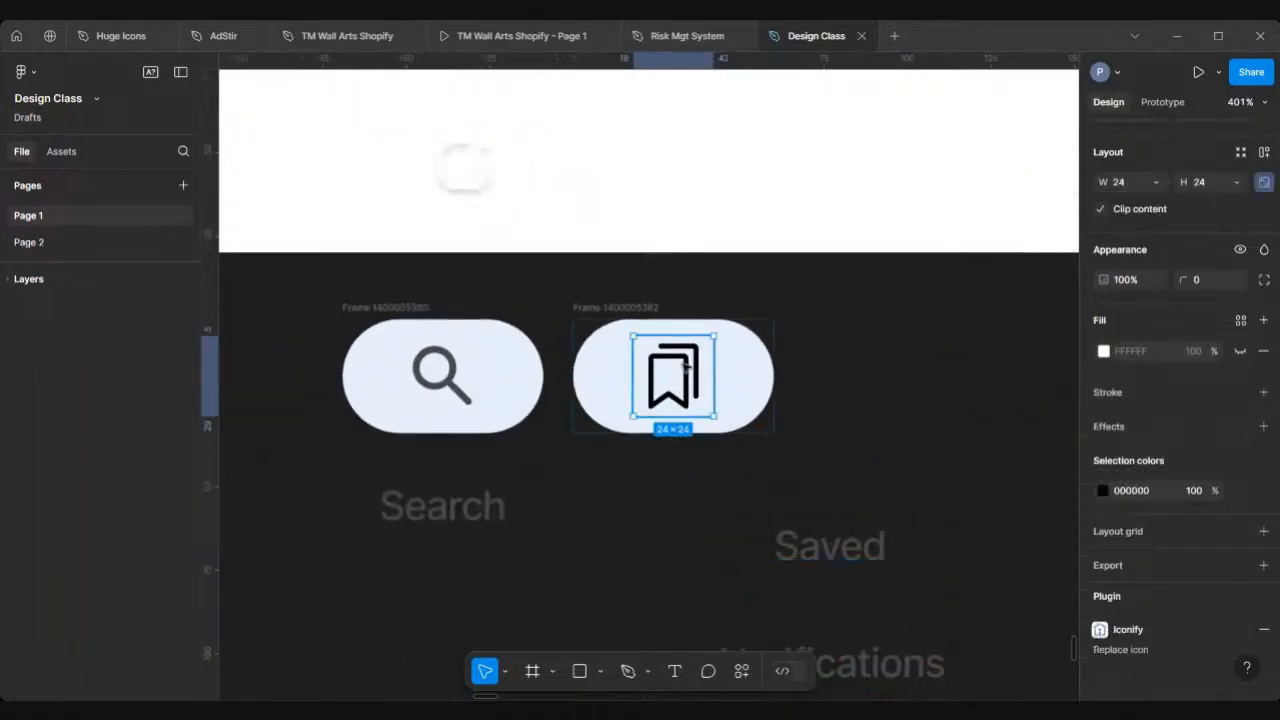
double_click(1150, 494)
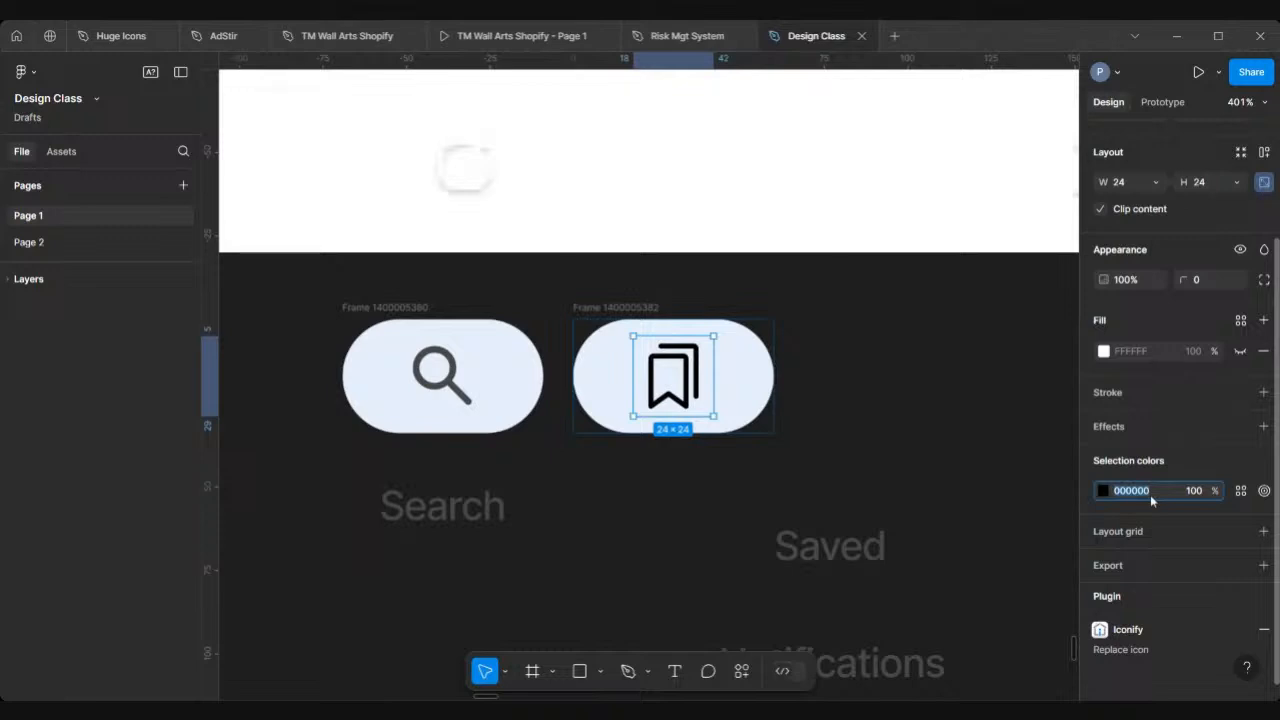
key("Return")
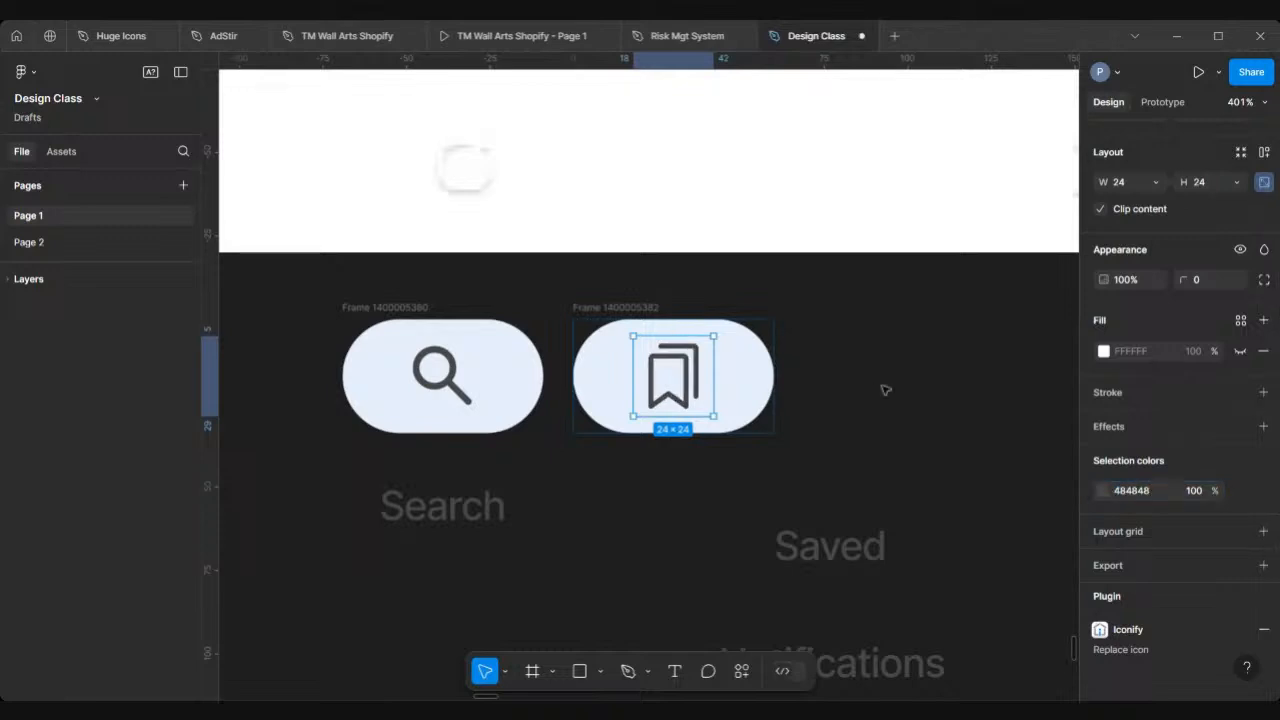
Set the bell icon's colour to 484848 within its pill
scroll(860, 393, "right", 5)
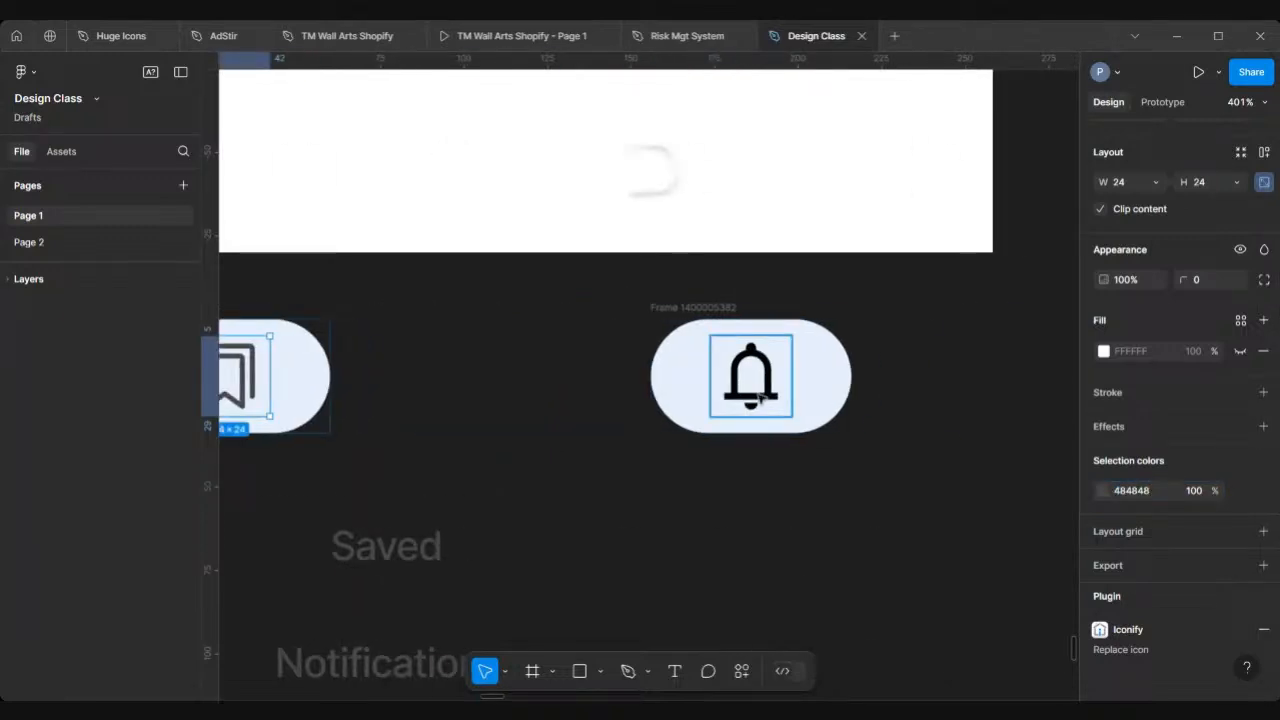
left_click(760, 398)
double_click(1160, 496)
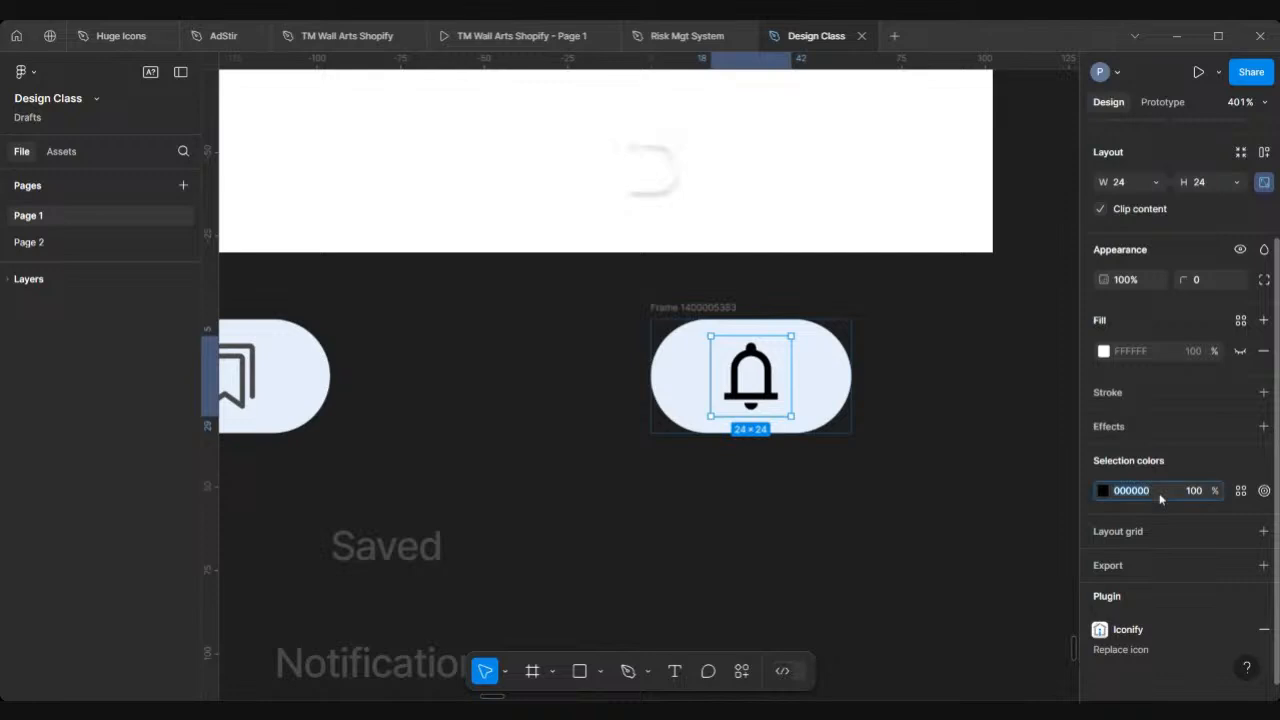
type("484848")
key("Return")
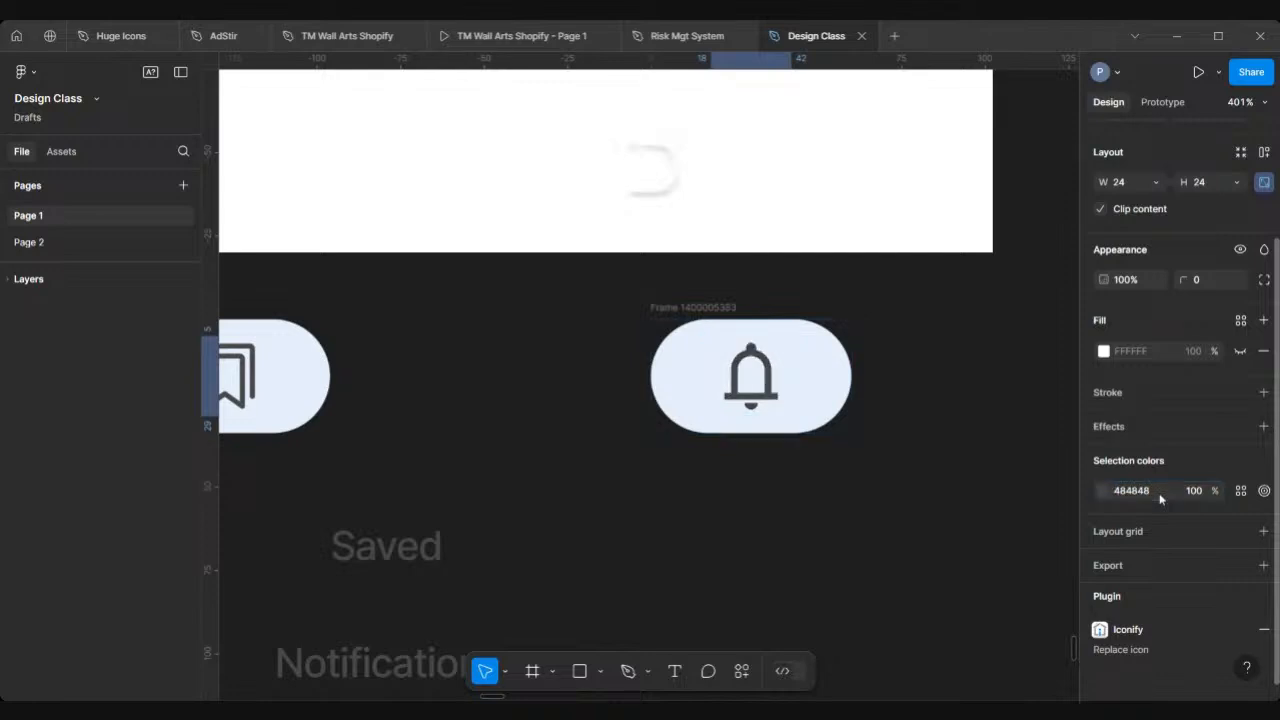
Move the Search label up closer to its pill, keeping it centred below the icon
scroll(789, 371, "down", 5)
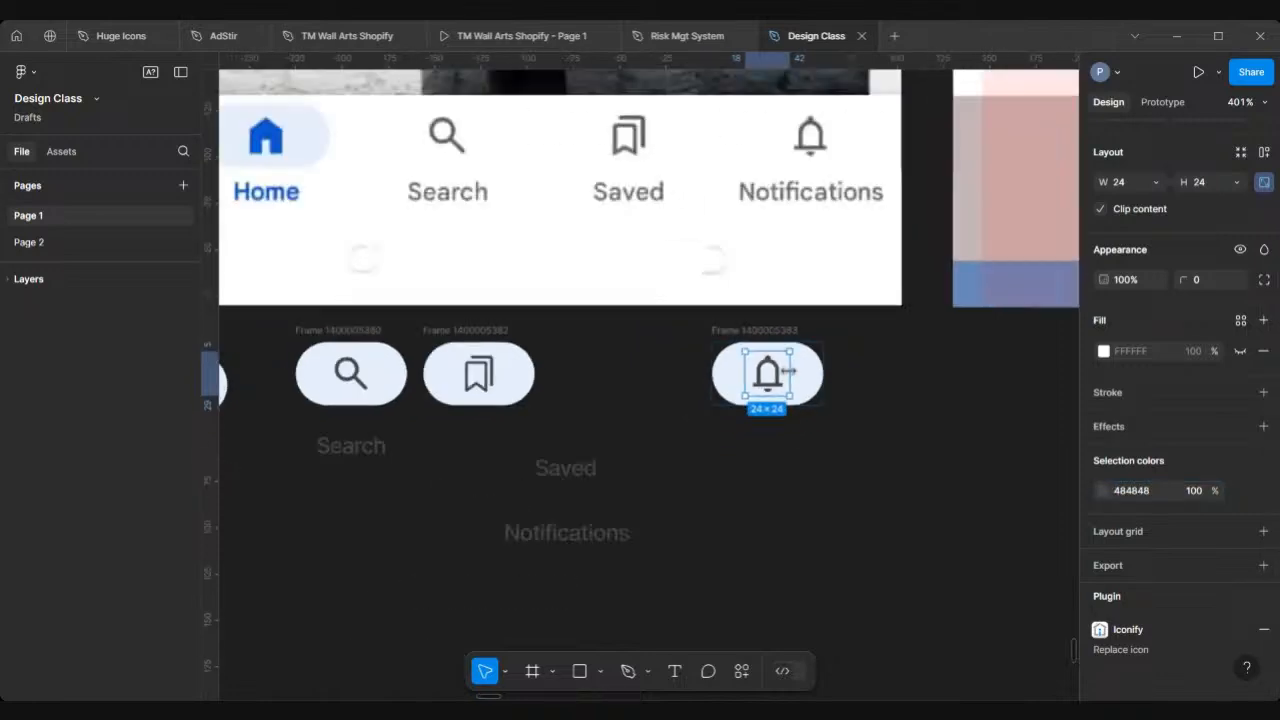
scroll(782, 318, "left", 3)
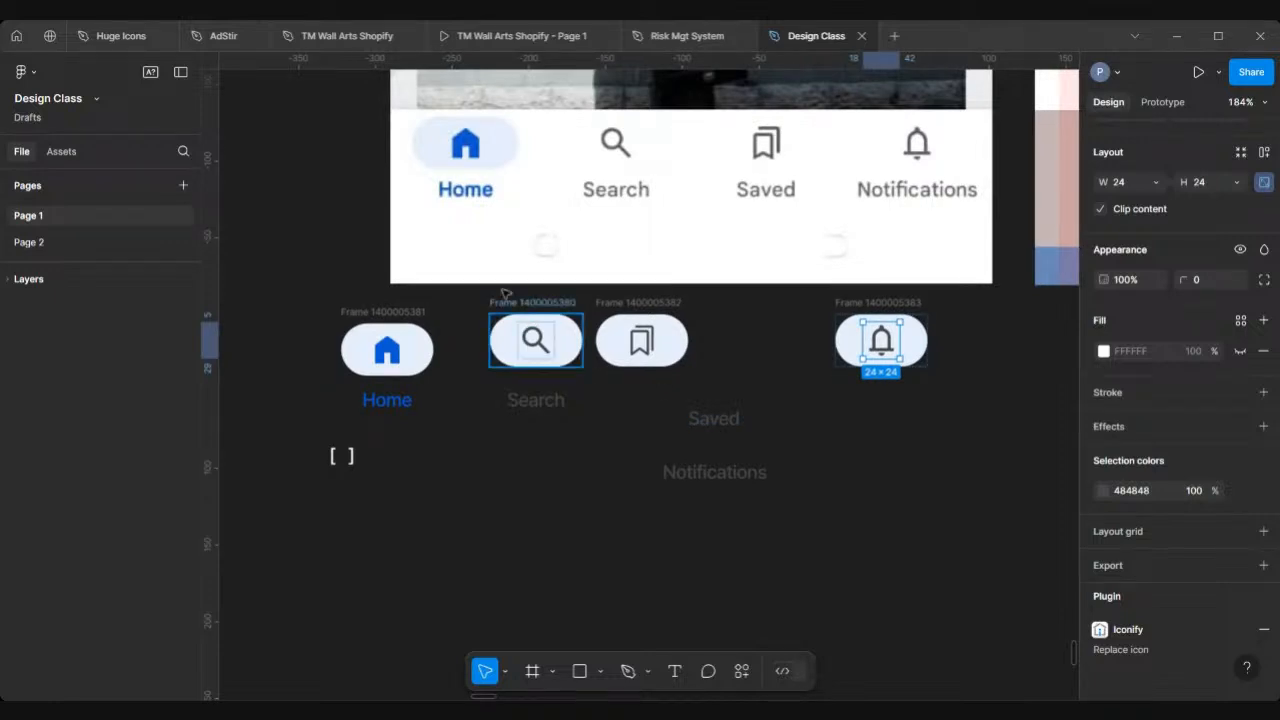
scroll(505, 362, "up", 3)
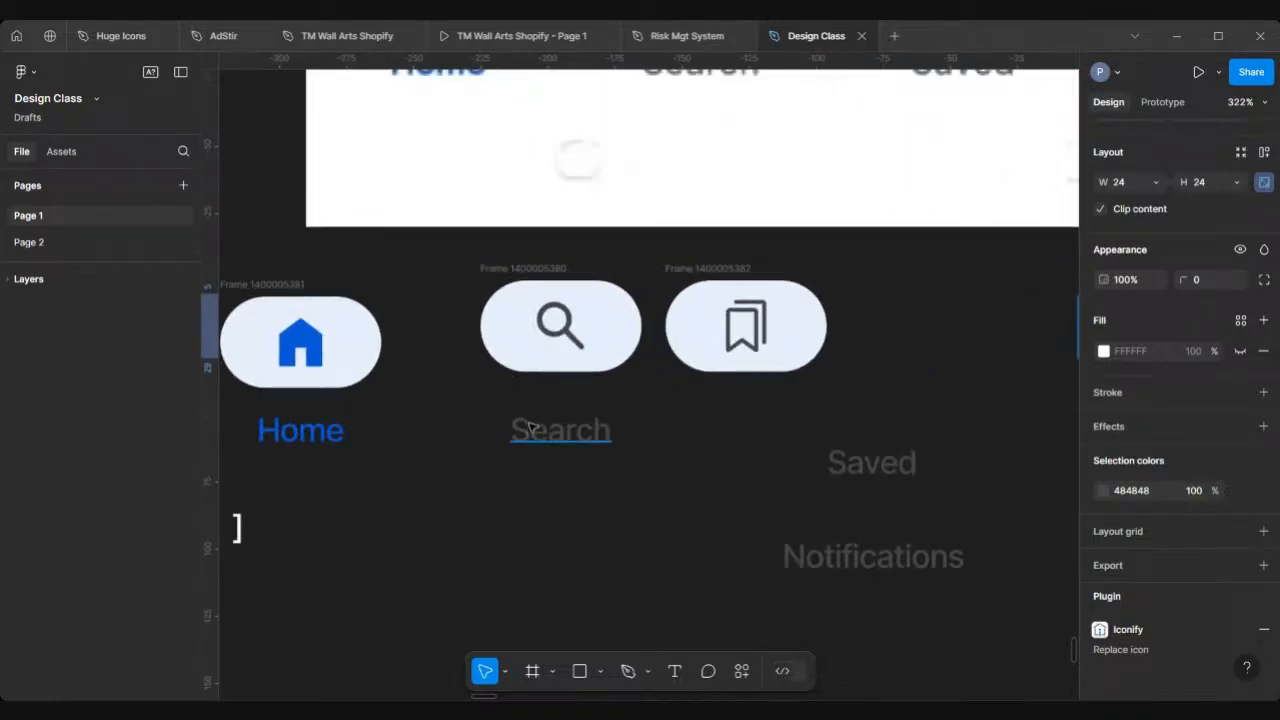
mouse_move(531, 430)
left_mouse_down()
mouse_move(524, 414)
mouse_move(541, 420)
left_mouse_up()
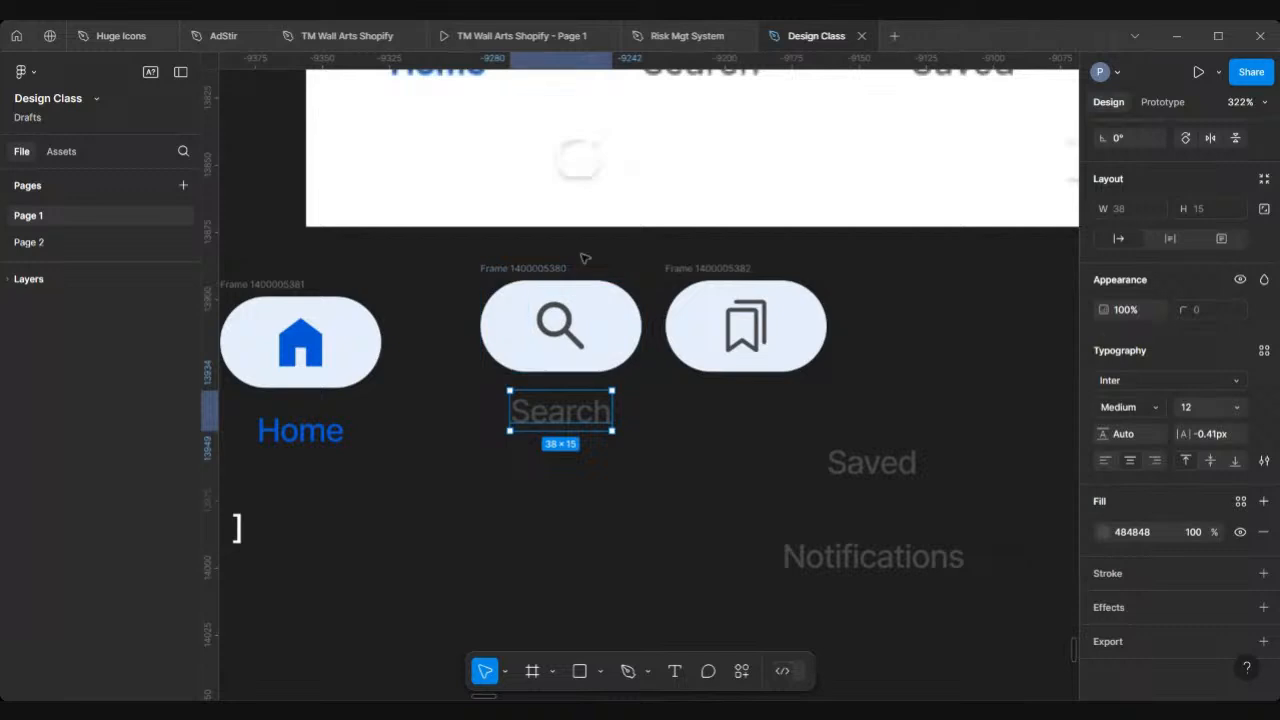
Remove the E5EEFD background fill from the search icon's pill
scroll(586, 257, "up", 4)
scroll(531, 337, "down", 1)
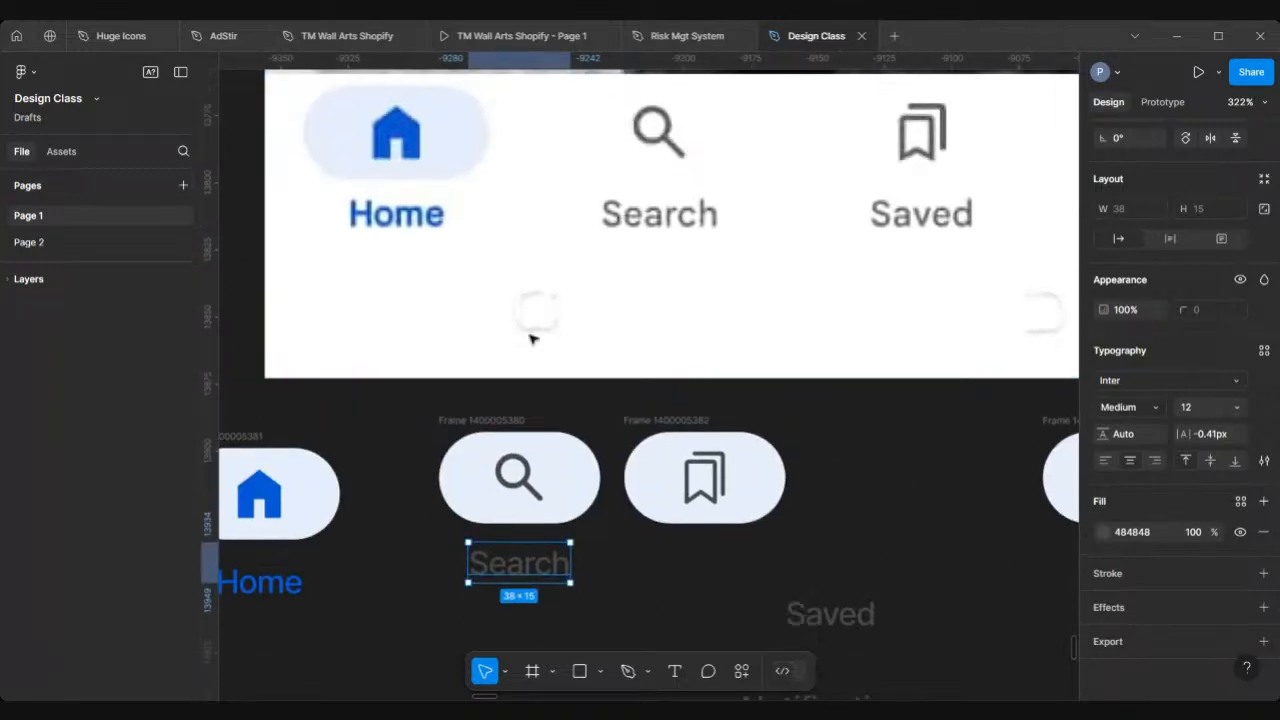
left_click(455, 490)
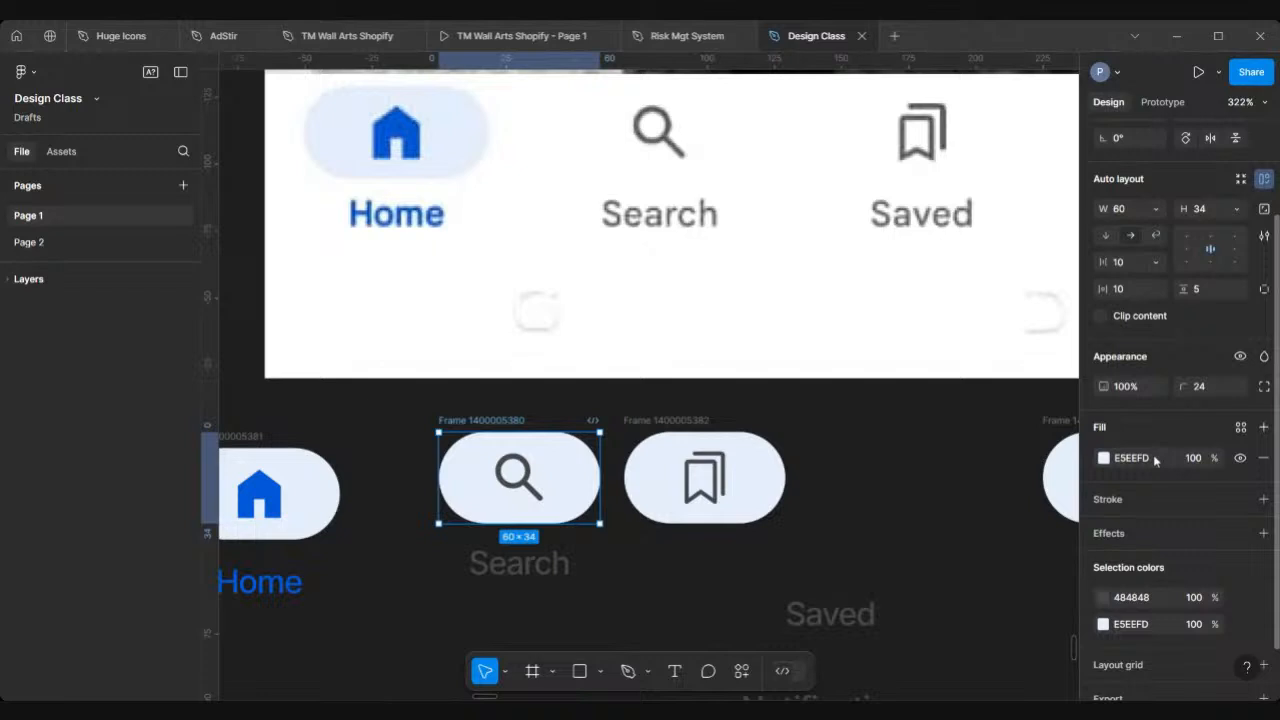
left_click(1263, 459)
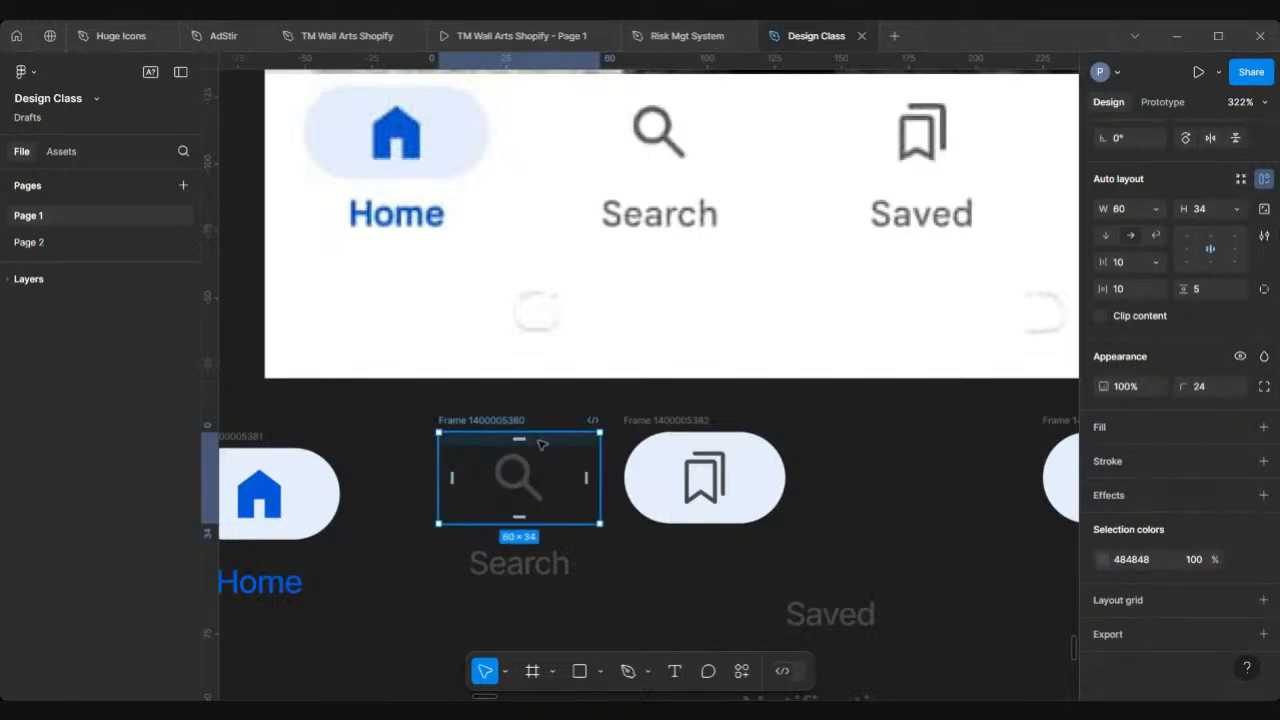
Add a black 1 px inside stroke to the search icon's frame and remove it again
scroll(541, 444, "up", 5)
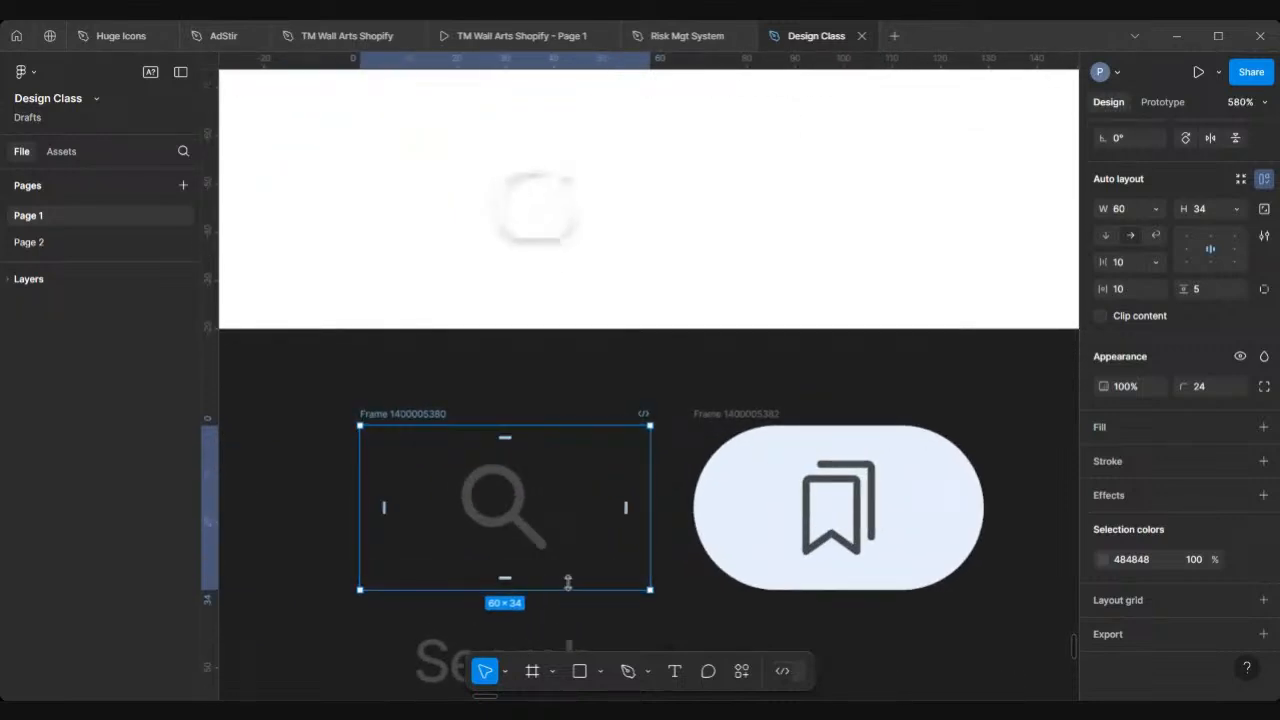
left_click(1264, 461)
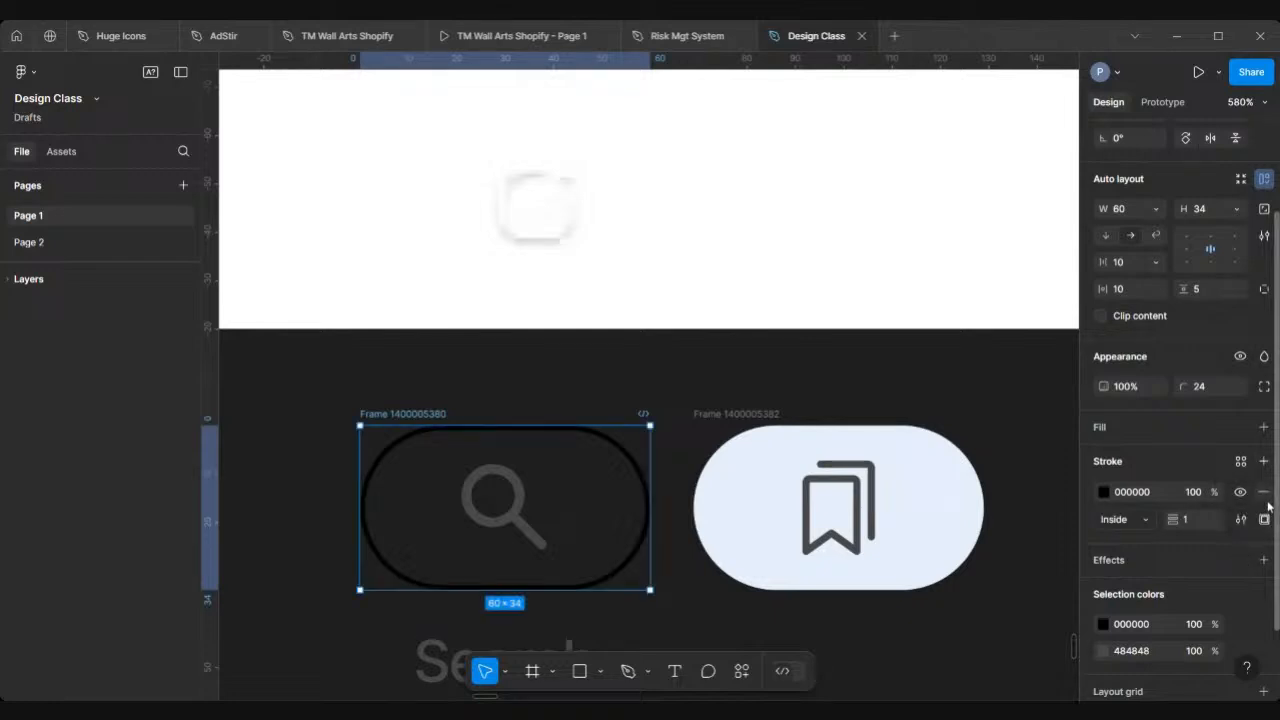
left_click(1262, 494)
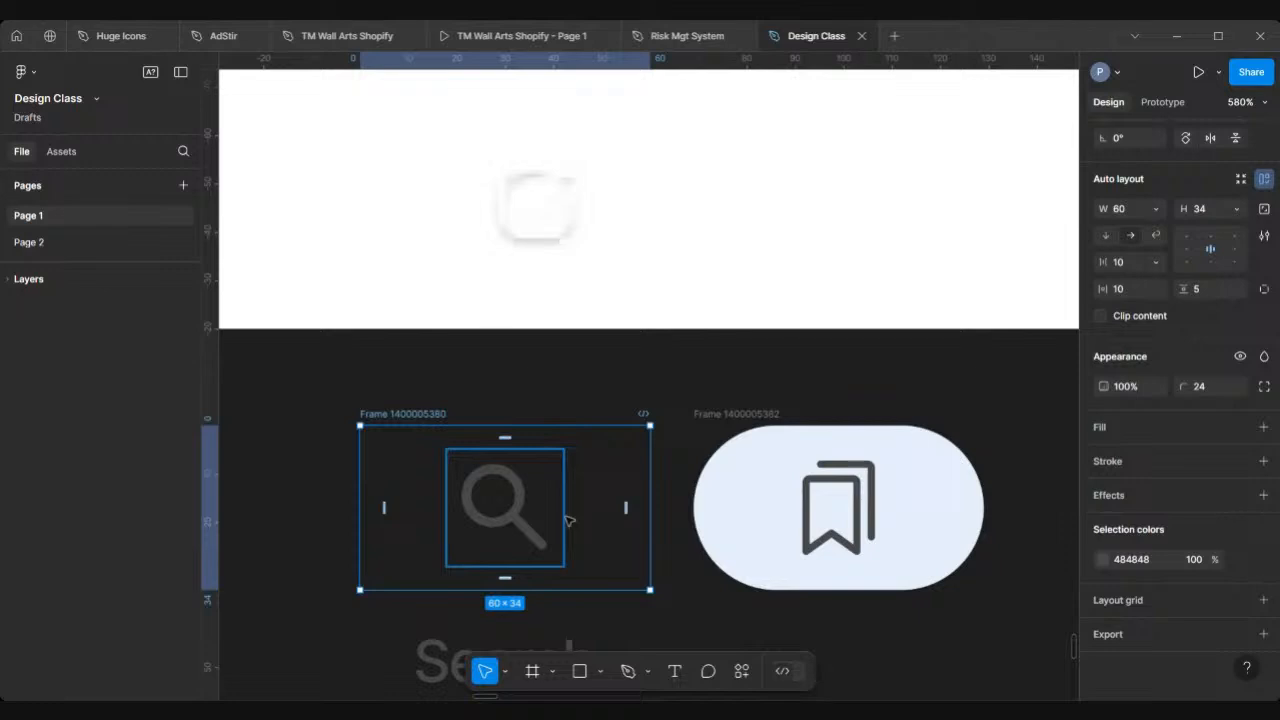
scroll(568, 520, "down", 5)
scroll(566, 517, "down", 2)
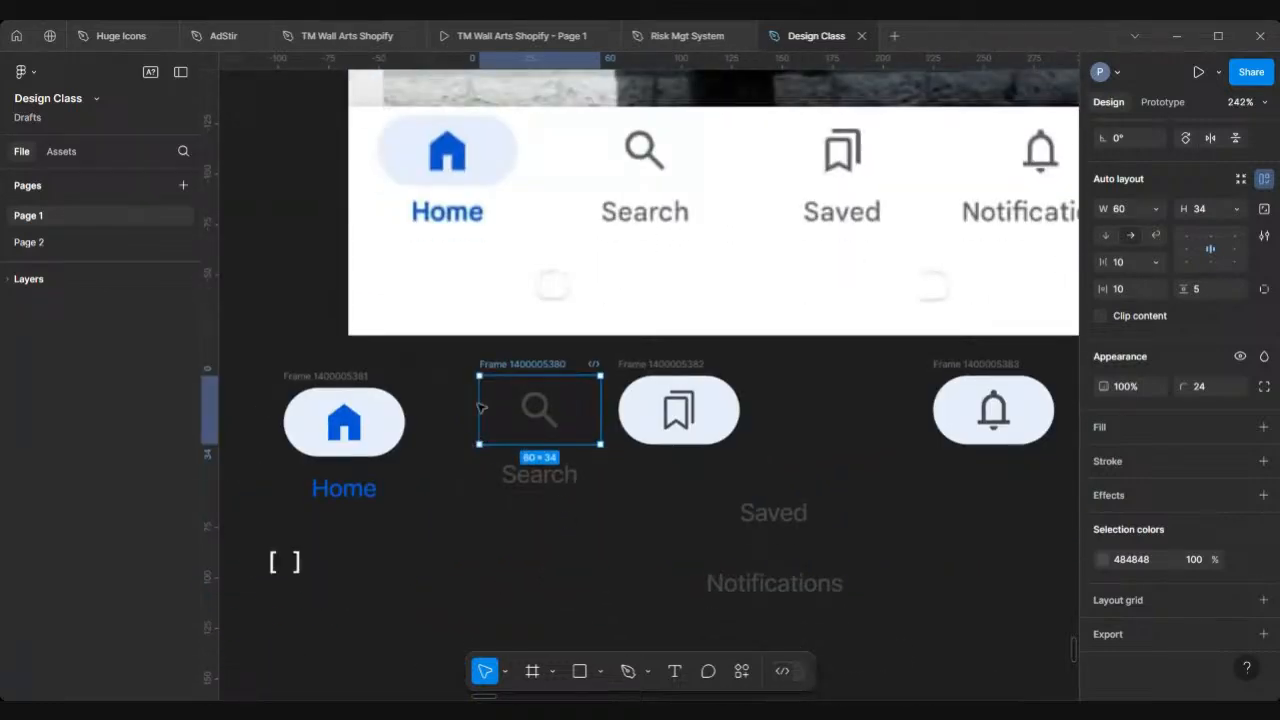
scroll(517, 533, "up", 3)
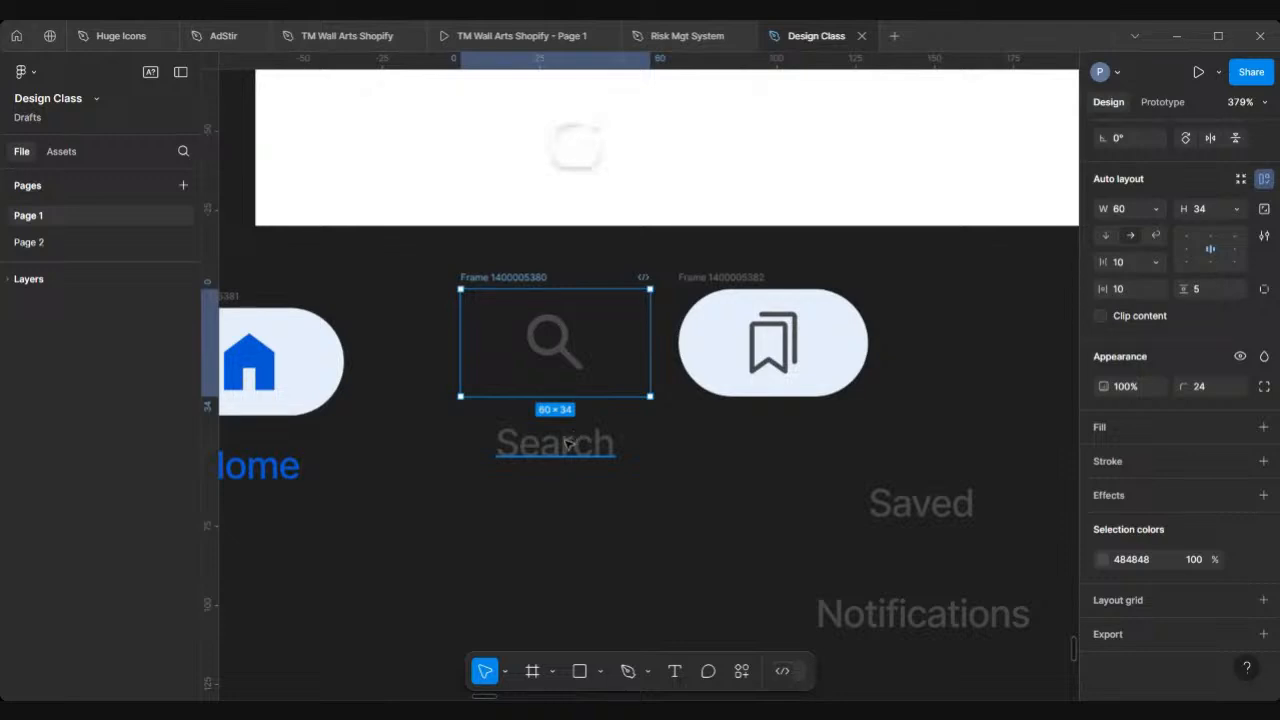
Wrap the search icon frame and Search label in one auto layout frame and shift it slightly toward Home
left_click(566, 443, "shift")
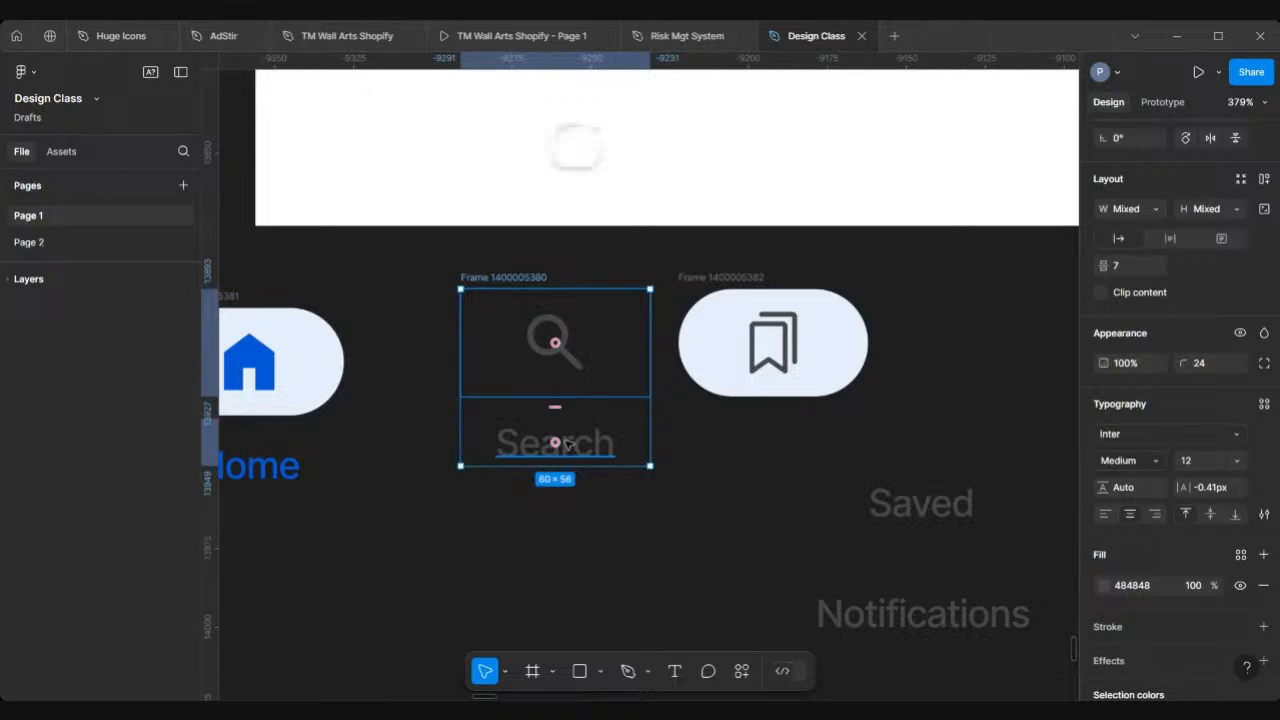
key("shift+a")
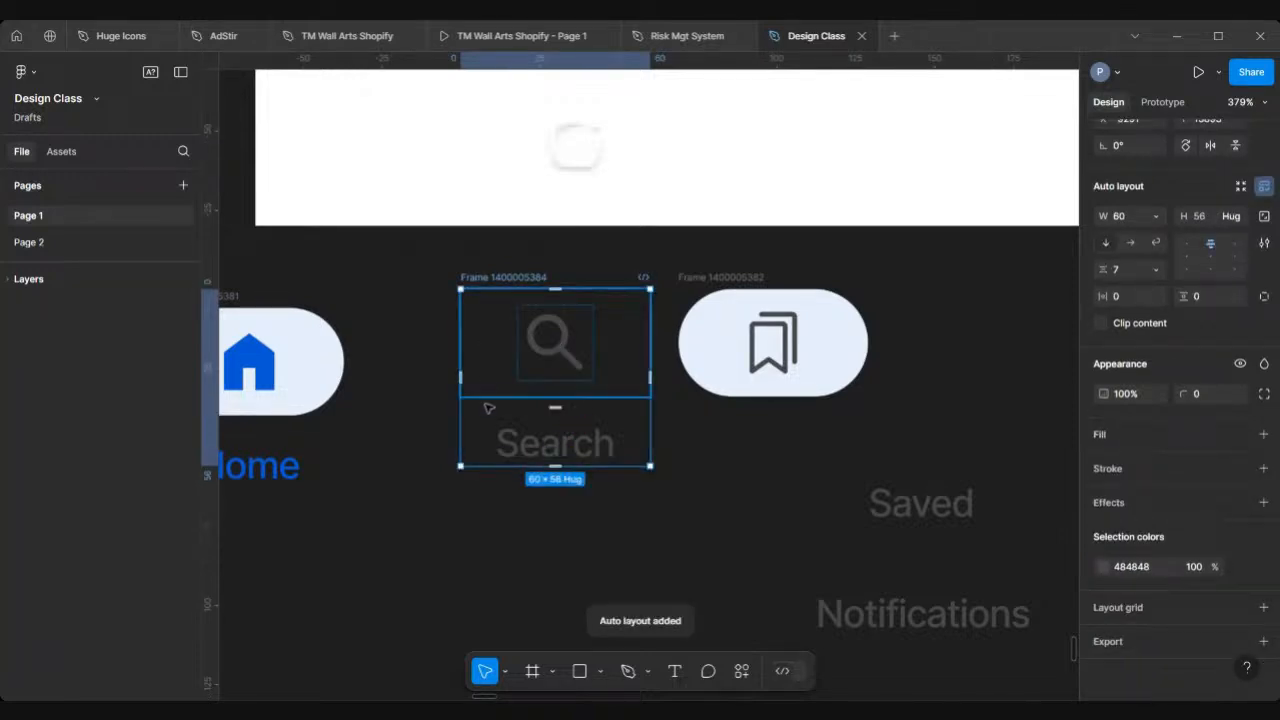
left_click_drag(489, 408, 451, 362)
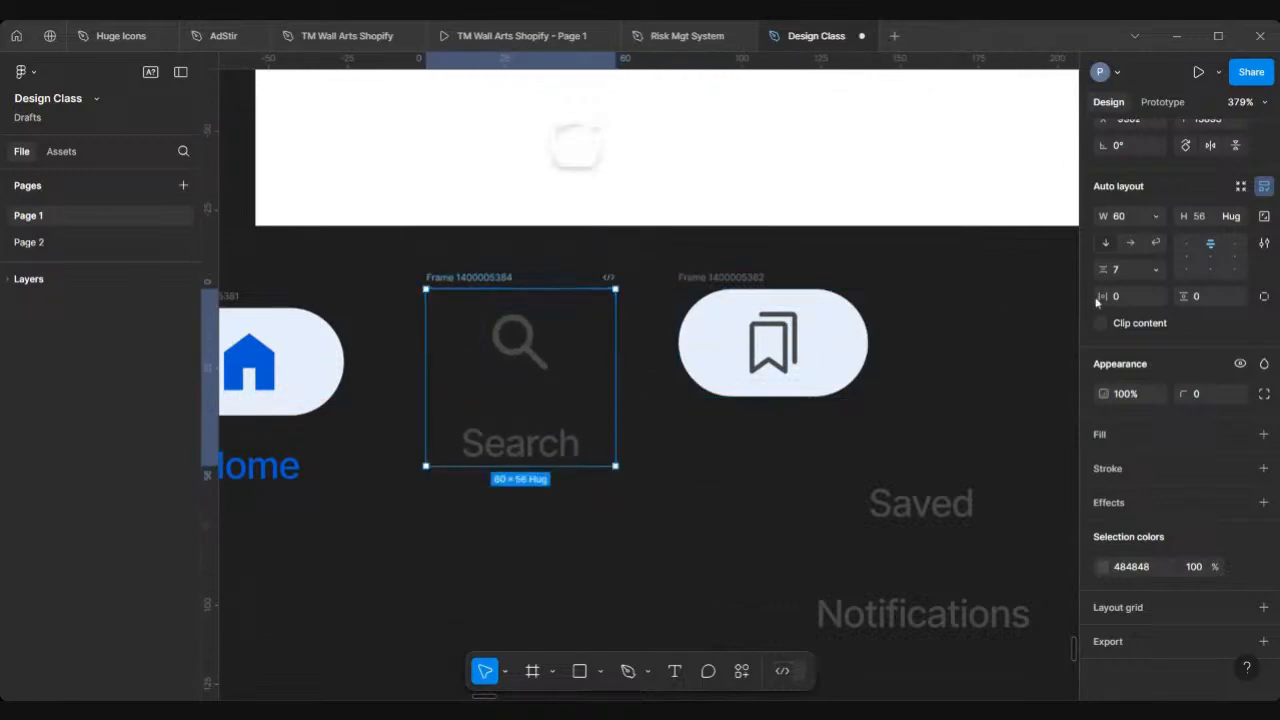
Set the vertical gap between the search icon and its label to 8
scroll(1172, 270, "up", 3)
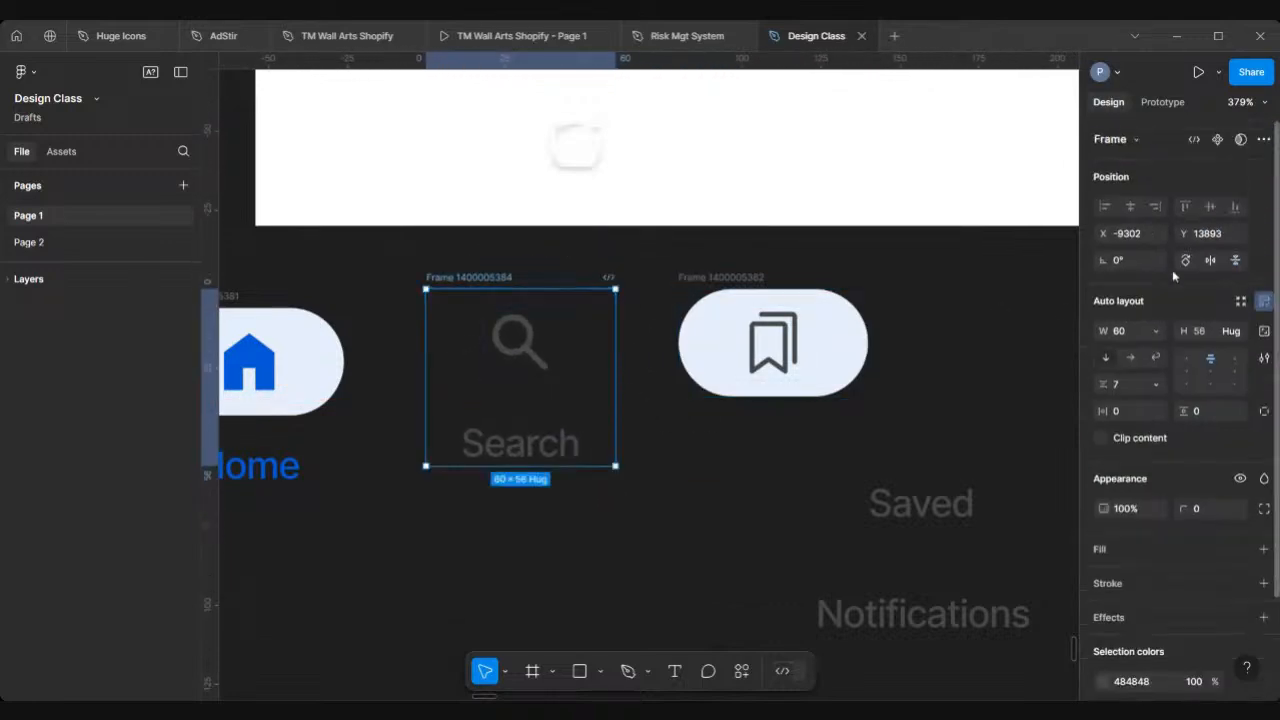
left_click(1125, 382)
key("Return")
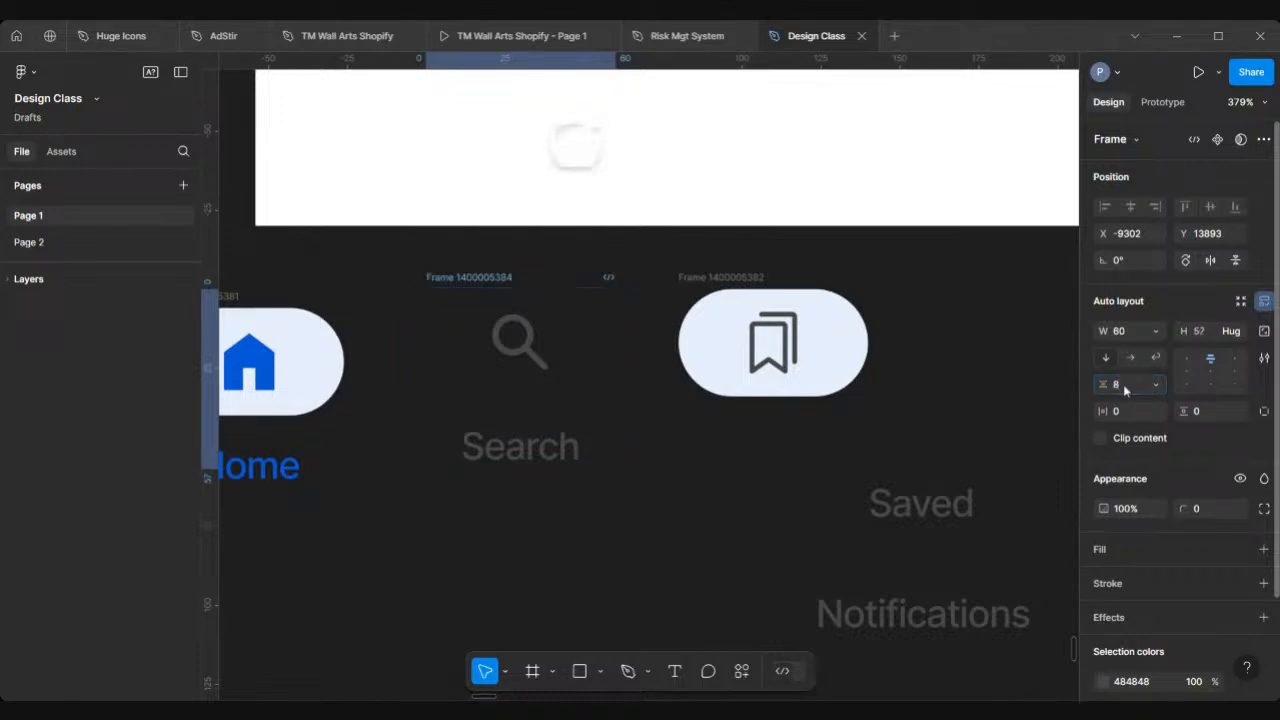
Rename the frame holding the home icon and label as Home
scroll(992, 405, "down", 3)
scroll(992, 406, "right", 3)
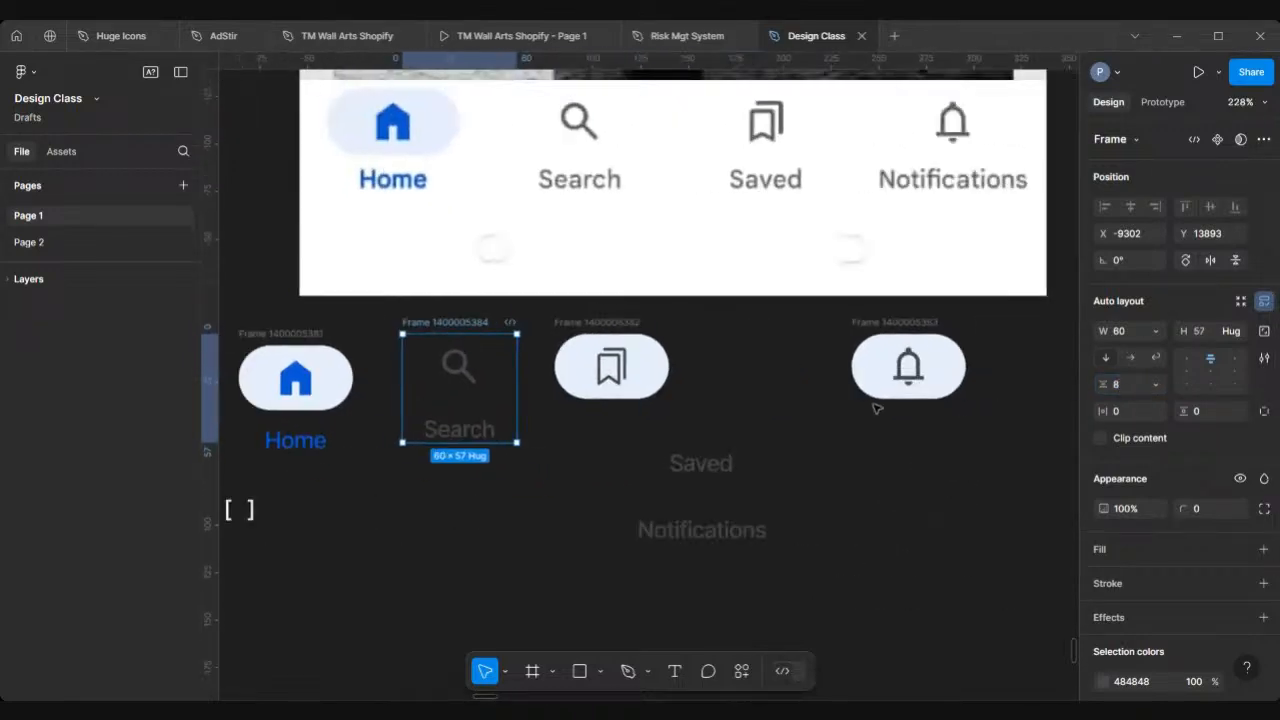
scroll(381, 320, "left", 3)
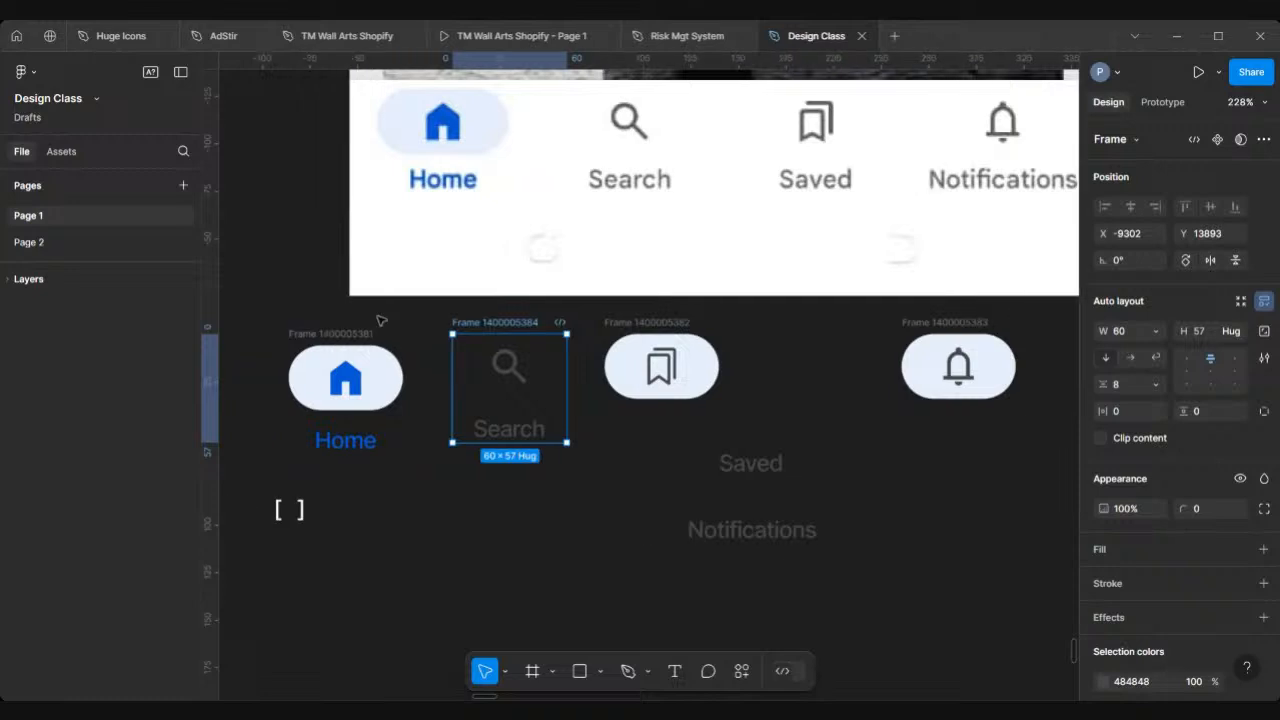
left_click(393, 334)
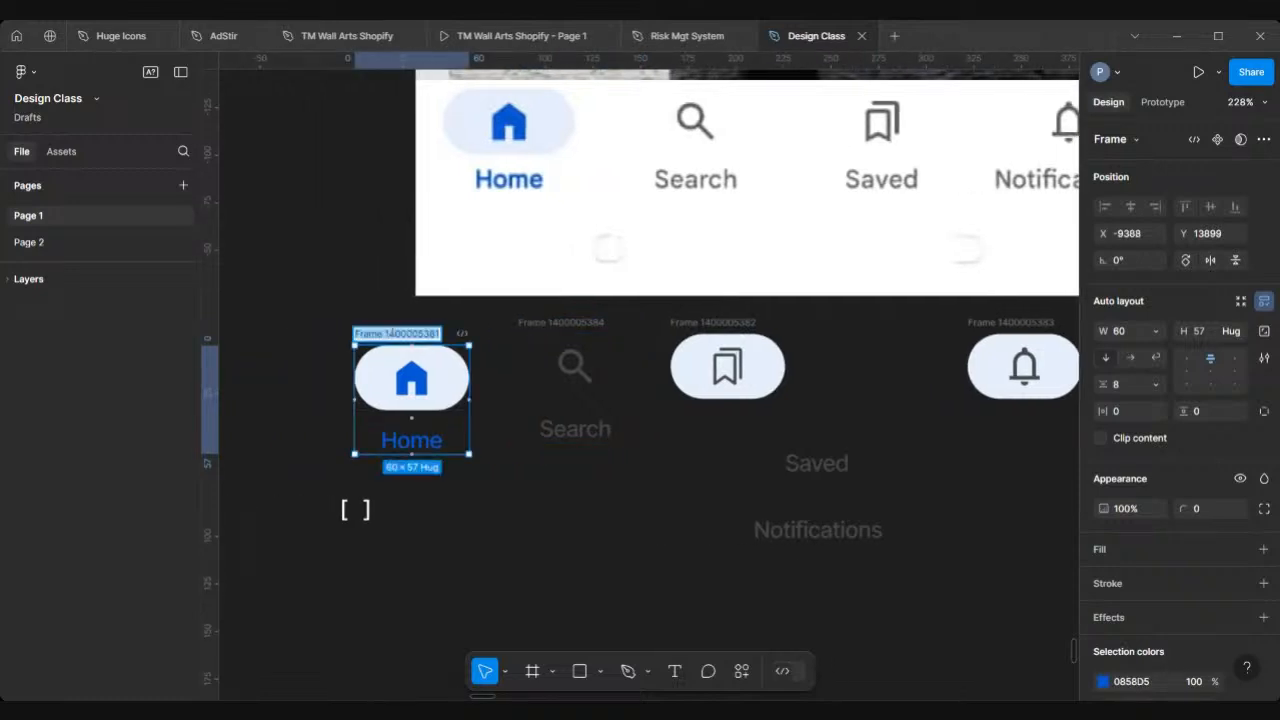
double_click(393, 334)
type("Home")
key("Return")
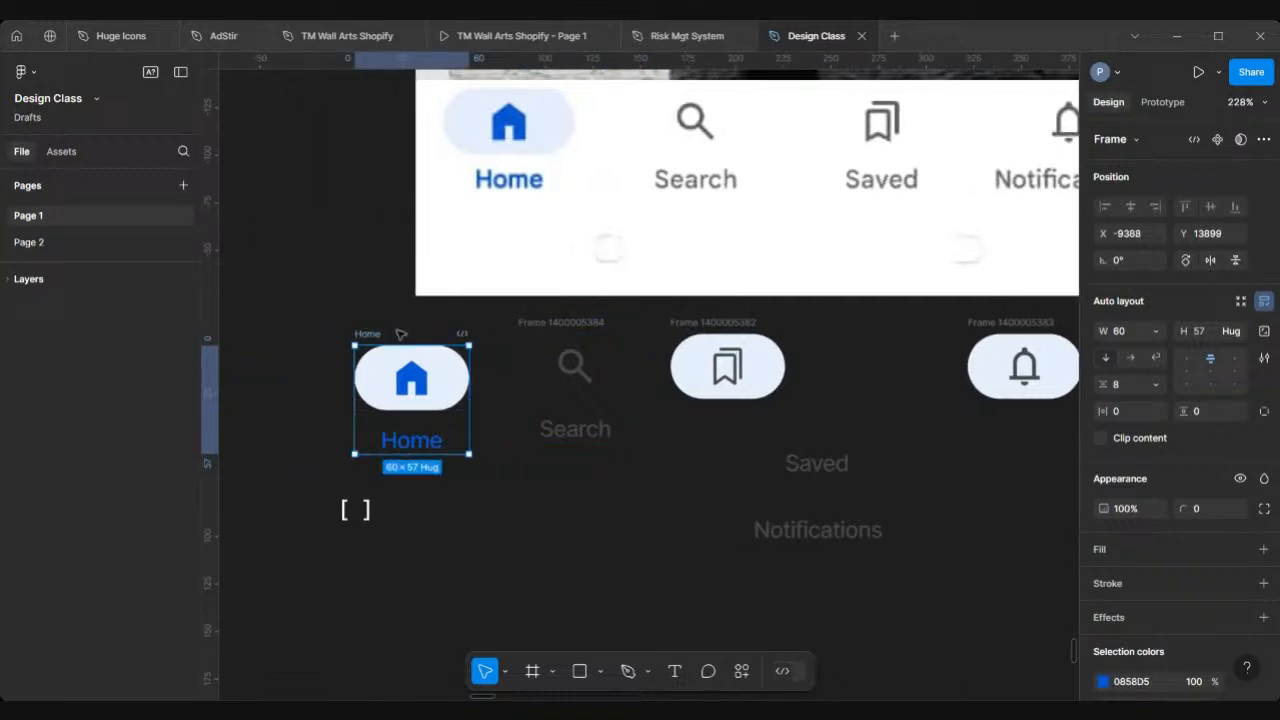
Rename the frame holding the search icon and label as Search
left_click(555, 325)
double_click(557, 323)
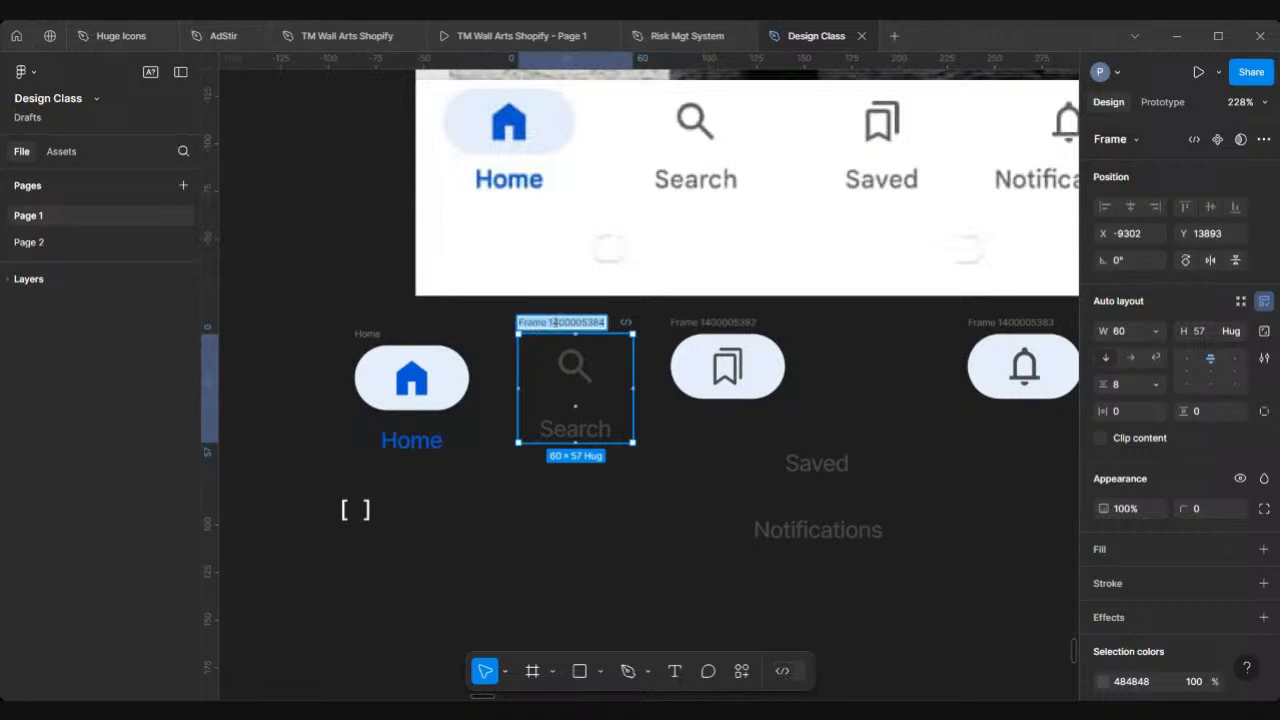
type("Search")
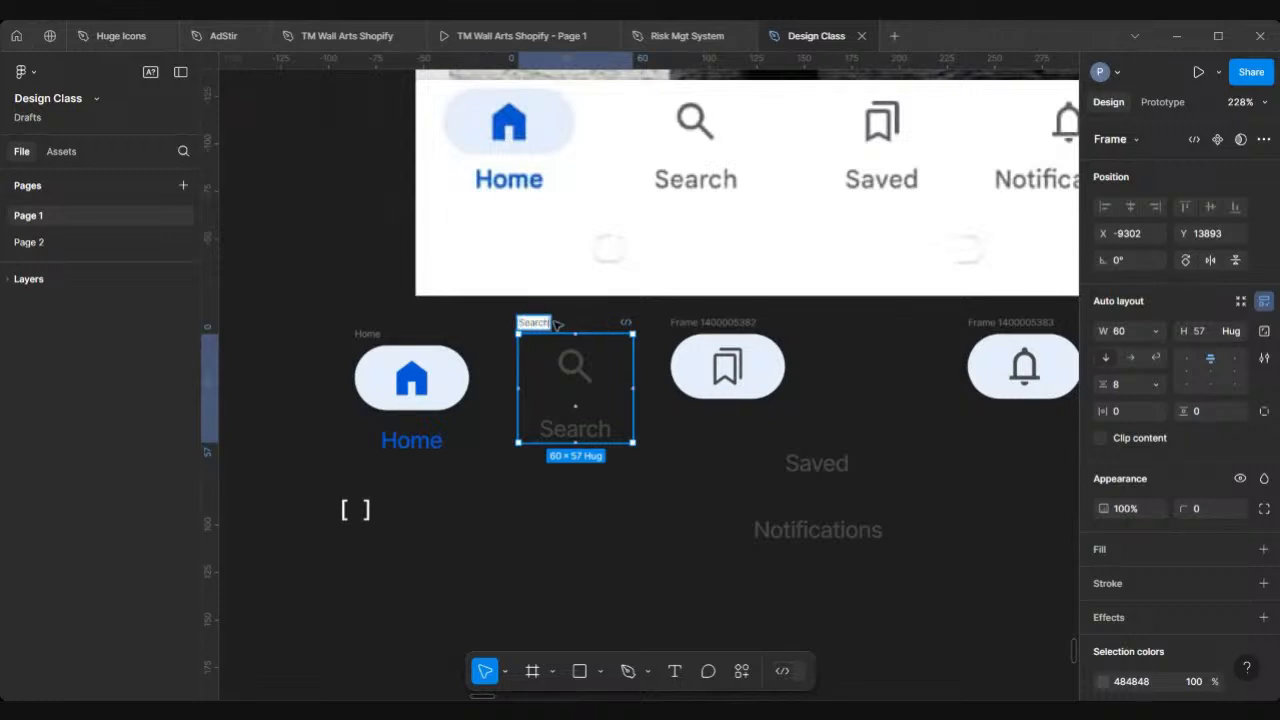
key("Return")
Move the bookmark pill away from Search toward the bell and centre the Saved label just below it
scroll(638, 338, "right", 3)
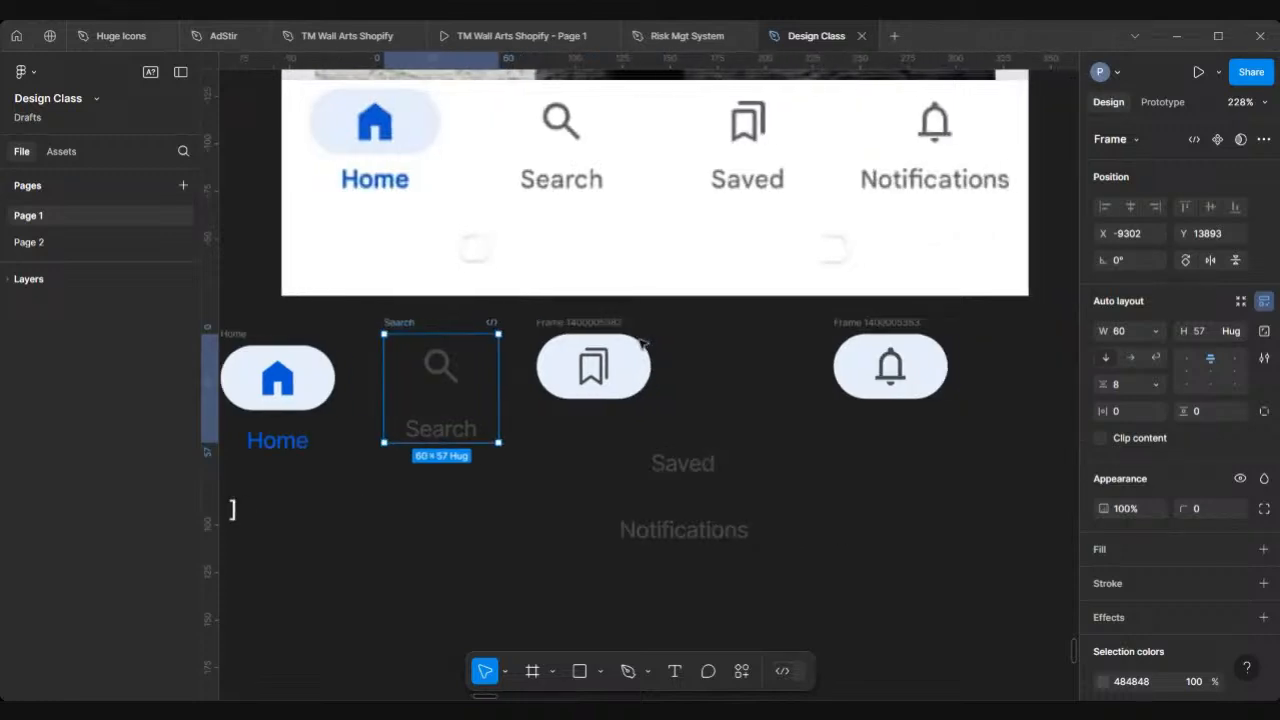
left_click(674, 326)
left_click_drag(674, 326, 708, 326)
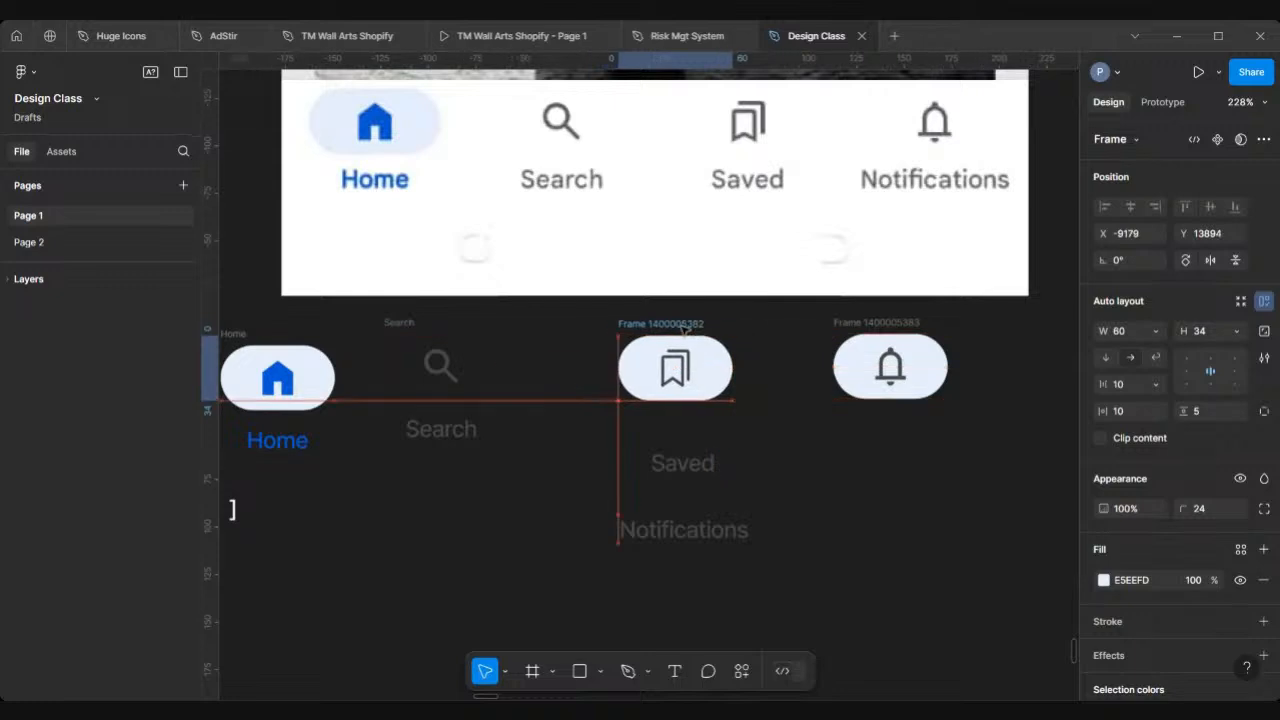
left_click(697, 459)
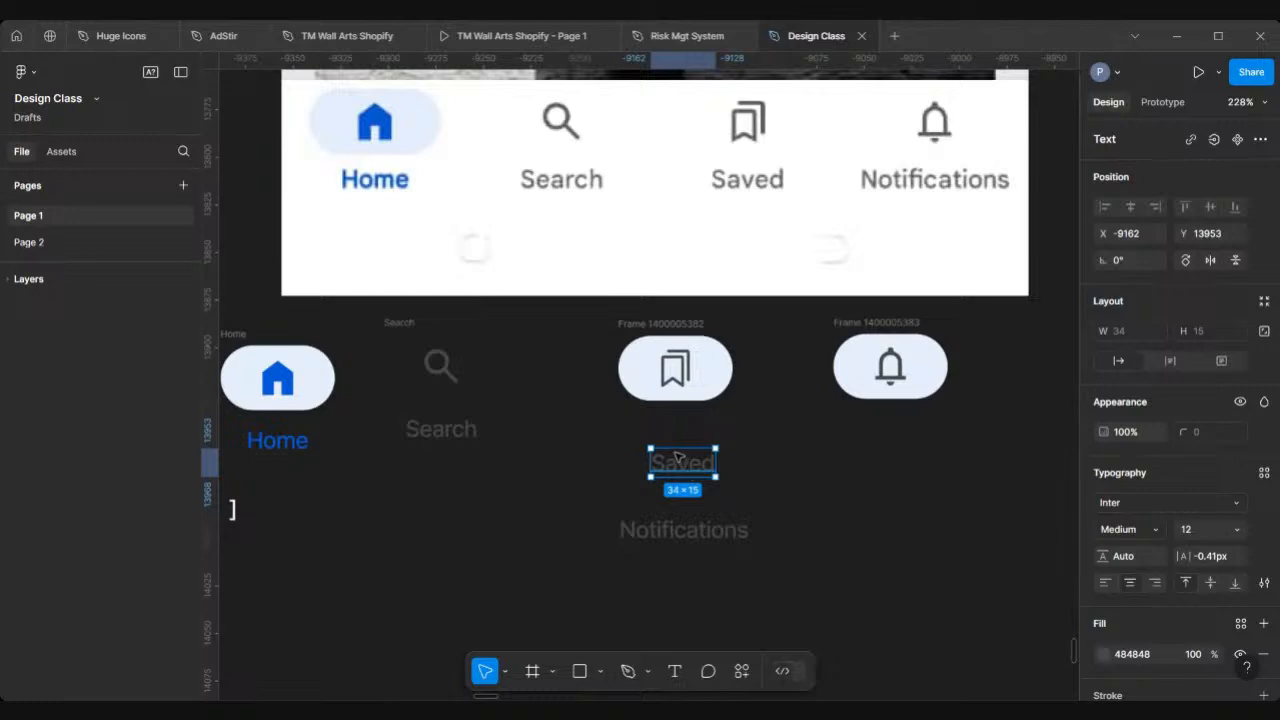
left_click_drag(694, 466, 684, 442)
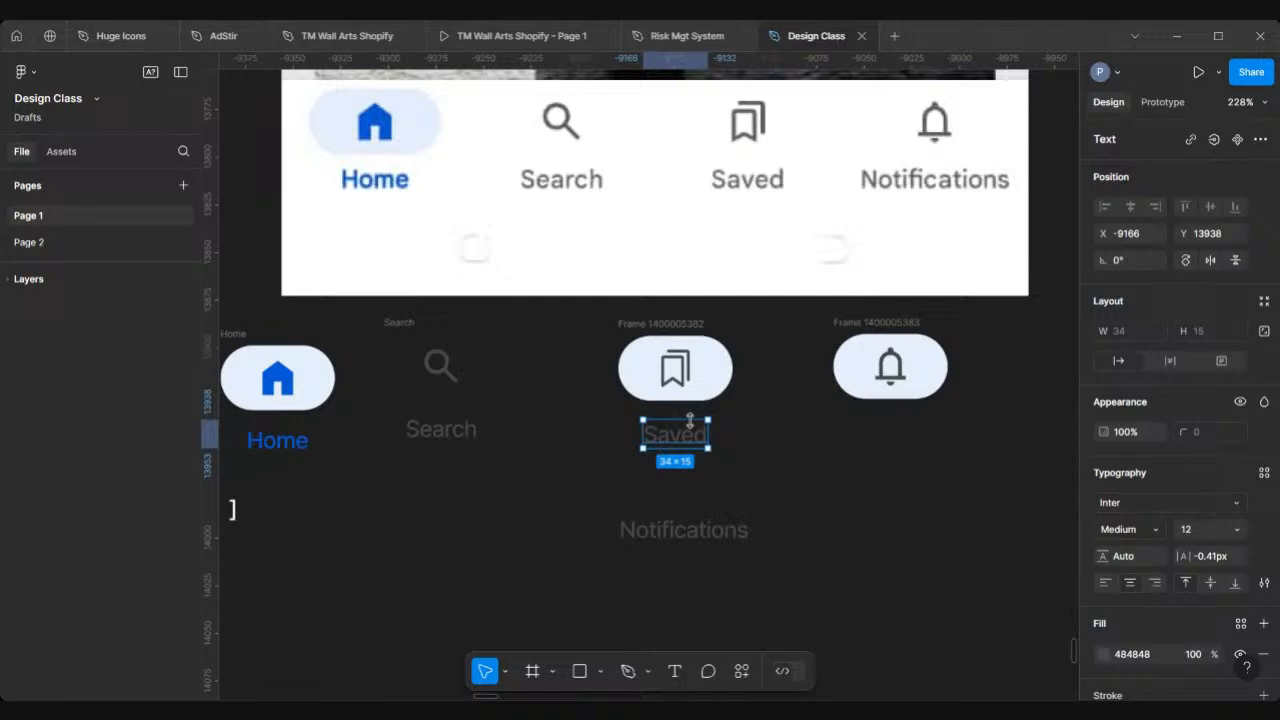
Remove the E5EEFD background fill from the bookmark pill and the bell pill
left_click(652, 329)
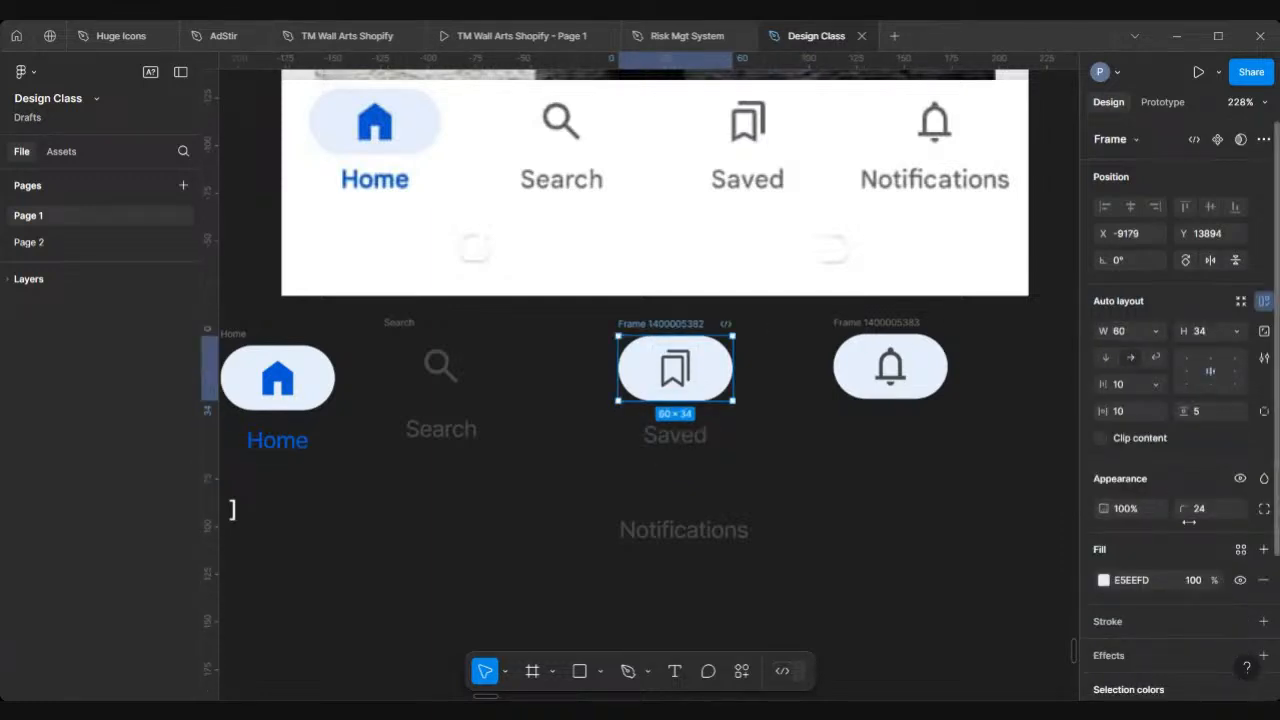
scroll(1123, 544, "down", 3)
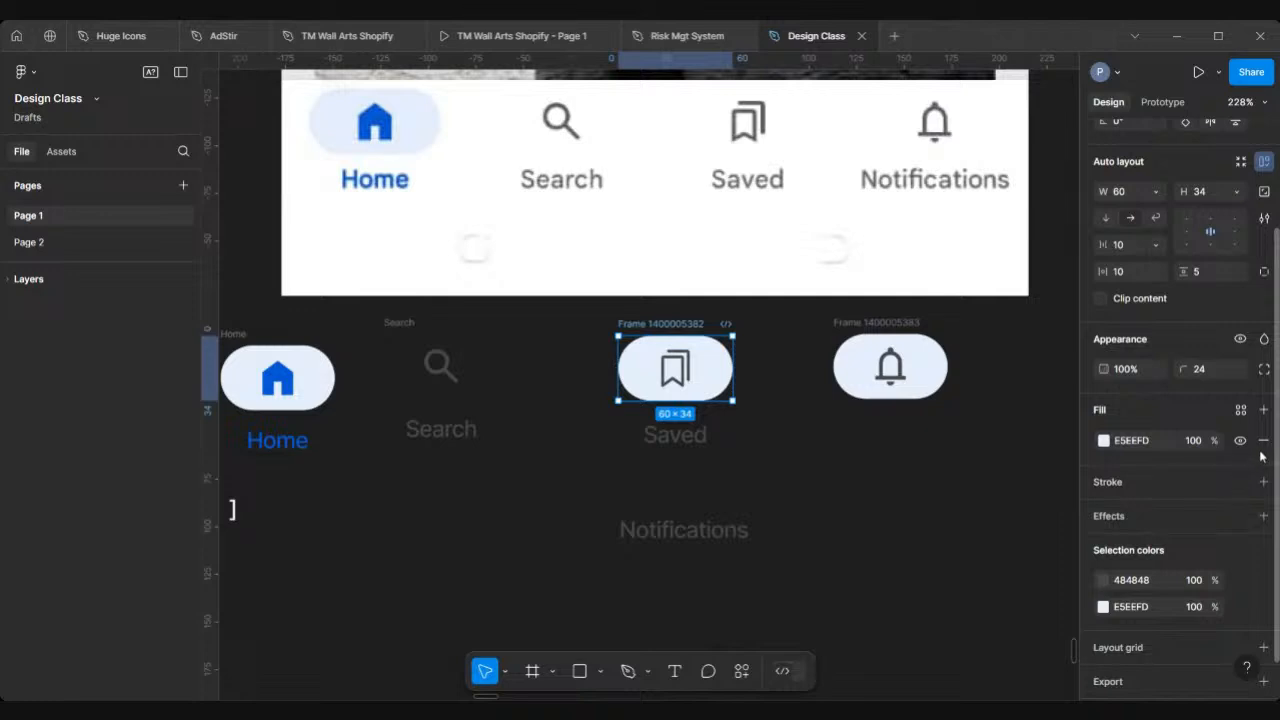
left_click(1262, 443)
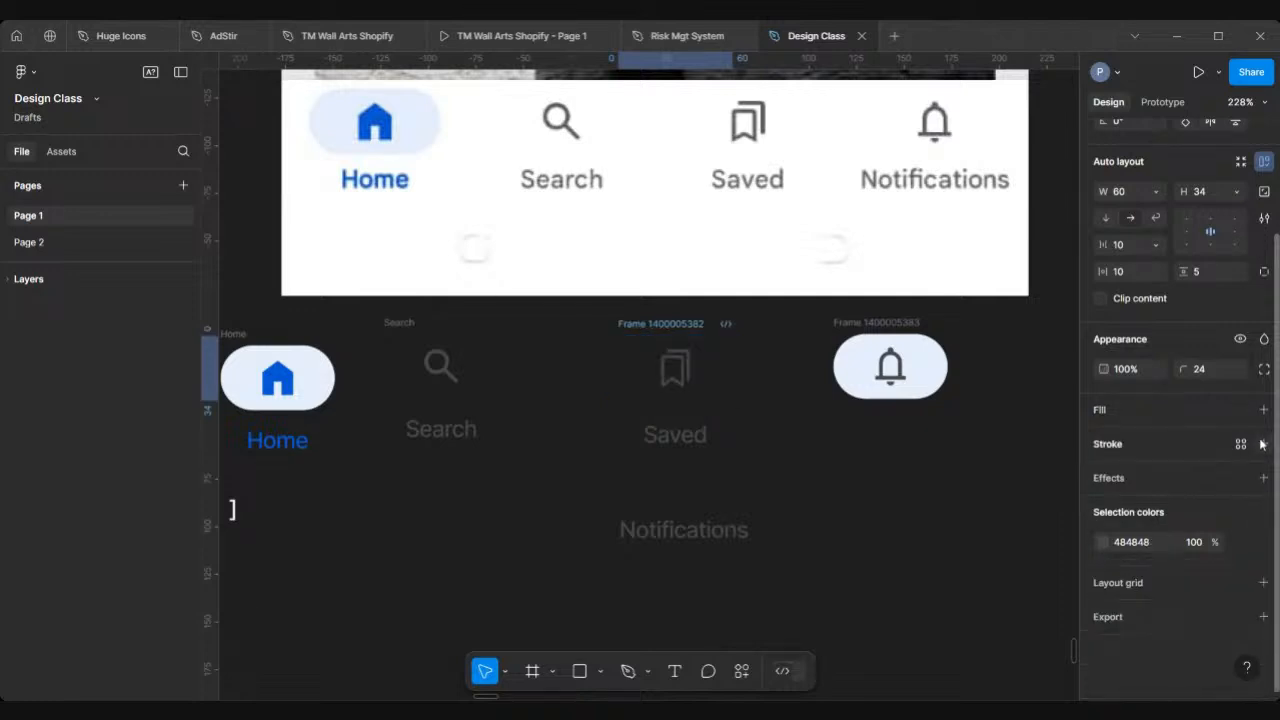
left_click(880, 322)
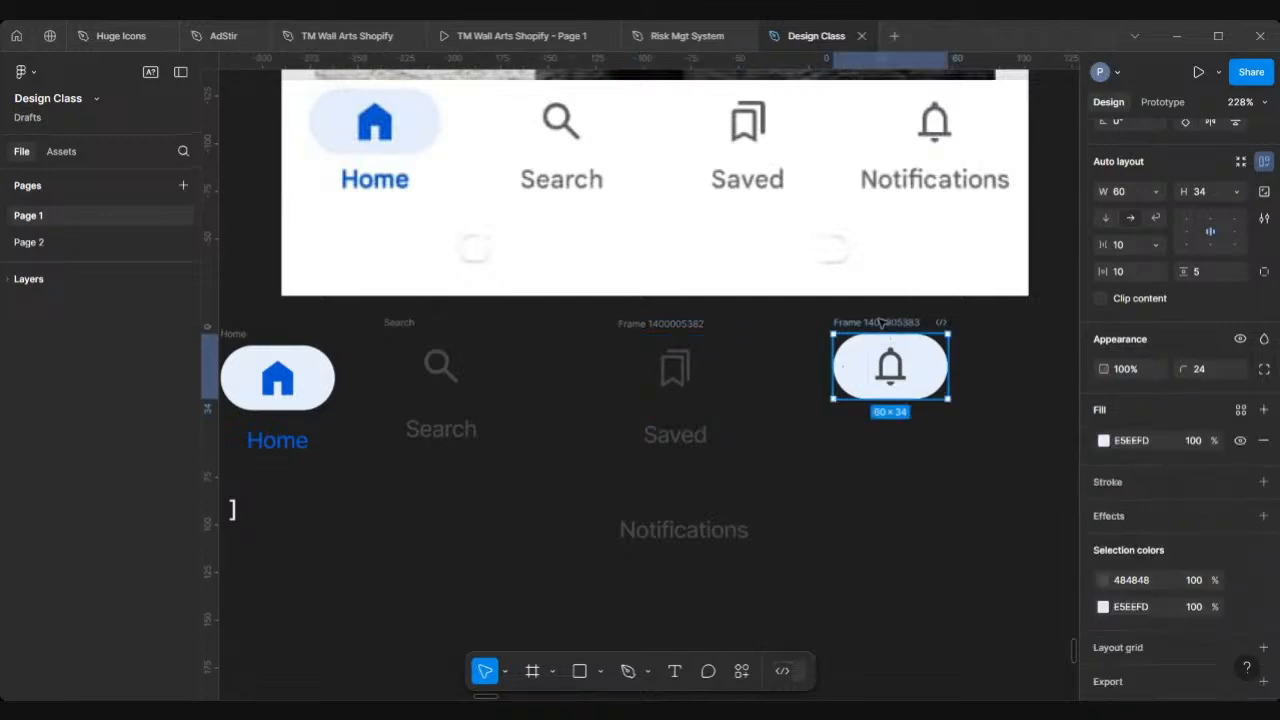
left_click(1263, 440)
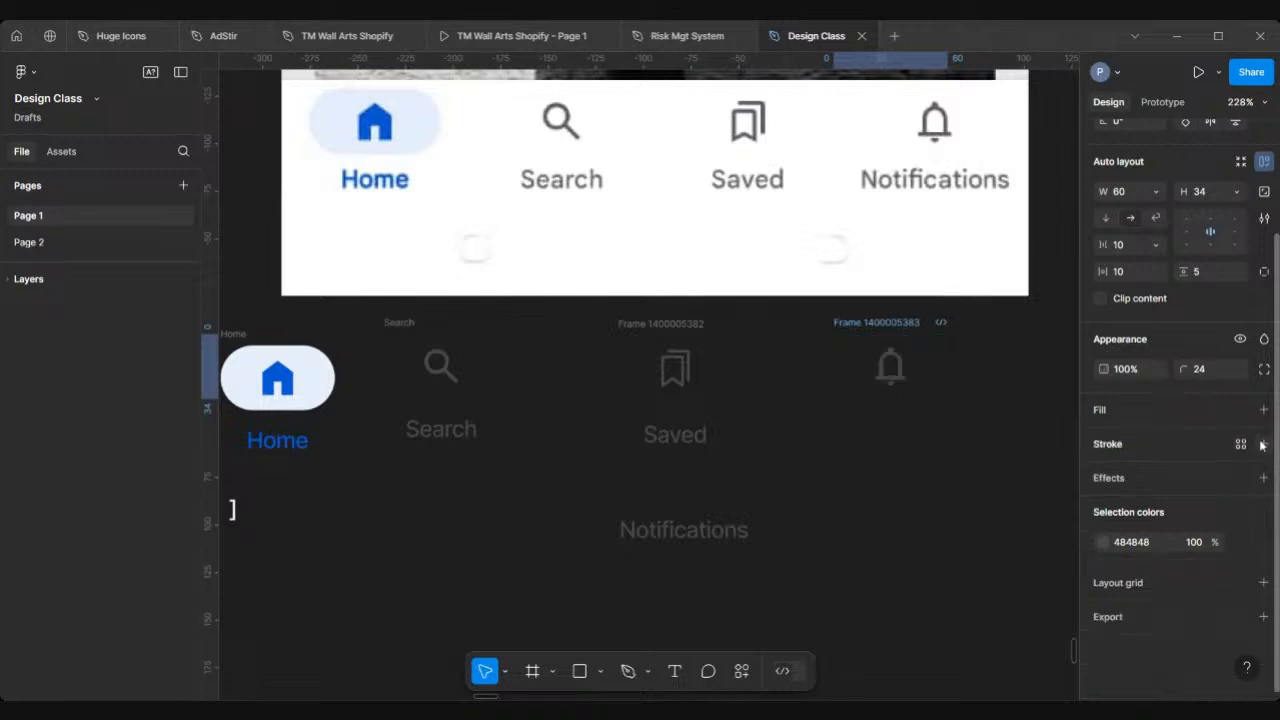
Set the spacing between the bookmark frame and Saved label to 8 and wrap both in an auto layout frame
left_click(630, 326)
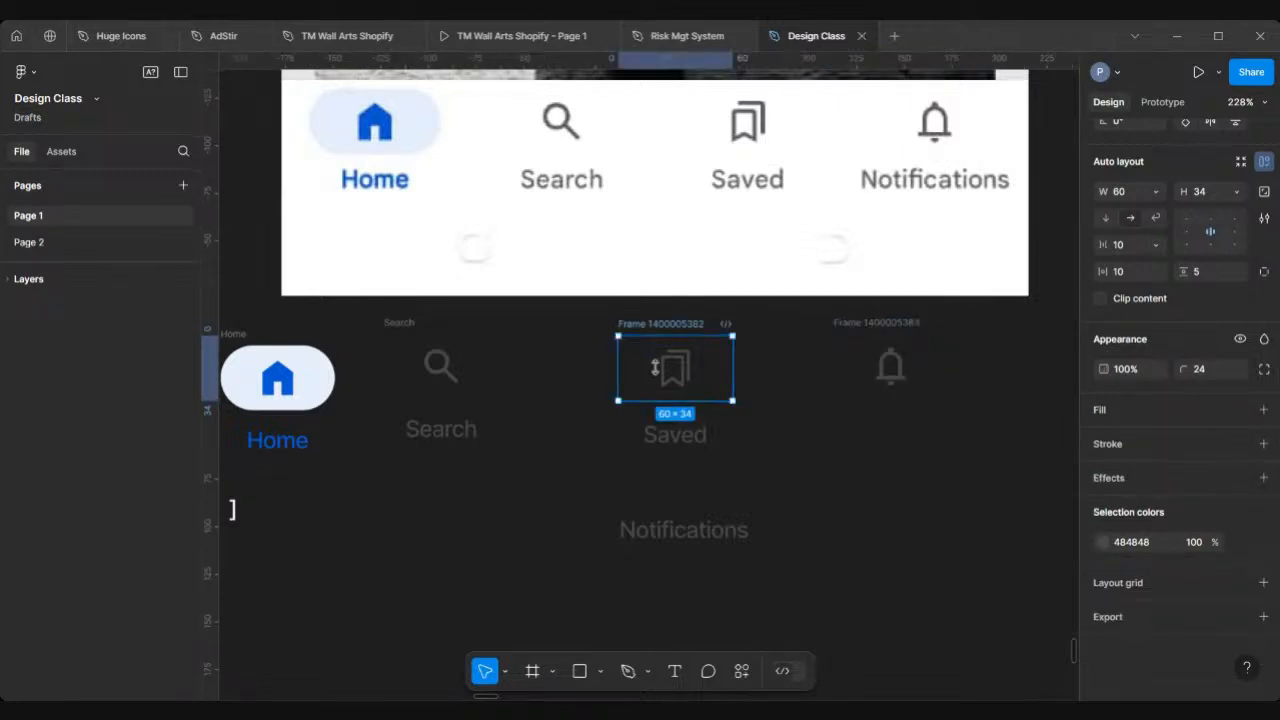
left_click(656, 440, "shift")
scroll(1180, 400, "up", 3)
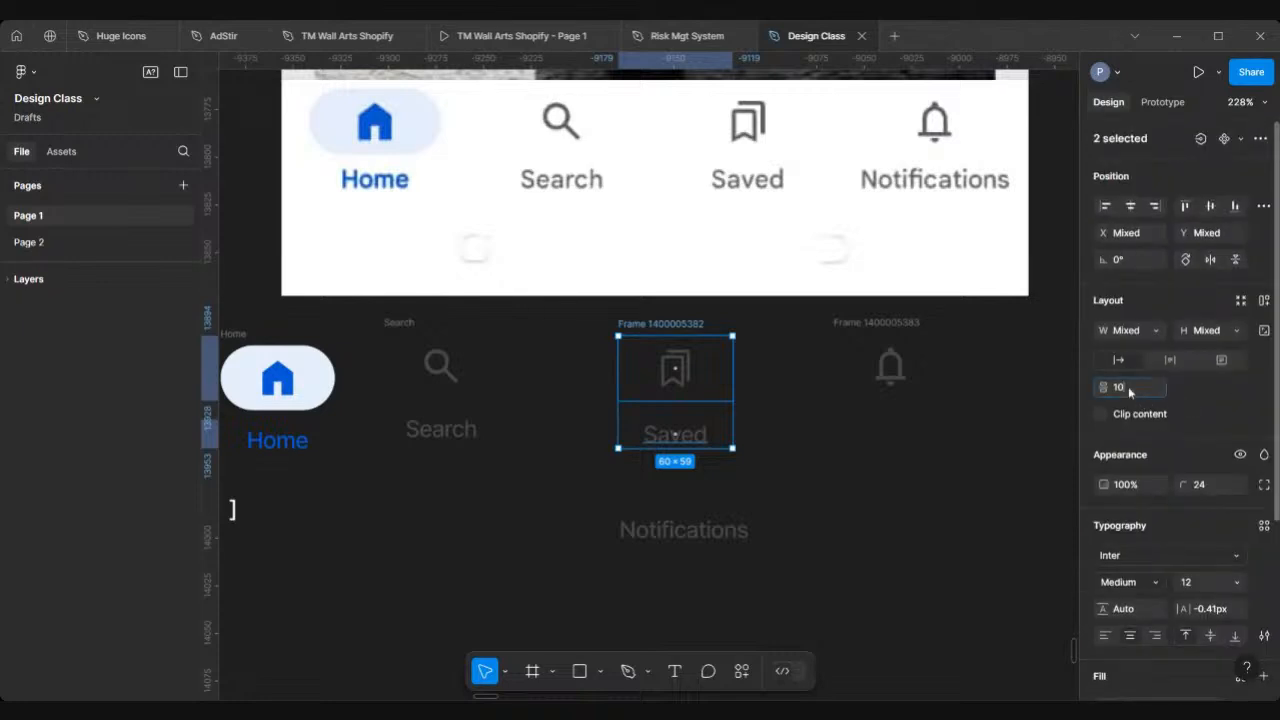
key("Return")
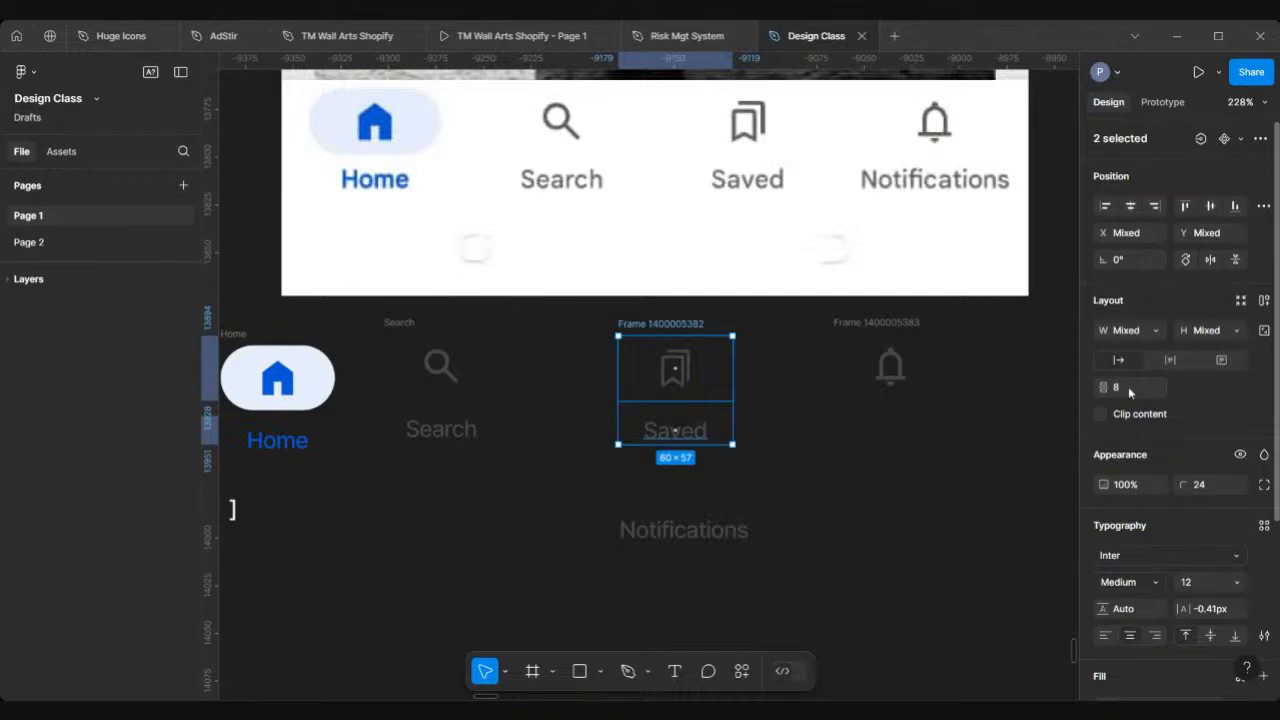
key("shift+a")
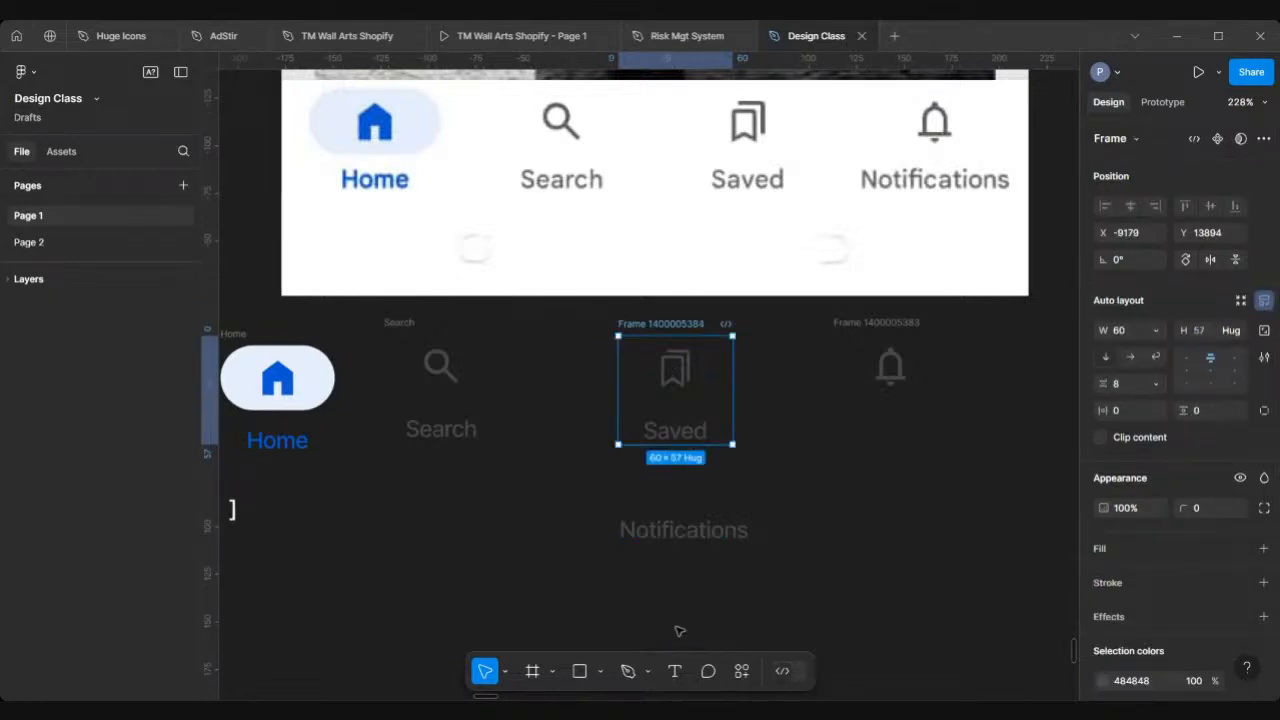
Rename the frame holding the bookmark icon and label as Saved
scroll(638, 507, "right", 3)
scroll(638, 507, "up", 1)
scroll(638, 507, "right", 2)
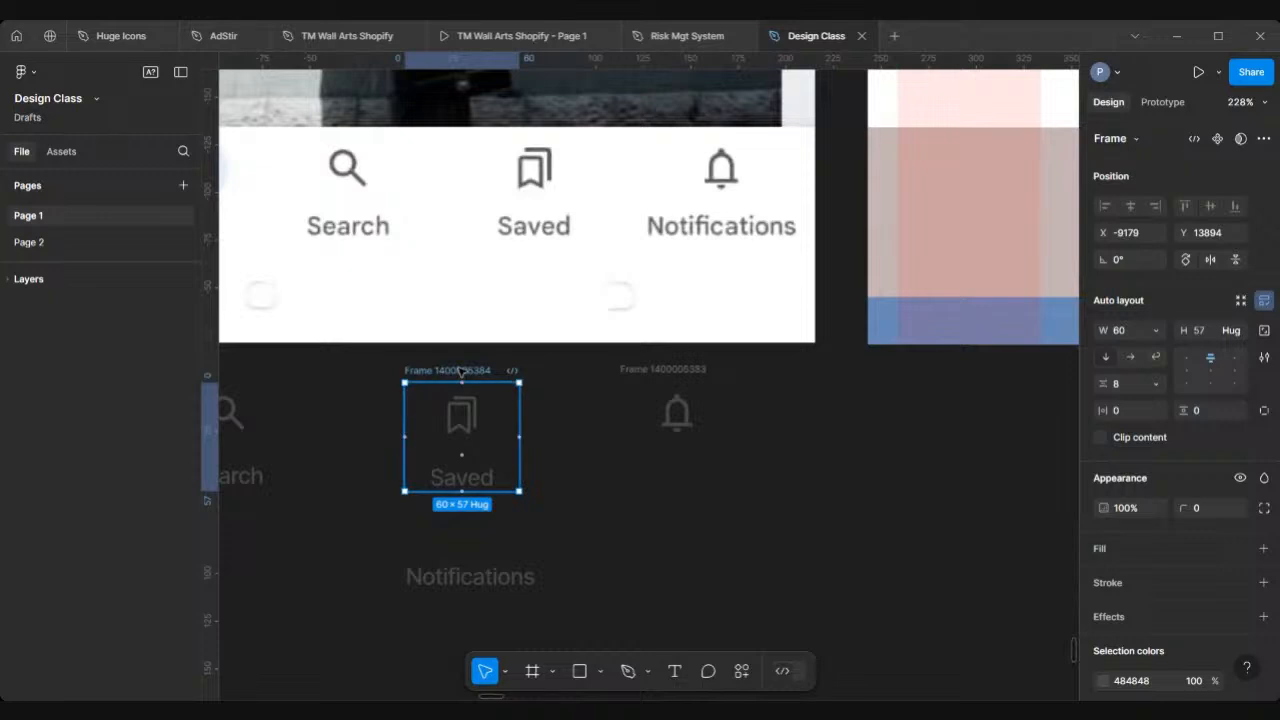
double_click(460, 371)
type("Saved")
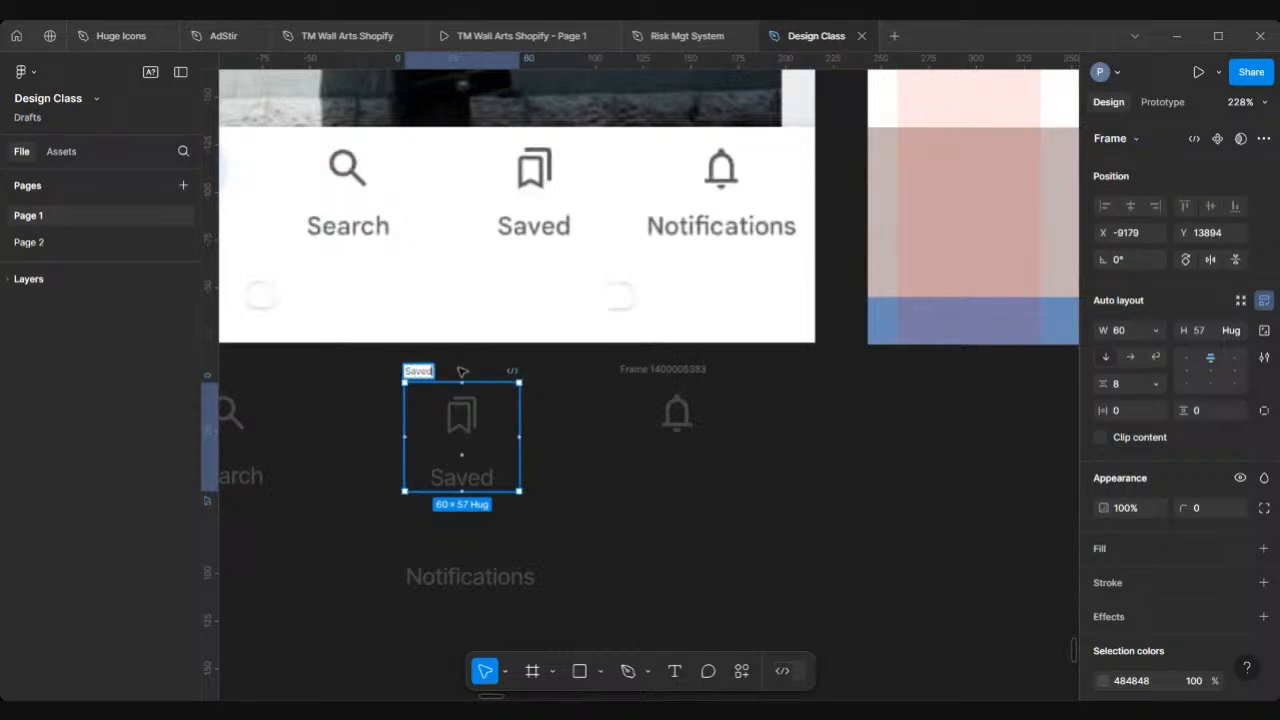
key("Return")
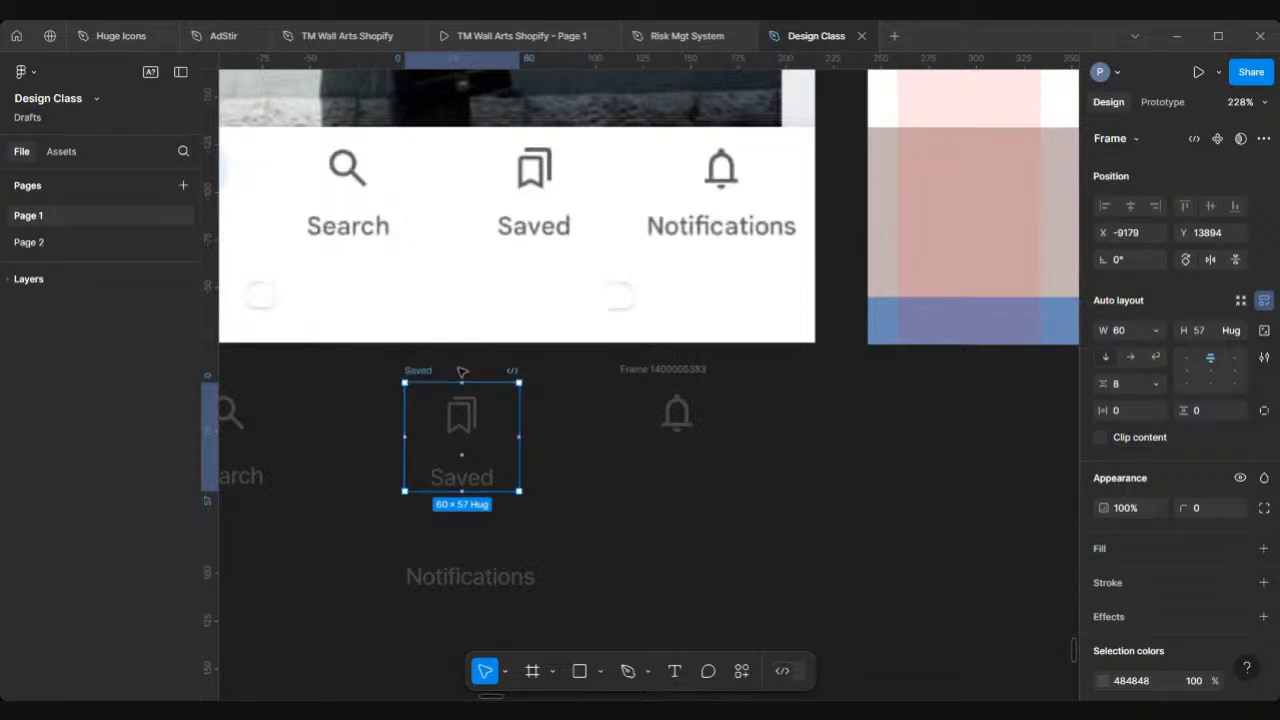
Move the Notifications label directly below the bell icon's frame
scroll(669, 386, "down", 3)
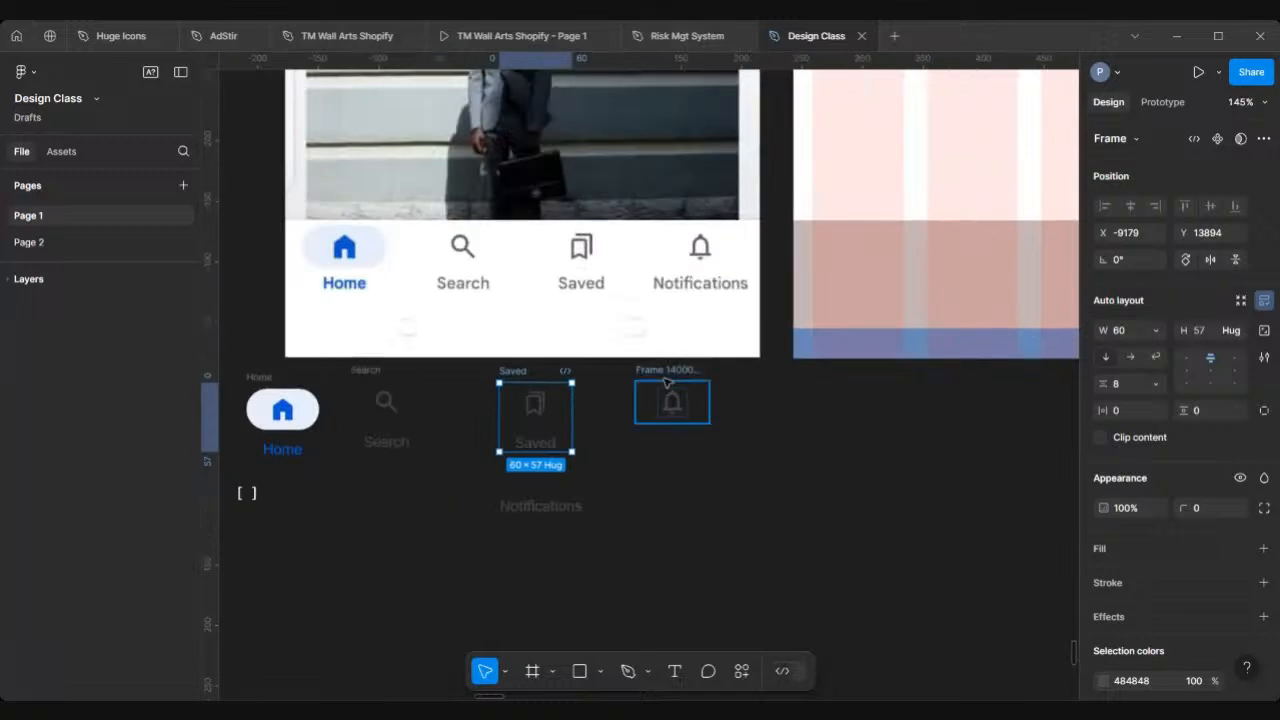
left_click(667, 378)
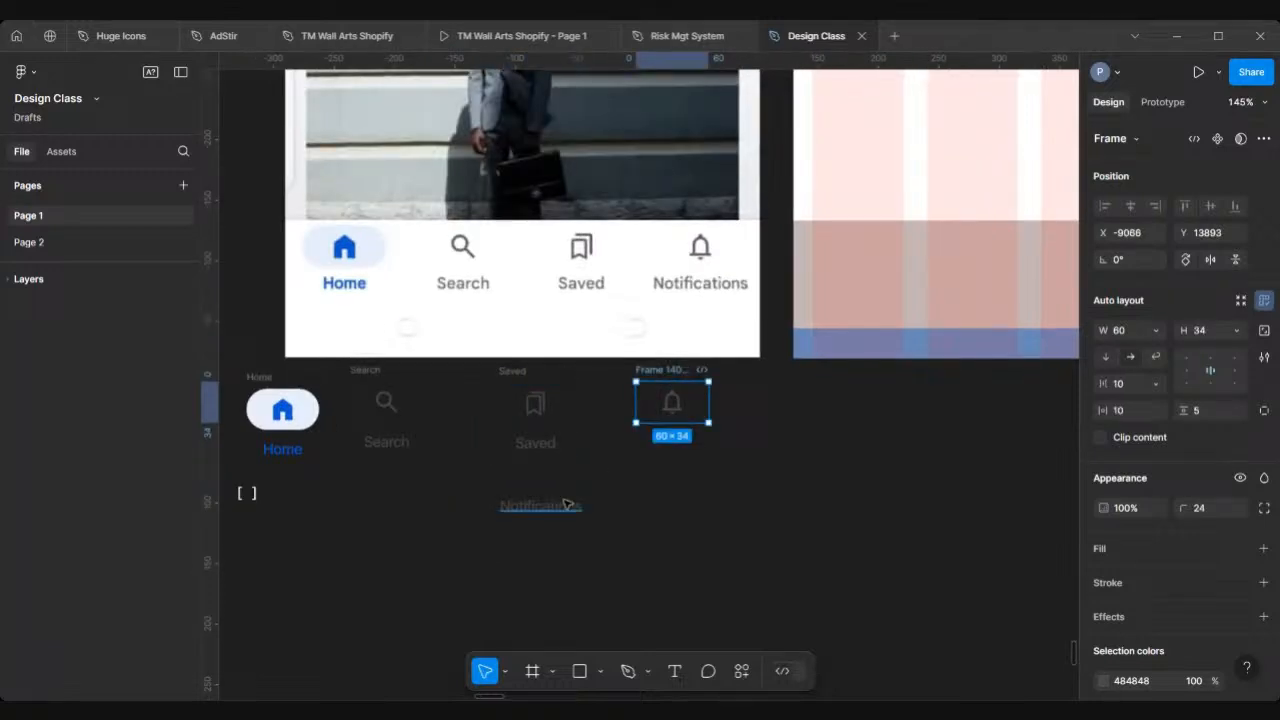
left_click(565, 505)
left_click_drag(565, 505, 695, 447)
Wrap the bell frame and Notifications label in an auto layout with a gap of 8 and centred alignment
left_click(686, 370, "shift")
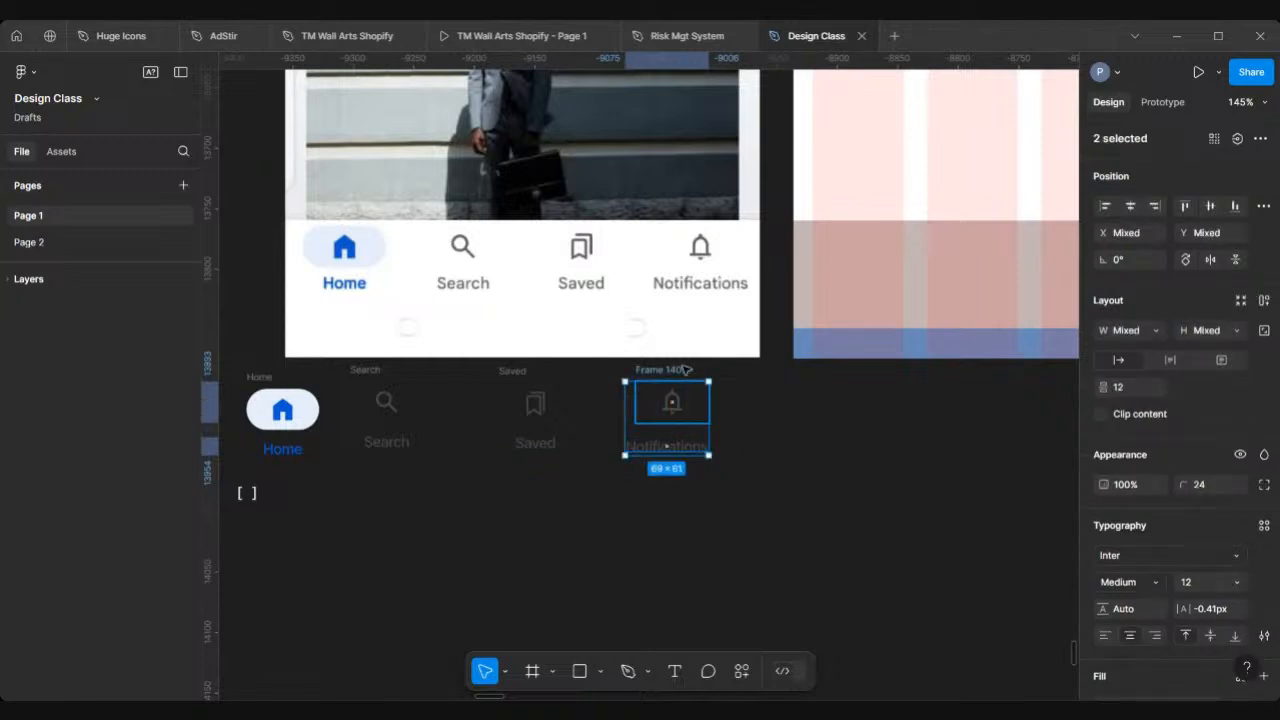
key("shift+a")
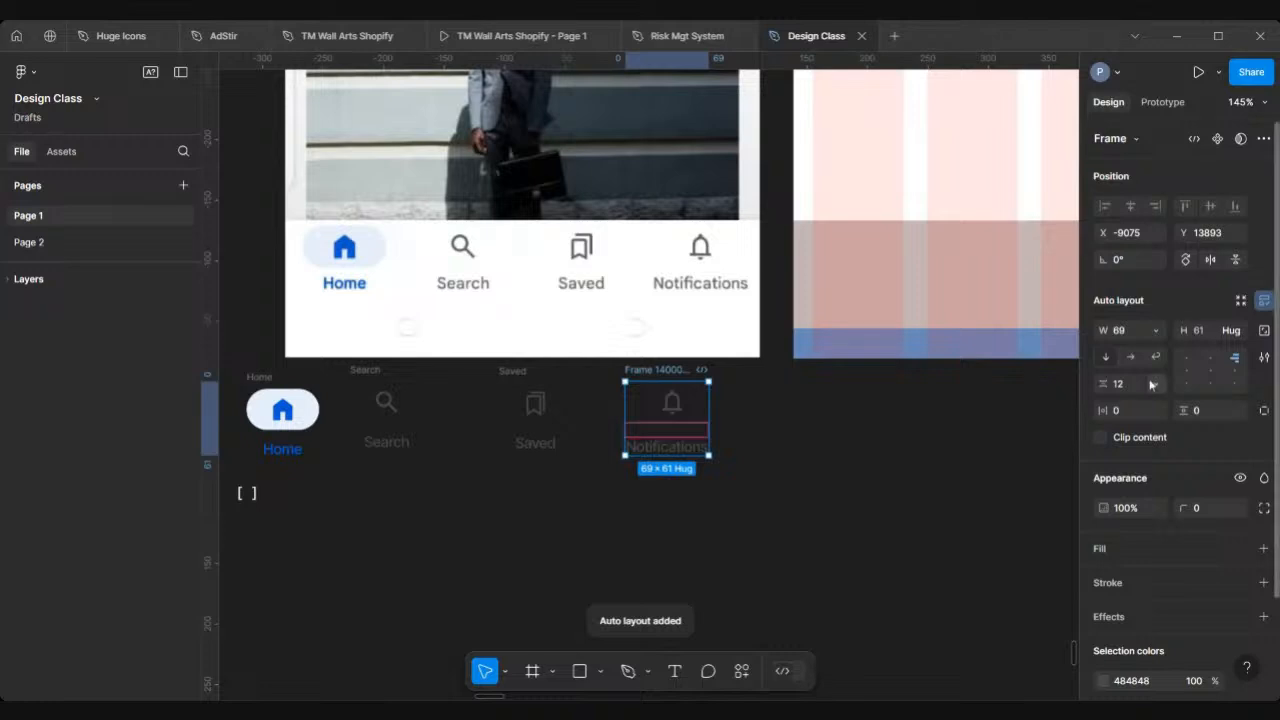
left_click(1132, 390)
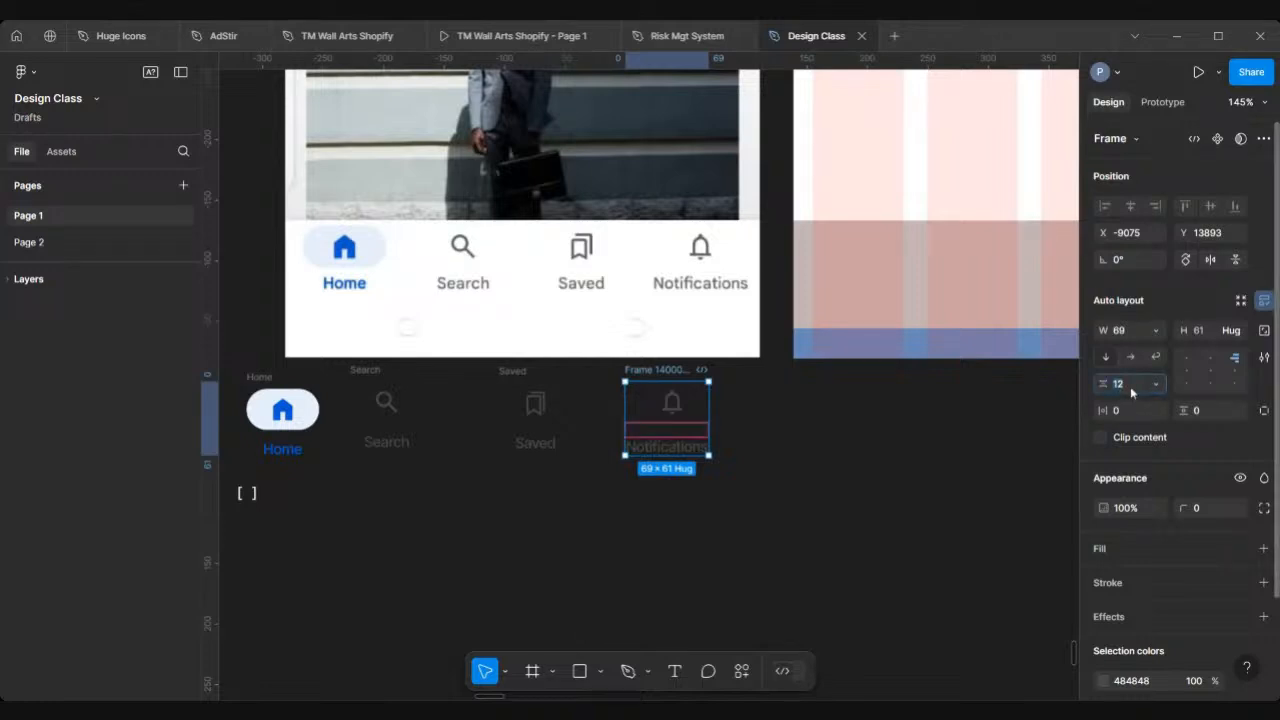
type("8")
key("Return")
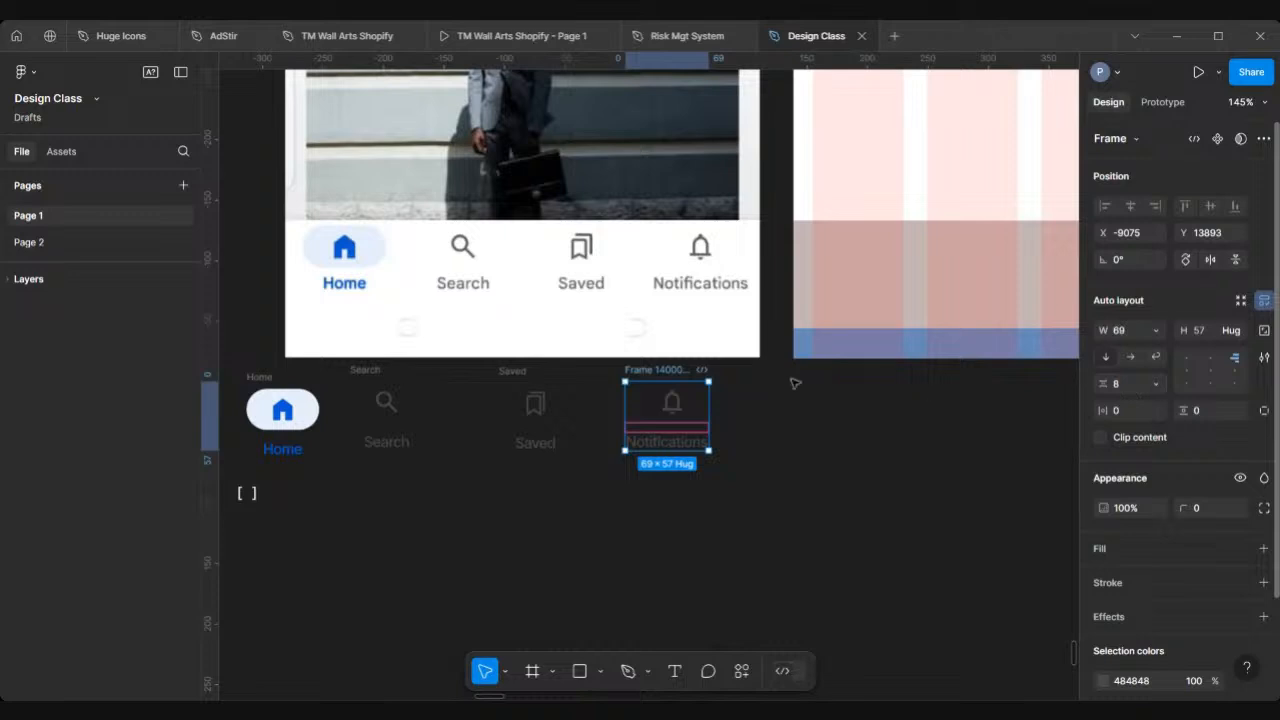
left_click(1211, 372)
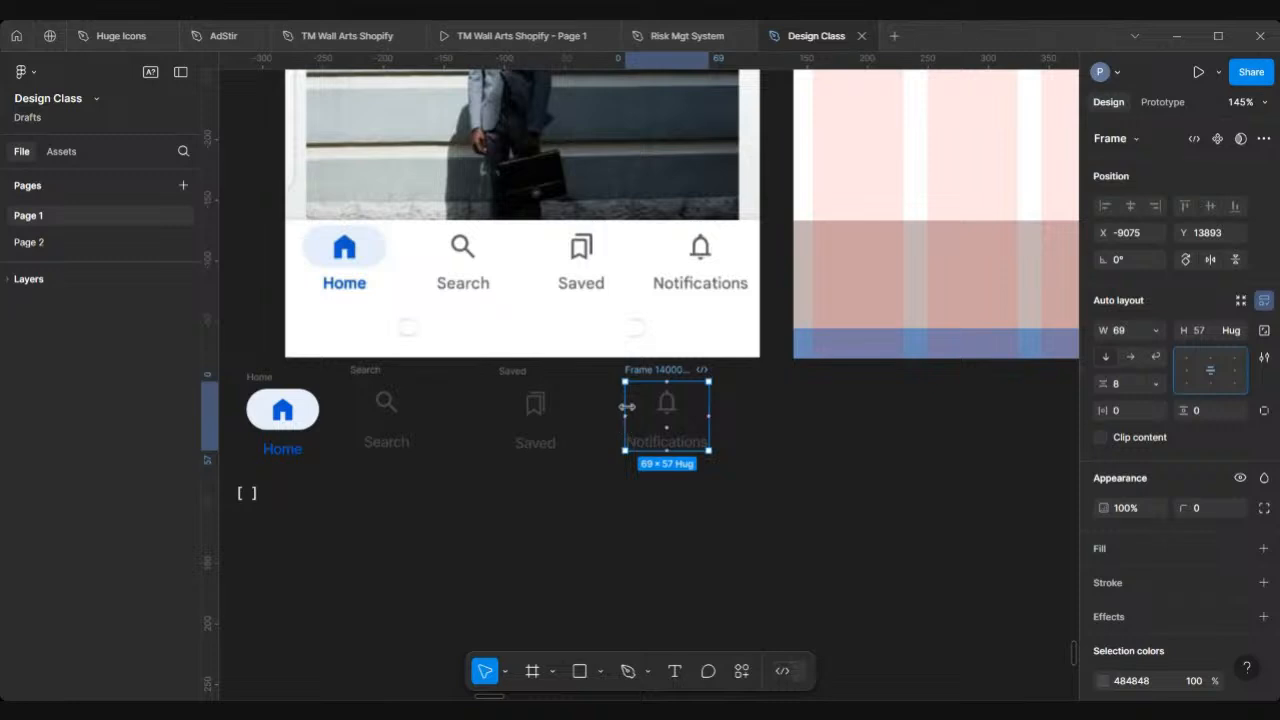
Rename the frame holding the bell icon and label as Notifications
double_click(651, 370)
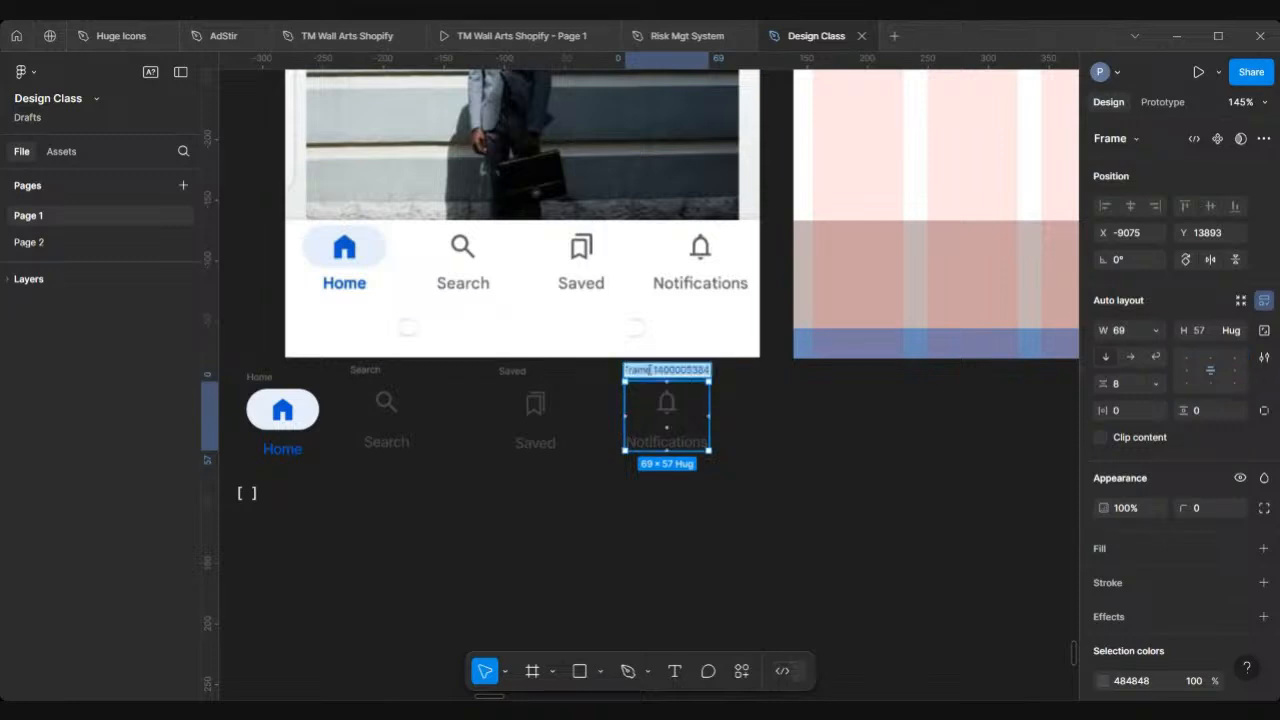
type("Notificatio")
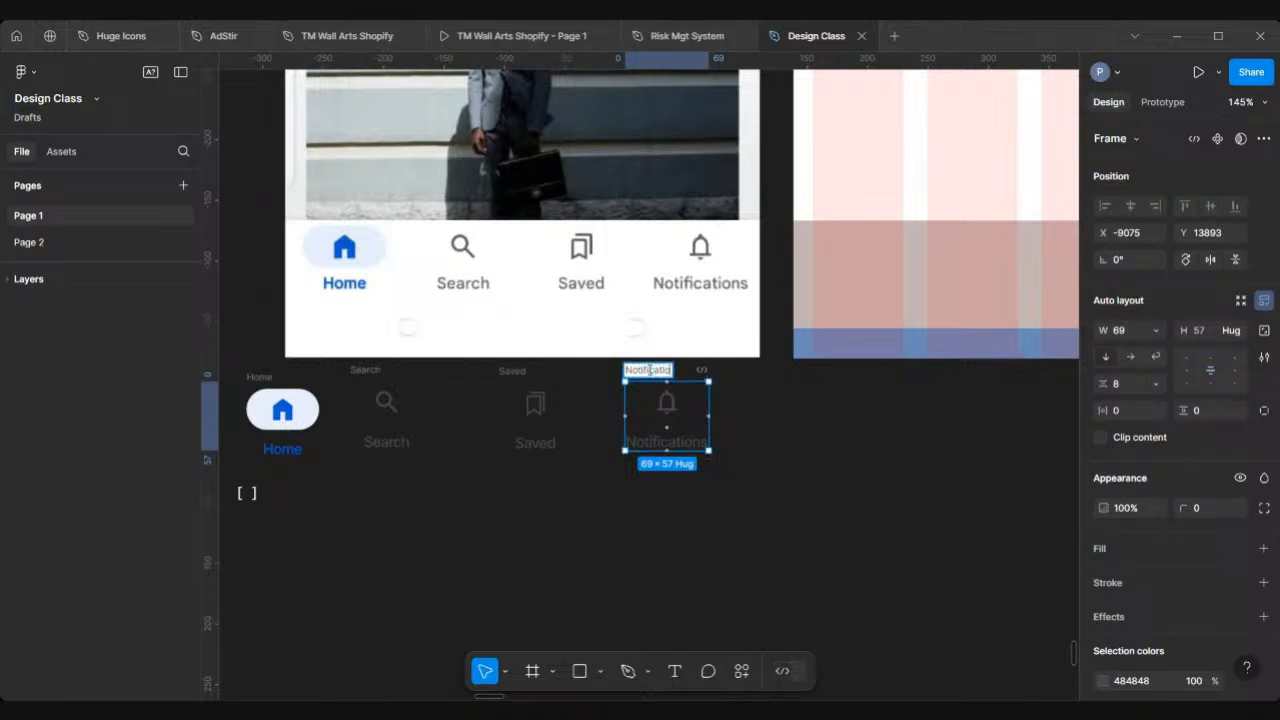
type("ns")
key("Return")
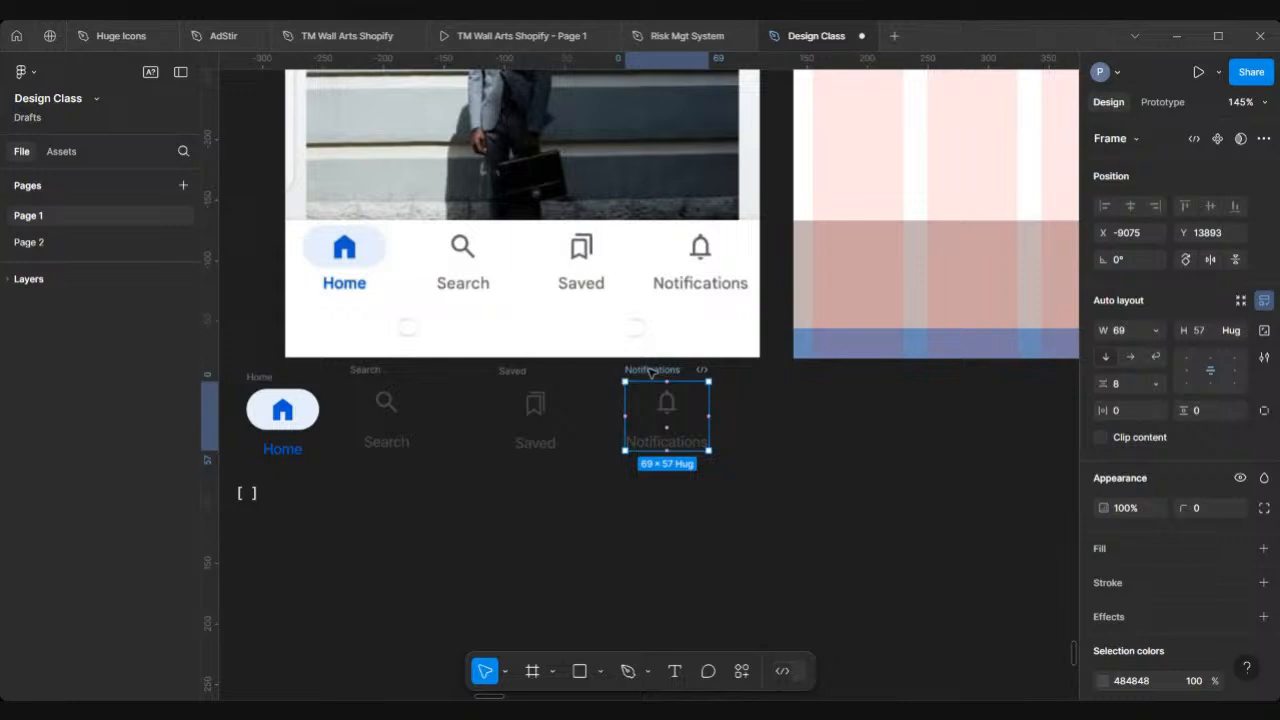
Delete the stray bracket text below the Home frame
scroll(651, 372, "down", 5)
scroll(432, 385, "up", 2)
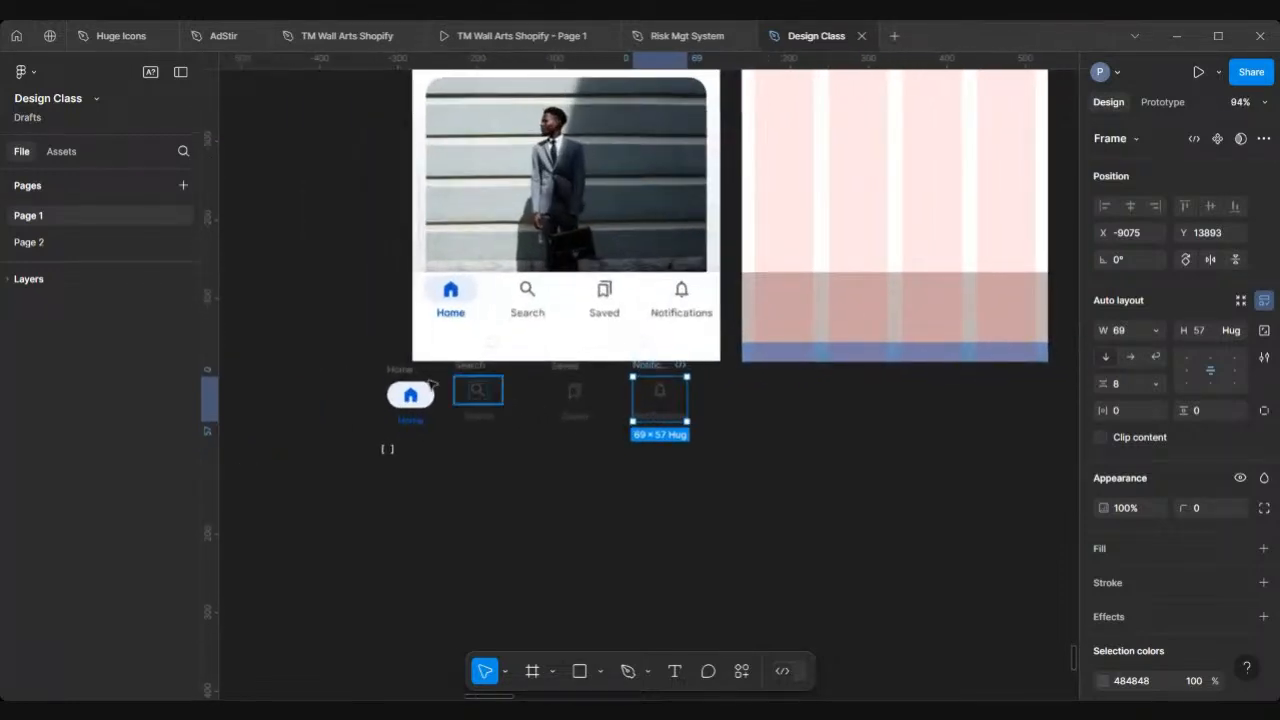
left_click_drag(345, 437, 420, 485)
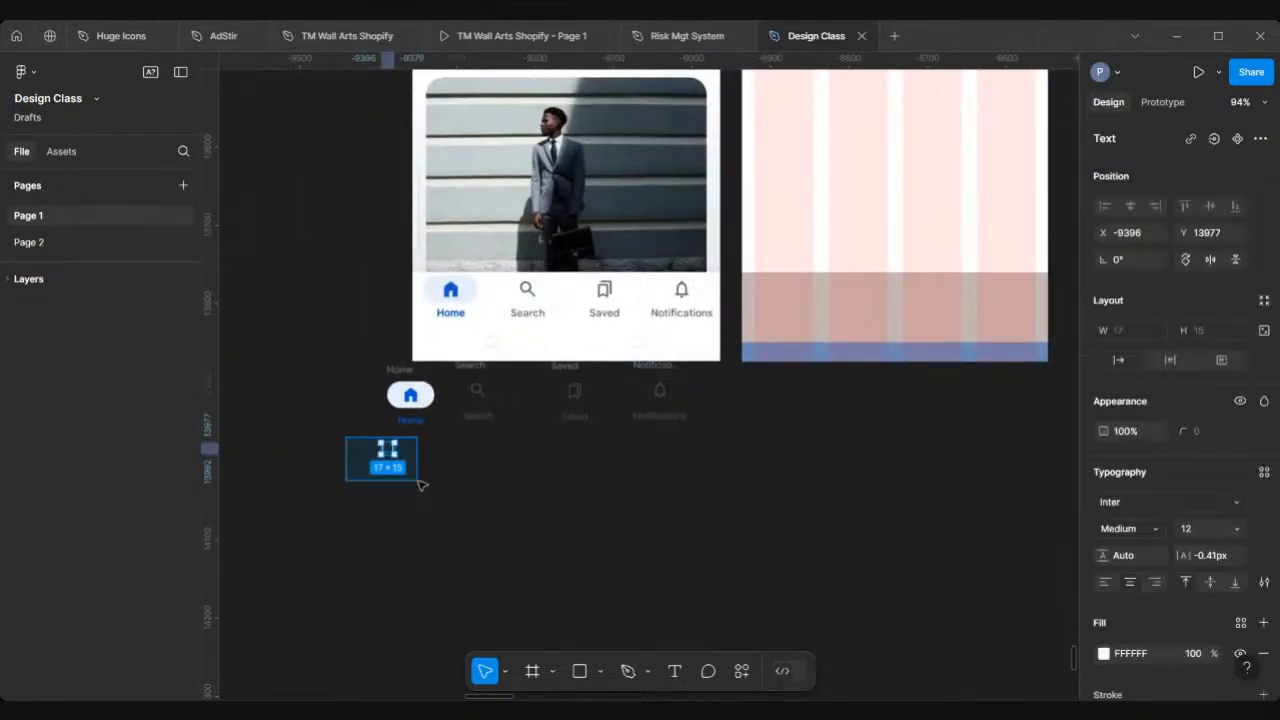
key("Delete")
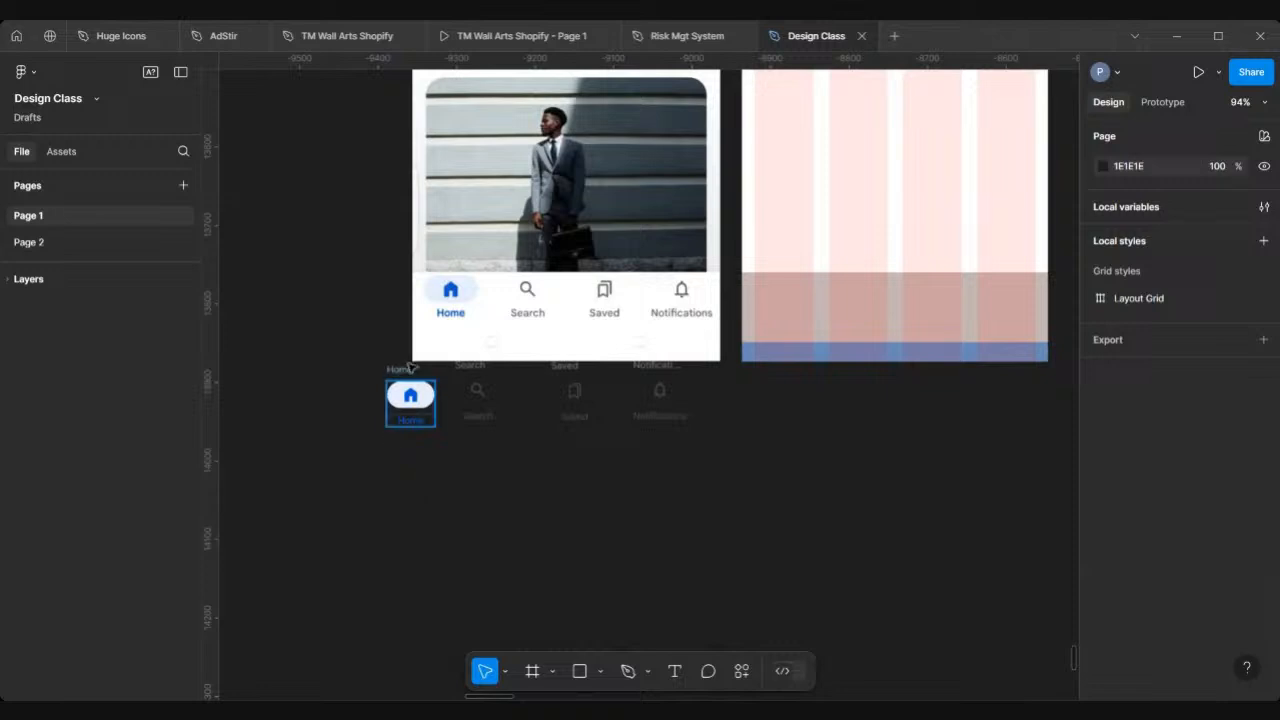
Move the Home, Search, Saved and Notifications frames into a row below the layout grid screen
left_click_drag(405, 370, 773, 405)
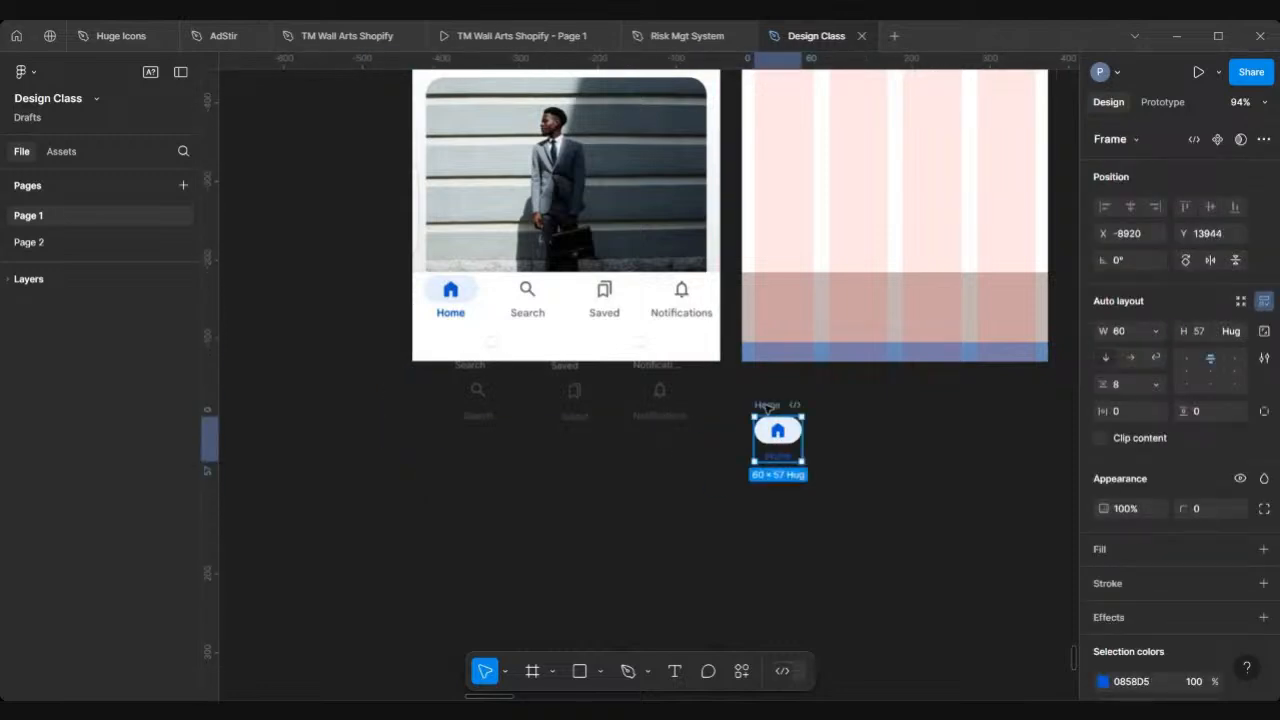
left_click_drag(478, 399, 850, 440)
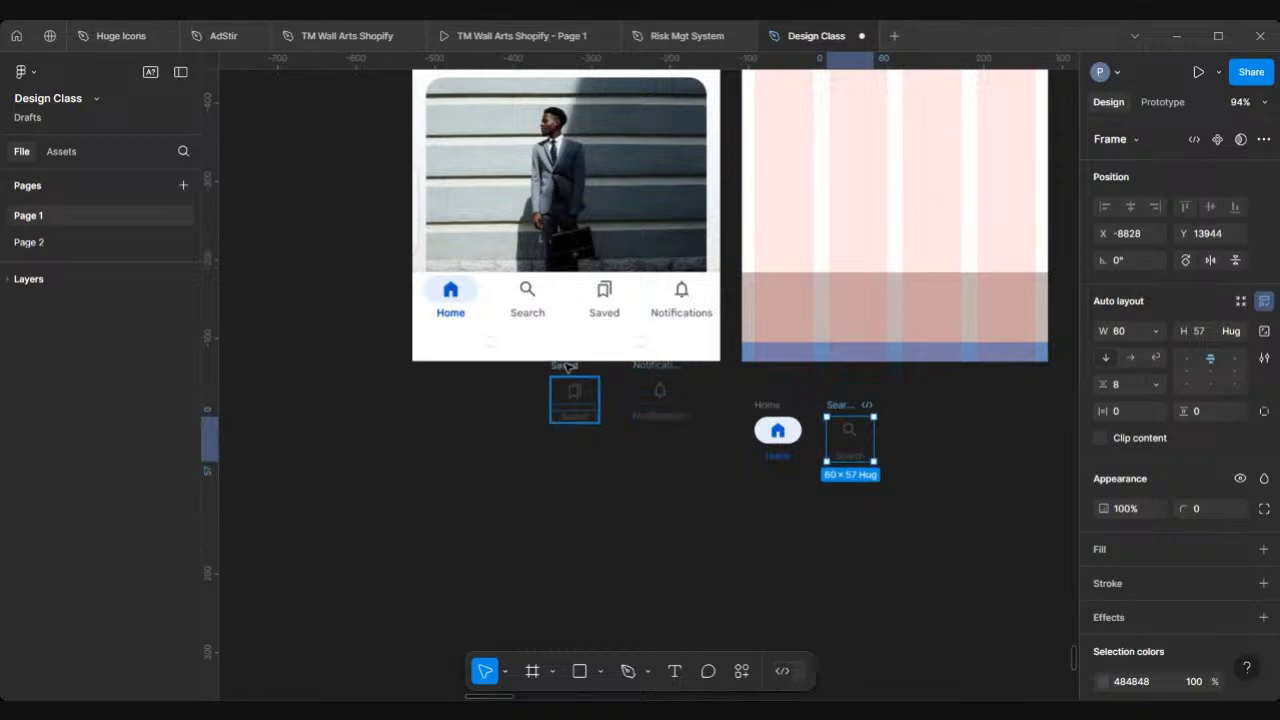
left_click_drag(556, 361, 904, 401)
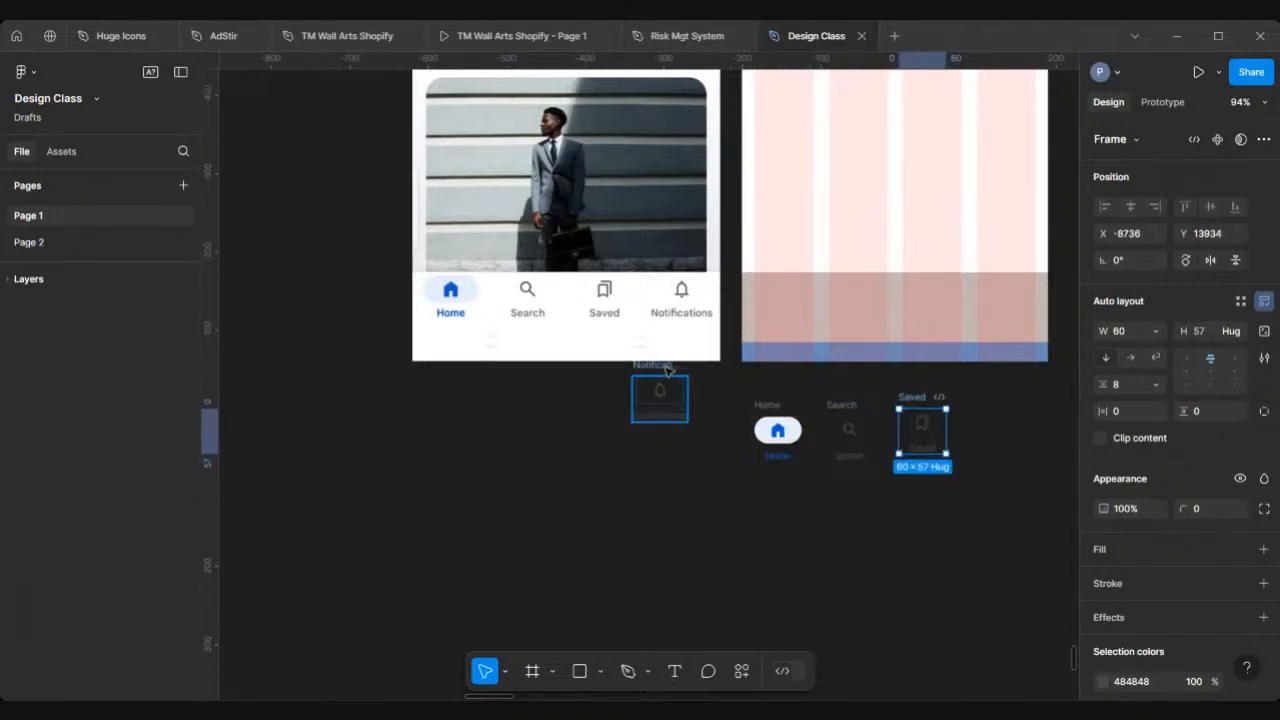
mouse_move(666, 367)
left_mouse_down()
mouse_move(897, 491)
mouse_move(971, 468)
mouse_move(1000, 402)
left_mouse_up()
scroll(1000, 402, "right", 5)
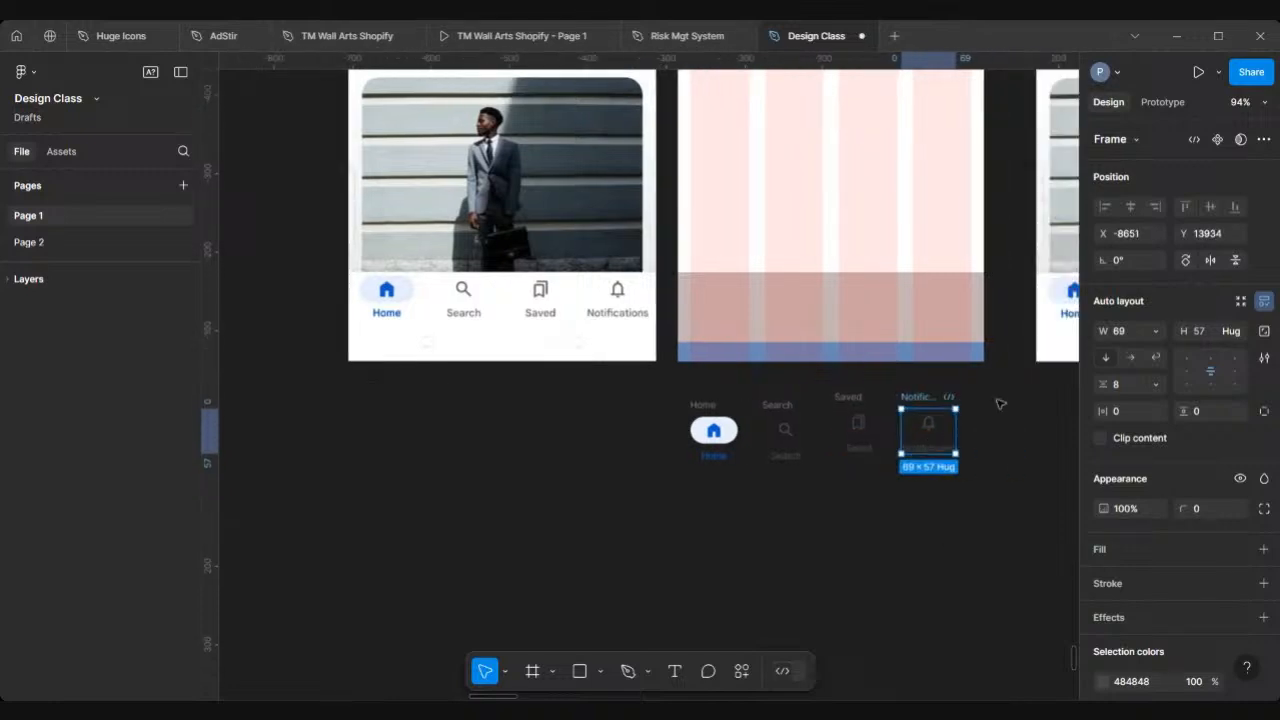
Align the four navigation item frames on their vertical centres and wrap them in one horizontal auto layout frame
left_click(726, 486)
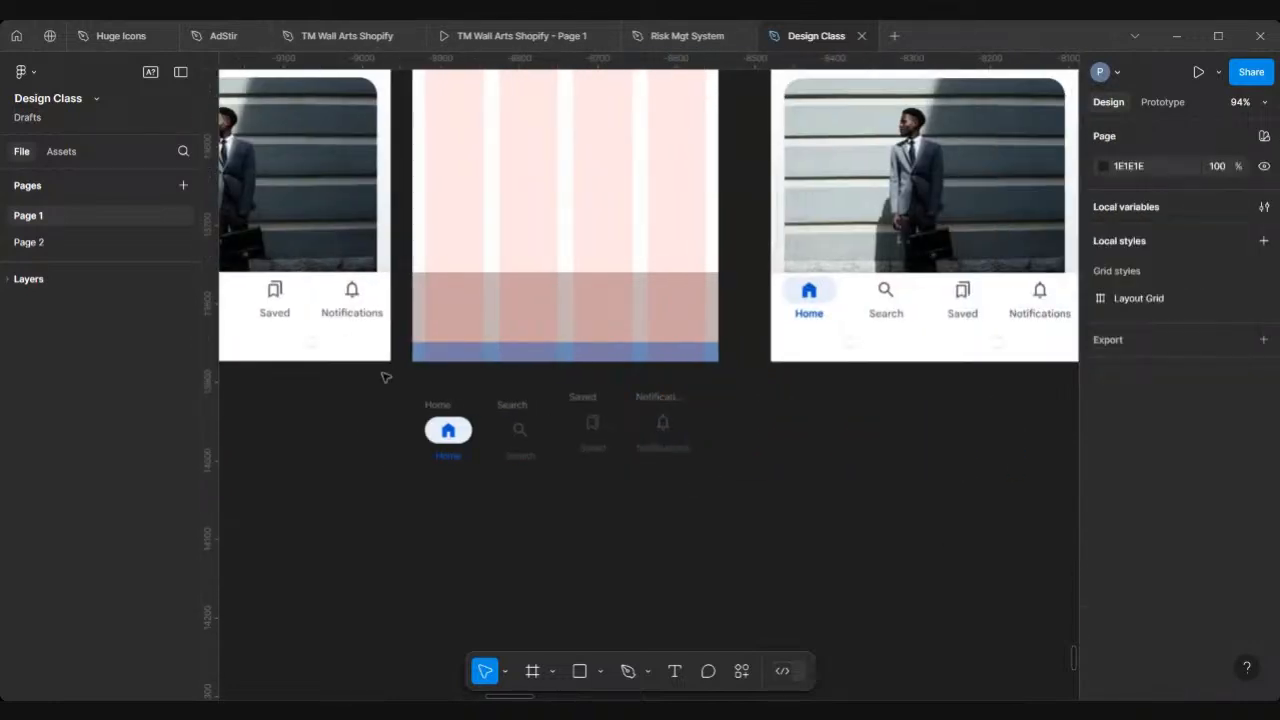
left_click_drag(680, 466, 779, 515)
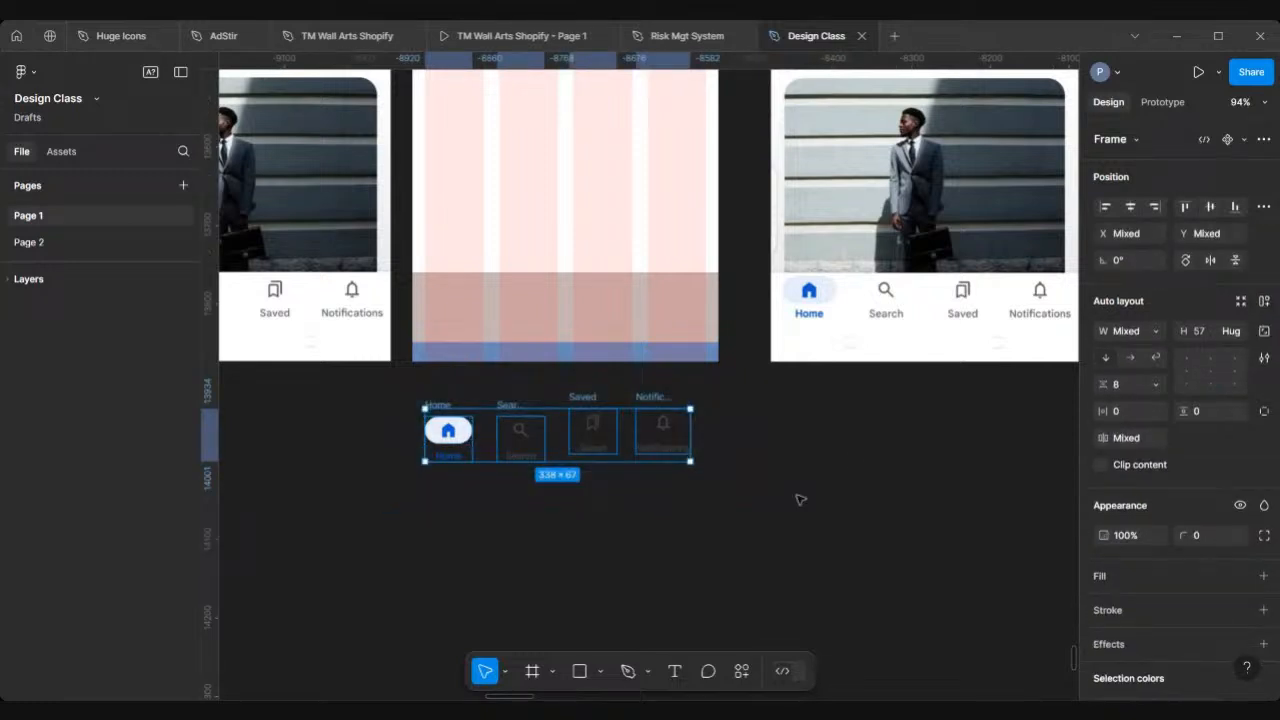
left_click(1210, 207)
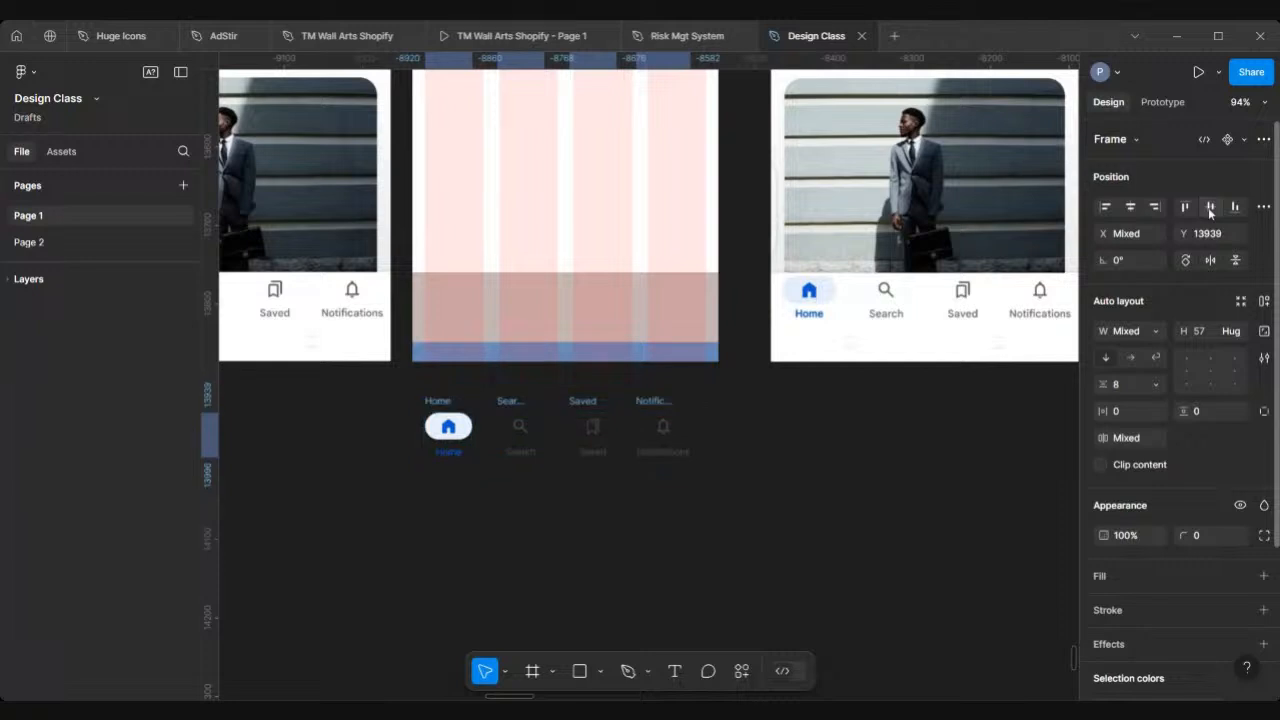
scroll(540, 430, "up", 2)
scroll(540, 430, "up", 2)
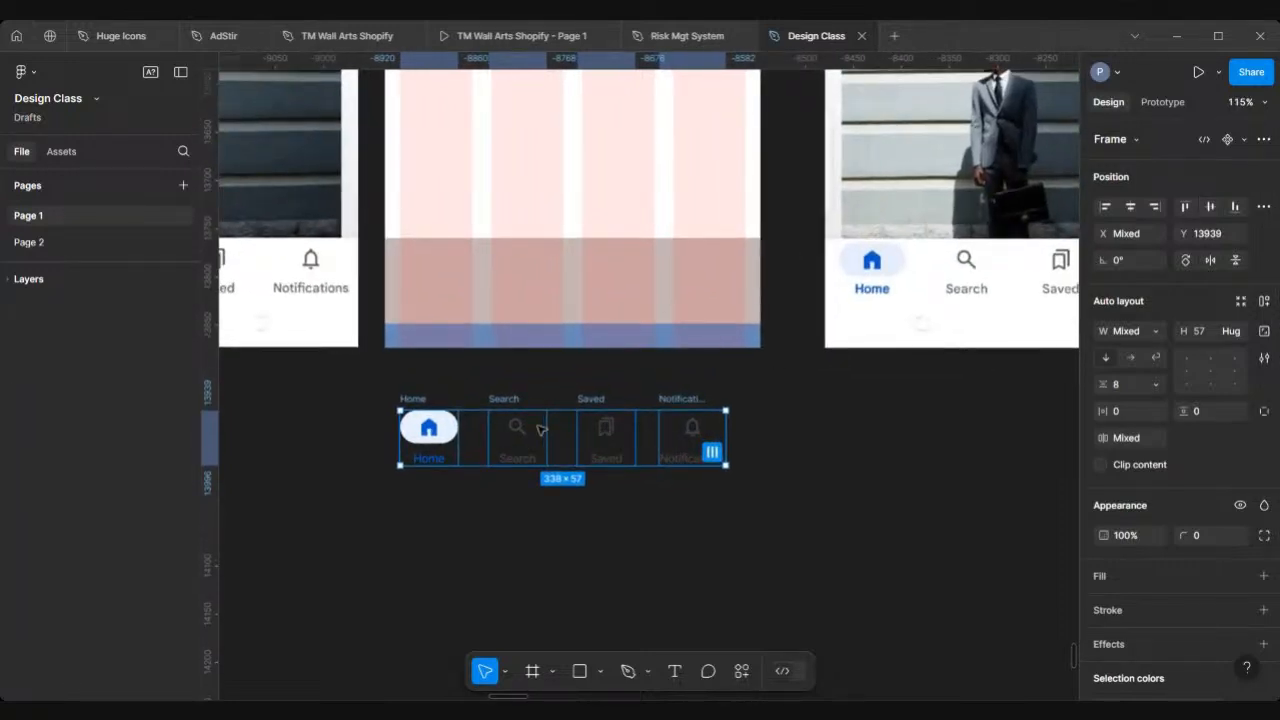
key("shift+a")
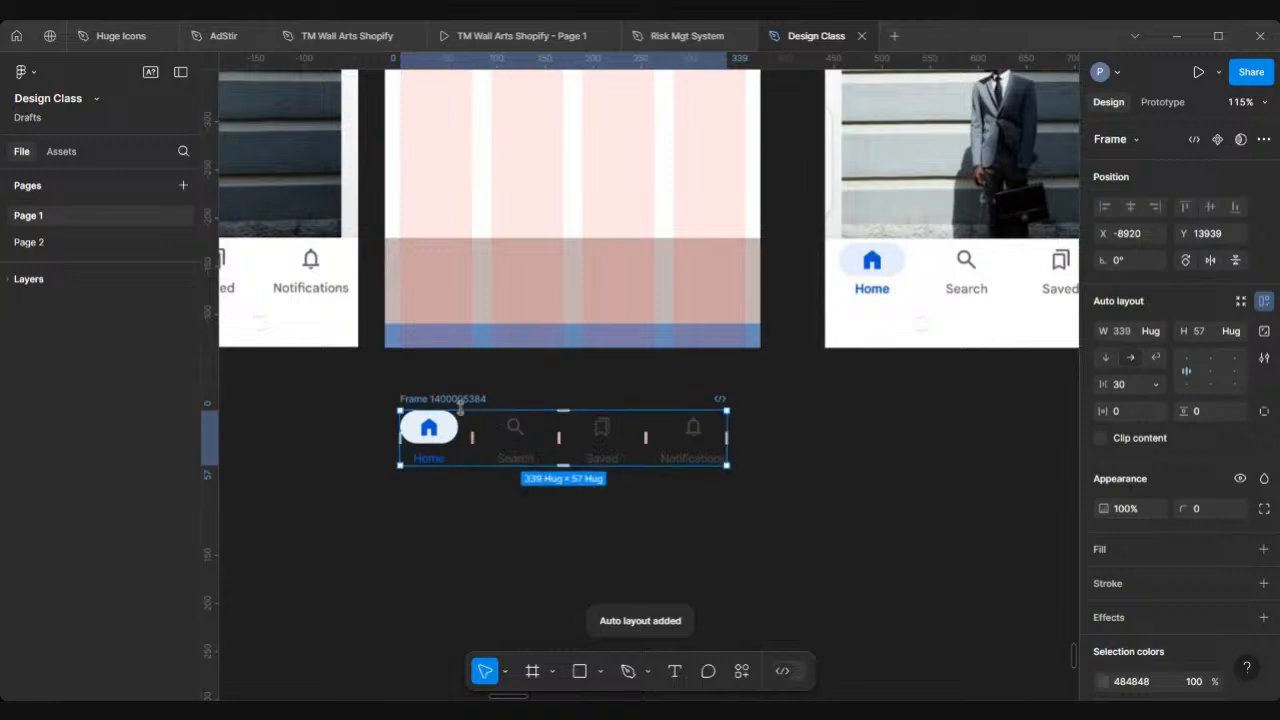
Shift the combined item row slightly down and rename its frame as Navigation Bar
left_click_drag(414, 403, 450, 410)
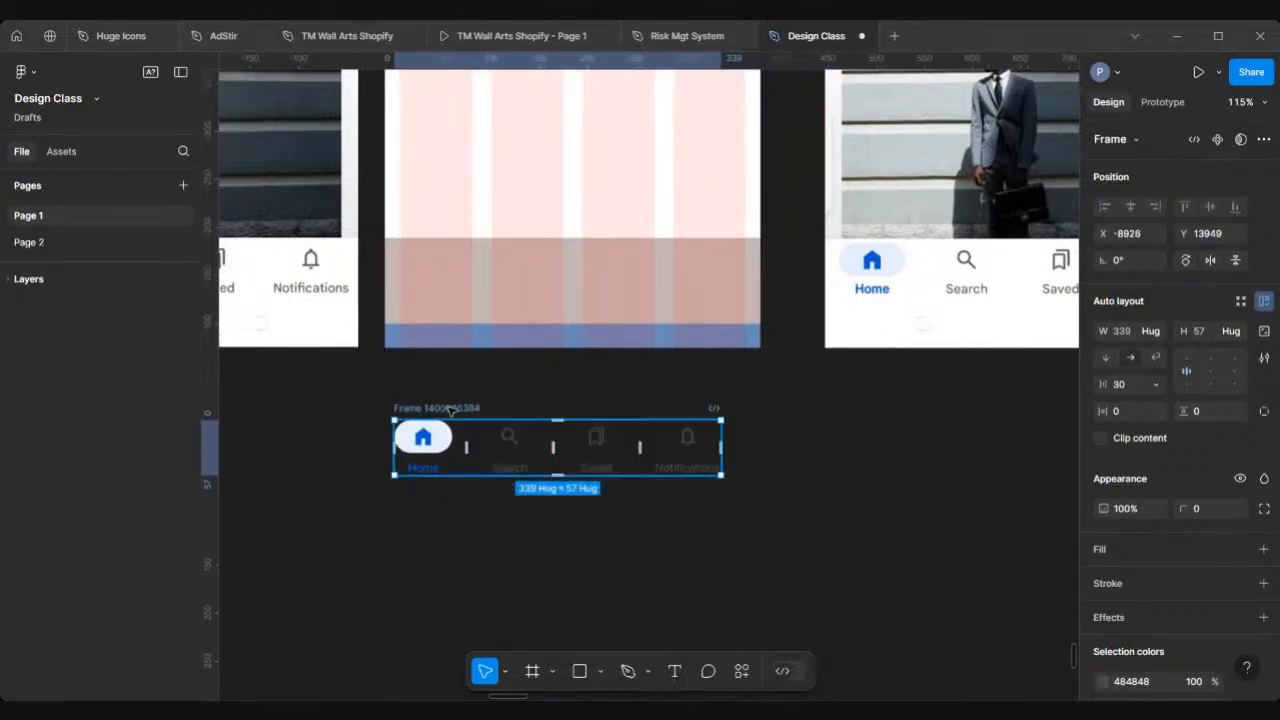
double_click(450, 409)
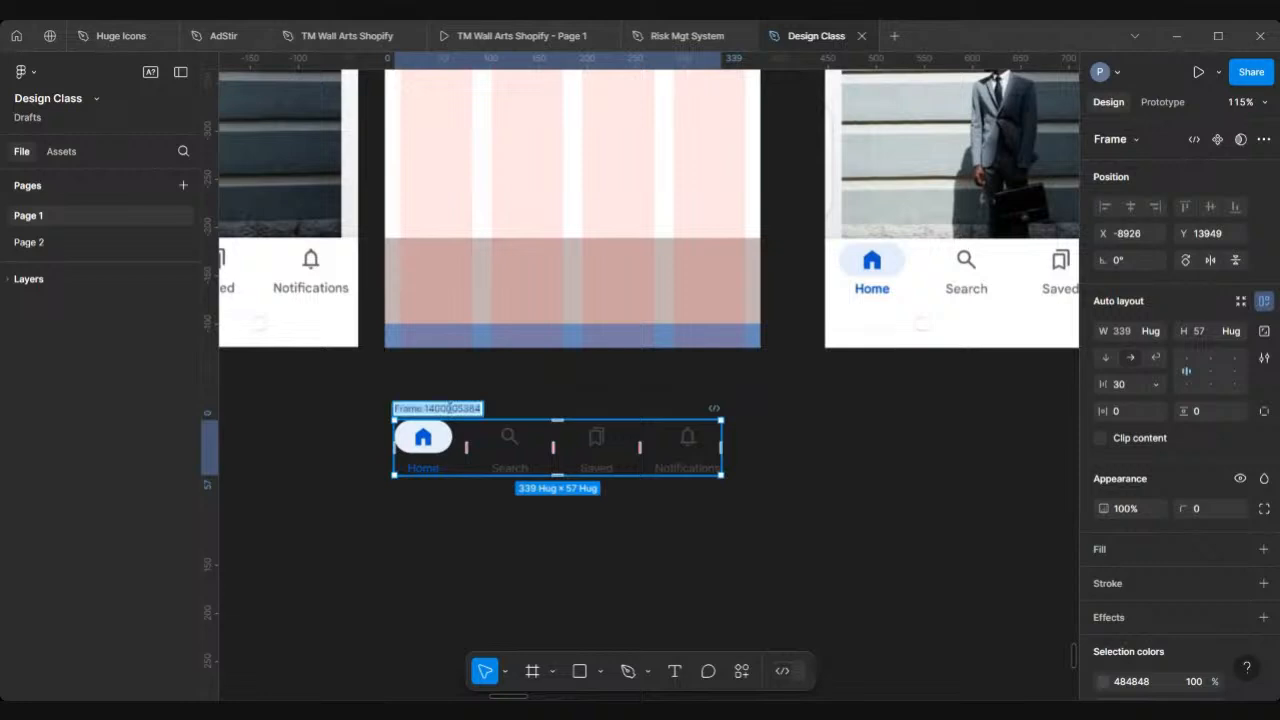
type("Navi")
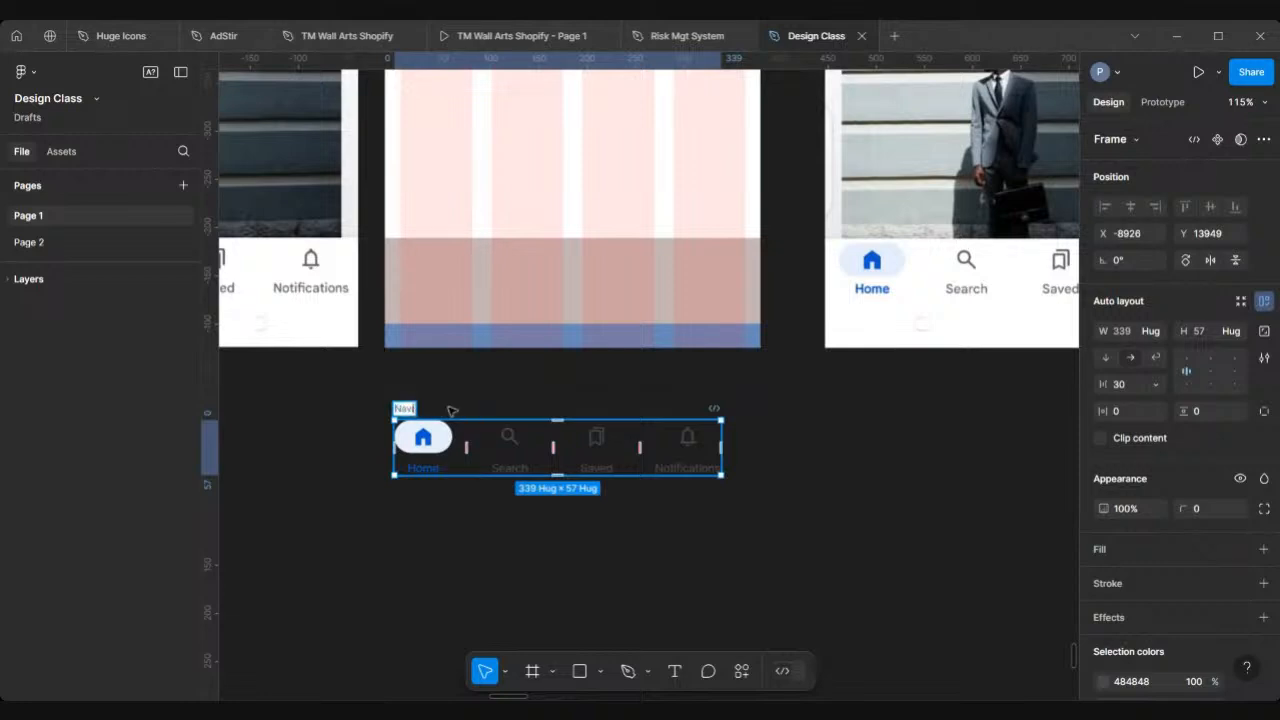
type("gation Bar")
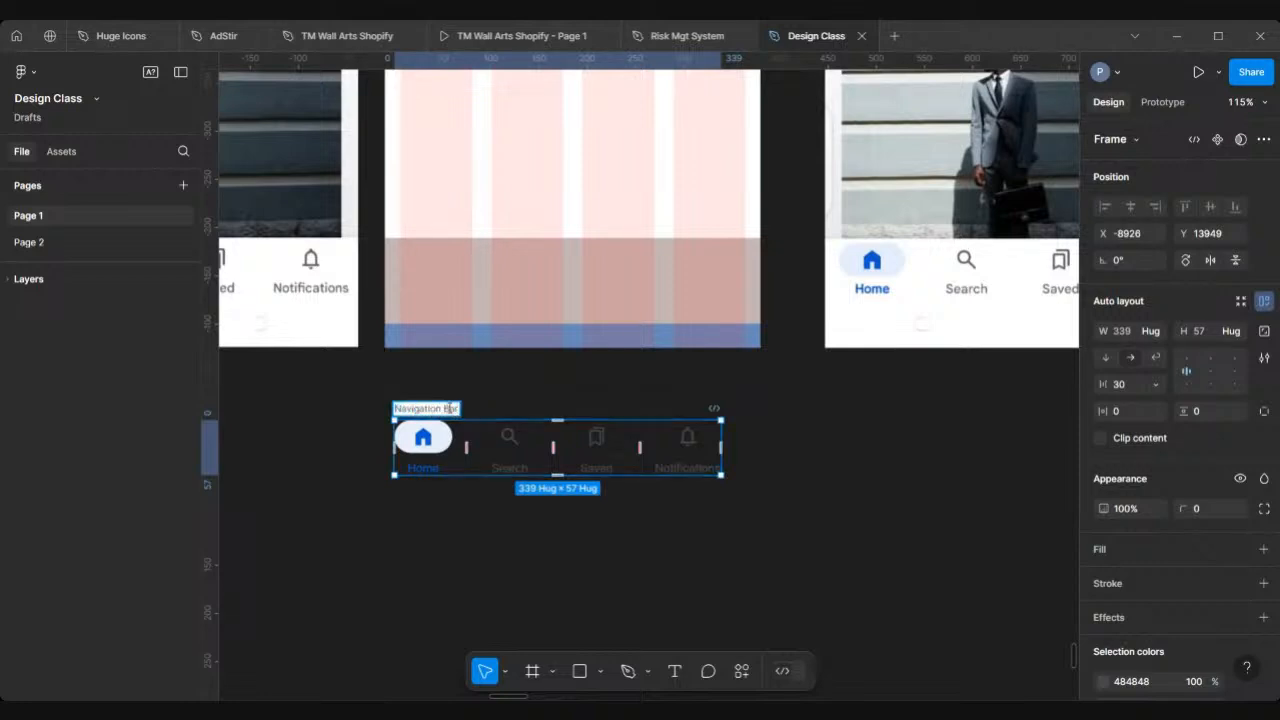
key("Return")
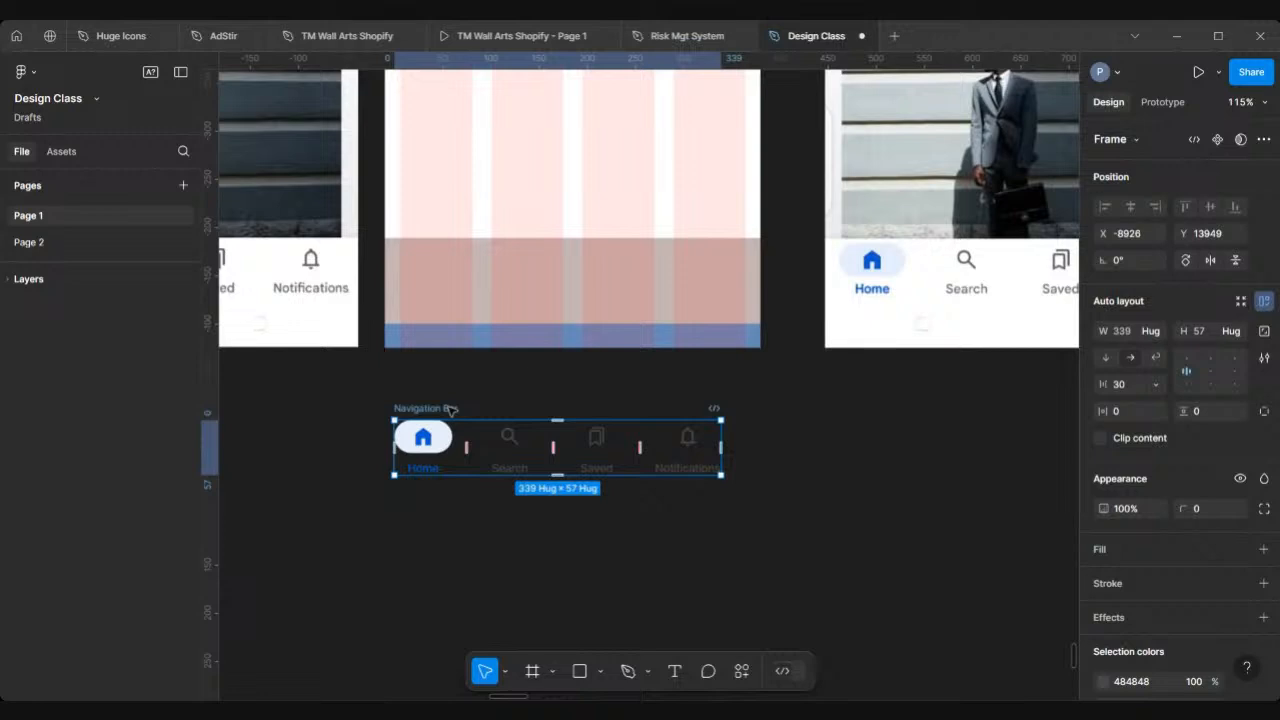
Place the Navigation Bar frame over the placeholder rectangle of the layout grid screen, at X 16, Y 746
left_click_drag(450, 410, 452, 244)
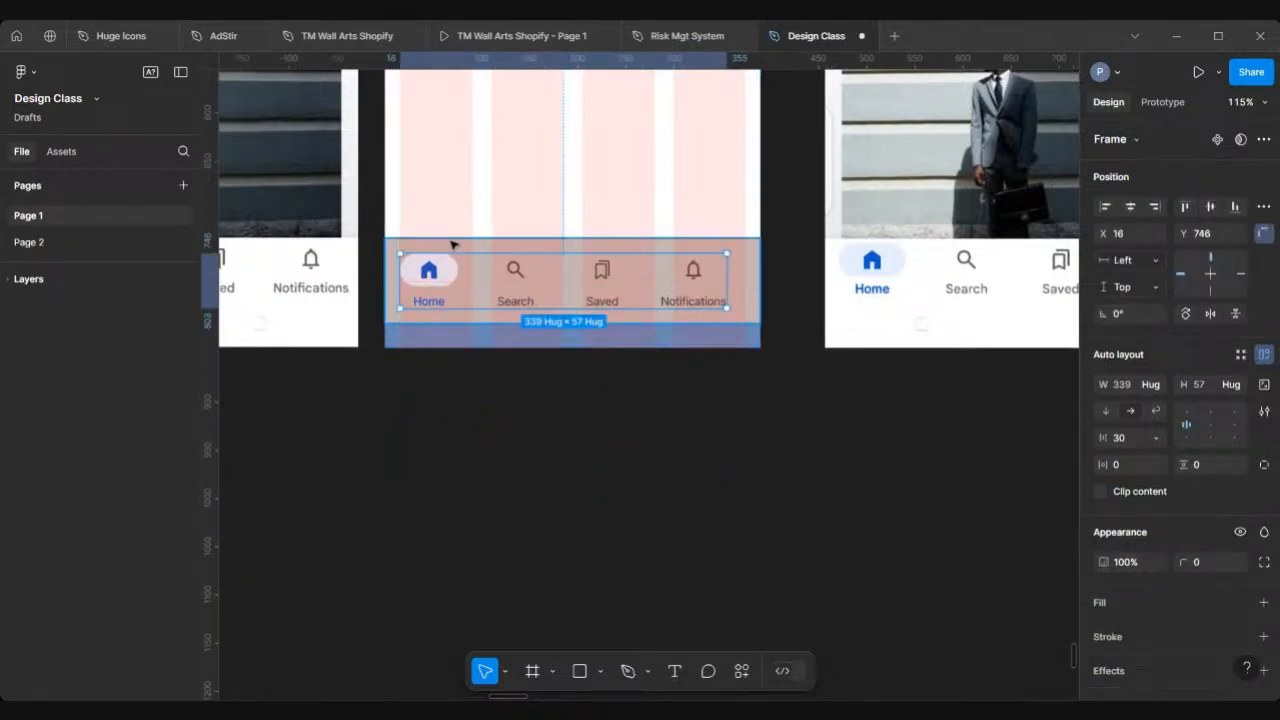
scroll(452, 244, "up", 3)
scroll(452, 244, "down", 2)
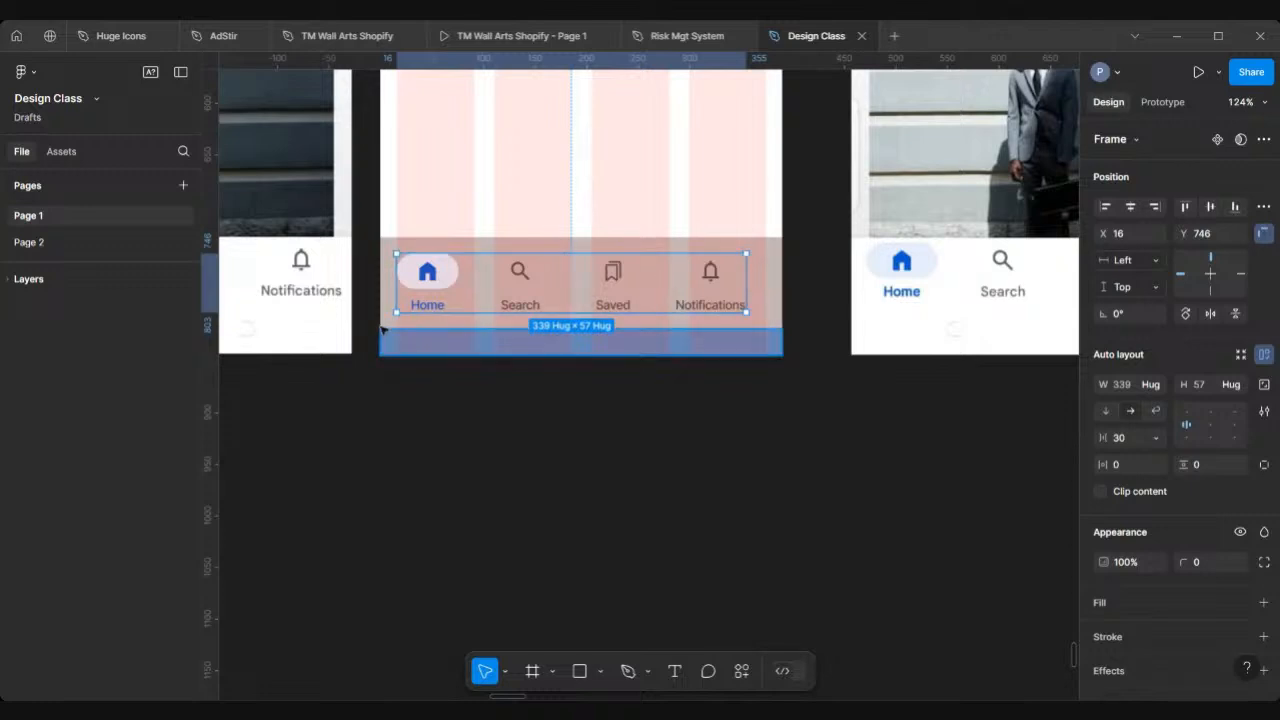
scroll(383, 330, "up", 3)
scroll(383, 330, "up", 1)
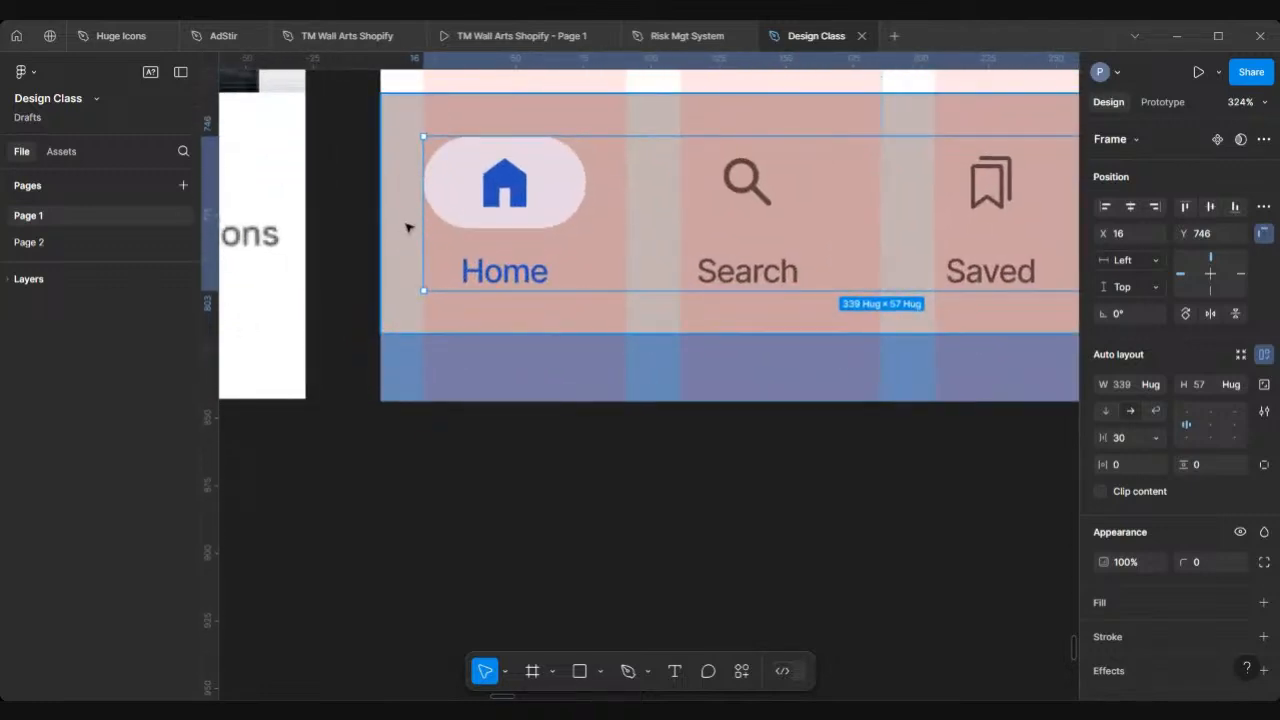
Set the Navigation Bar's horizontal and vertical padding to 16
scroll(405, 226, "down", 2)
scroll(407, 228, "down", 3)
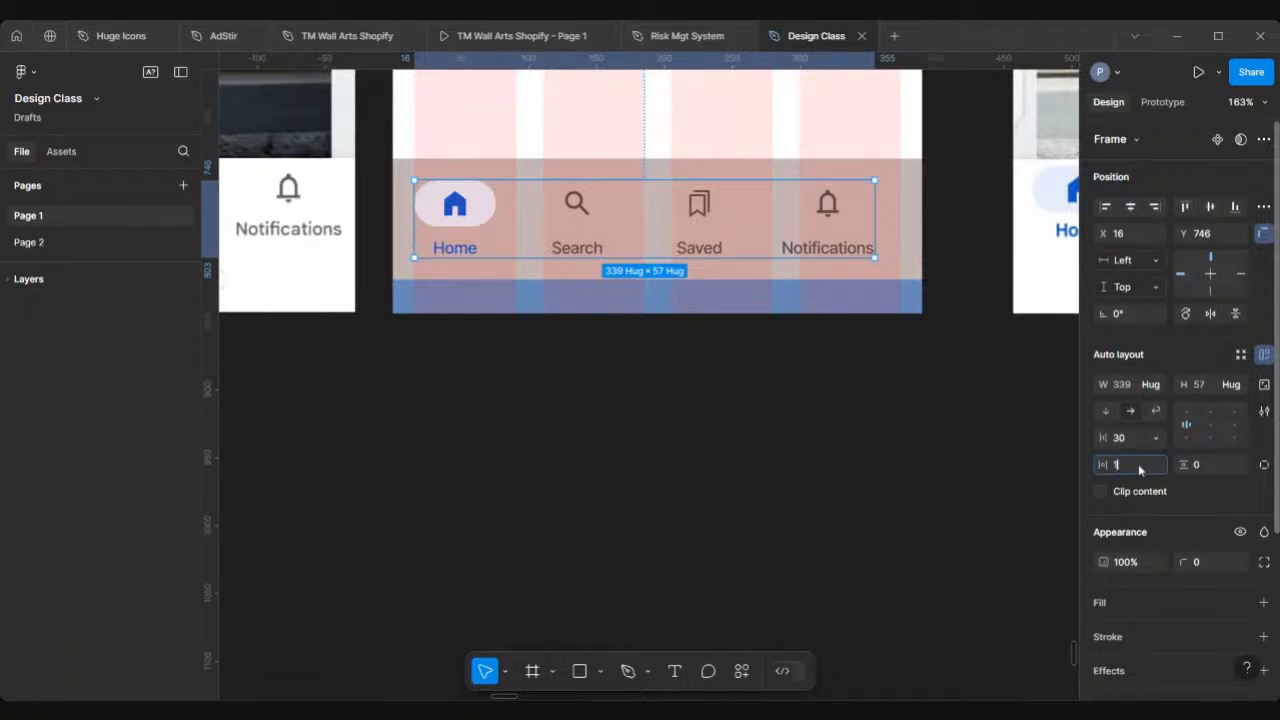
key("Return")
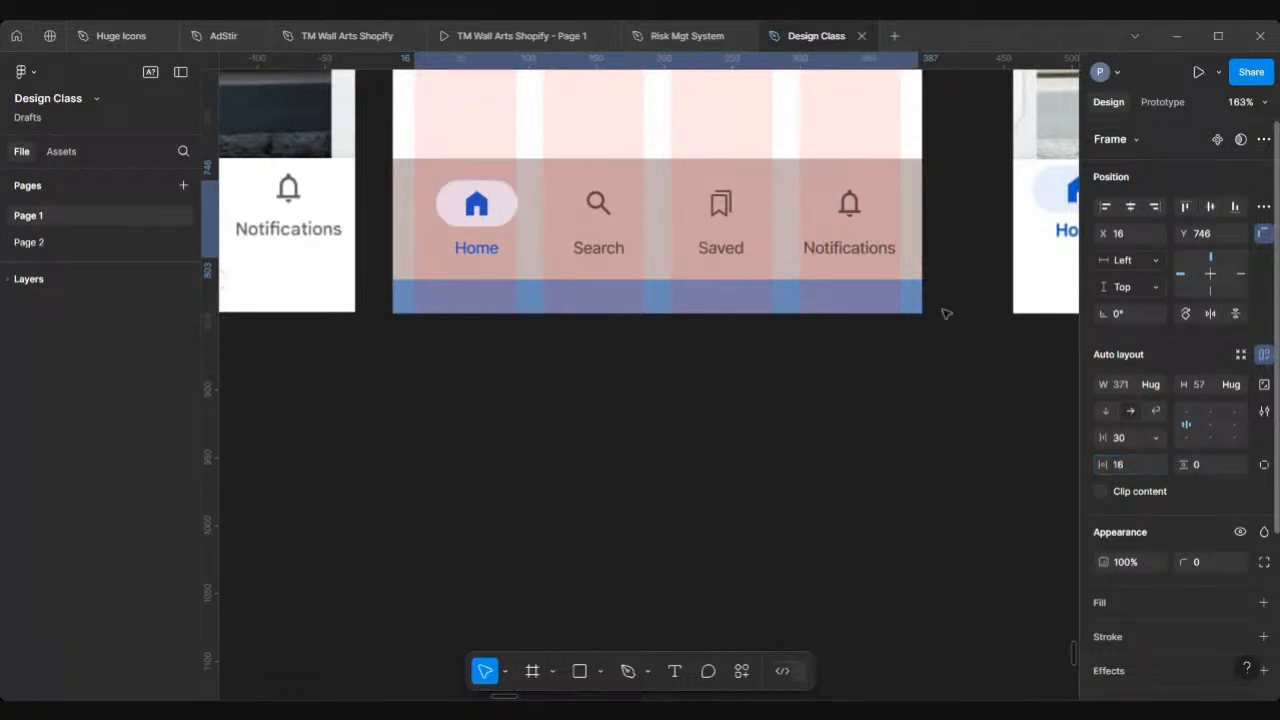
left_click(1216, 469)
type("16")
key("Return")
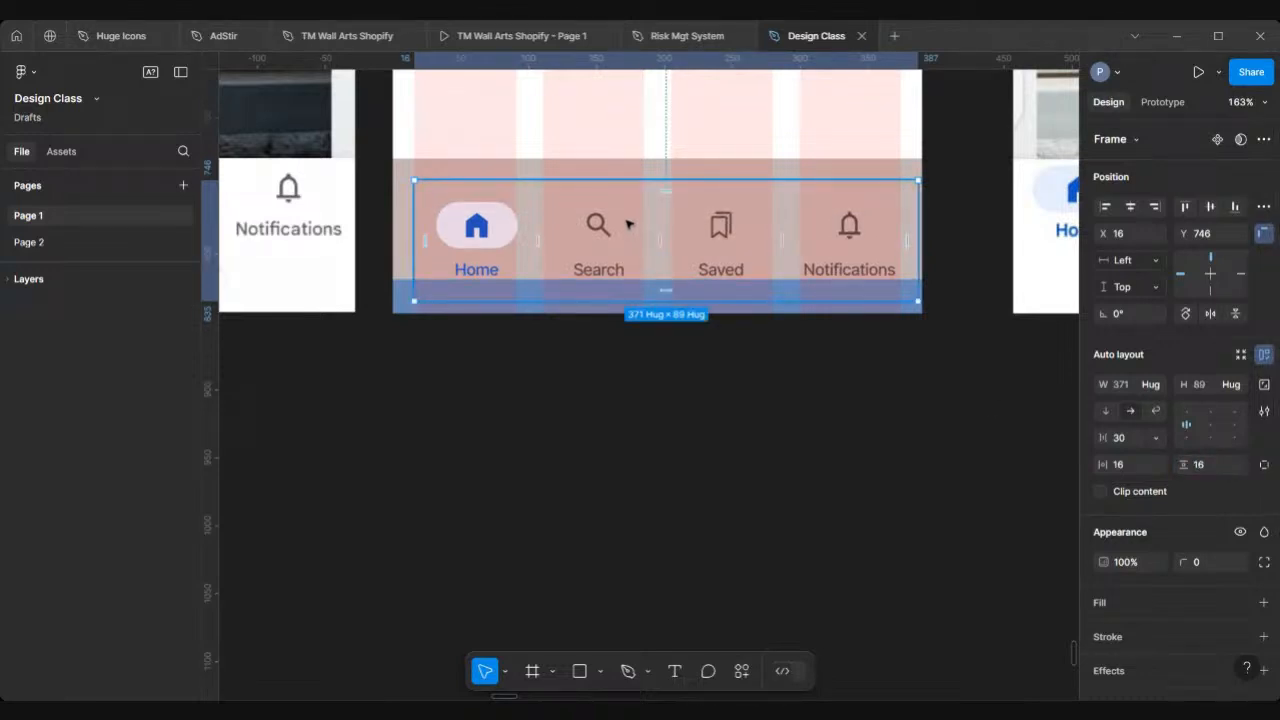
Move the Navigation Bar to X 0, Y 726, widen it to 390 and centre its items
left_click_drag(626, 223, 623, 220)
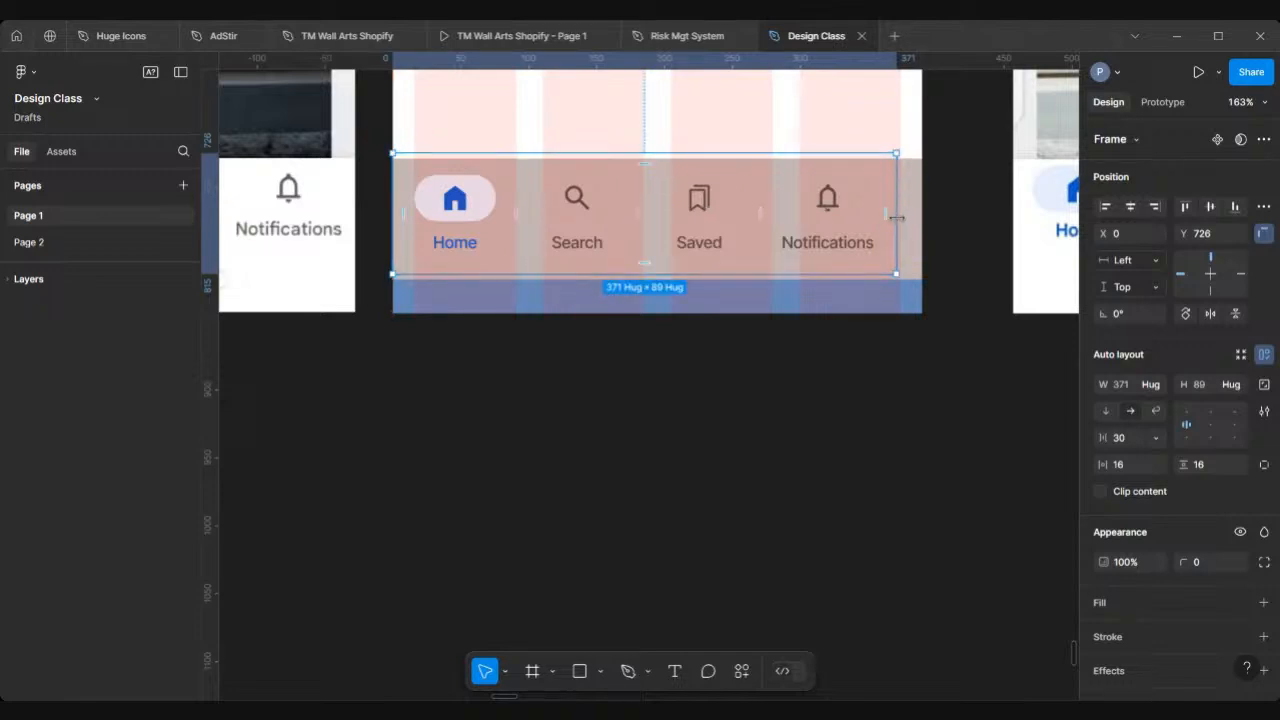
left_click_drag(897, 218, 918, 221)
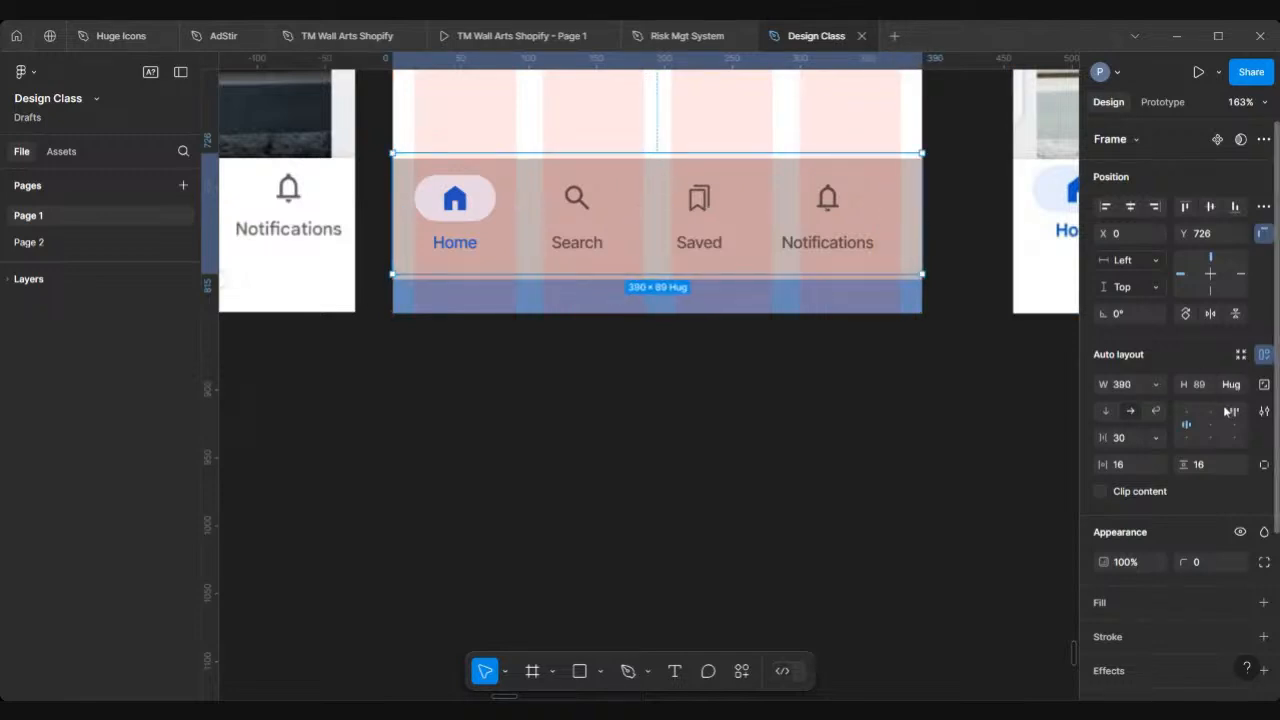
left_click(1218, 425)
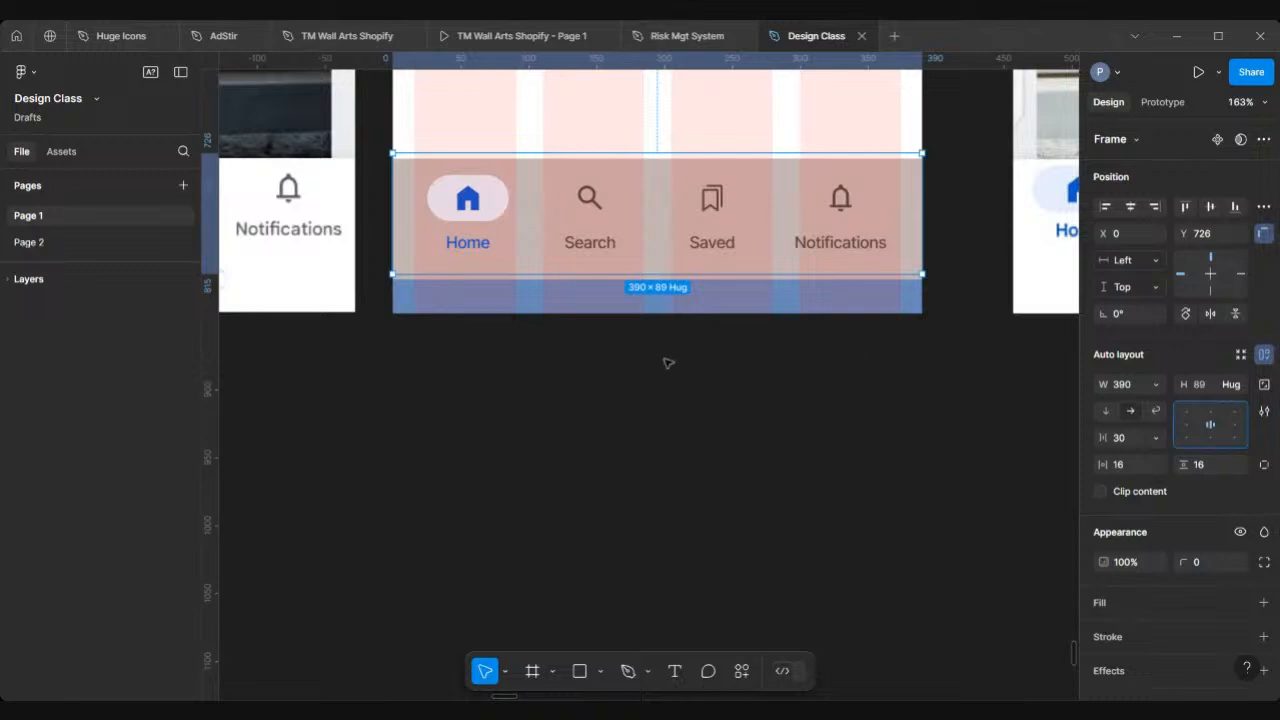
Move the Navigation Bar up to Y 675 and delete the placeholder rectangle behind it
scroll(666, 363, "up", 2)
scroll(660, 345, "down", 5, "ctrl")
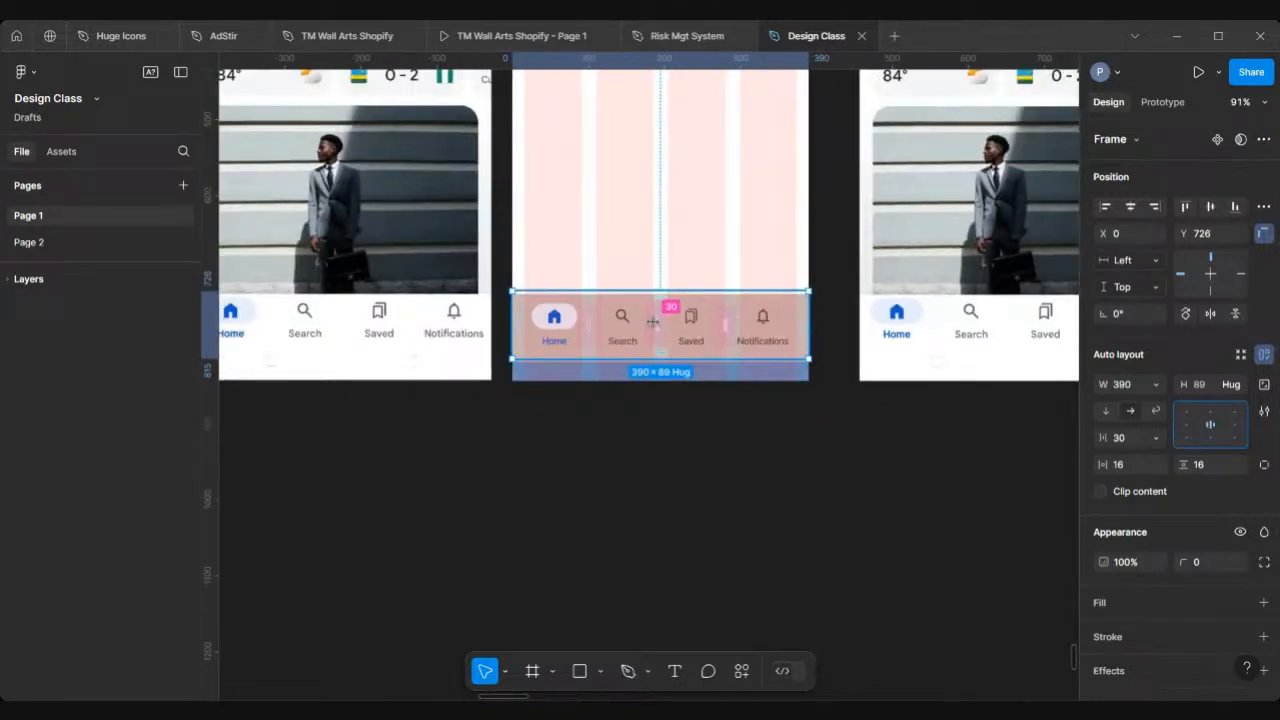
left_click_drag(640, 325, 636, 287)
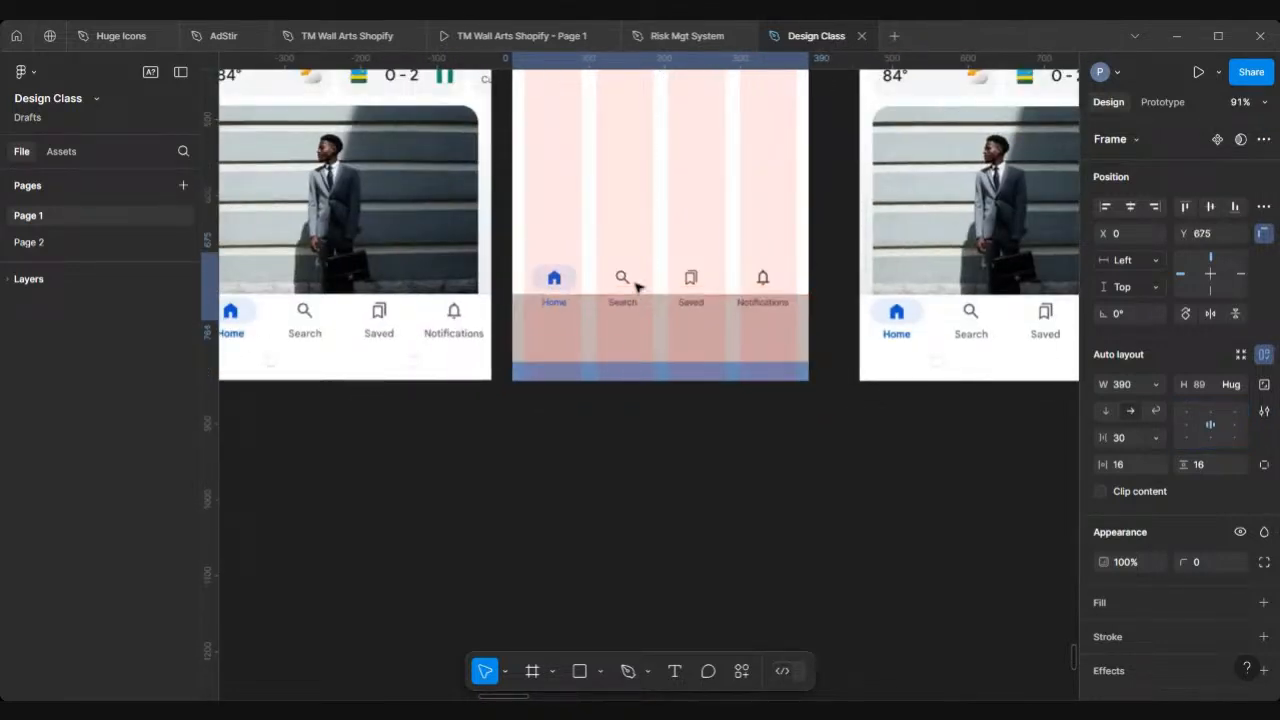
scroll(636, 287, "up", 5, "ctrl")
scroll(636, 287, "up", 1, "ctrl")
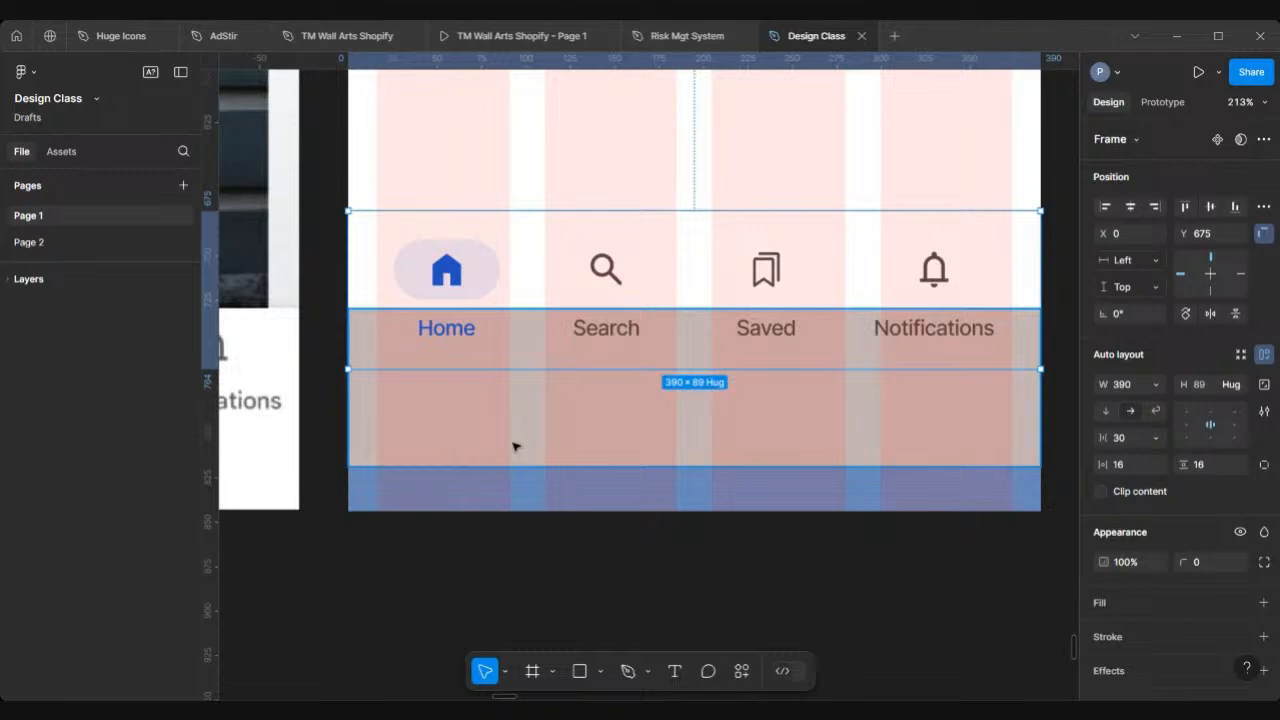
left_click(513, 447)
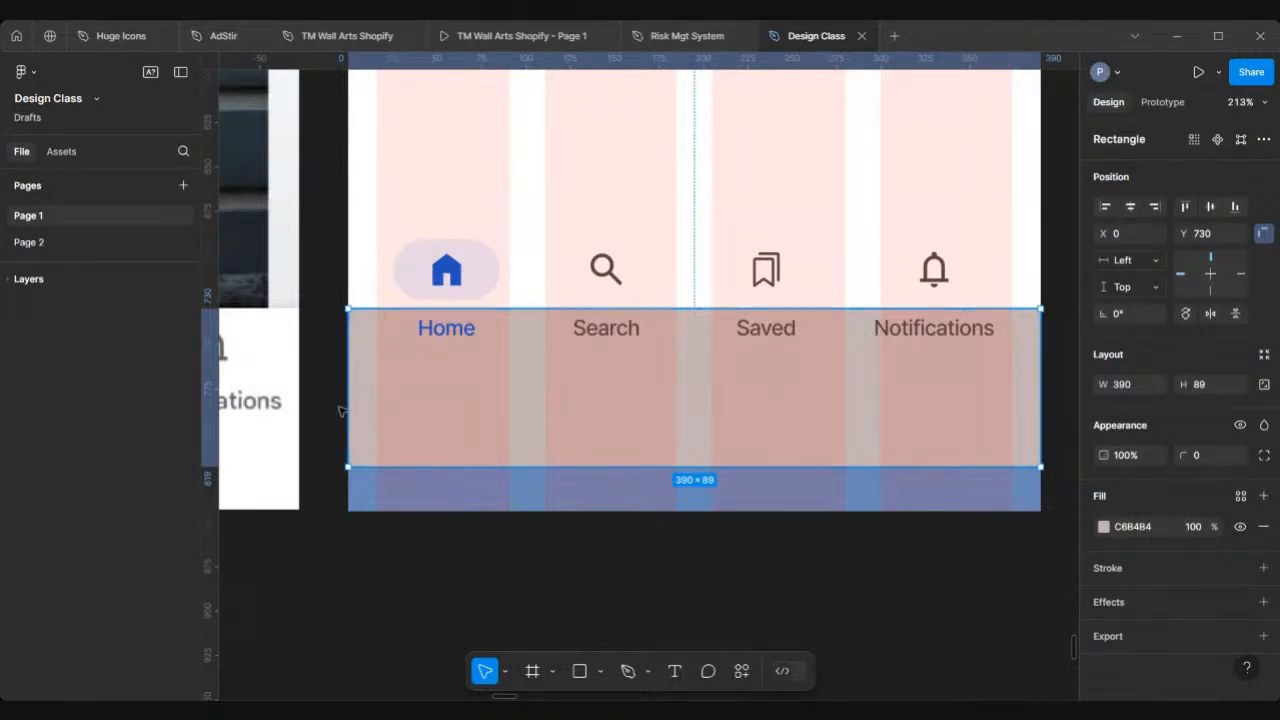
key("Delete")
scroll(341, 411, "down", 5)
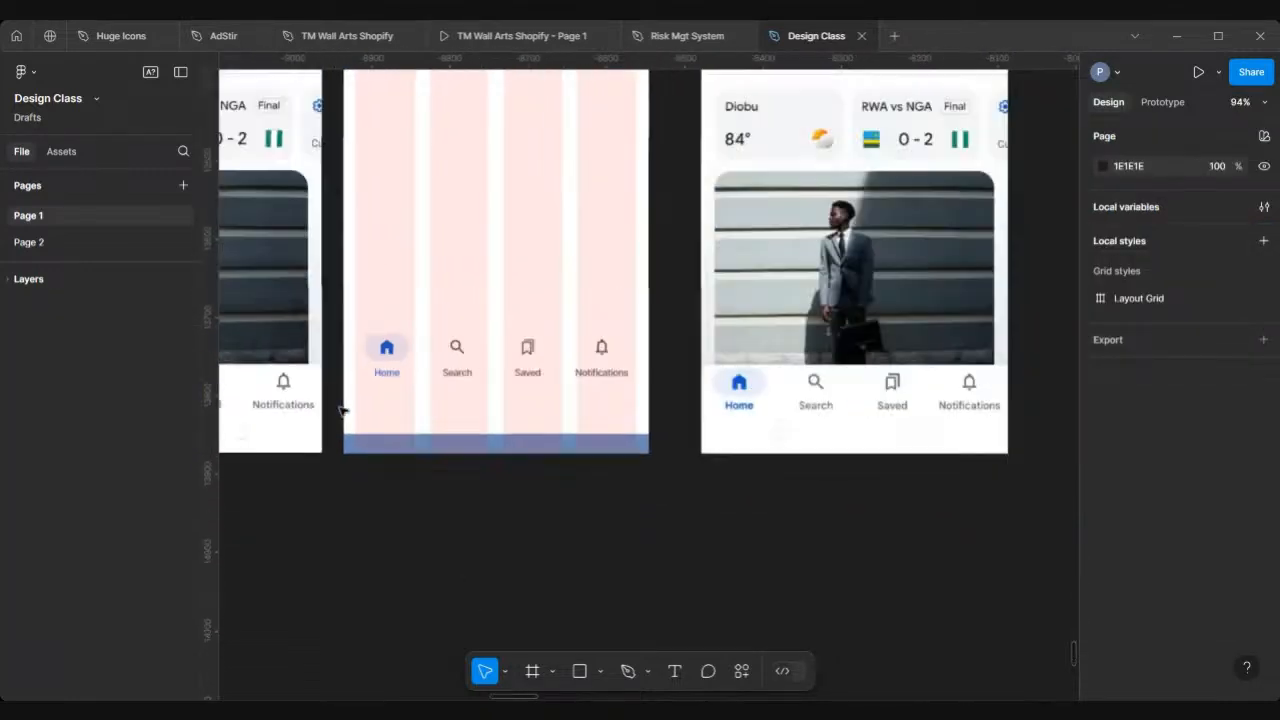
Move the Navigation Bar down to Y 730, just above the blue strip at the screen's lower edge
left_click(467, 368)
scroll(467, 368, "up", 2)
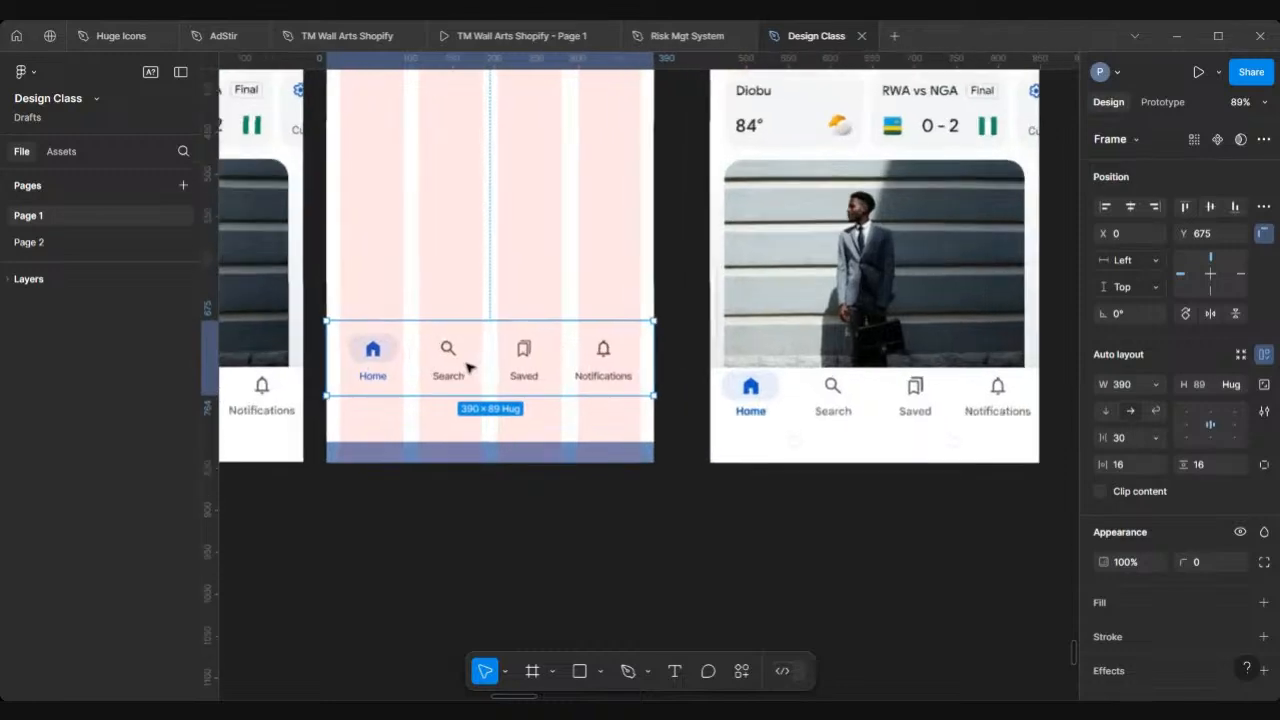
left_click_drag(467, 368, 474, 420)
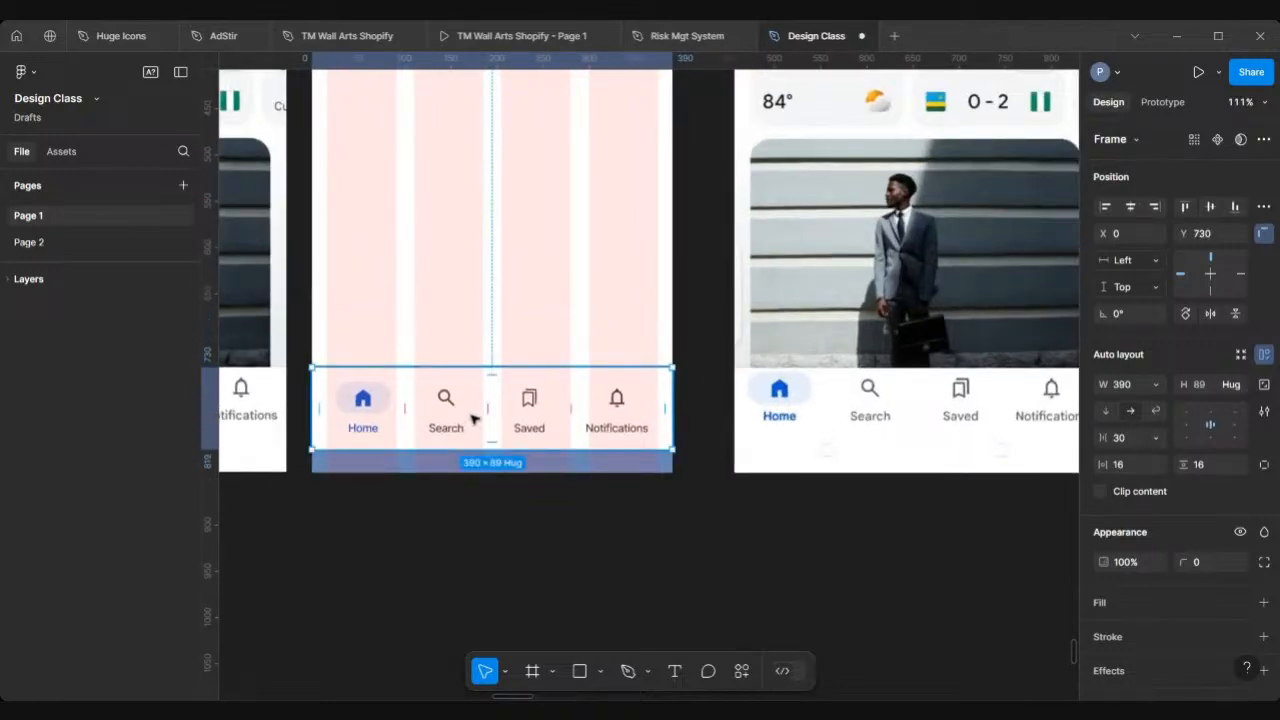
scroll(474, 420, "up", 4)
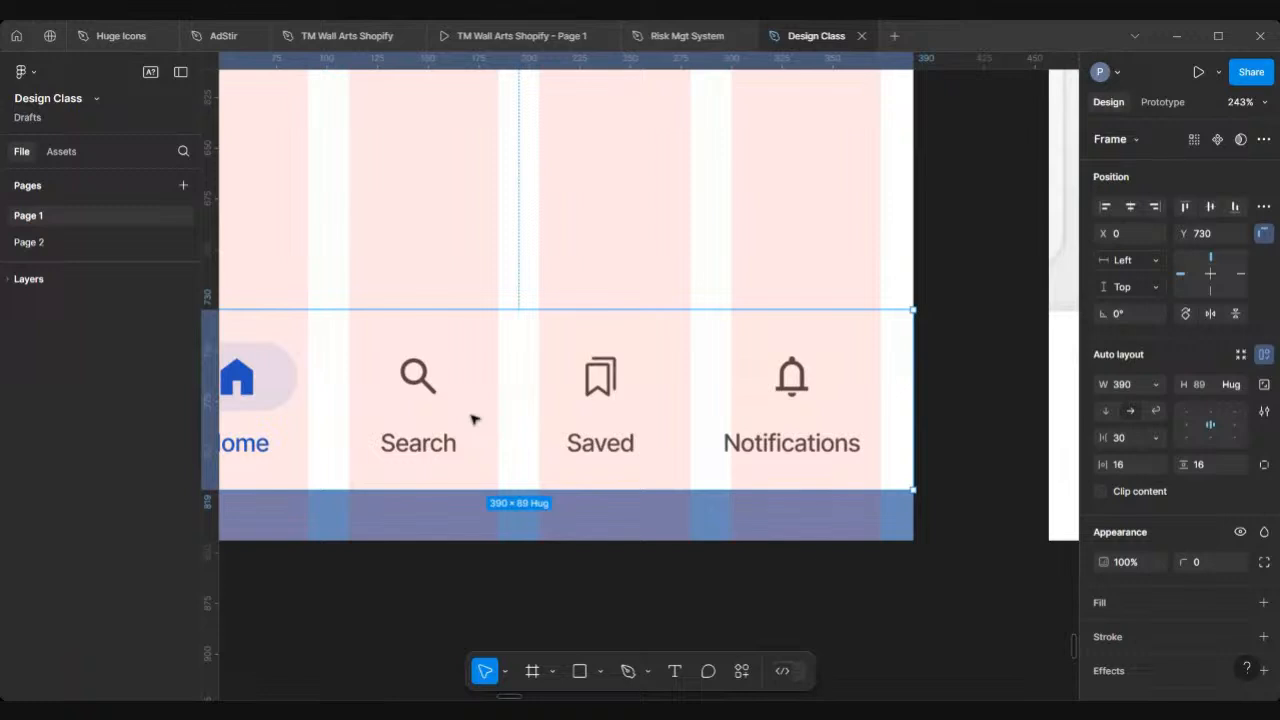
scroll(474, 420, "down", 3)
scroll(474, 420, "left", 2)
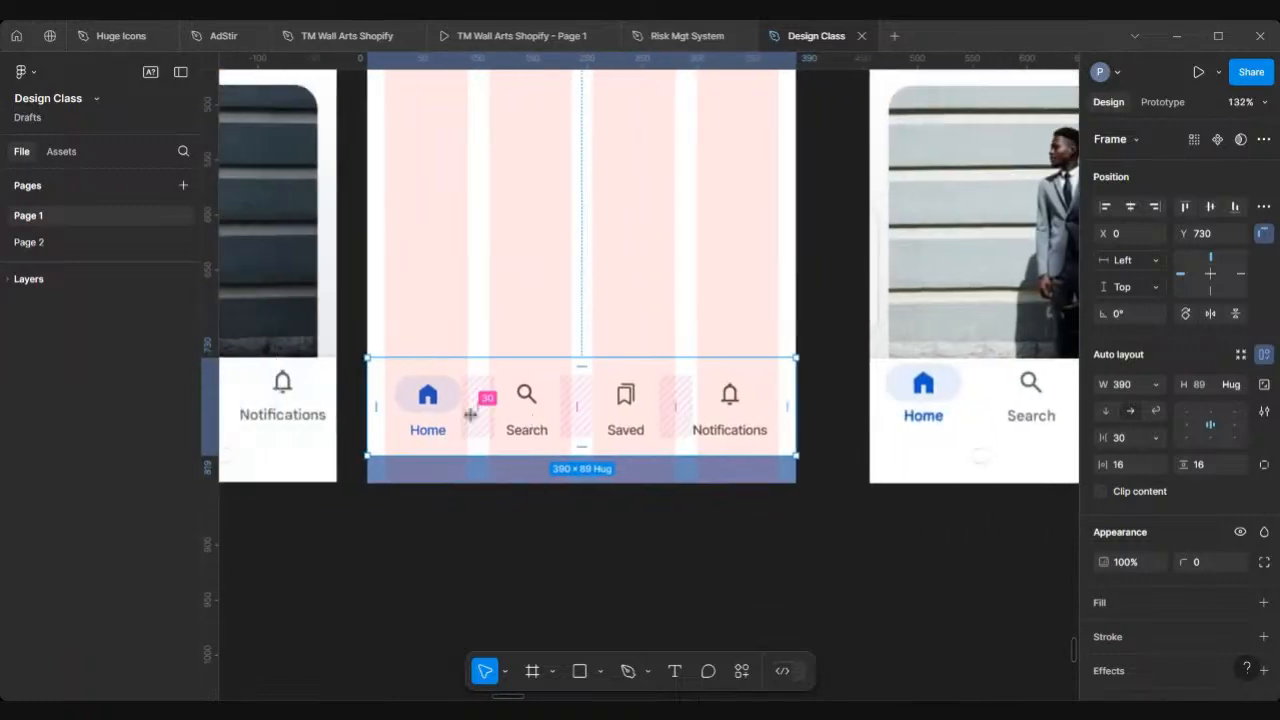
scroll(474, 420, "down", 3)
scroll(472, 418, "left", 3)
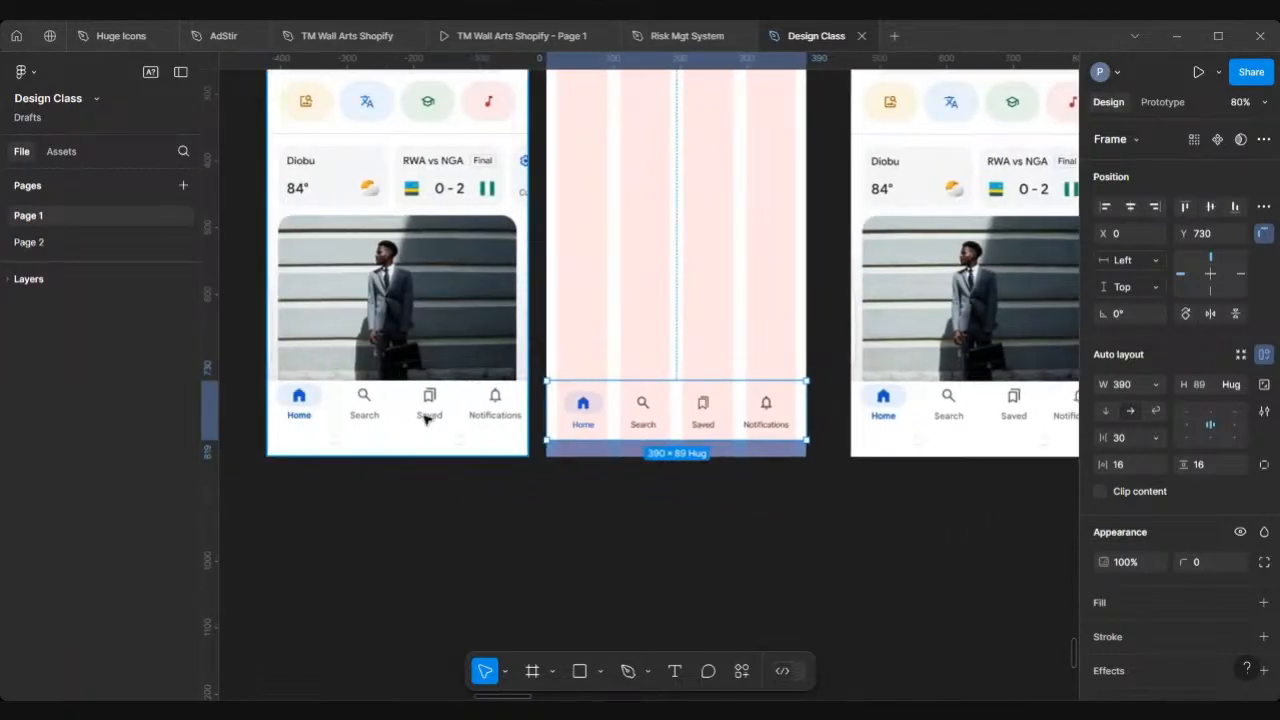
Find the Iconify plugin among the available plugins and launch it
right_click(470, 540)
mouse_move(494, 609)
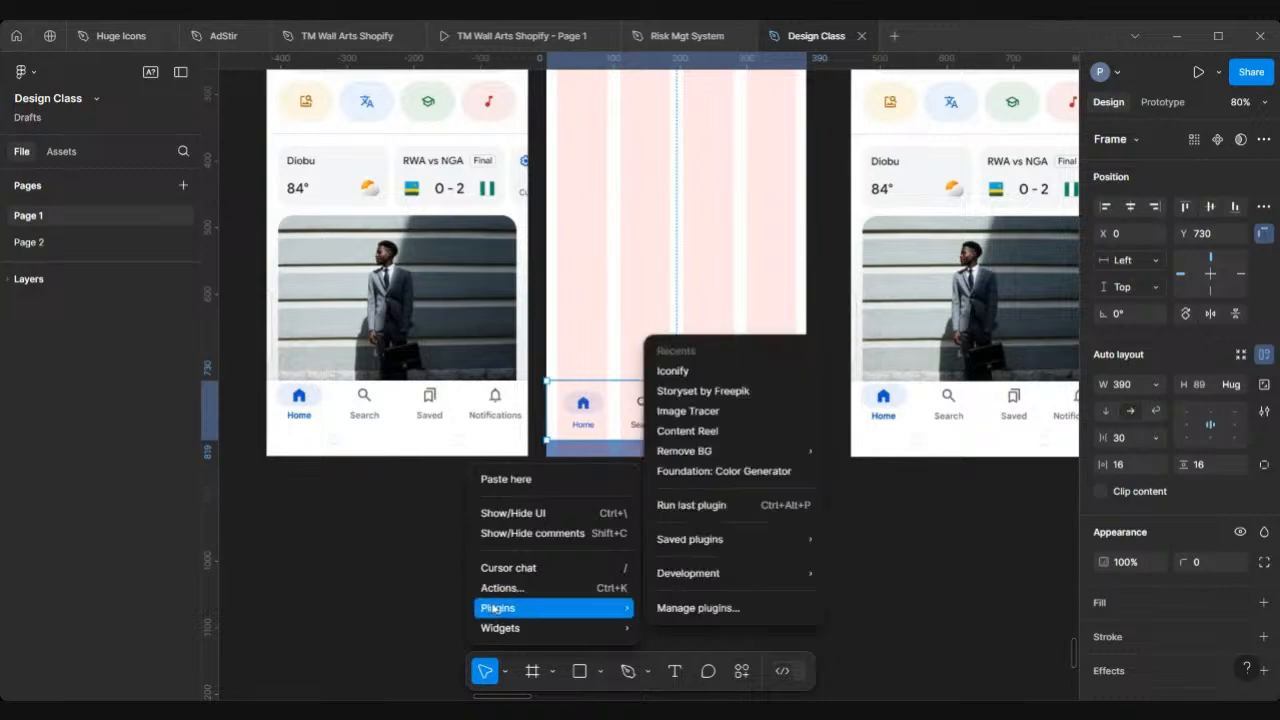
mouse_move(611, 608)
left_click(693, 608)
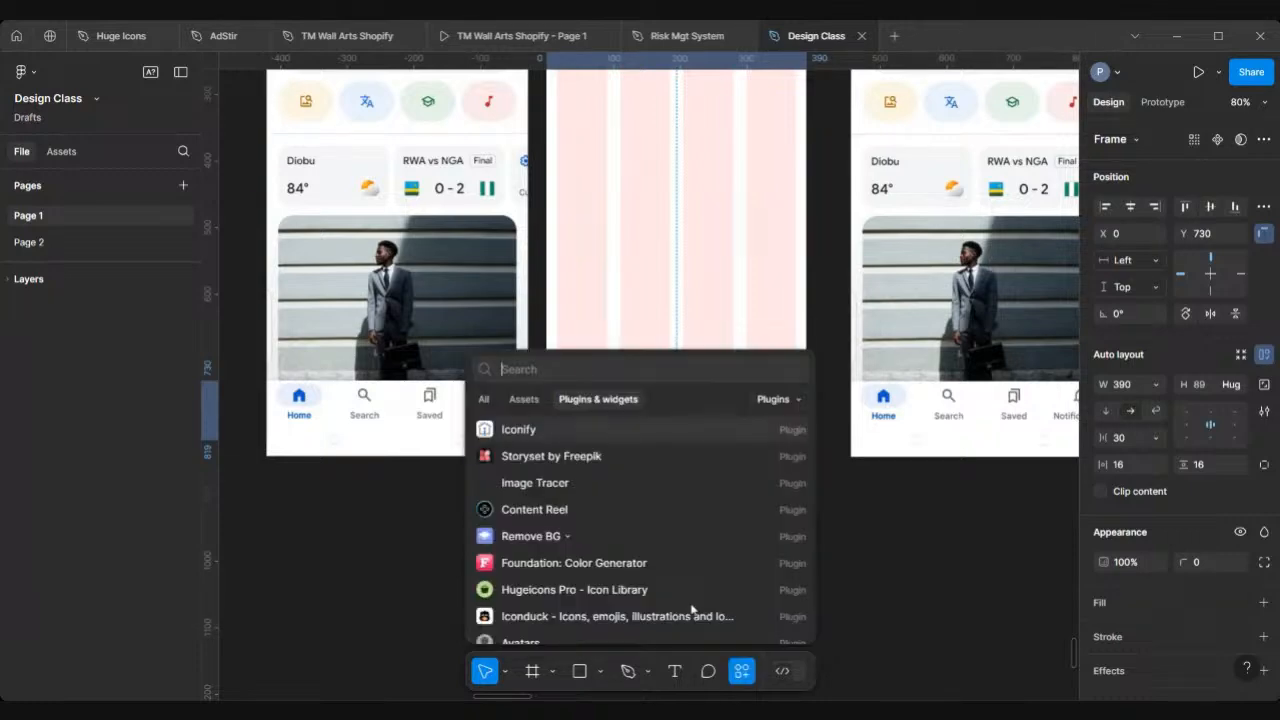
type("icon")
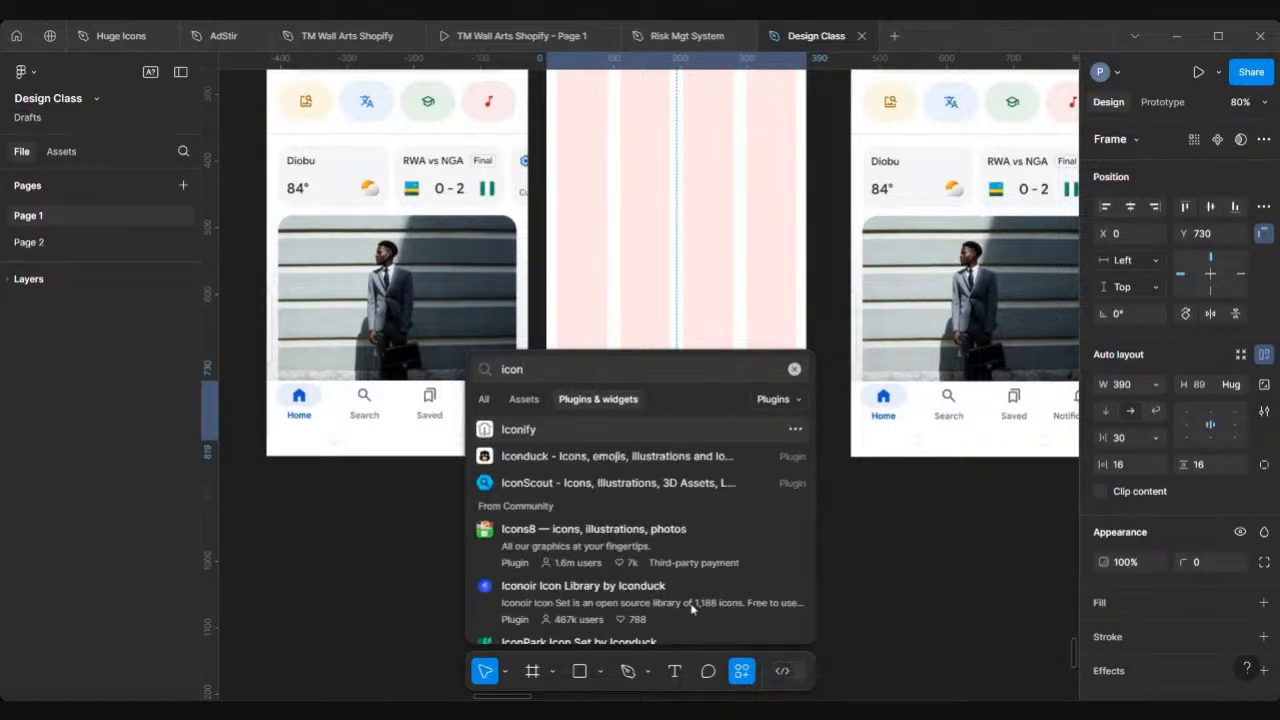
type("ify")
scroll(689, 606, "down", 3)
key("Return")
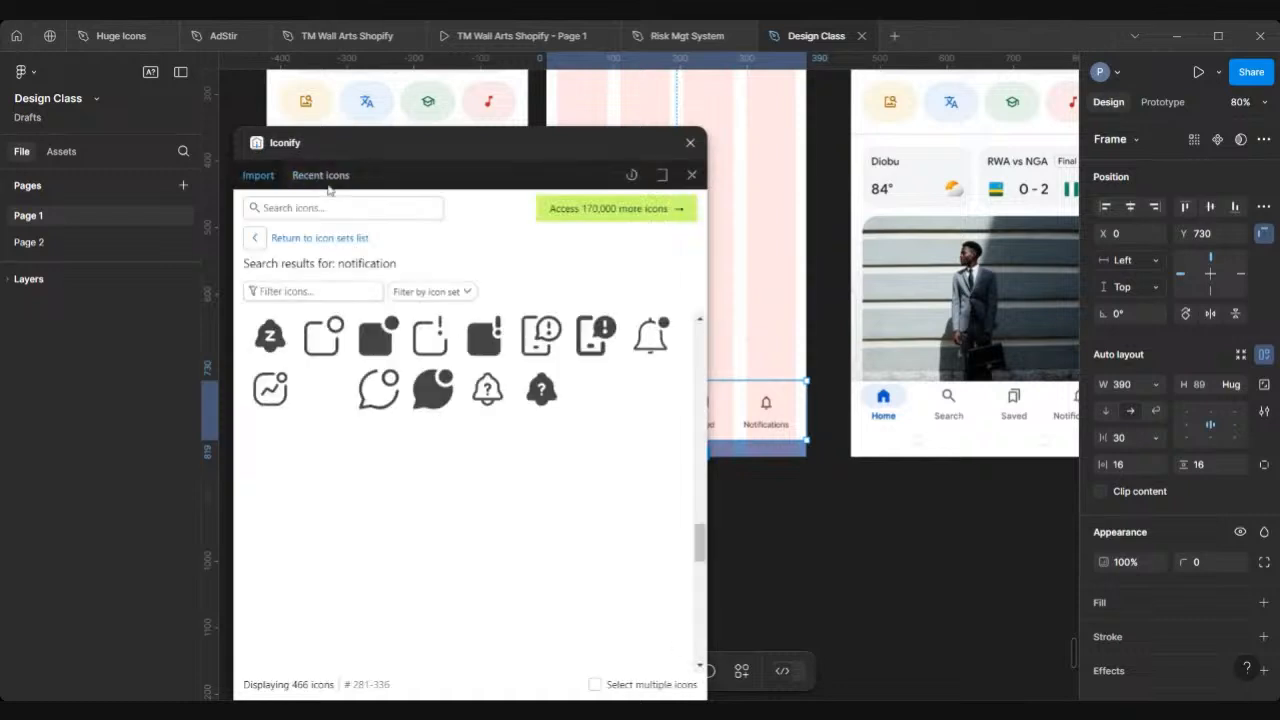
Look up "search" icons in Iconify to compare with the reference's Search icon, and close the plugin
scroll(757, 310, "left", 5)
left_click(308, 208)
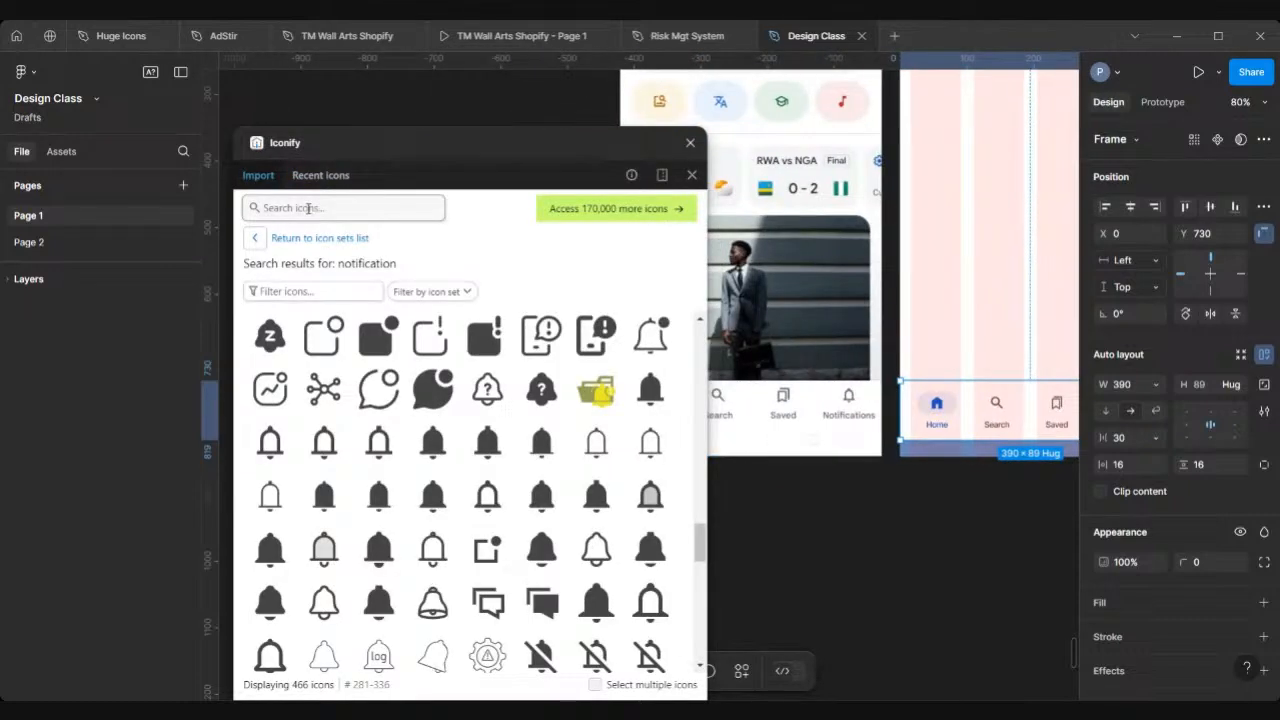
type("search")
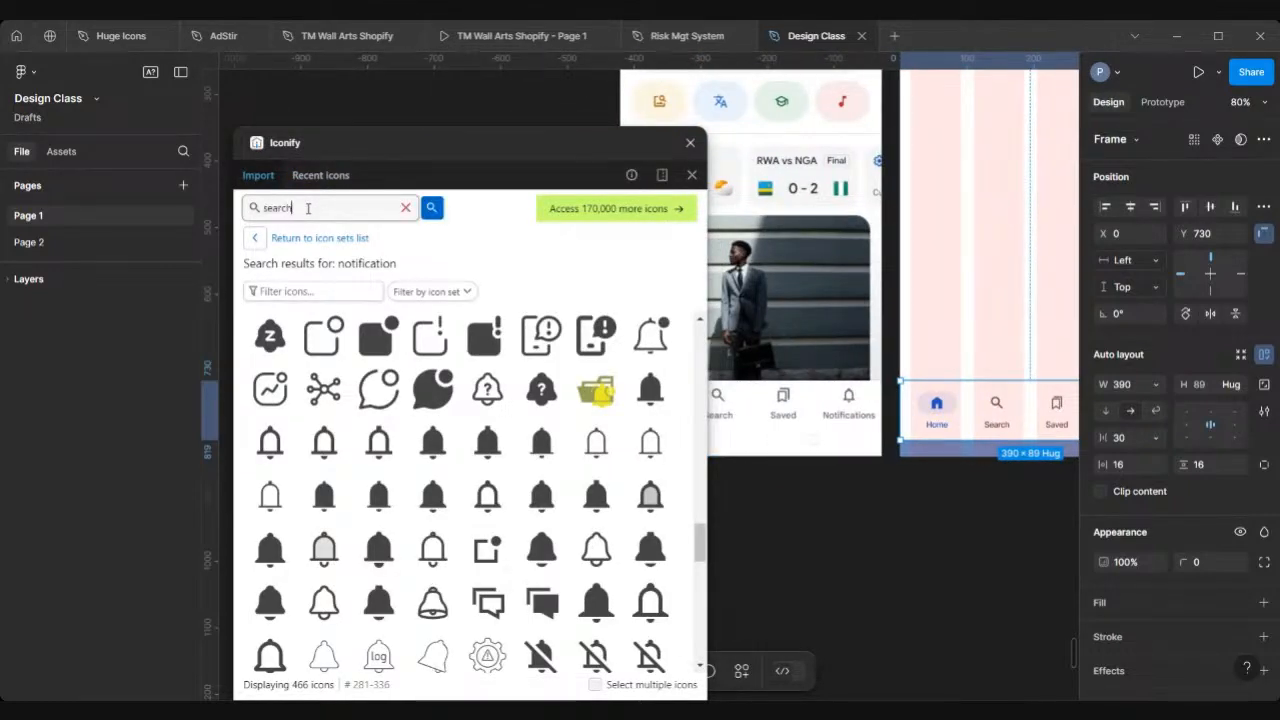
key("Return")
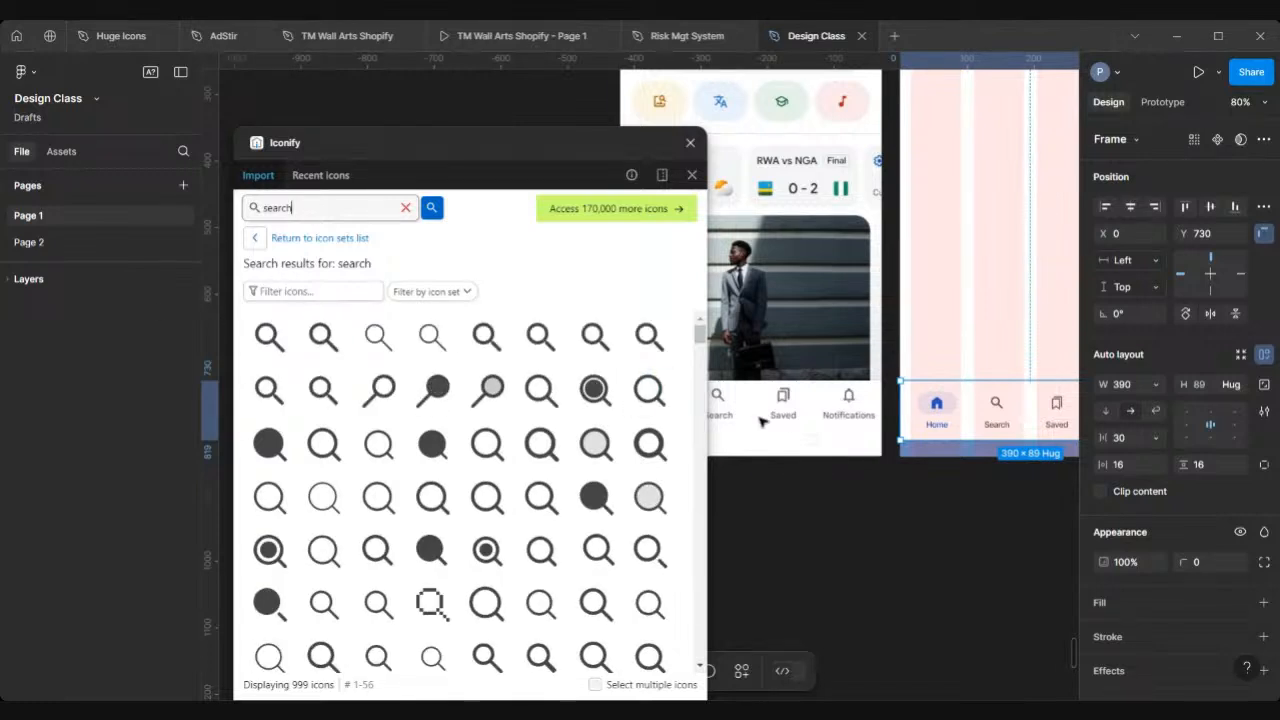
scroll(792, 425, "left", 2)
scroll(792, 425, "up", 5, "ctrl")
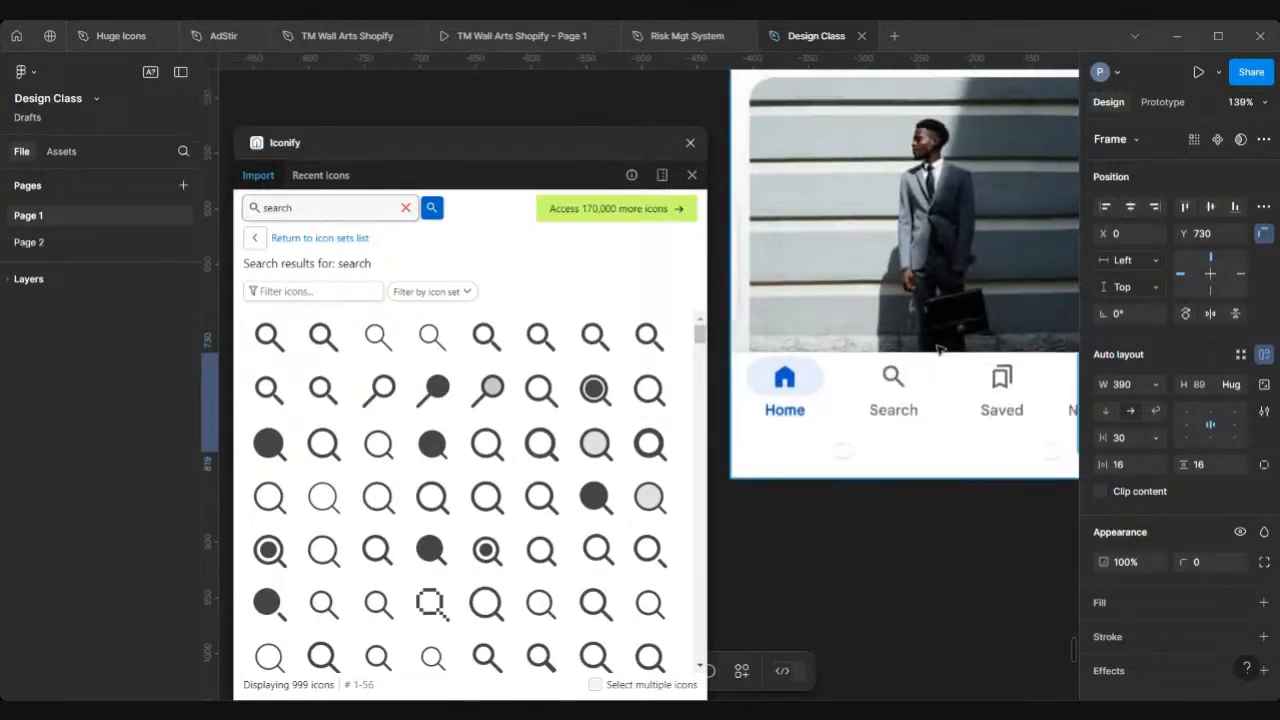
left_click(690, 142)
Hide the 4-column layout grid of the Google Interface frame and check its navigation bar against the reference screens
scroll(575, 519, "down", 8, "ctrl")
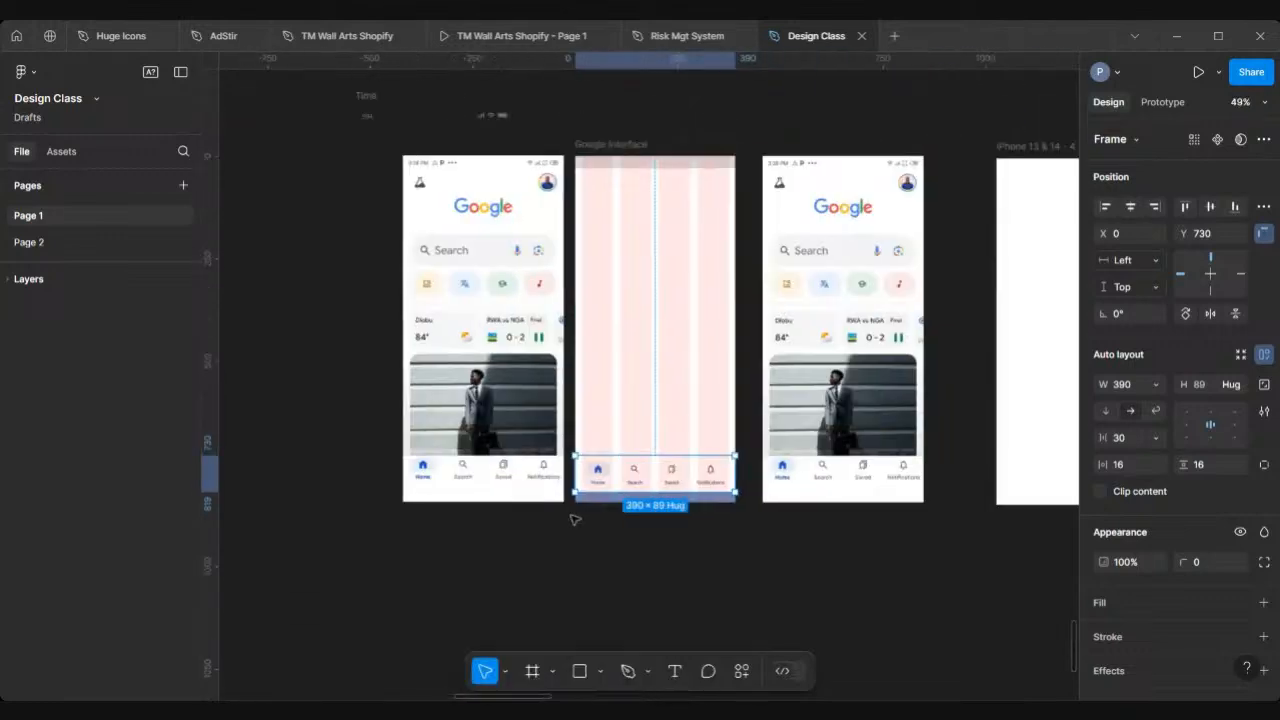
scroll(629, 505, "down", 1, "ctrl")
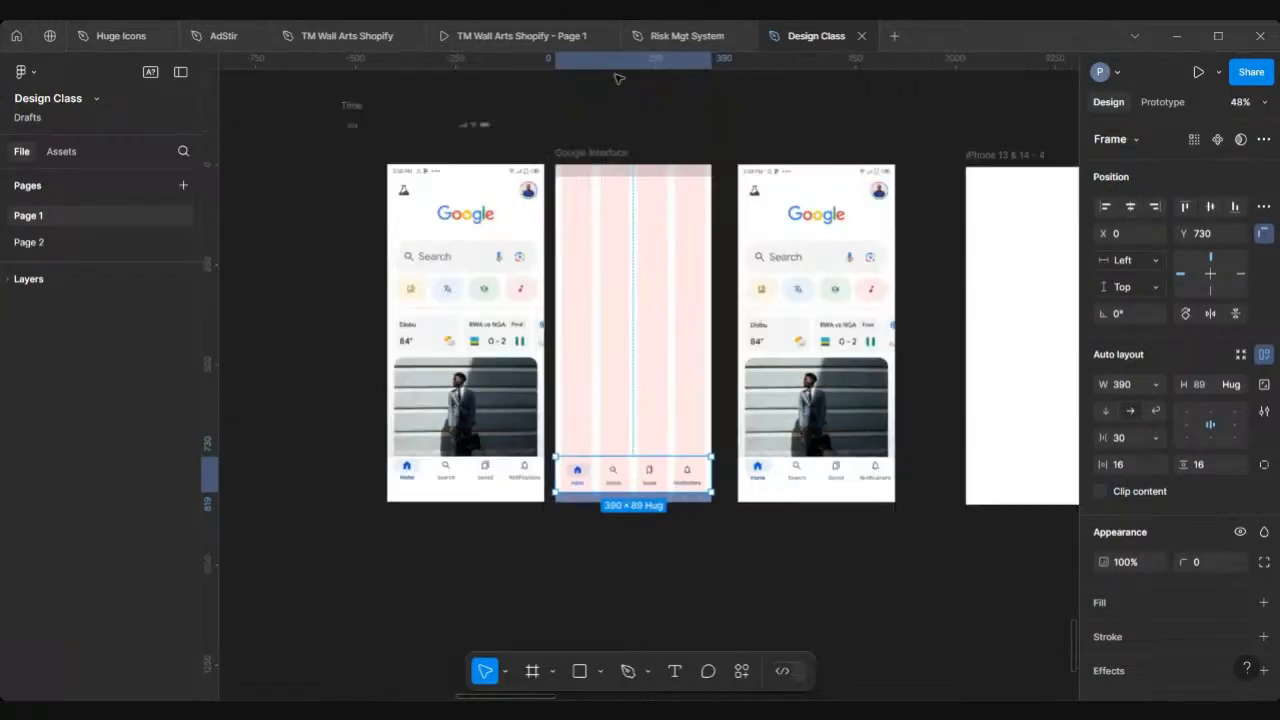
left_click(595, 160)
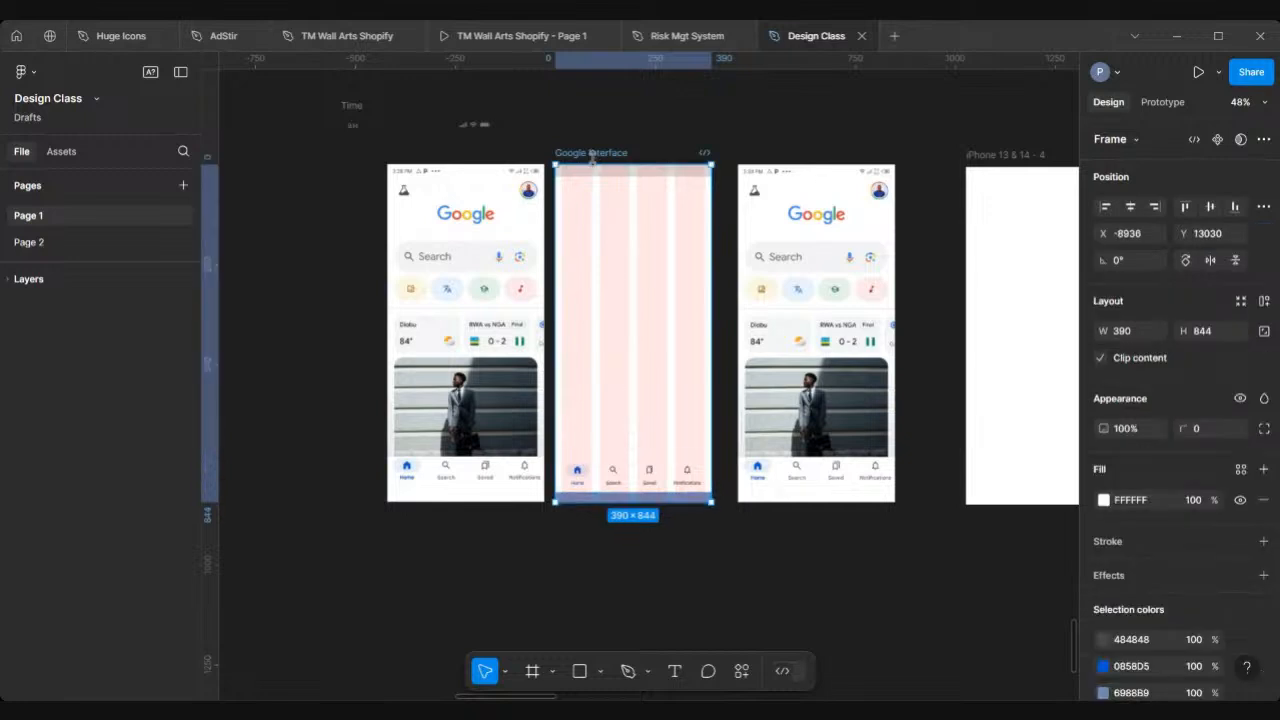
scroll(661, 157, "up", 5, "ctrl")
scroll(661, 157, "up", 1, "ctrl")
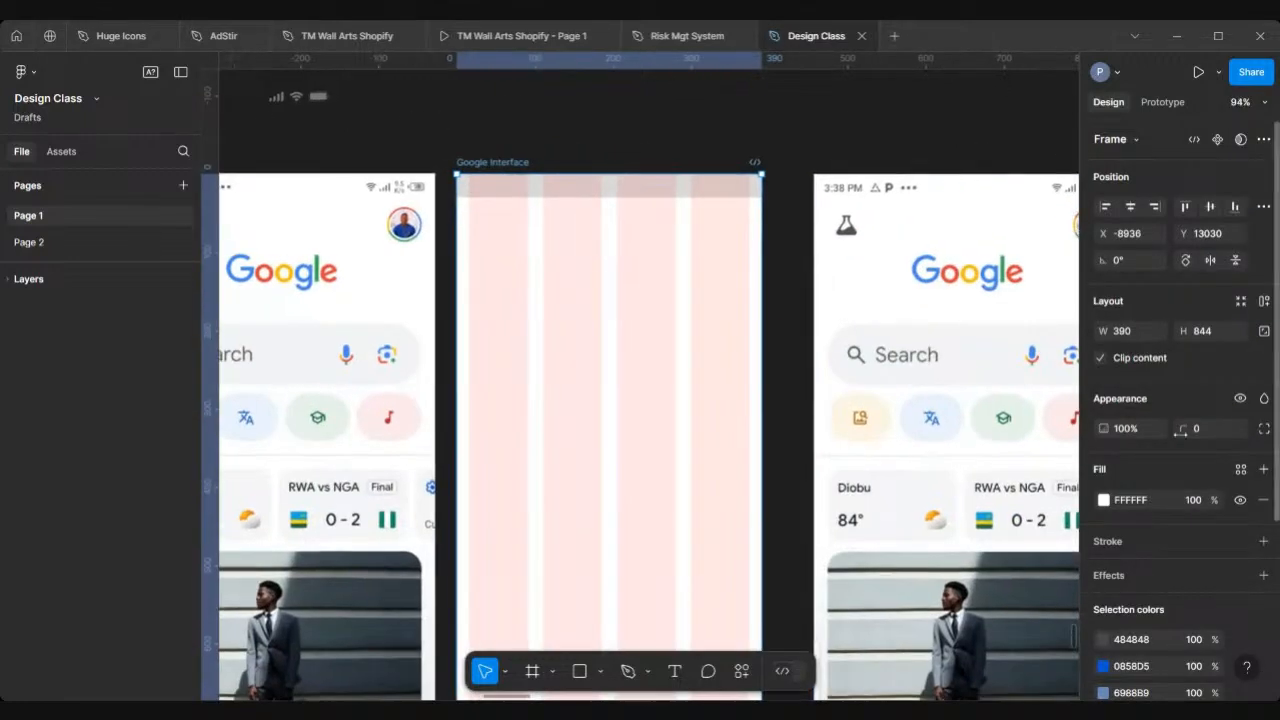
scroll(1190, 467, "down", 5)
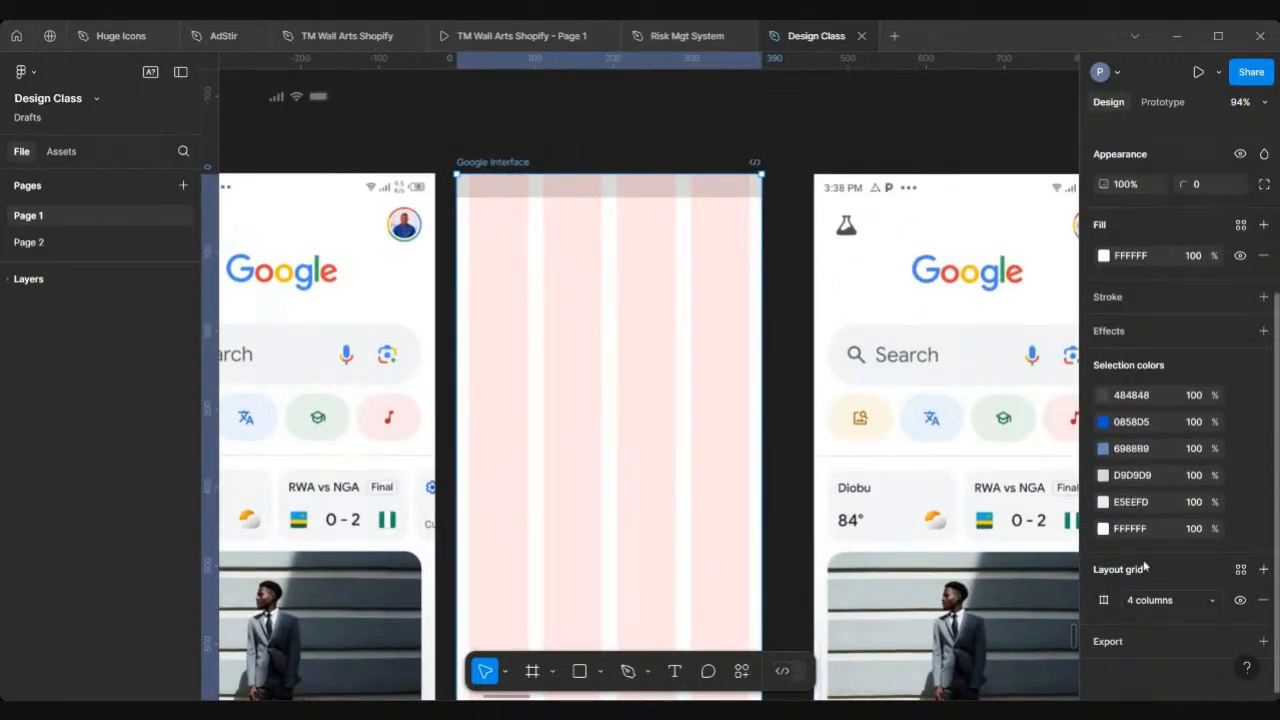
left_click(1241, 600)
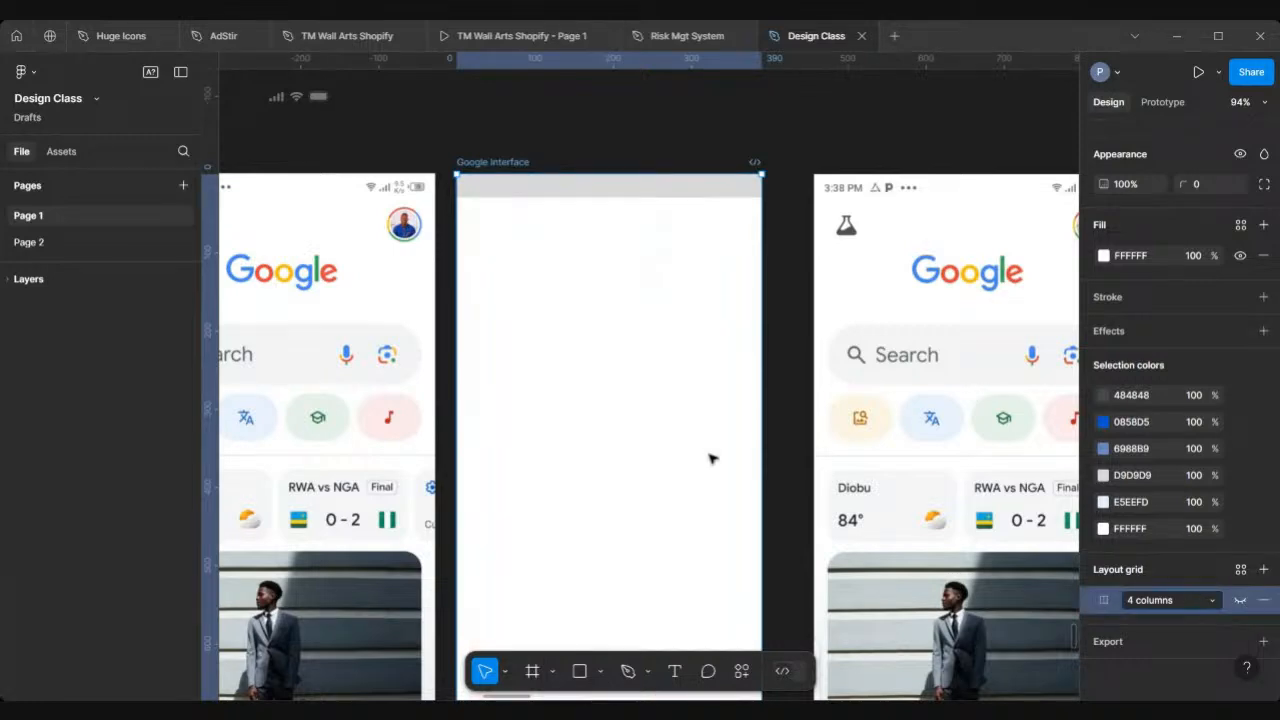
scroll(711, 458, "down", 5)
scroll(690, 475, "down", 3)
scroll(663, 494, "up", 6)
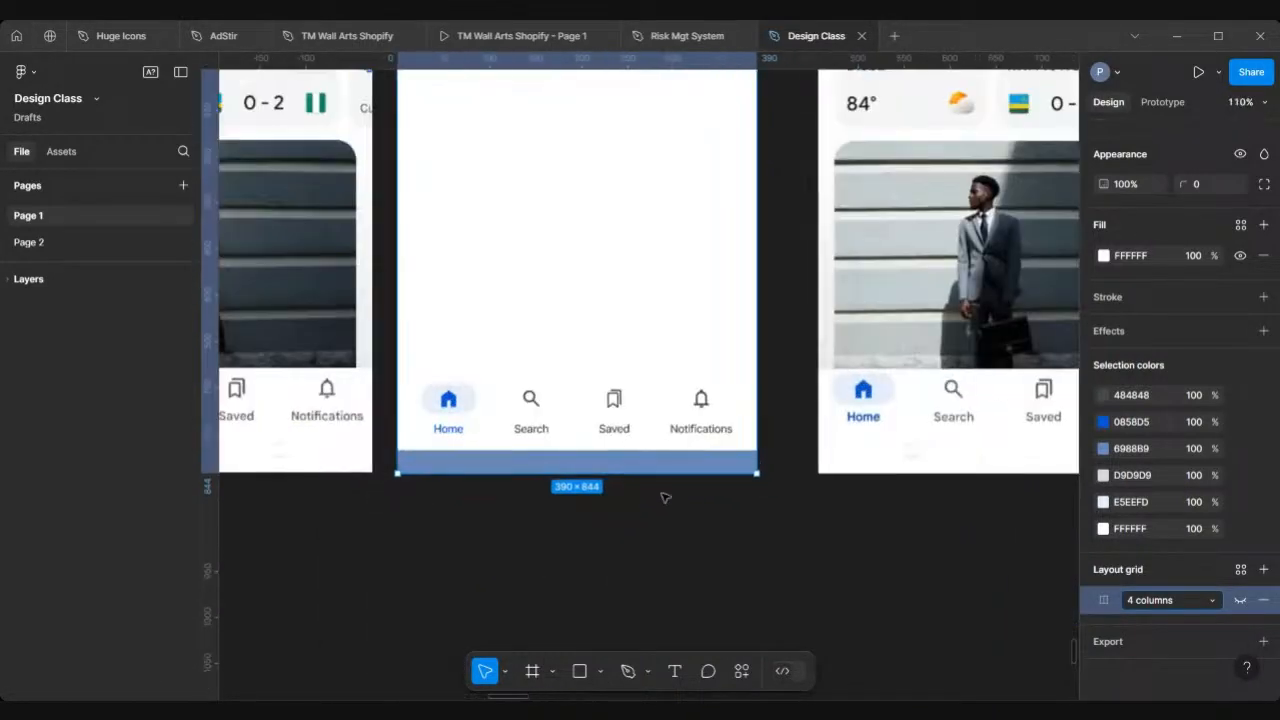
scroll(665, 497, "down", 1)
scroll(665, 497, "left", 2)
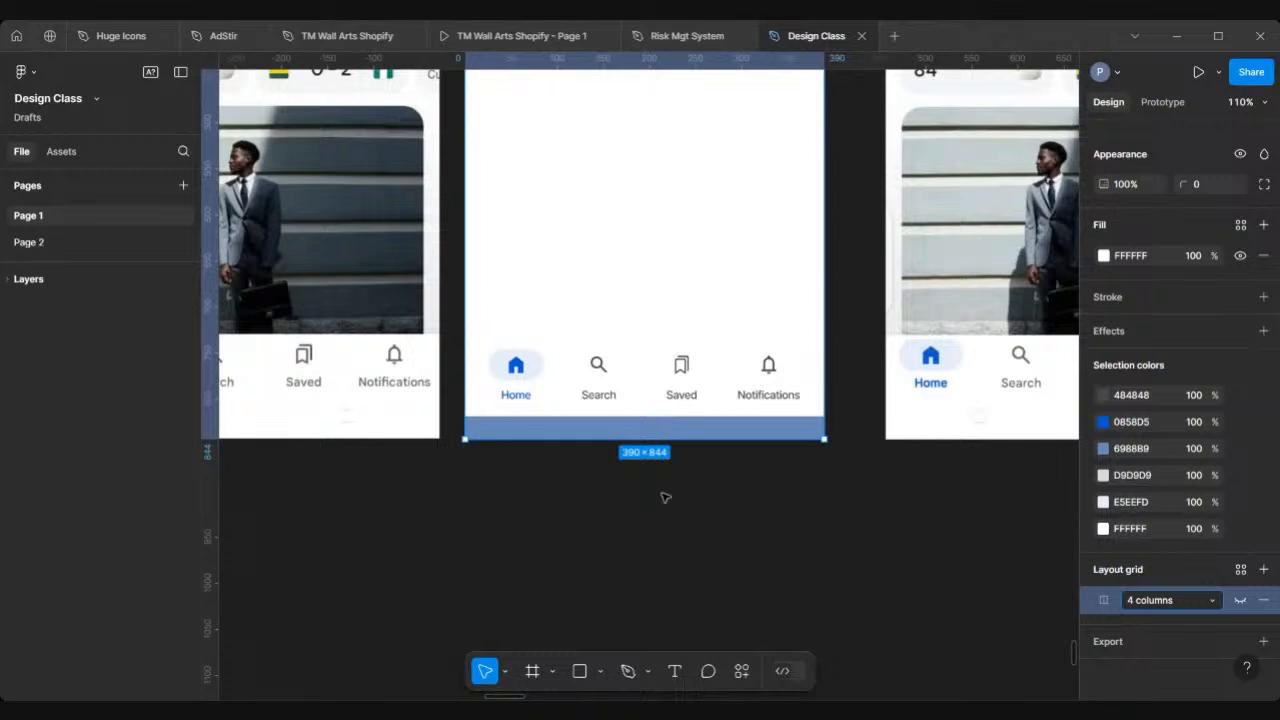